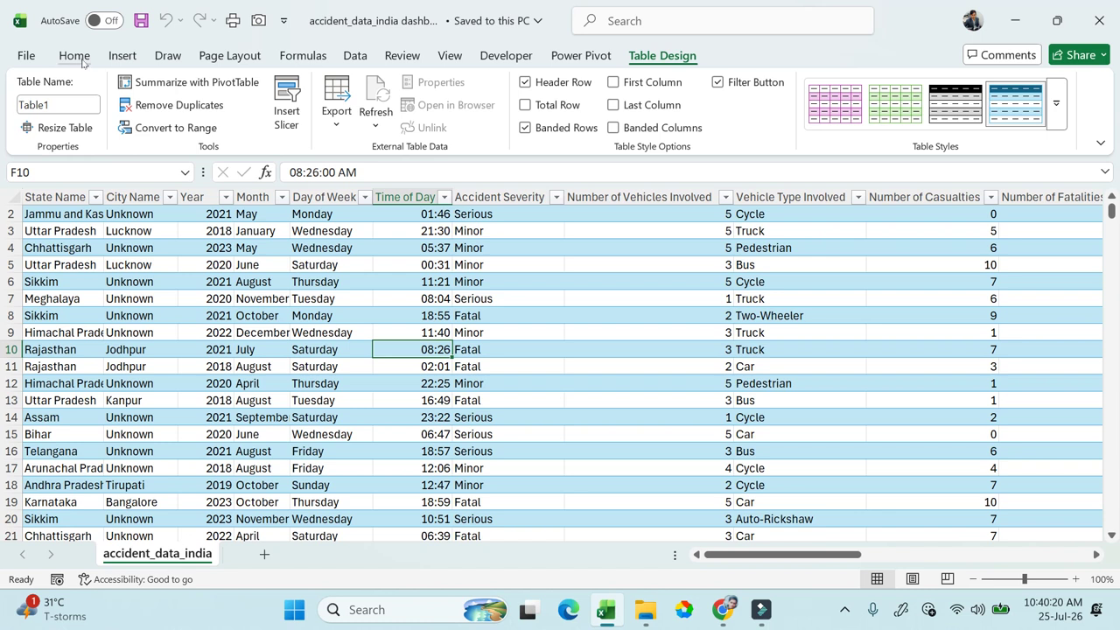
Step: Rename the accident records table as accident_data
left_click(335, 380)
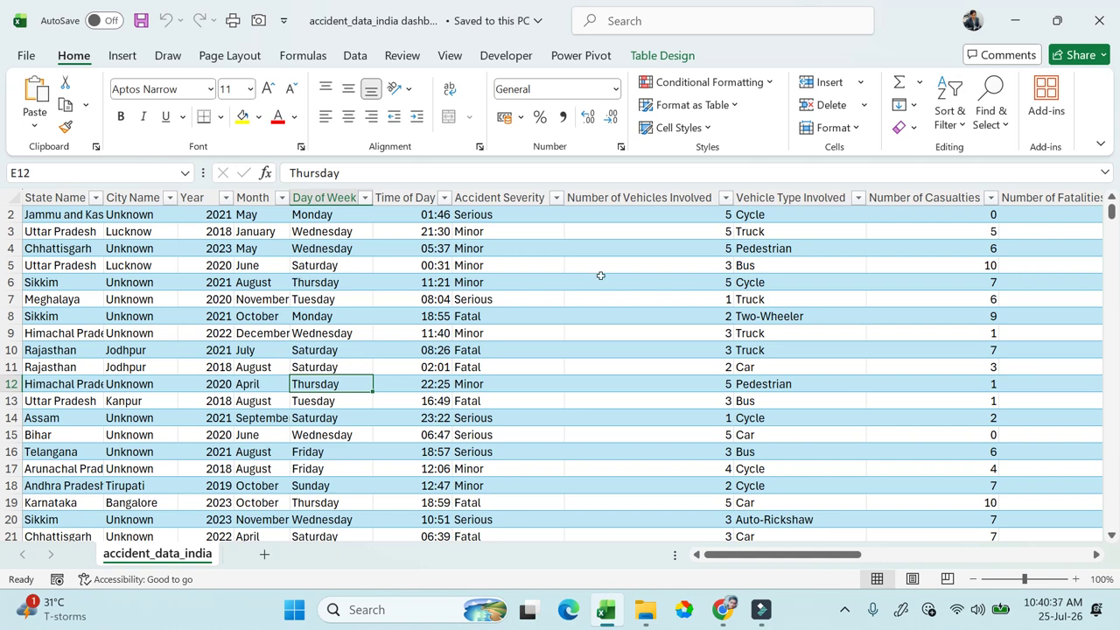
left_click(239, 286)
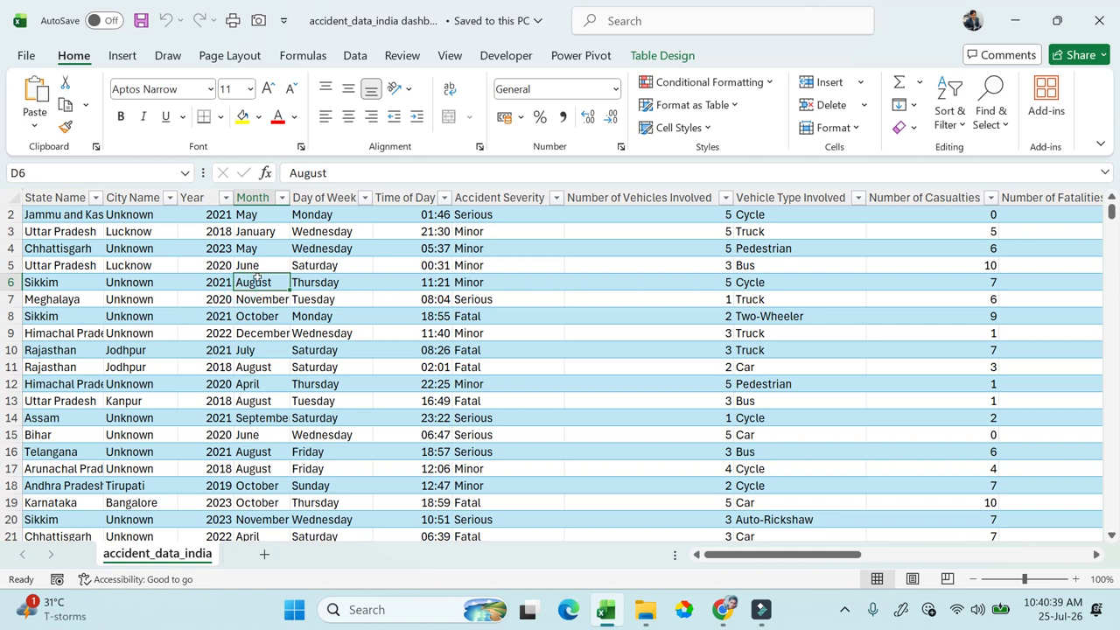
left_click(665, 56)
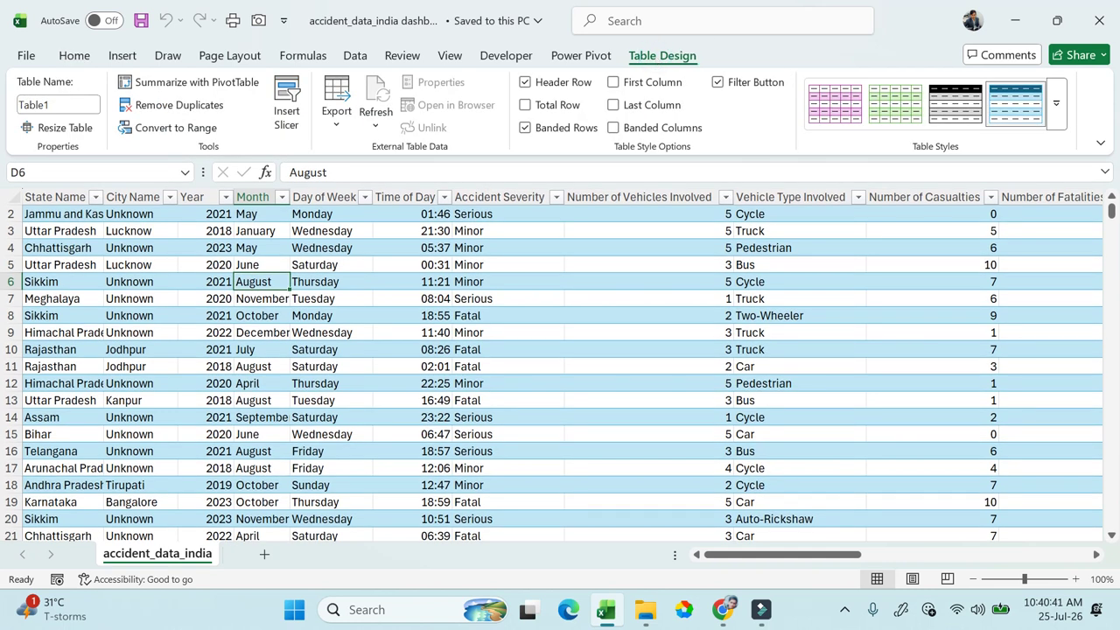
left_click(58, 105)
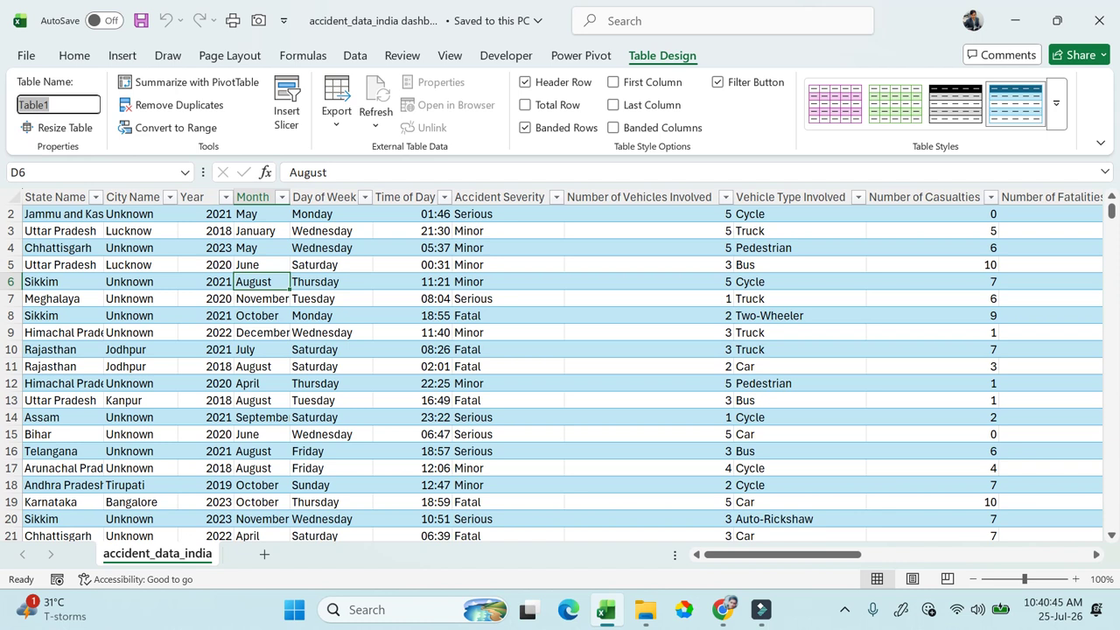
type("acced")
type("u")
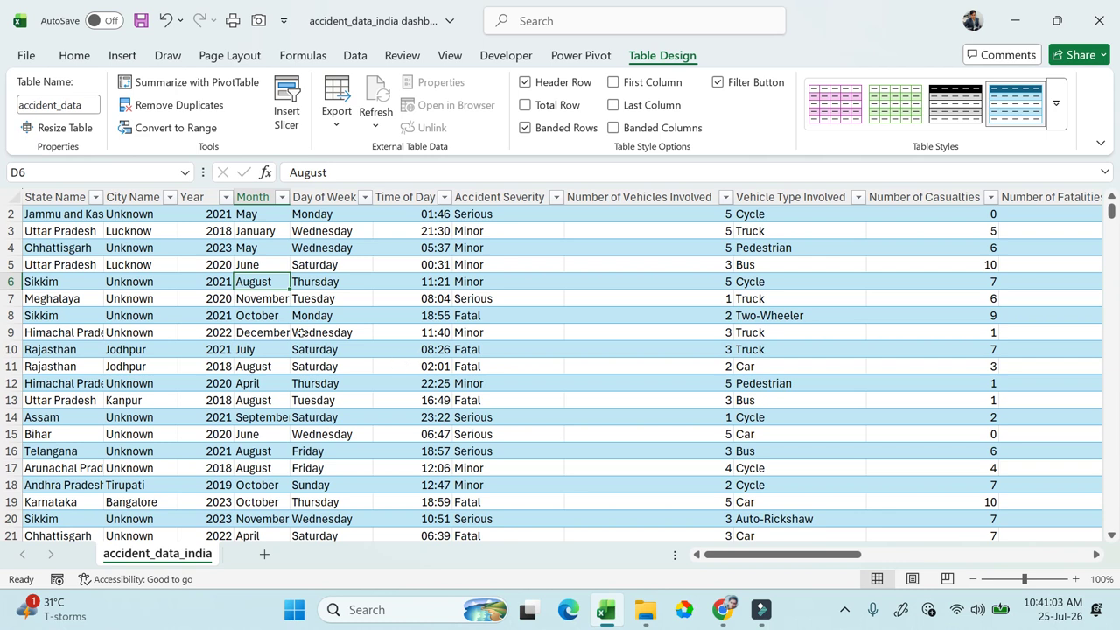
left_click(389, 313)
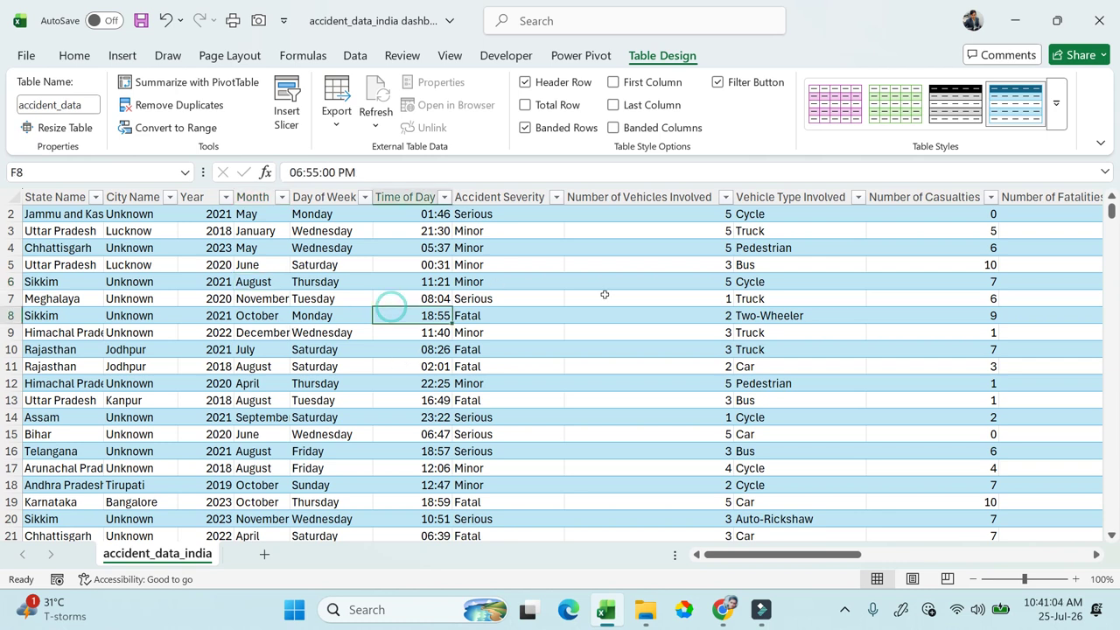
Step: Add a new worksheet after the data sheet and name it KPI
left_click(264, 554)
right_click(251, 558)
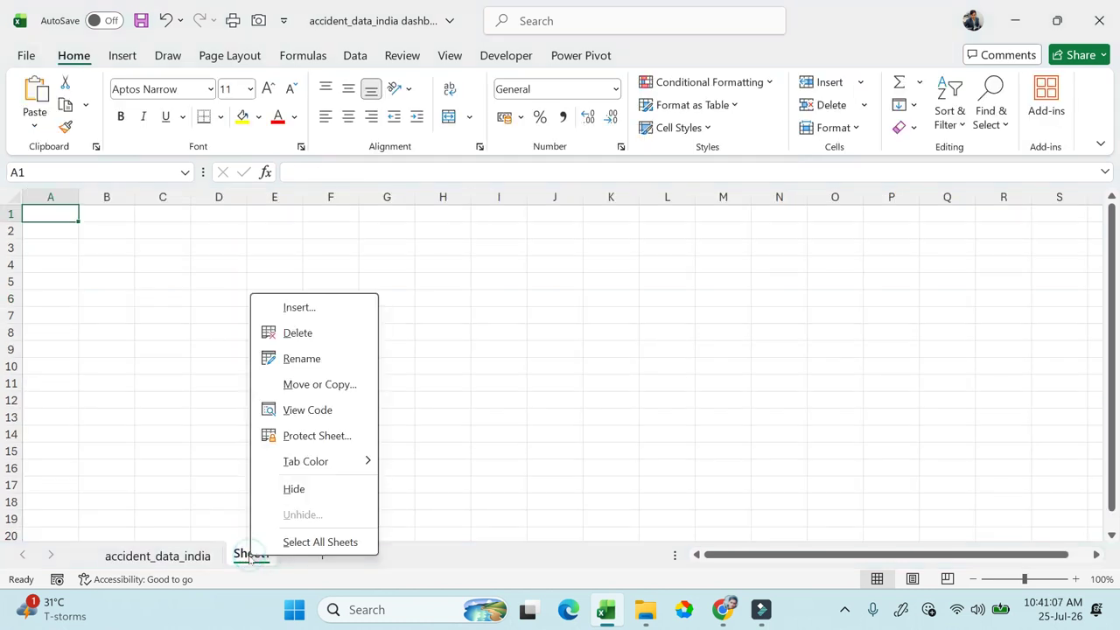
left_click(307, 358)
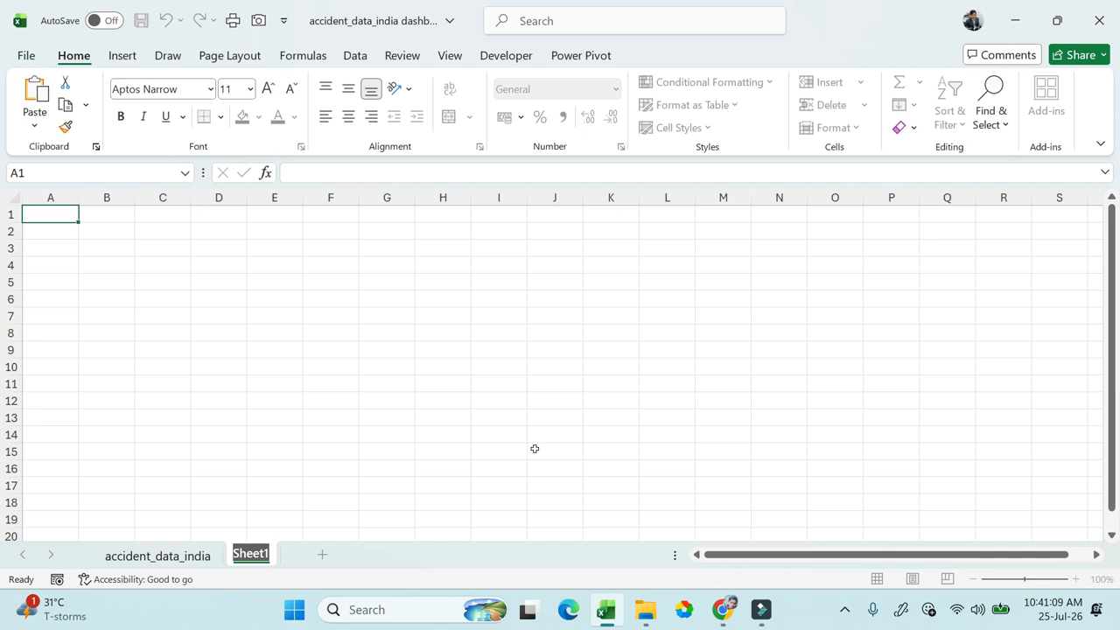
type("K")
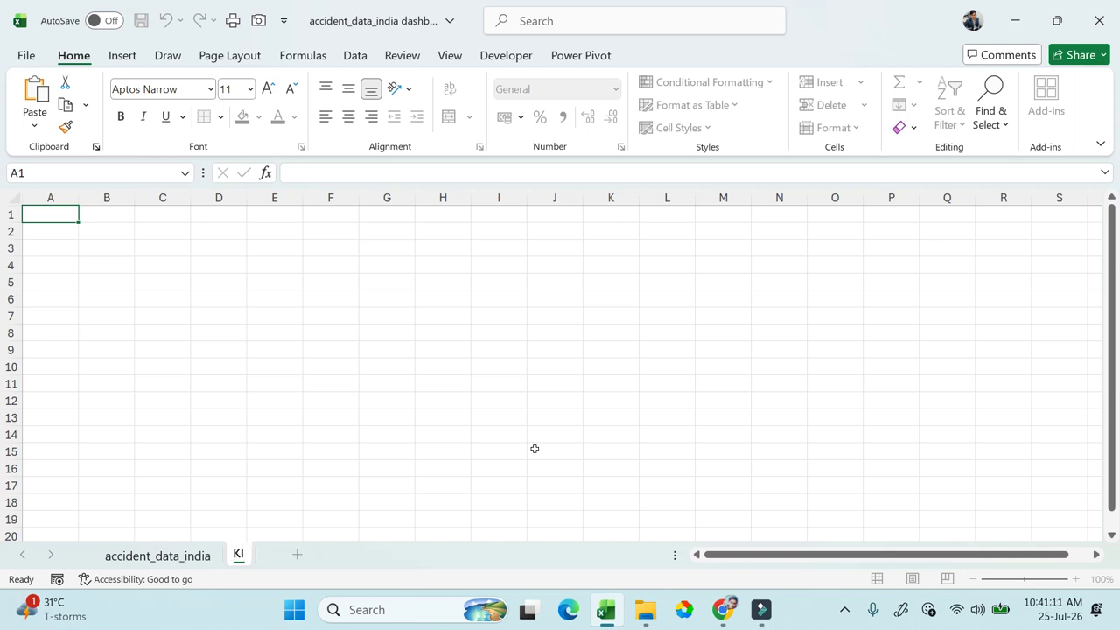
type("PI")
key("Return")
Step: Add another worksheet after the KPI sheet and name it Dashboard
left_click(303, 554)
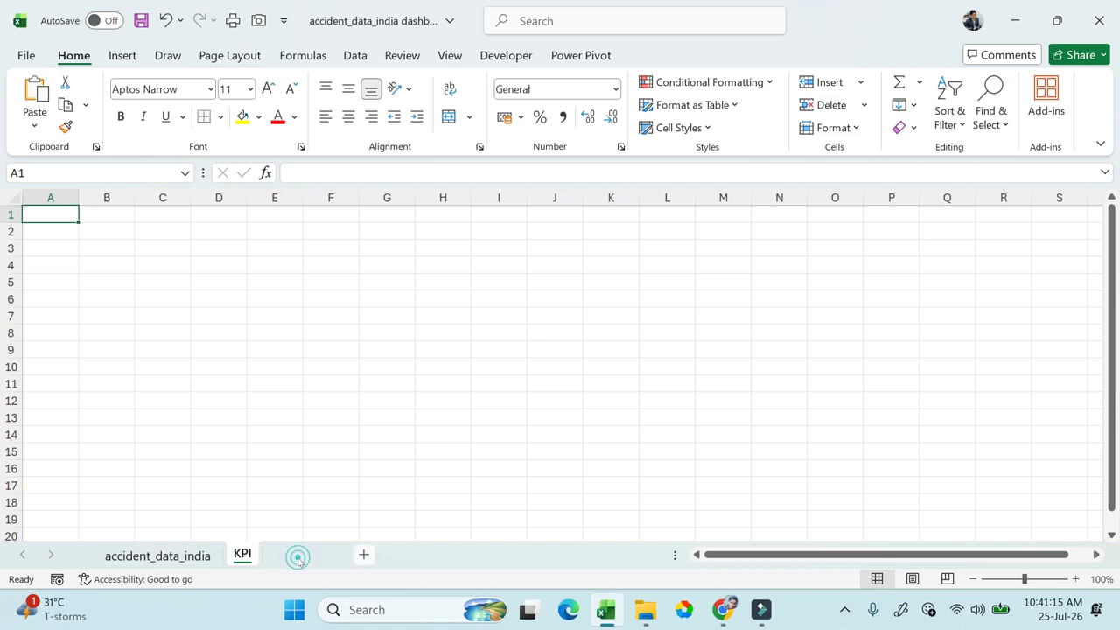
right_click(283, 557)
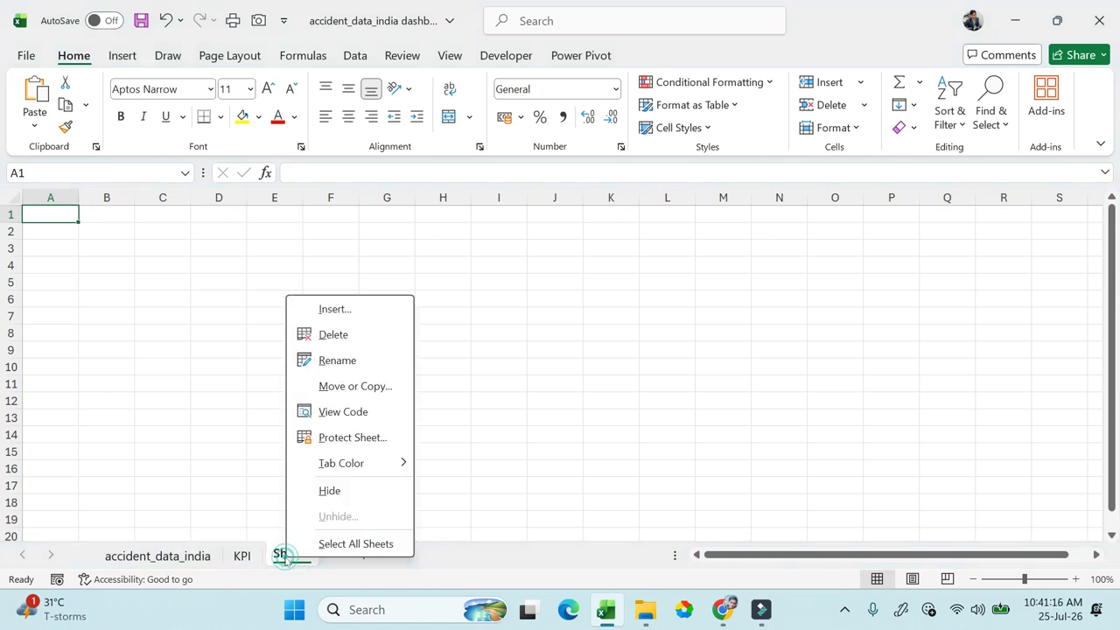
left_click(338, 360)
type("Das")
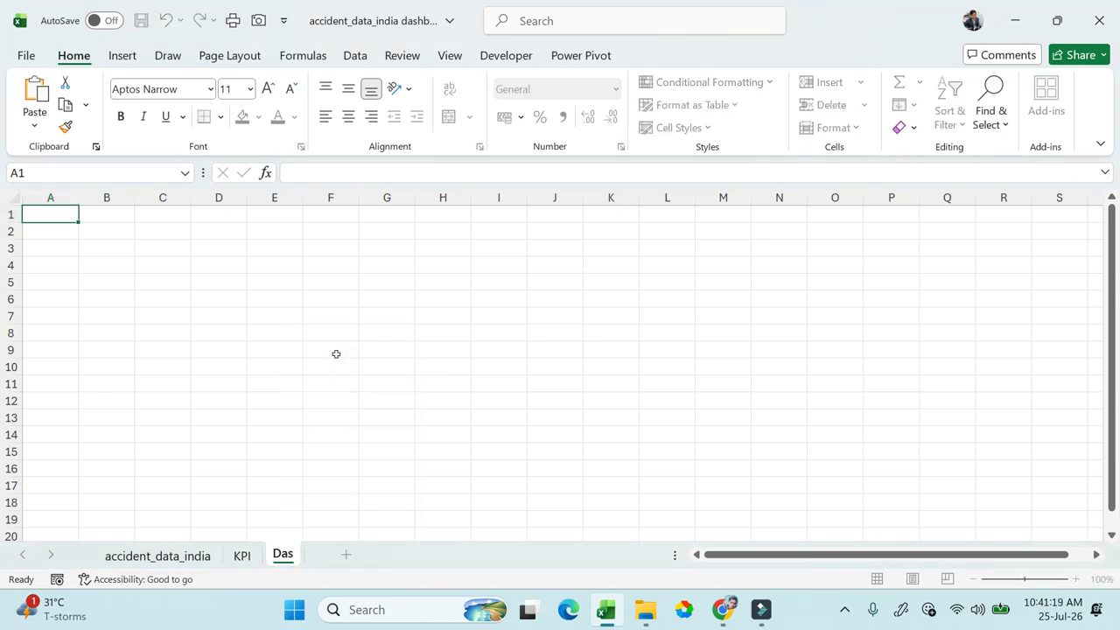
type("hboard")
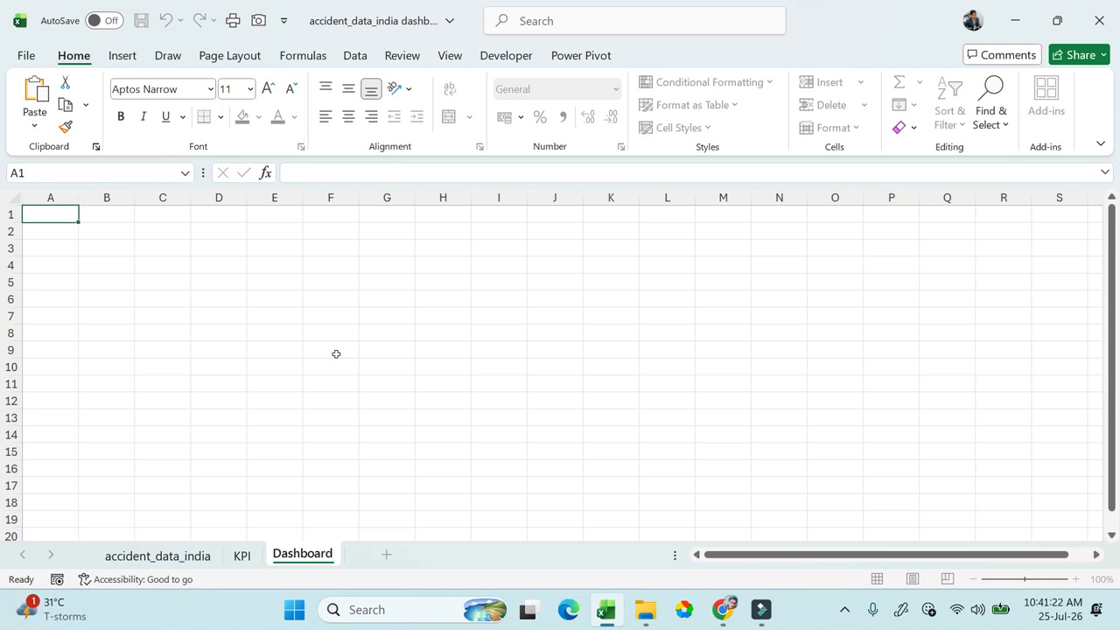
key("Return")
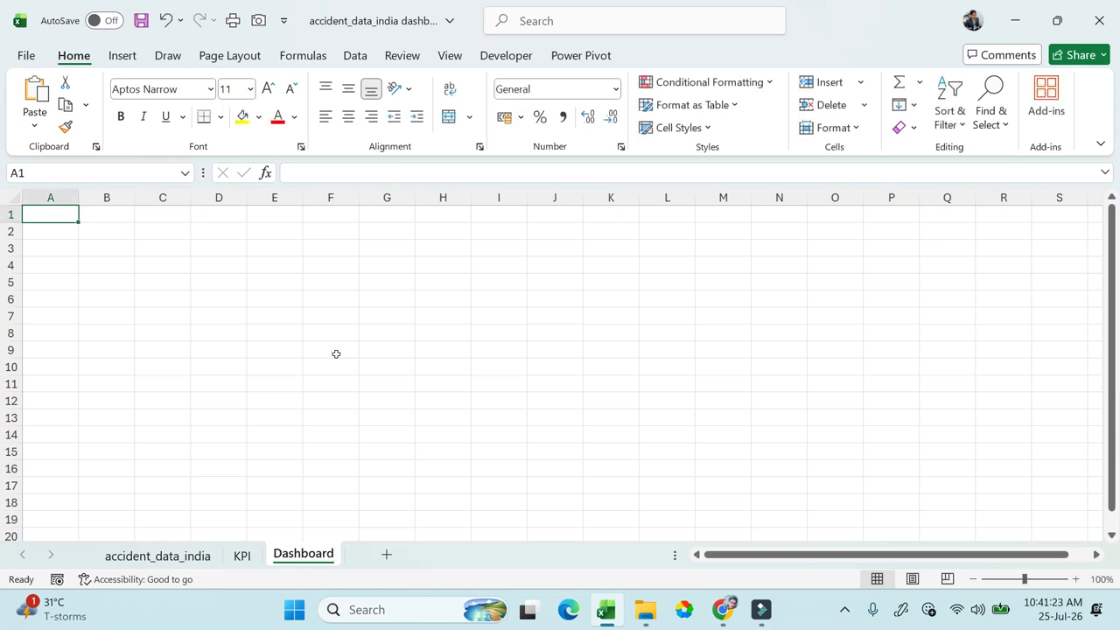
Step: Examine the columns of the accident_data_india sheet for fields to analyse on the KPI sheet
left_click(145, 556)
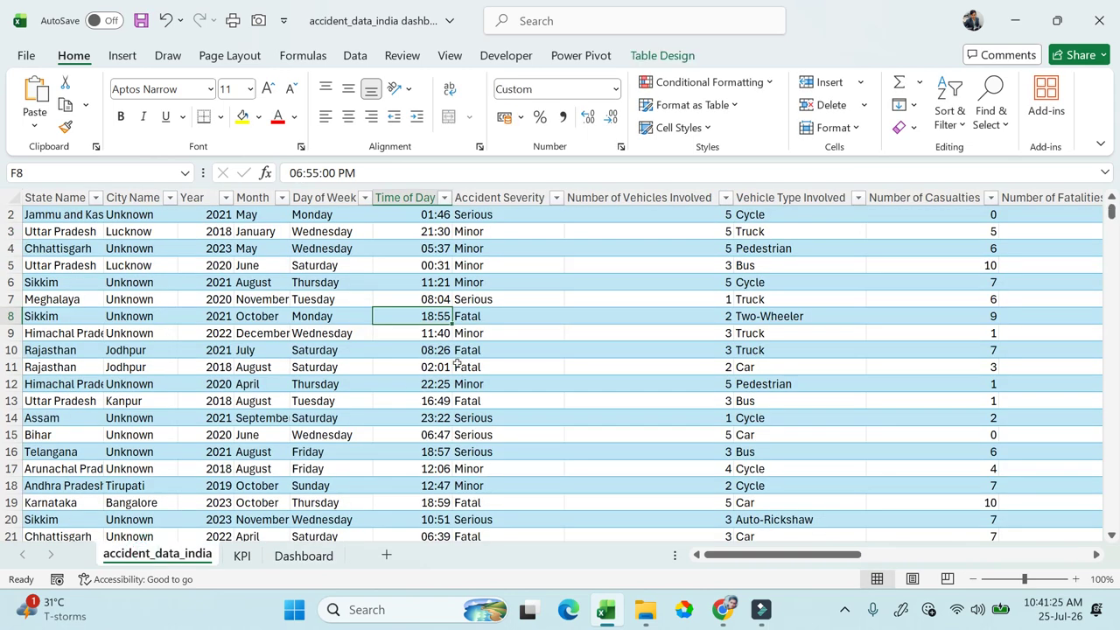
left_click(173, 317)
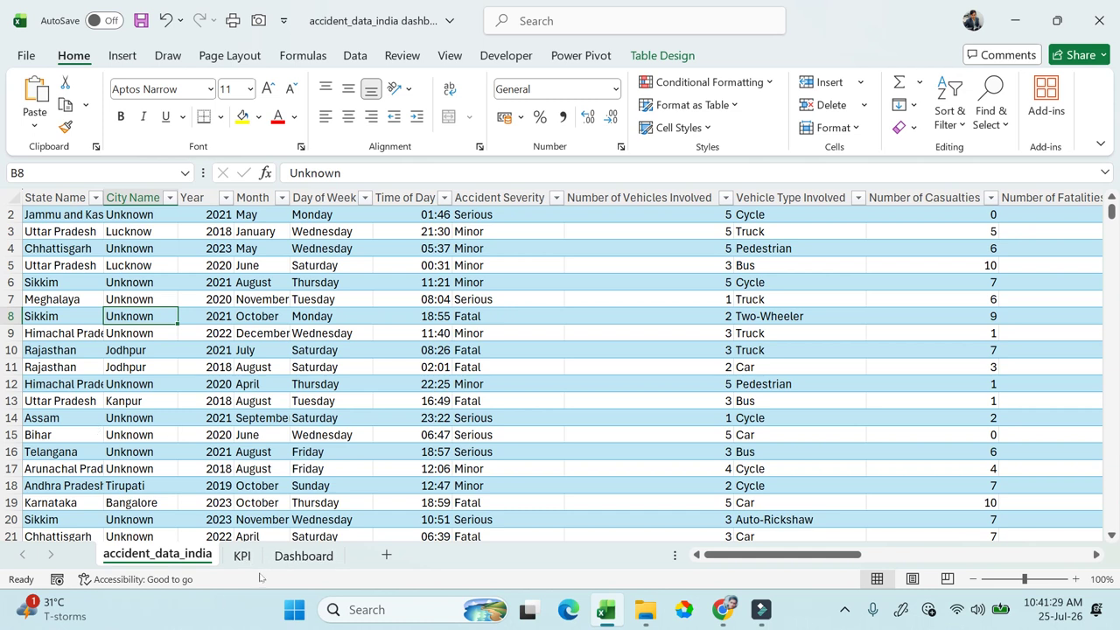
left_click(237, 558)
left_click(140, 260)
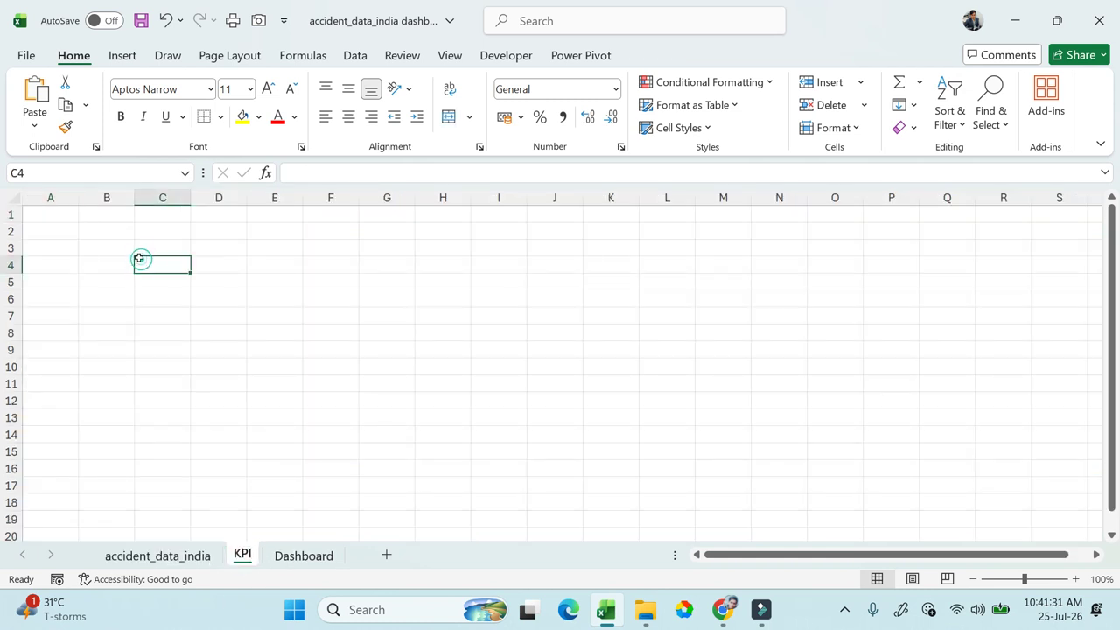
left_click(98, 248)
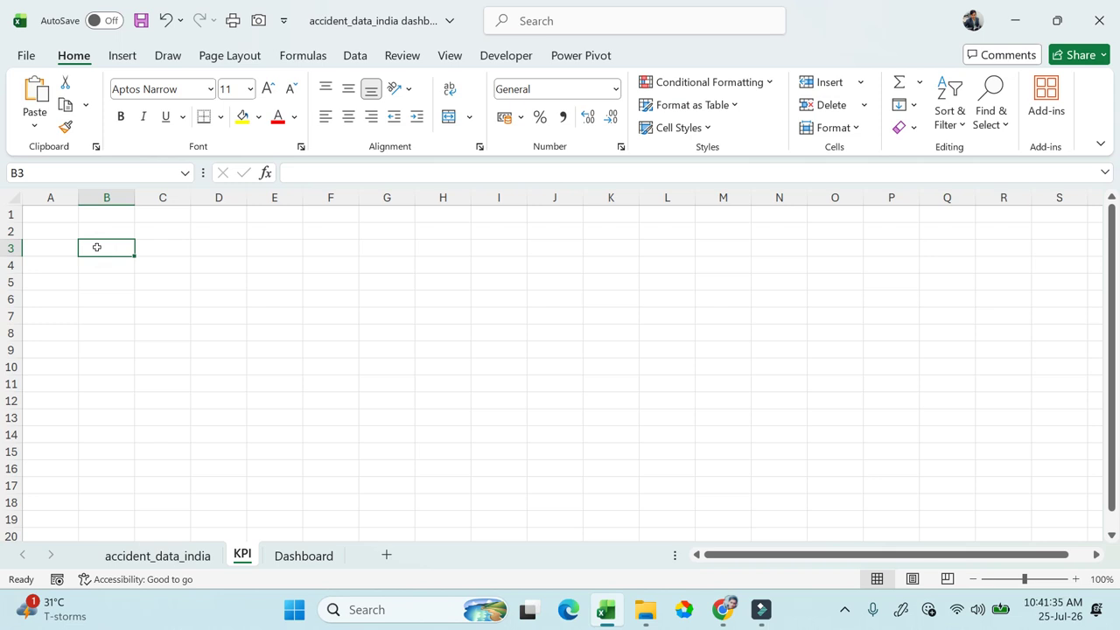
left_click(177, 560)
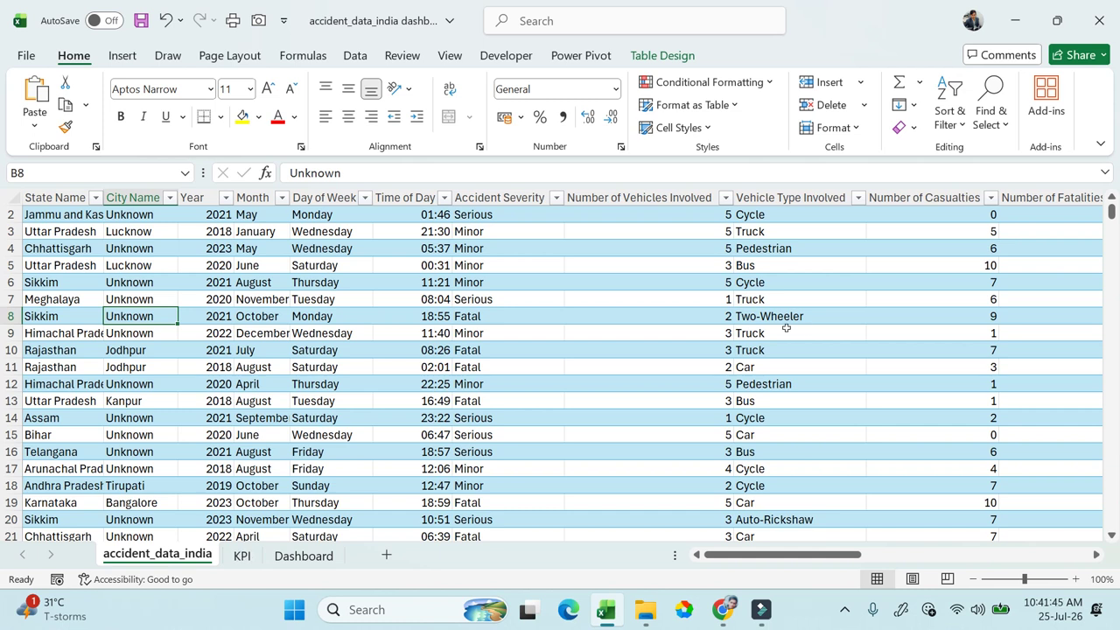
scroll(808, 325, "right", 4)
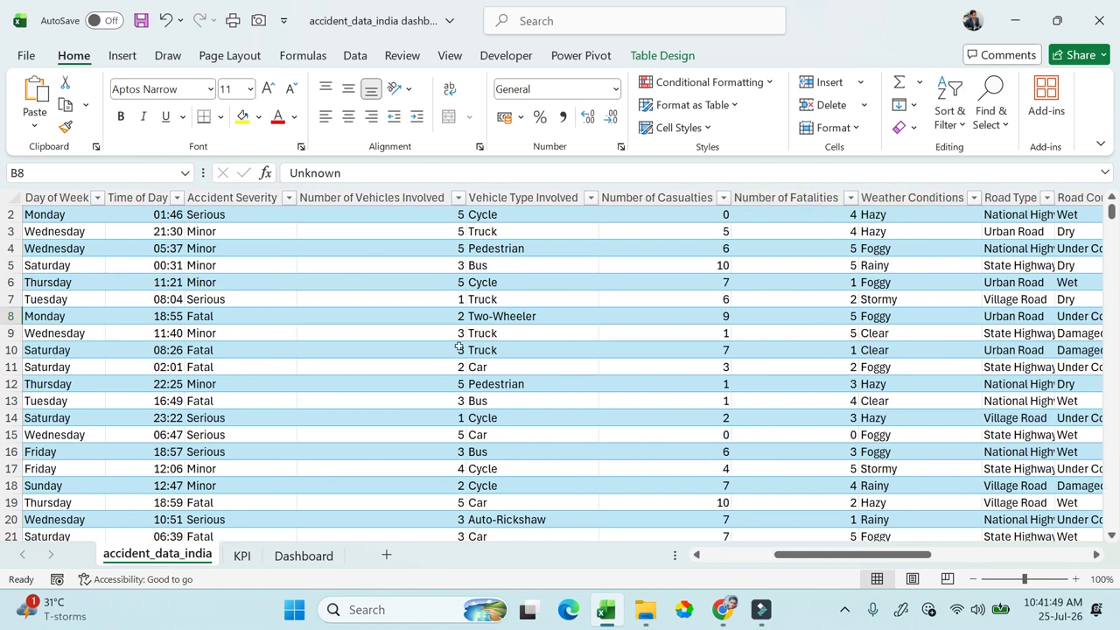
Step: Insert a PivotTable based on the accident_data table in cell B3 of the existing KPI worksheet
left_click(241, 556)
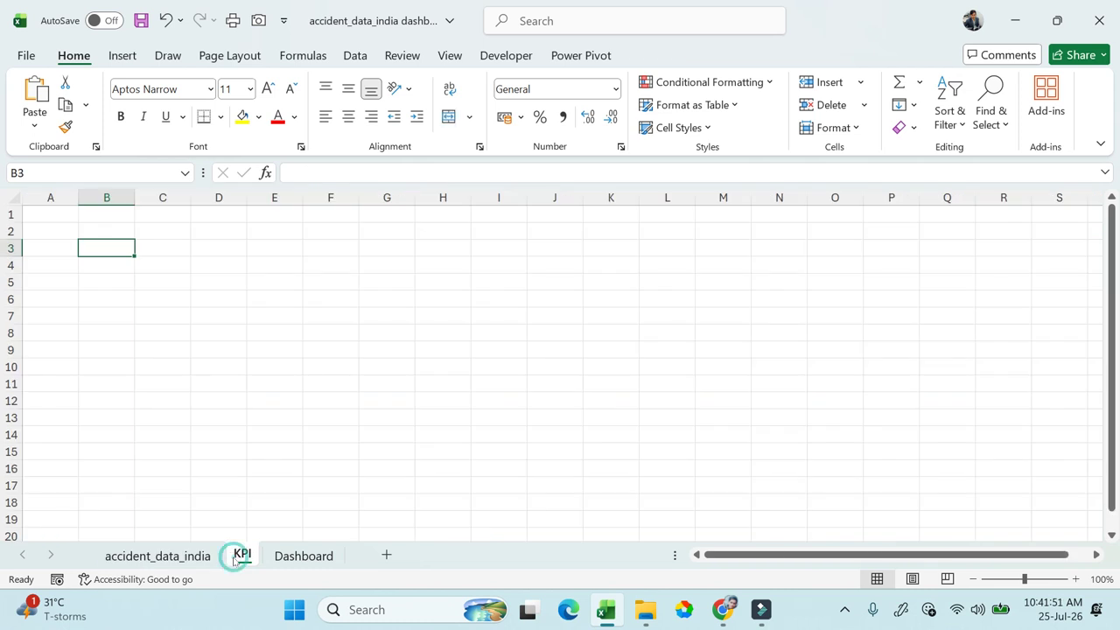
left_click(107, 248)
left_click(122, 55)
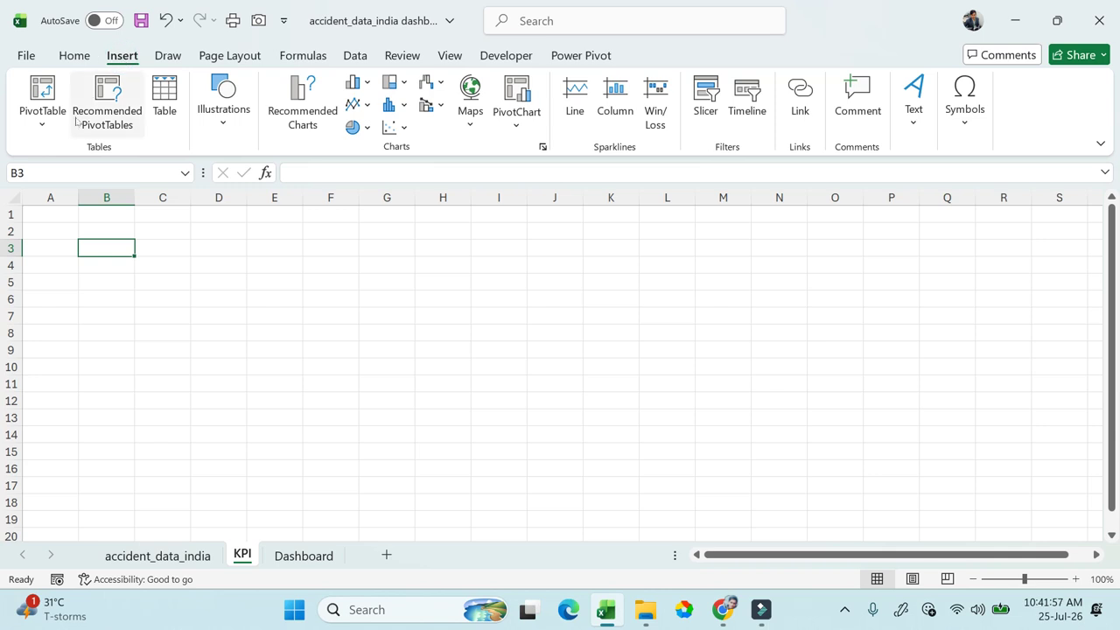
left_click(45, 120)
left_click(64, 156)
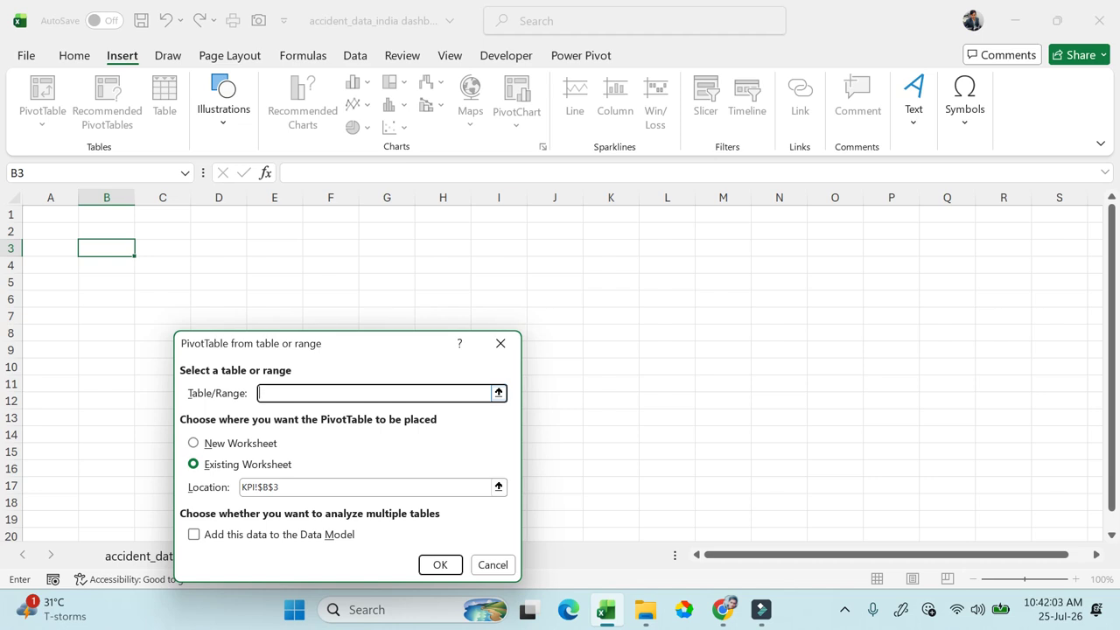
left_click(499, 393)
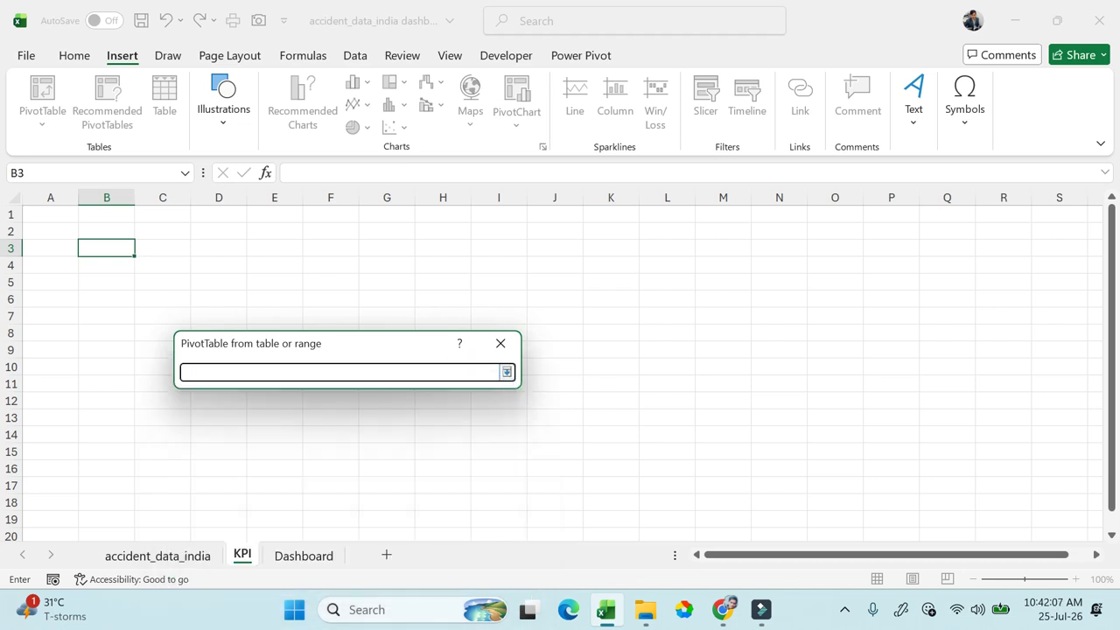
left_click(508, 373)
type("accident_data")
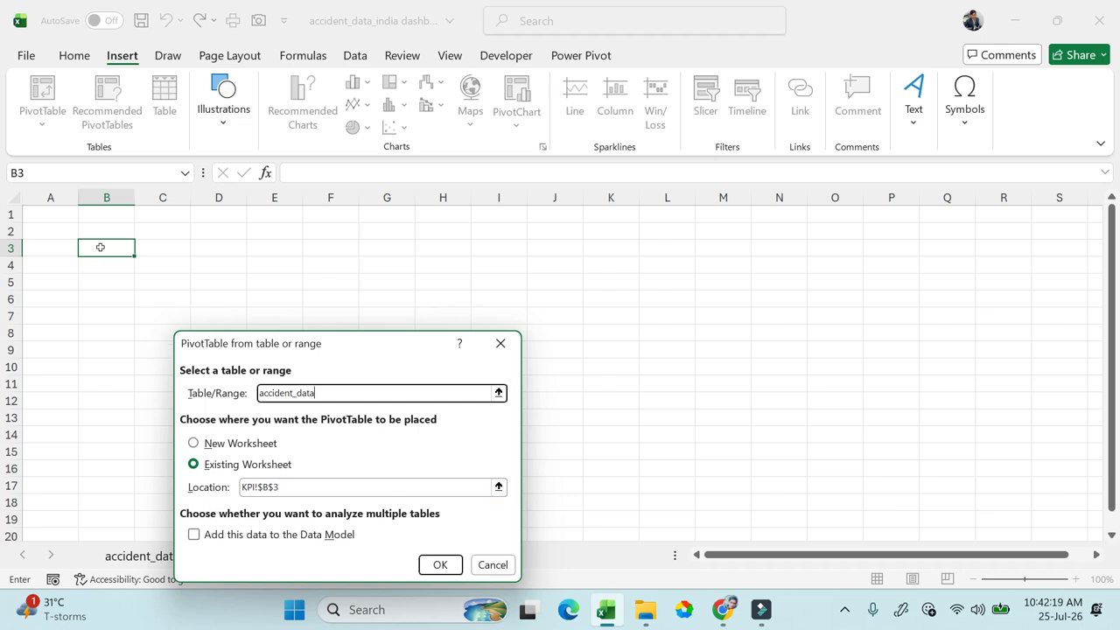
left_click(439, 565)
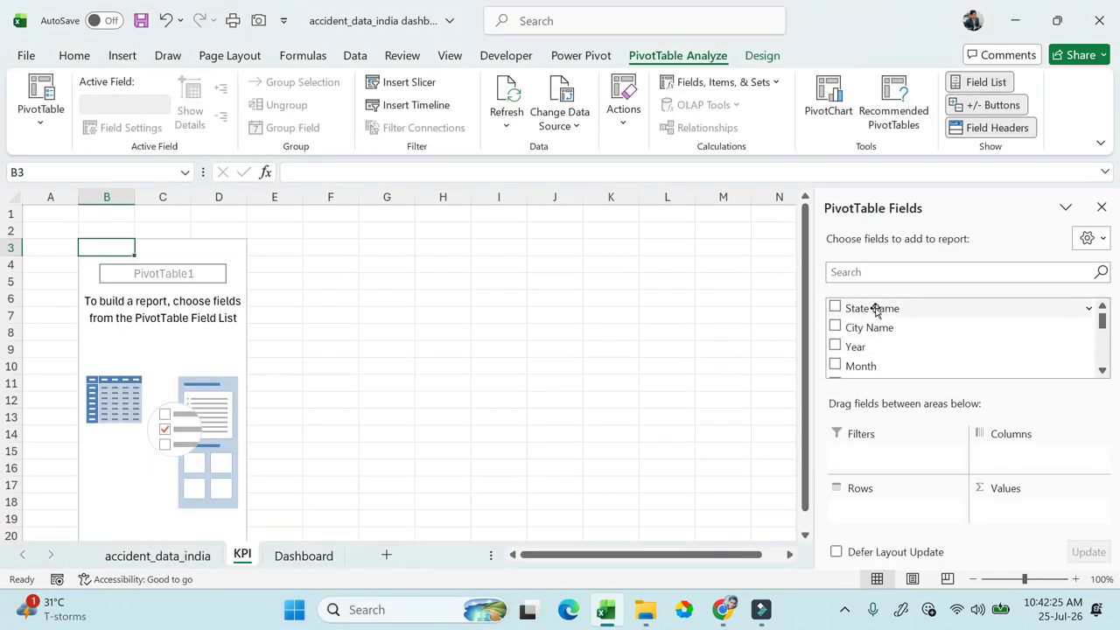
Step: Build the PivotTable with City Name as rows and the sum of Number of Casualties as values
left_click_drag(868, 327, 873, 506)
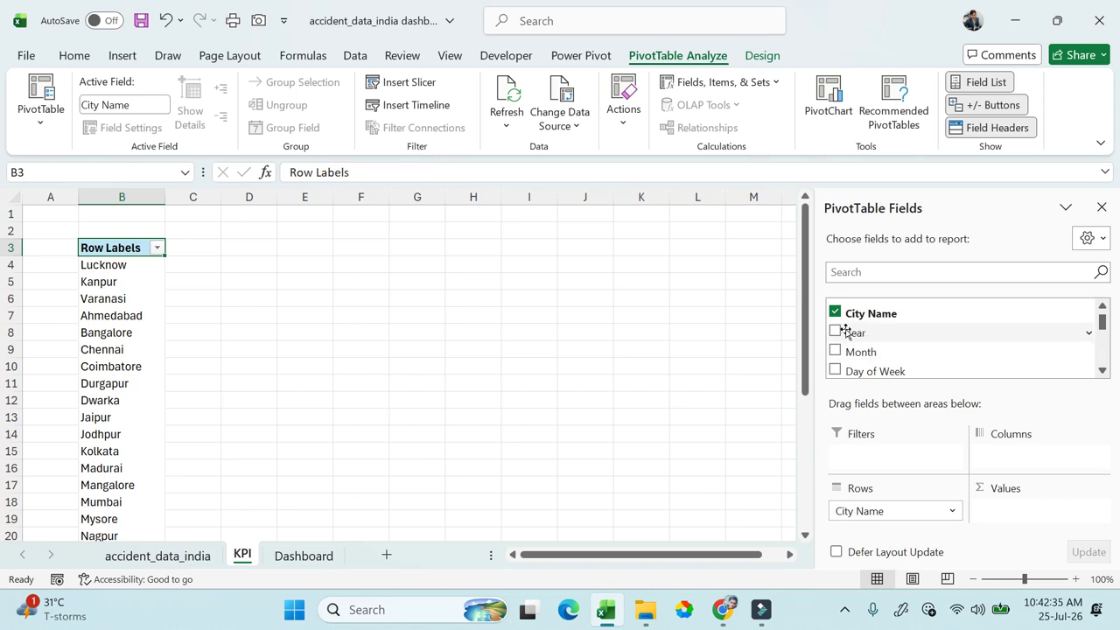
scroll(880, 343, "down", 1)
scroll(896, 343, "down", 1)
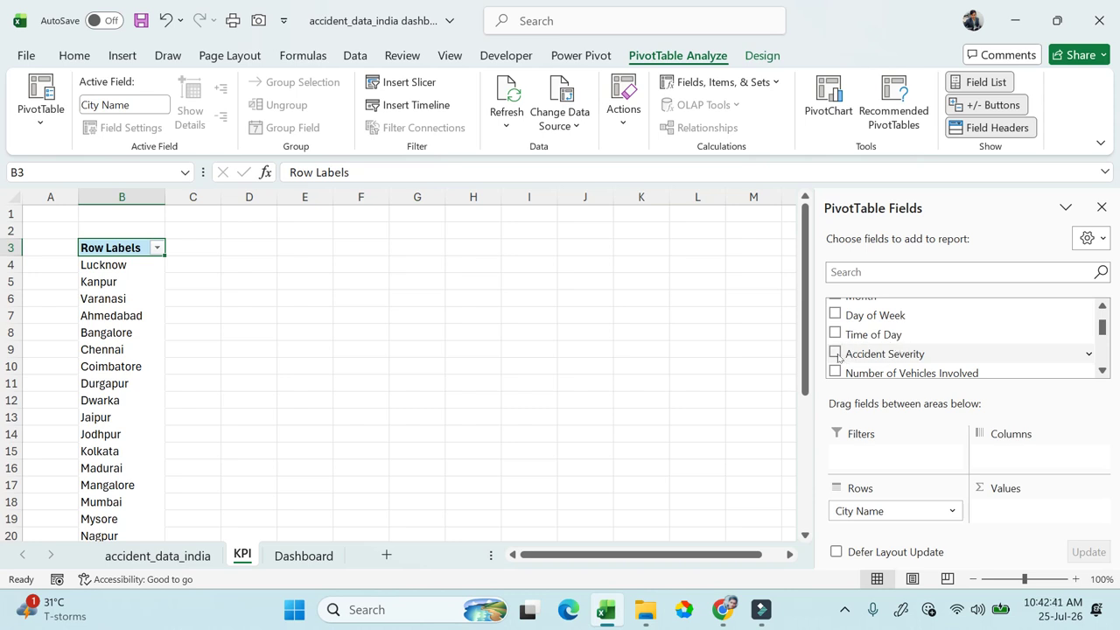
scroll(958, 350, "down", 1)
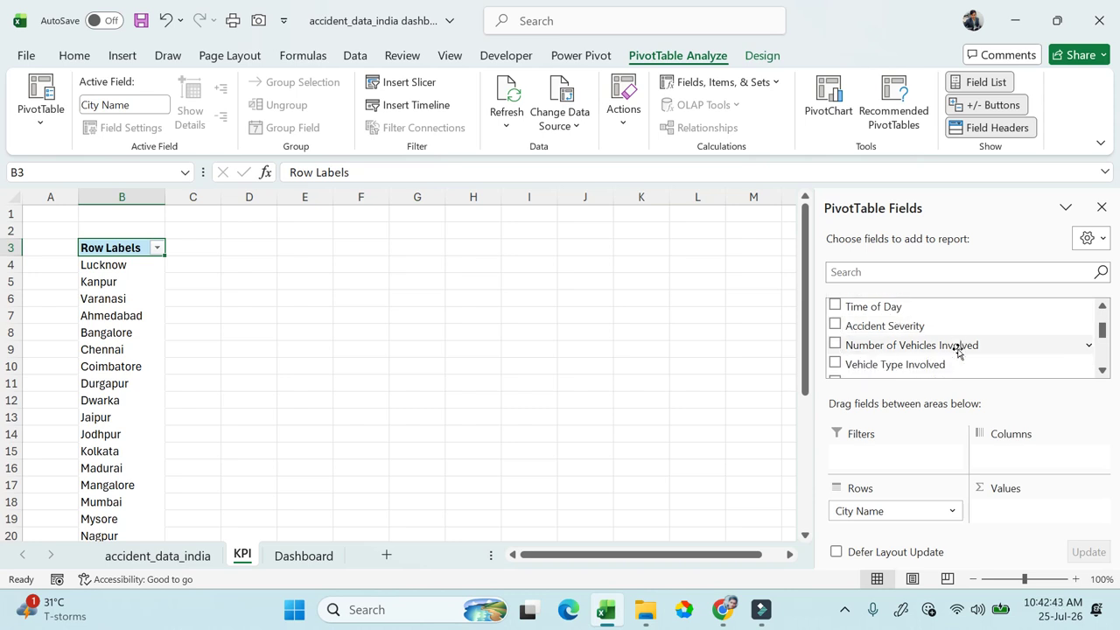
scroll(962, 349, "down", 2)
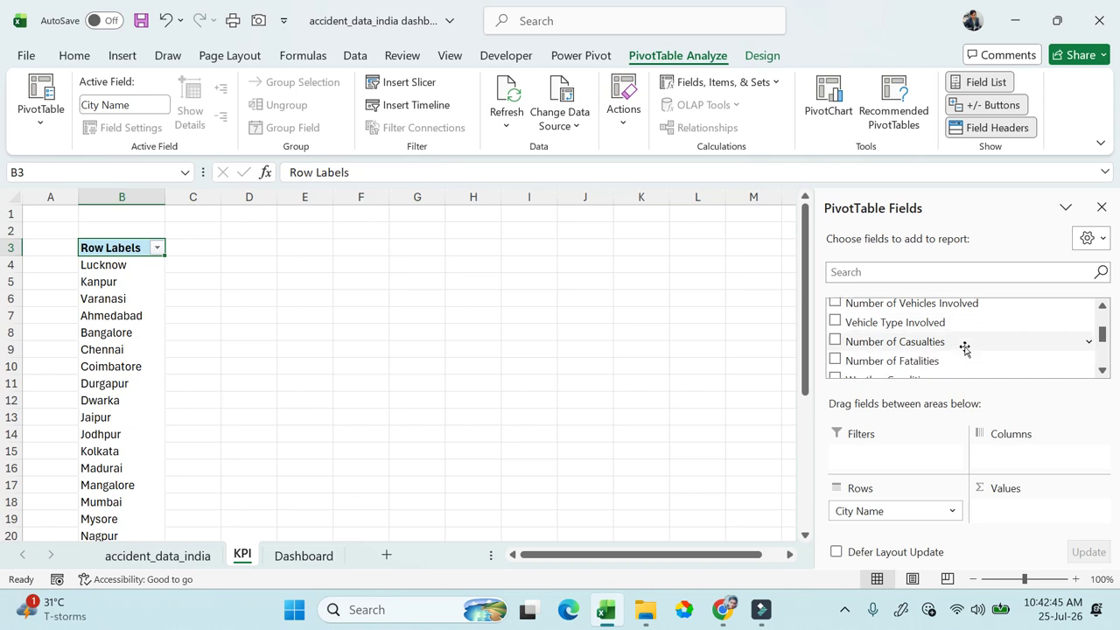
left_click(836, 342)
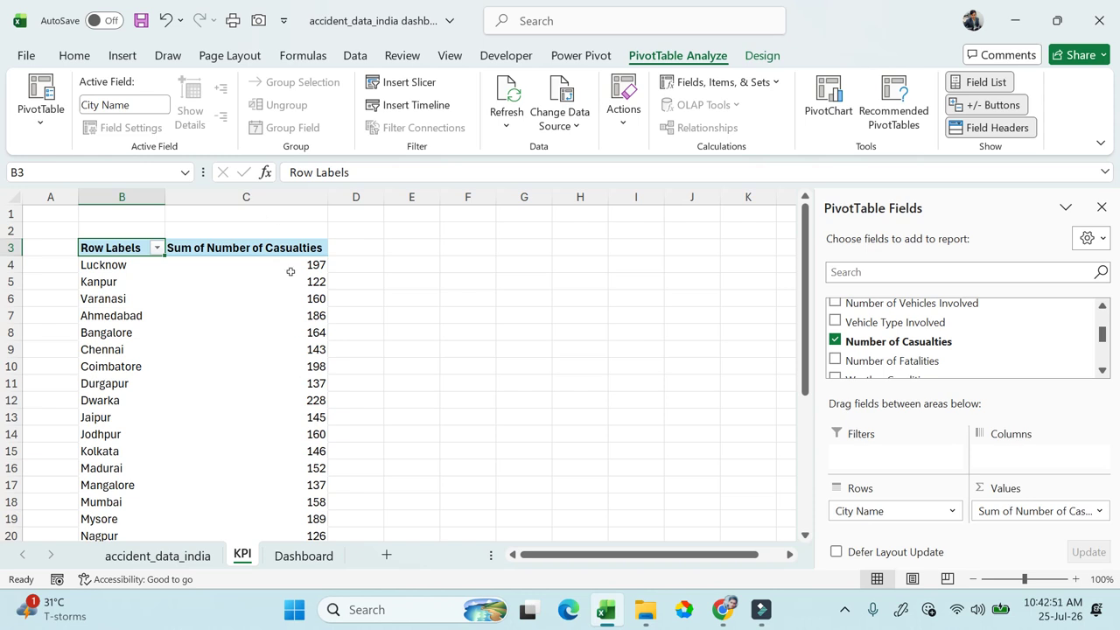
Step: Look over the city casualty totals and add Number of Fatalities as a second value field in the PivotTable
scroll(289, 386, "down", 4)
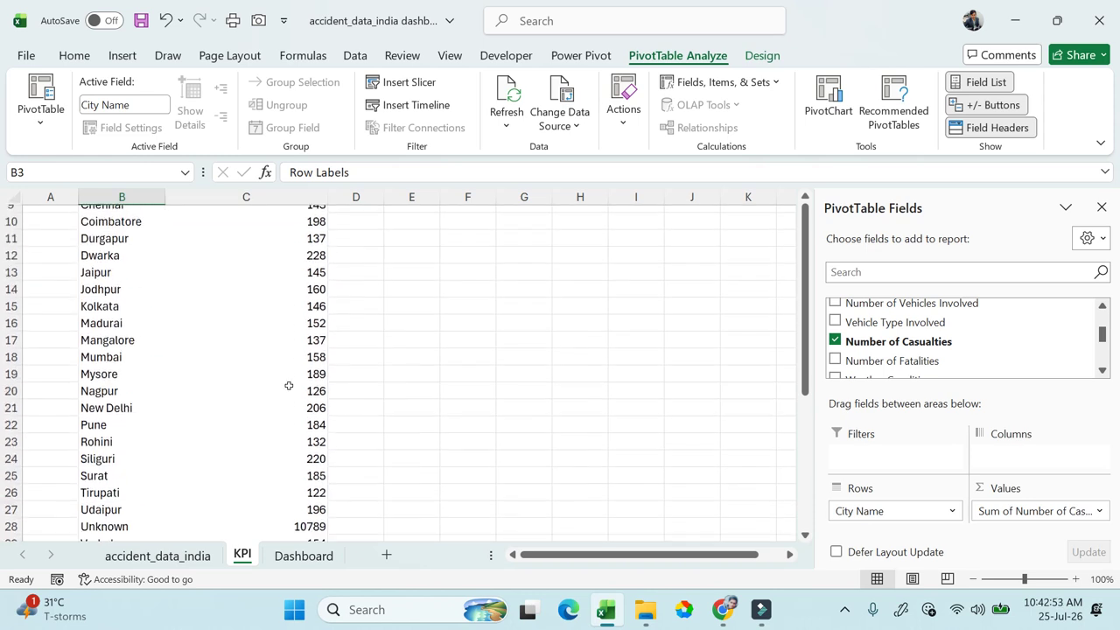
scroll(289, 385, "up", 4)
left_click(275, 337)
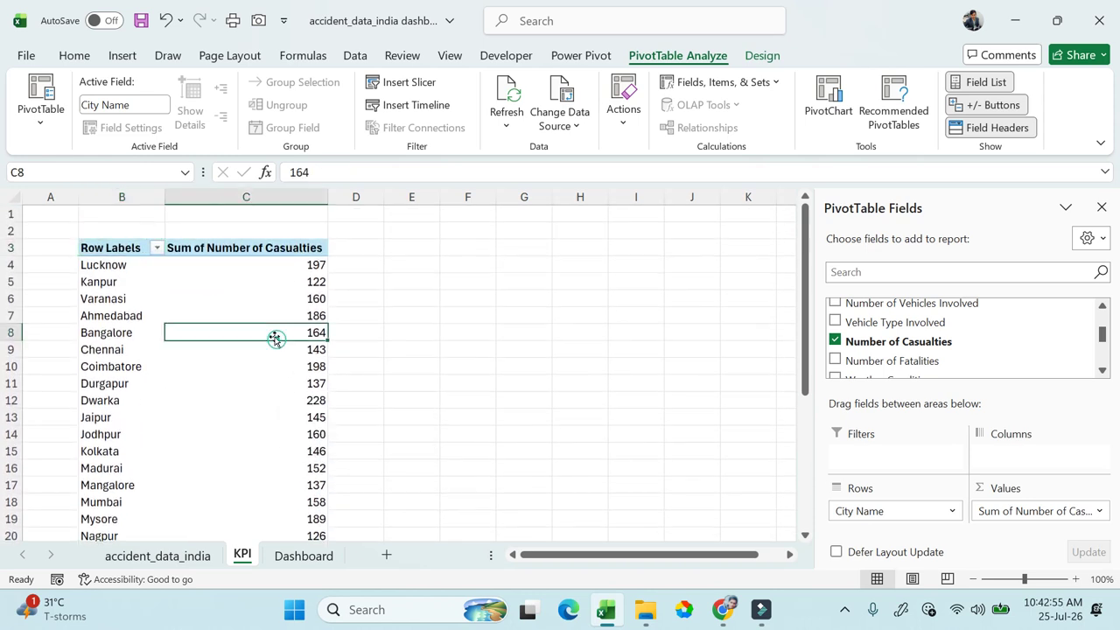
left_click_drag(92, 251, 300, 501)
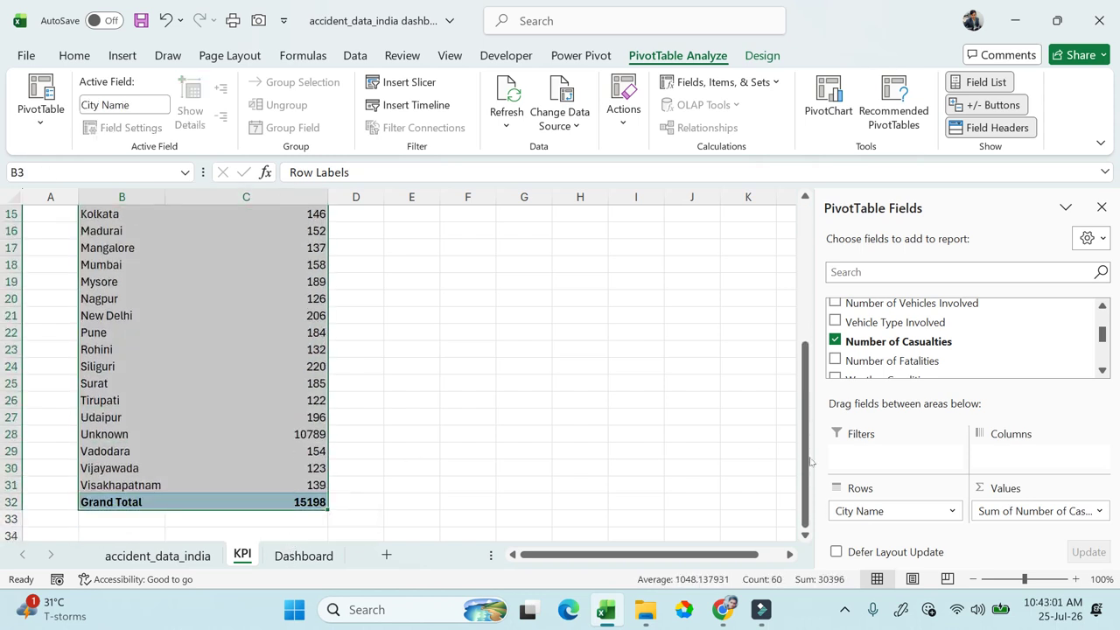
left_click(836, 360)
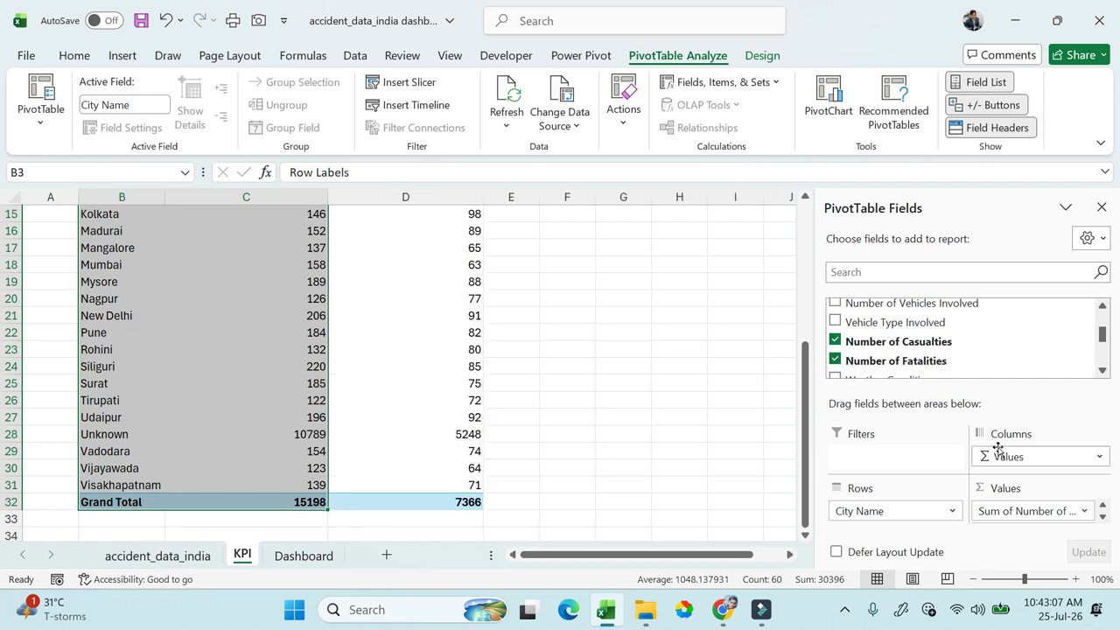
Step: Add Number of Vehicles Involved as a third value field in the city PivotTable
scroll(550, 399, "up", 5)
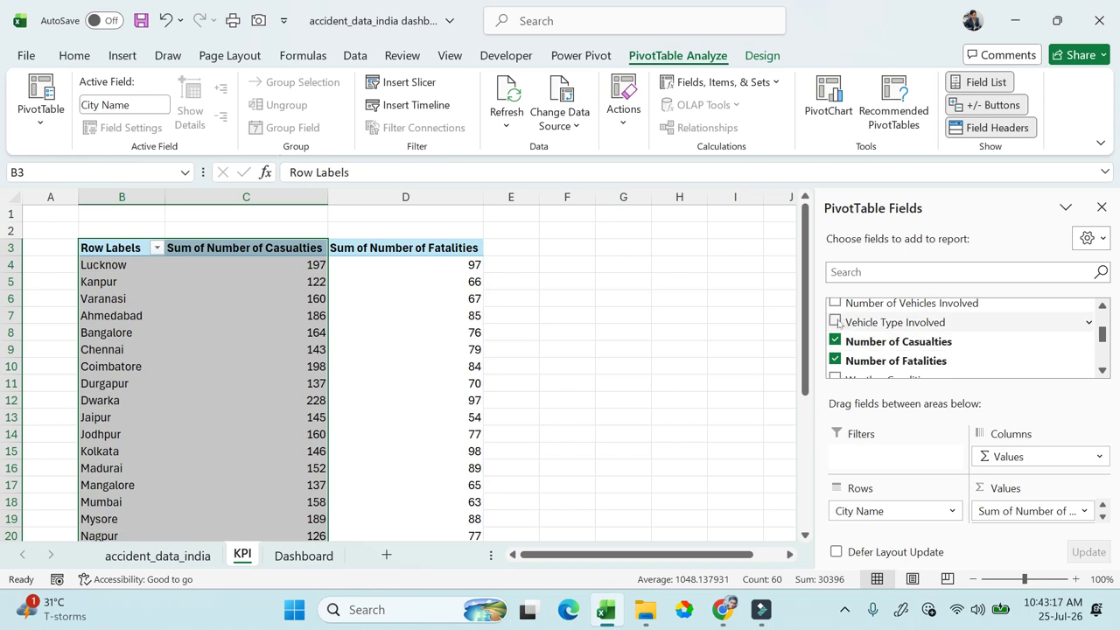
scroll(876, 317, "up", 1)
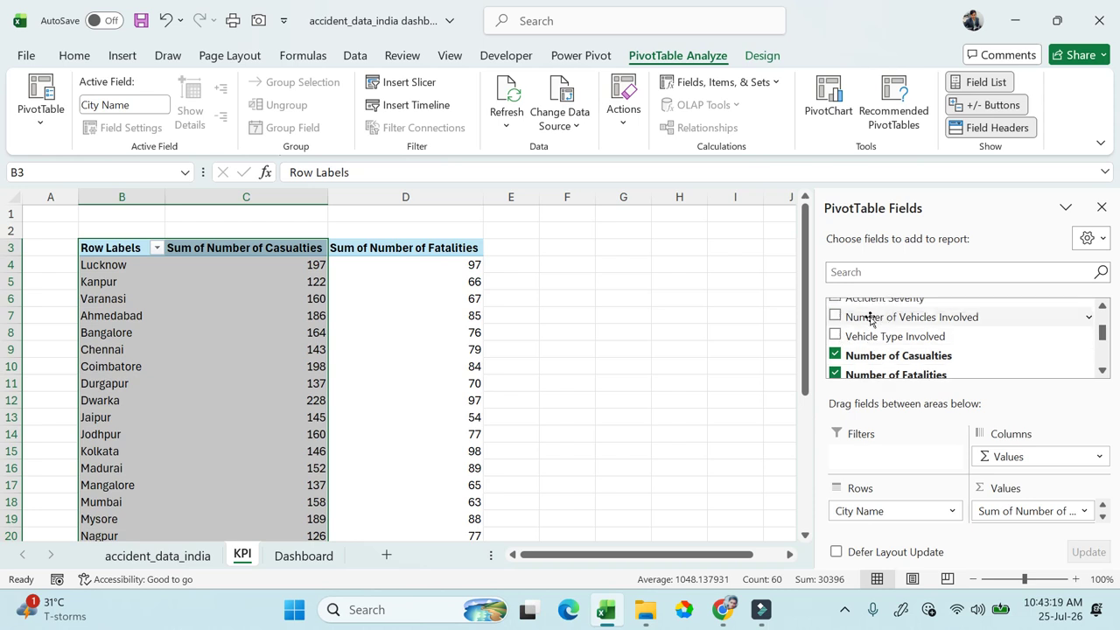
left_click(835, 316)
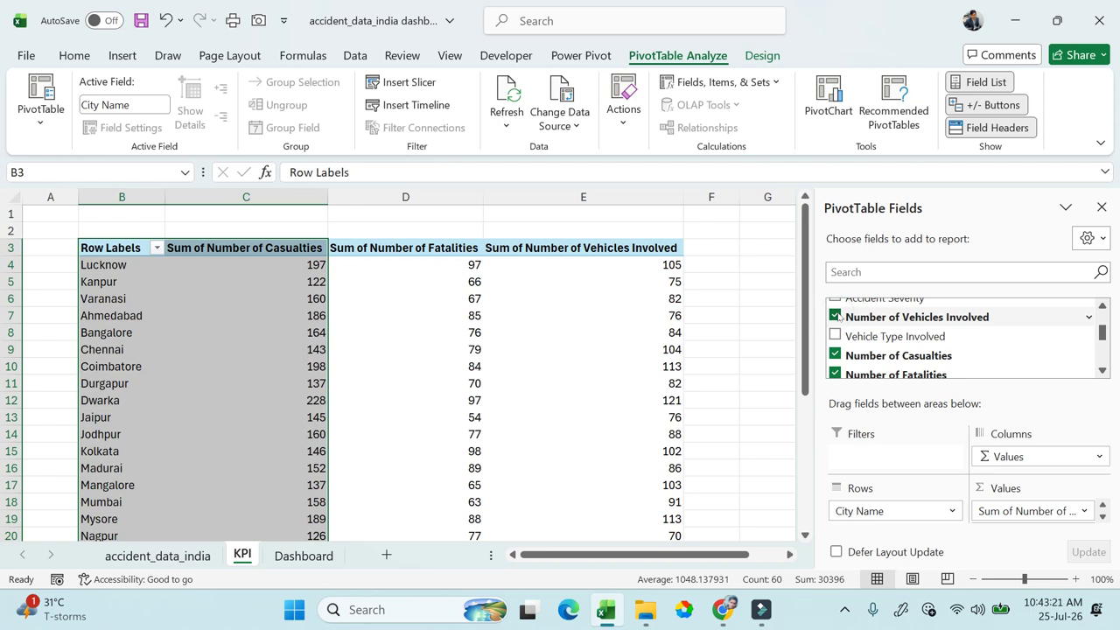
Step: Try Accident Severity as a row field nested under City Name and remove it again
scroll(837, 319, "up", 1)
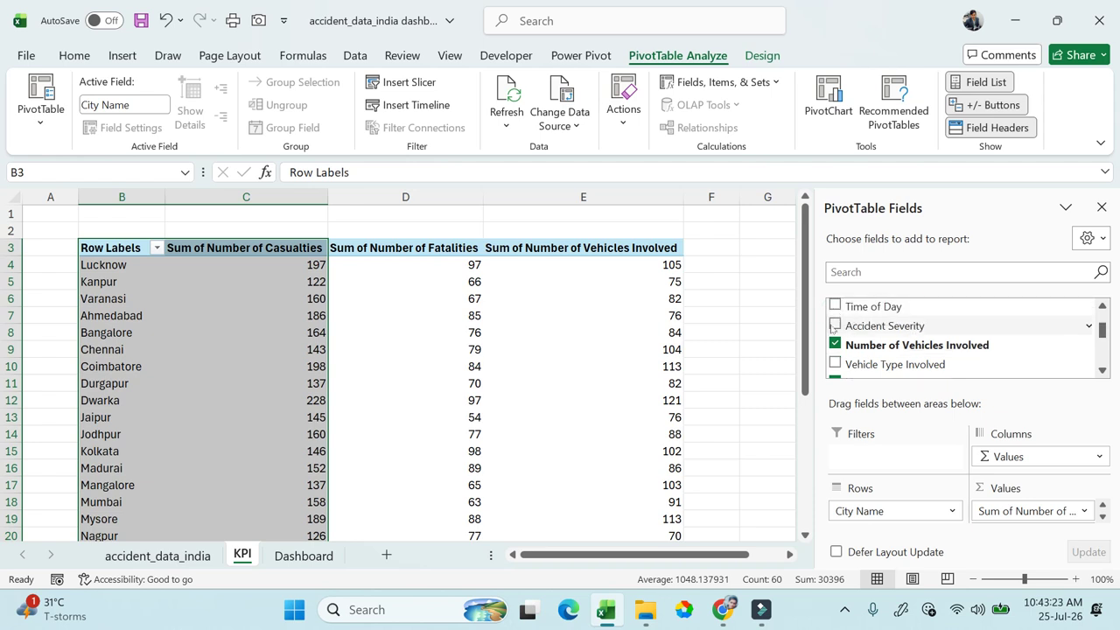
left_click(836, 326)
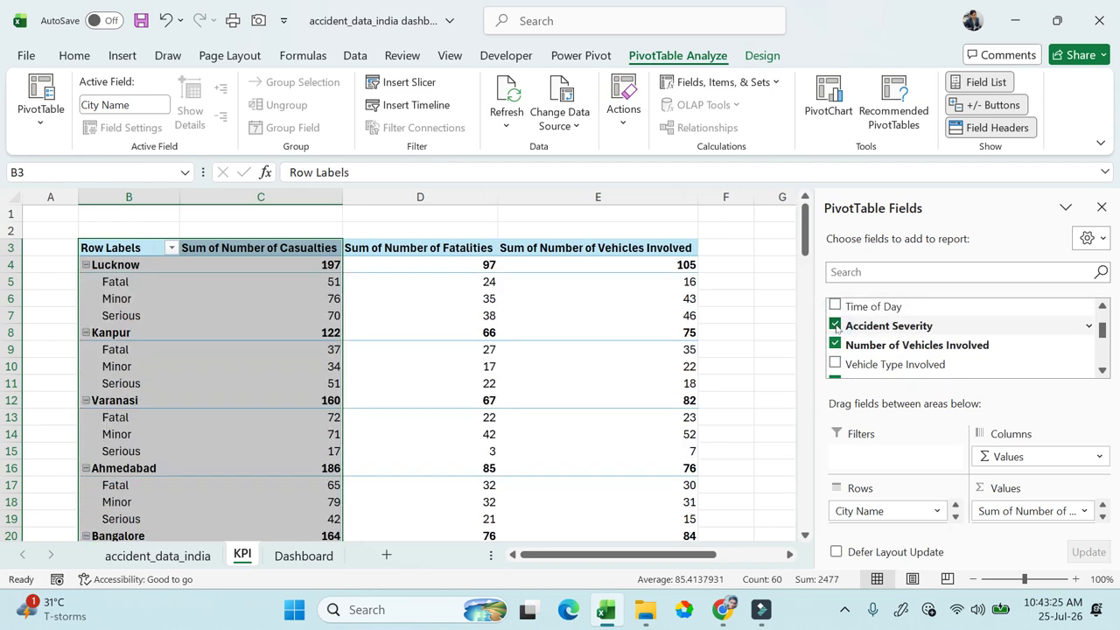
left_click(836, 326)
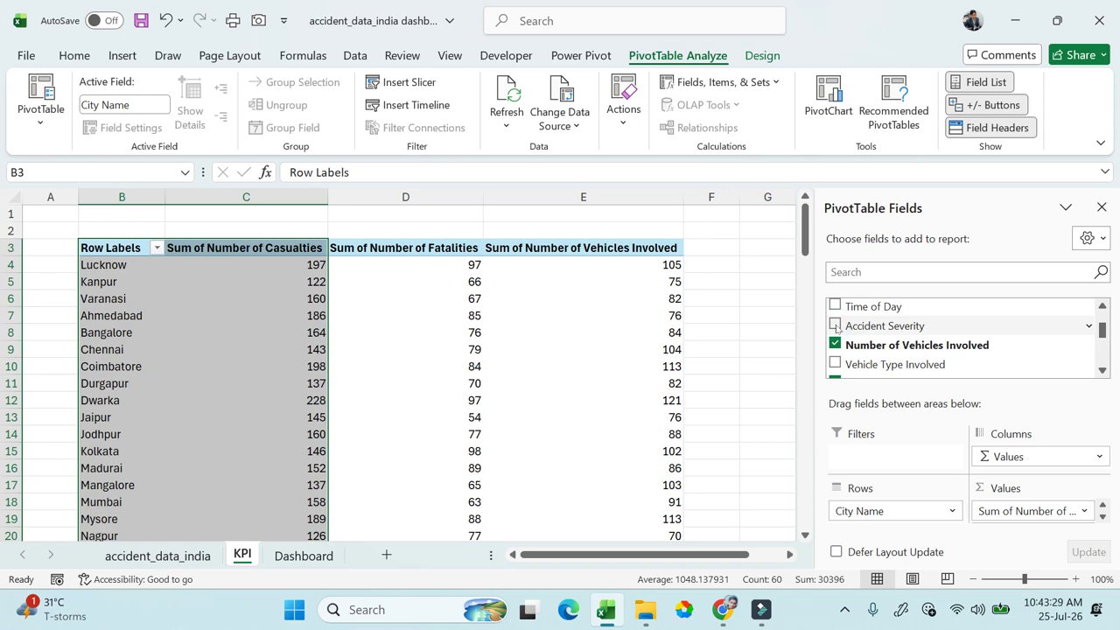
Step: Look through the available PivotTable fields, from the date fields to Accident Location Details, for other candidates for the KPI summary
scroll(882, 338, "up", 1)
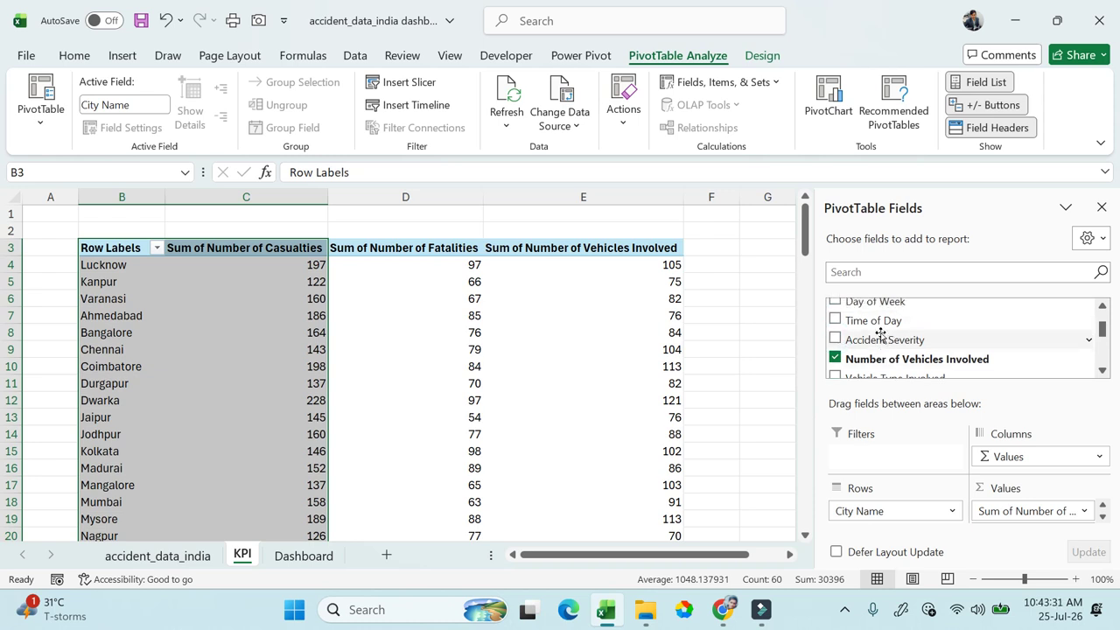
scroll(881, 337, "up", 1)
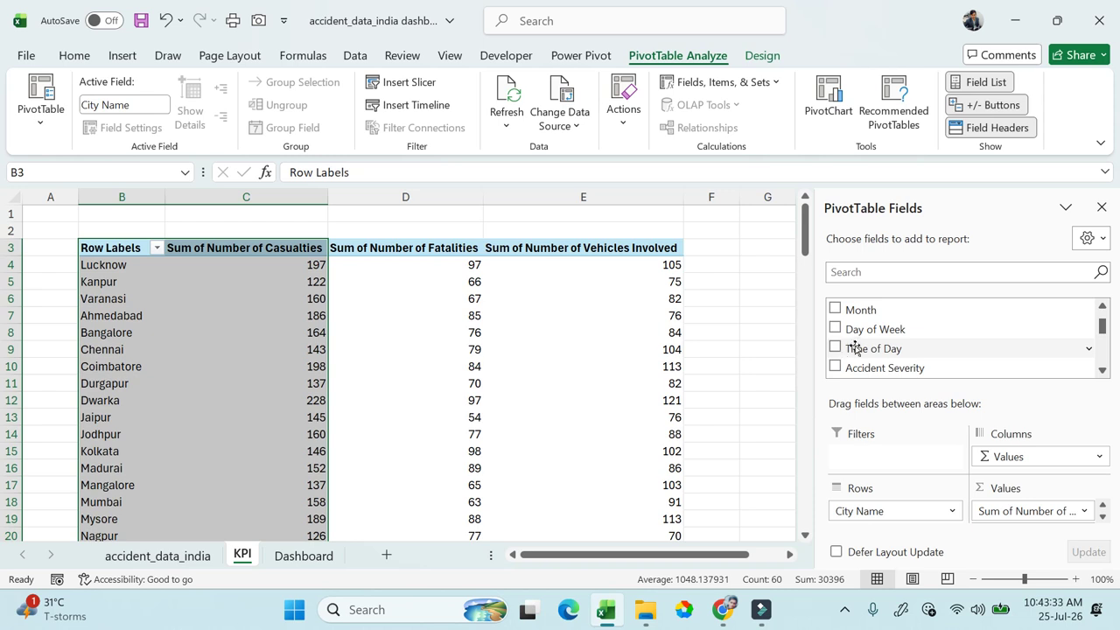
scroll(882, 328, "down", 3)
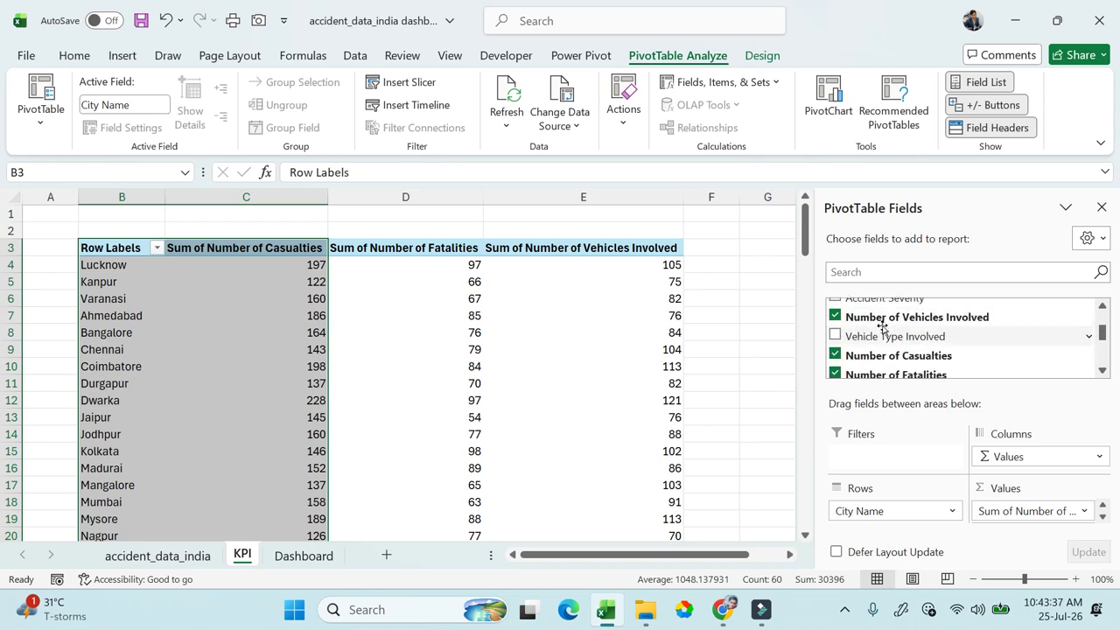
scroll(882, 326, "down", 2)
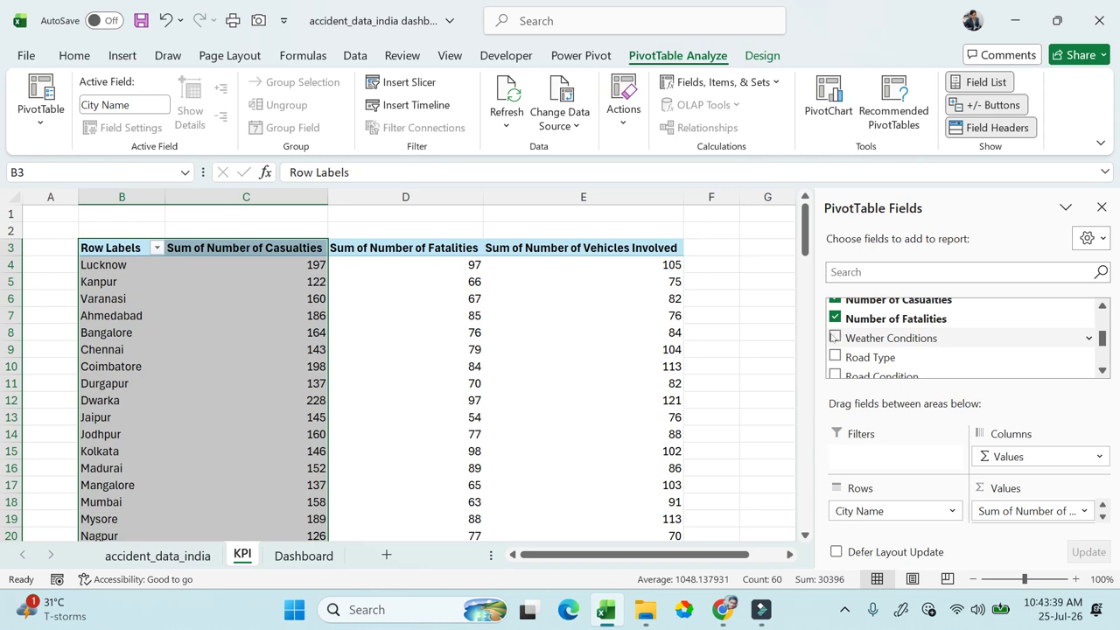
scroll(893, 357, "down", 1)
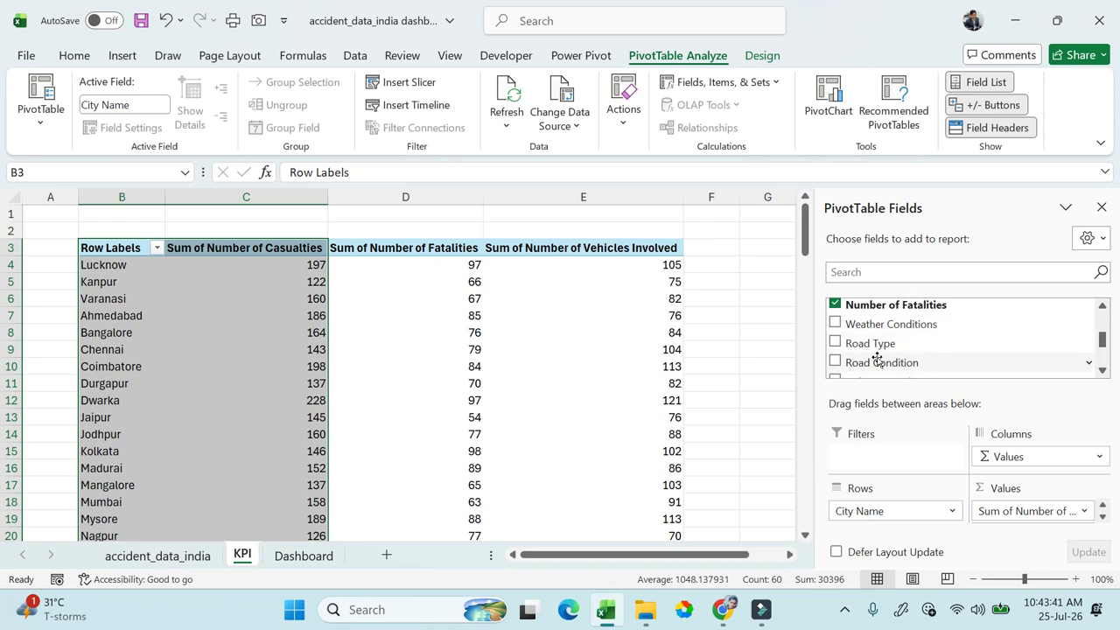
scroll(894, 358, "down", 1)
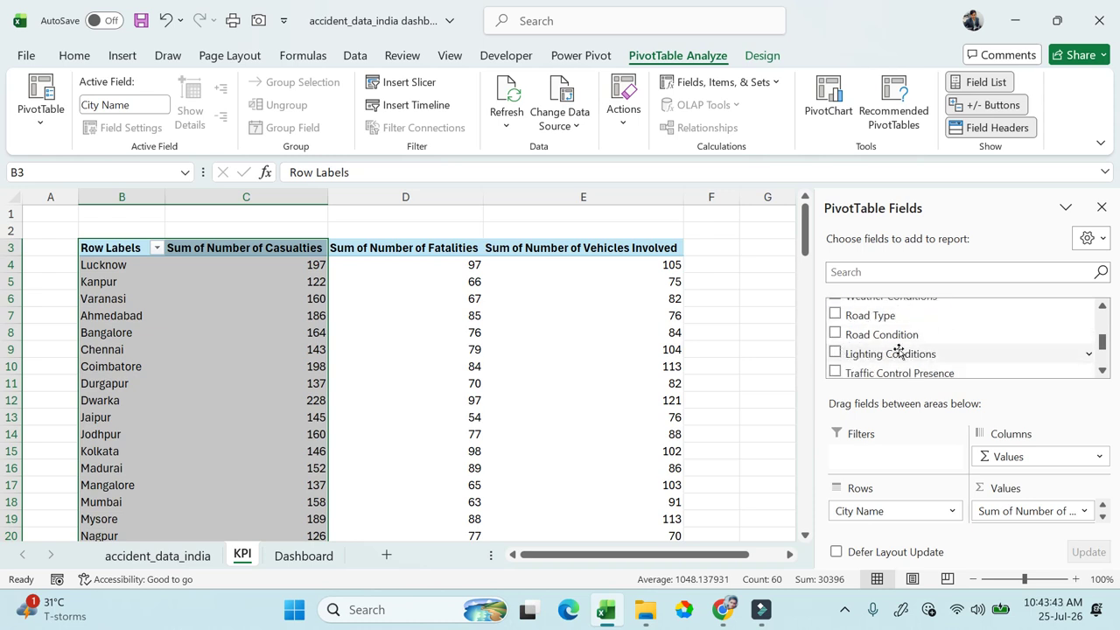
scroll(899, 354, "down", 1)
scroll(896, 350, "down", 1)
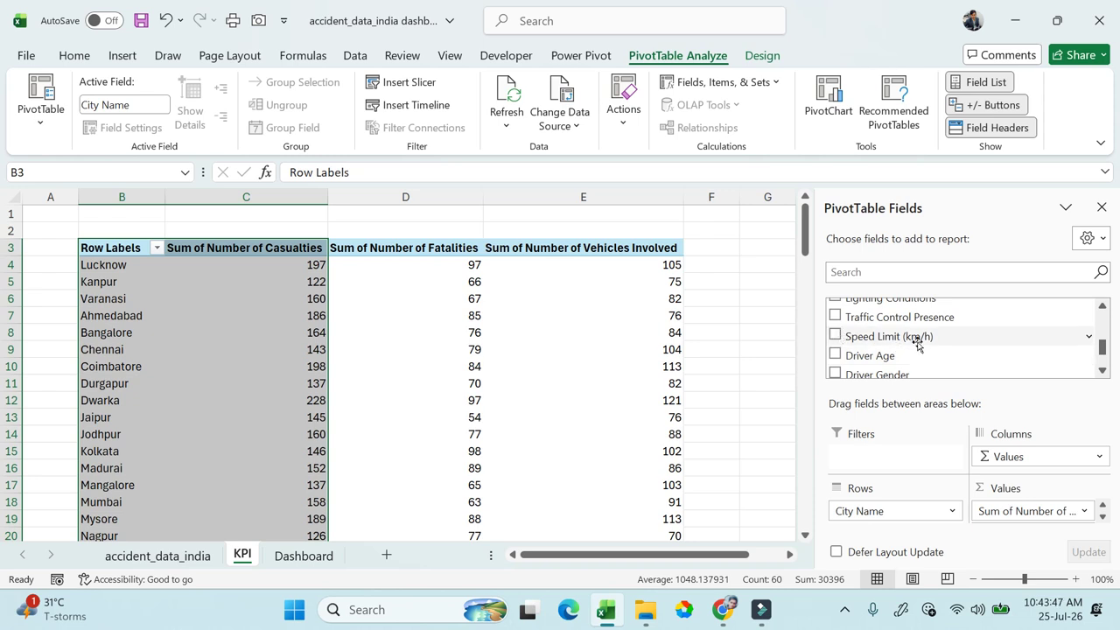
scroll(915, 342, "down", 1)
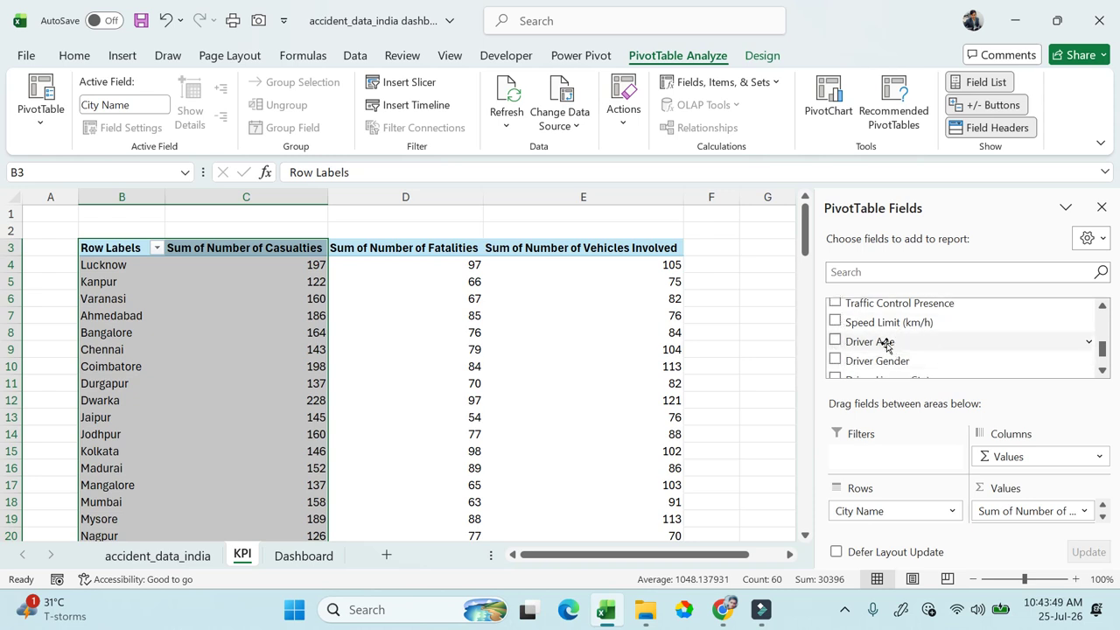
scroll(893, 359, "down", 1)
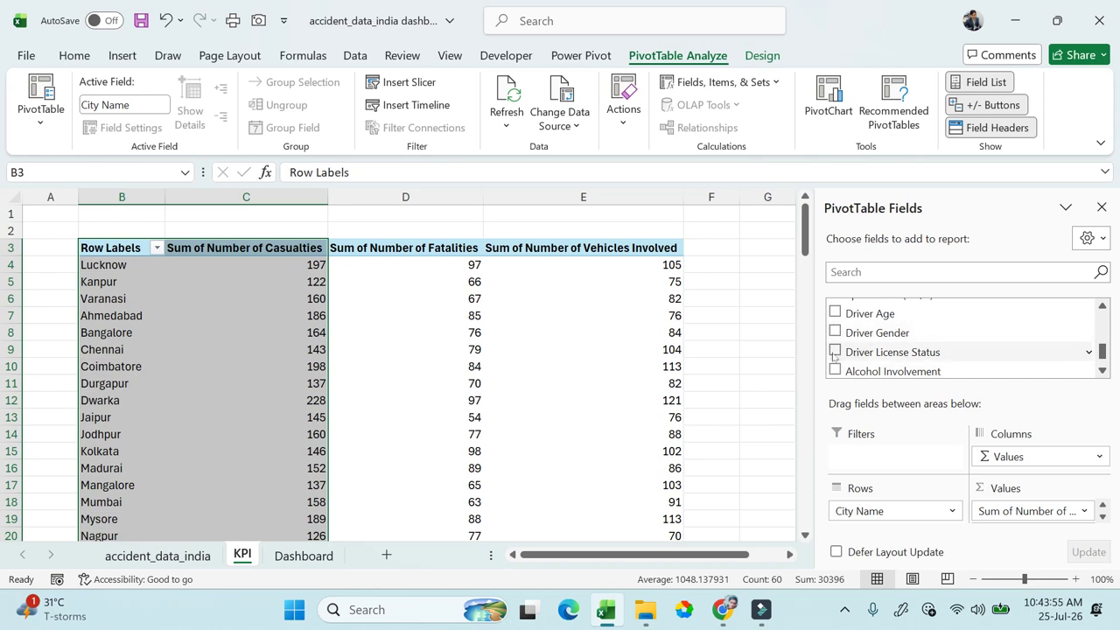
scroll(912, 356, "down", 1)
scroll(909, 357, "down", 1)
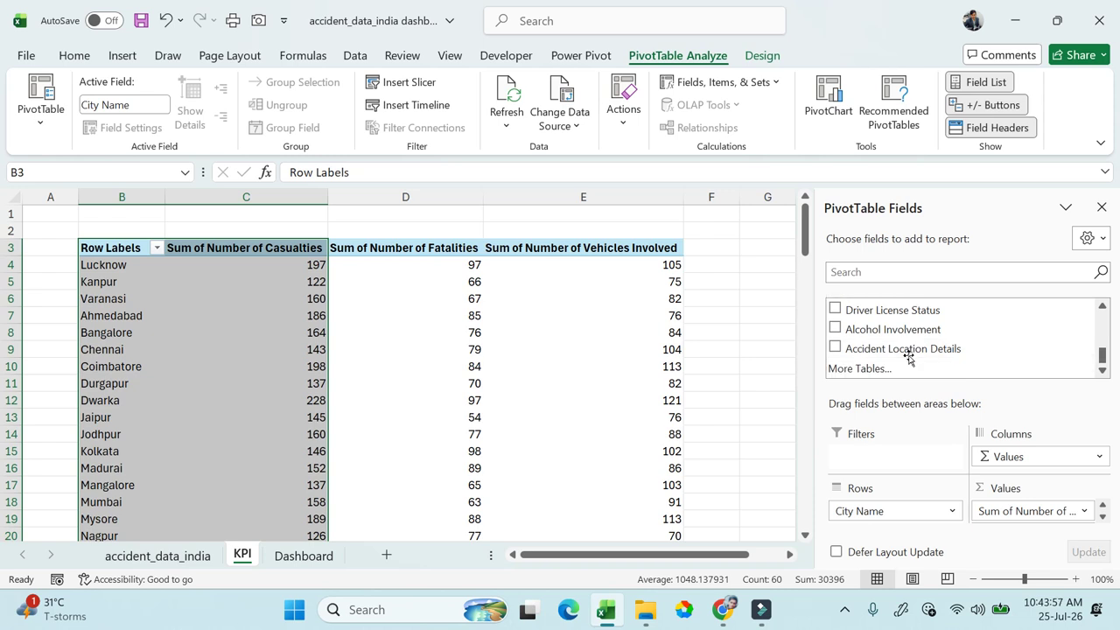
left_click(699, 403)
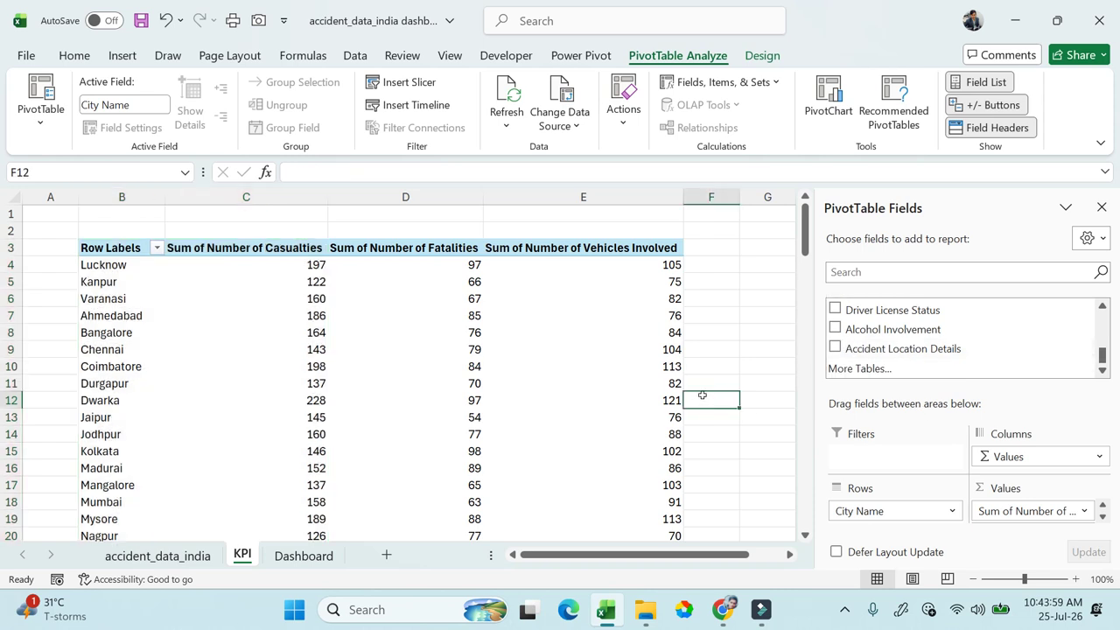
left_click(493, 326)
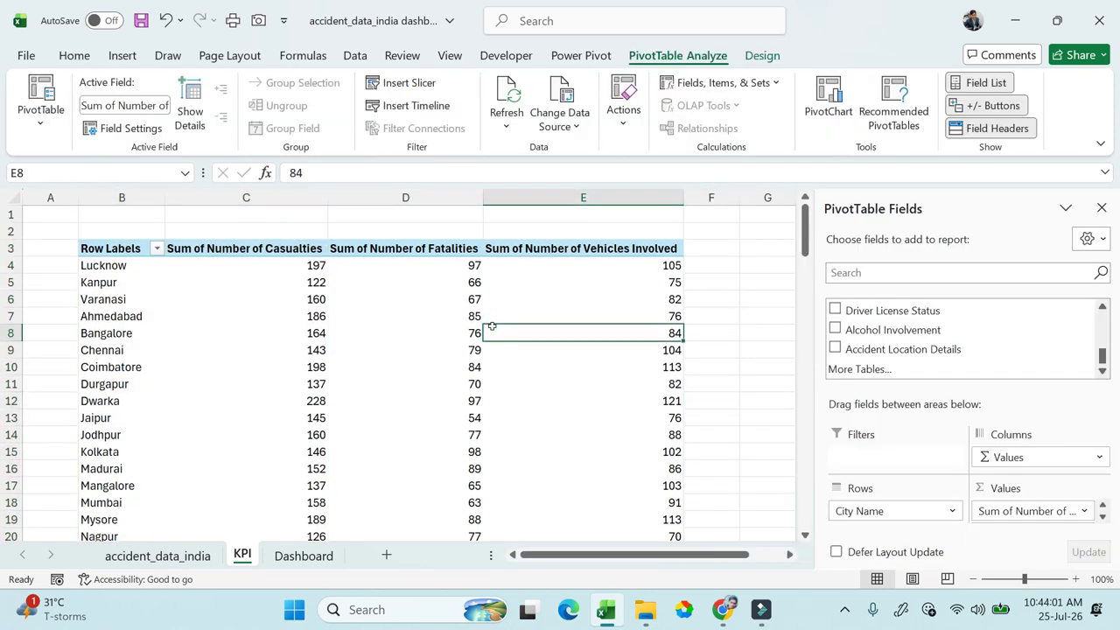
scroll(895, 325, "up", 3)
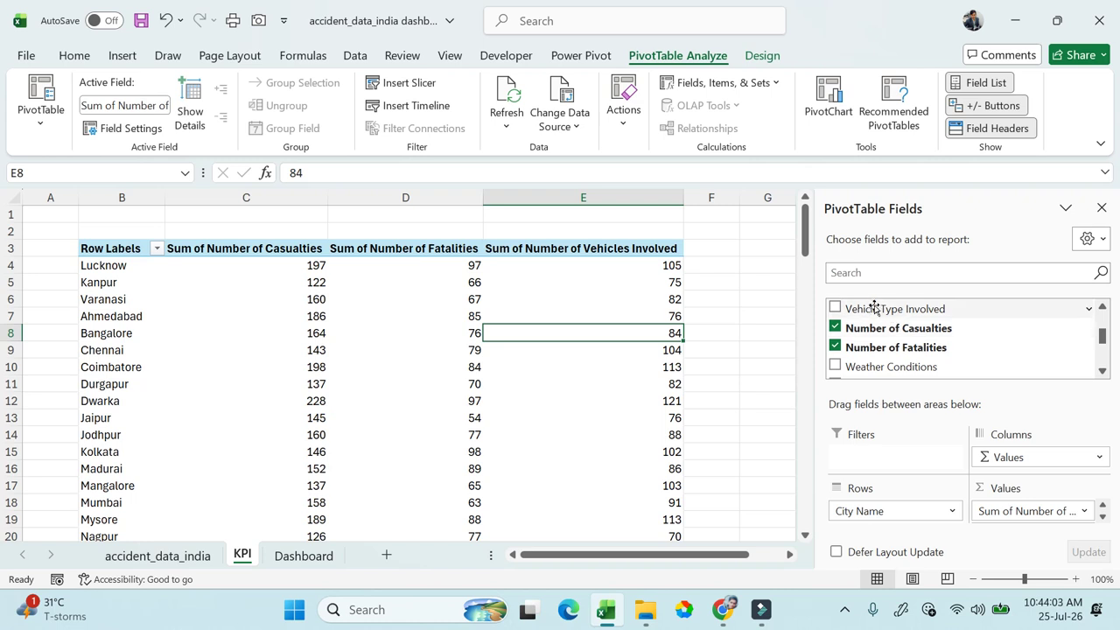
scroll(873, 310, "up", 3)
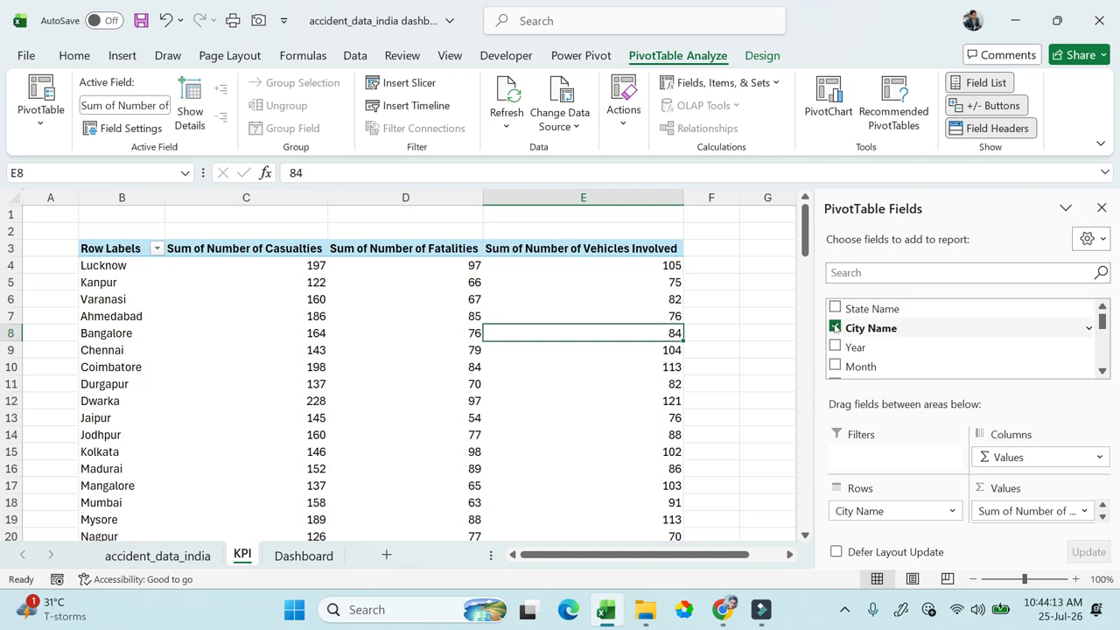
Step: Review the casualties, fatalities and vehicles involved columns from the first city down to the Grand Total row
left_click(667, 349)
scroll(671, 343, "down", 4)
scroll(670, 343, "down", 3)
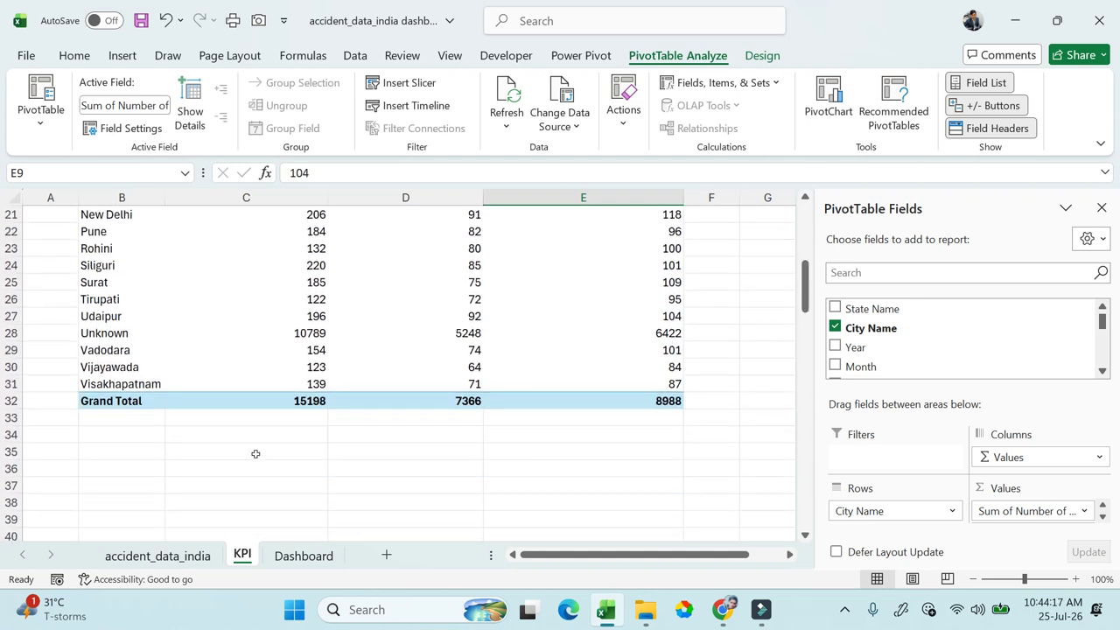
left_click(207, 464)
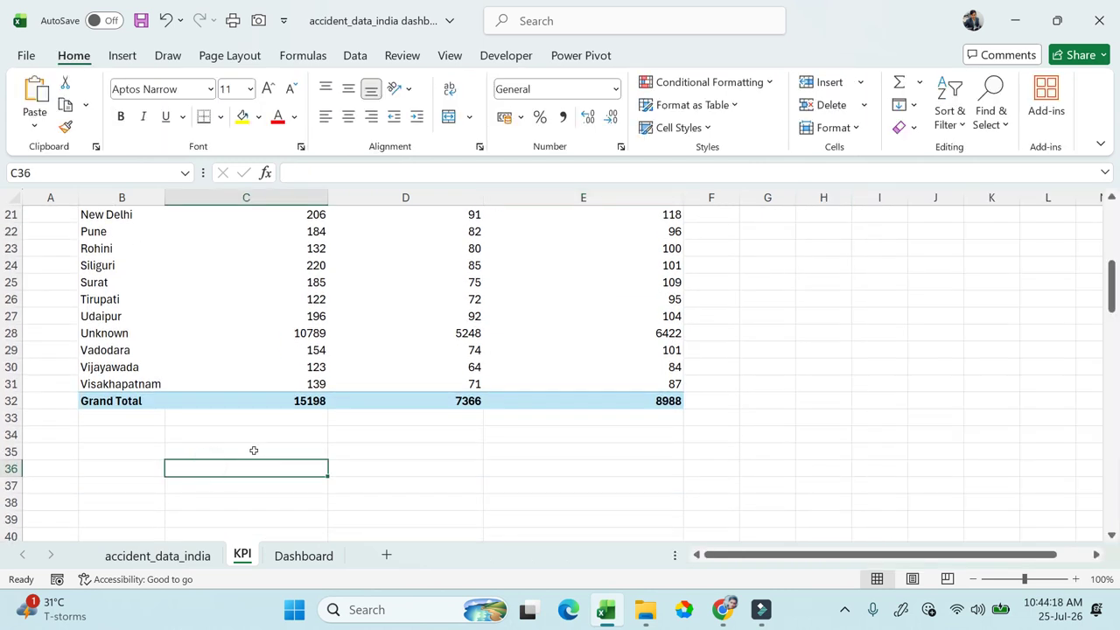
left_click(490, 435)
scroll(492, 436, "up", 5)
scroll(492, 435, "up", 1)
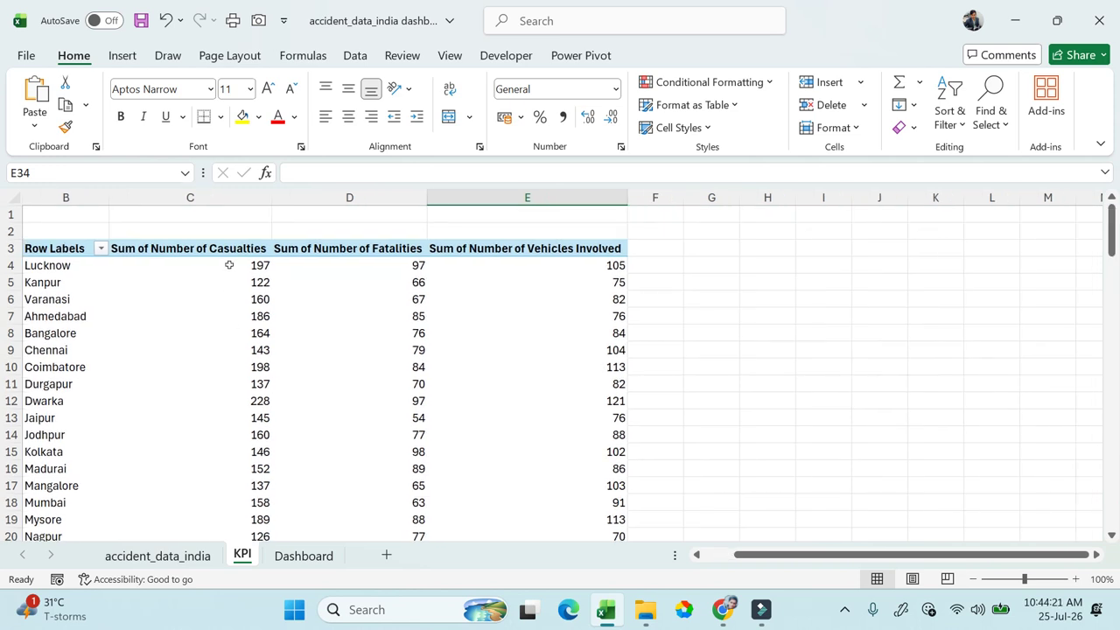
scroll(281, 445, "down", 4)
scroll(280, 445, "down", 3)
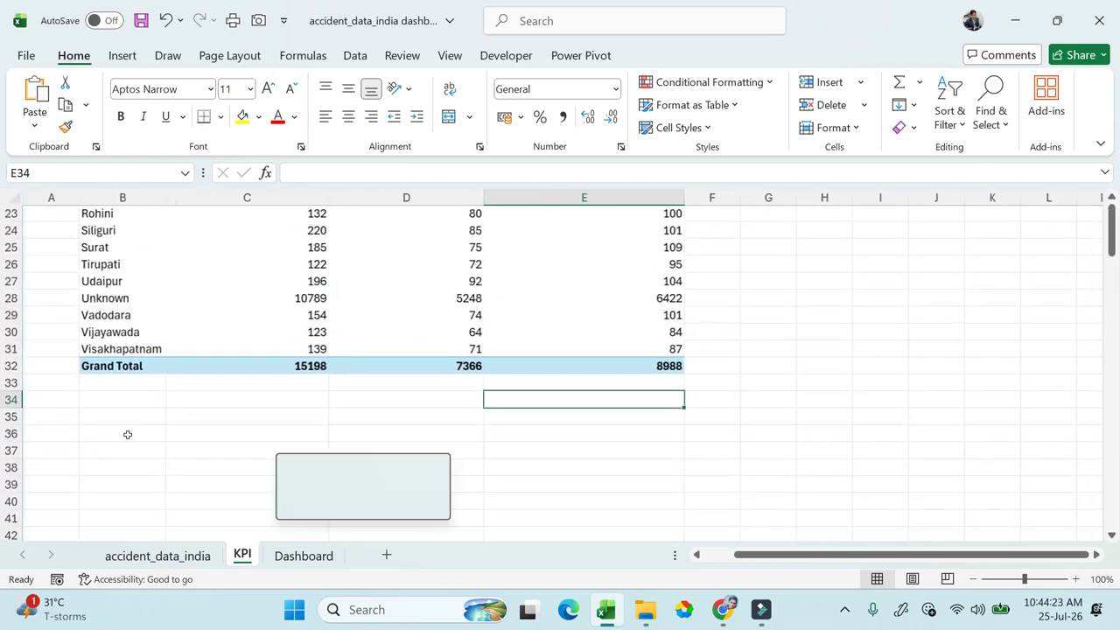
Step: Check the Dashboard sheet where the KPIs will go and return to the PivotTable on the KPI sheet
left_click(125, 434)
left_click(304, 556)
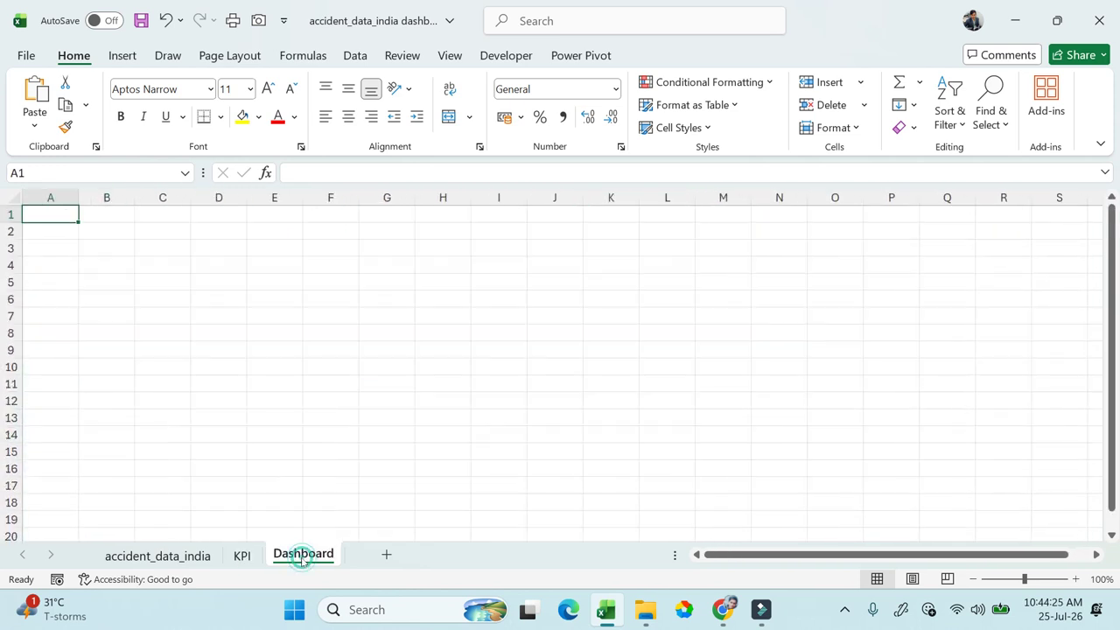
left_click(242, 558)
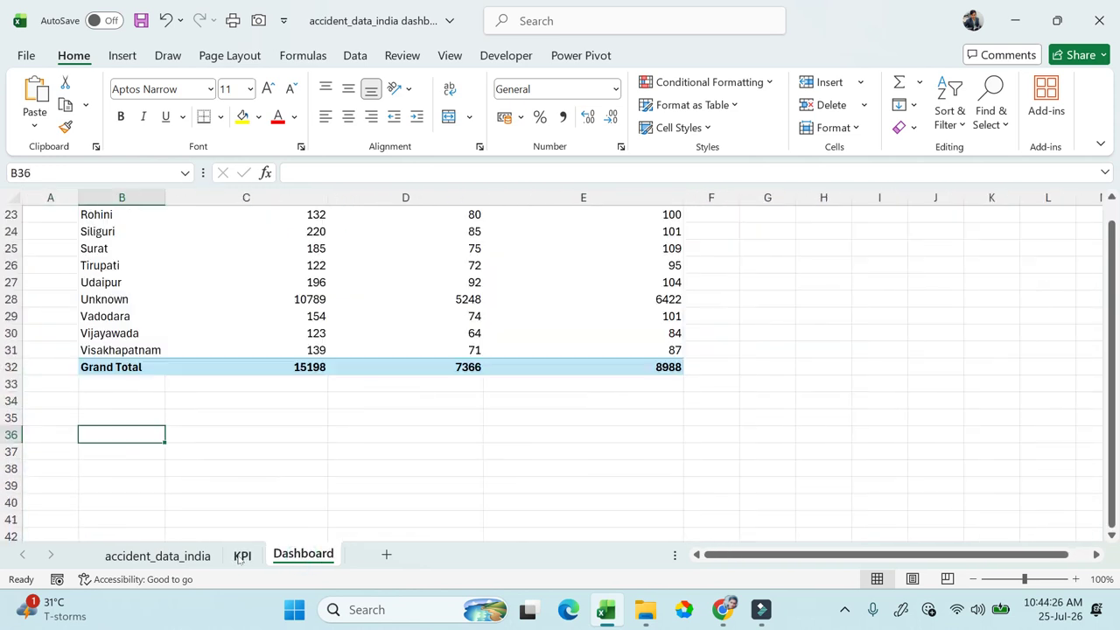
left_click(223, 326)
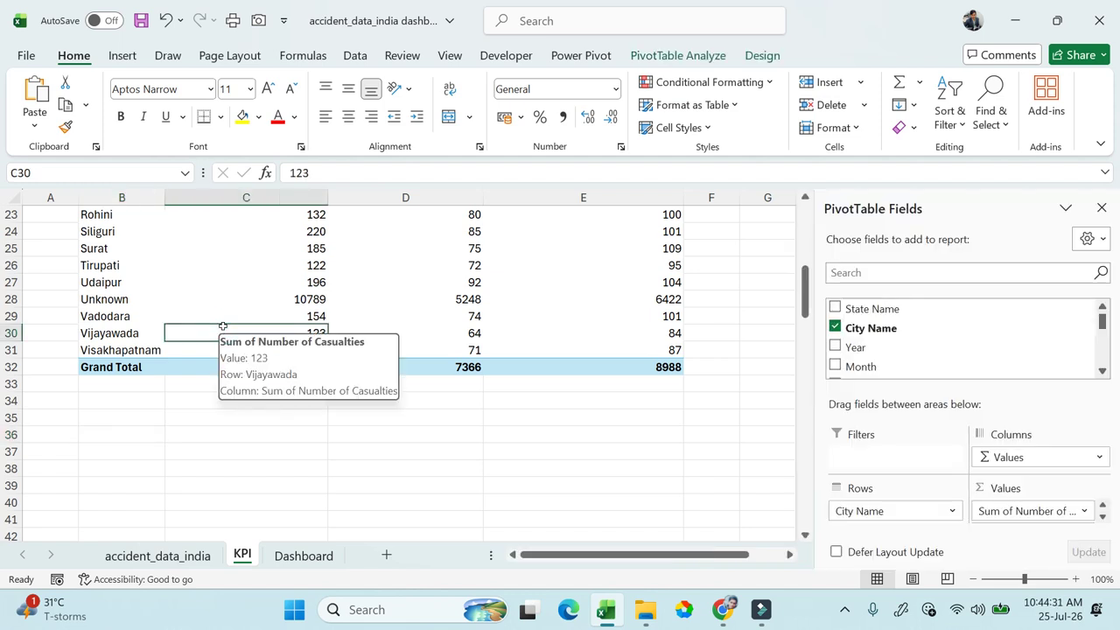
left_click(303, 558)
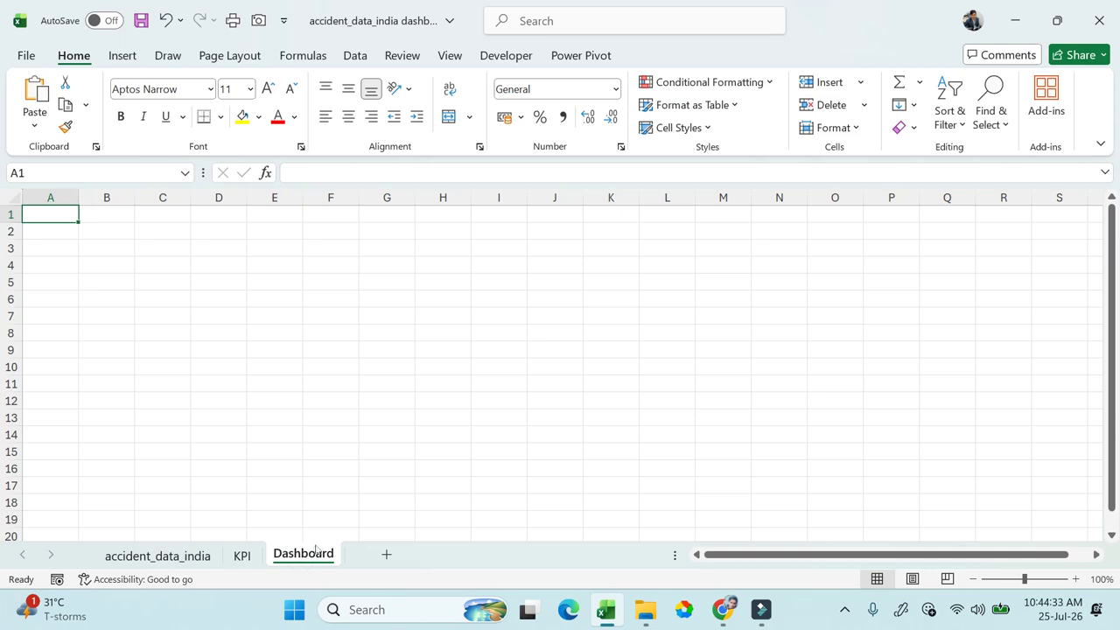
left_click(243, 553)
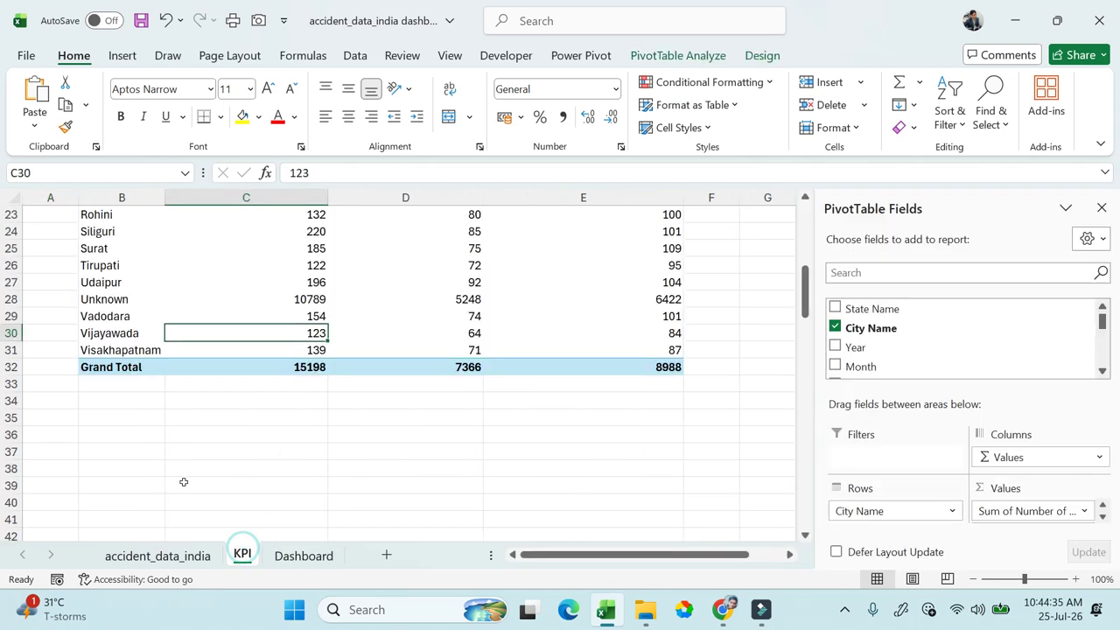
Step: Enter the label "Total Casualities" in cell B37 below the PivotTable and autofit column B to it
left_click(159, 467)
left_click(140, 450)
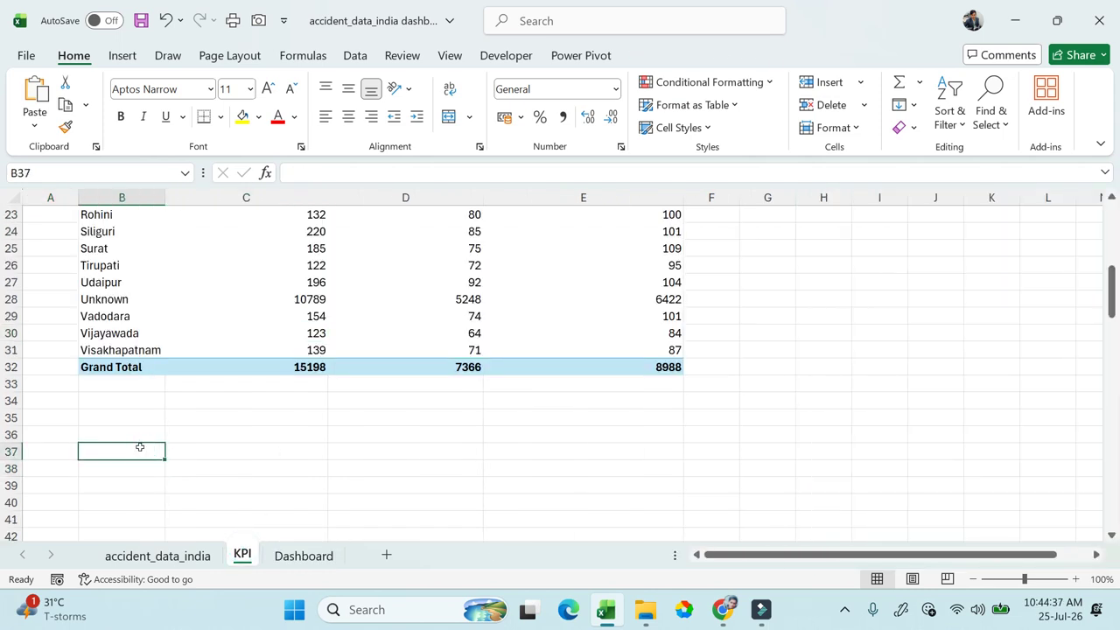
type("Total")
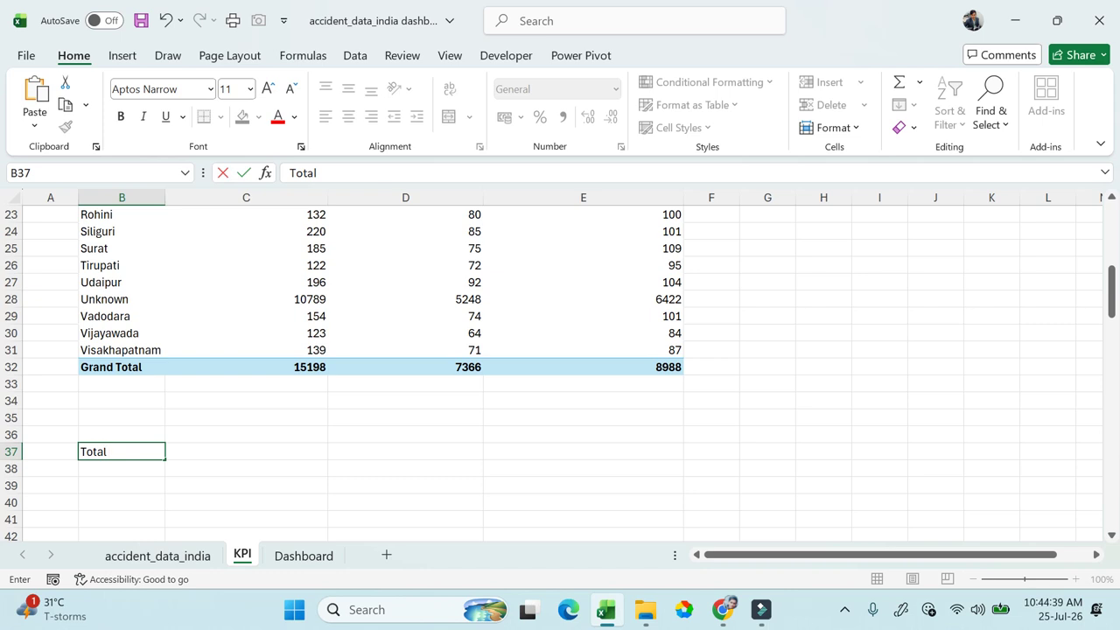
type(" Casualities")
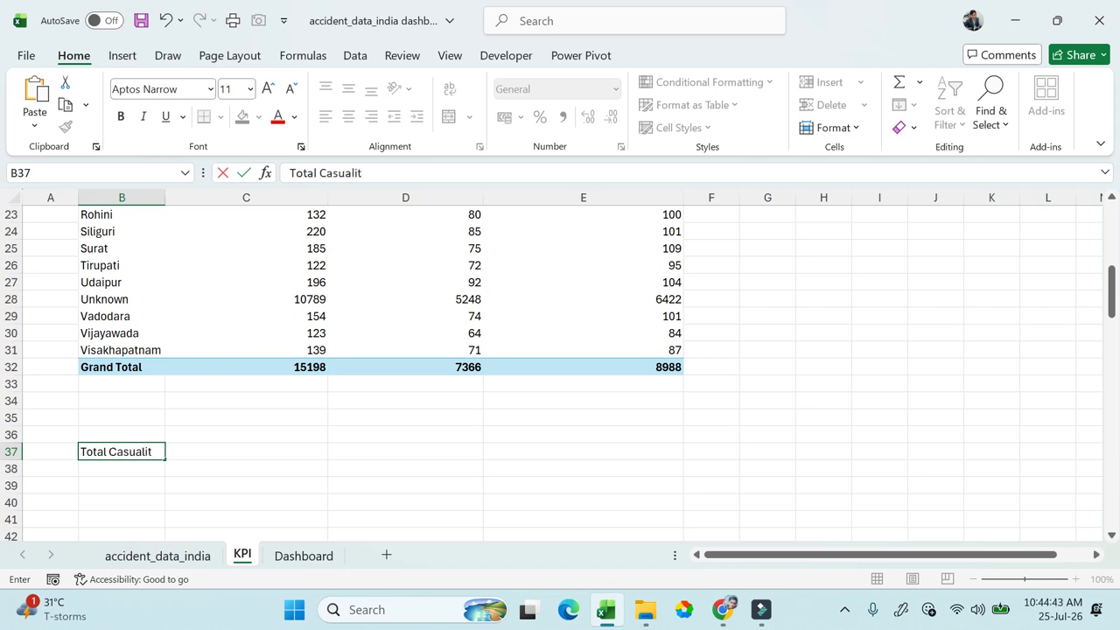
key("Return")
left_click(140, 450)
key("Right")
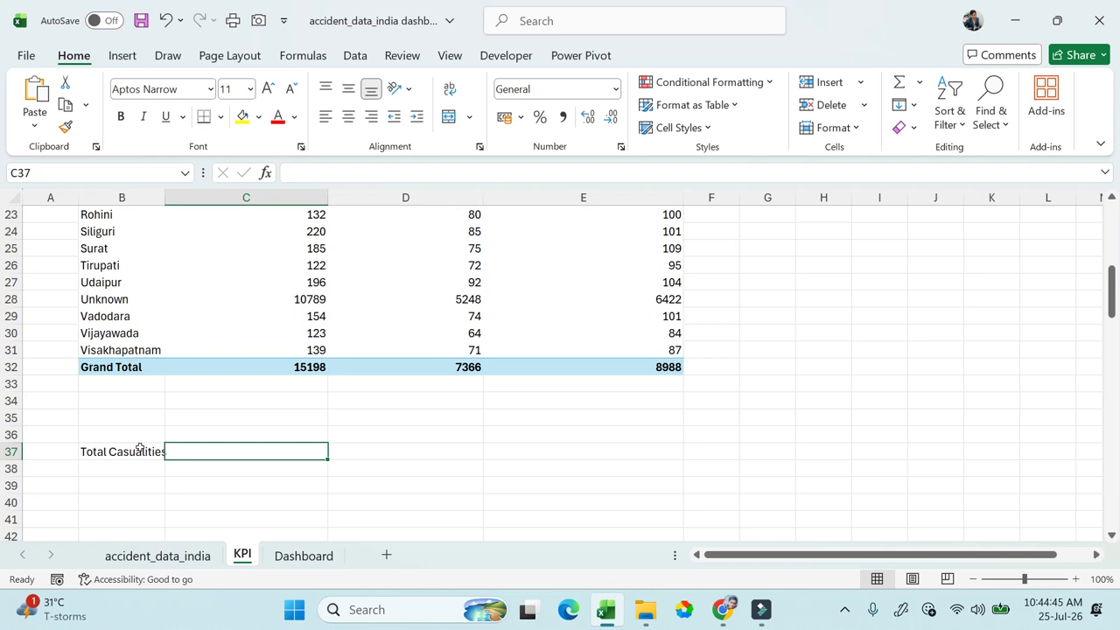
double_click(164, 198)
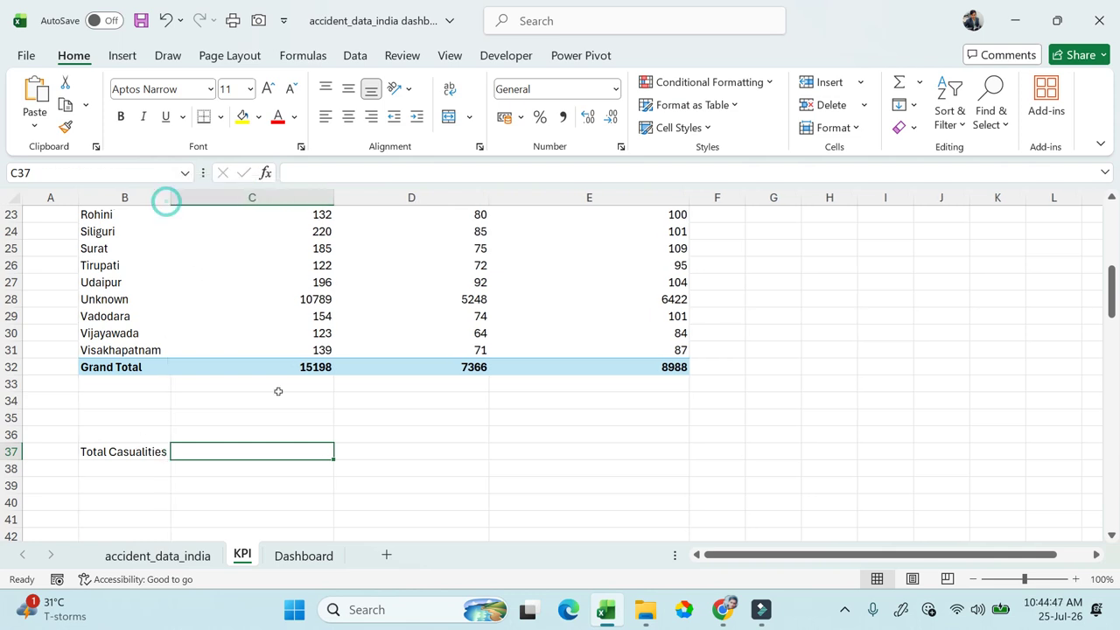
Step: Link cell C37 to the PivotTable's Grand Total of casualties with a GETPIVOTDATA formula
left_click(210, 450)
type("=")
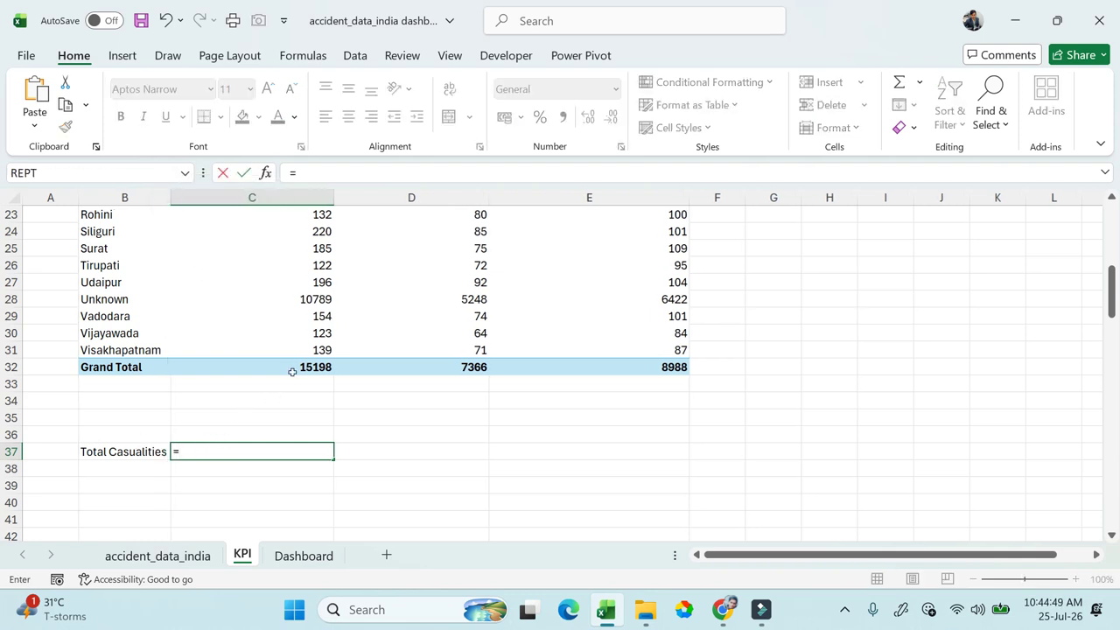
left_click(308, 364)
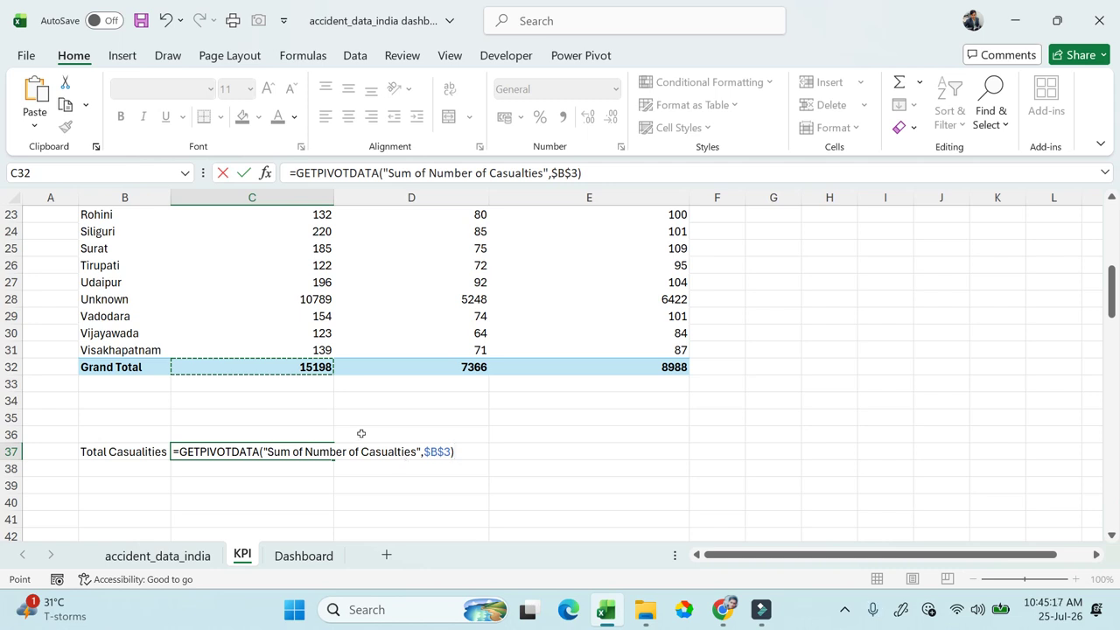
scroll(360, 433, "up", 6)
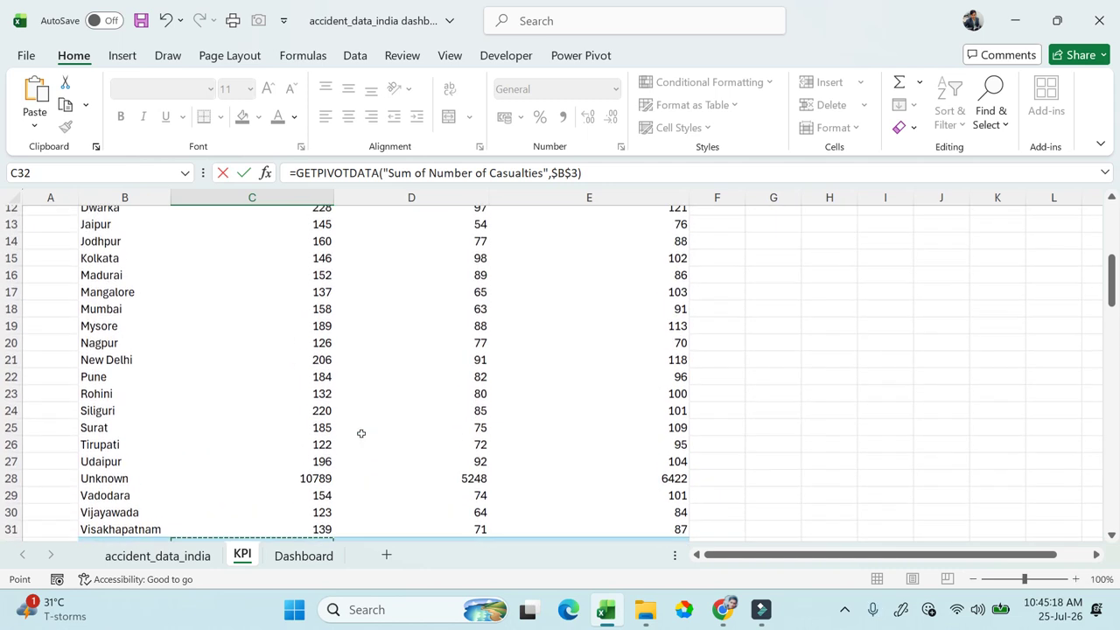
scroll(277, 385, "up", 2)
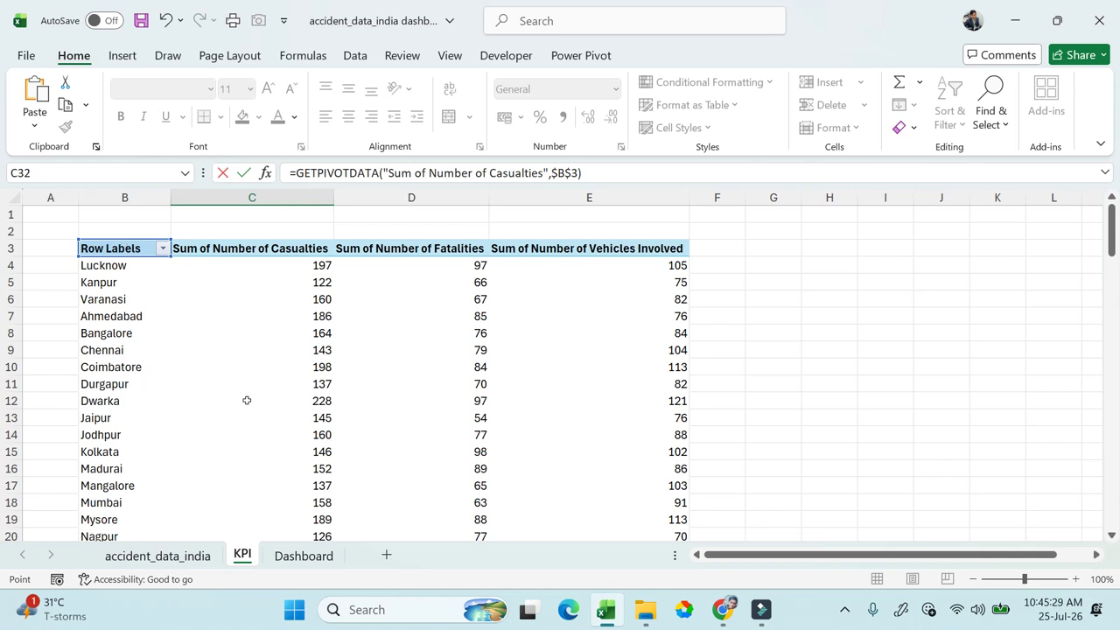
scroll(243, 407, "down", 4)
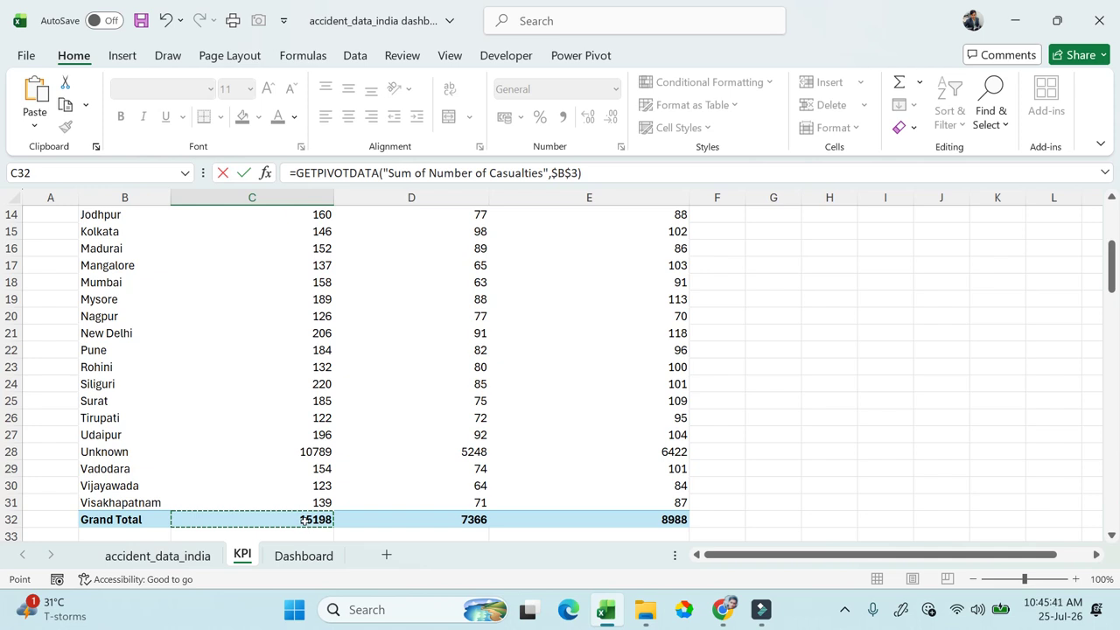
scroll(304, 520, "down", 3)
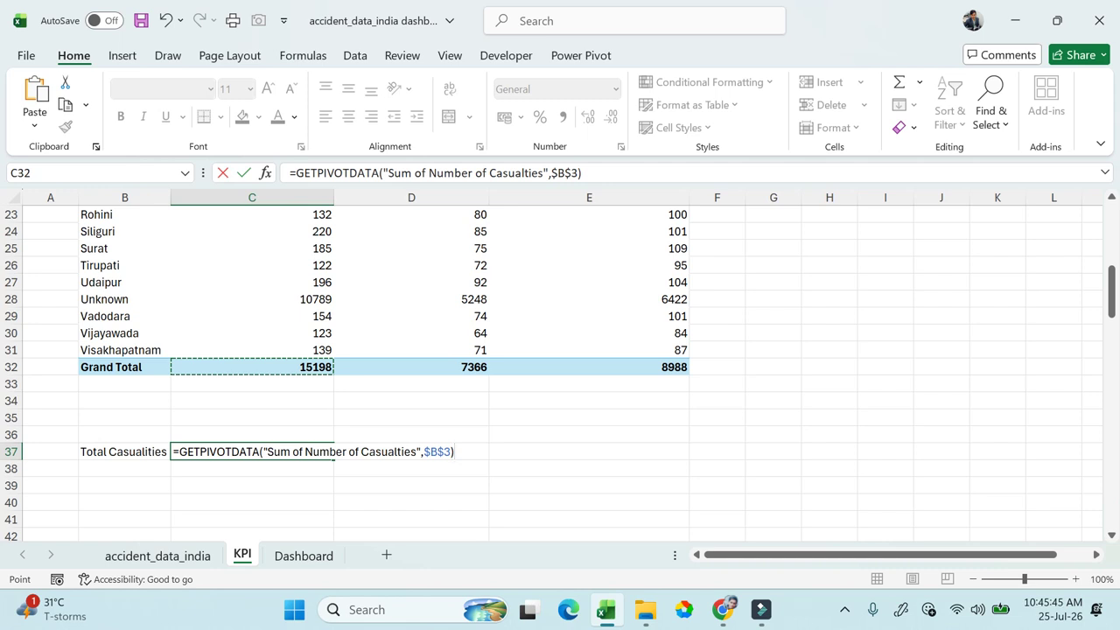
key("Return")
key("Up")
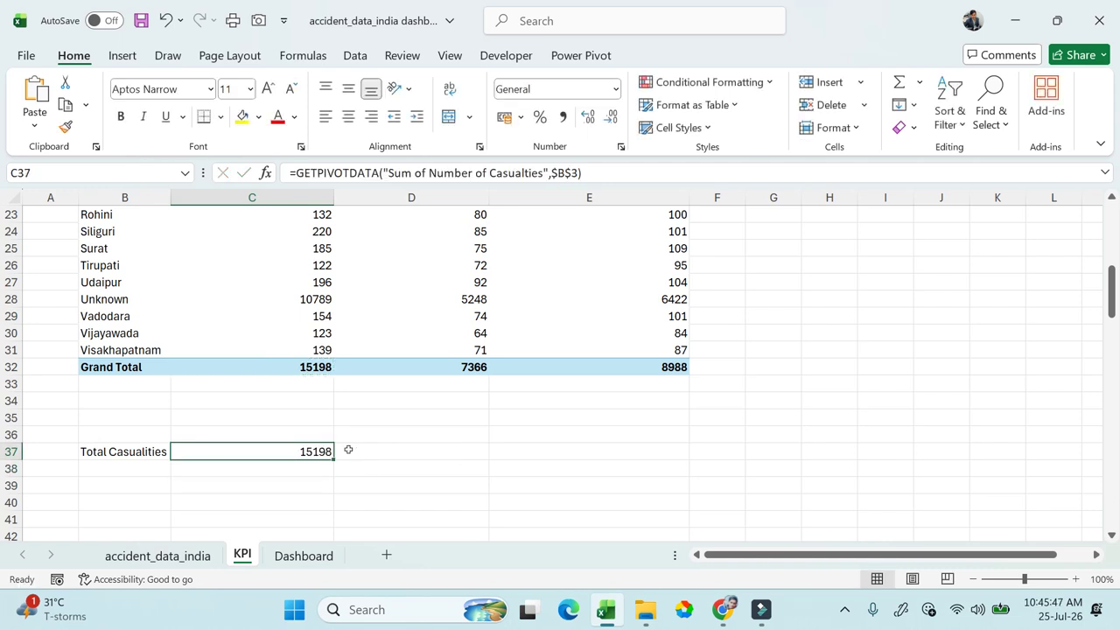
Step: Enter the label "Total Fatalities" in cell B38 under the casualties label
key("Down")
key("Left")
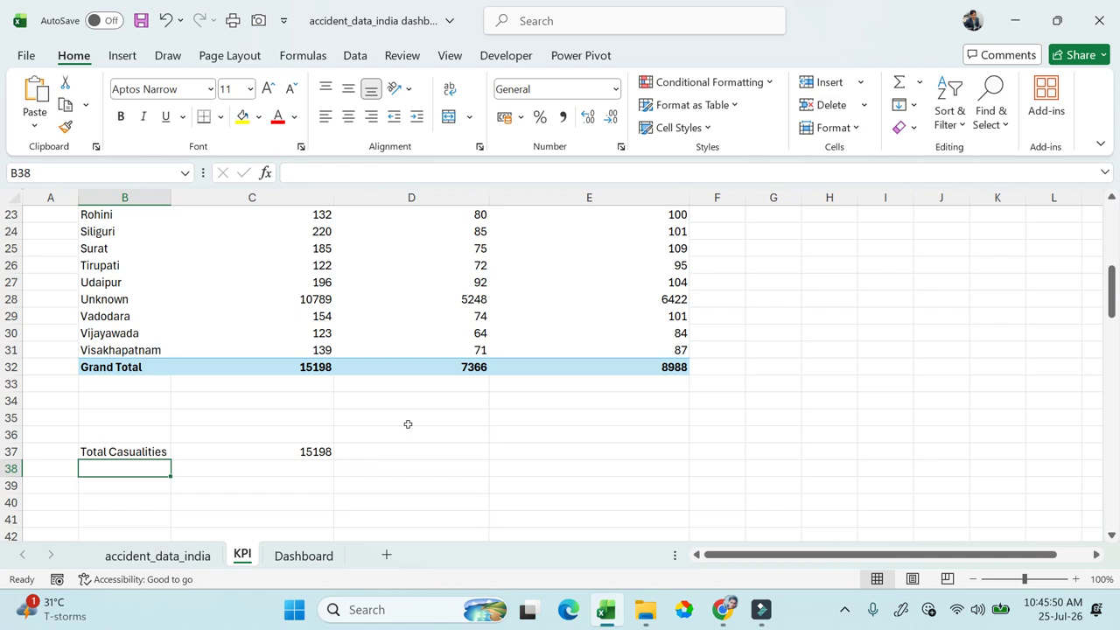
scroll(408, 425, "up", 7)
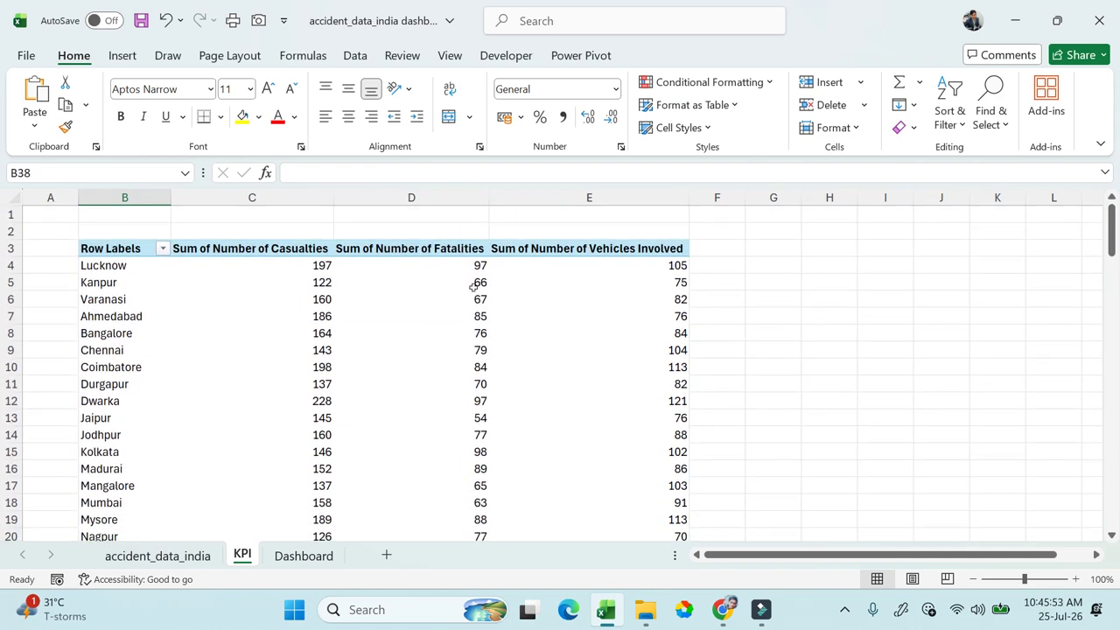
scroll(476, 283, "down", 7)
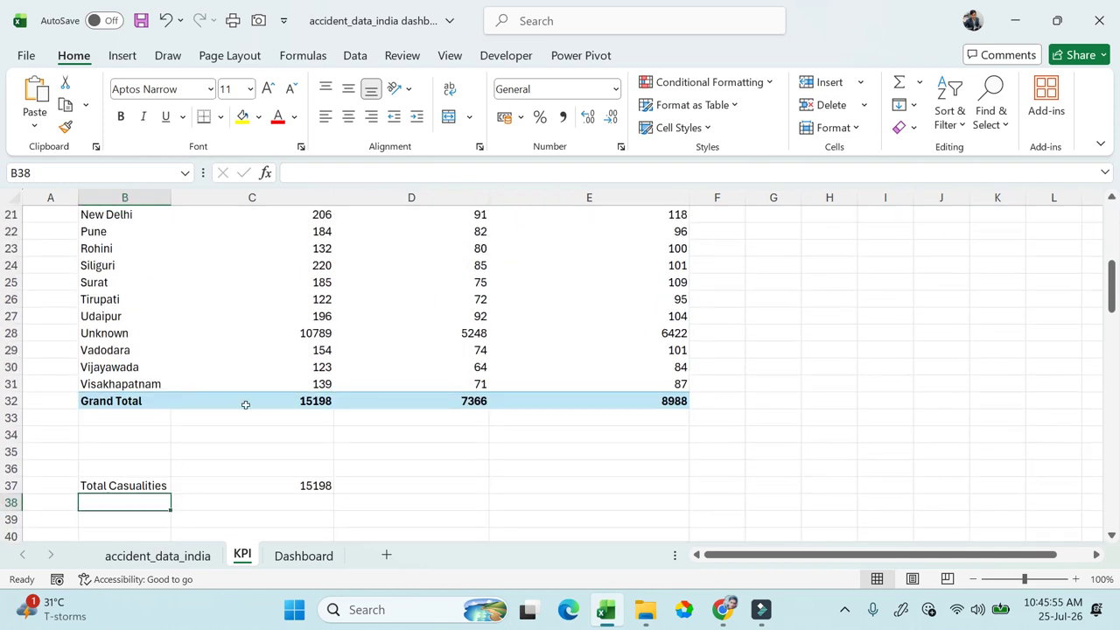
type("Total")
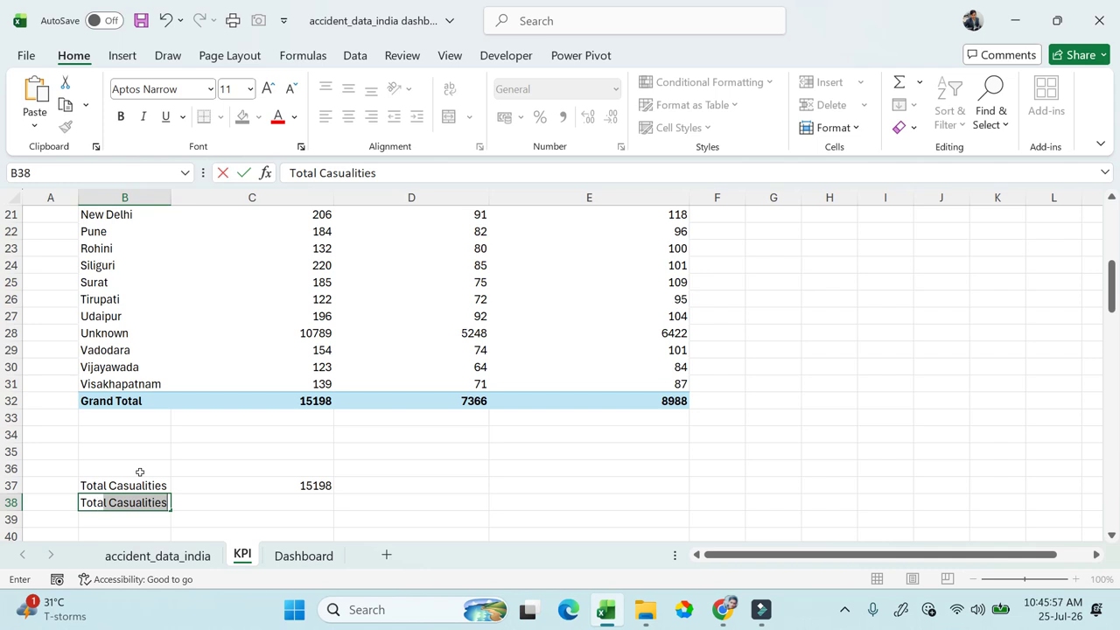
type(" Fatalities")
key("Return")
Step: Link cell C38 to the PivotTable's Grand Total of fatalities
key("Up")
key("Right")
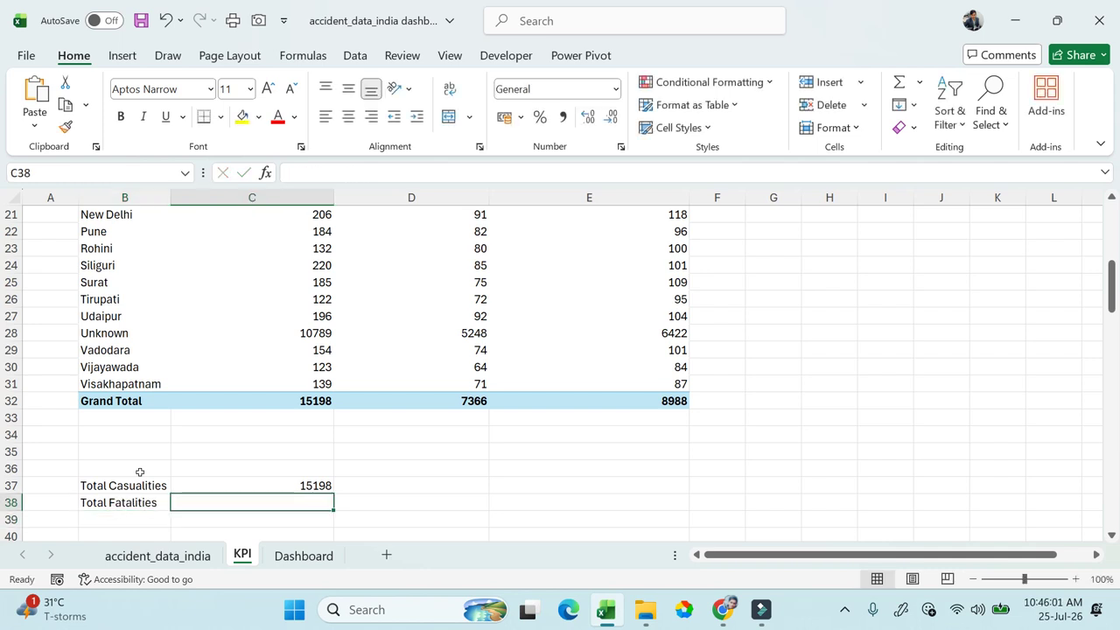
type("=")
left_click(442, 404)
key("Return")
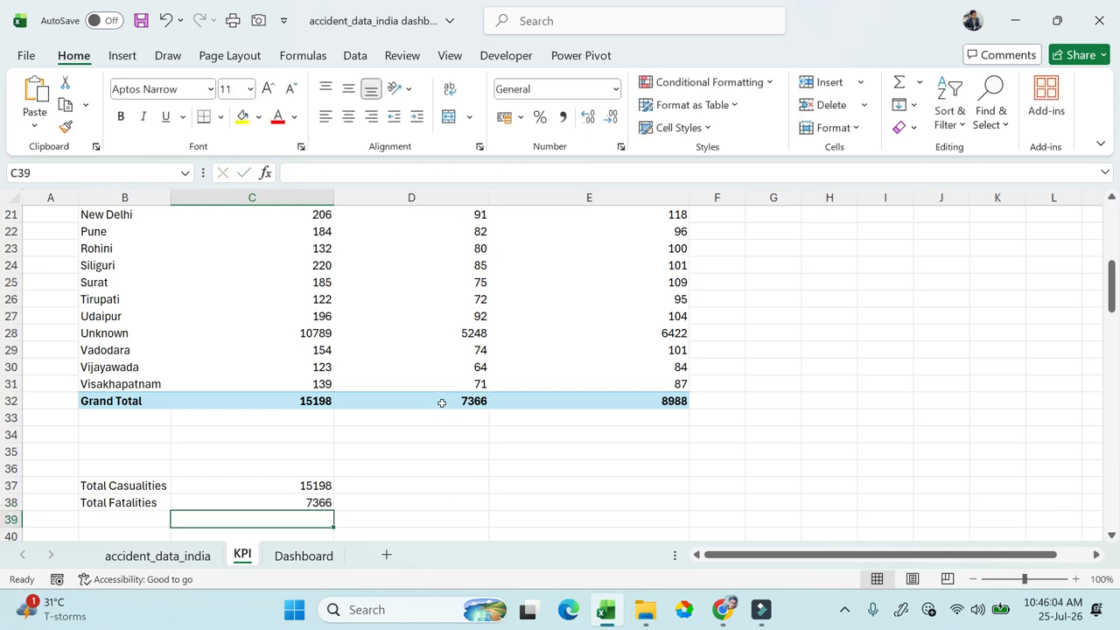
Step: Inspect the PivotTable reference in the C38 formula, then check the vehicles involved column's total and header for the remaining KPI
left_click(303, 501)
key("F2")
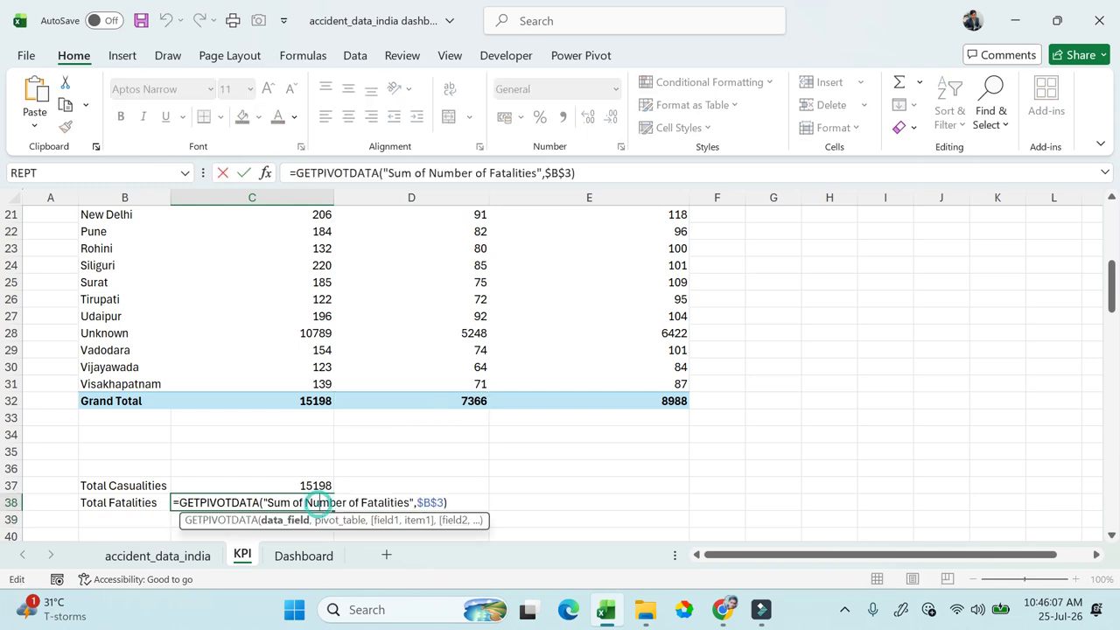
double_click(432, 502)
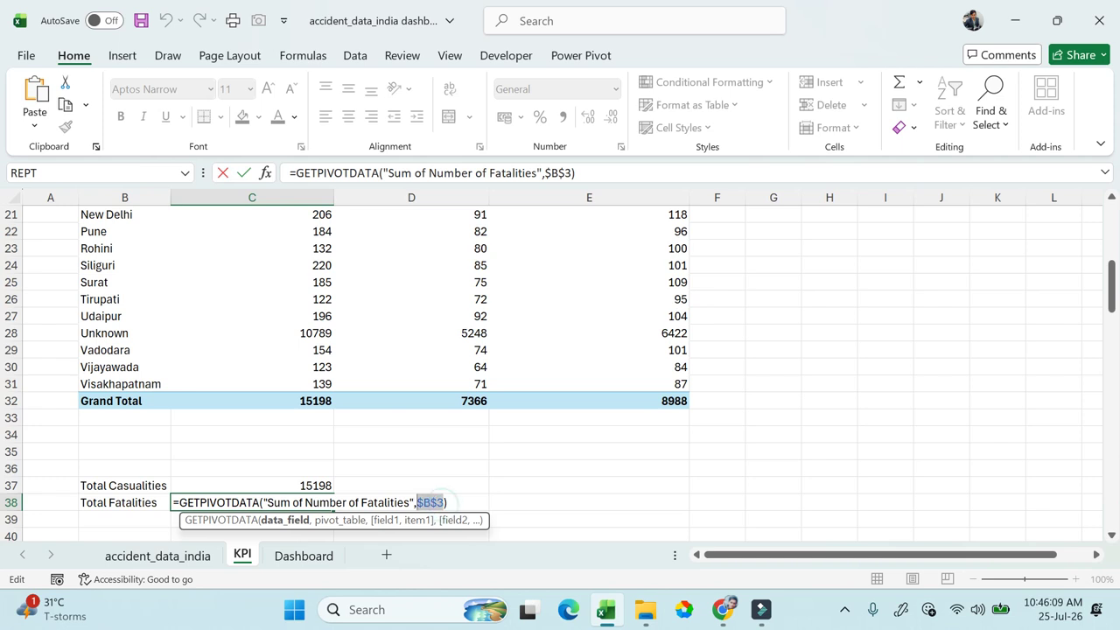
key("Return")
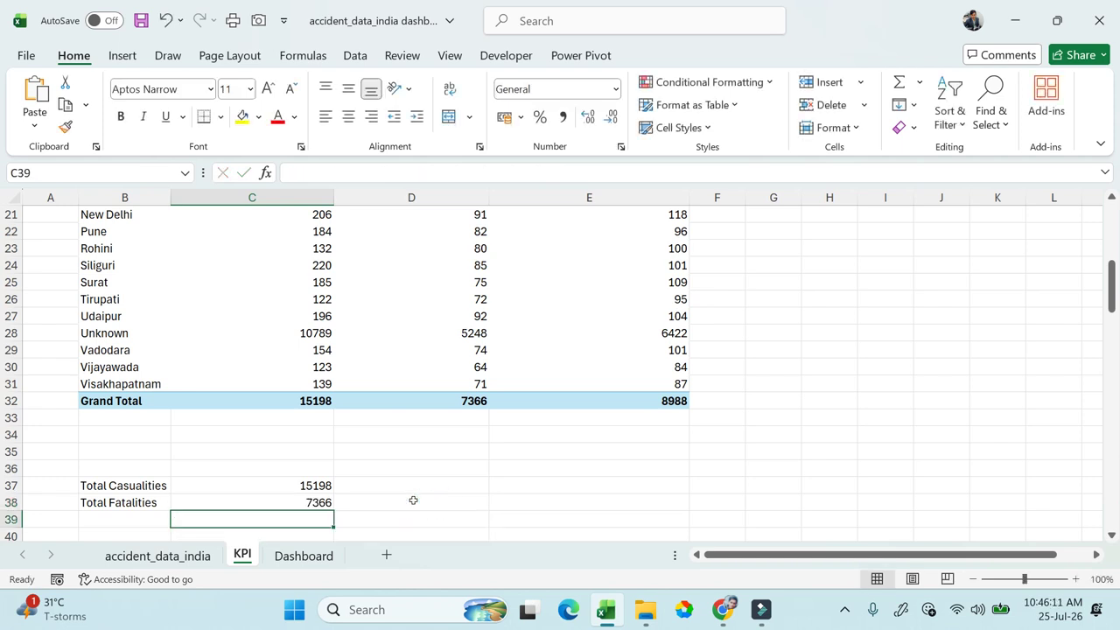
left_click(661, 402)
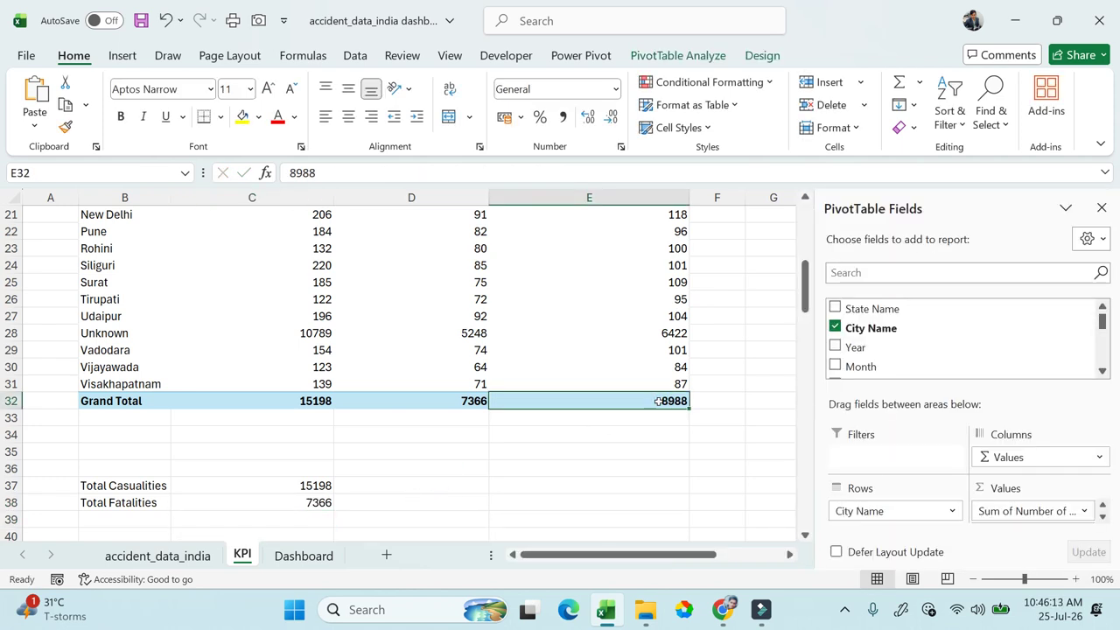
scroll(679, 252, "up", 7)
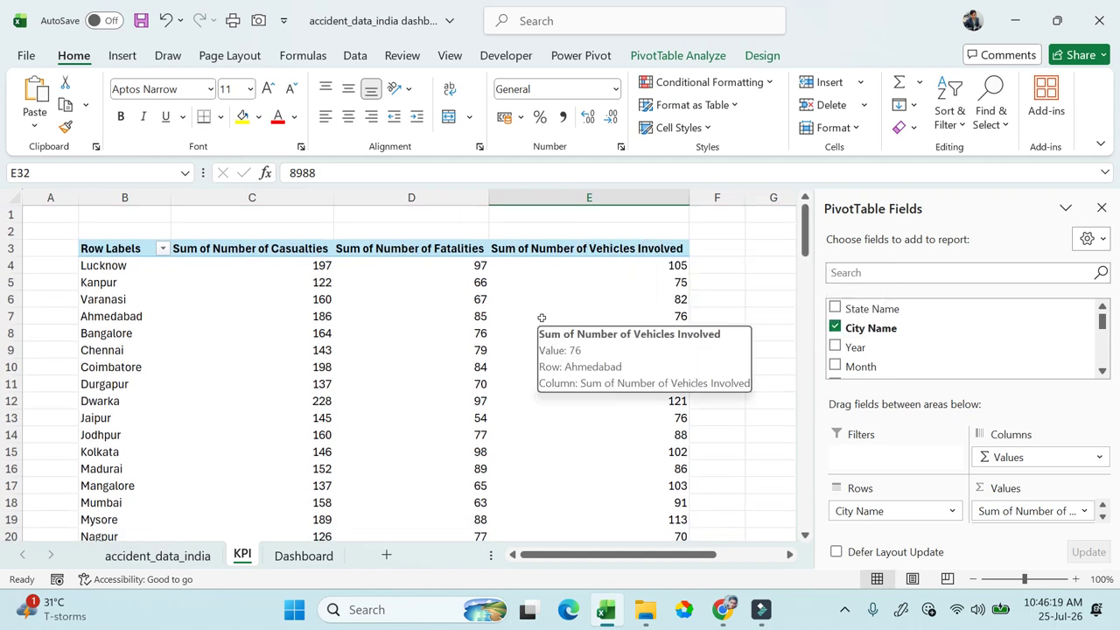
left_click(467, 266)
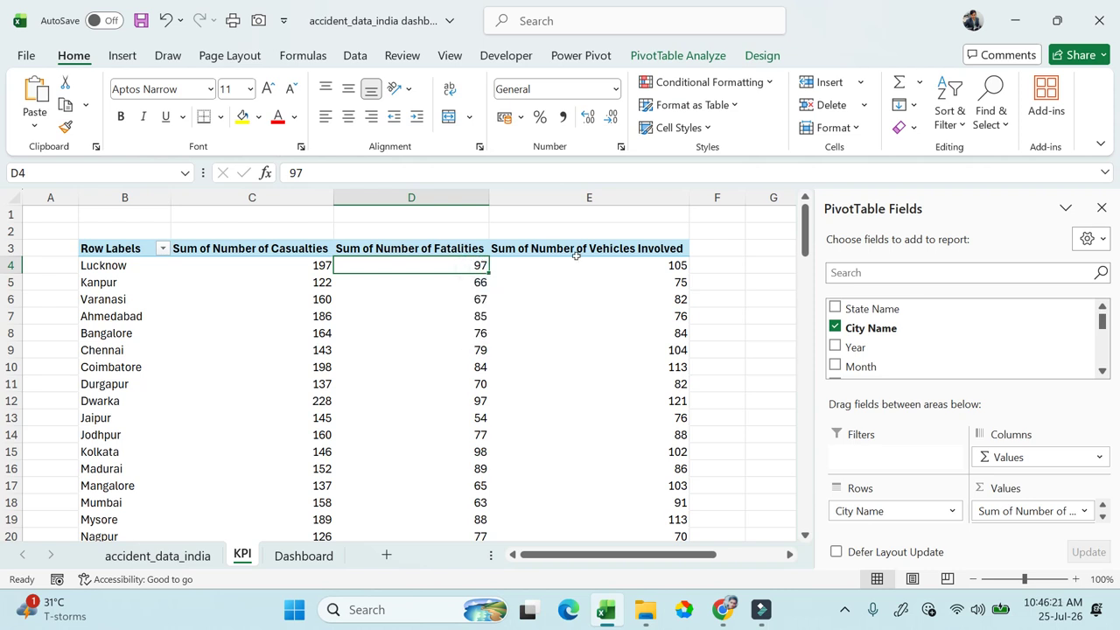
left_click(655, 264)
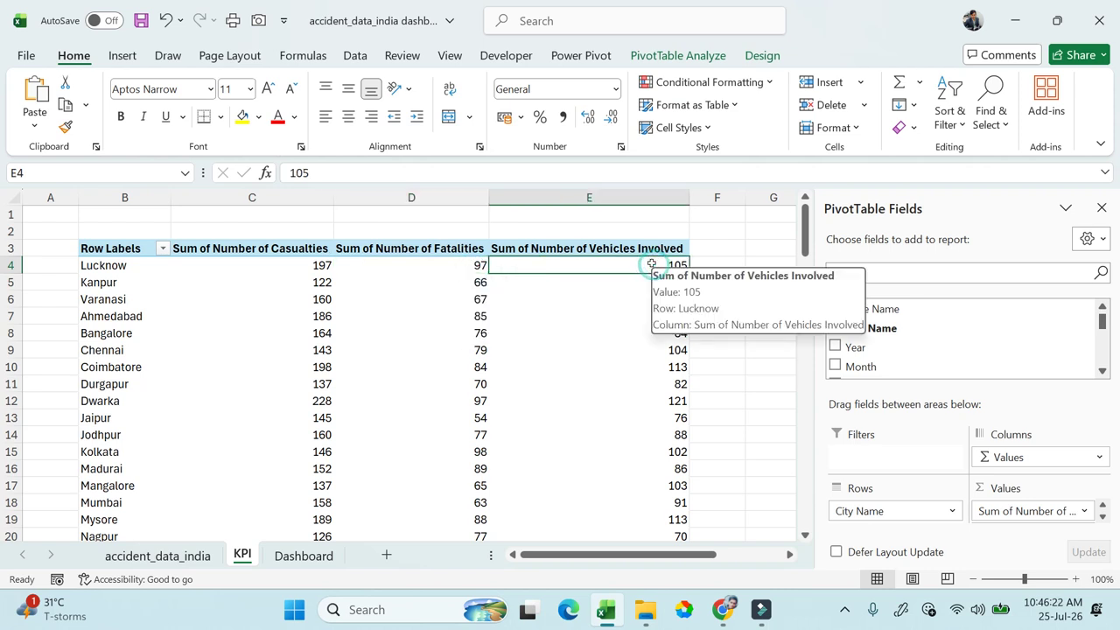
left_click(392, 410)
scroll(392, 408, "down", 9)
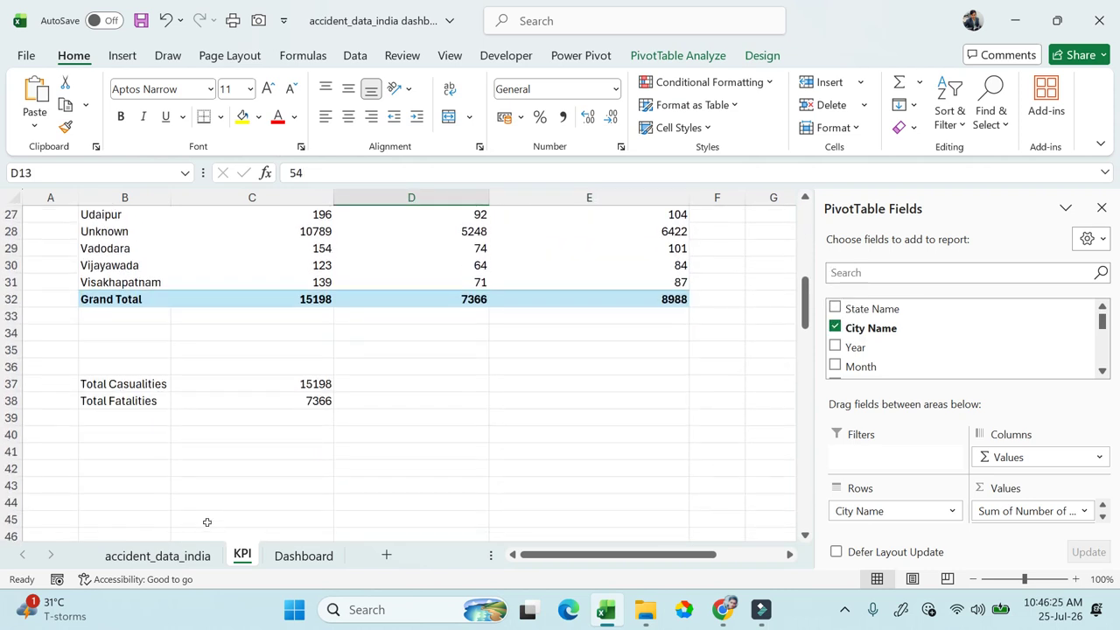
Step: Enter the label "Number of Vehicle Involve" in cell B39 and autofit column B to it
left_click(128, 418)
type("Numb")
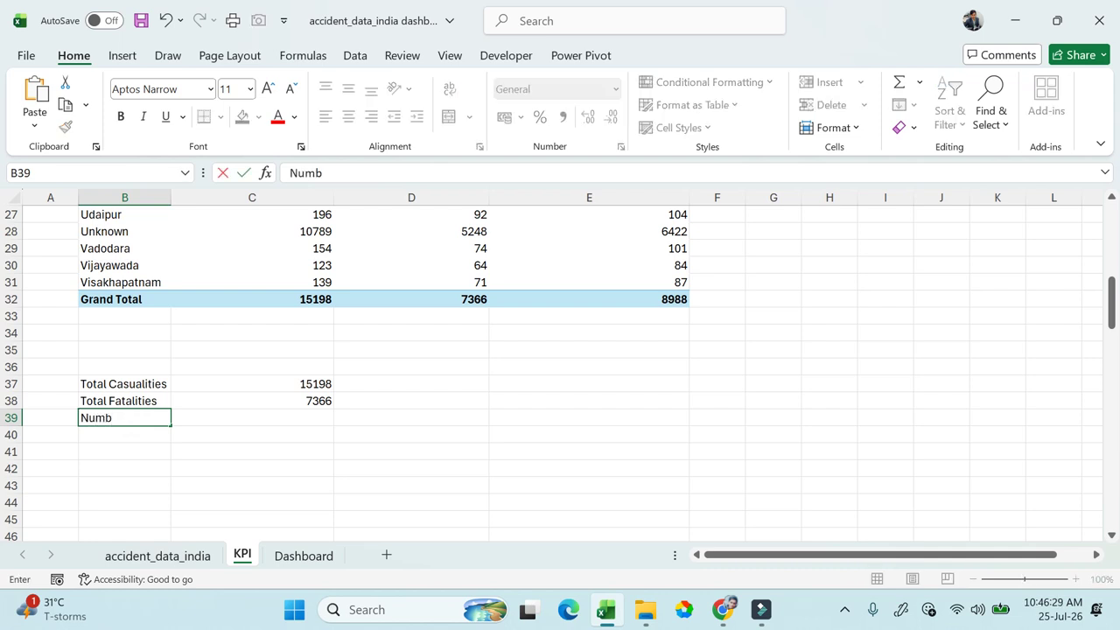
type("er of Vih")
key("shift+Left")
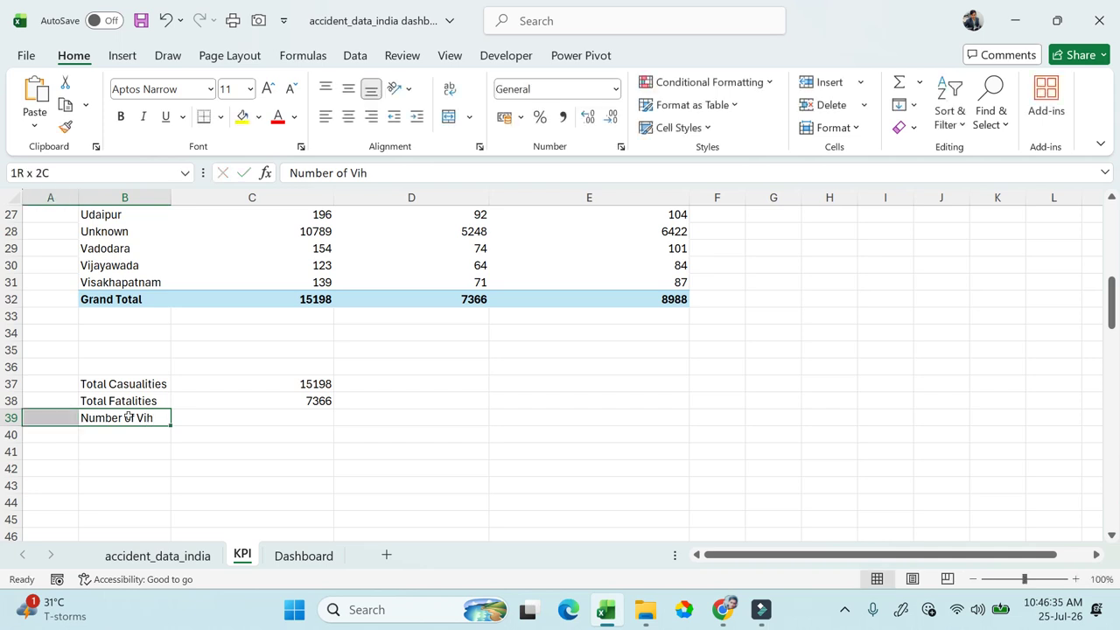
double_click(147, 417)
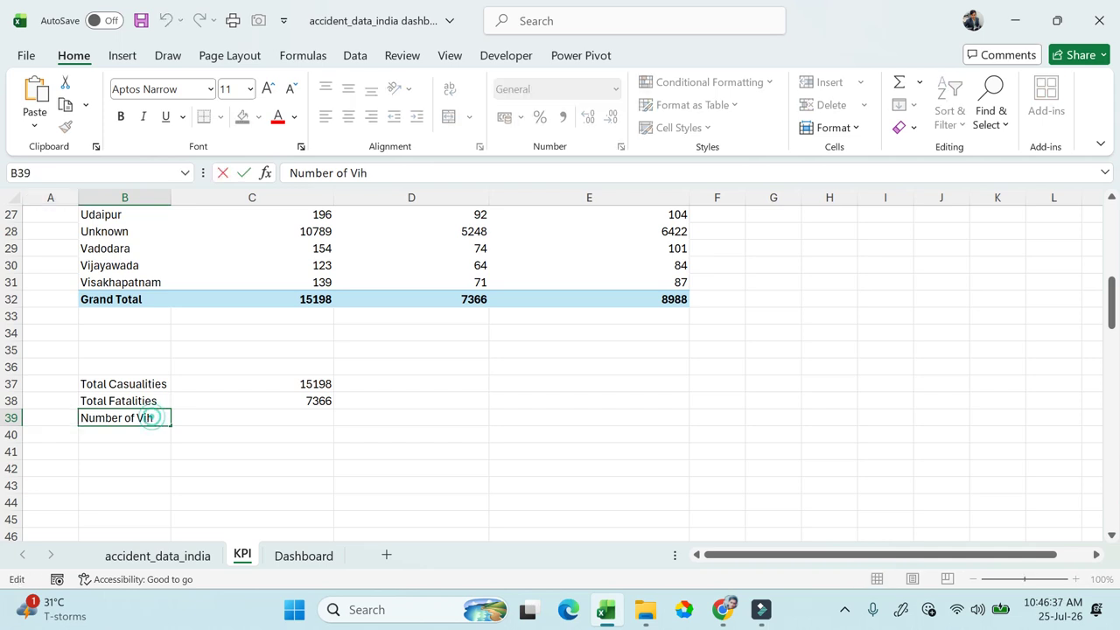
type("ehicle Involve")
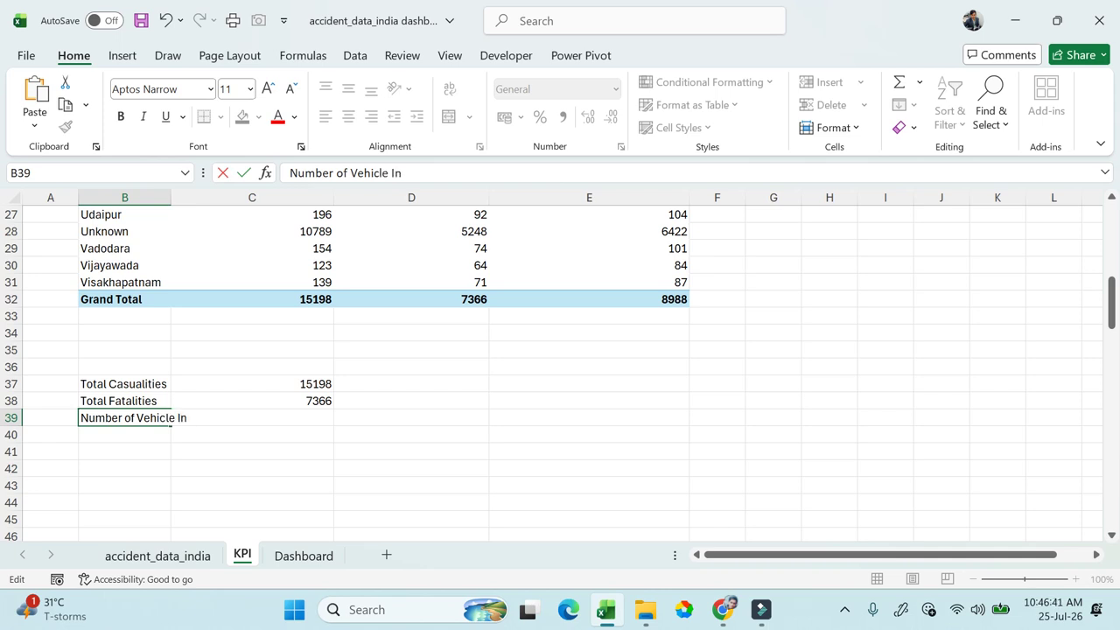
key("Return")
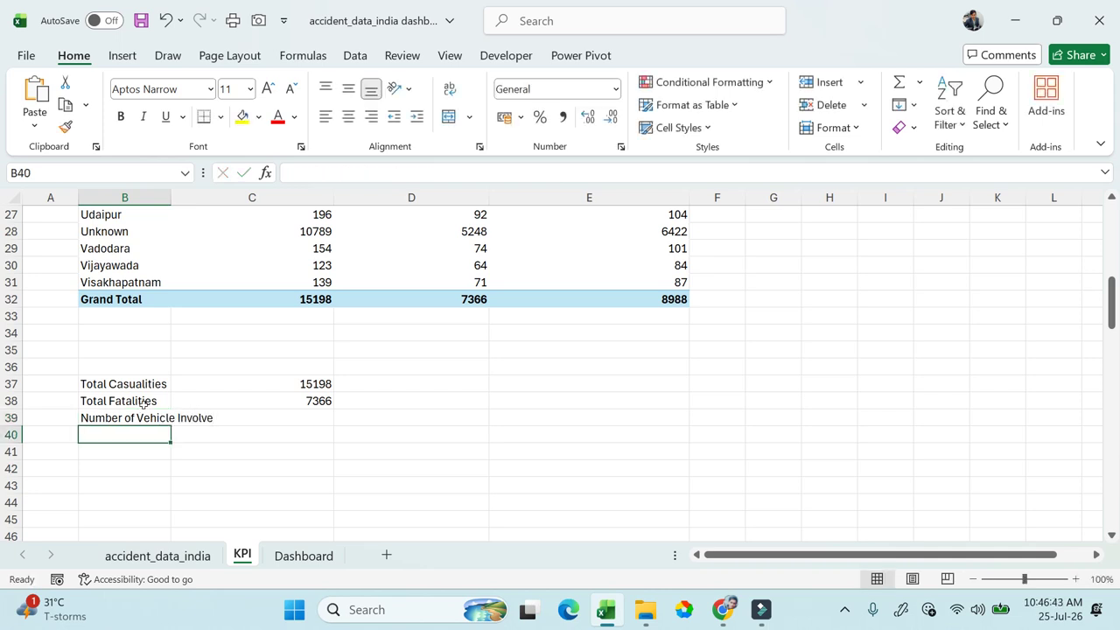
left_click_drag(165, 199, 166, 200)
double_click(165, 200)
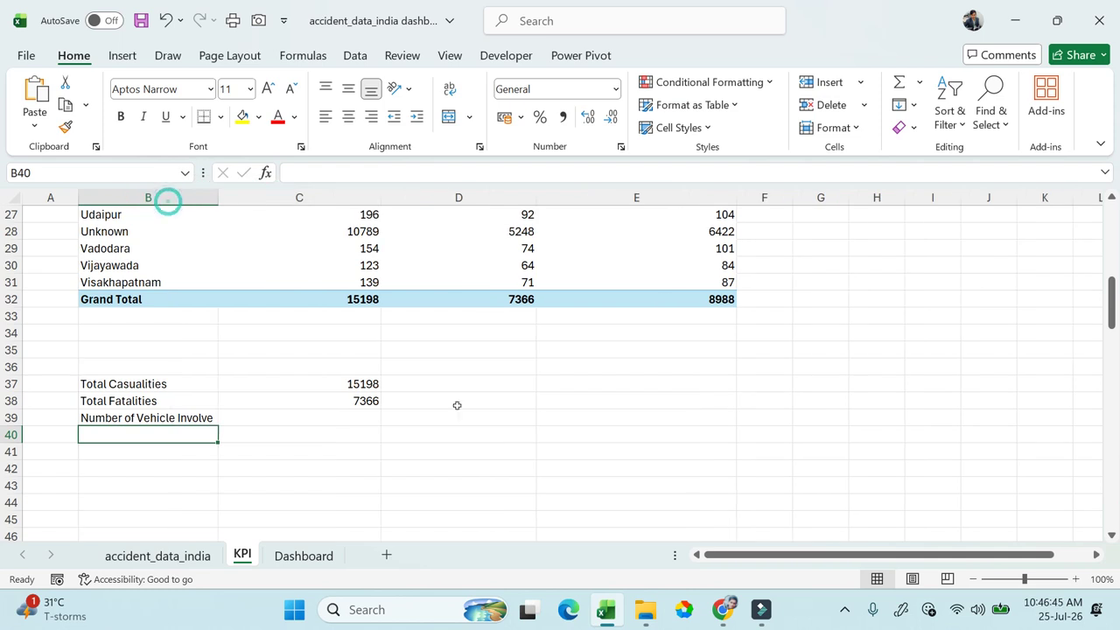
Step: Link cell C39 to the PivotTable's Grand Total of vehicles involved
left_click(362, 418)
type("=")
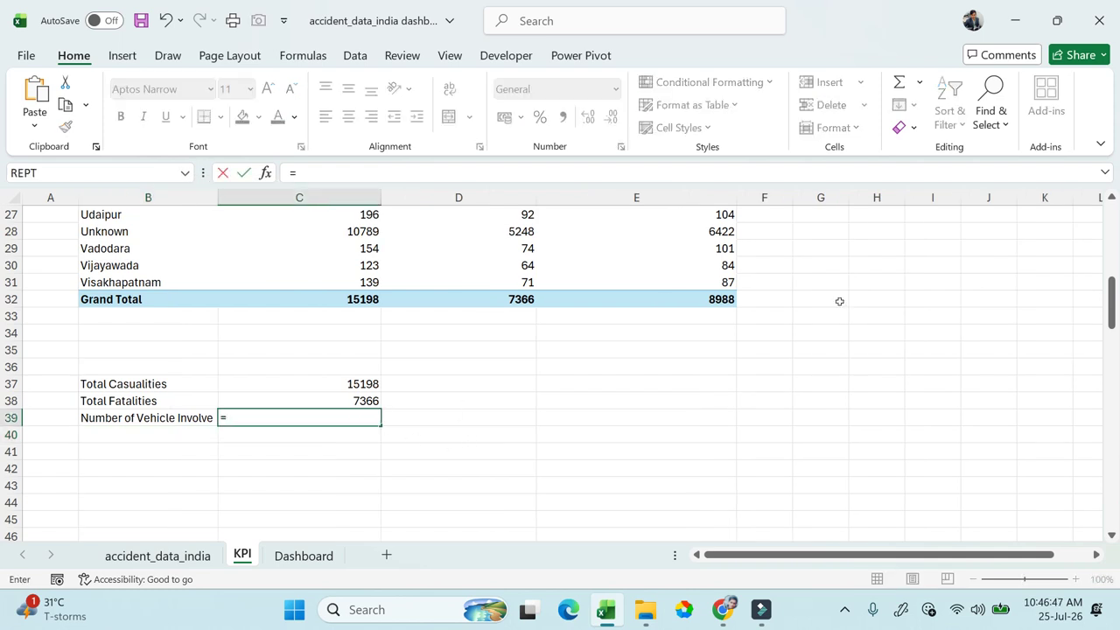
left_click(696, 299)
key("Return")
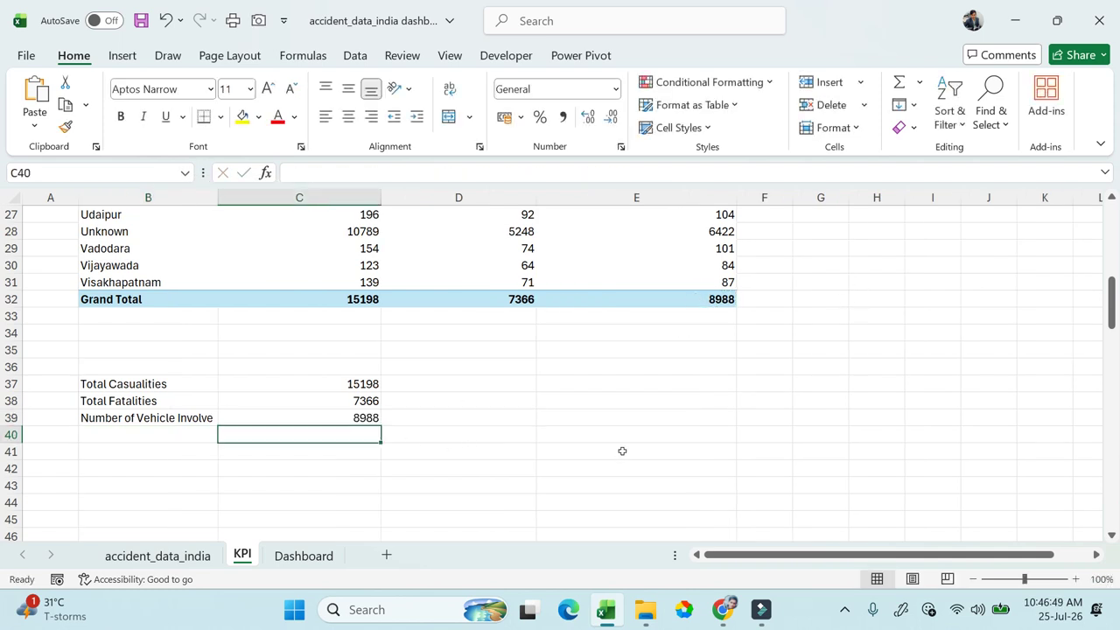
Step: Review the three KPI values and their formulas in cells C37 to C39 against the Grand Total row
left_click(285, 461)
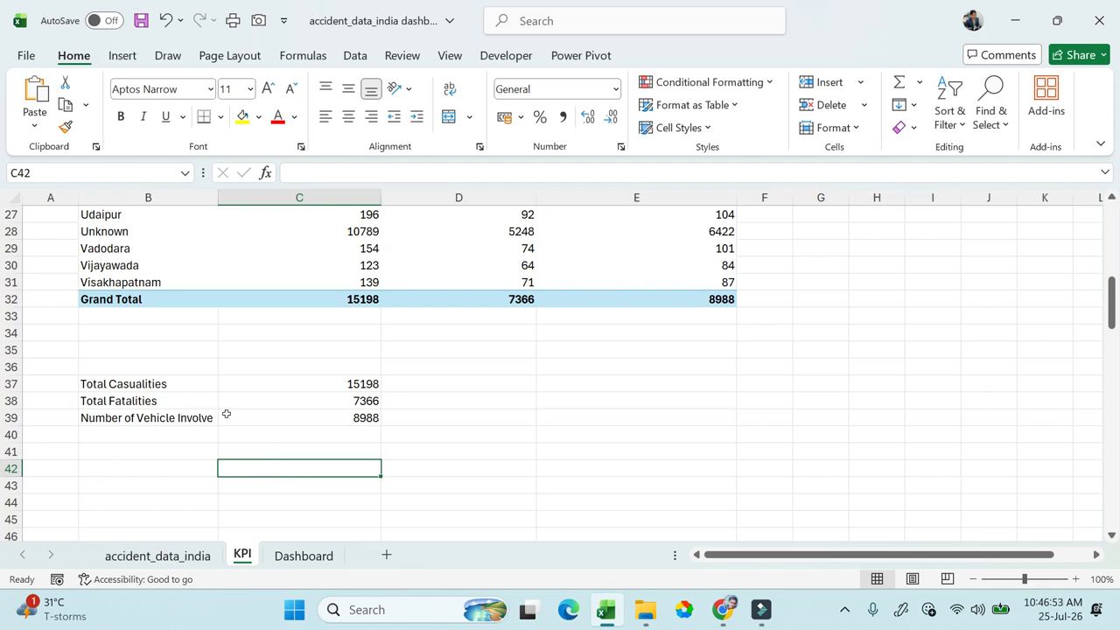
scroll(227, 415, "up", 2)
scroll(227, 415, "down", 3)
scroll(229, 410, "up", 1)
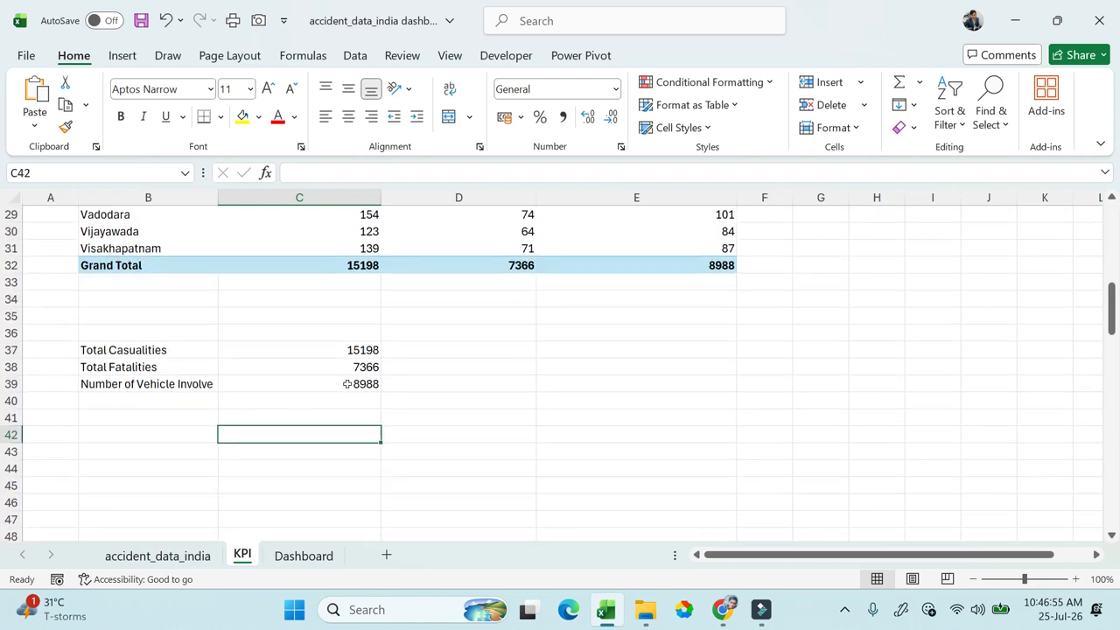
left_click_drag(343, 345, 337, 382)
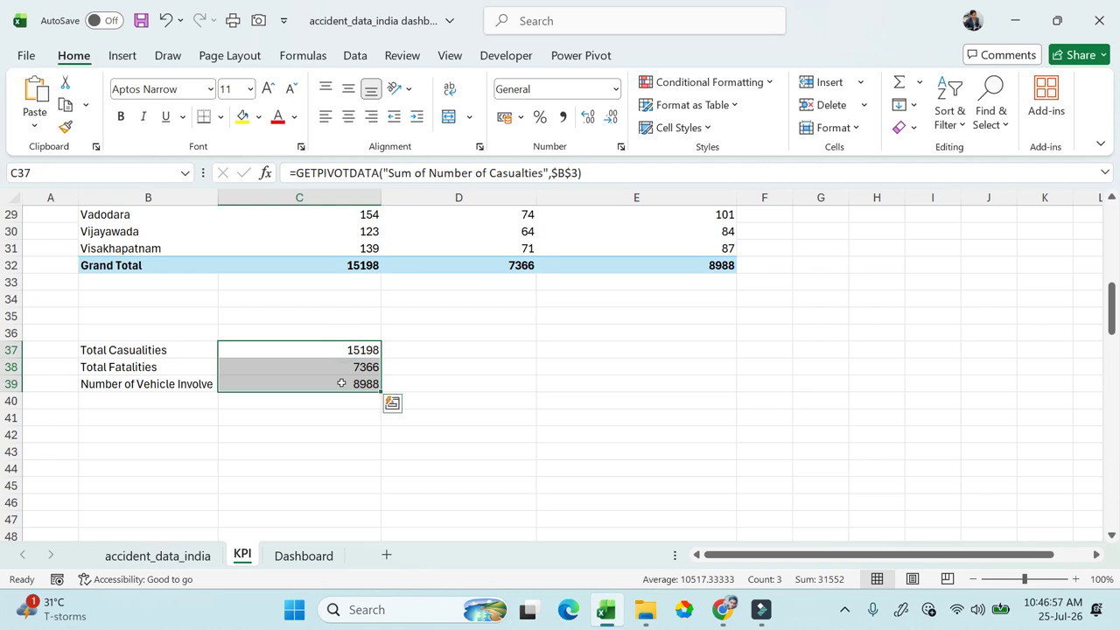
left_click(346, 349)
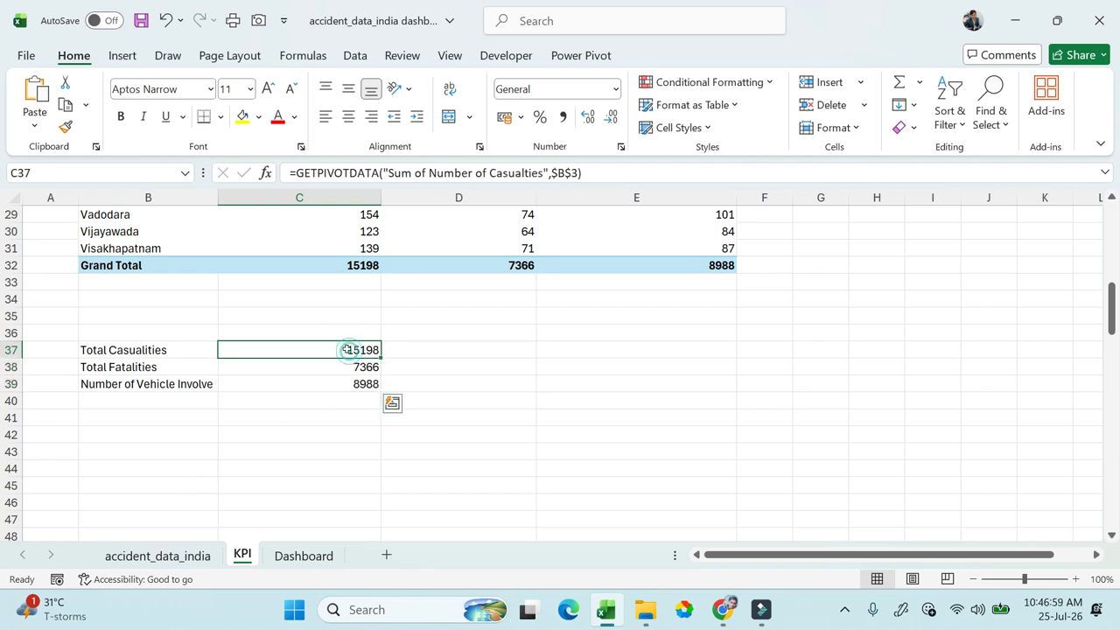
left_click(350, 371)
left_click(332, 380)
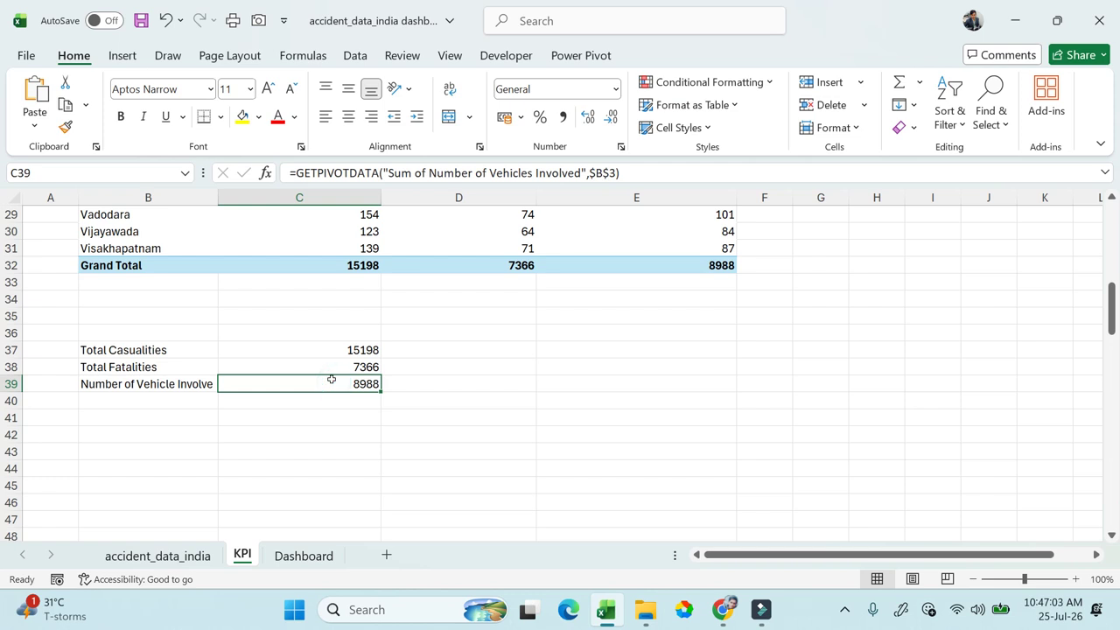
scroll(332, 380, "up", 1)
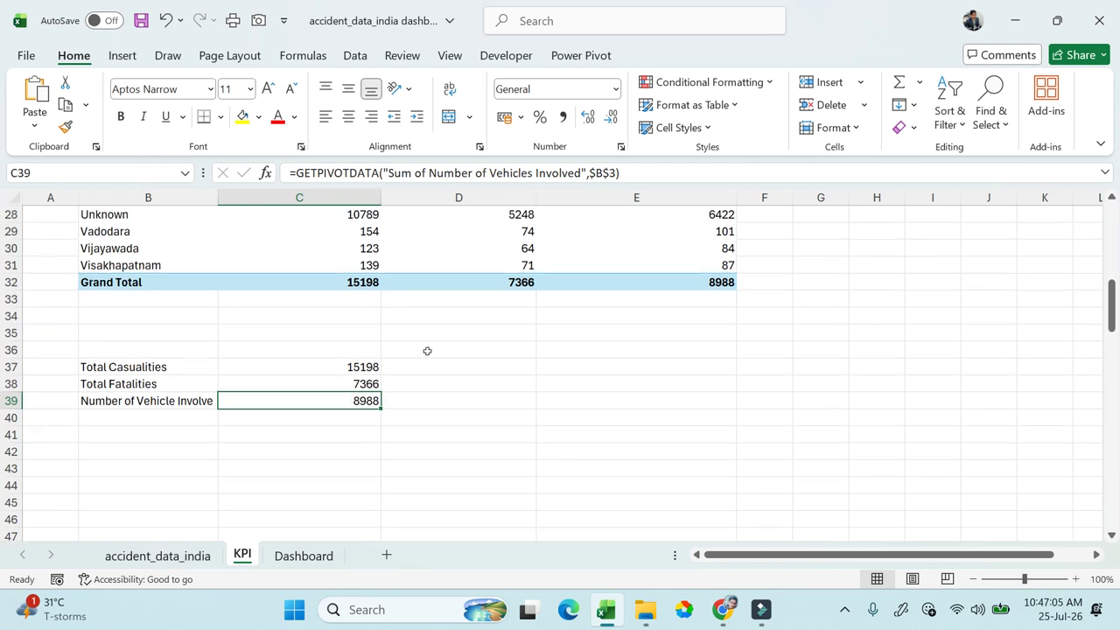
Step: Look over the PivotTable's city rows, the Grand Total row and the labelled KPI block beneath it
scroll(427, 351, "up", 4)
scroll(427, 351, "down", 2)
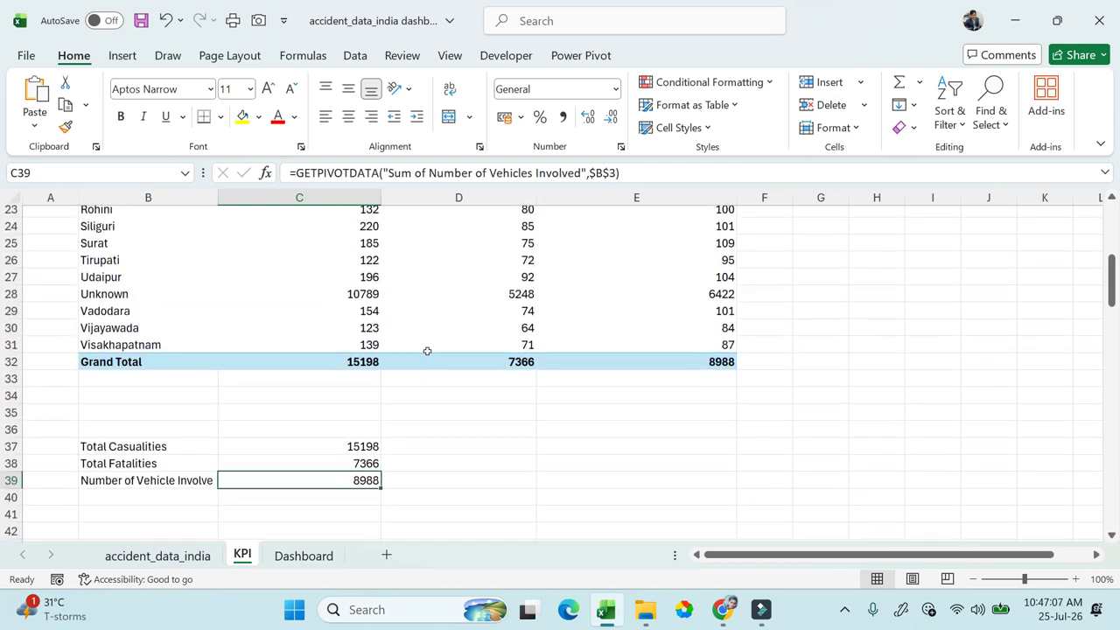
scroll(427, 351, "up", 1)
scroll(427, 351, "down", 1)
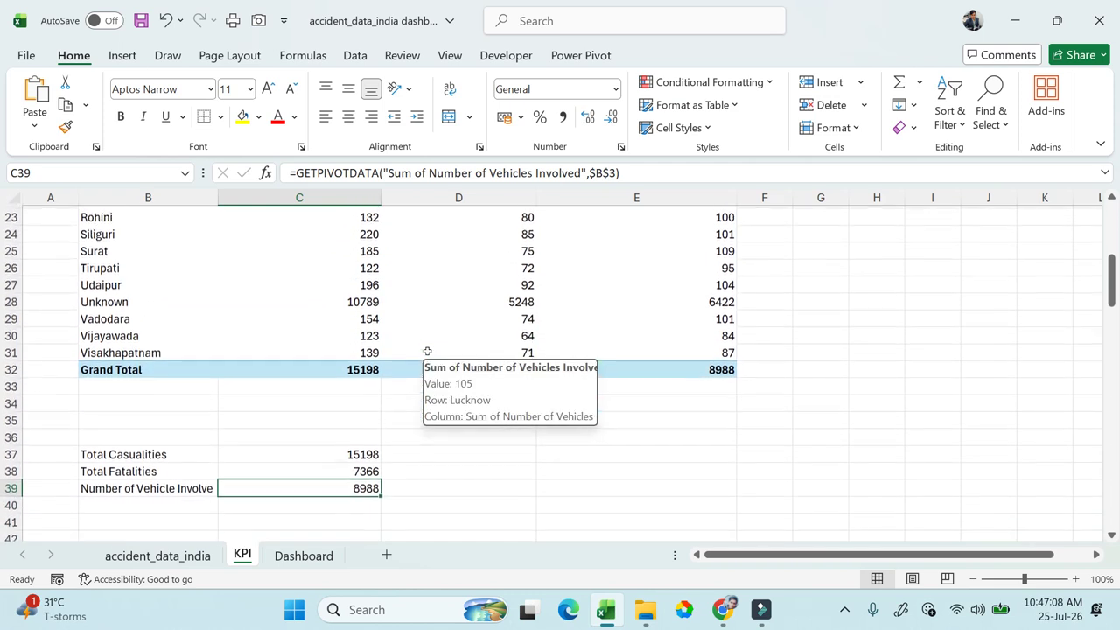
left_click(232, 516)
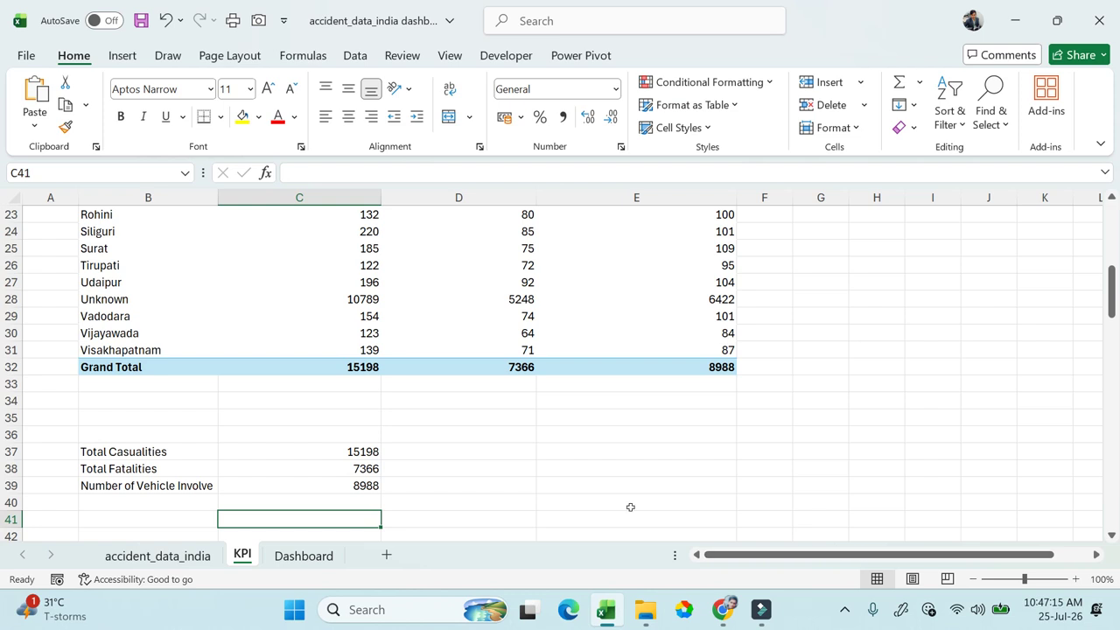
left_click(474, 495)
left_click(474, 495)
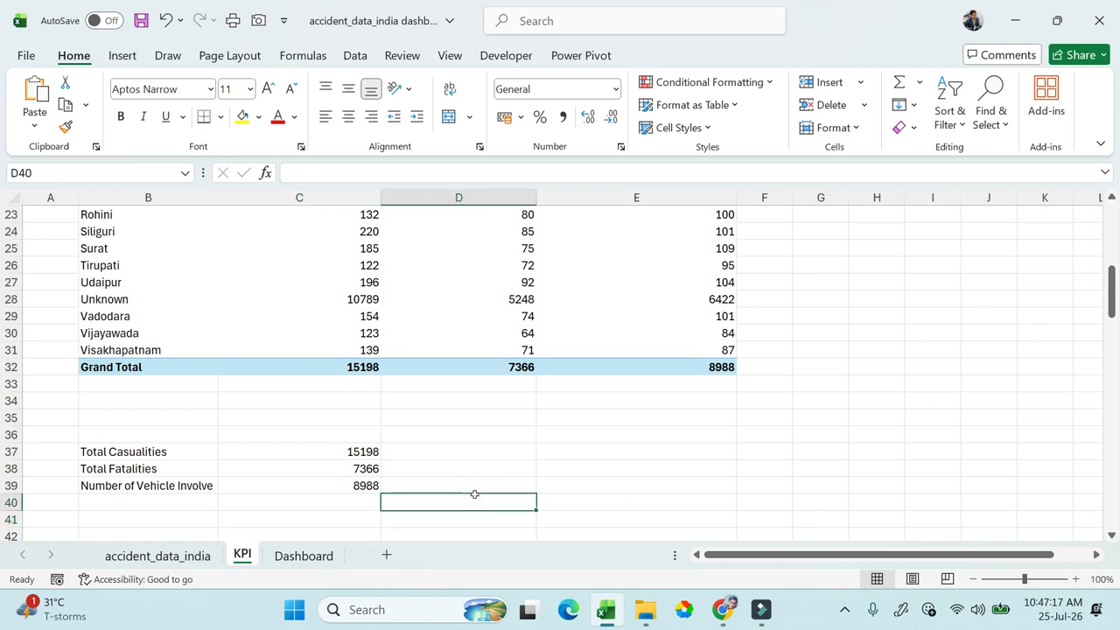
scroll(675, 435, "up", 3)
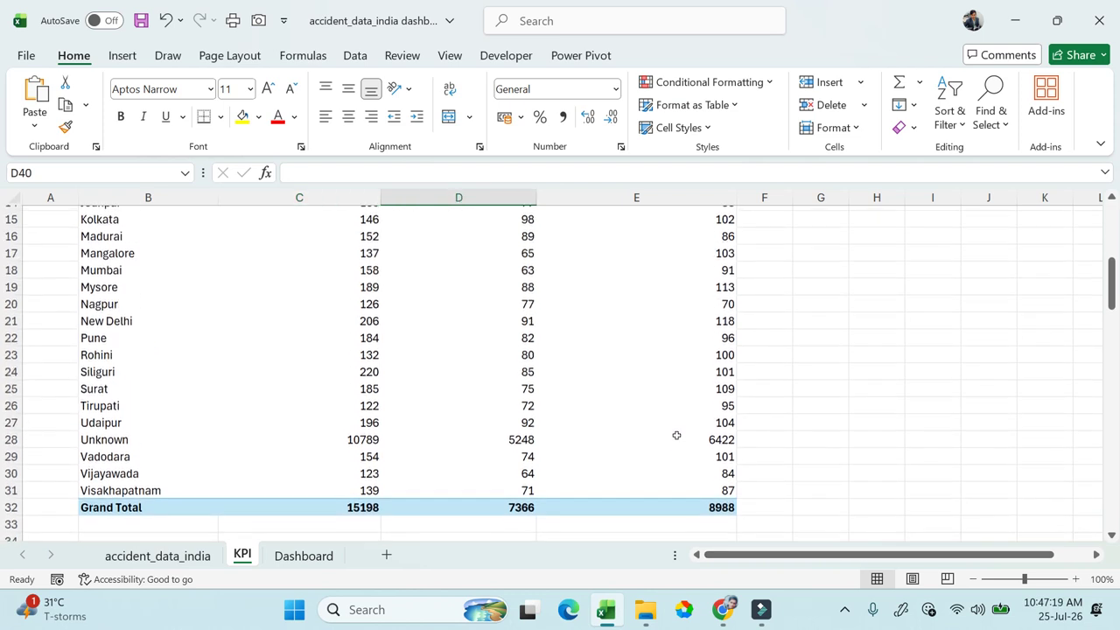
scroll(675, 435, "down", 4)
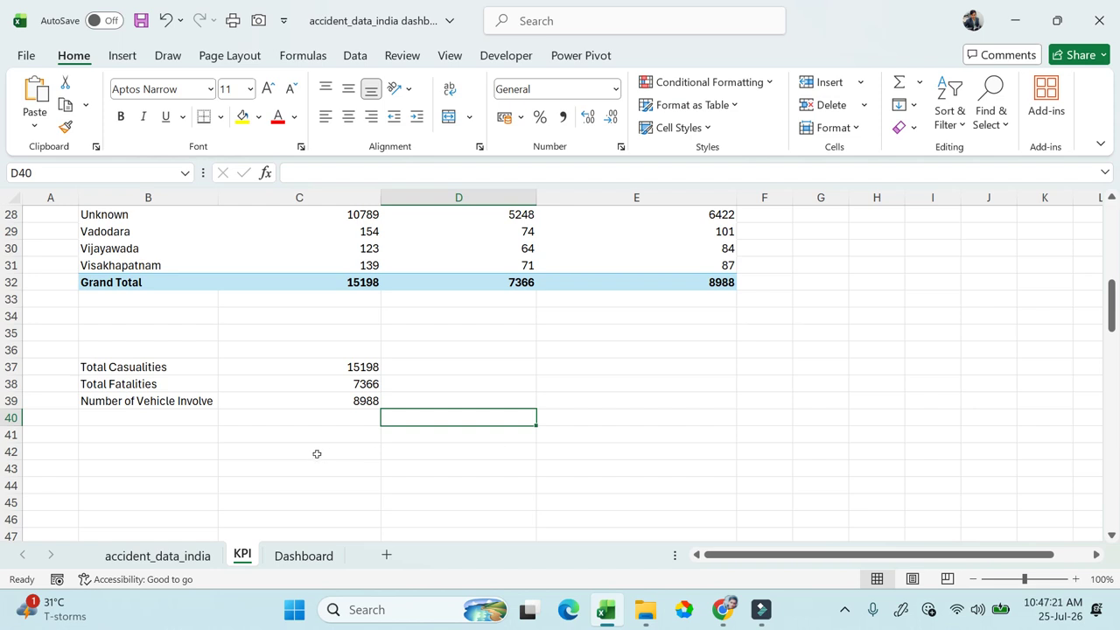
left_click(316, 453)
left_click(417, 436)
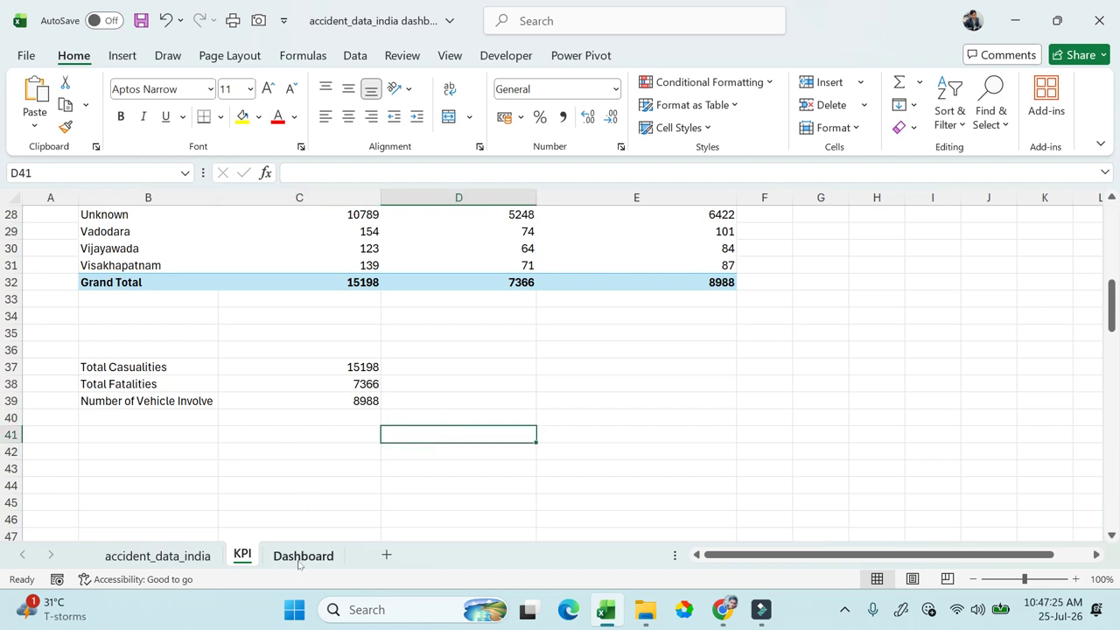
Step: Switch to the Dashboard sheet and turn off its gridlines
left_click(301, 560)
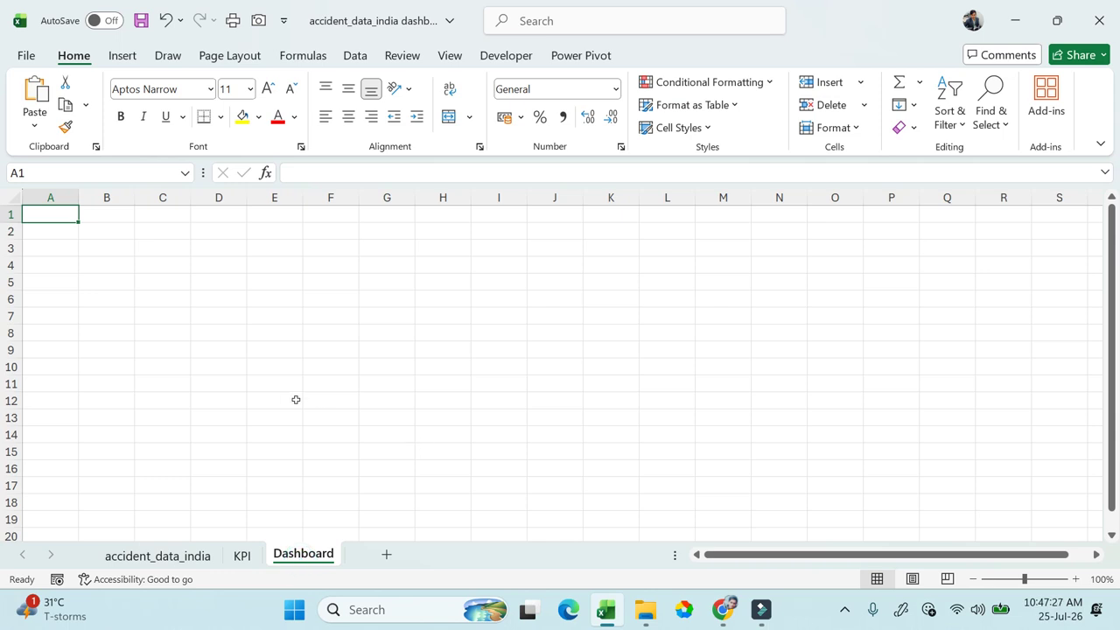
left_click(296, 400)
key("ctrl+a")
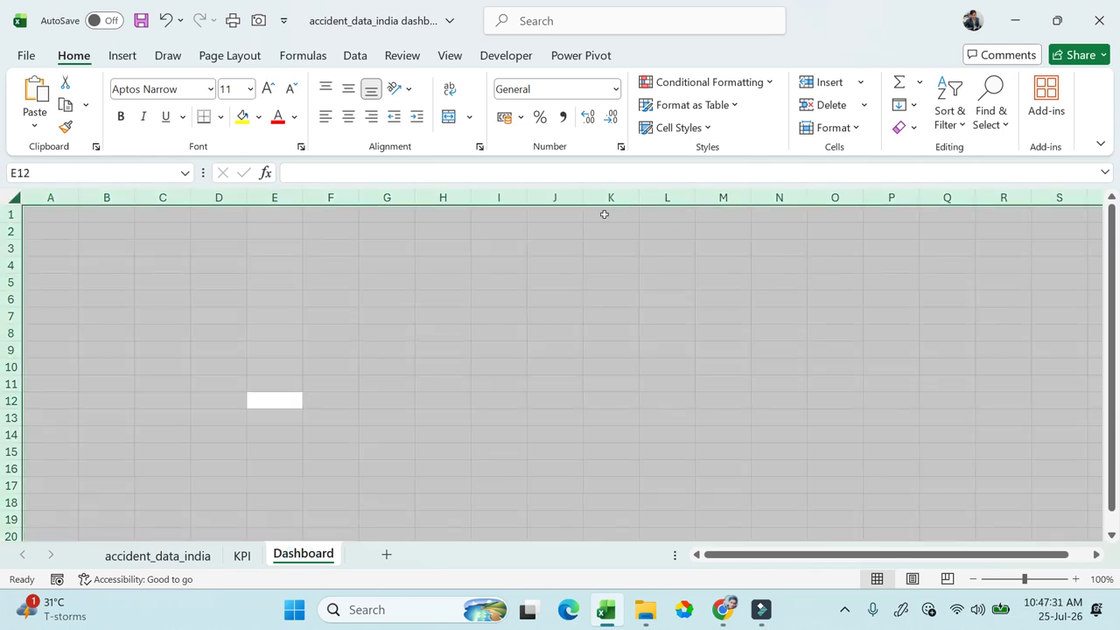
left_click(388, 341)
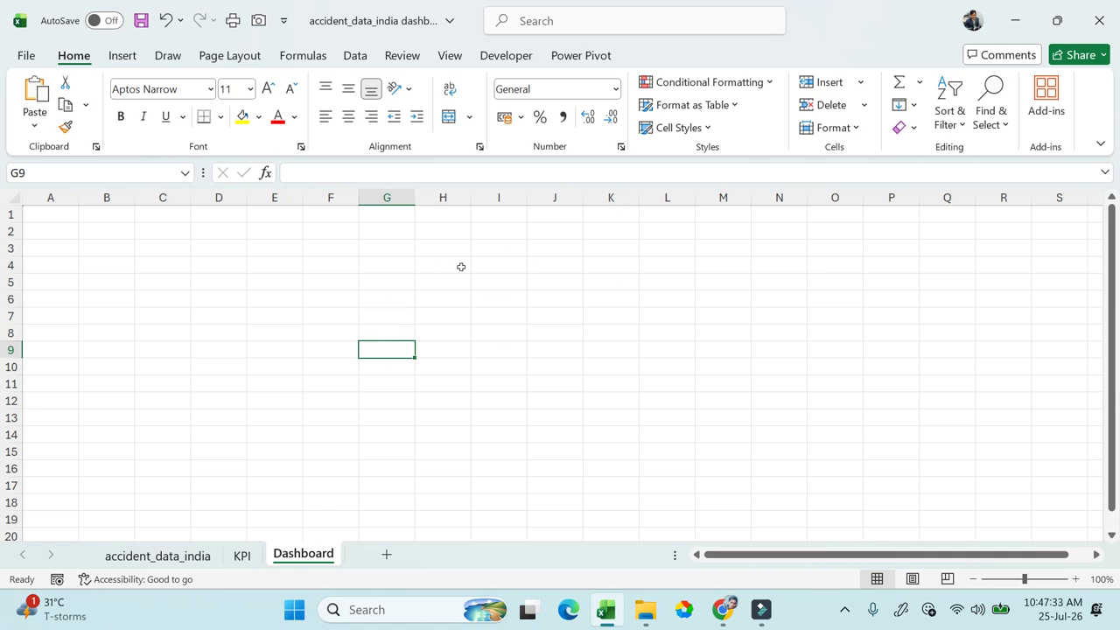
left_click(450, 56)
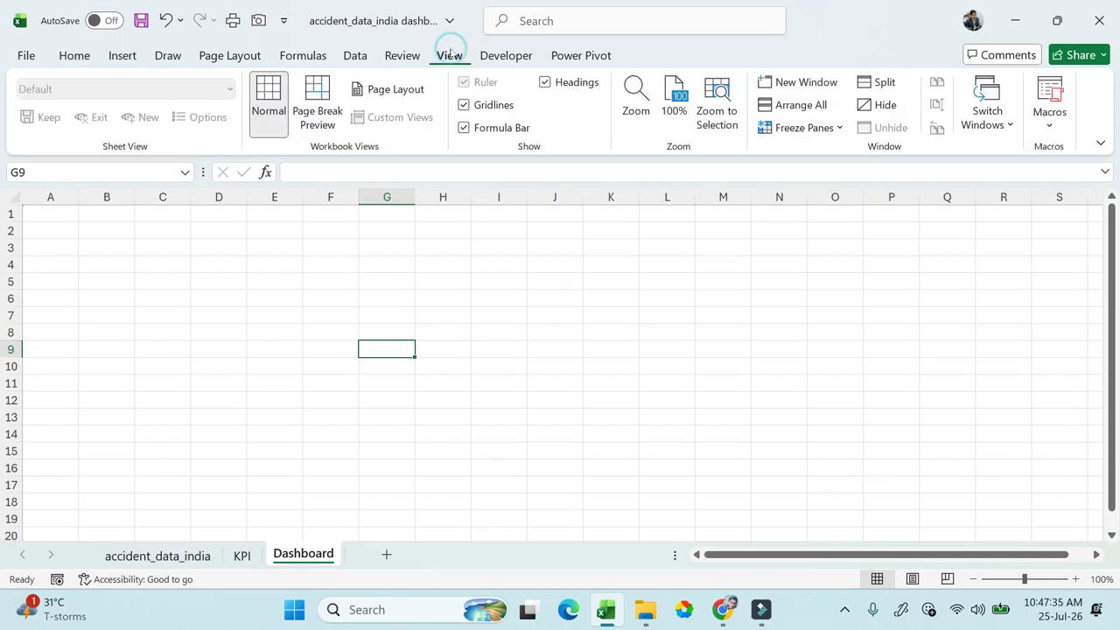
left_click(477, 108)
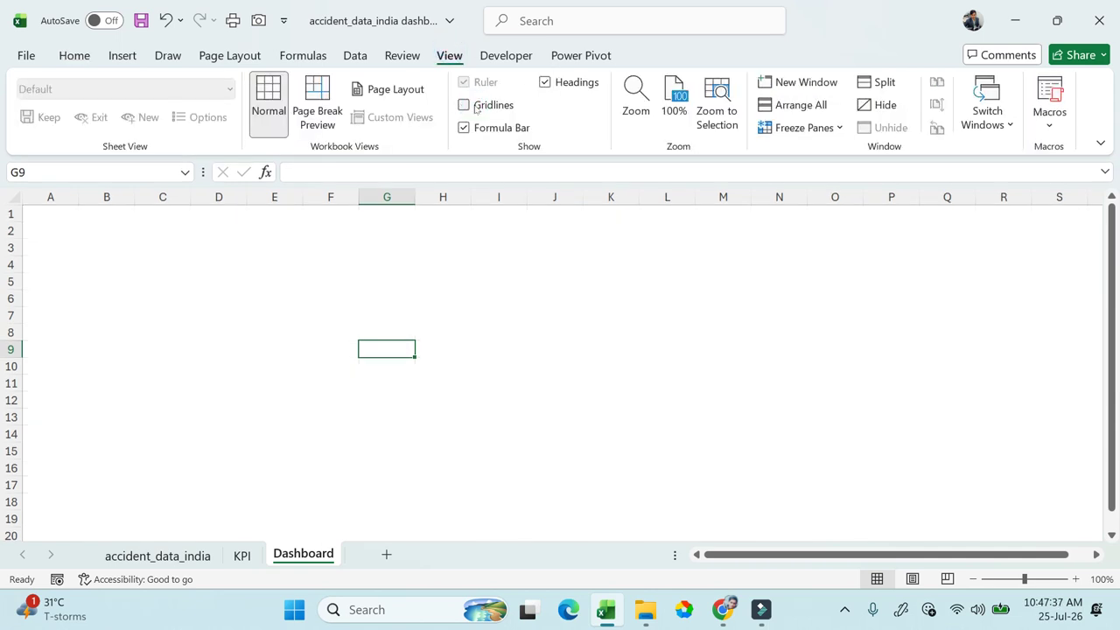
left_click(276, 262)
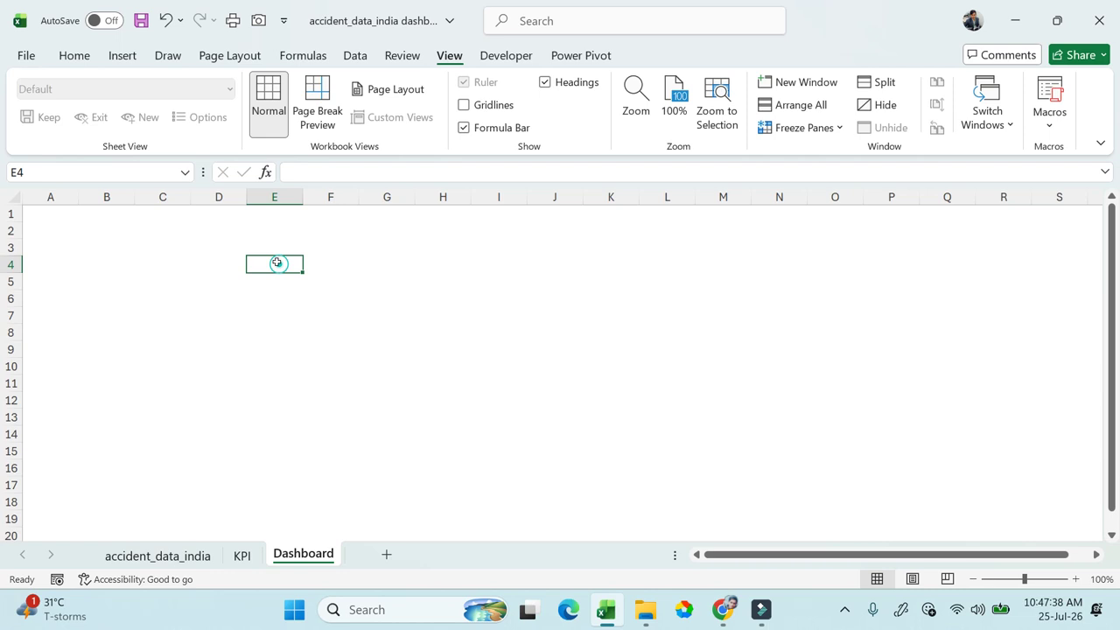
left_click(93, 215)
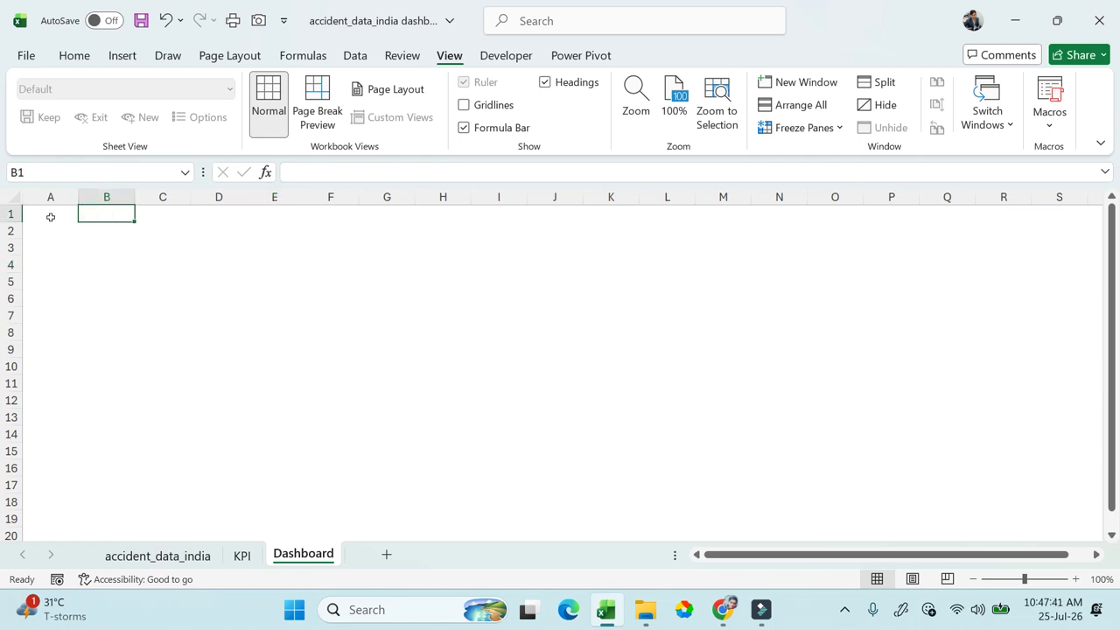
left_click(51, 219)
key("ctrl+a")
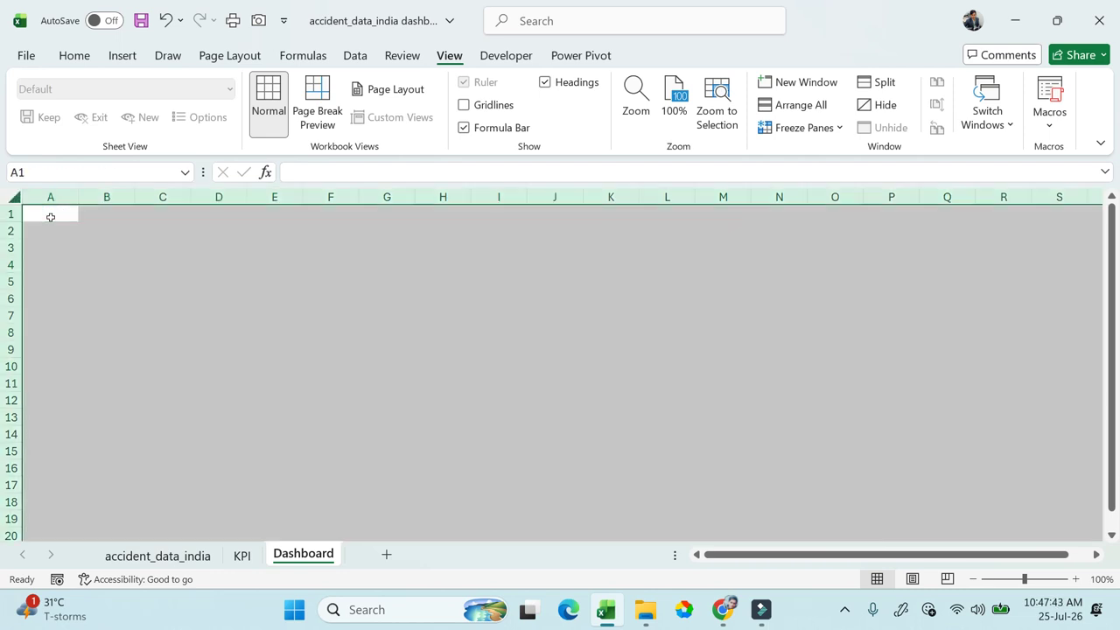
left_click(87, 60)
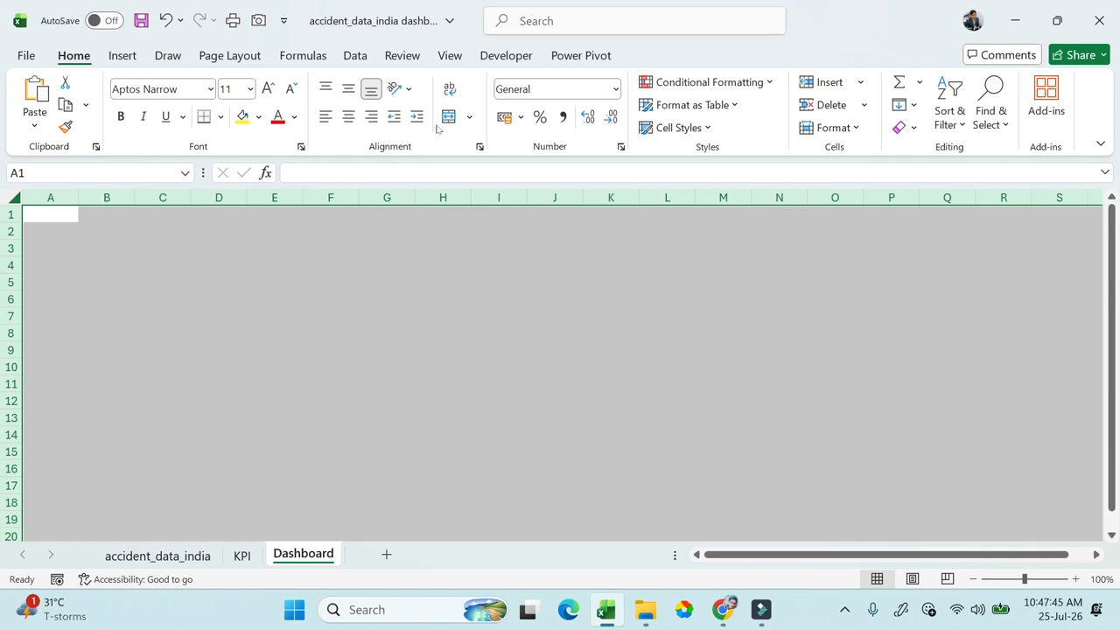
left_click(296, 117)
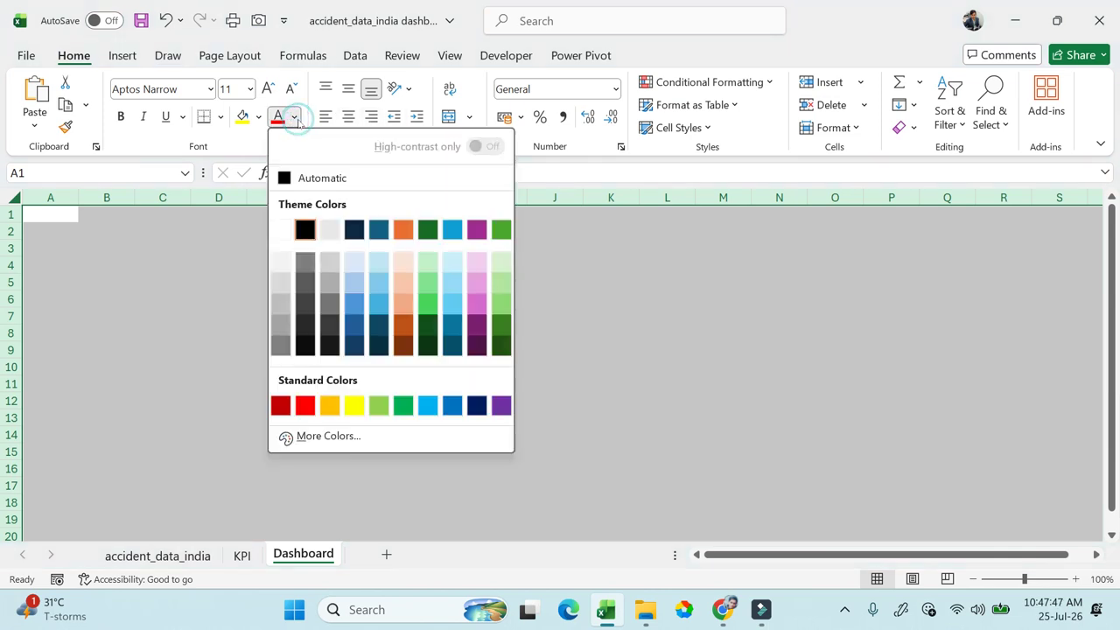
left_click(404, 282)
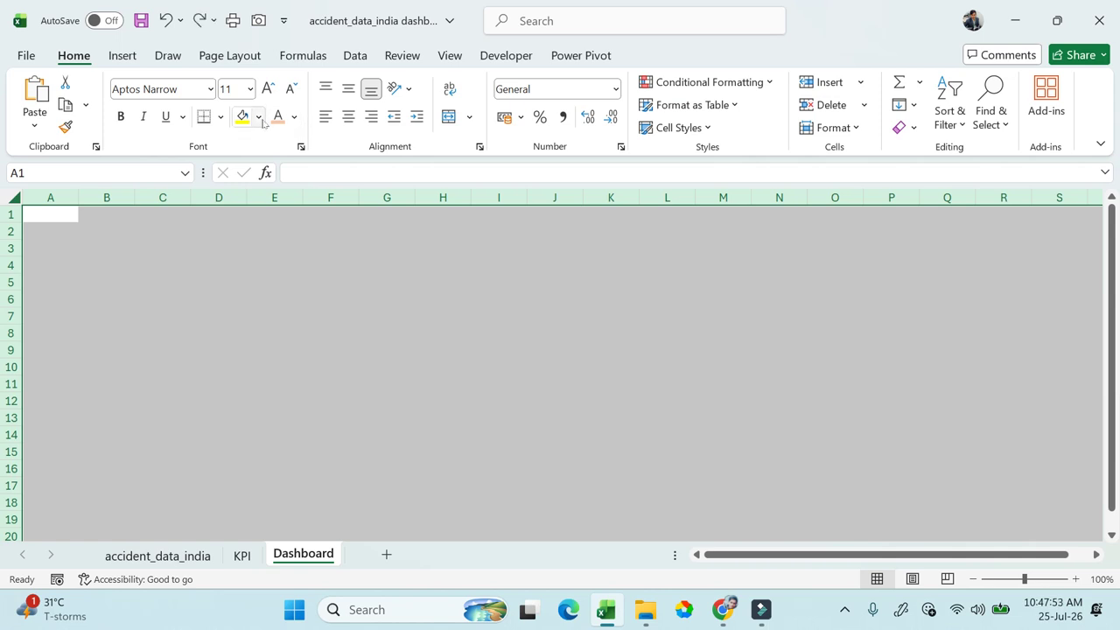
left_click(296, 119)
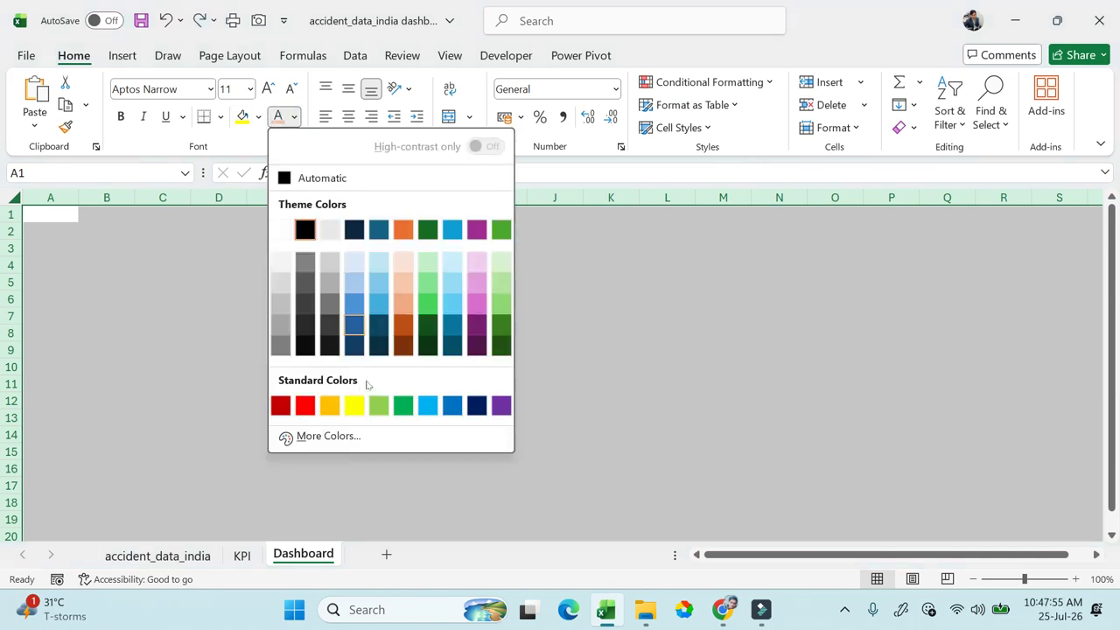
left_click(340, 175)
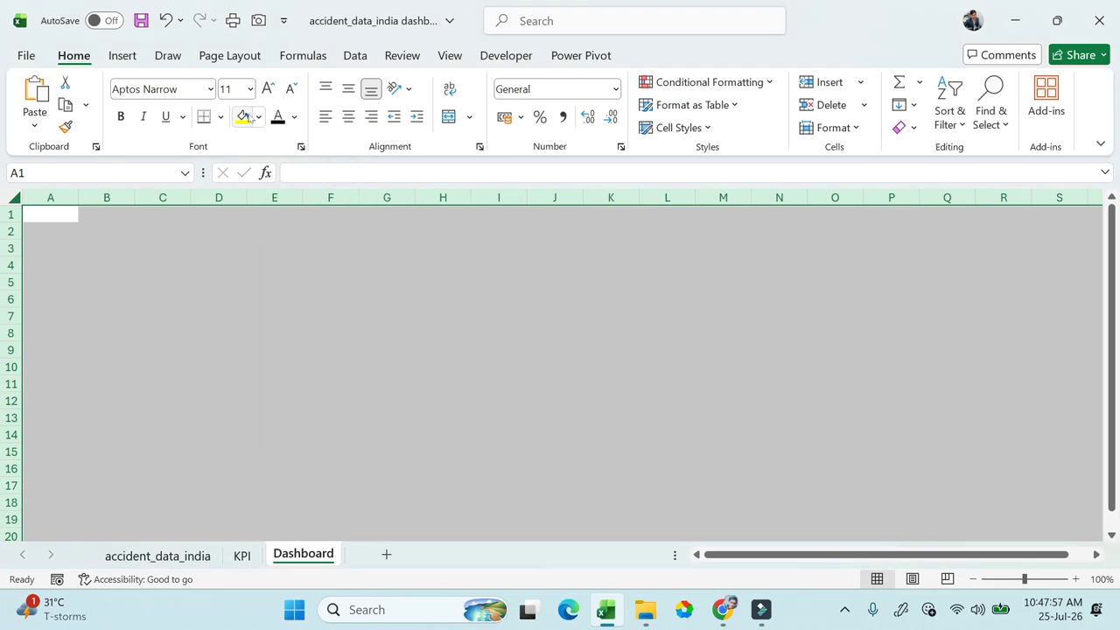
Step: Try a light orange and then a light turquoise fill across the entire Dashboard sheet
left_click(258, 117)
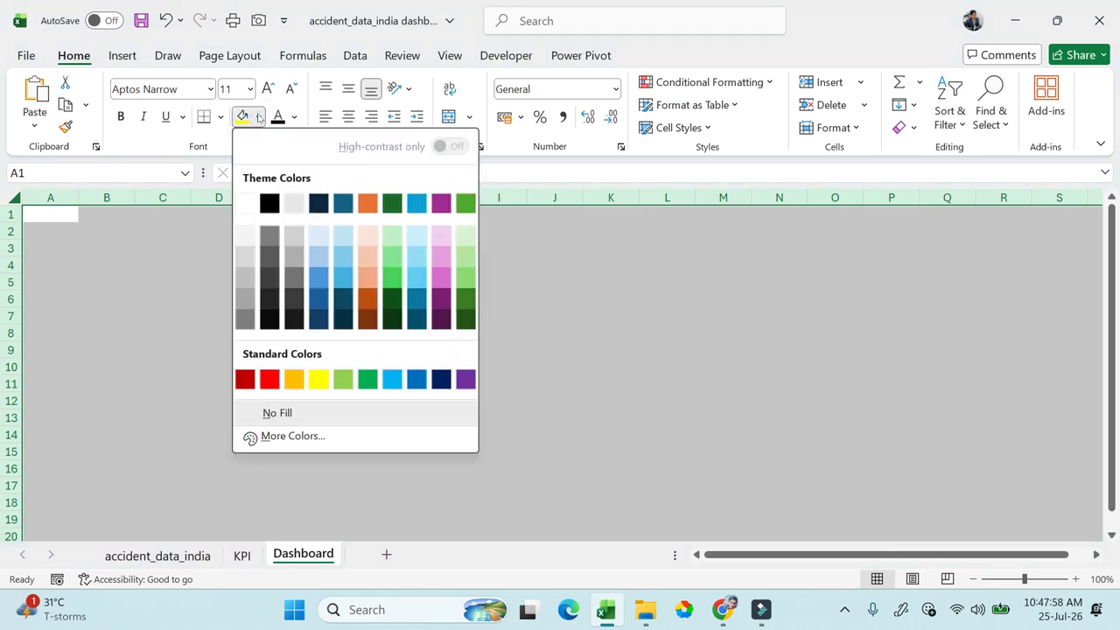
left_click(367, 275)
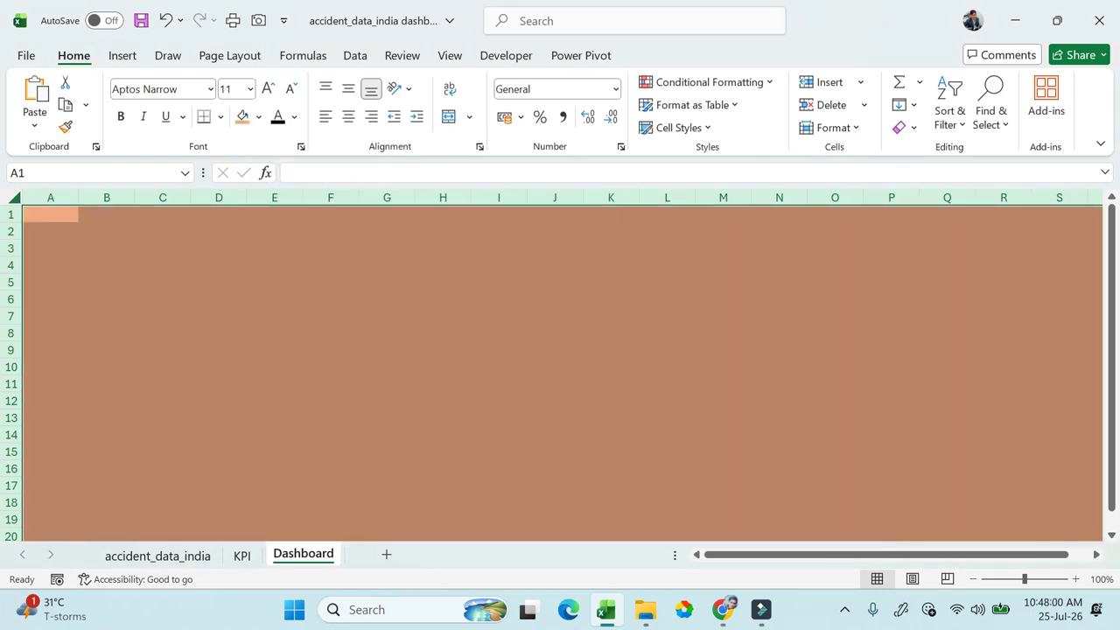
left_click(258, 117)
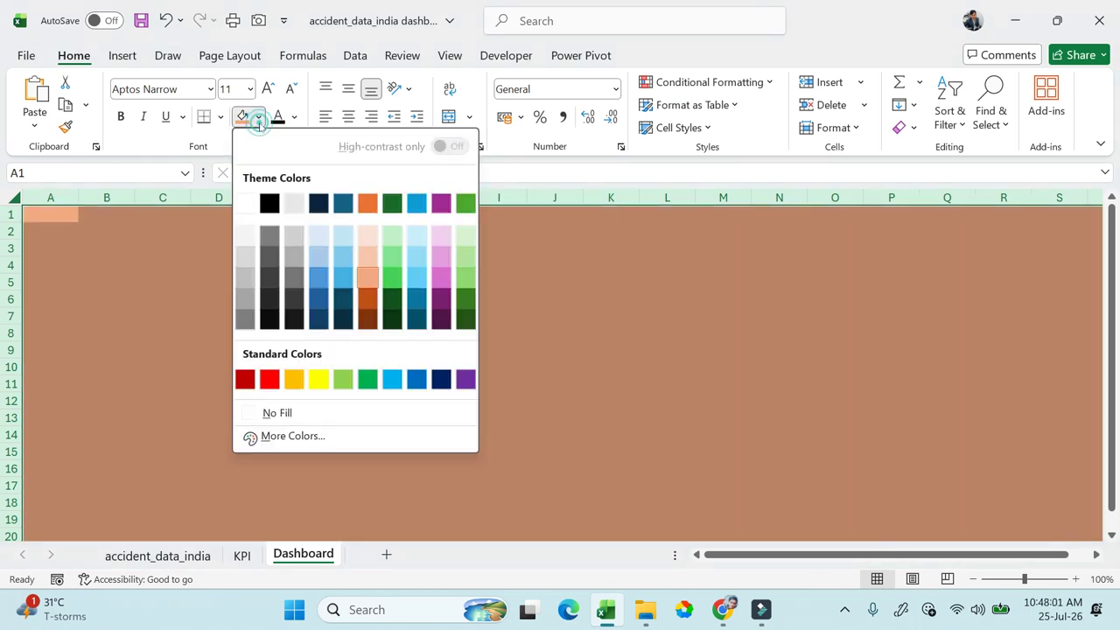
left_click(417, 260)
left_click(295, 285)
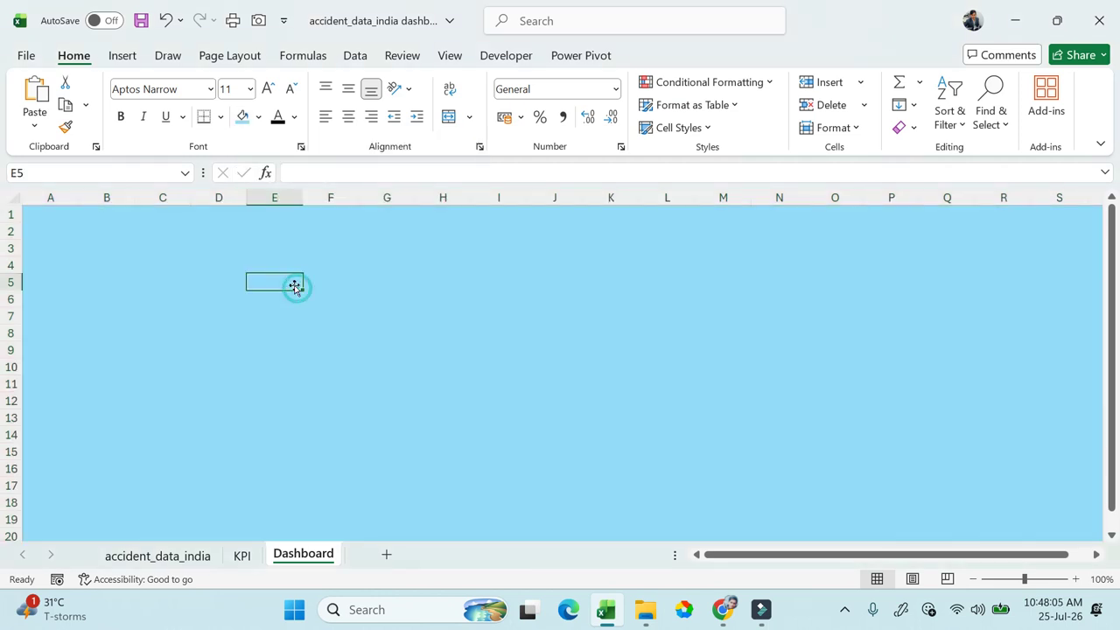
left_click(341, 237)
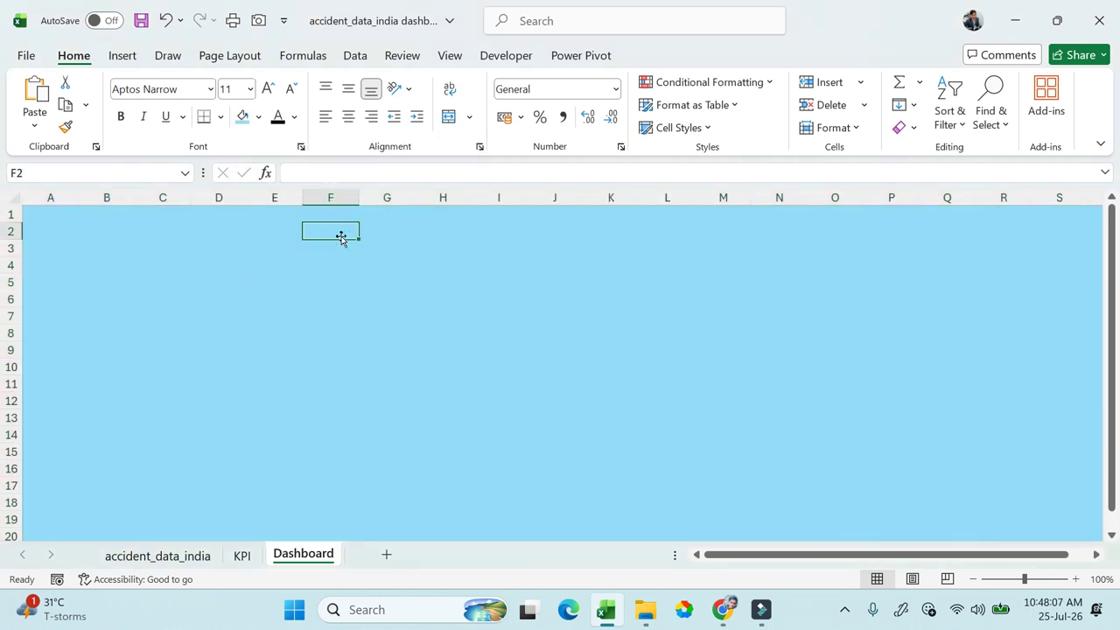
Step: Fill all cells of the Dashboard sheet with the palest turquoise theme colour
left_click(203, 232)
key("ctrl+a")
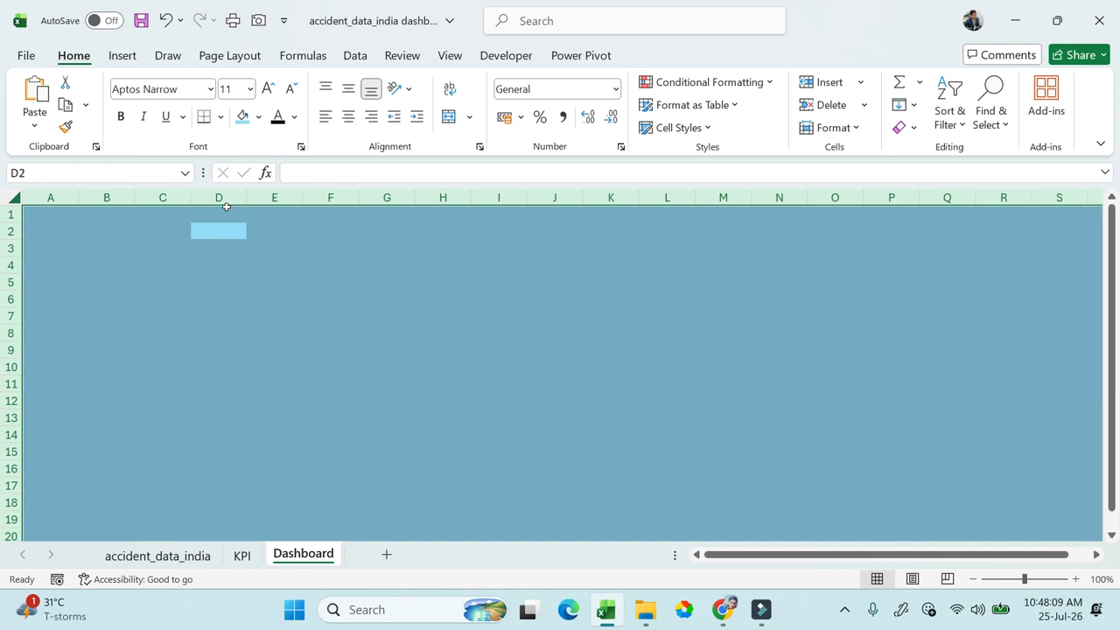
left_click(259, 116)
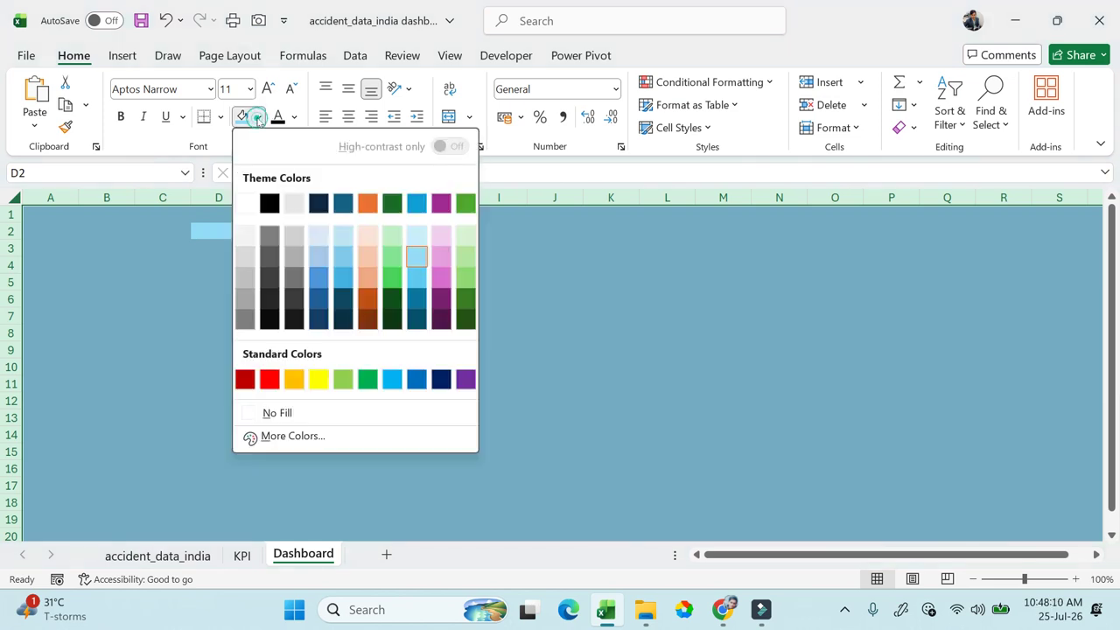
left_click(415, 240)
left_click(170, 276)
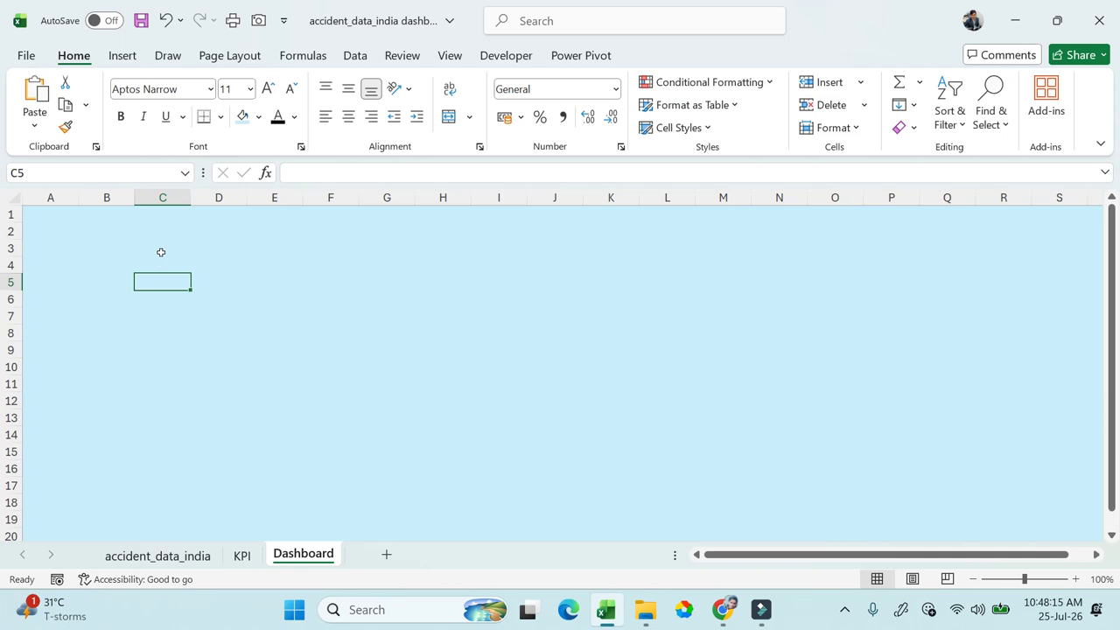
Step: Draw a rounded rectangle about 1.06 in high and 1.99 in wide across columns B to E, styled Light 1 Outline, Colored Fill - Turquoise, Accent 4
left_click(122, 55)
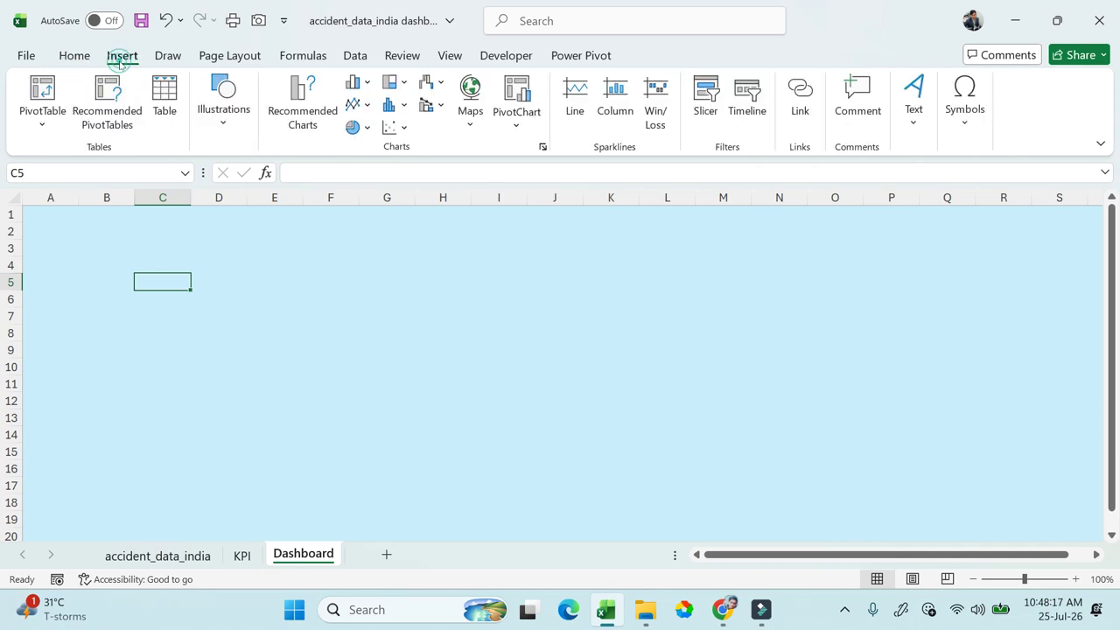
left_click(222, 98)
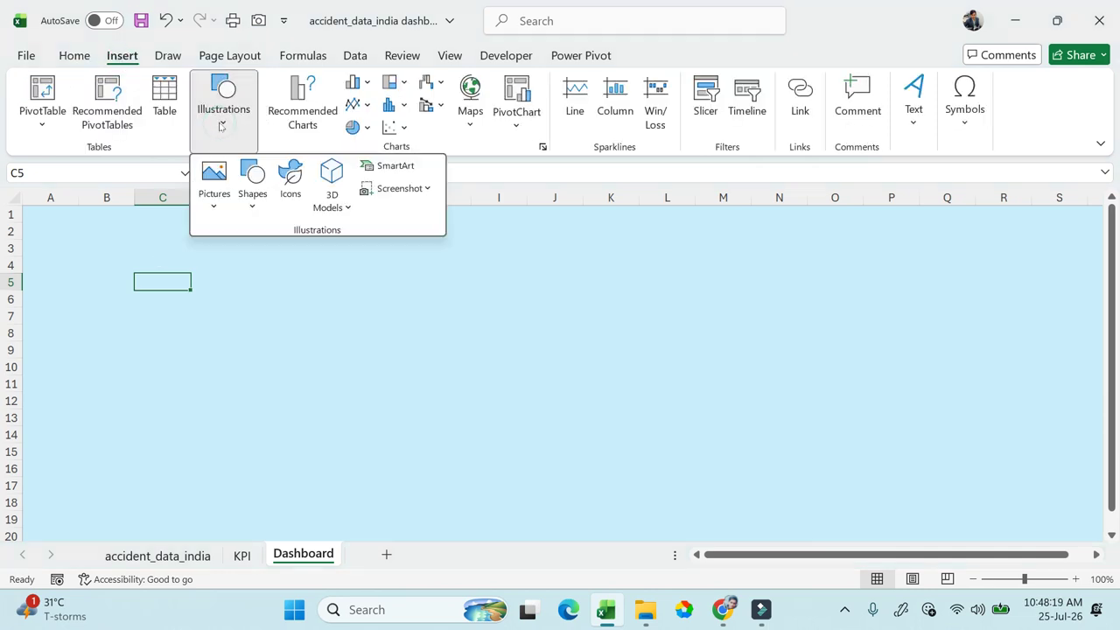
left_click(256, 206)
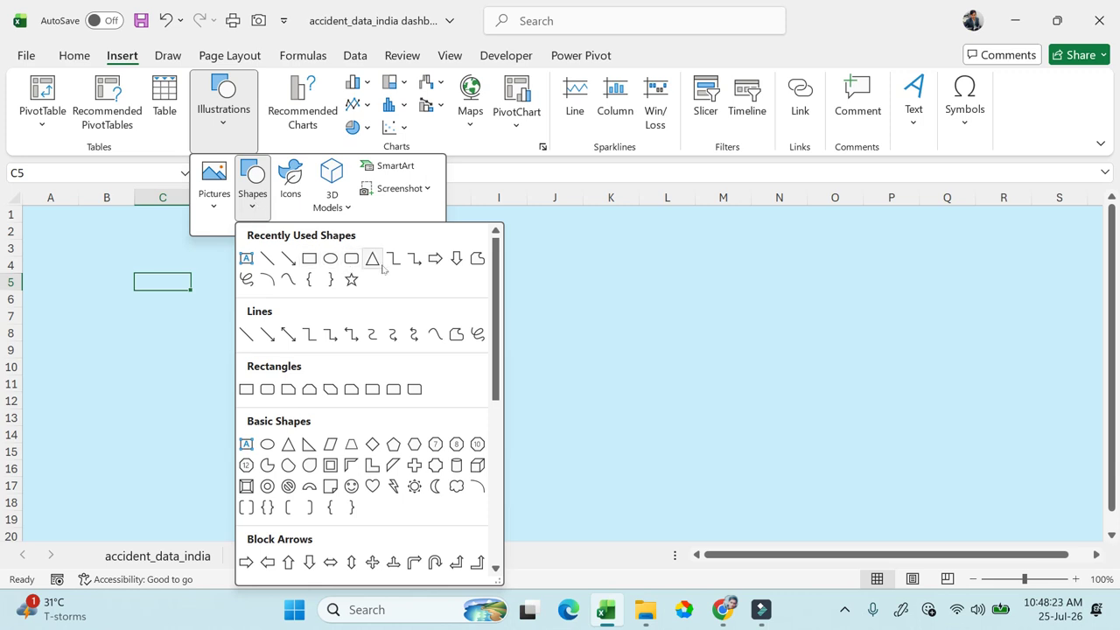
left_click(349, 258)
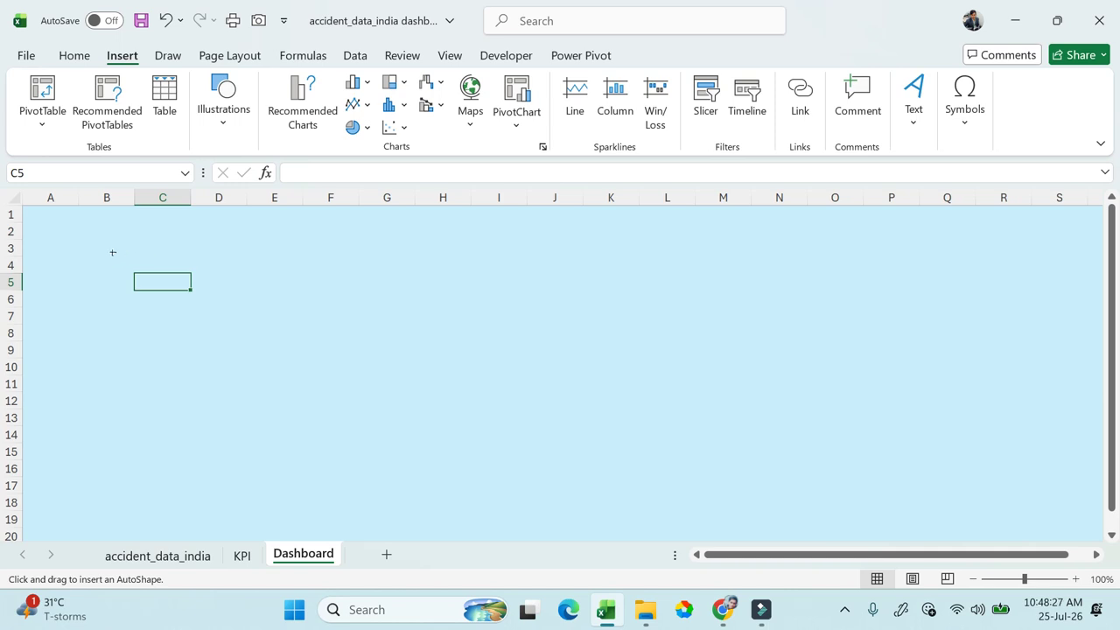
left_click_drag(112, 249, 278, 339)
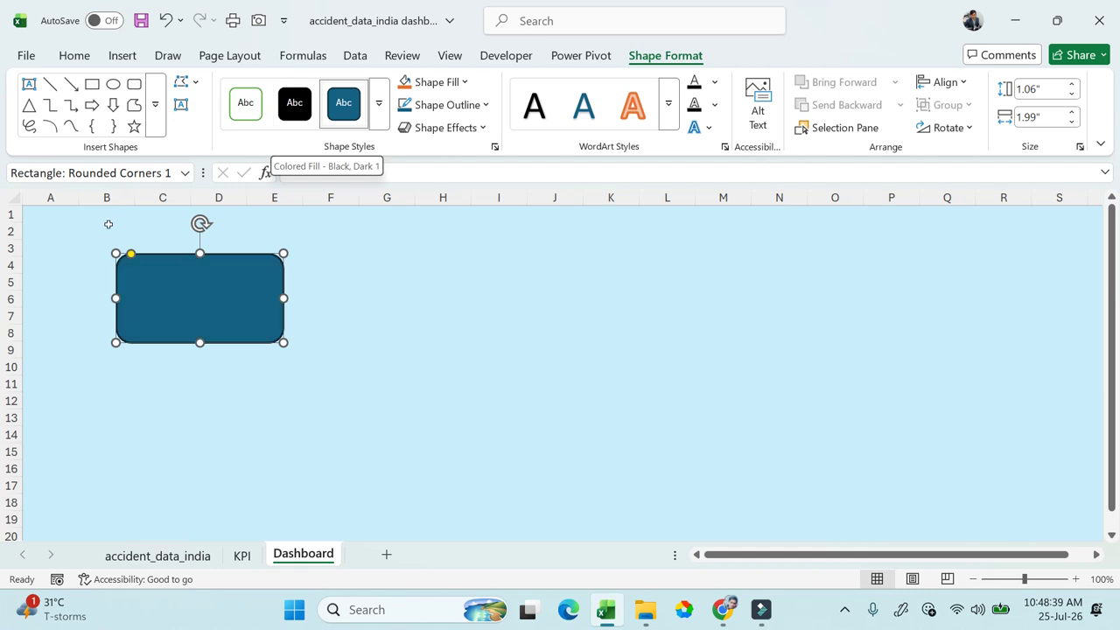
left_click(382, 126)
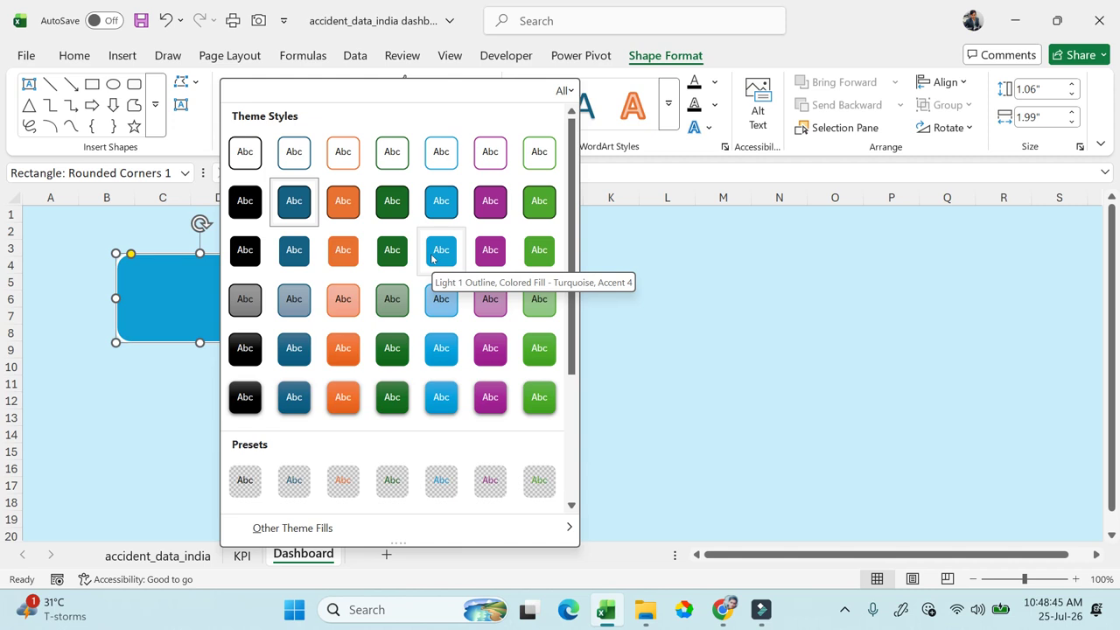
left_click(432, 254)
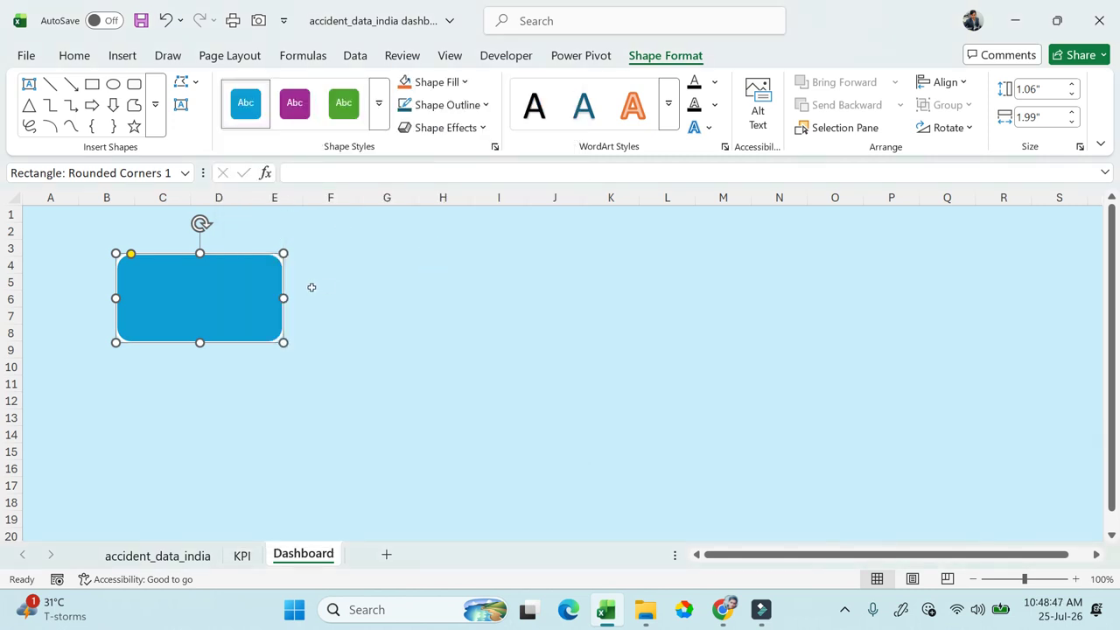
Step: Enlarge the rounded rectangle to about 1.16 in high and 2.18 in wide, keeping its current outline
left_click(332, 289)
left_click(191, 310)
left_click_drag(283, 341, 298, 350)
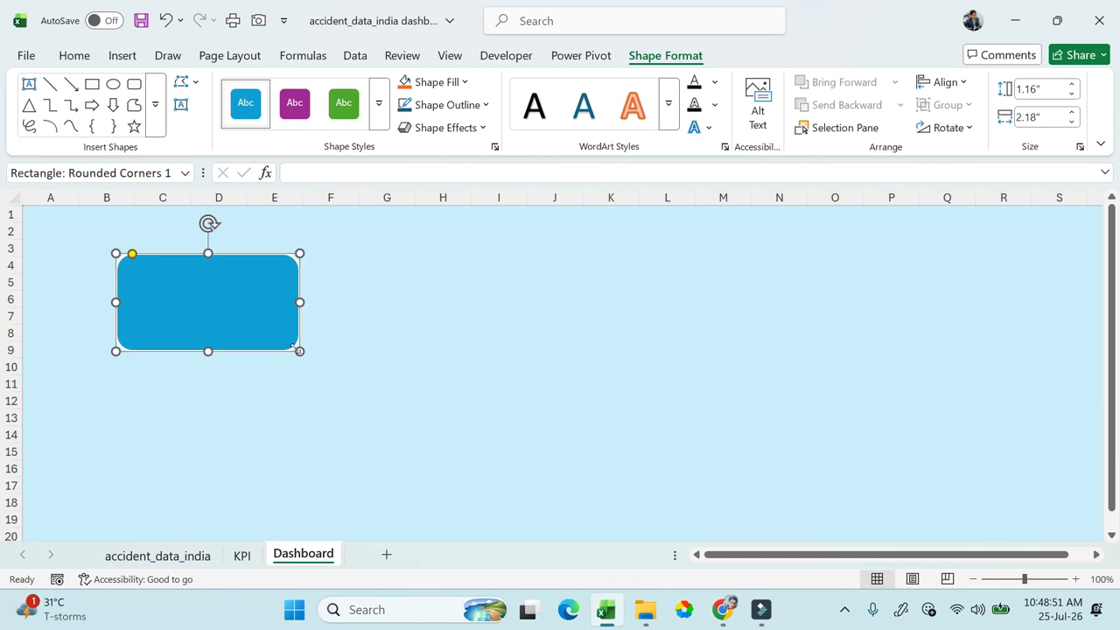
left_click(350, 315)
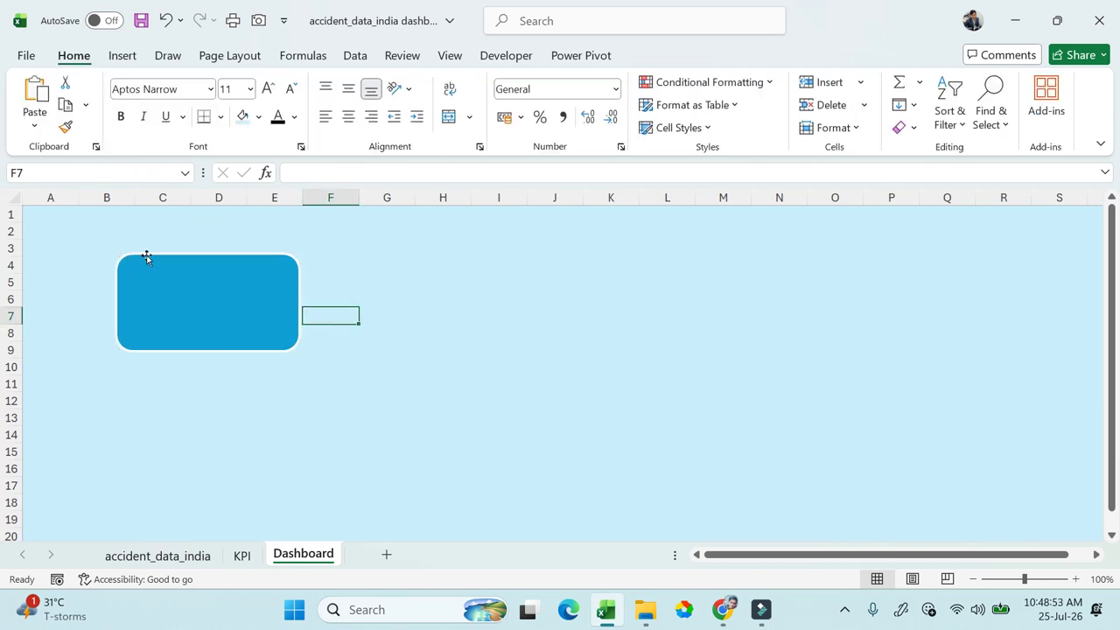
left_click(236, 317)
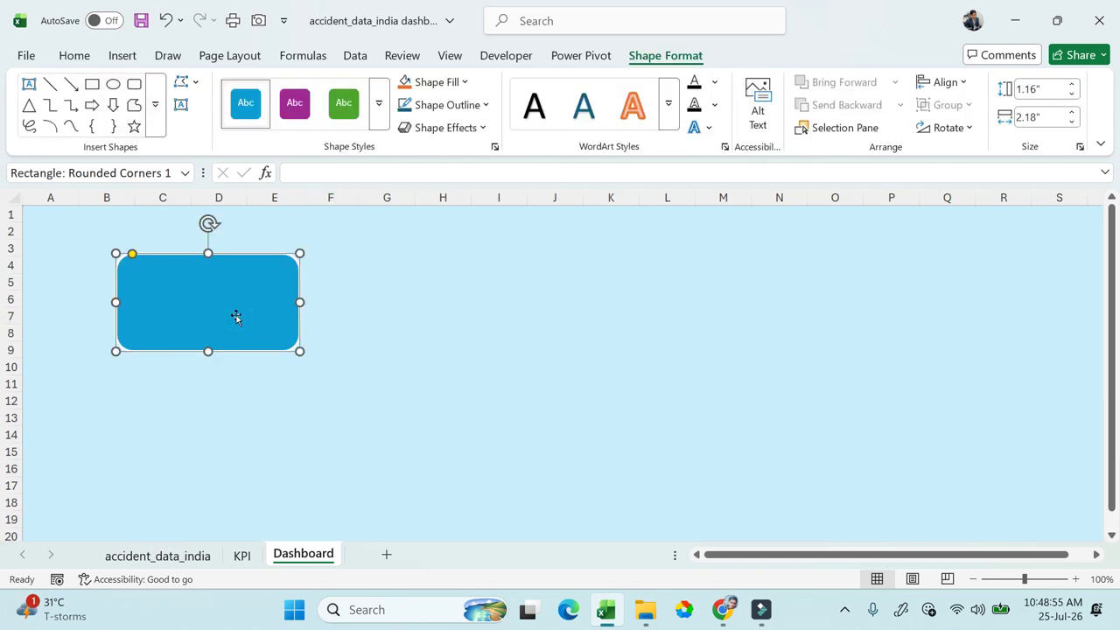
left_click(470, 106)
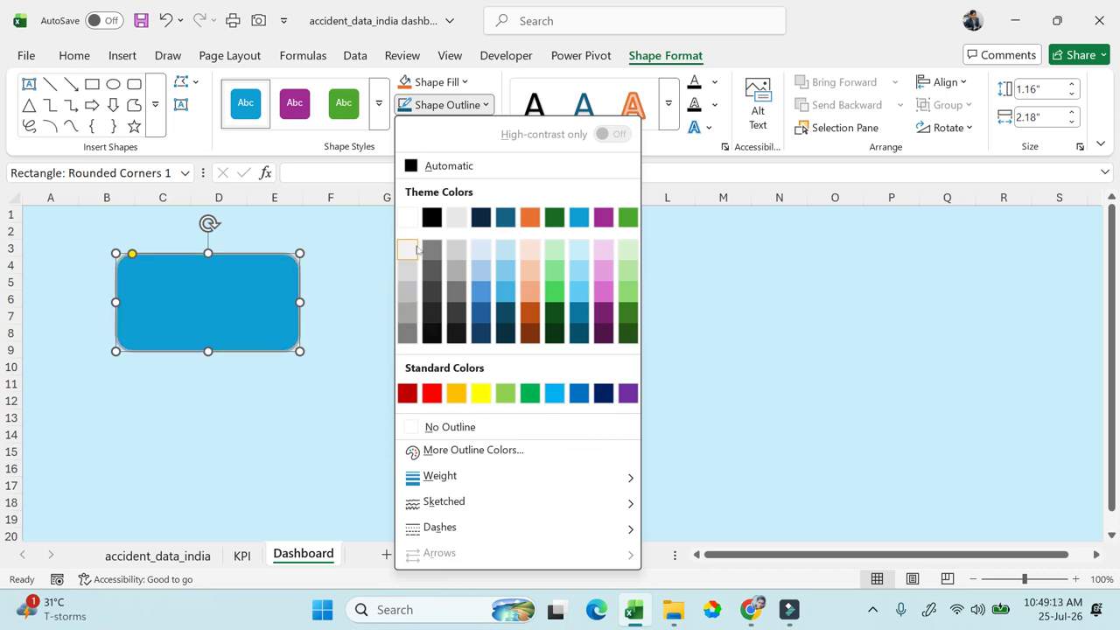
left_click(329, 265)
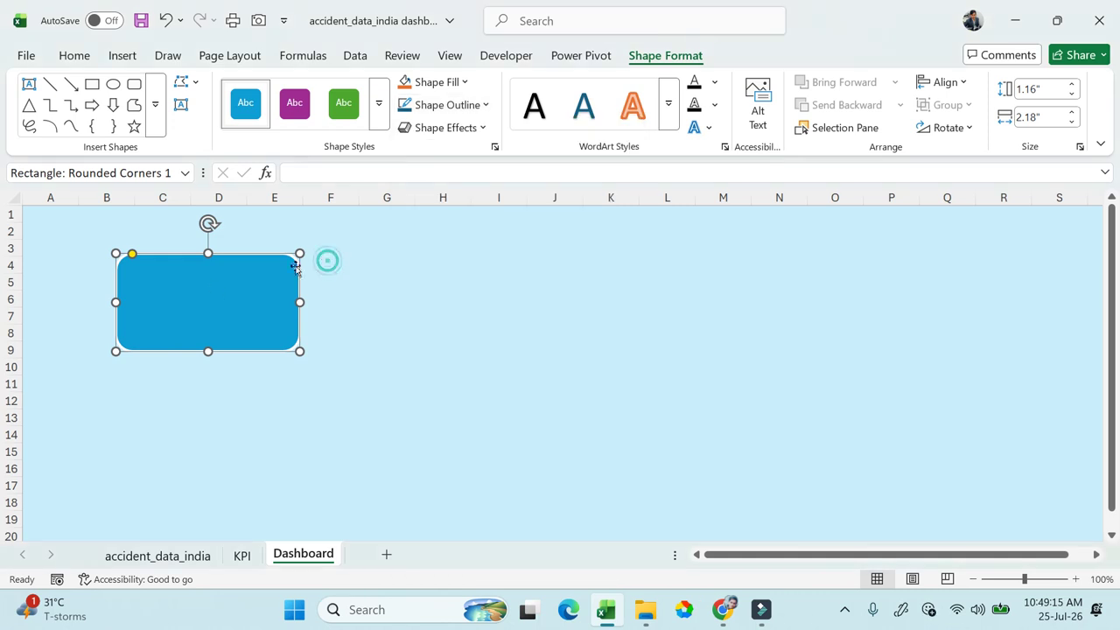
Step: Insert a plain black WordArt and move it over the rounded rectangle card
left_click(124, 58)
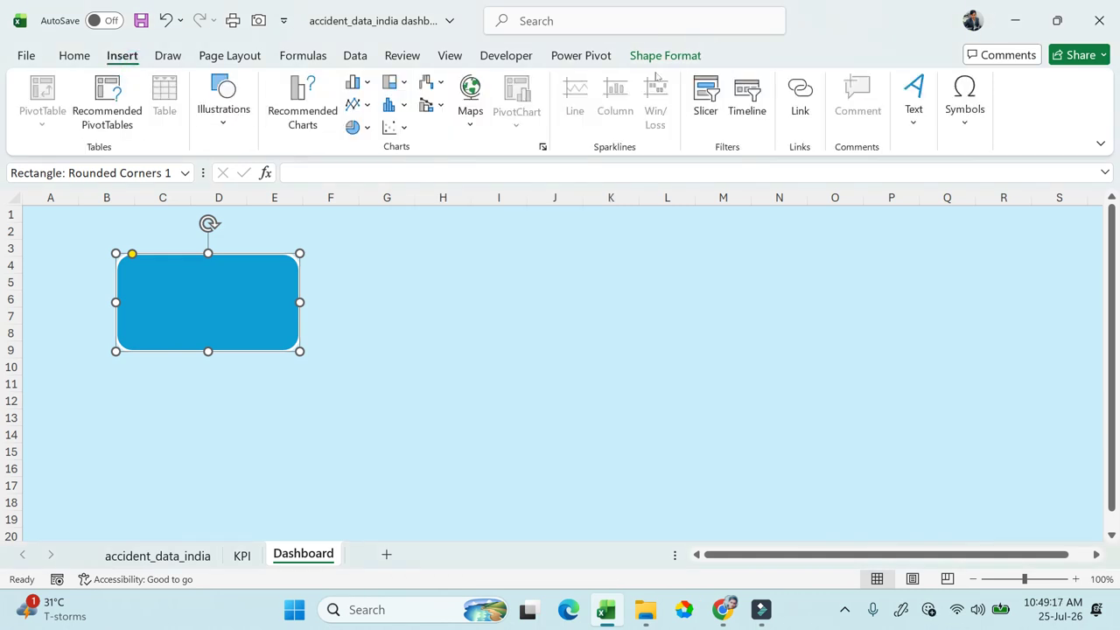
left_click(914, 98)
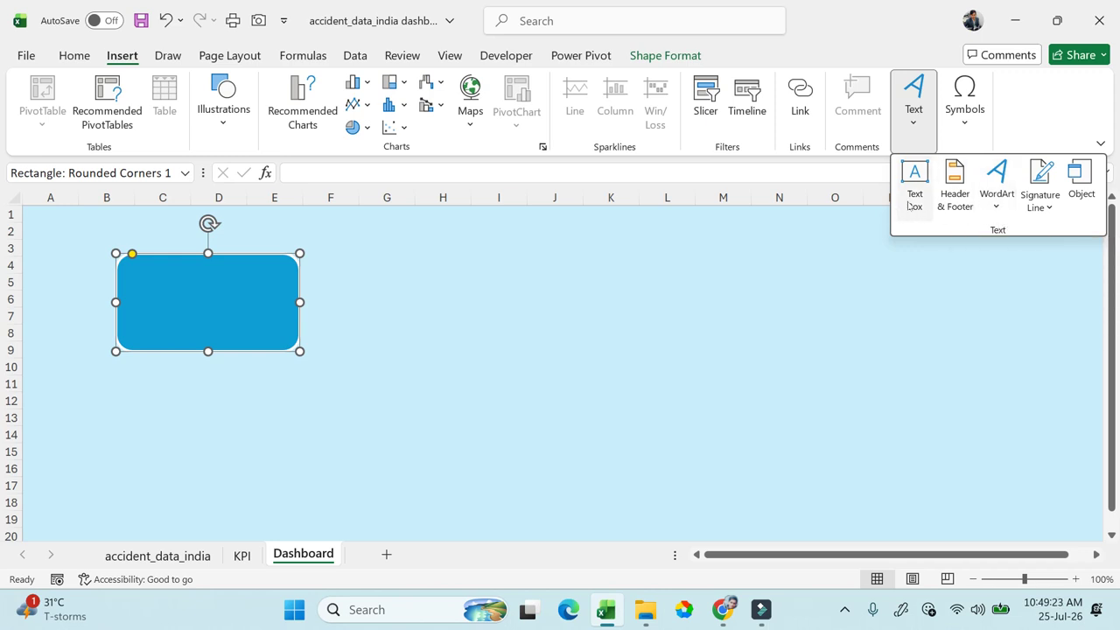
left_click(1002, 209)
left_click(883, 252)
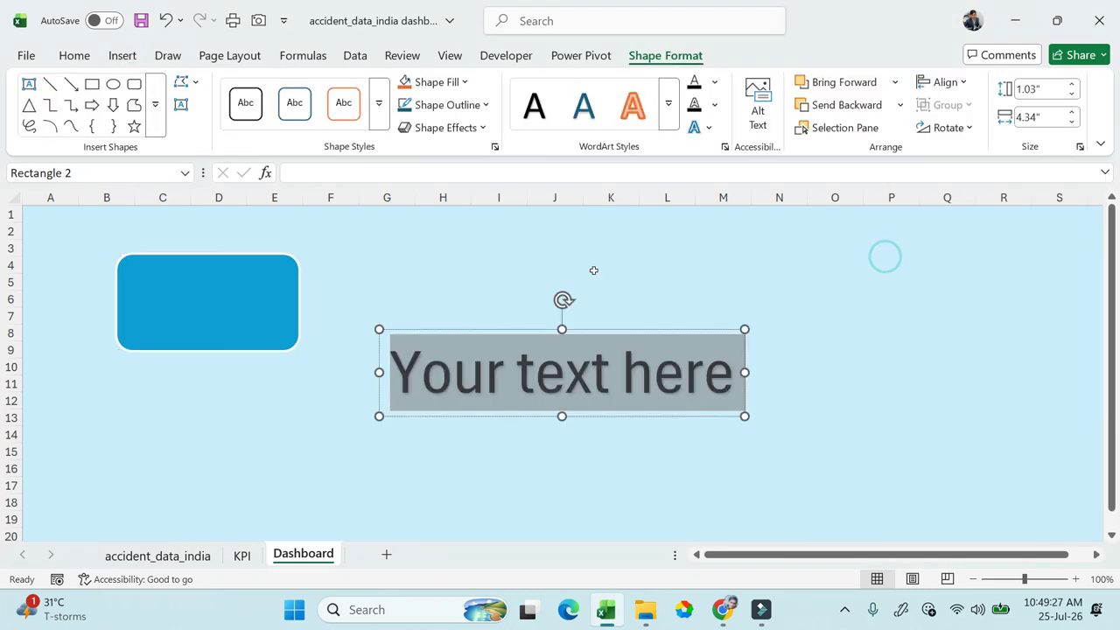
left_click_drag(466, 333, 225, 265)
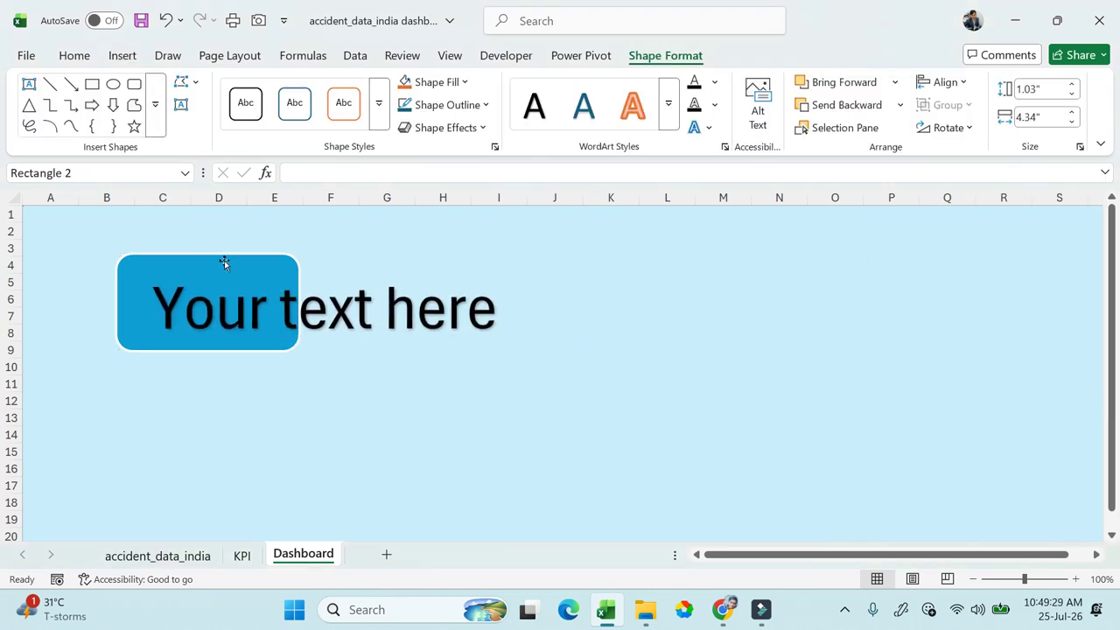
Step: Replace the WordArt text with "Total Casualities" copied from cell B37 of the KPI sheet, pasted as text only
triple_click(218, 310)
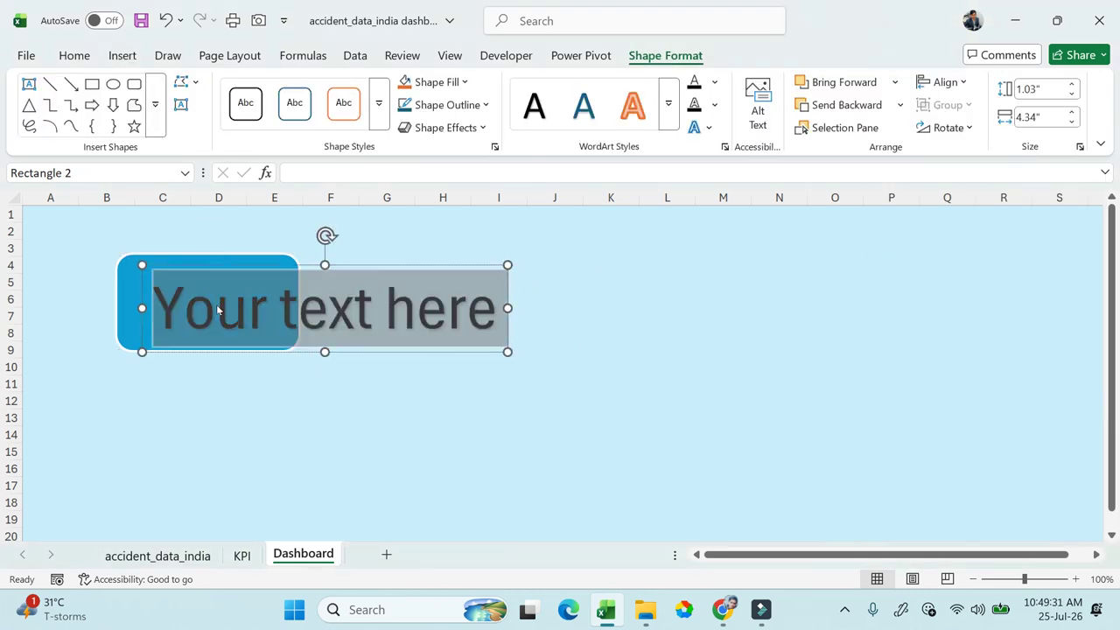
left_click(242, 554)
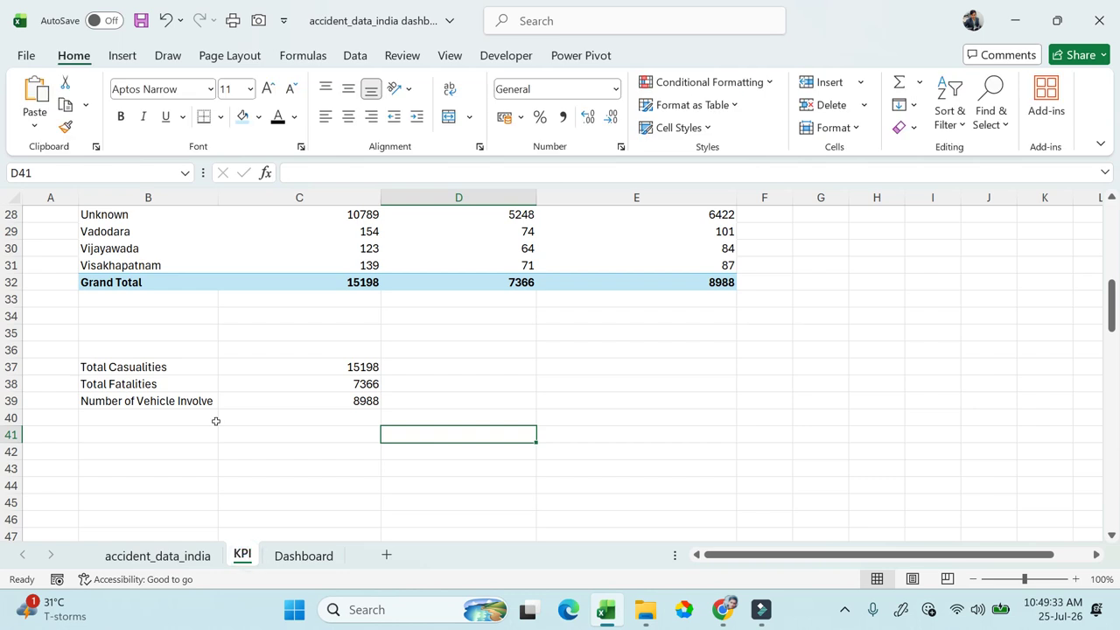
left_click(142, 365)
key("ctrl+c")
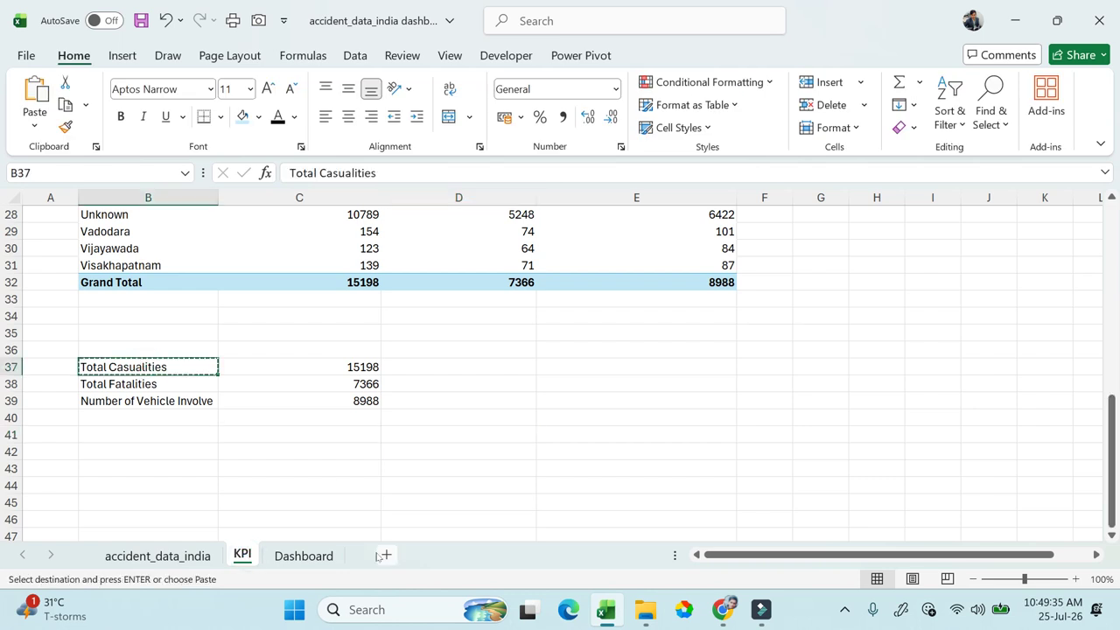
left_click(303, 556)
left_click(268, 312)
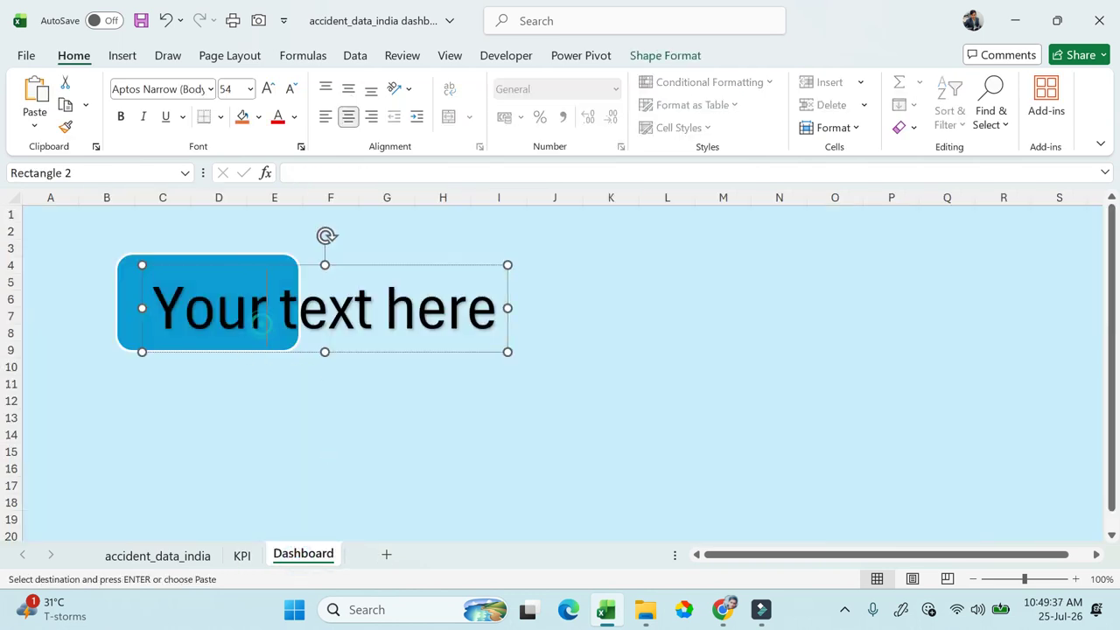
key("ctrl+a")
key("ctrl+v")
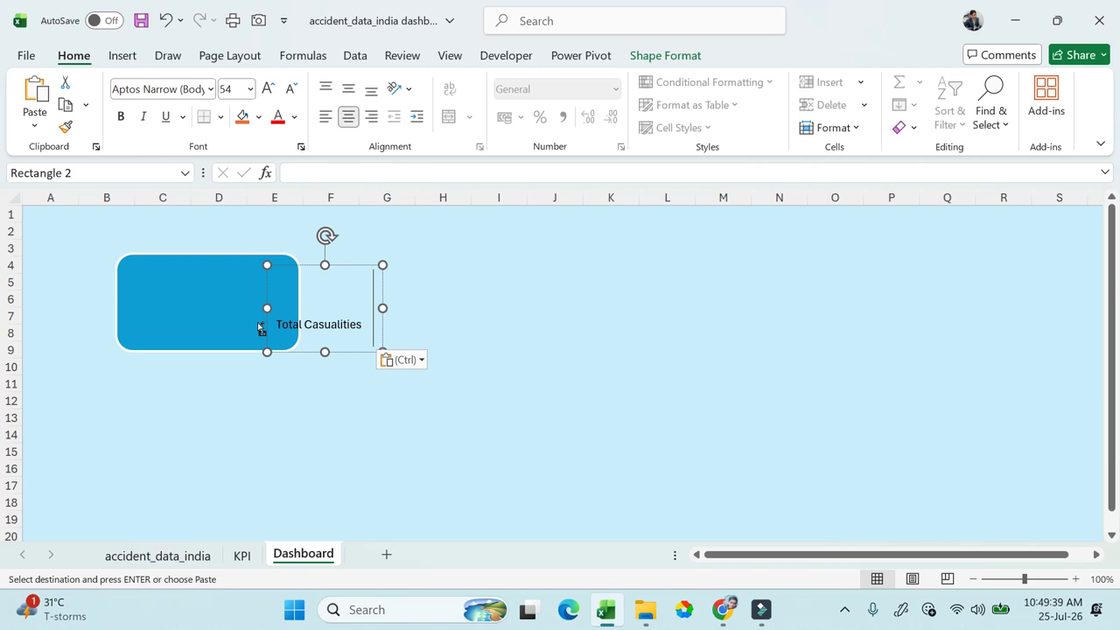
key("ctrl+z")
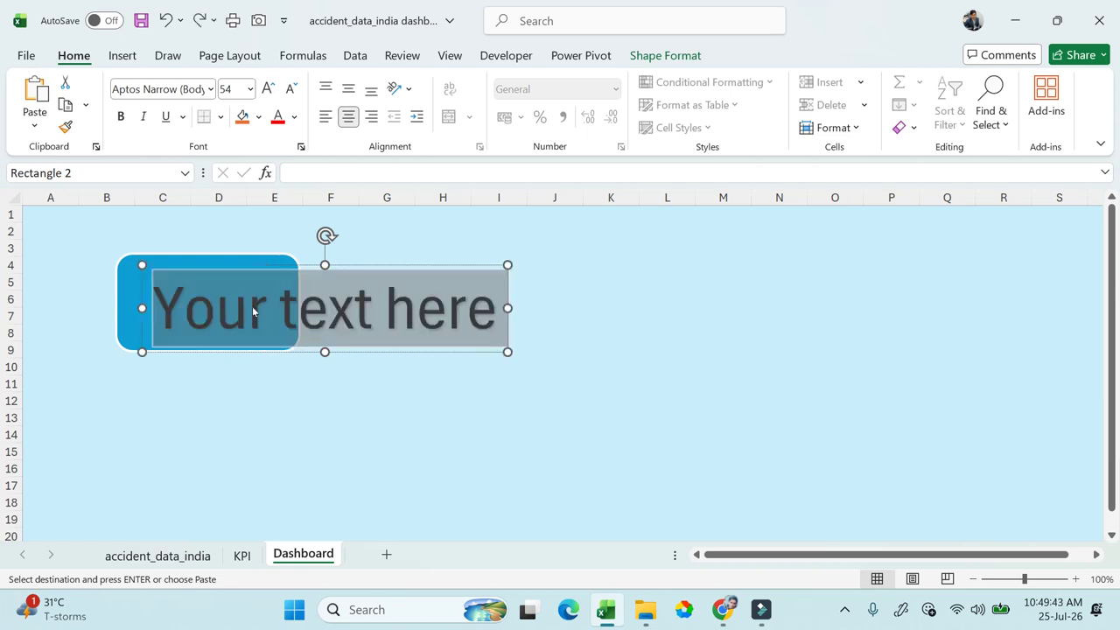
left_click(41, 129)
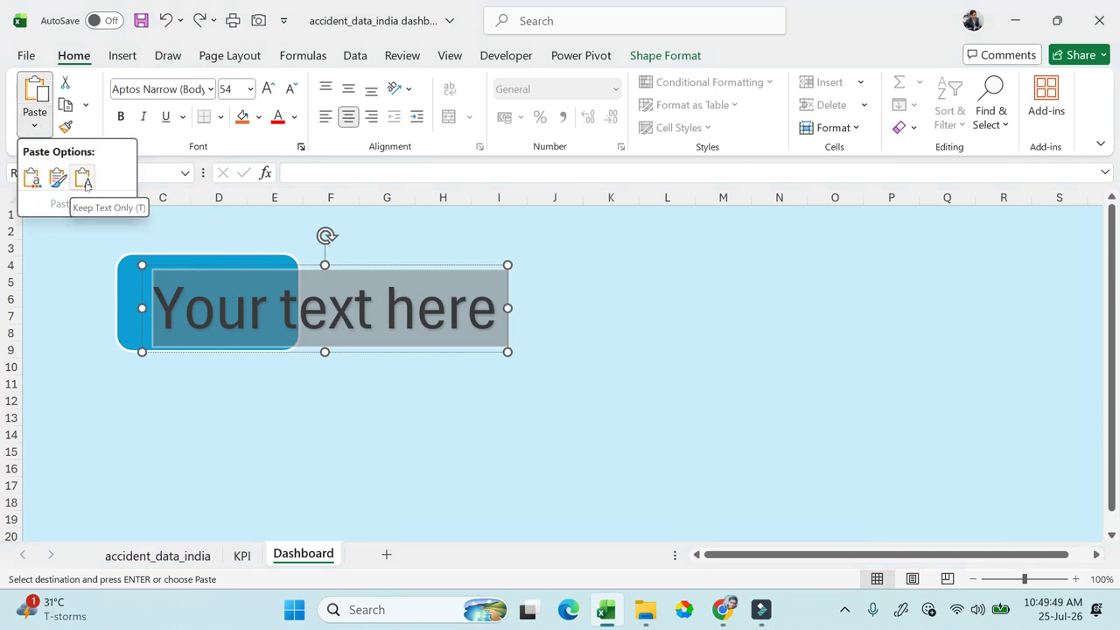
left_click(84, 179)
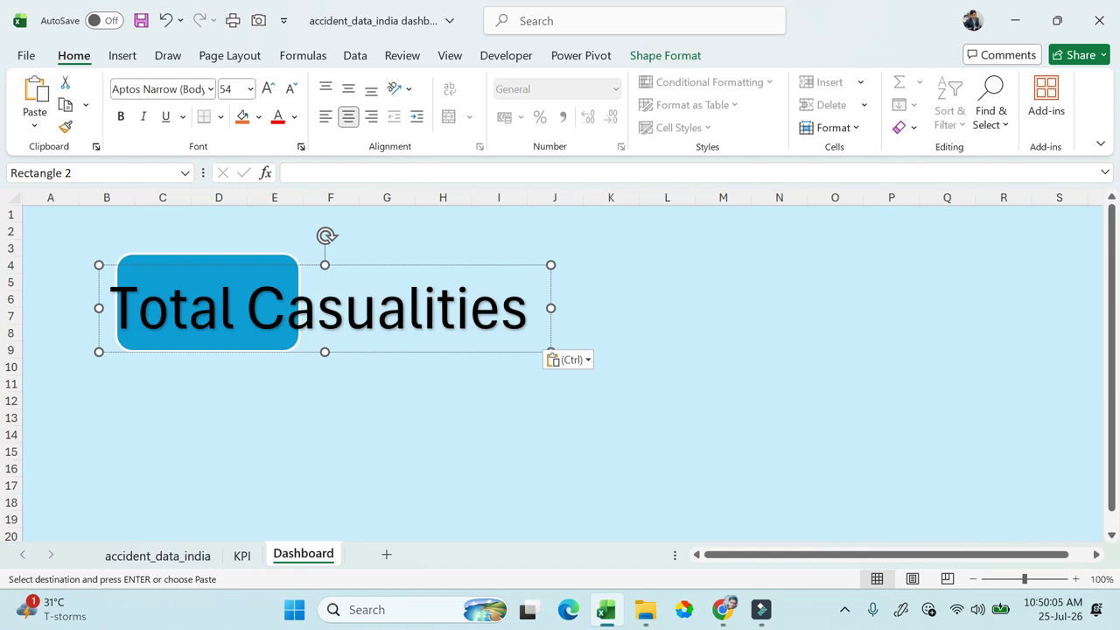
Step: Reduce the Total Casualities WordArt to font size 18
left_click(477, 351)
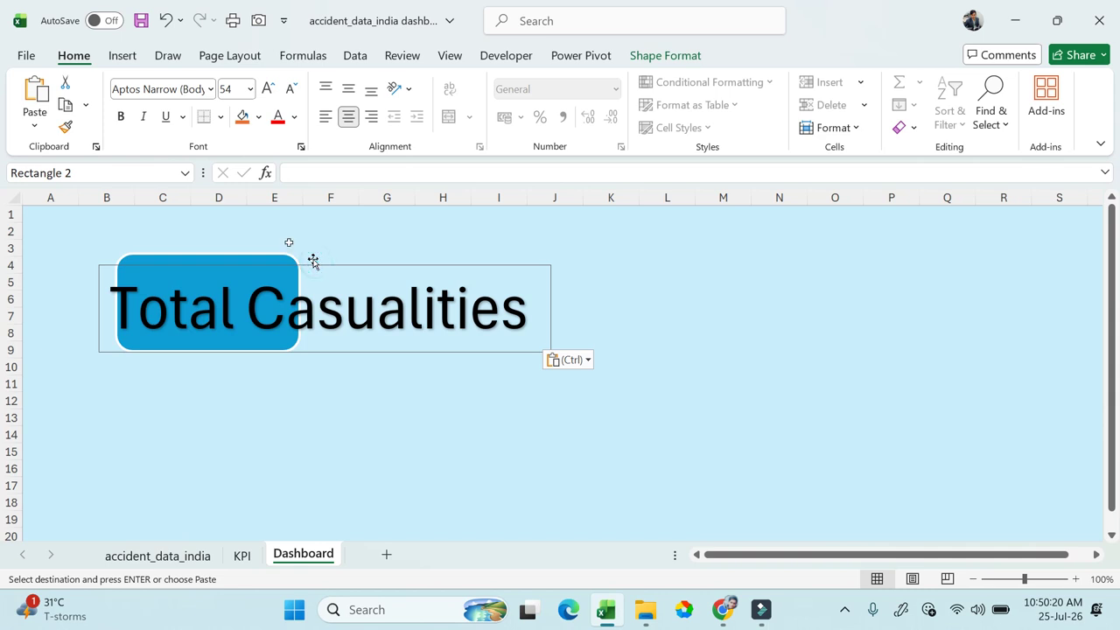
double_click(293, 89)
double_click(293, 89)
left_click(292, 89)
double_click(293, 89)
double_click(292, 89)
left_click(292, 89)
left_click(292, 90)
Step: Place the Total Casualities label inside the lower half of the rounded rectangle card
left_click_drag(387, 295, 282, 297)
left_click(346, 299)
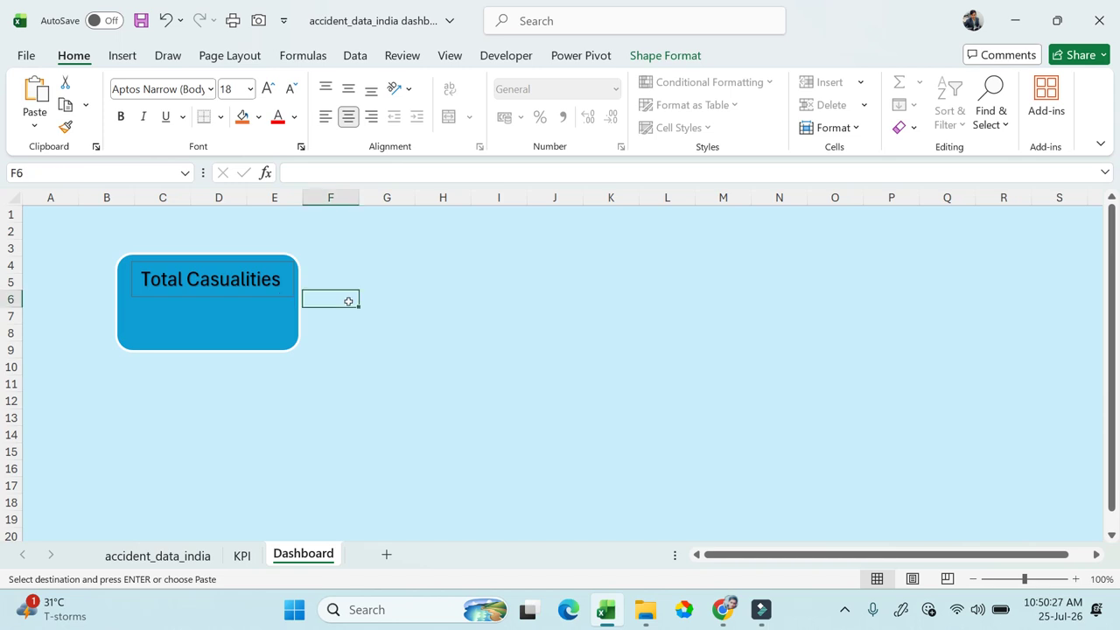
left_click(270, 280)
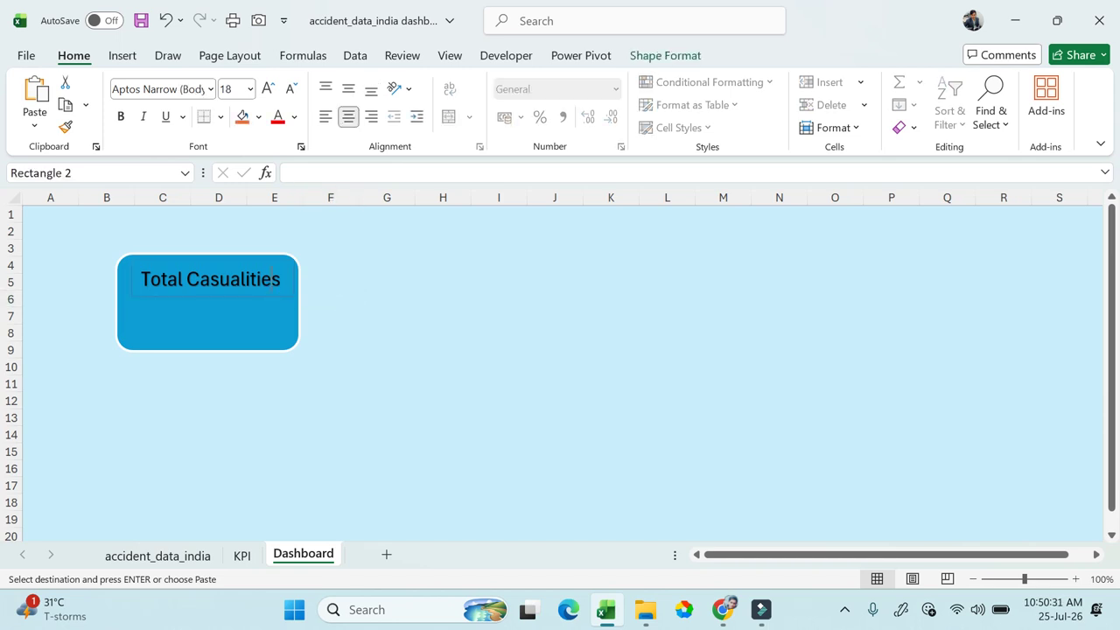
left_click_drag(248, 292, 244, 340)
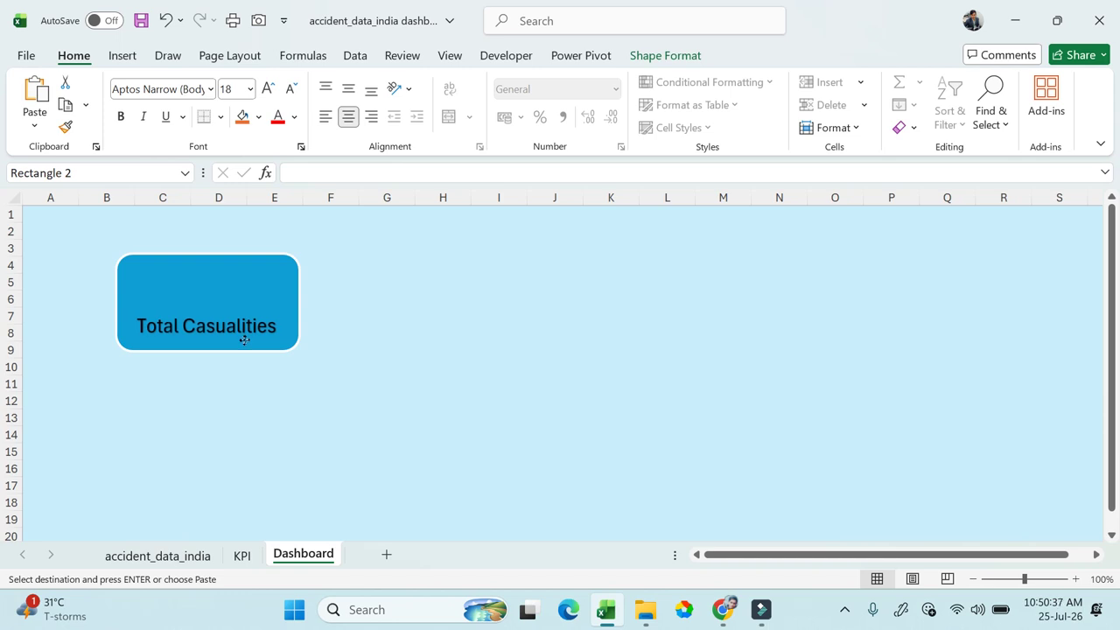
left_click_drag(245, 340, 246, 344)
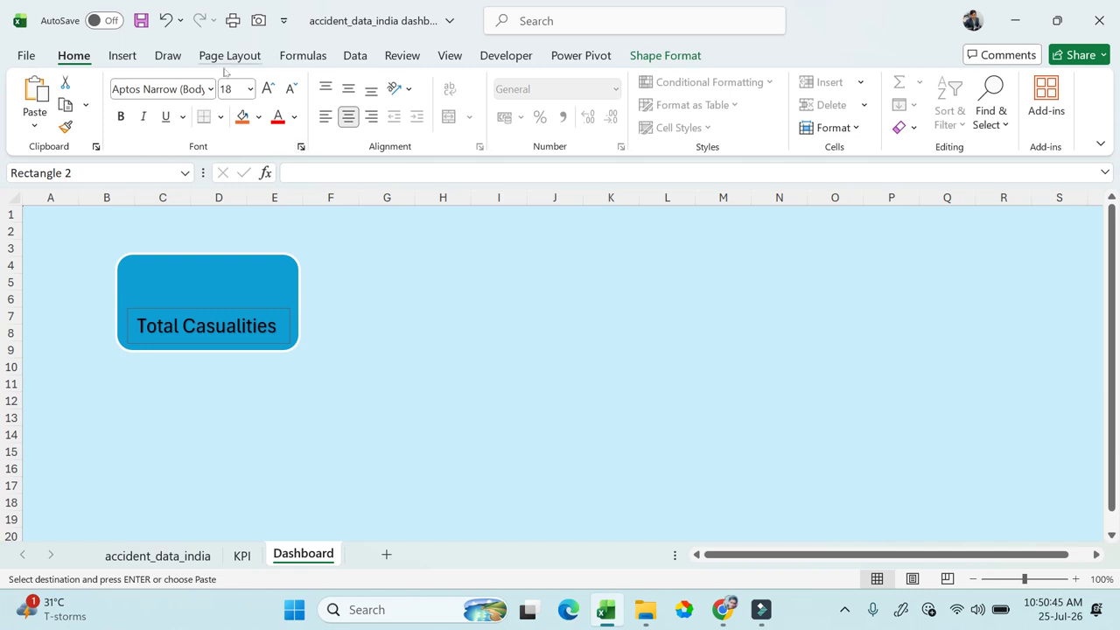
left_click(406, 303)
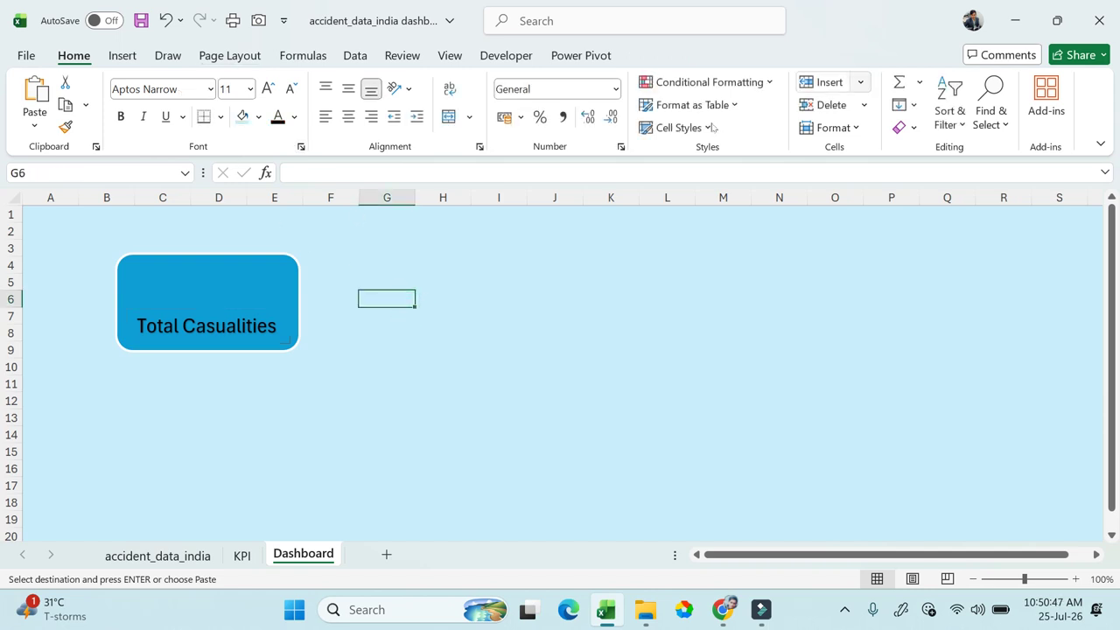
Step: Insert a second plain black WordArt and move it over the upper part of the card
left_click(124, 56)
left_click(914, 98)
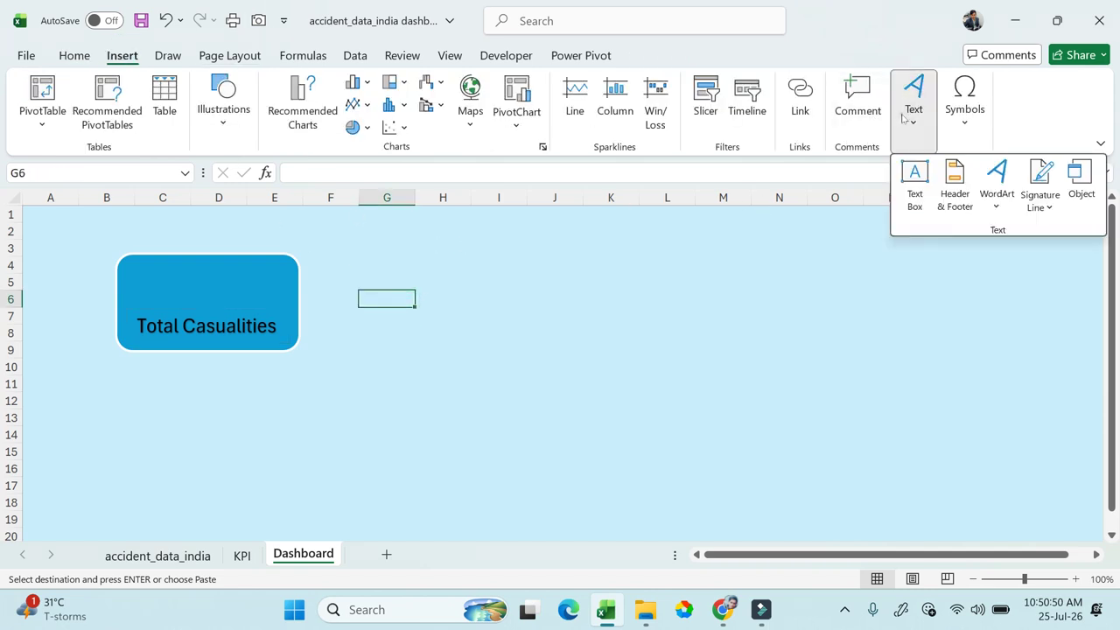
left_click(997, 180)
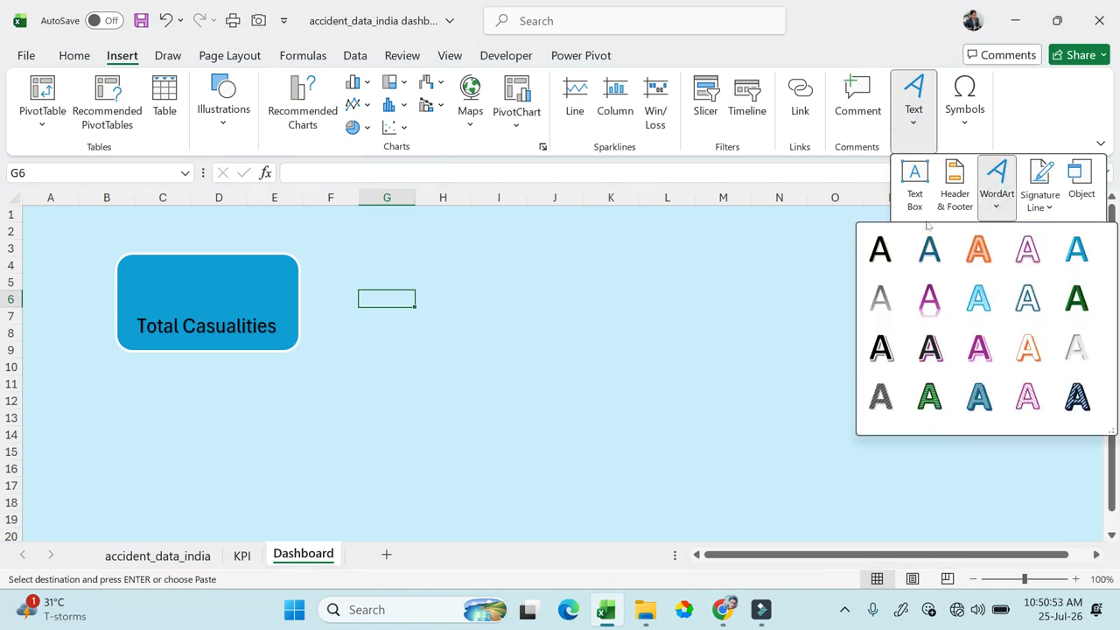
left_click(880, 249)
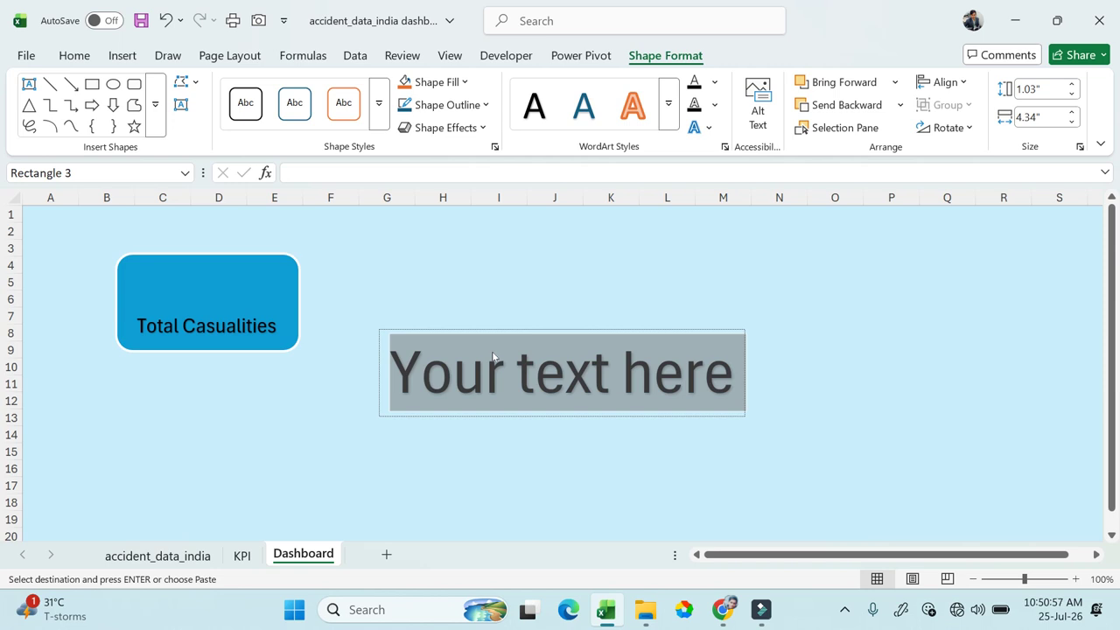
left_click_drag(548, 331, 277, 245)
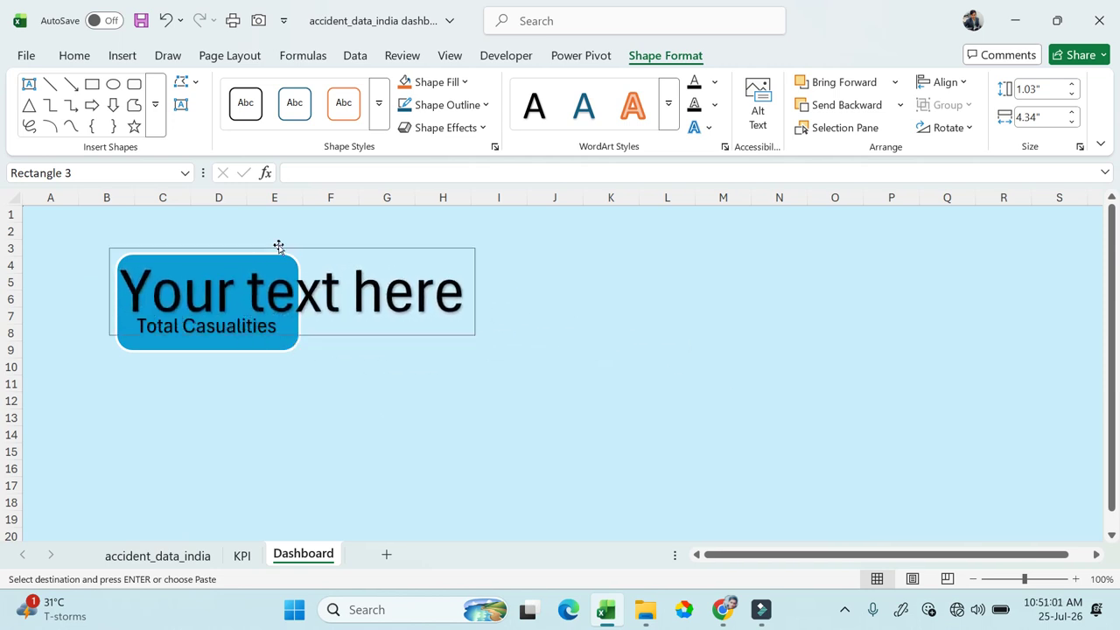
Step: Reduce the placeholder WordArt to font size 24 and fit it inside the card just above the Total Casualities label
left_click(74, 55)
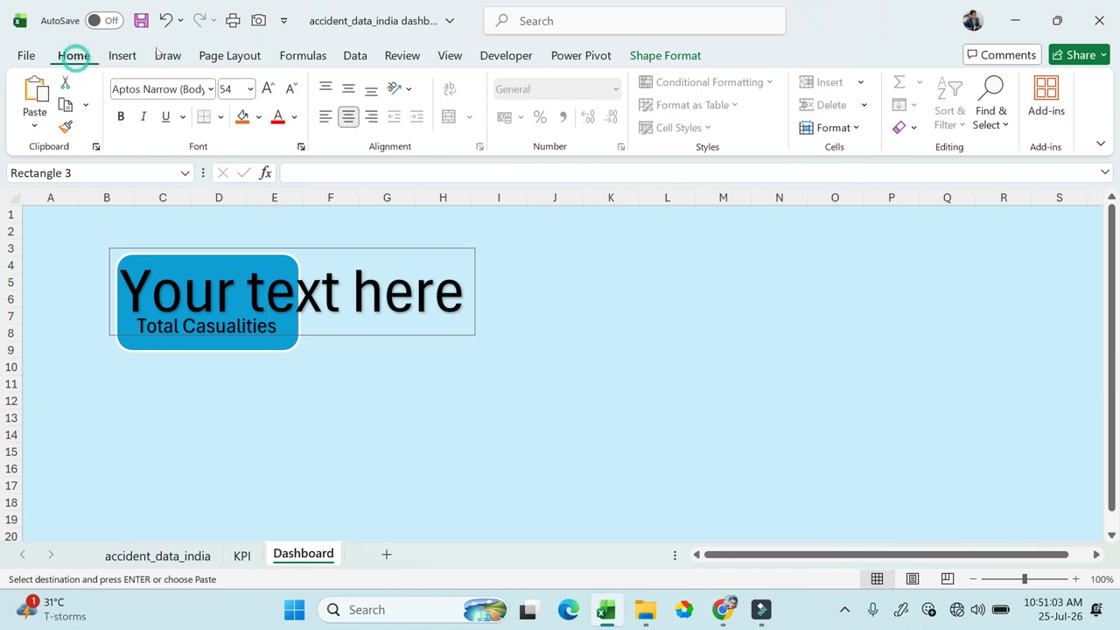
left_click(291, 88)
left_click(291, 89)
left_click(291, 88)
left_click(291, 88)
left_click(291, 88)
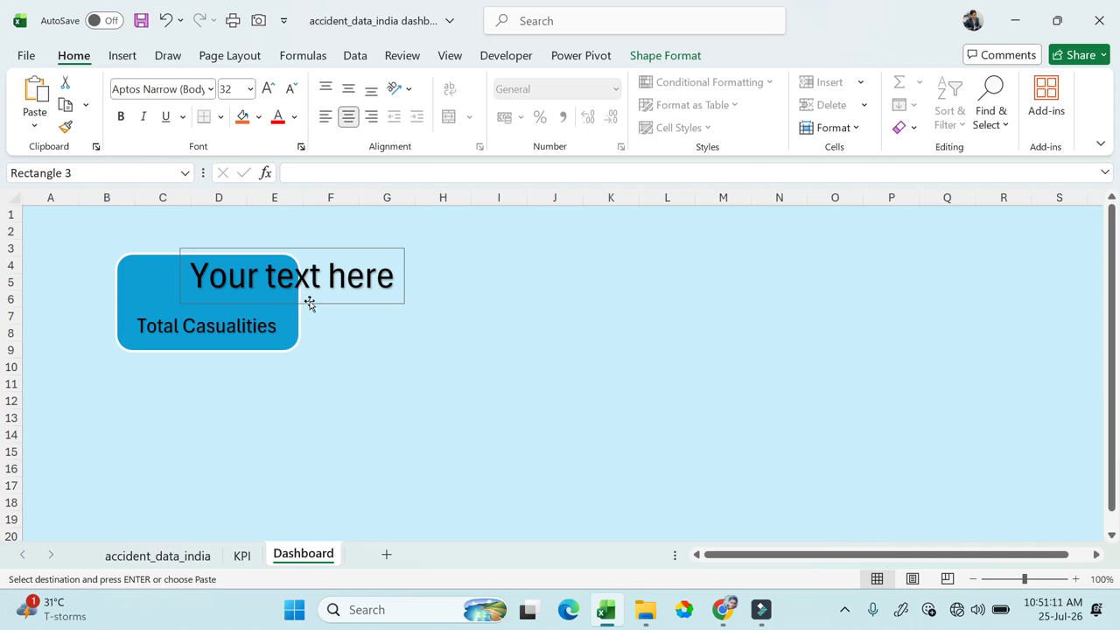
left_click_drag(309, 303, 227, 312)
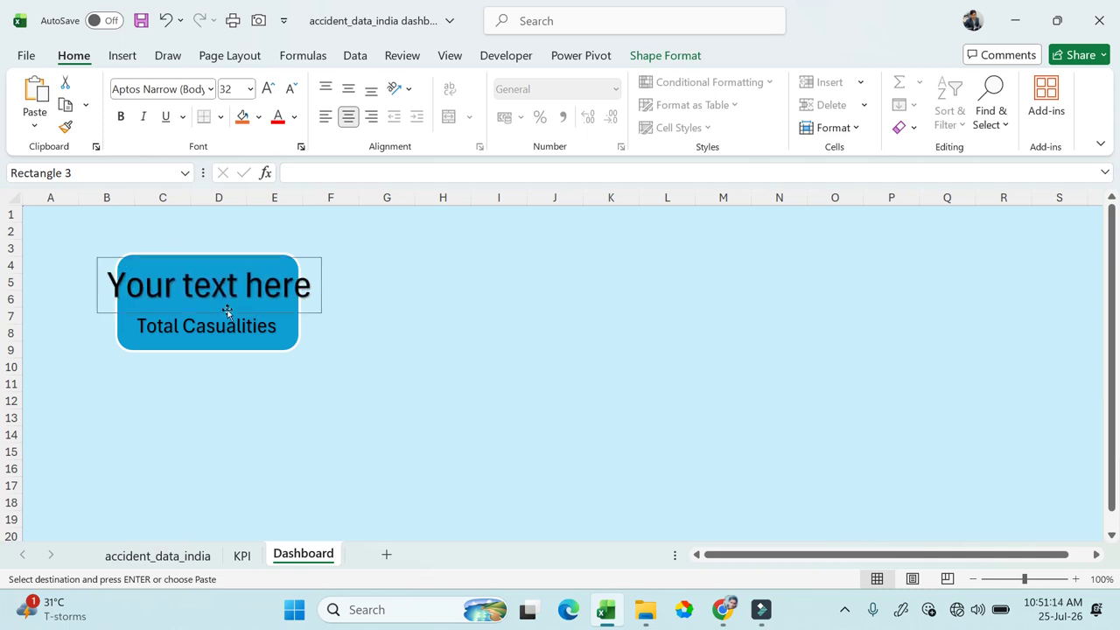
left_click(293, 91)
left_click(293, 91)
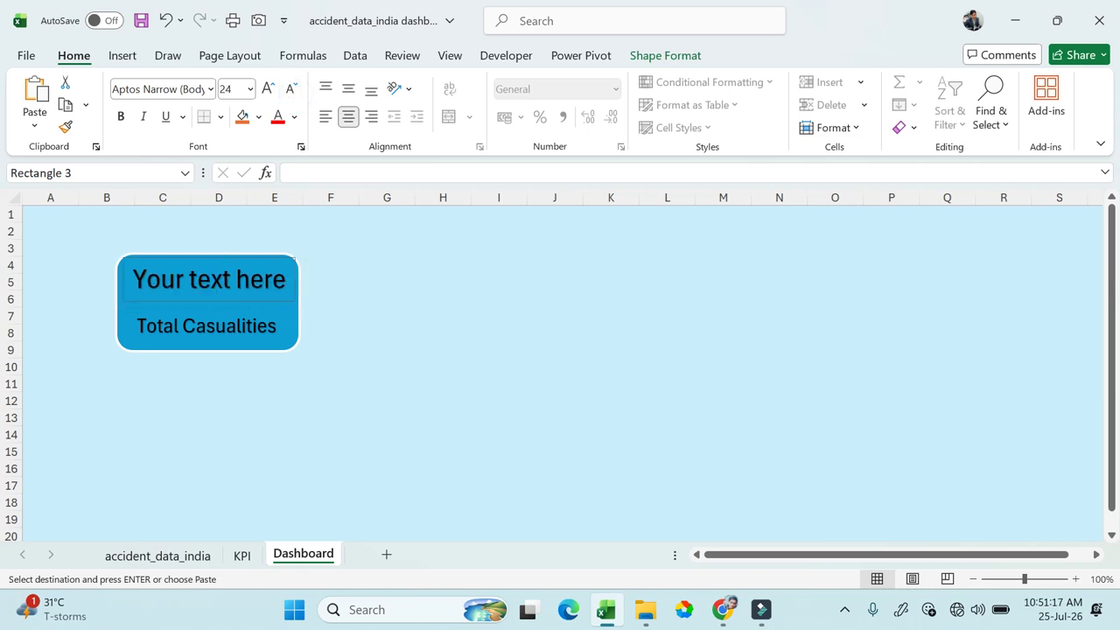
left_click(200, 303)
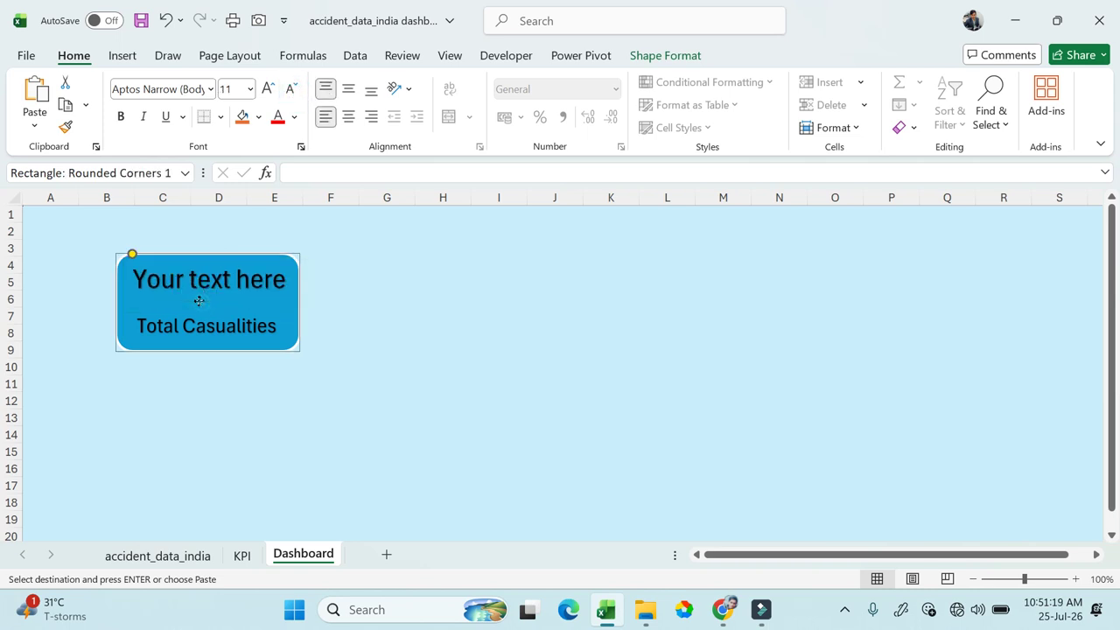
left_click(200, 280)
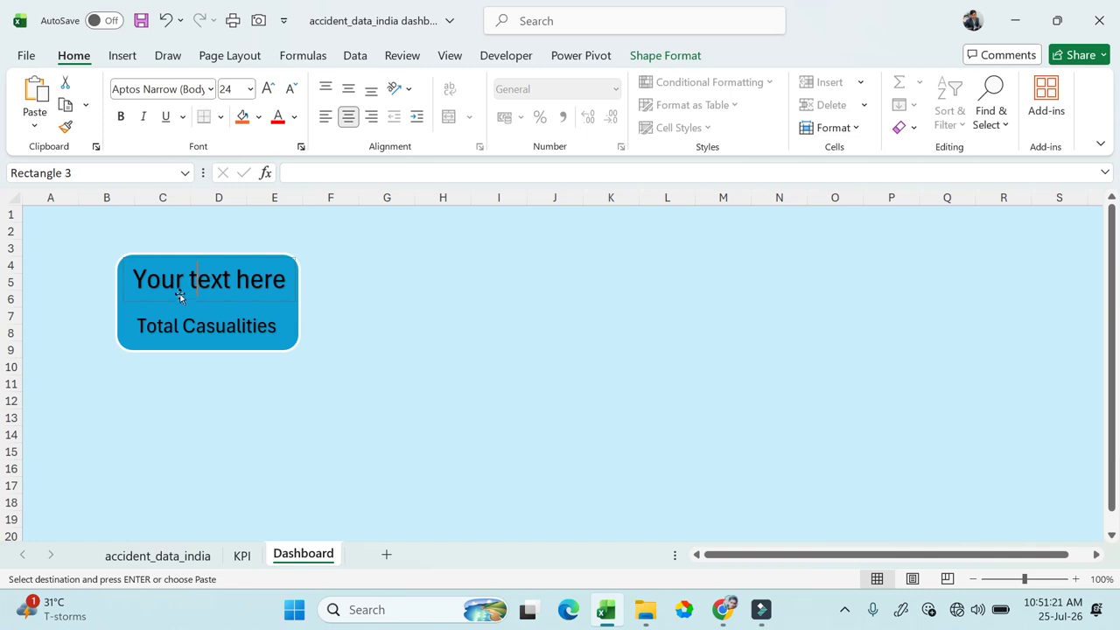
left_click_drag(178, 297, 173, 299)
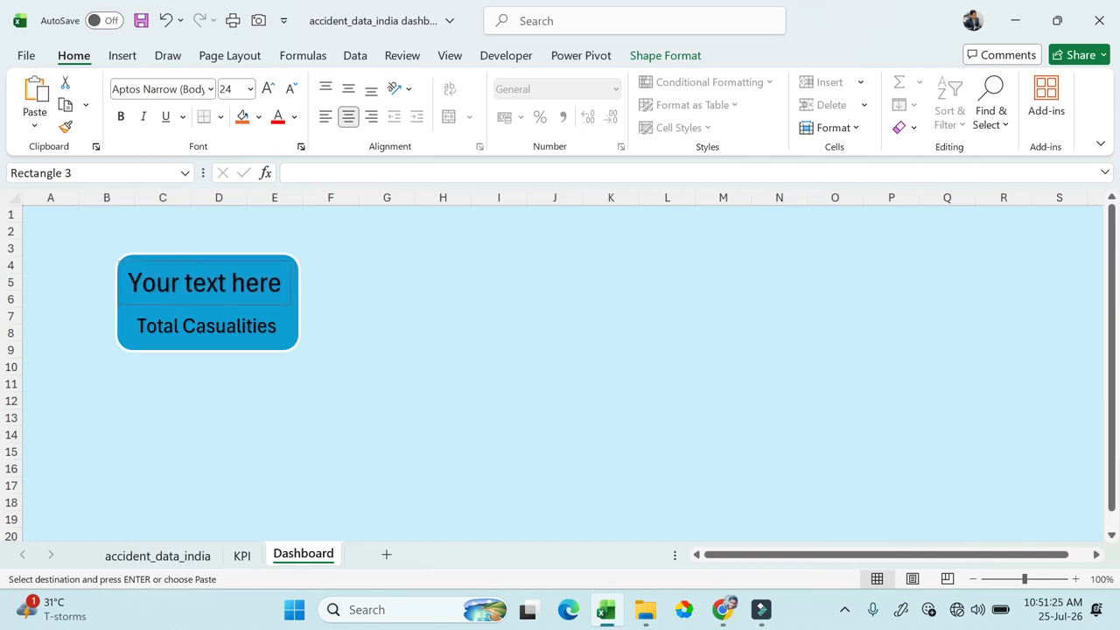
Step: Try to link the placeholder WordArt directly to the Total Casualities value in cell C37 of the KPI sheet
left_click(300, 172)
type("=")
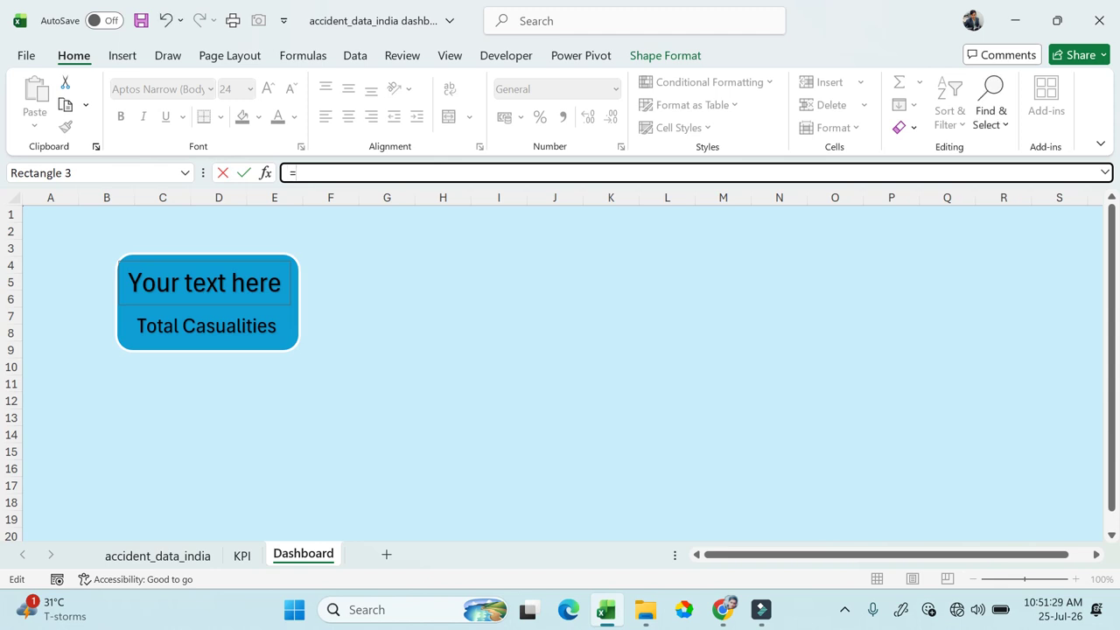
left_click(242, 556)
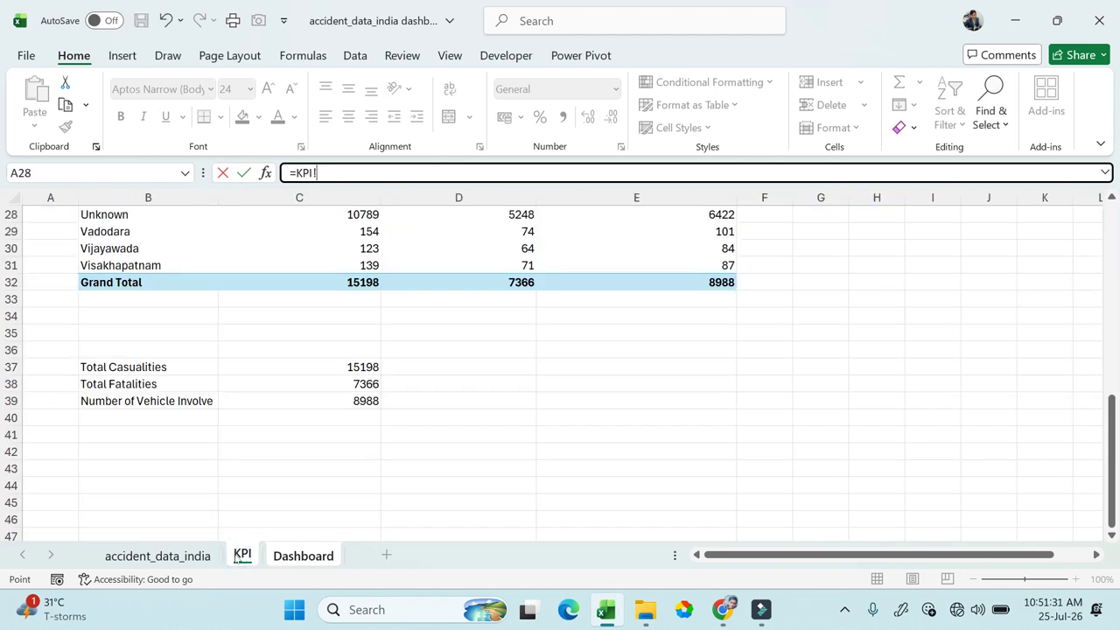
left_click(346, 367)
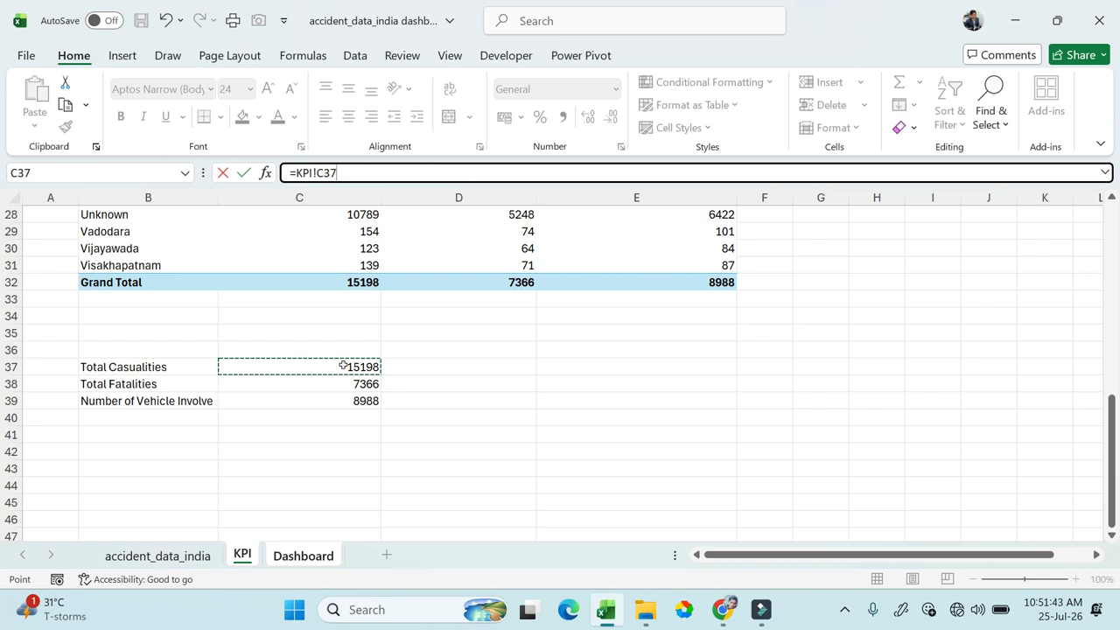
key("Return")
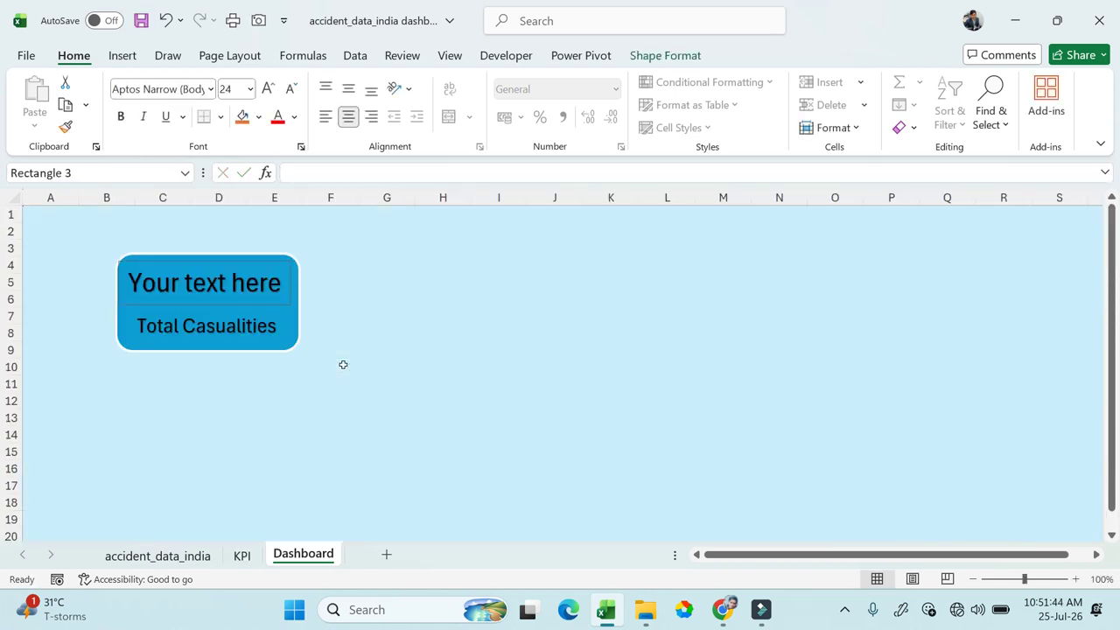
Step: Define the workbook-scoped name Total_Casualities for cell C37 on the KPI sheet
left_click(243, 555)
left_click(370, 371)
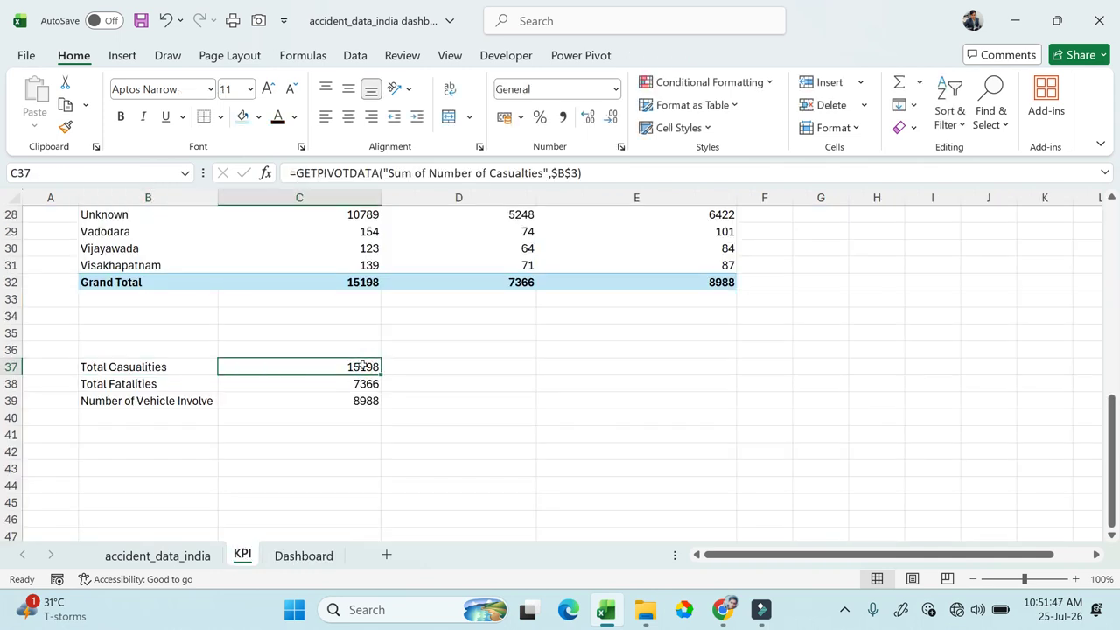
right_click(368, 369)
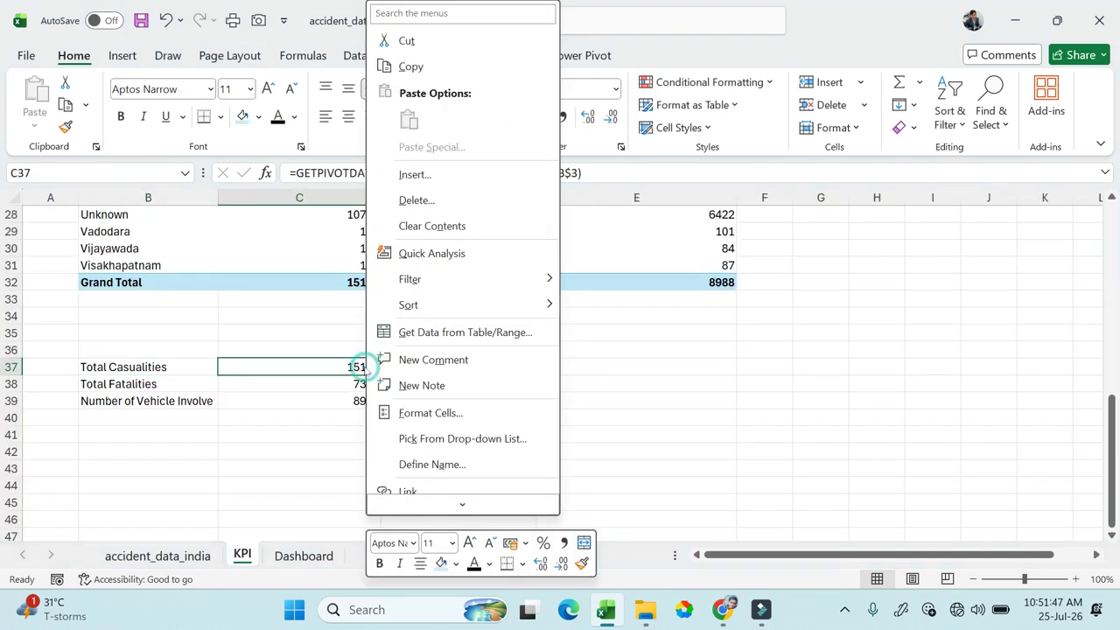
left_click(432, 464)
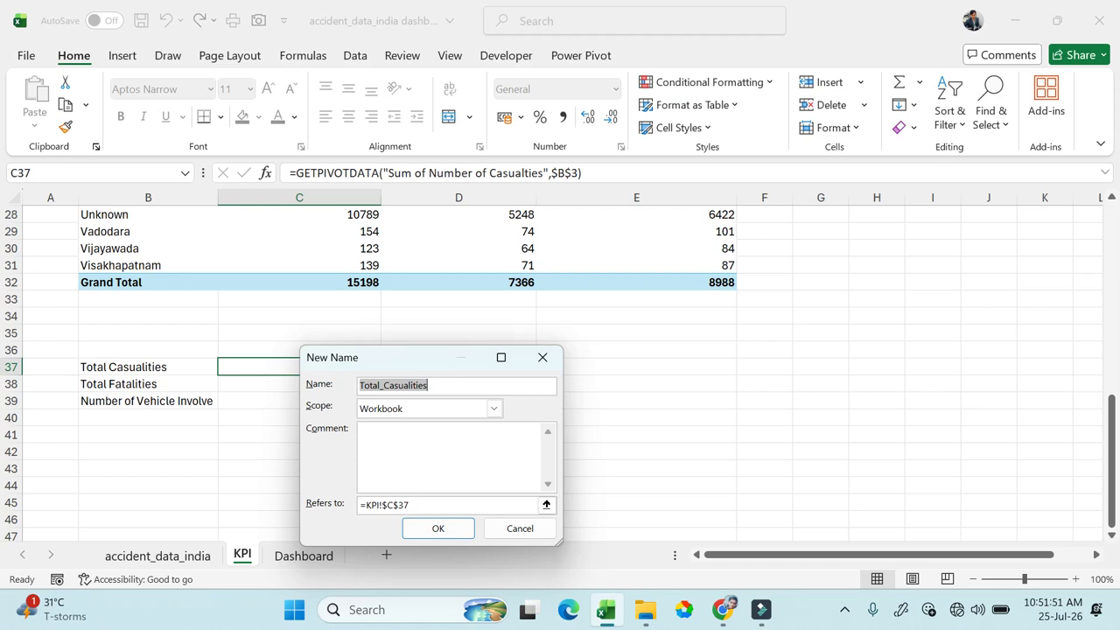
left_click(428, 385)
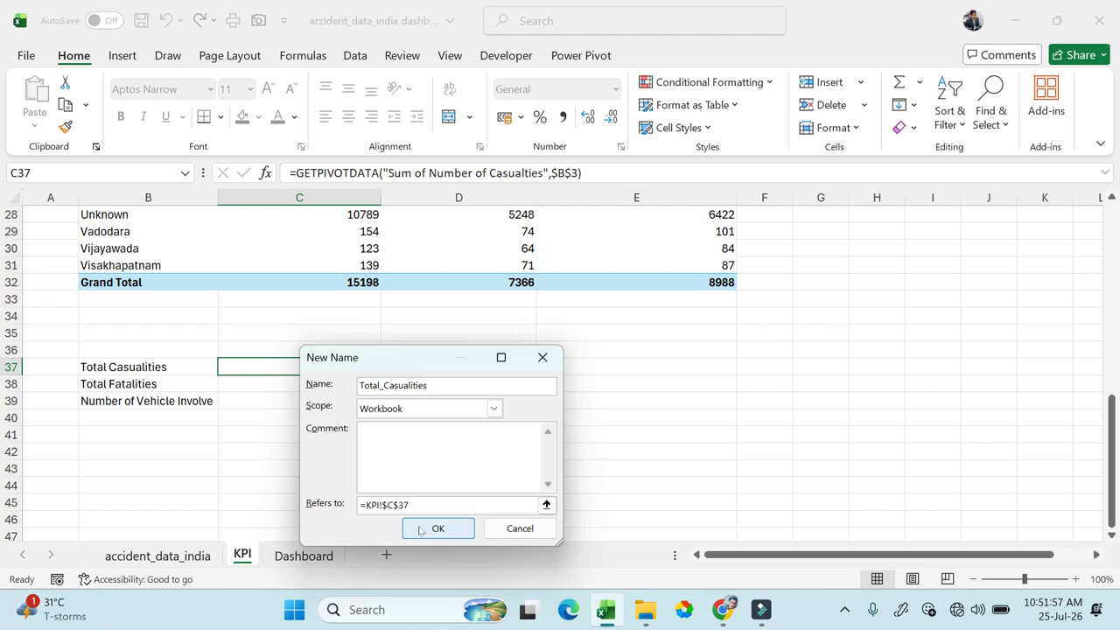
left_click(394, 505)
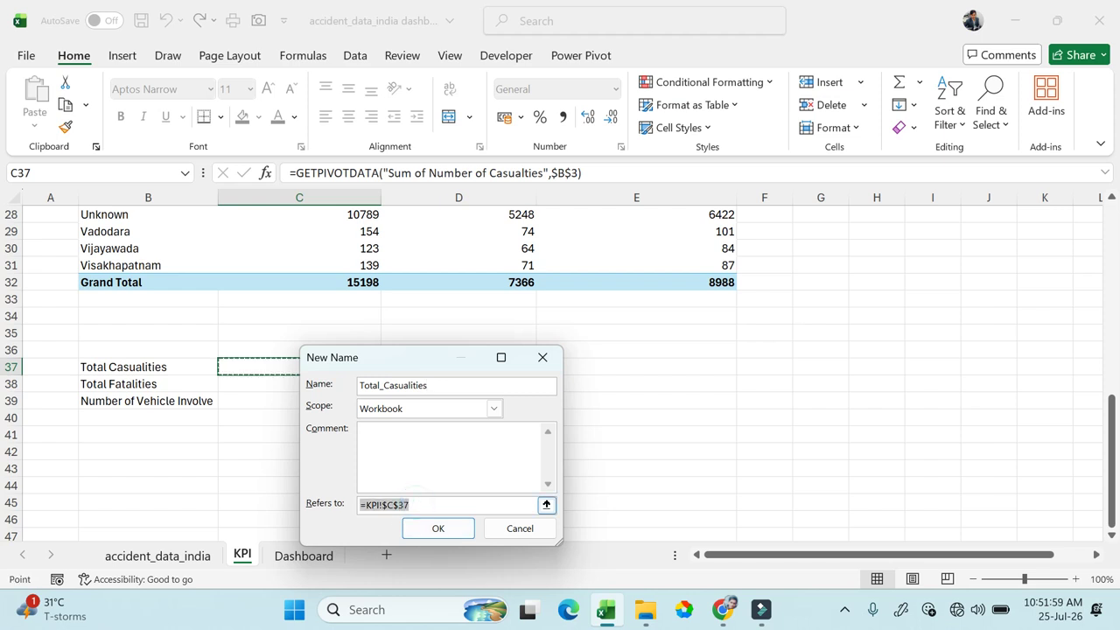
double_click(433, 385)
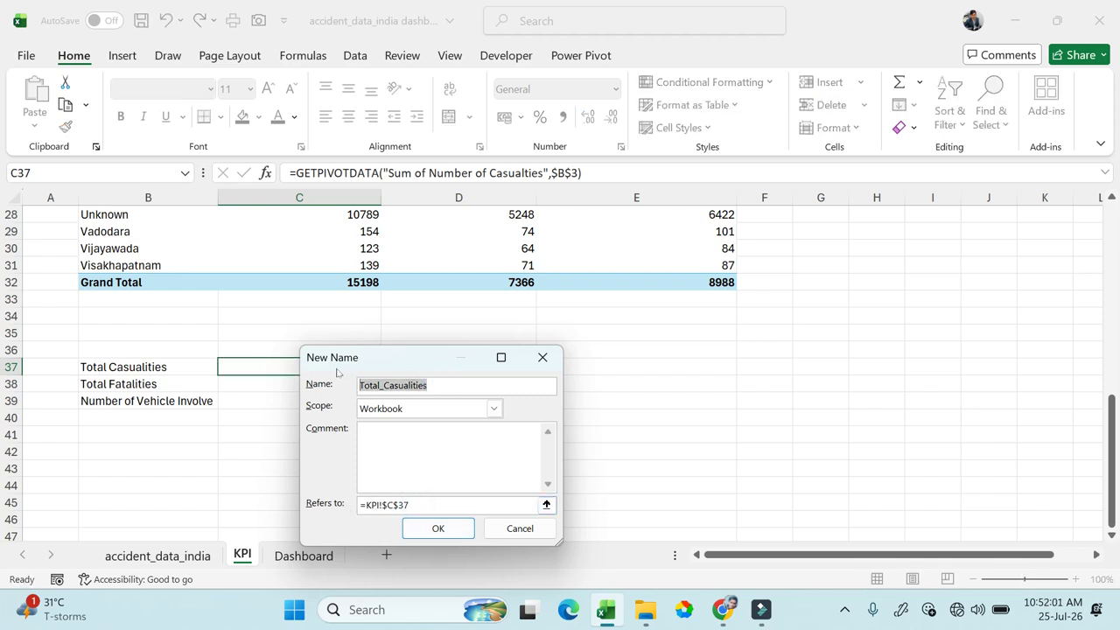
left_click(435, 385)
double_click(437, 385)
left_click(438, 528)
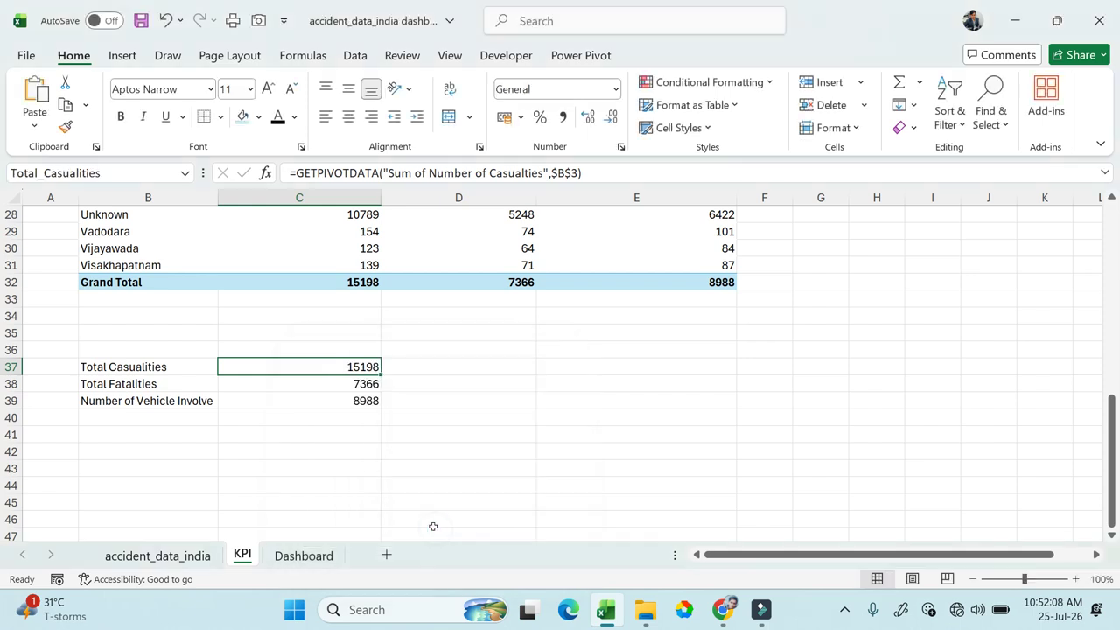
Step: Link the placeholder WordArt on the Dashboard sheet to the named cell with the formula =Total_Casualities
left_click(358, 383)
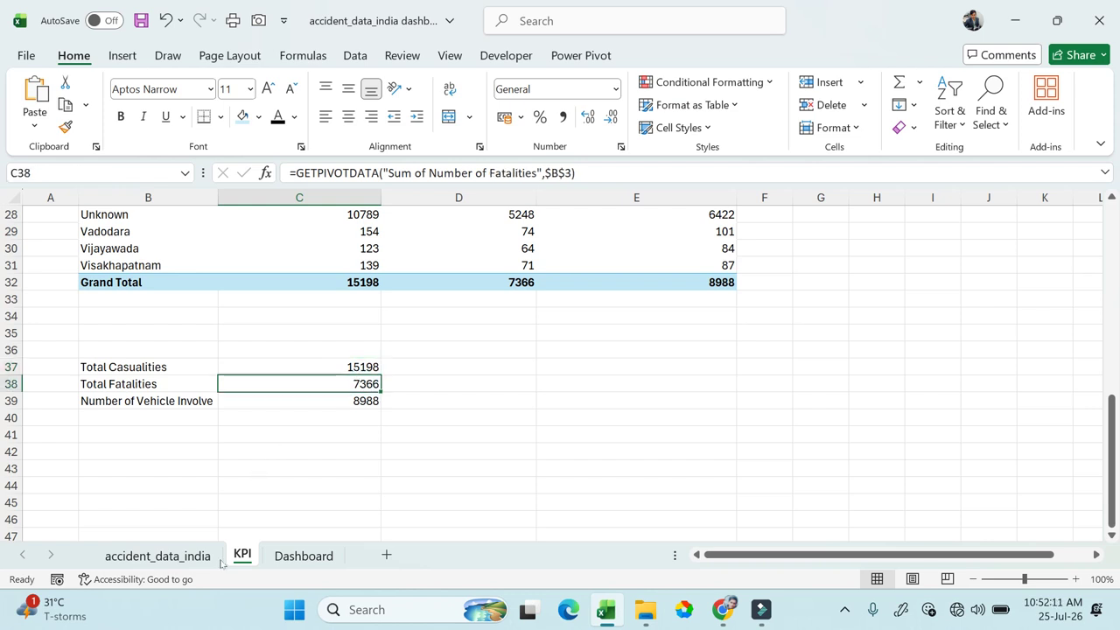
left_click(285, 557)
left_click(300, 174)
type("=")
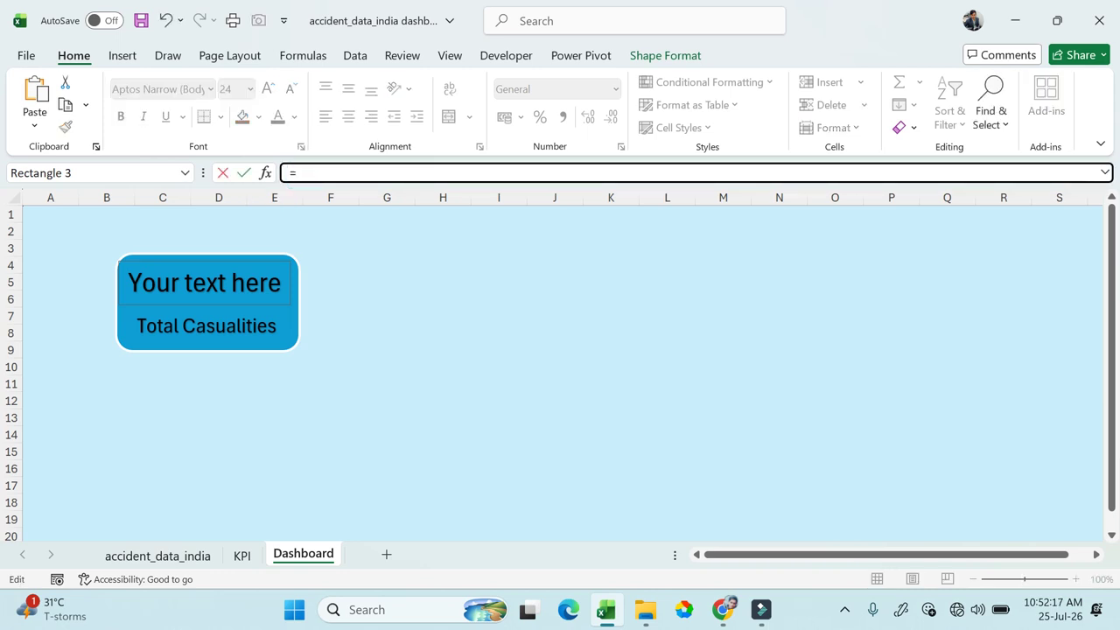
type("Total_Casualities")
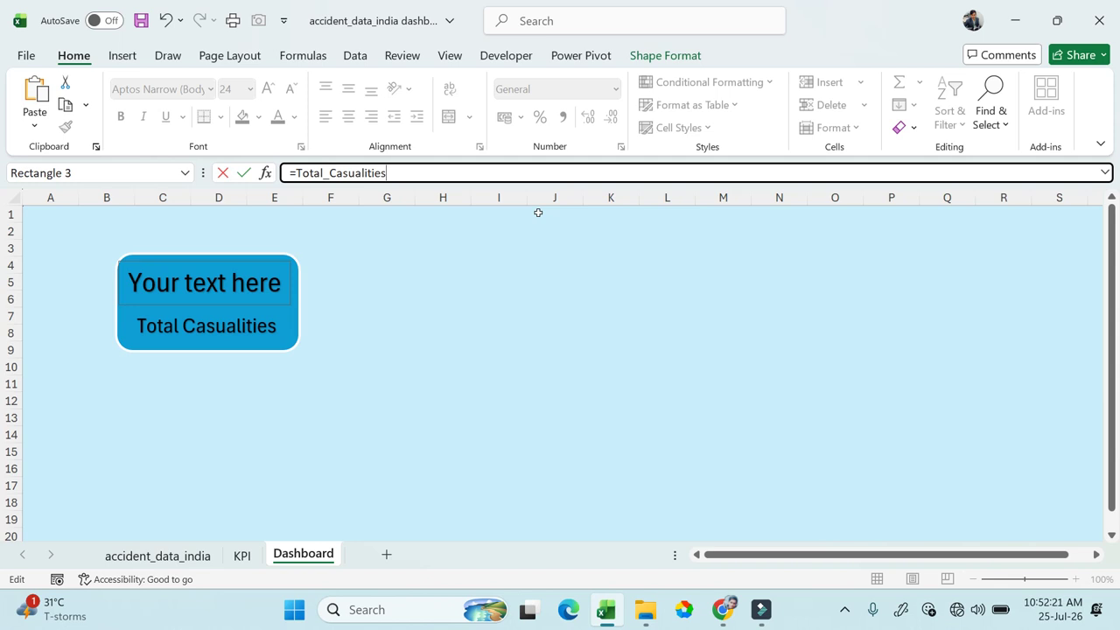
key("Return")
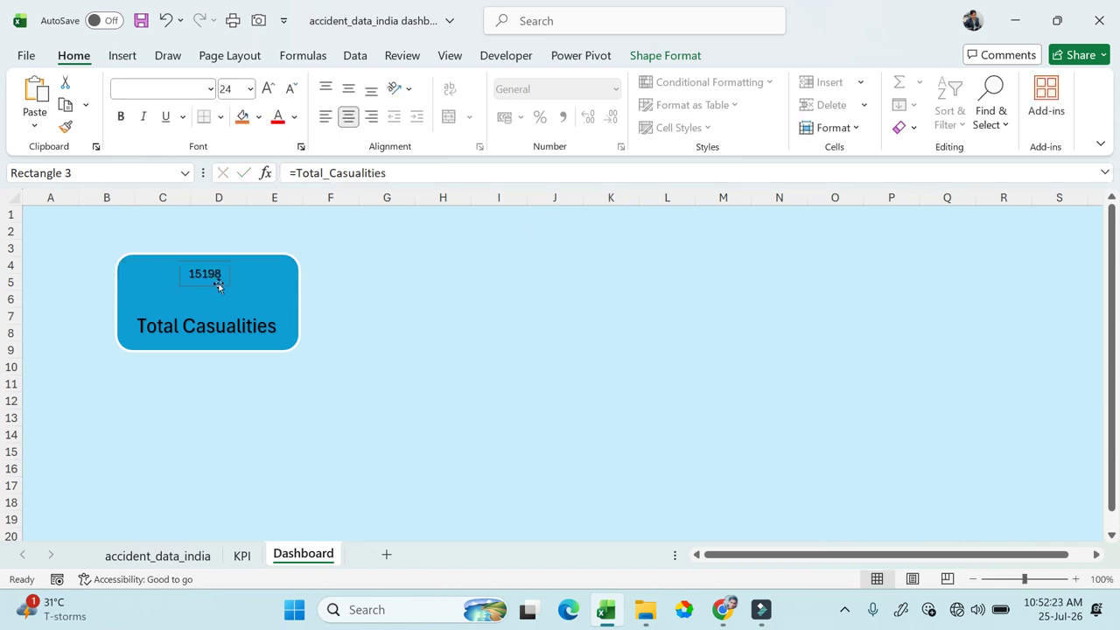
Step: Enlarge the linked casualties number to font size 32 and make it bold
left_click(268, 88)
left_click(268, 88)
left_click(268, 89)
left_click(268, 88)
left_click(268, 89)
left_click(267, 88)
left_click(268, 88)
left_click(268, 88)
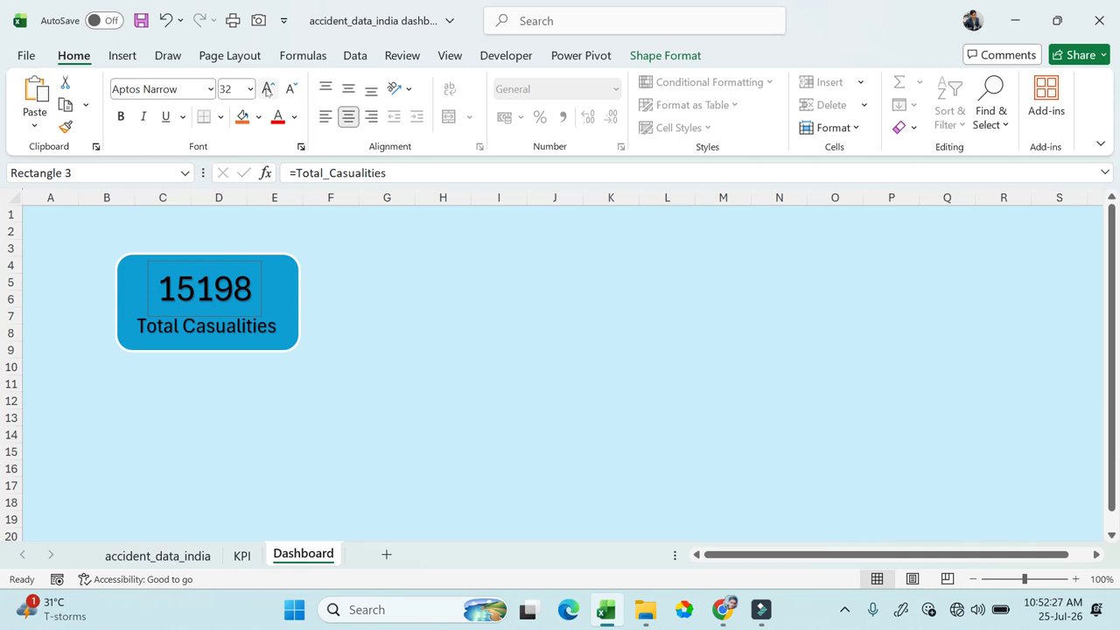
left_click(121, 120)
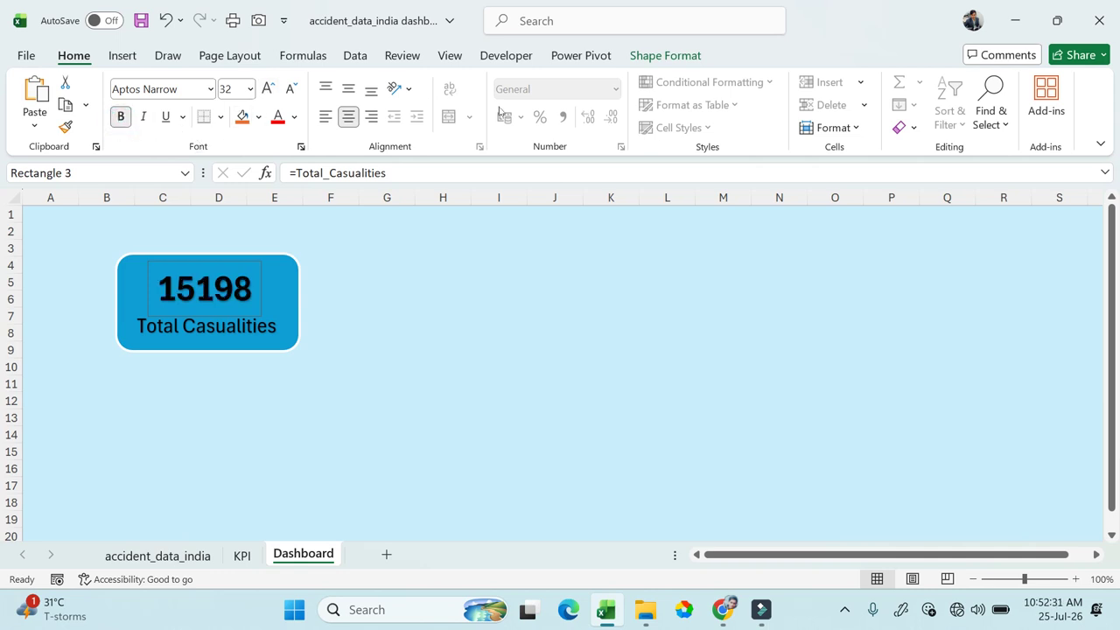
Step: Remove the text shadow from the linked casualties number by applying No Shadow
left_click(640, 55)
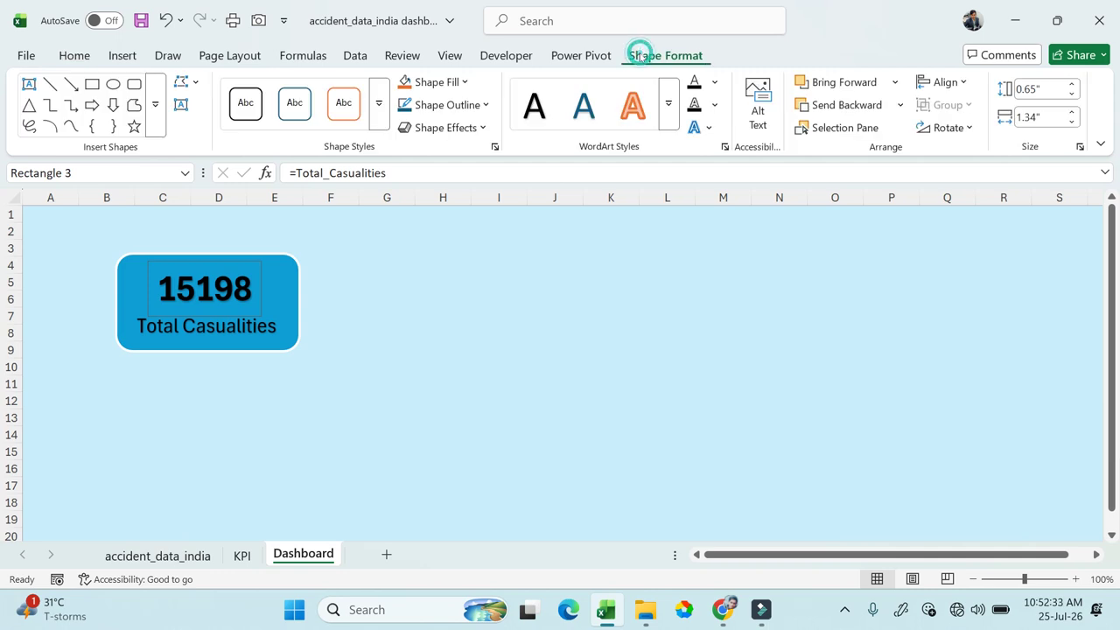
left_click(702, 128)
mouse_move(737, 158)
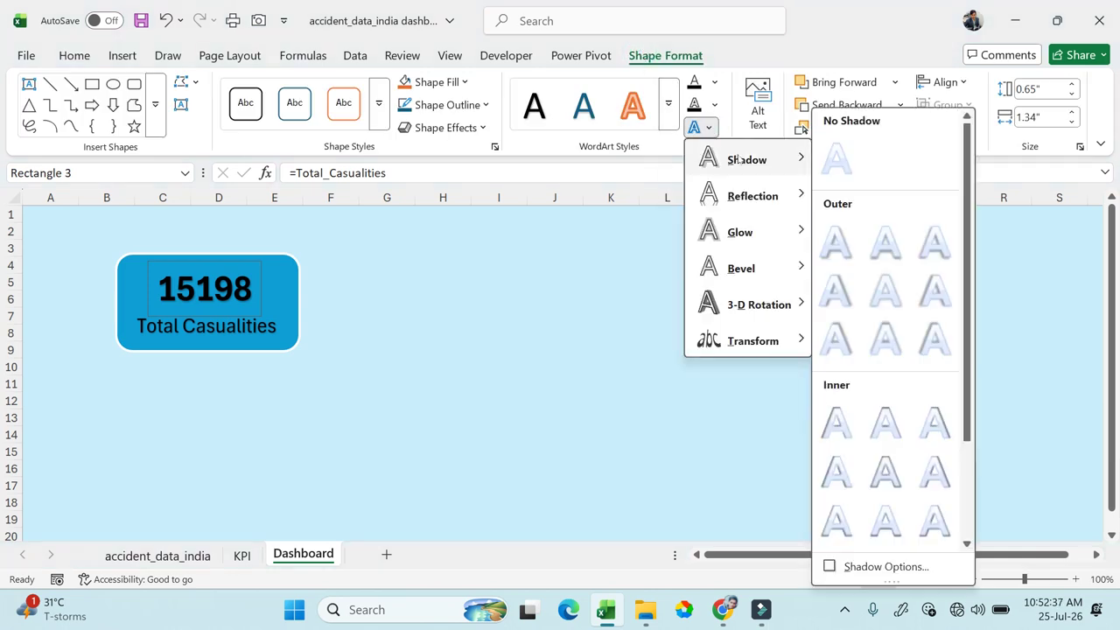
left_click(845, 162)
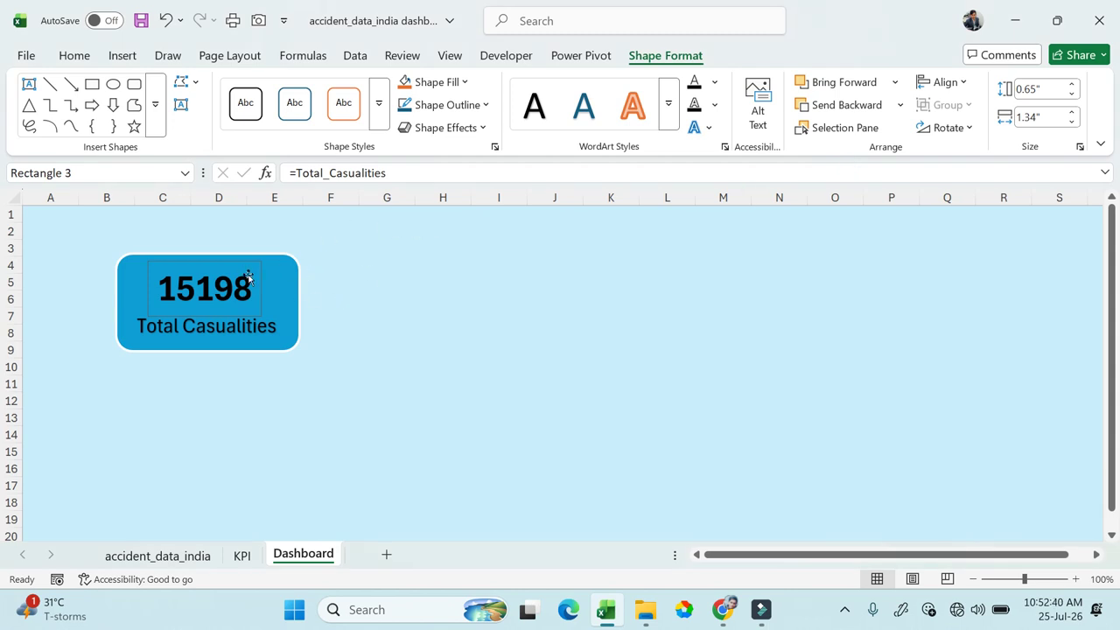
Step: Set the casualties number's text fill to the custom purple #570AC8
left_click(715, 81)
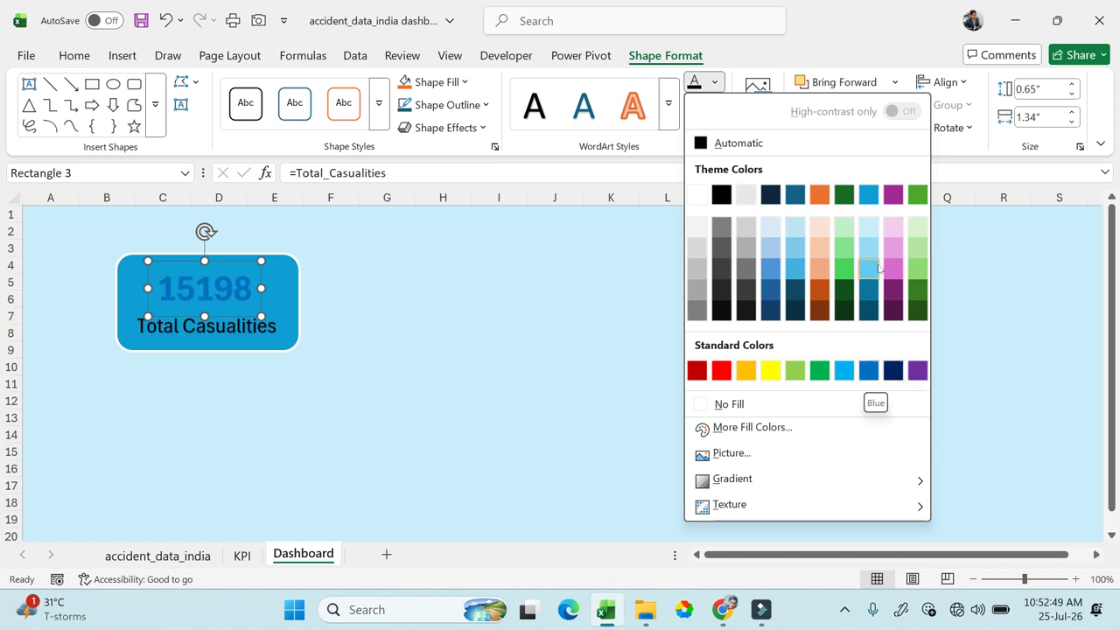
left_click(730, 428)
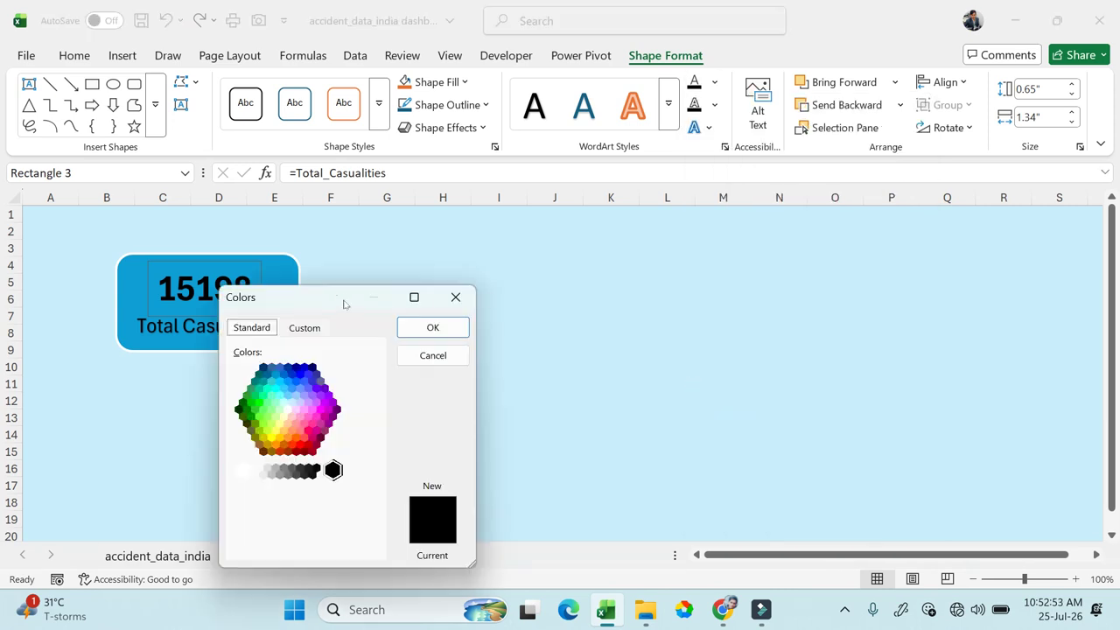
left_click_drag(344, 304, 486, 269)
left_click(446, 292)
left_click_drag(457, 347, 454, 338)
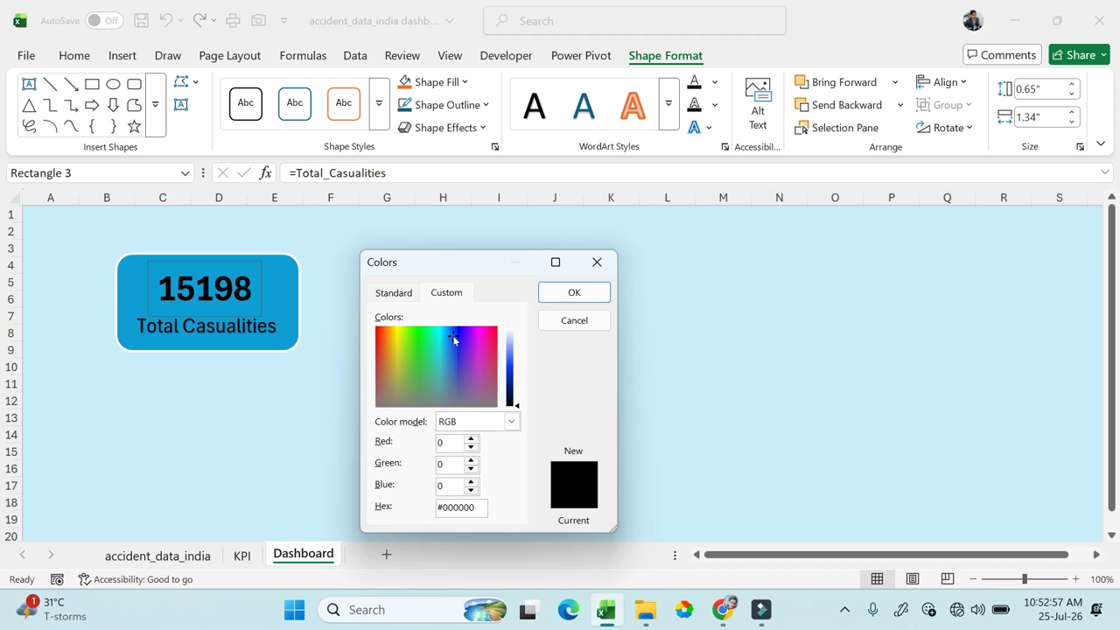
left_click_drag(516, 405, 513, 376)
left_click_drag(455, 339, 465, 338)
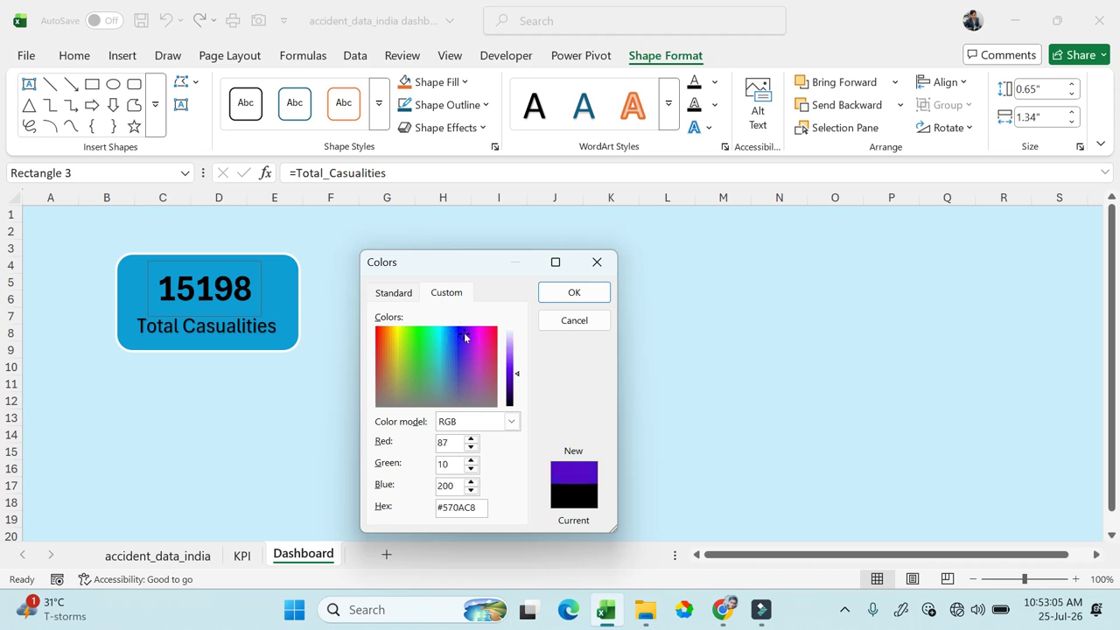
left_click(555, 291)
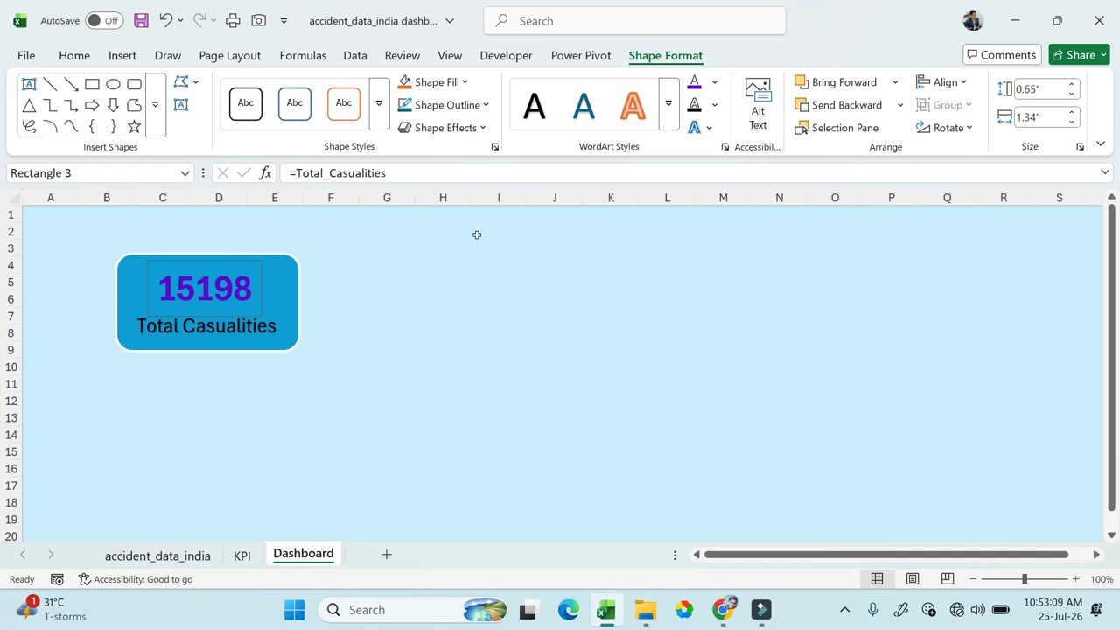
Step: Recolor the casualties number with the darkest shade of the theme's bright blue
left_click(715, 83)
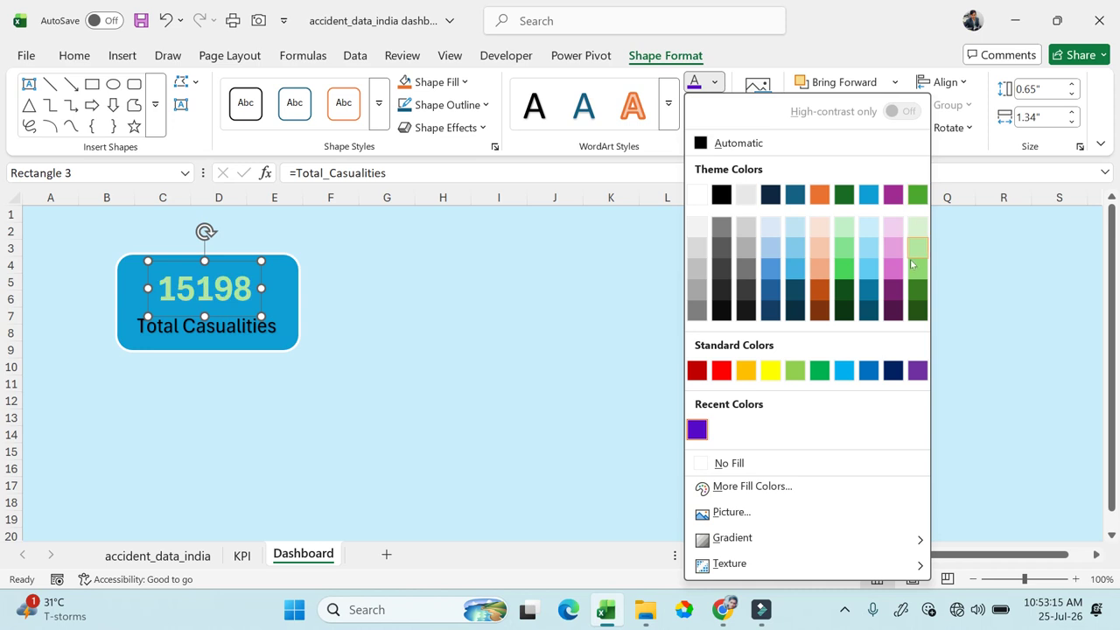
left_click(873, 313)
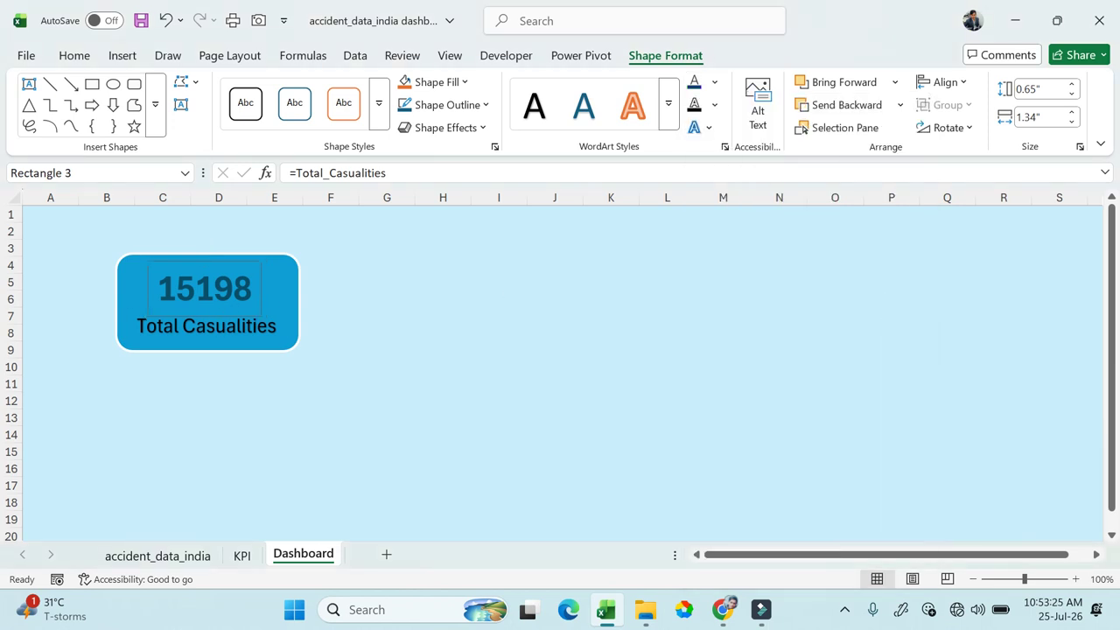
Step: Apply the same dark blue text fill to the Total Casualities label and remove its text shadow
left_click(220, 325)
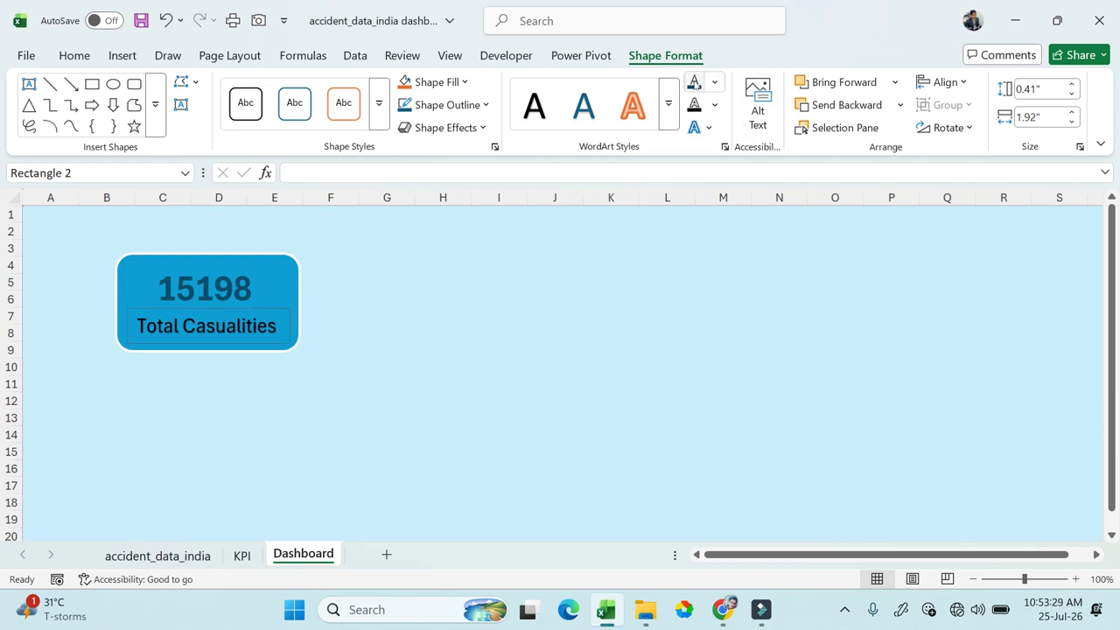
left_click(701, 128)
mouse_move(746, 166)
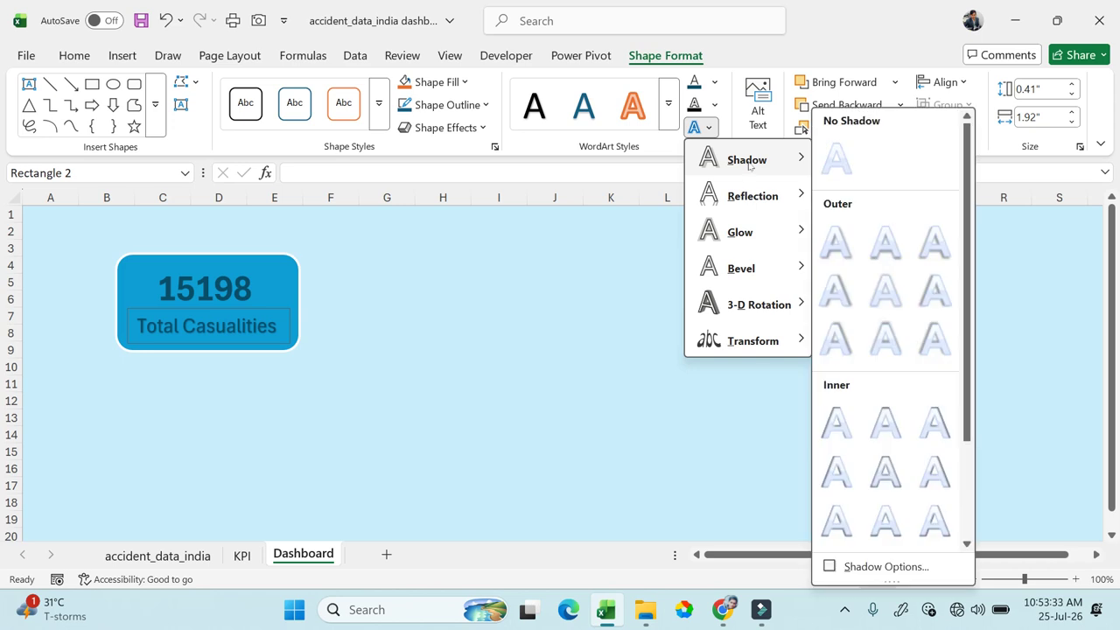
left_click(850, 164)
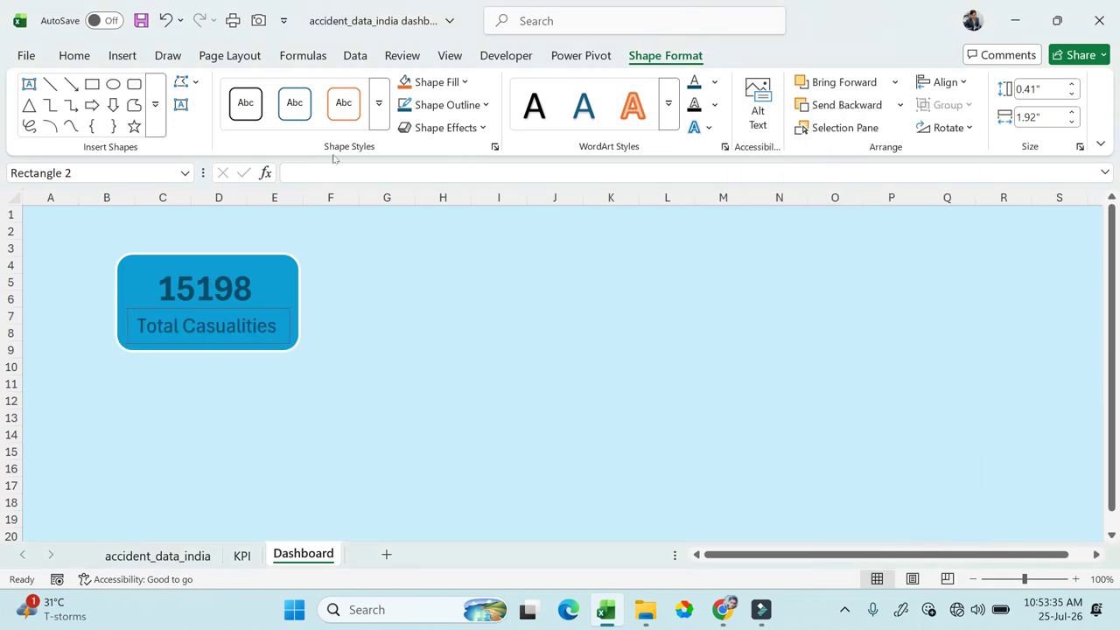
Step: Make the Total Casualities label bold and deselect it
left_click(74, 55)
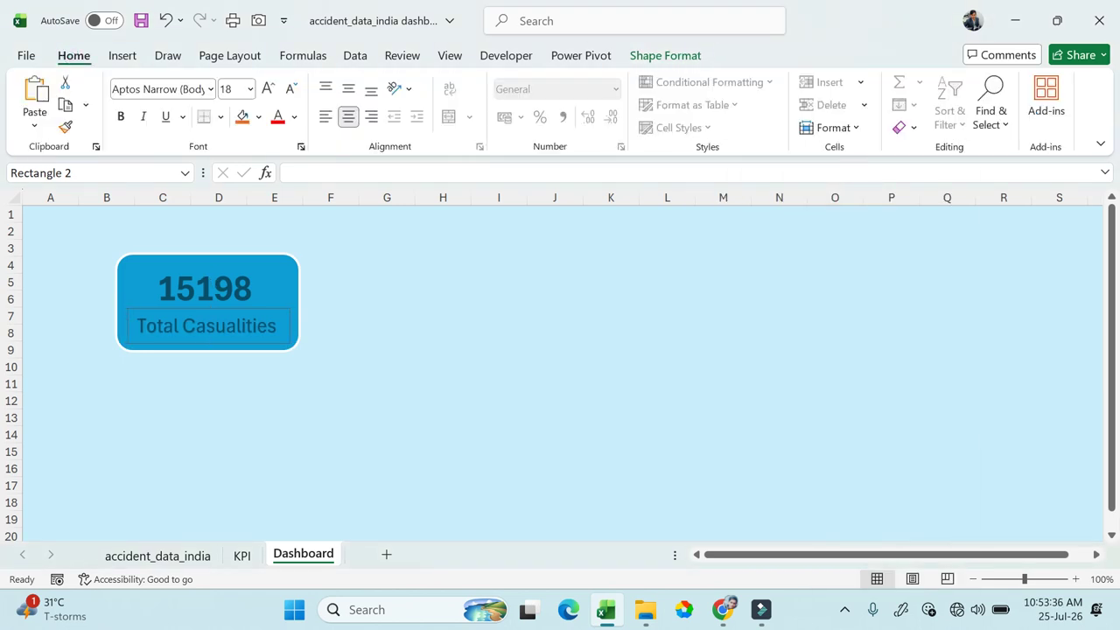
left_click(121, 118)
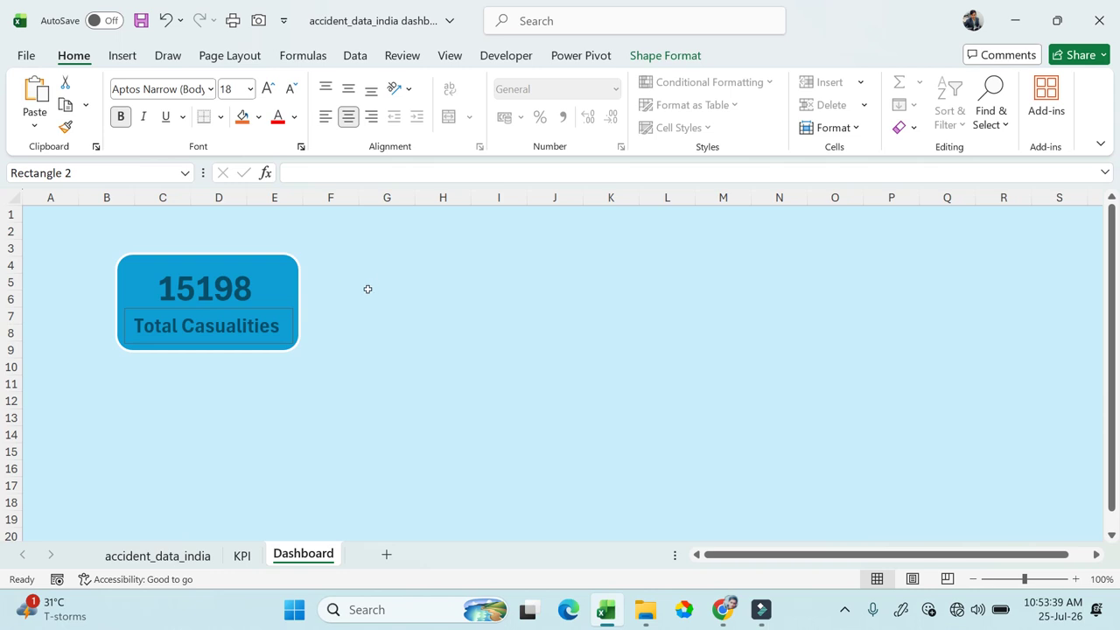
left_click(336, 297)
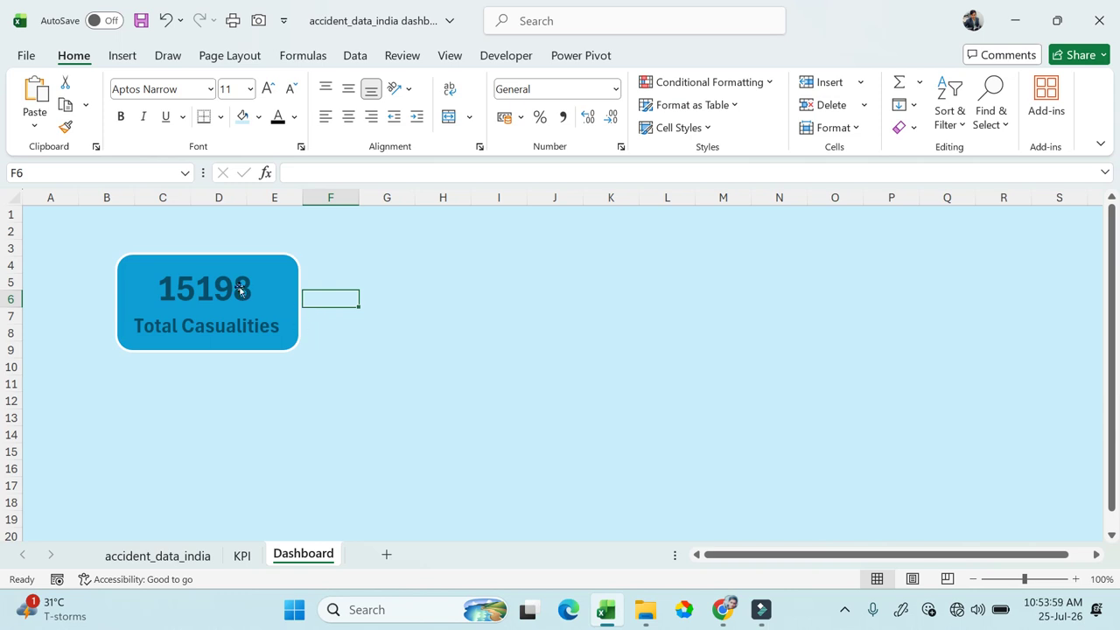
Step: Group the blue rounded rectangle, the casualties number and the Total Casualities label into one card
left_click(288, 298)
mouse_move(289, 301)
left_mouse_down()
mouse_move(301, 296)
mouse_move(290, 299)
left_mouse_up()
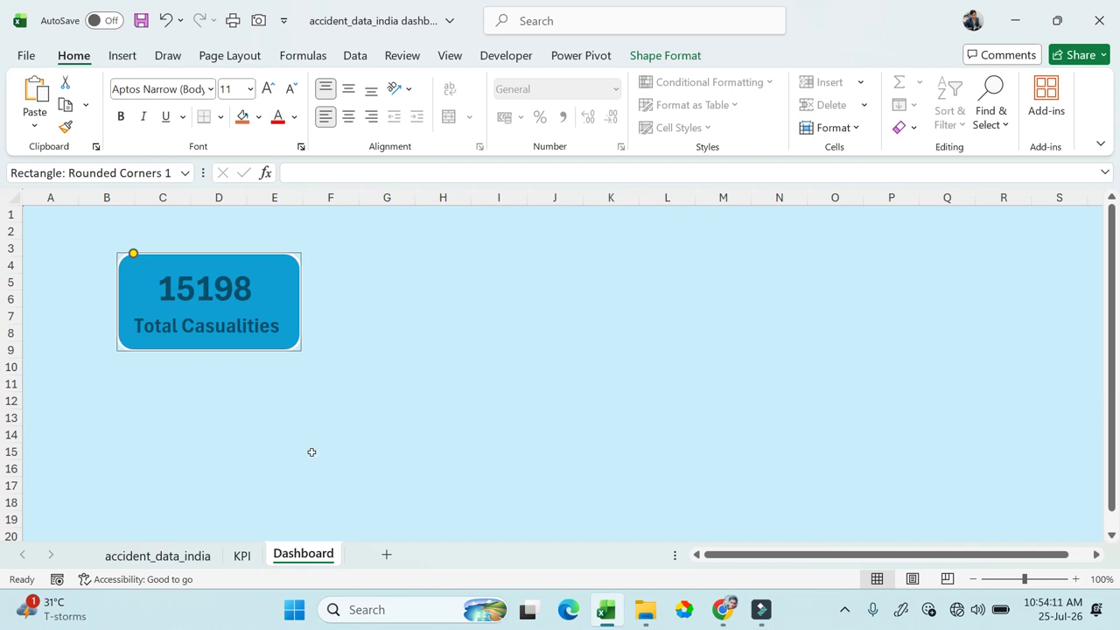
left_click(236, 328)
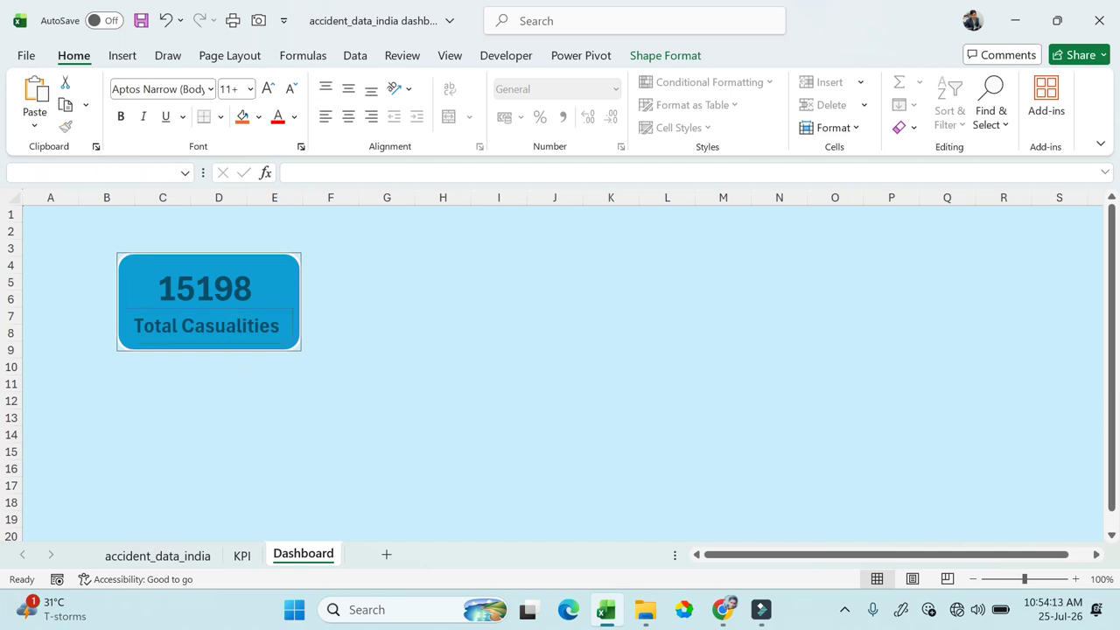
left_click(218, 288, "shift")
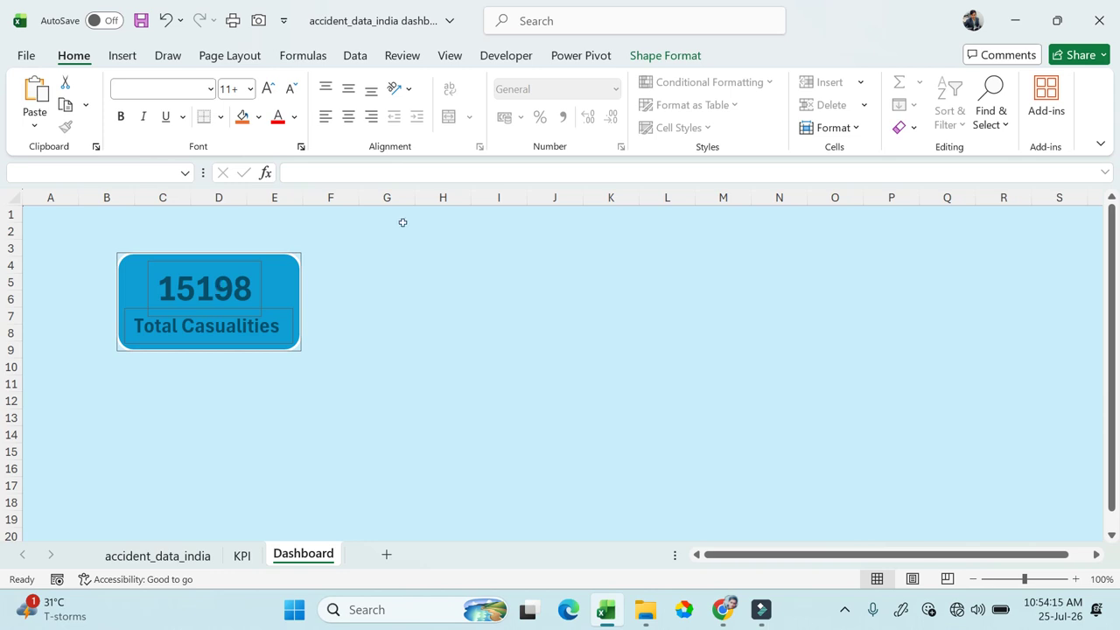
left_click(665, 55)
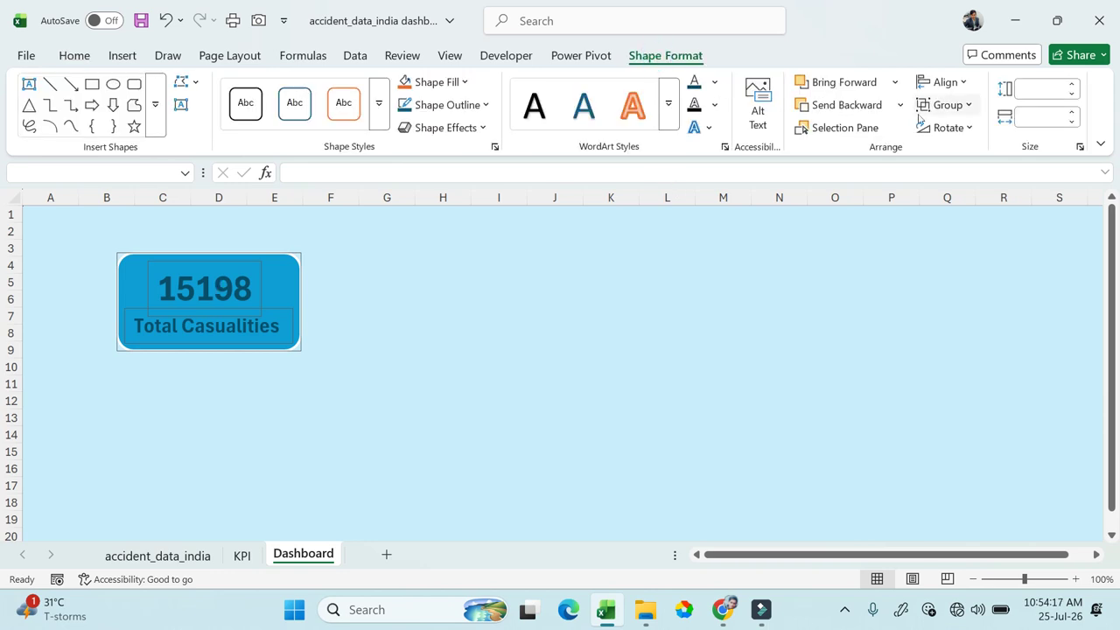
left_click(969, 105)
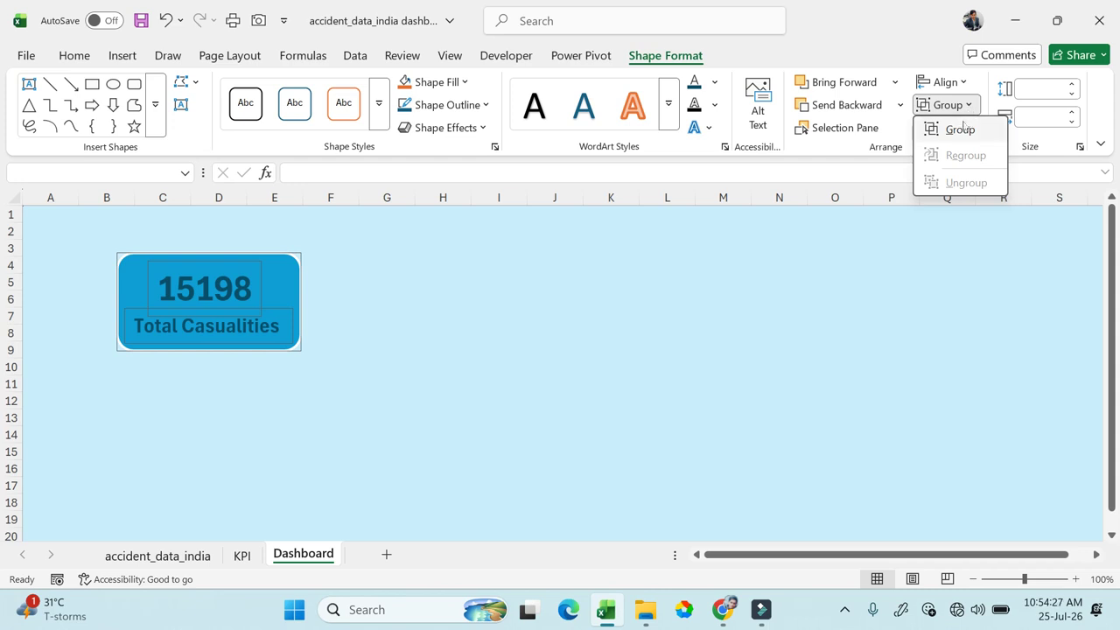
left_click(963, 128)
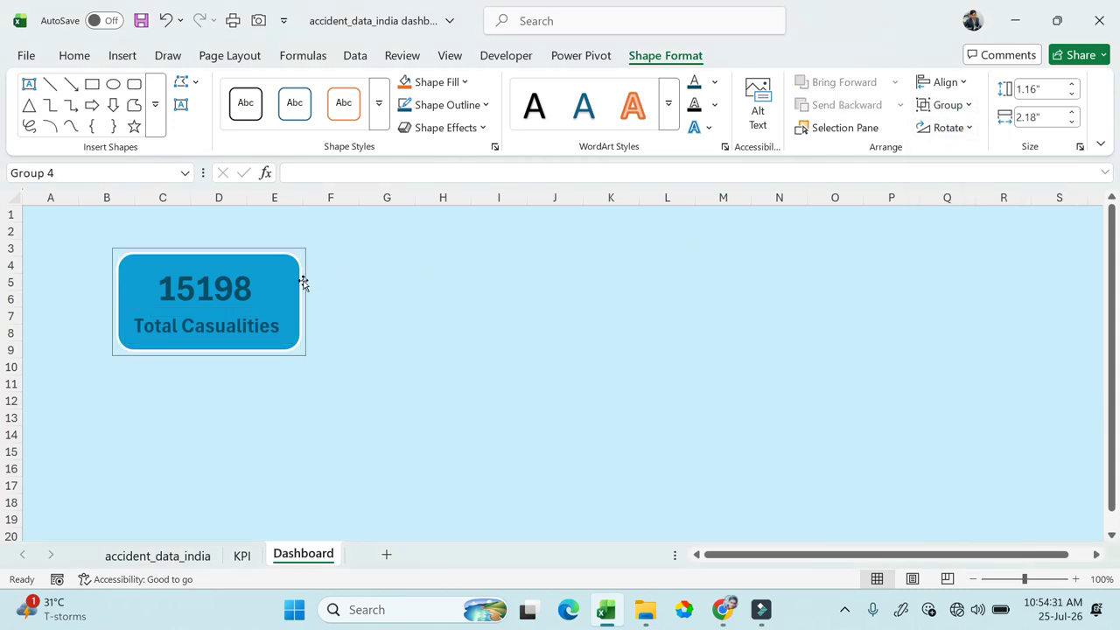
Step: Shift the grouped card slightly up and right, and place three copies of it in a row beside it
mouse_move(288, 285)
left_mouse_down()
mouse_move(324, 330)
mouse_move(275, 268)
mouse_move(234, 265)
mouse_move(299, 275)
left_mouse_up()
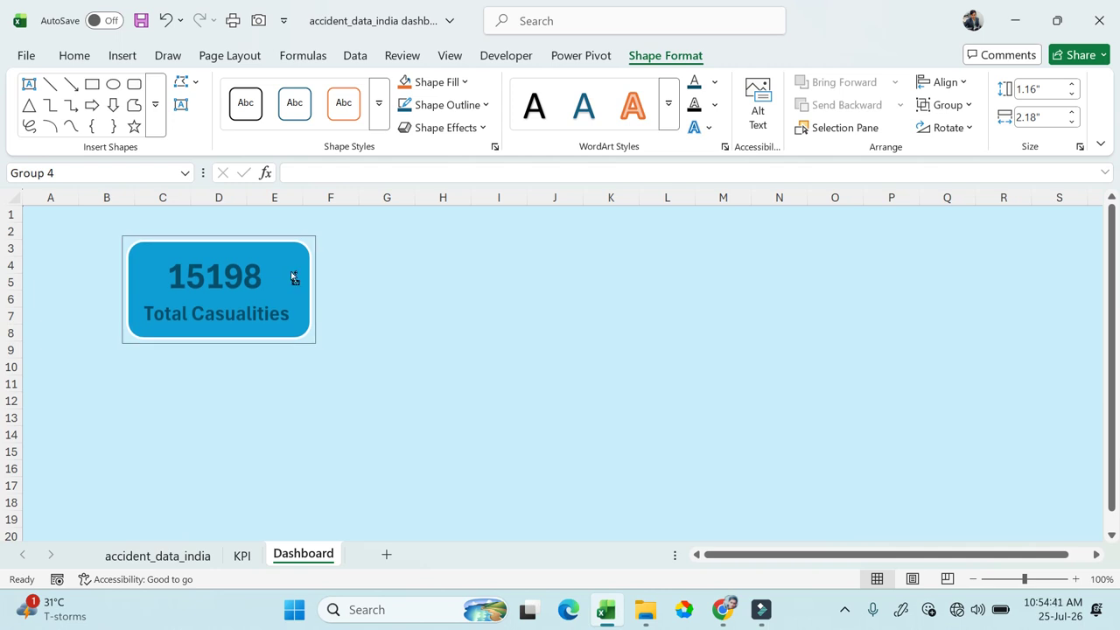
left_click_drag(293, 278, 898, 274)
left_click(583, 385)
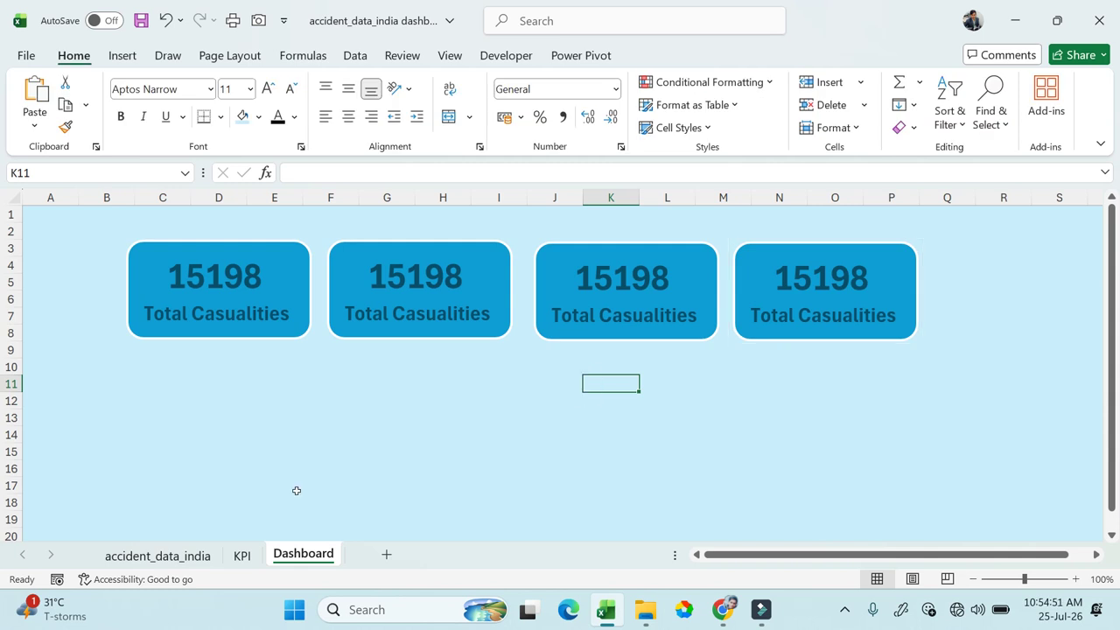
Step: Copy the Total Fatalities label from the KPI sheet and paste it as text only over the second card's label on the Dashboard
left_click(242, 557)
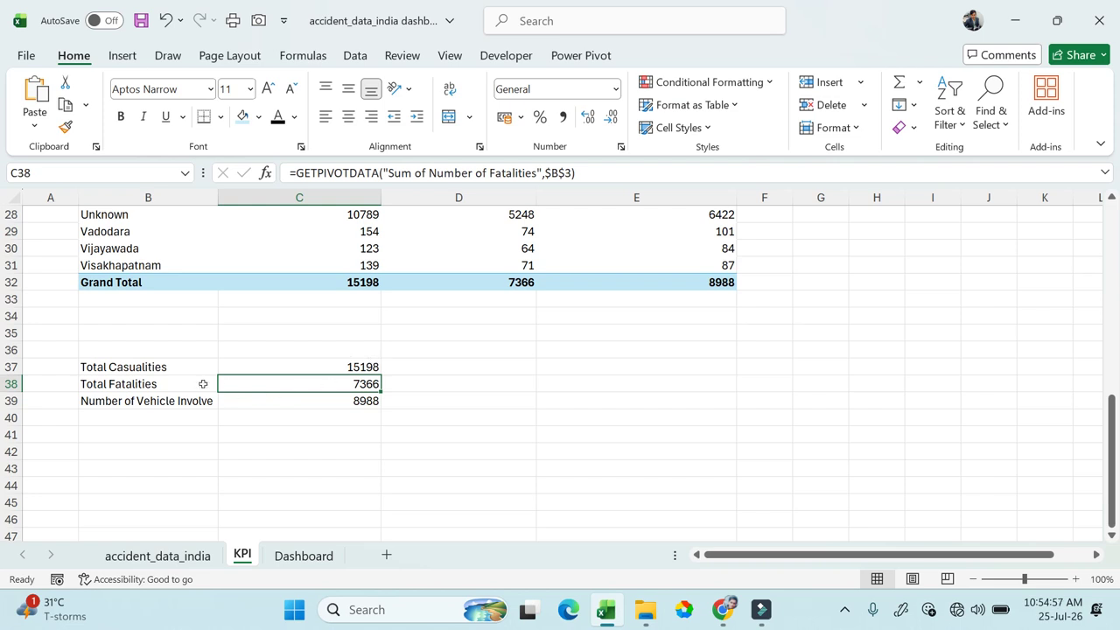
left_click(170, 384)
key("ctrl+c")
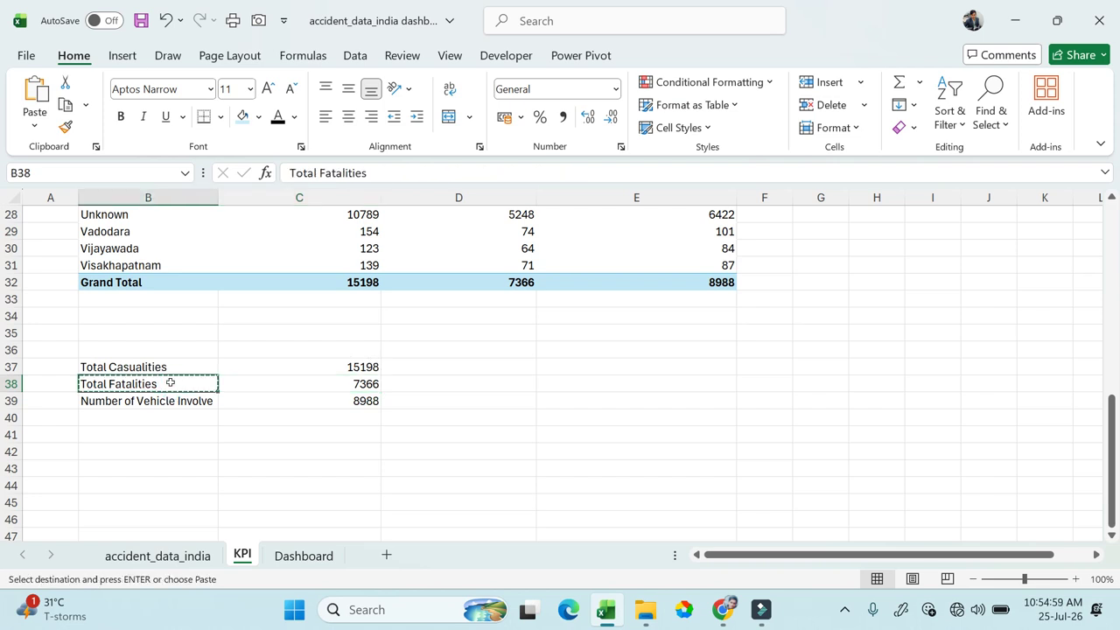
left_click(298, 556)
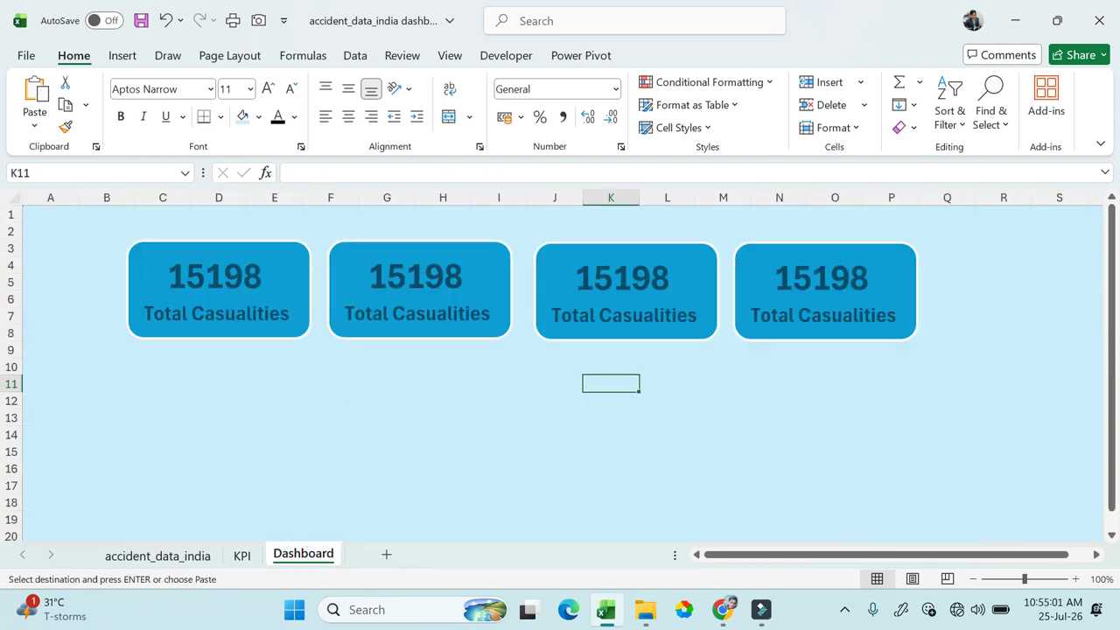
left_click(369, 318)
triple_click(367, 320)
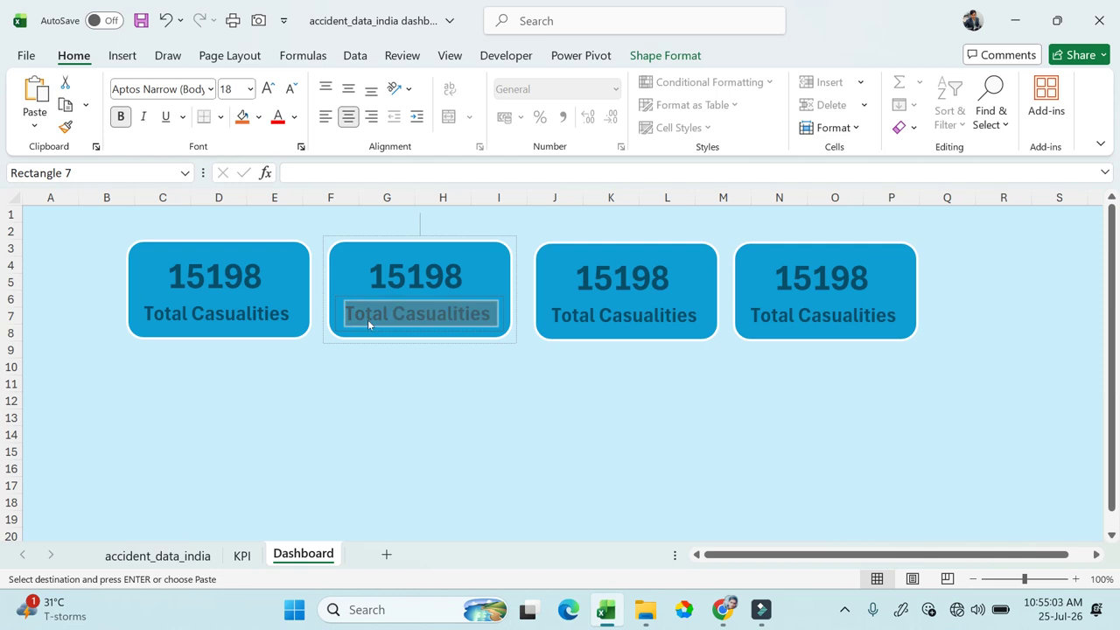
left_click(35, 124)
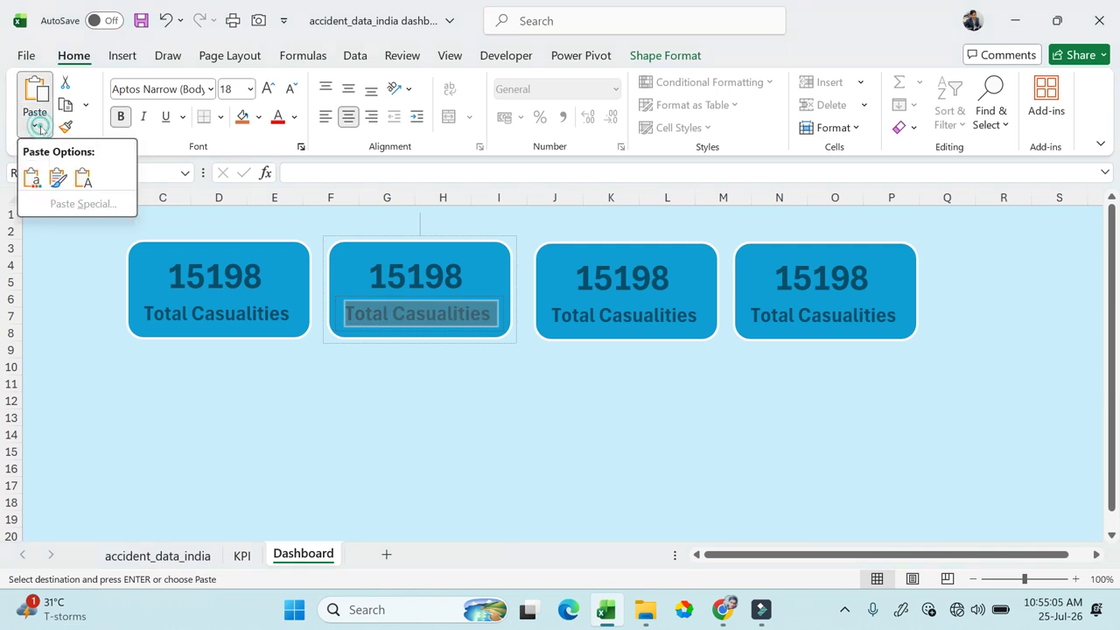
left_click(83, 178)
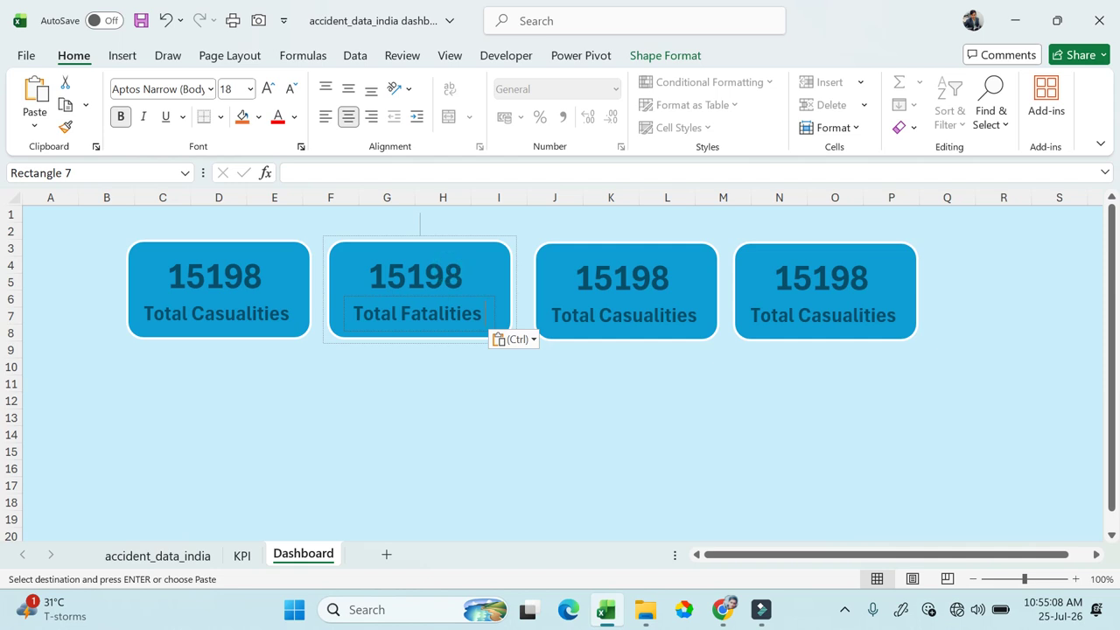
left_click(408, 366)
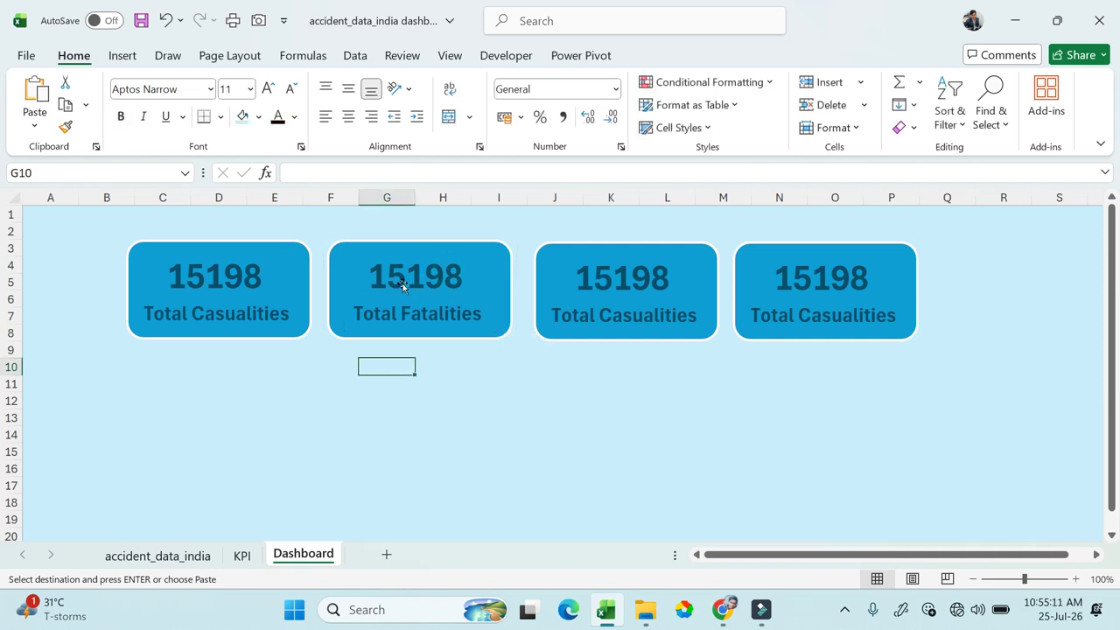
Step: Define the workbook name Total_Fatalities for cell C38 on the KPI sheet
left_click(402, 285)
left_click(402, 284)
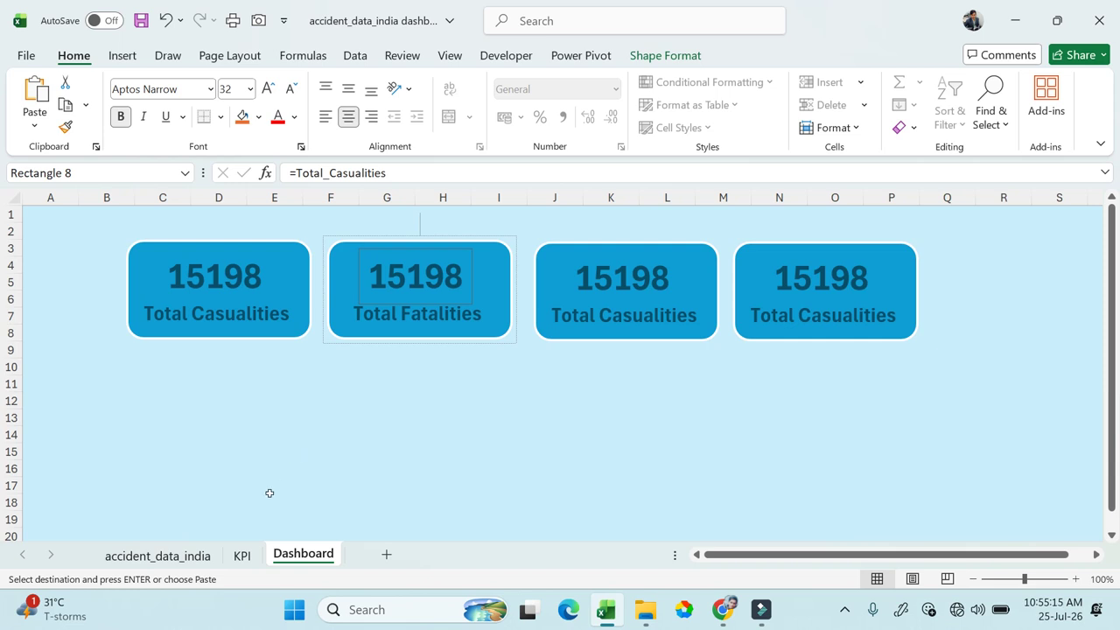
left_click(241, 556)
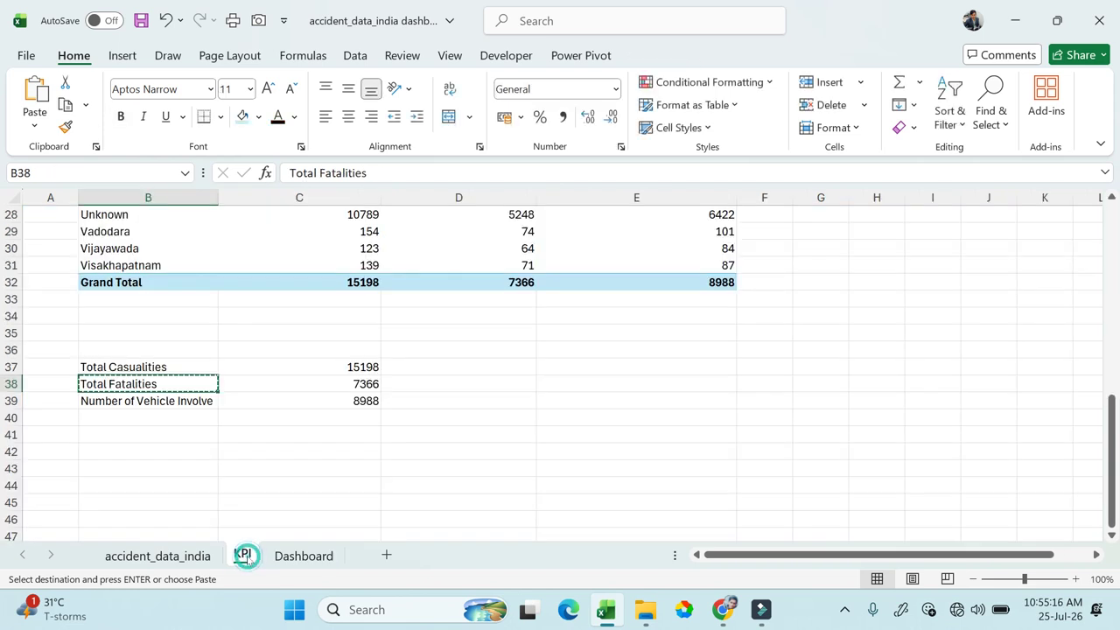
left_click(332, 382)
right_click(334, 383)
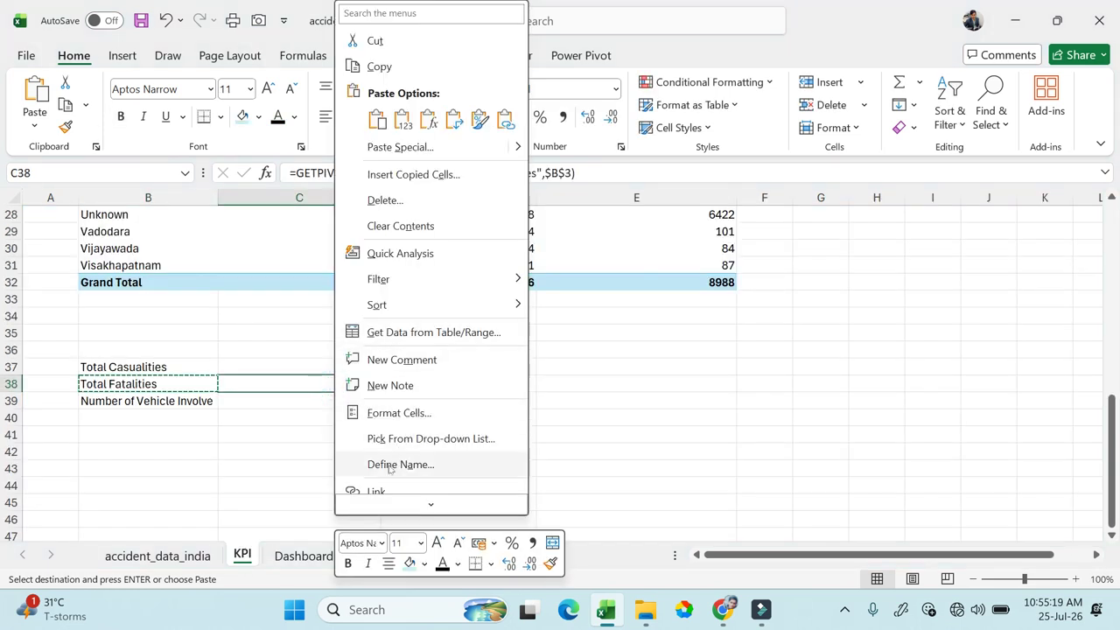
left_click(435, 465)
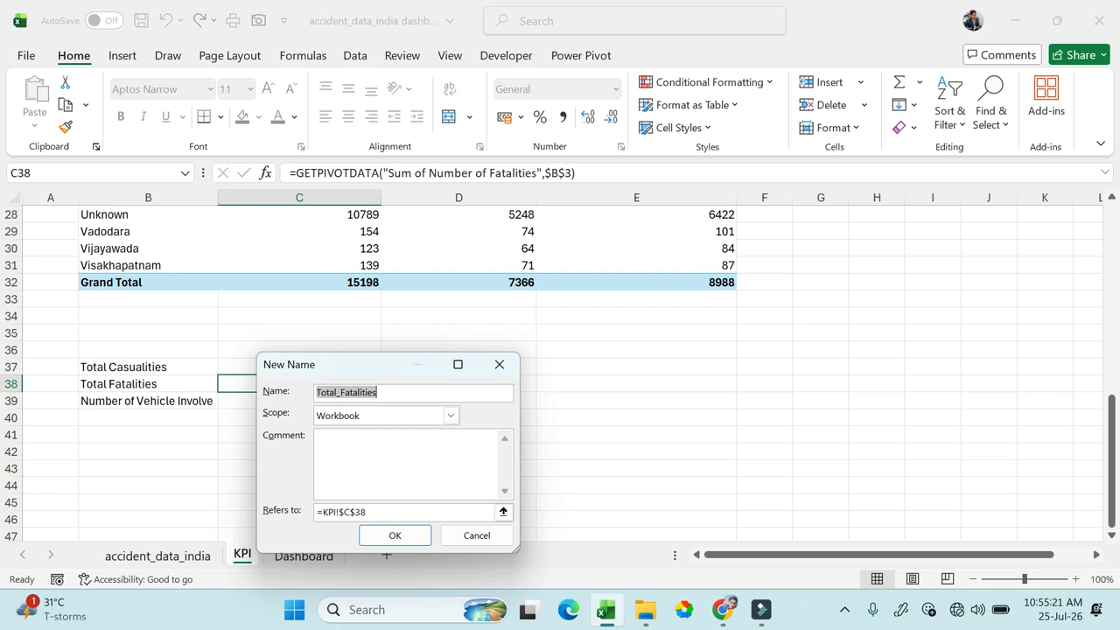
left_click(393, 529)
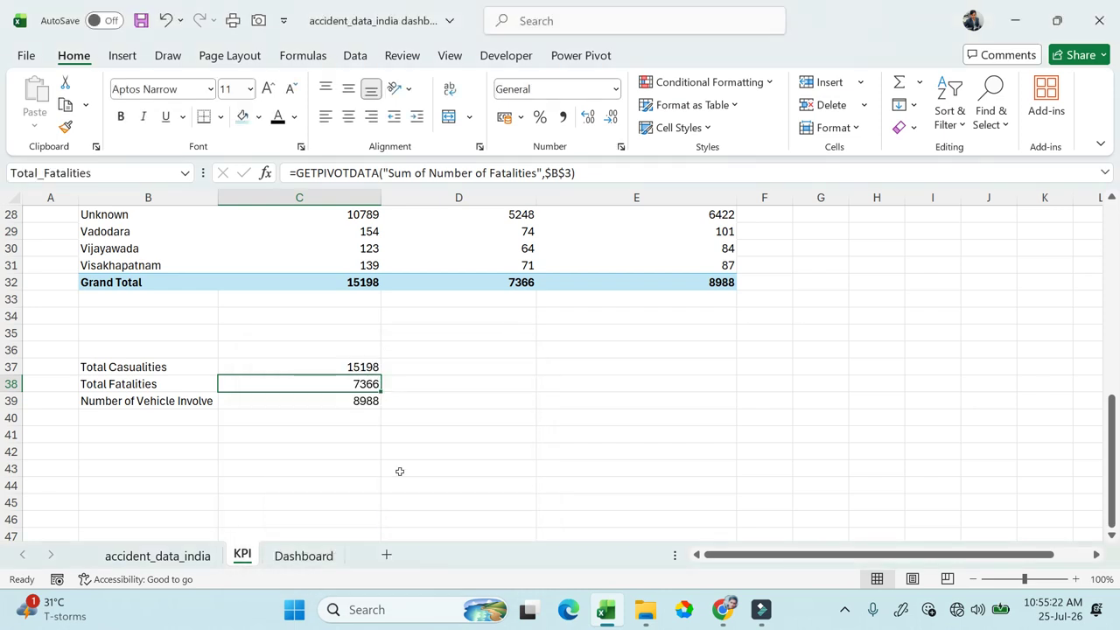
Step: Define the workbook name Number_of_Vehicle_Involve for cell C39 on the KPI sheet
left_click(365, 400)
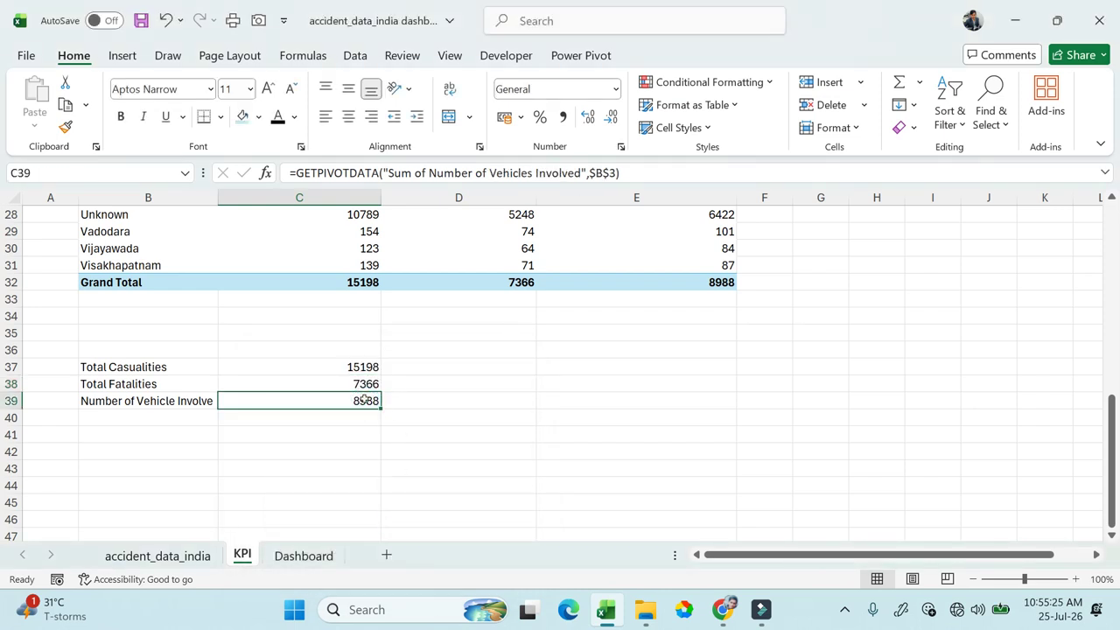
right_click(364, 400)
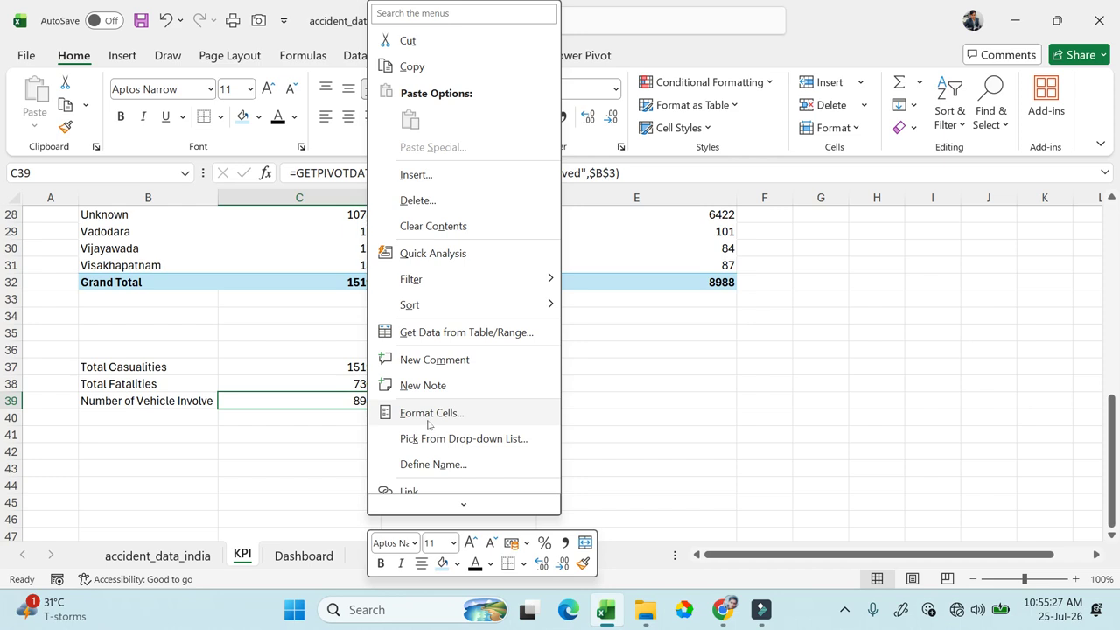
left_click(412, 464)
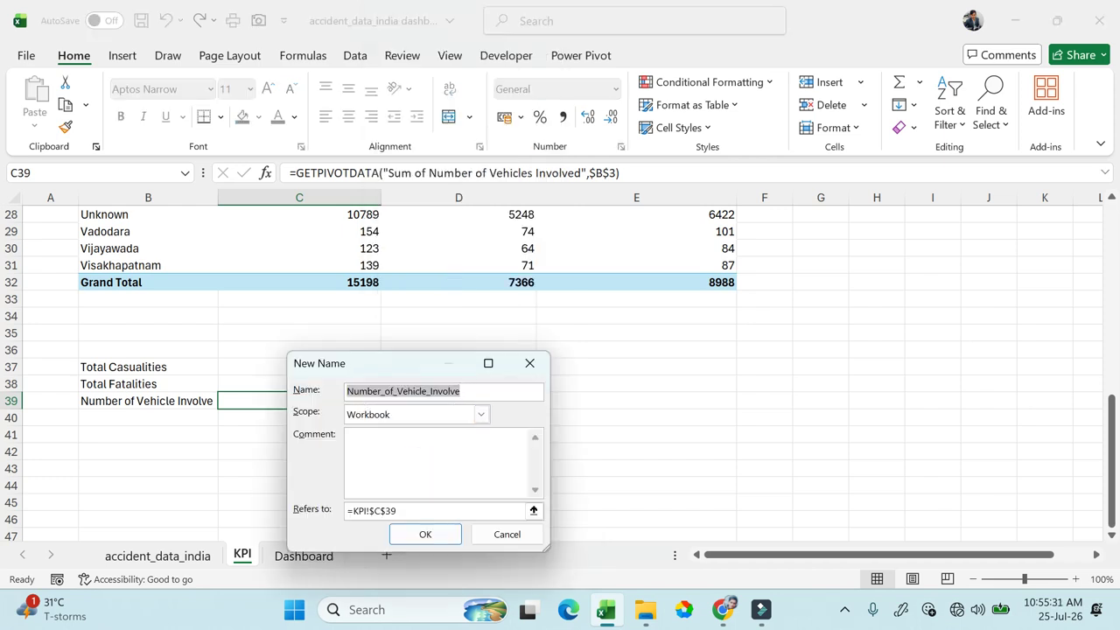
left_click(424, 533)
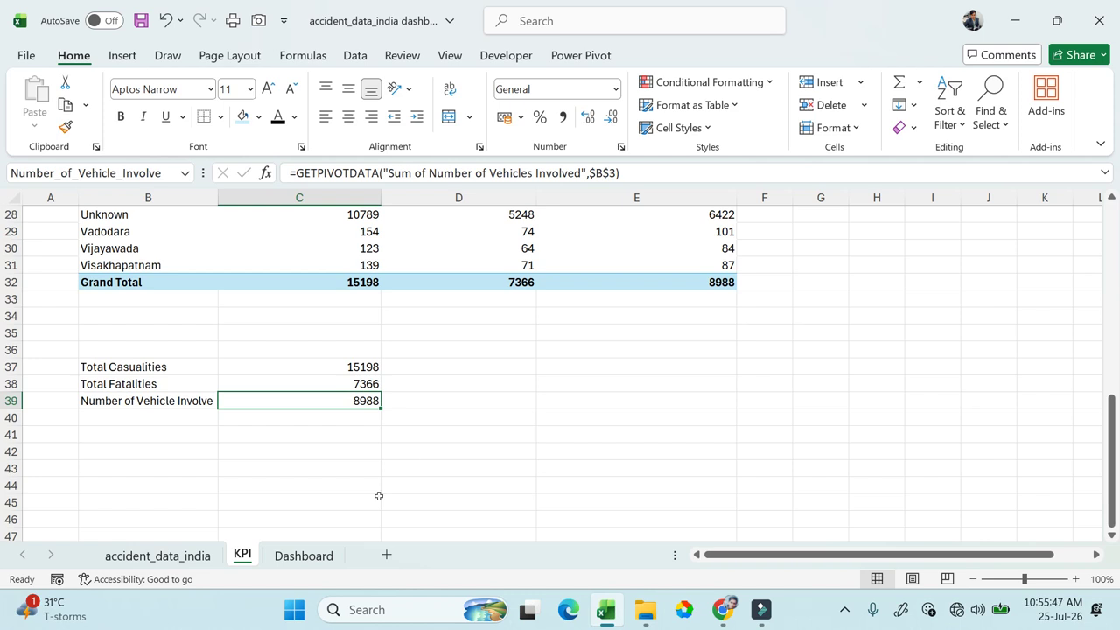
Step: Link the number in the Dashboard's Total Fatalities card to the named total with the formula =Total_Fatalities
left_click(304, 555)
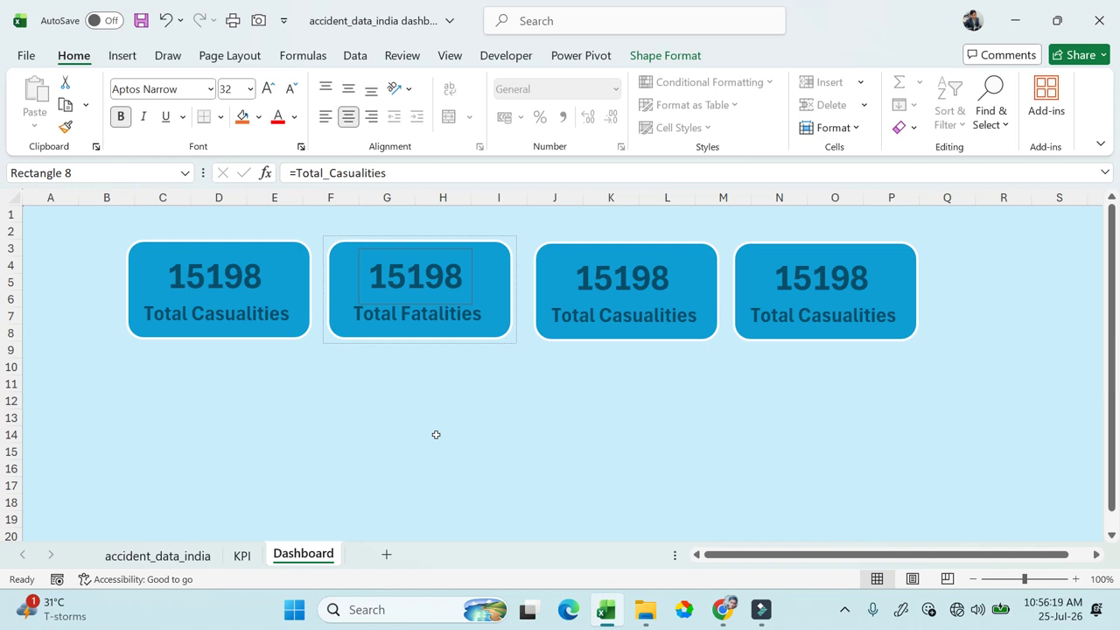
left_click(454, 278)
left_click(388, 417)
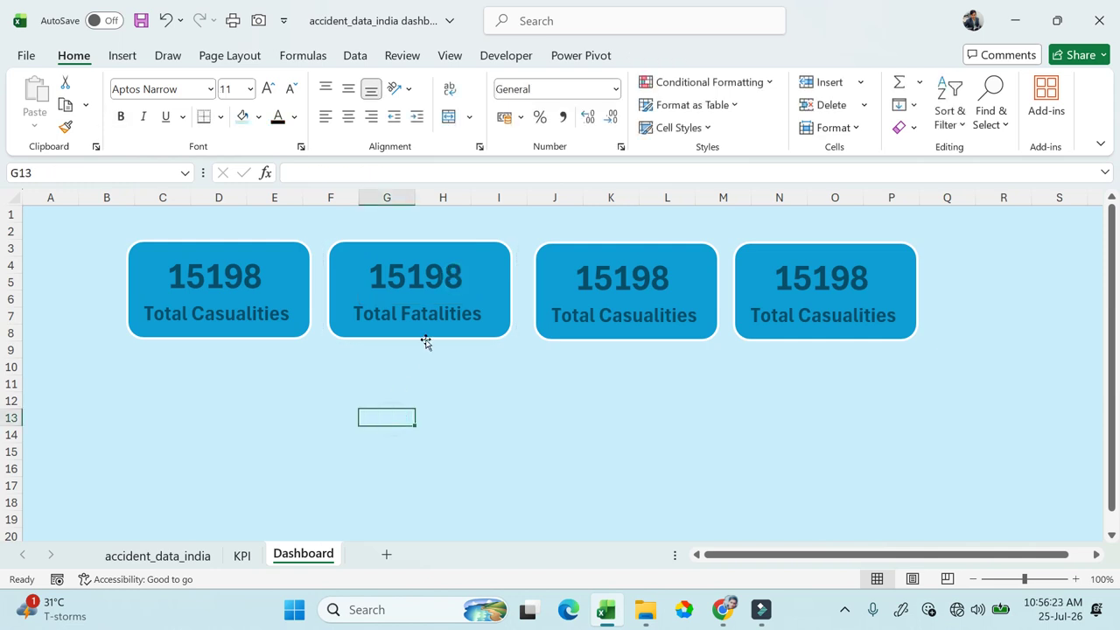
left_click(425, 277)
left_click(424, 277)
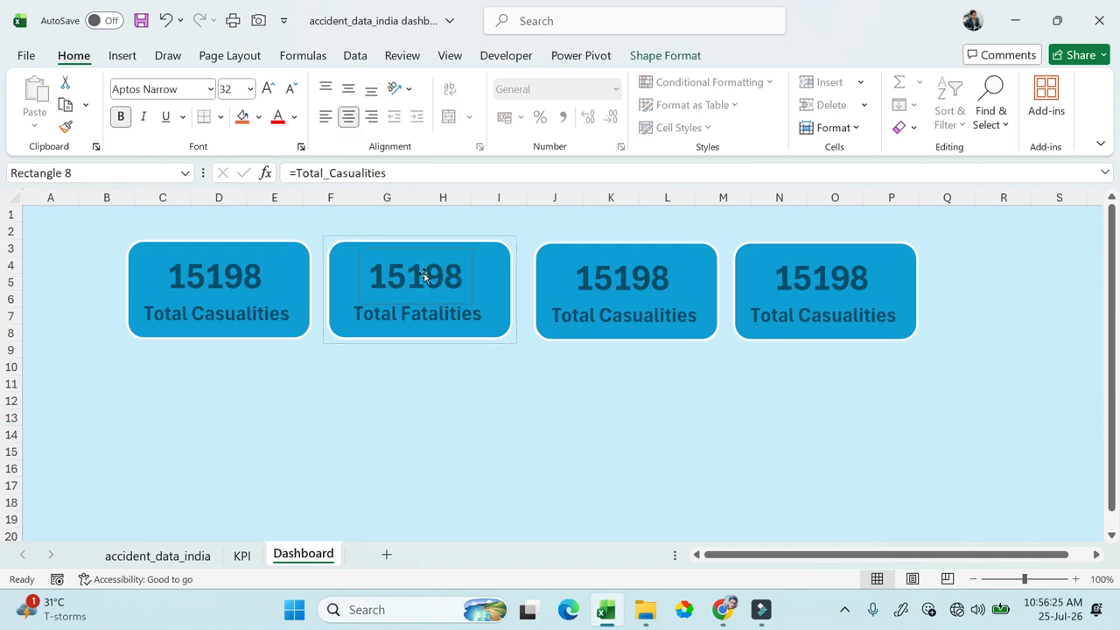
left_click_drag(394, 174, 296, 173)
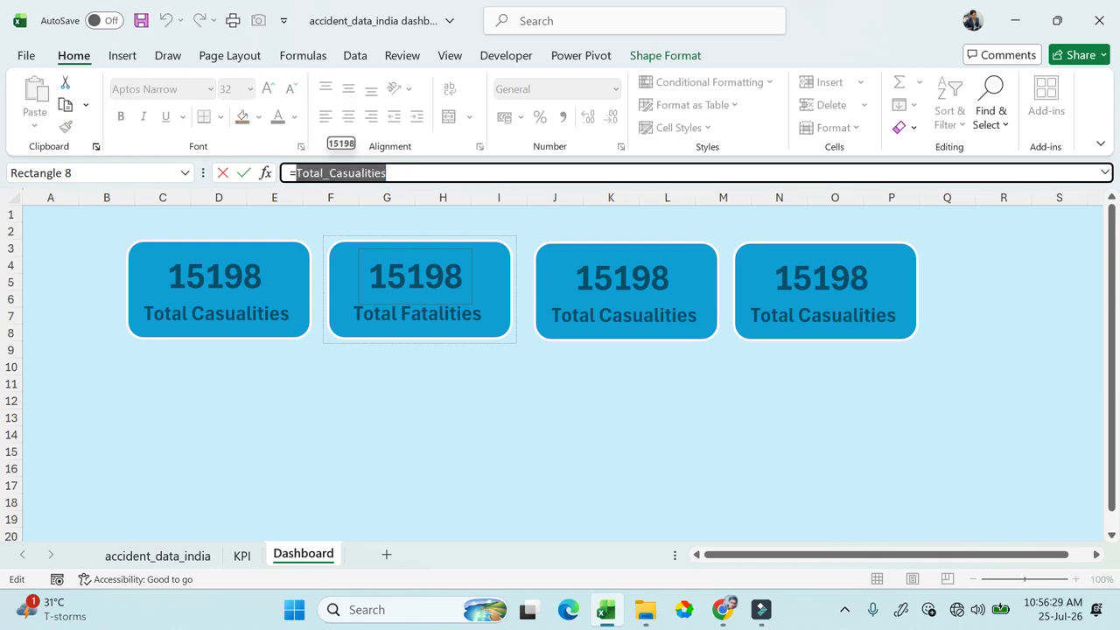
type("To")
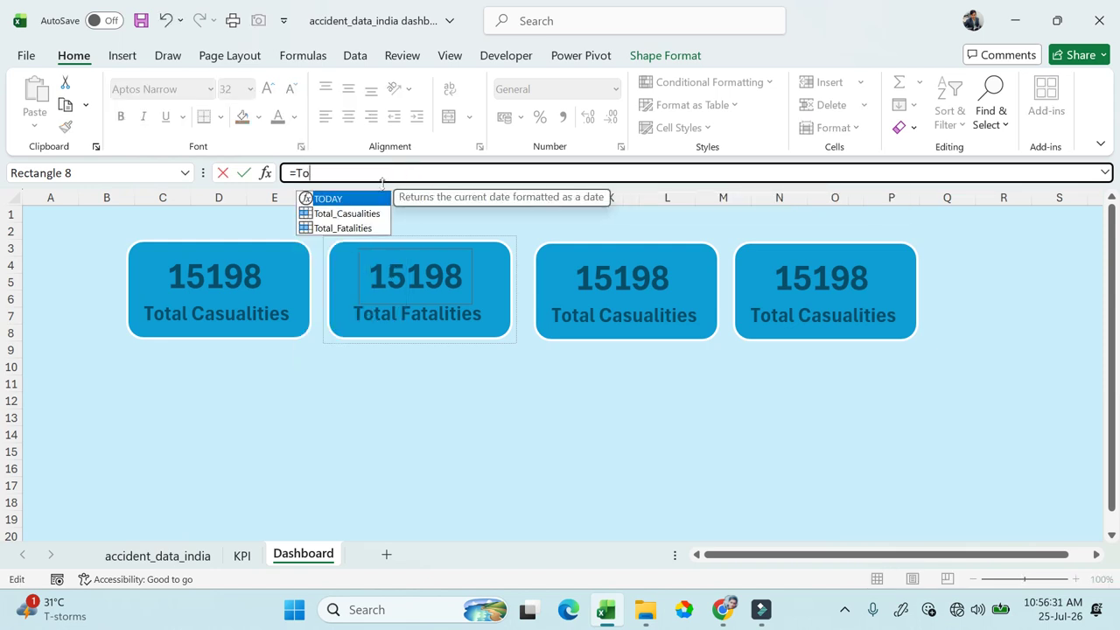
left_click(344, 229)
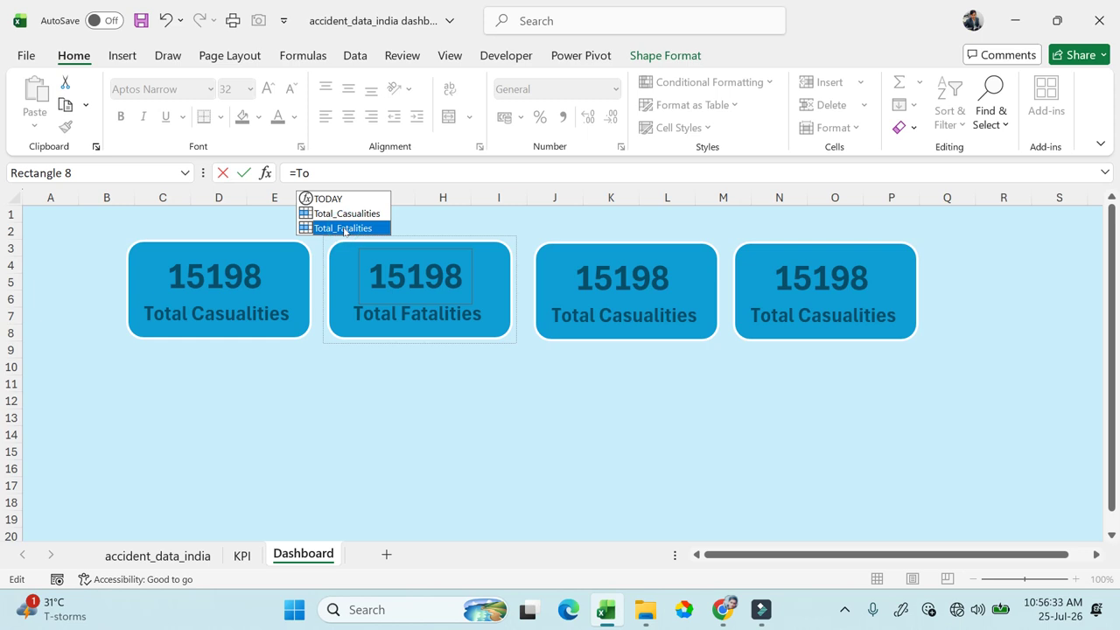
double_click(344, 228)
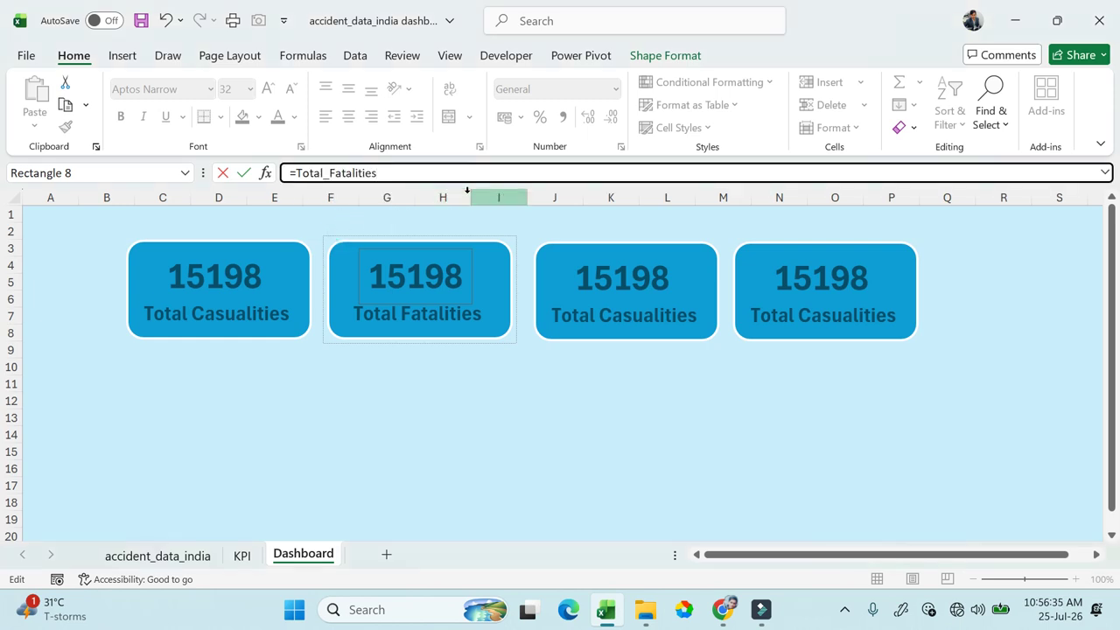
key("Return")
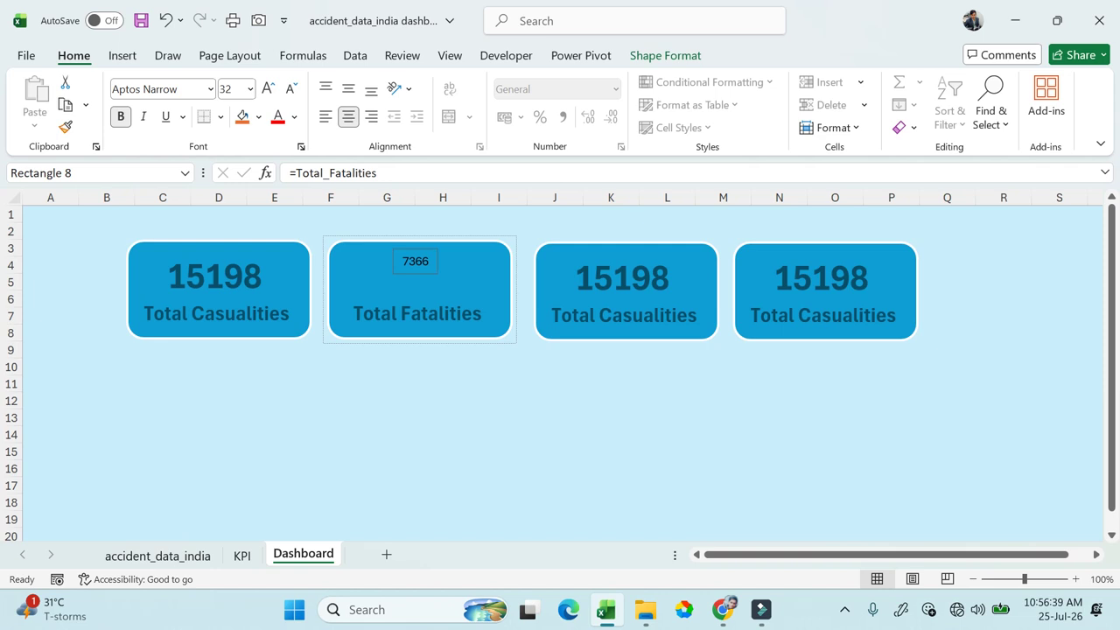
Step: Try to copy the formatting of the first card's Total Casualities number onto the Total Fatalities card's number, and undo it
left_click(238, 286)
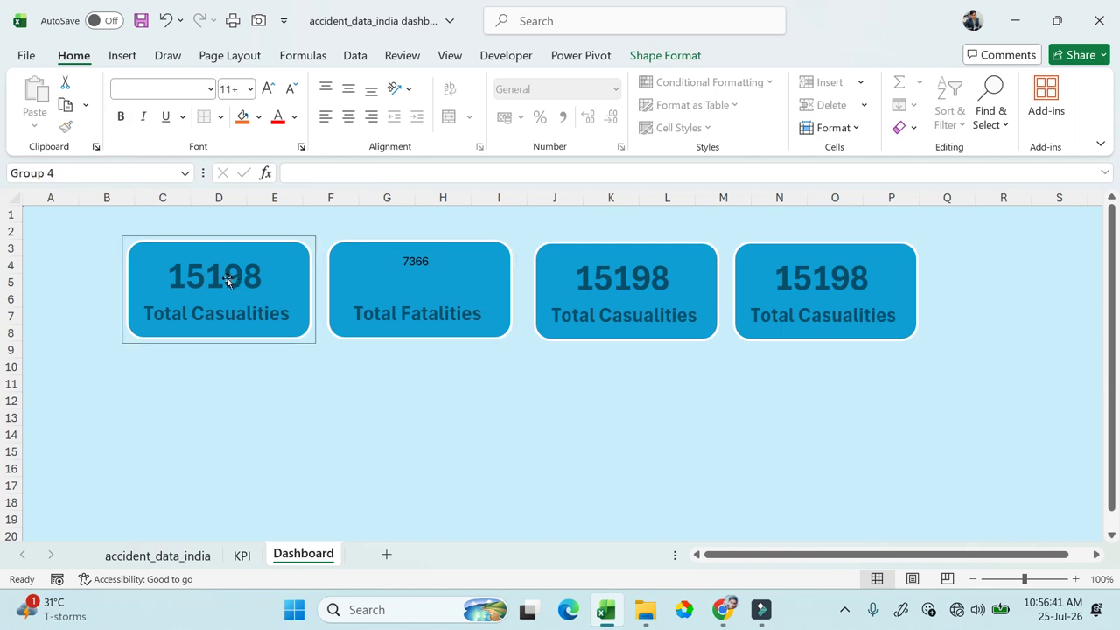
left_click(229, 282)
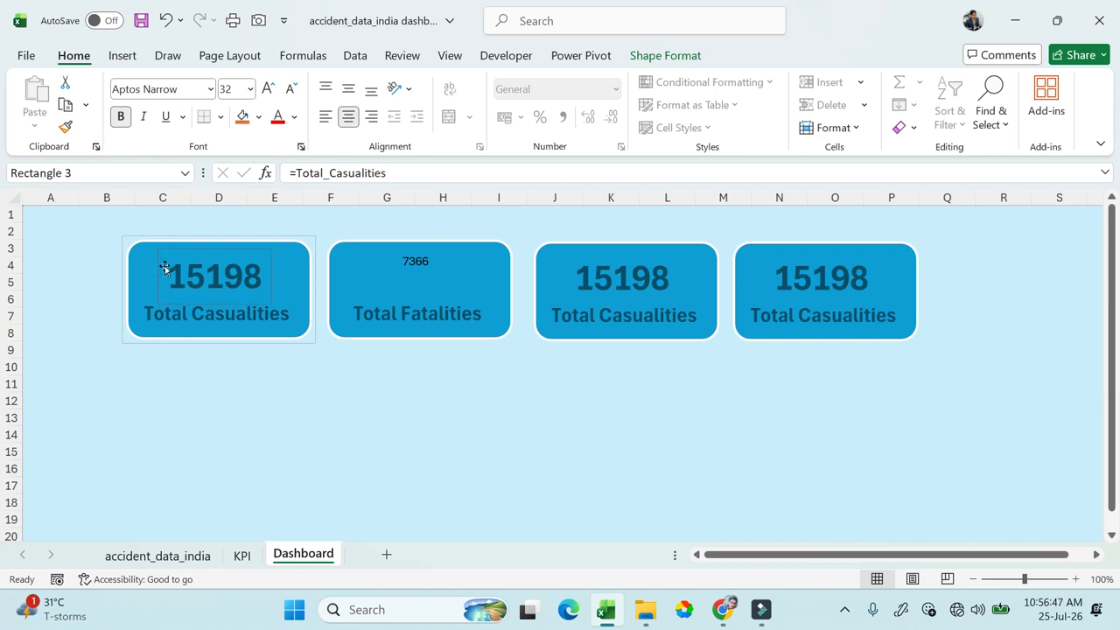
left_click(66, 128)
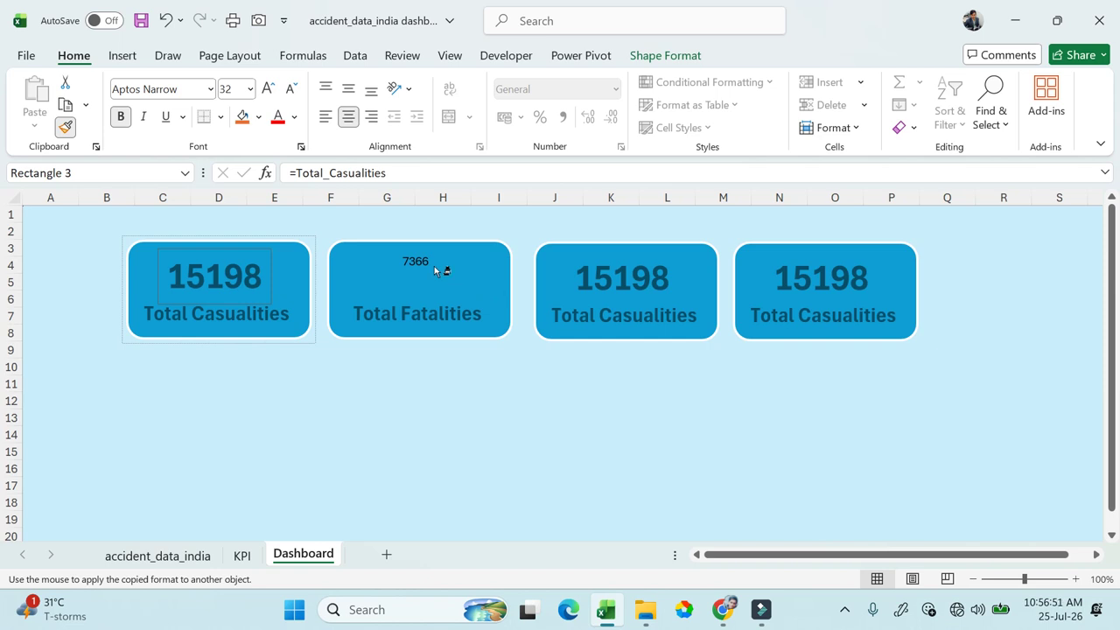
left_click(407, 259)
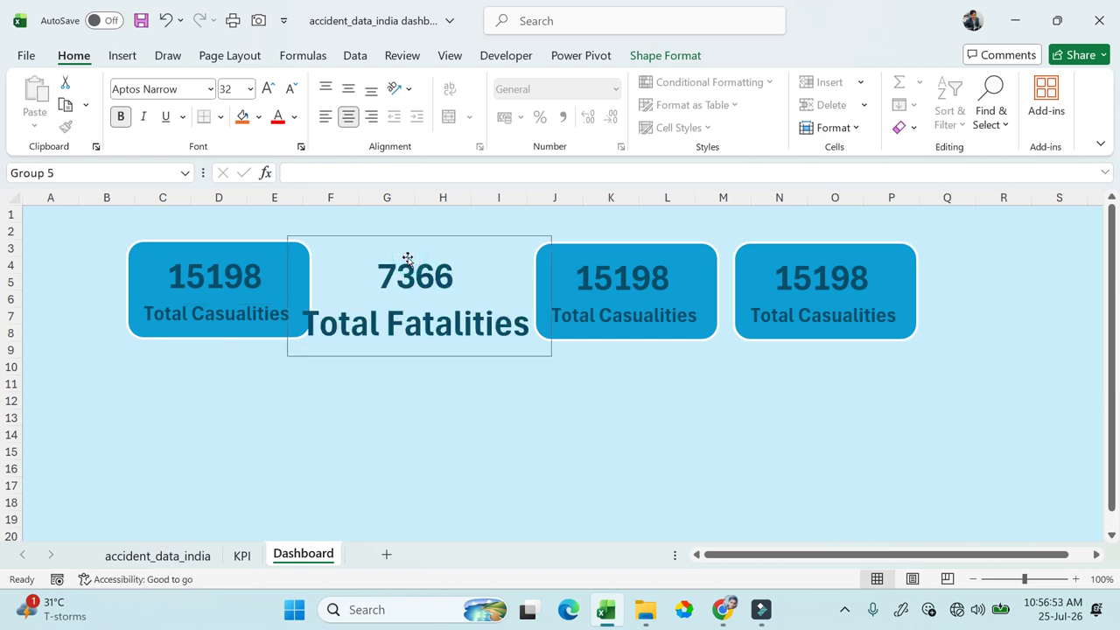
key("ctrl+z")
Step: Try to transfer the text formatting of the selected Total Casualities number to the number in the Total Fatalities card
left_click(228, 278)
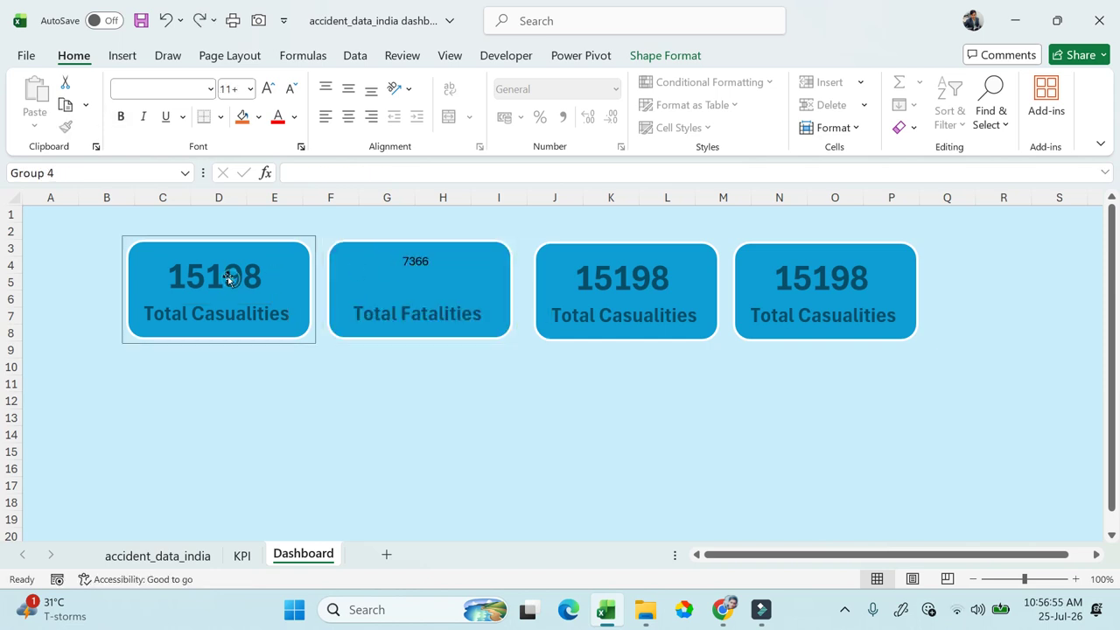
left_click(227, 279)
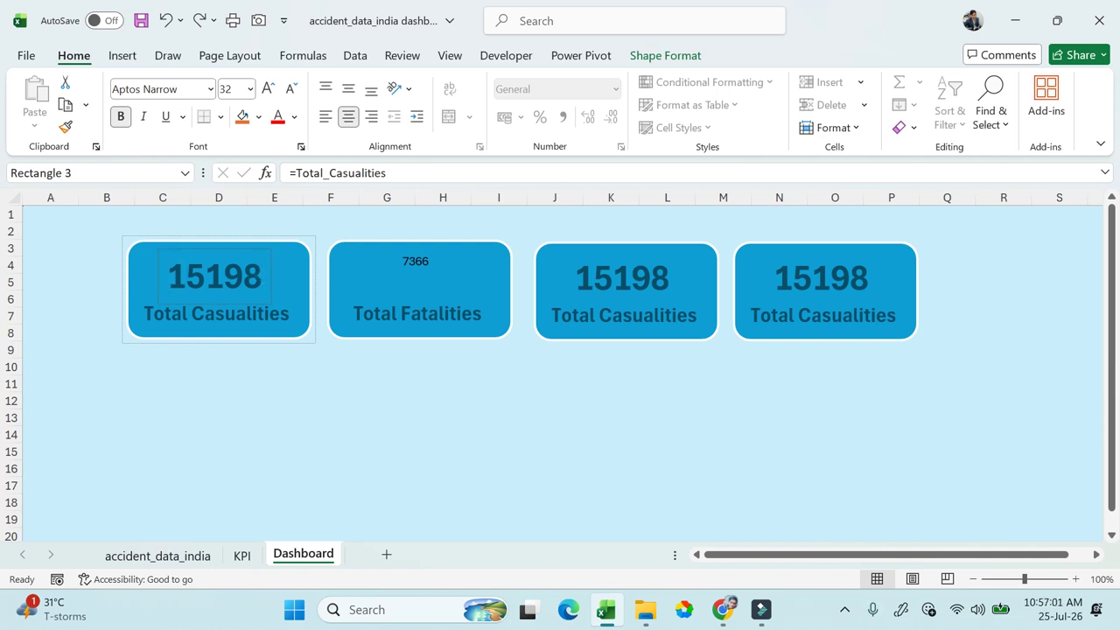
double_click(247, 272)
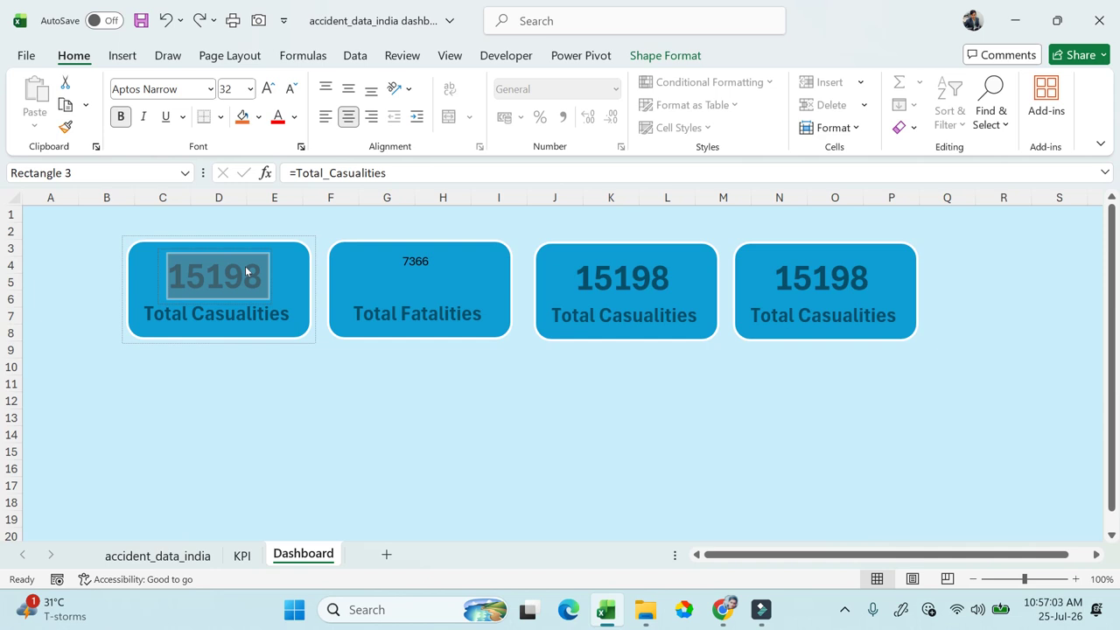
left_click(66, 126)
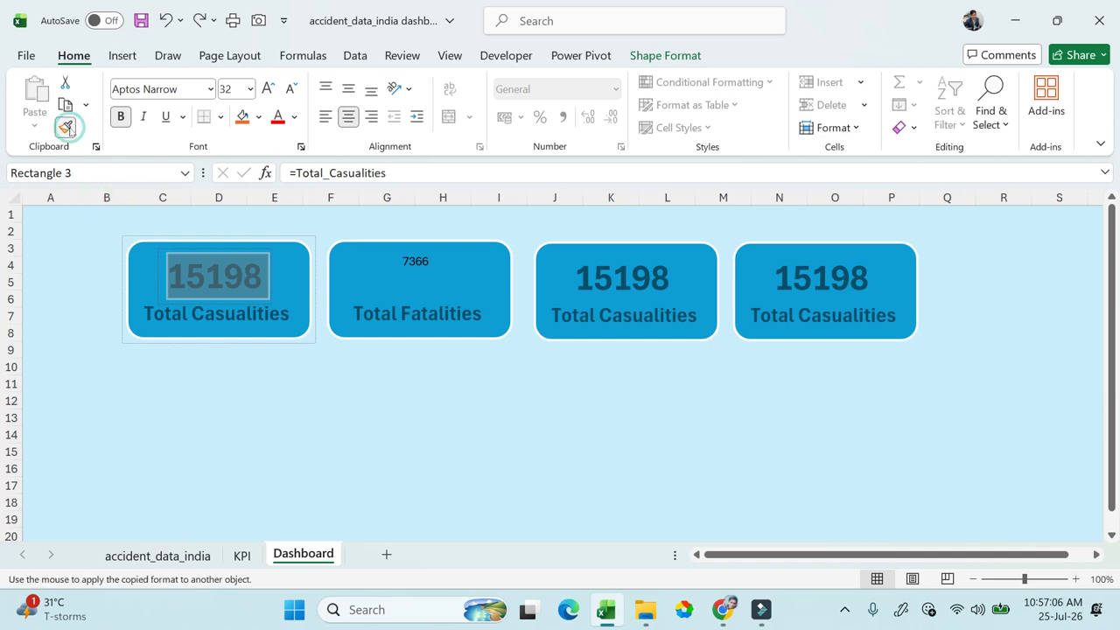
left_click(415, 263)
key("Escape")
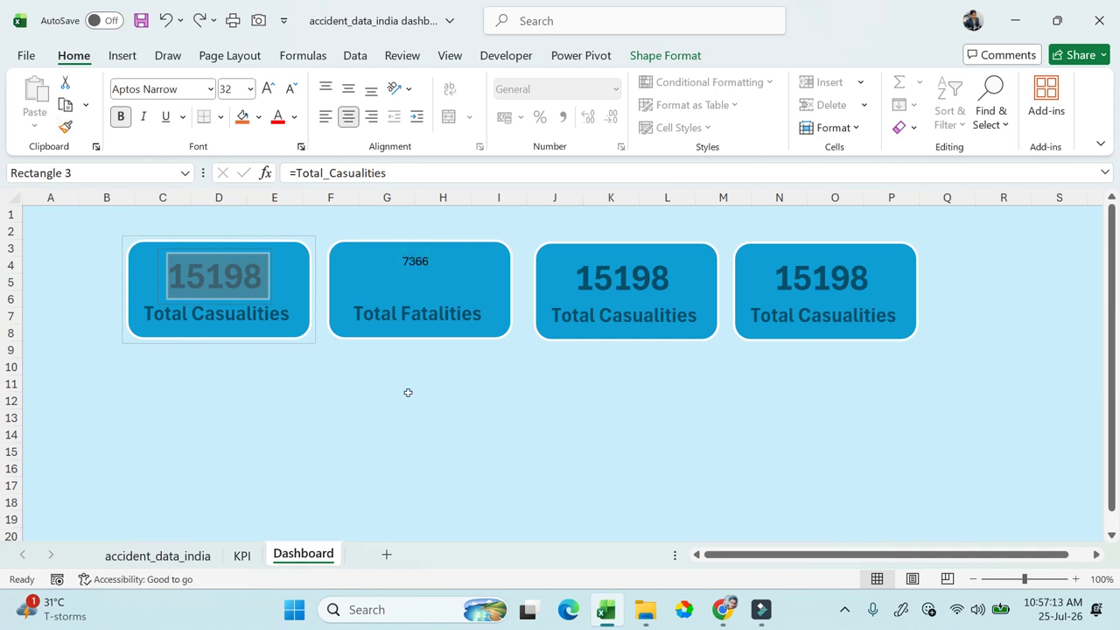
left_click(408, 414)
left_click(413, 258)
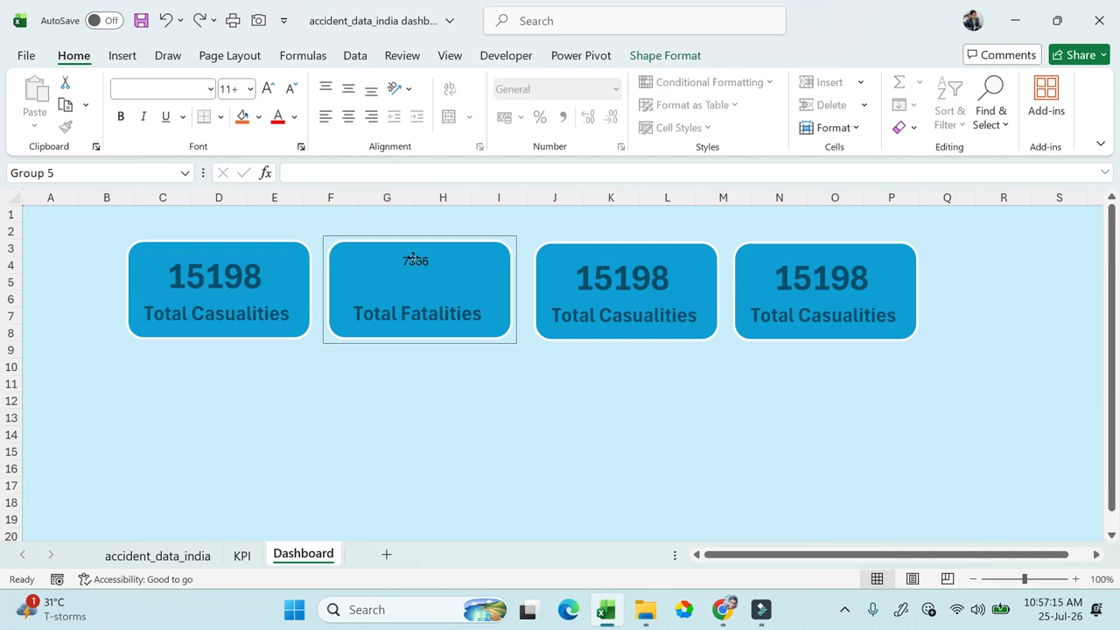
left_click(414, 259)
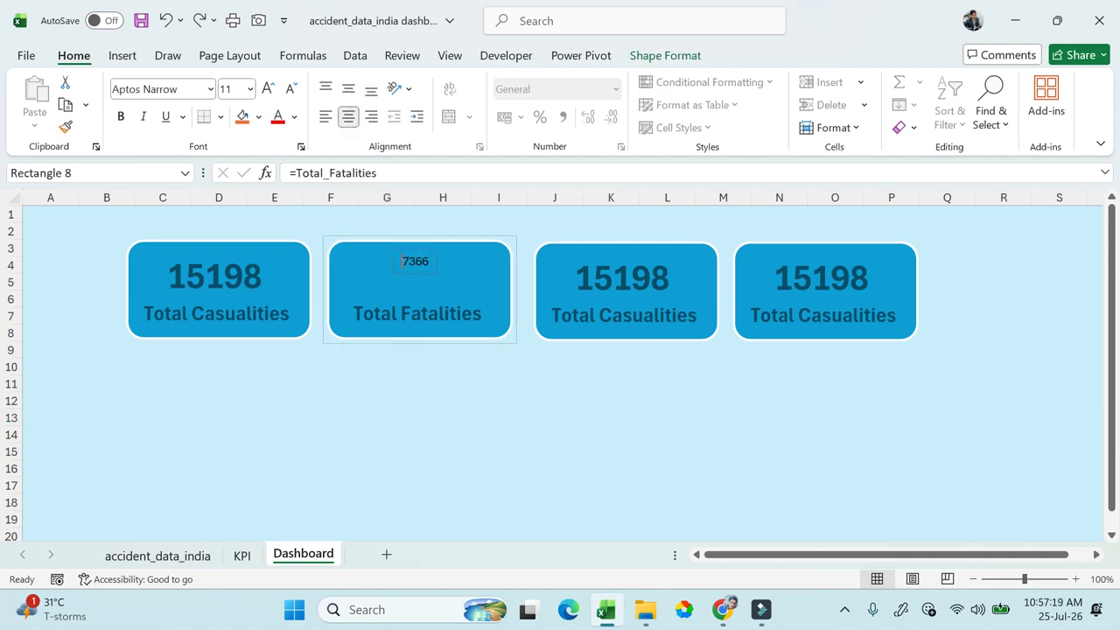
double_click(405, 261)
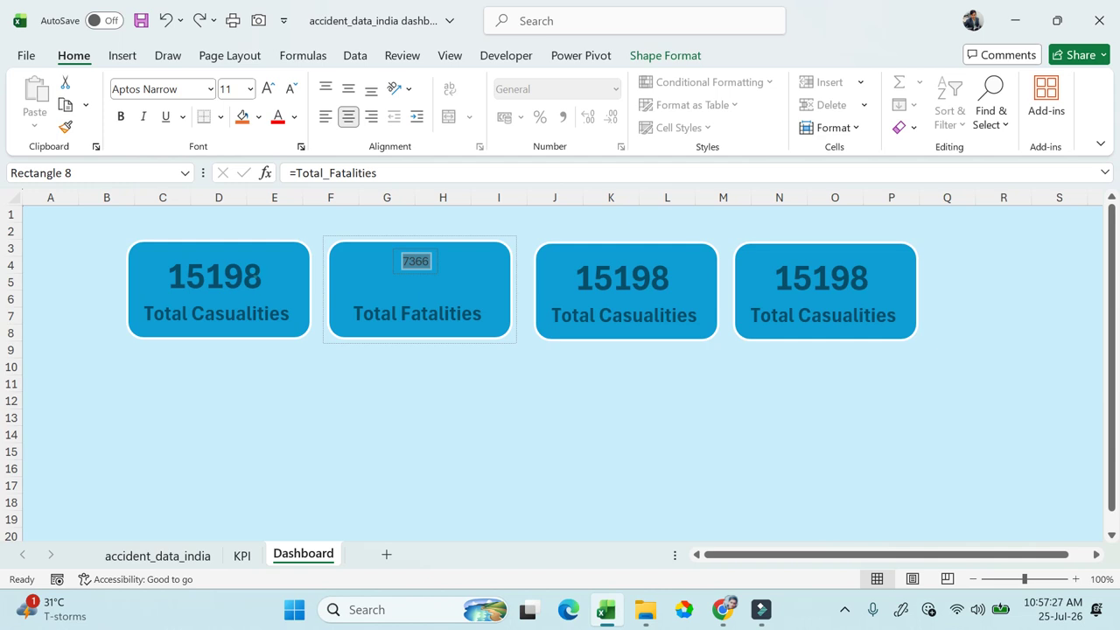
left_click(352, 415)
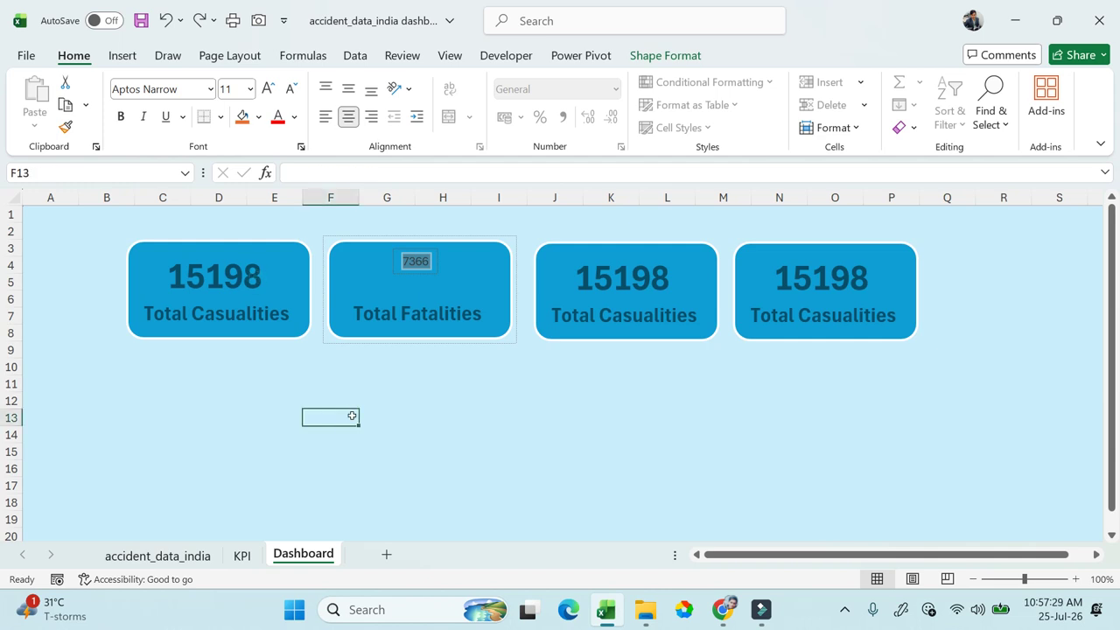
left_click(414, 262)
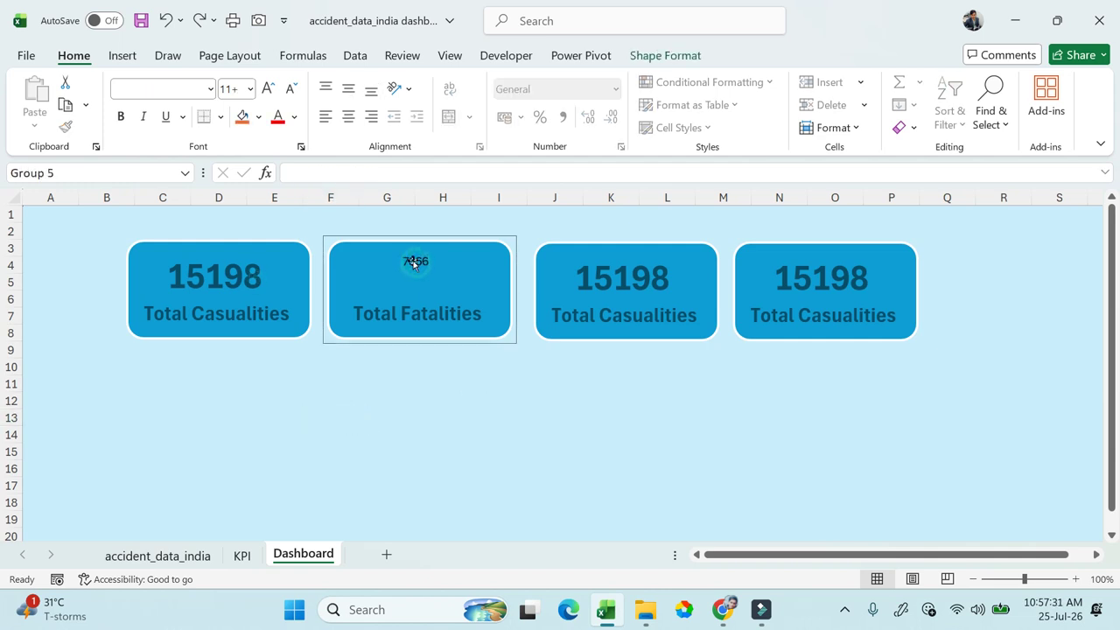
left_click(248, 272)
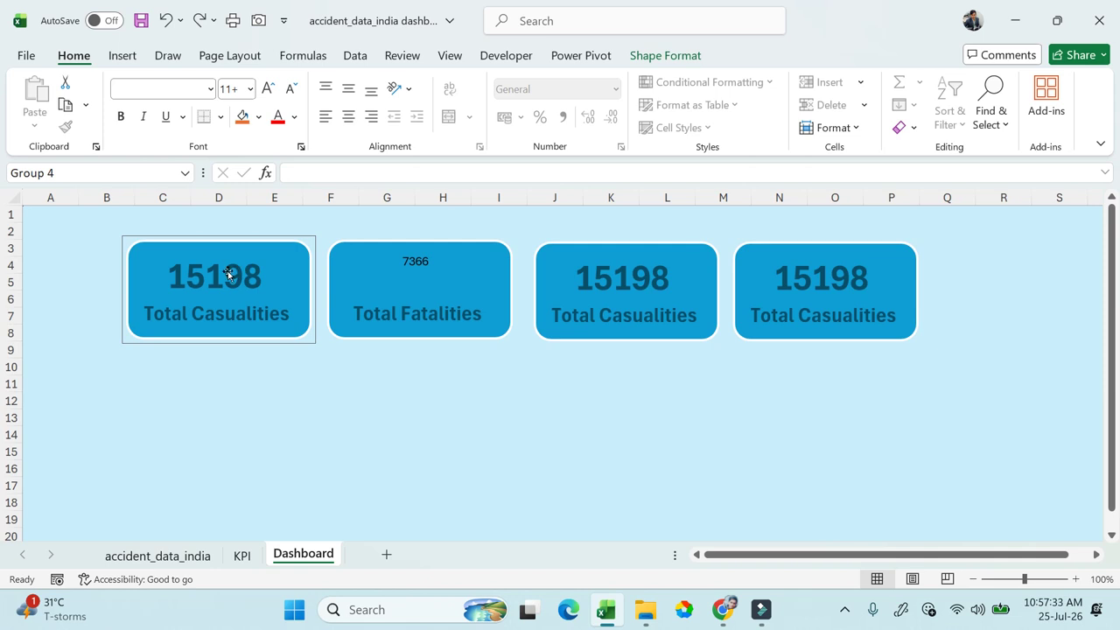
left_click(228, 273)
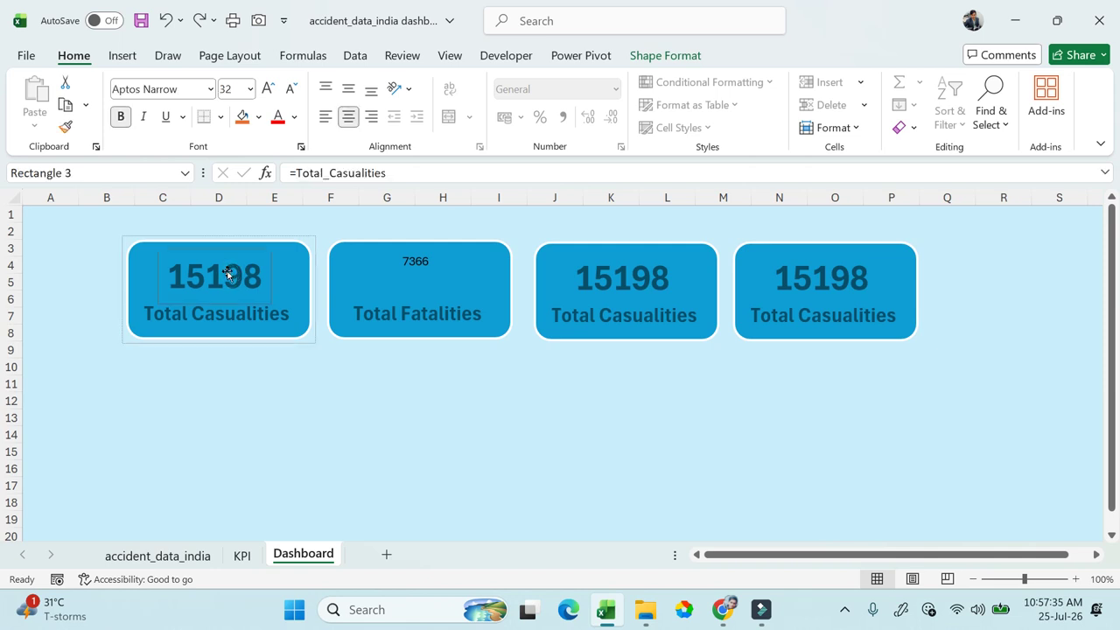
right_click(227, 273)
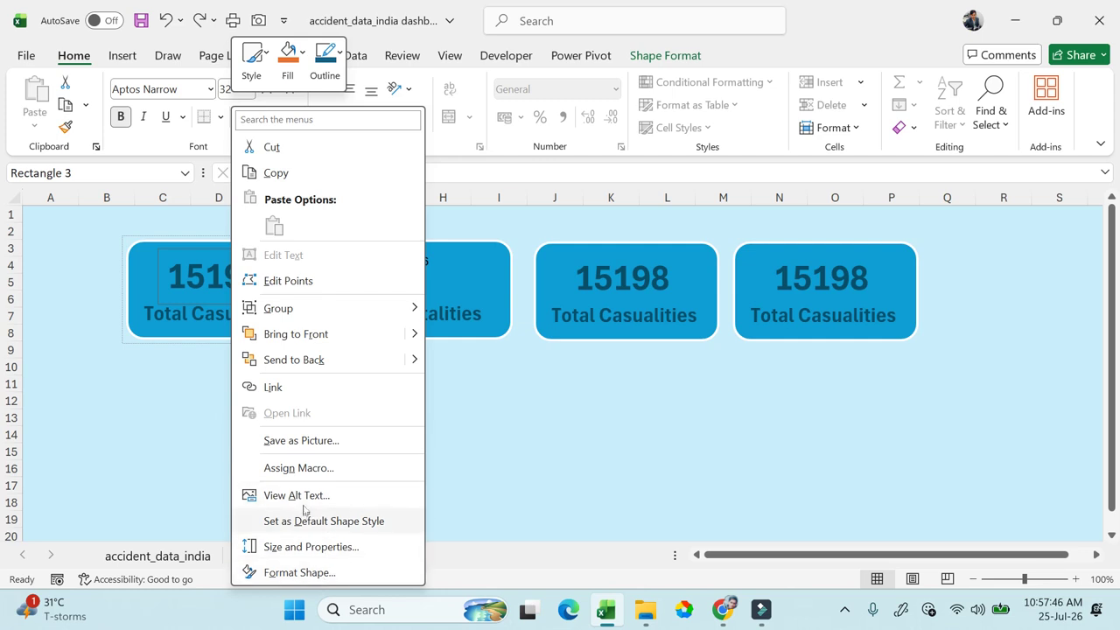
key("Escape")
left_click(416, 263)
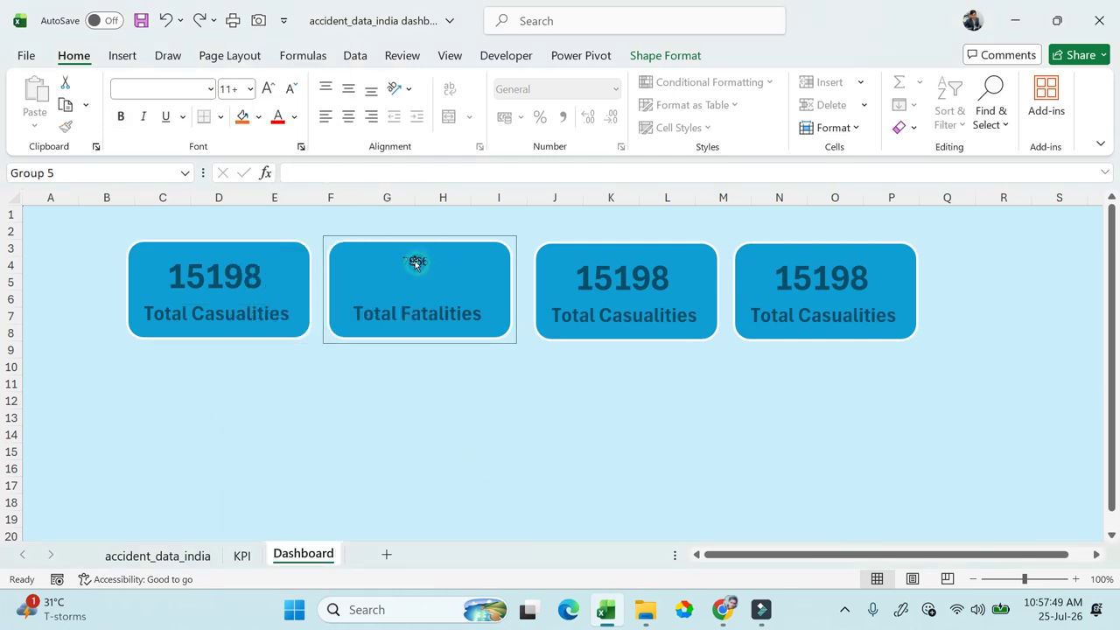
left_click(415, 261)
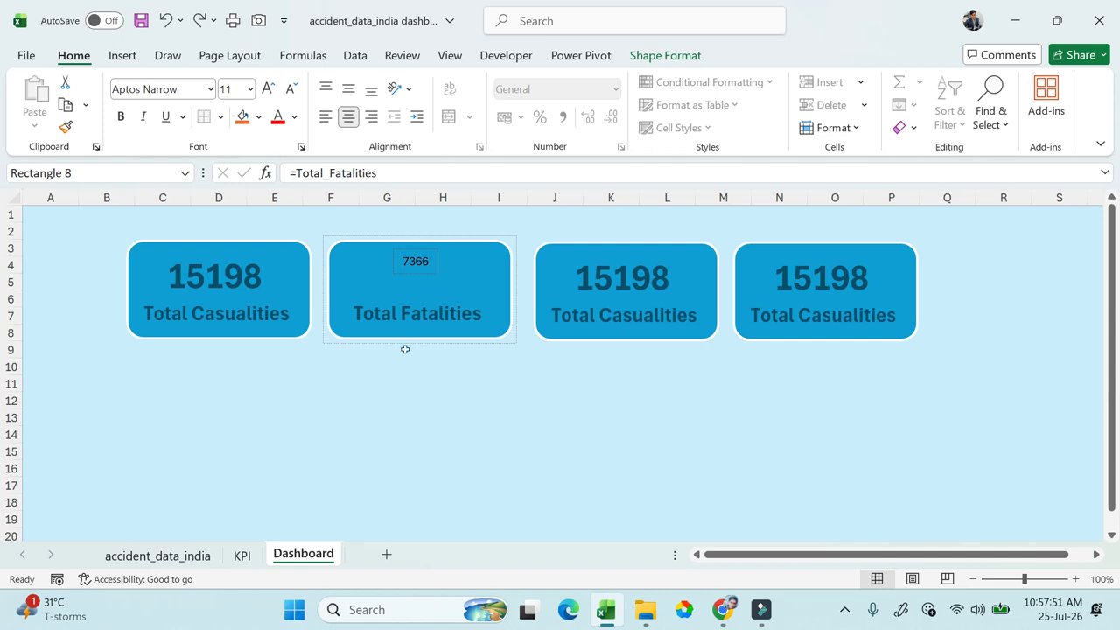
left_click(378, 392)
left_click(406, 260)
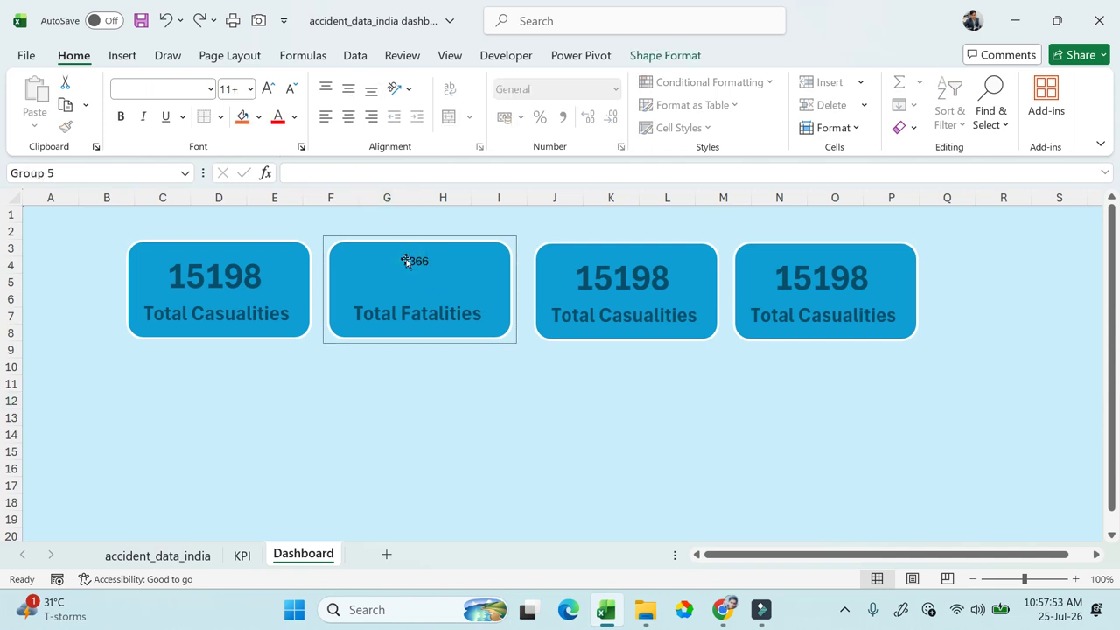
left_click(406, 259)
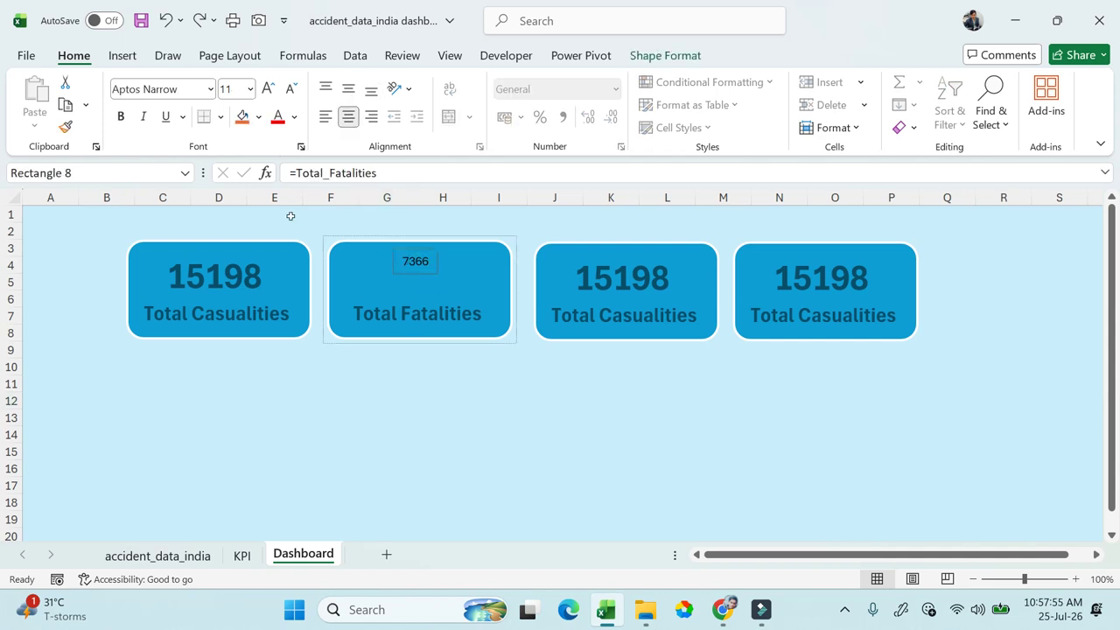
Step: Ungroup the Total Fatalities card so its number, label and background are separate shapes
left_click(509, 300)
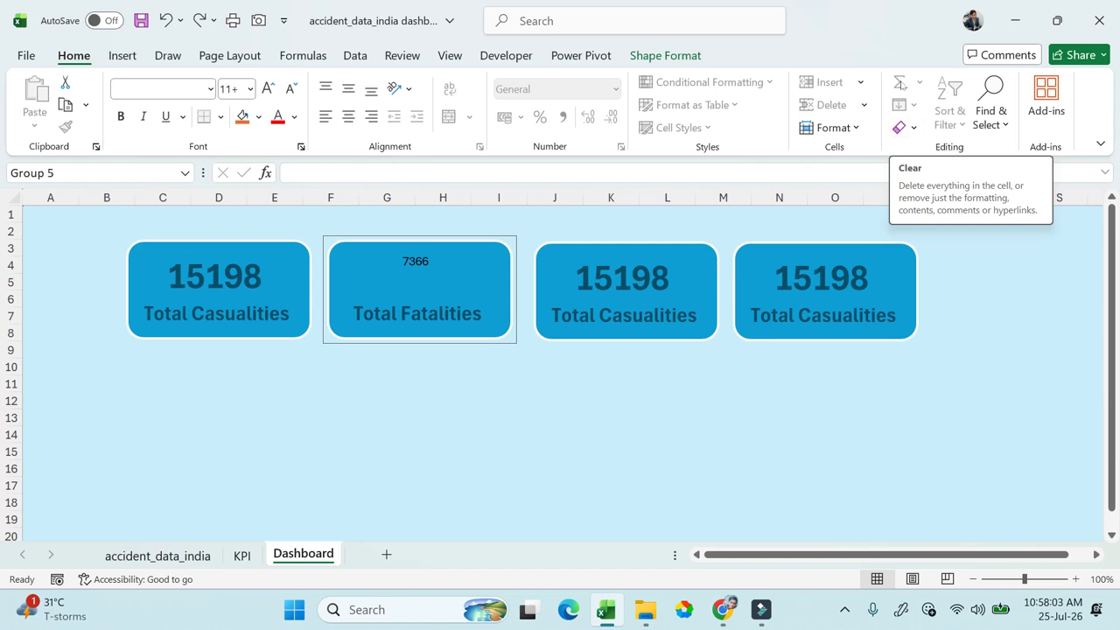
left_click(665, 55)
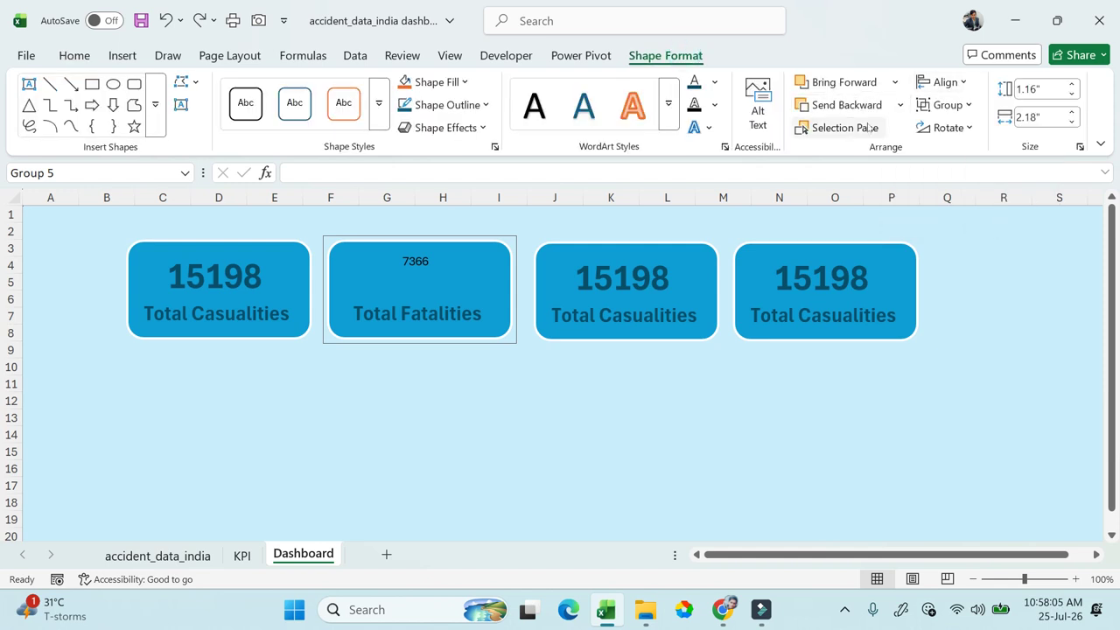
left_click(962, 82)
left_click(962, 84)
left_click(961, 86)
left_click(962, 84)
left_click(967, 105)
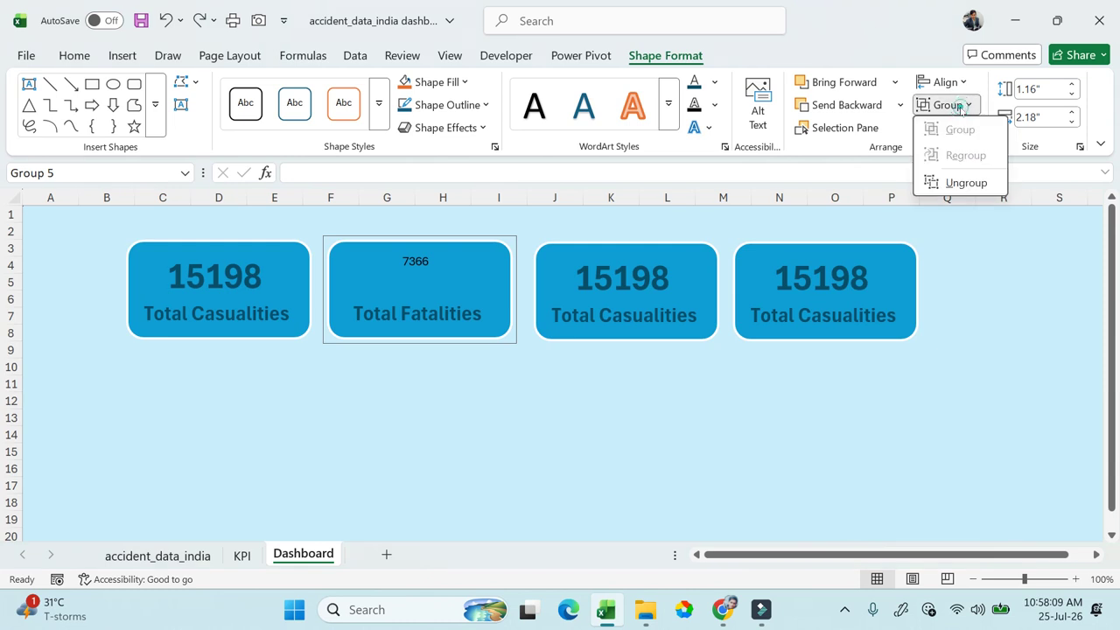
left_click(949, 183)
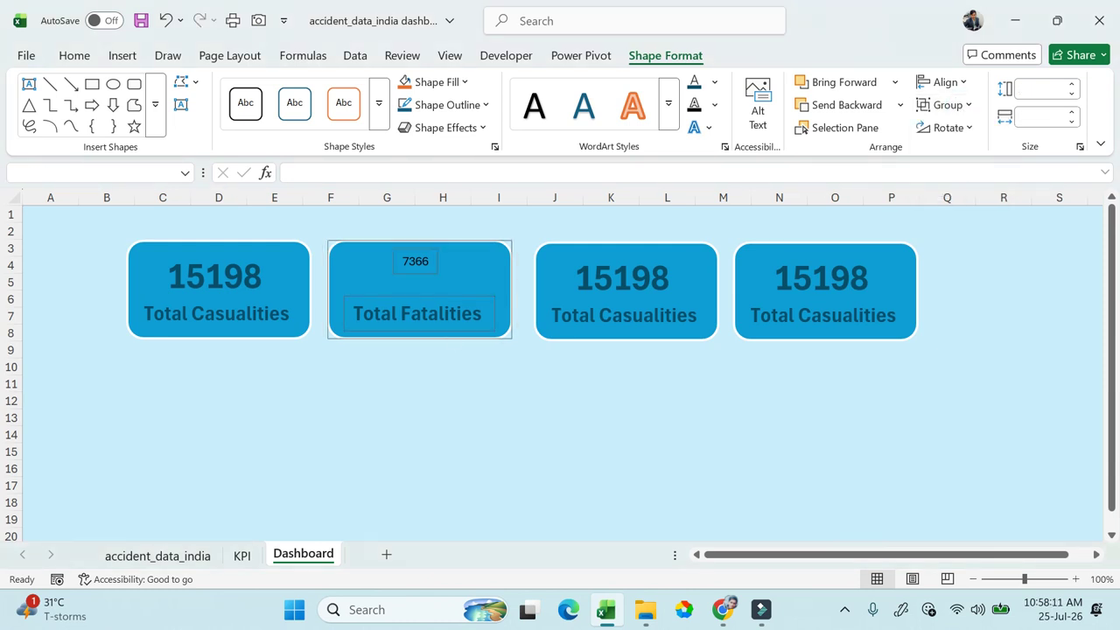
left_click(440, 382)
Step: Copy the formatting of the Total Casualities number with Format Painter onto the ungrouped Total Fatalities number
left_click(201, 278)
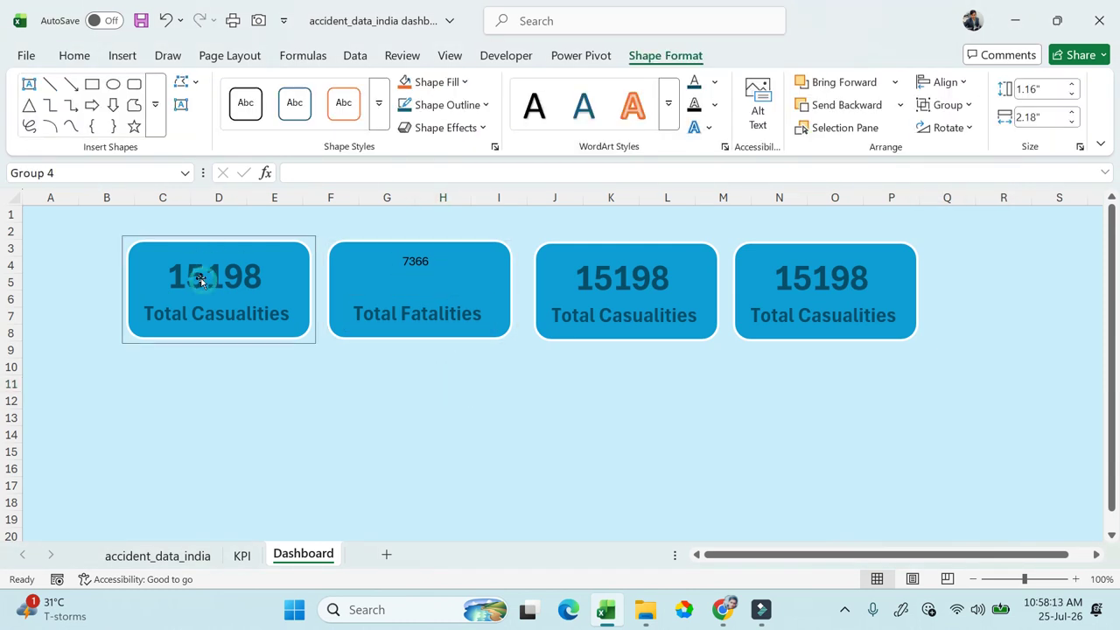
left_click(200, 282)
left_click(196, 385)
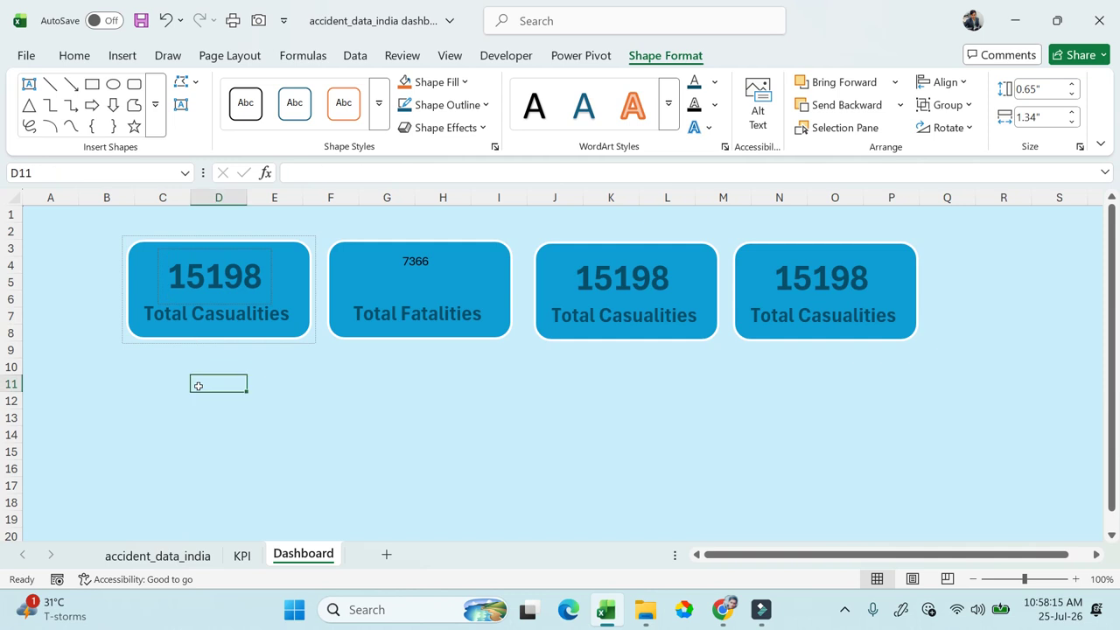
left_click(194, 279)
left_click(195, 280)
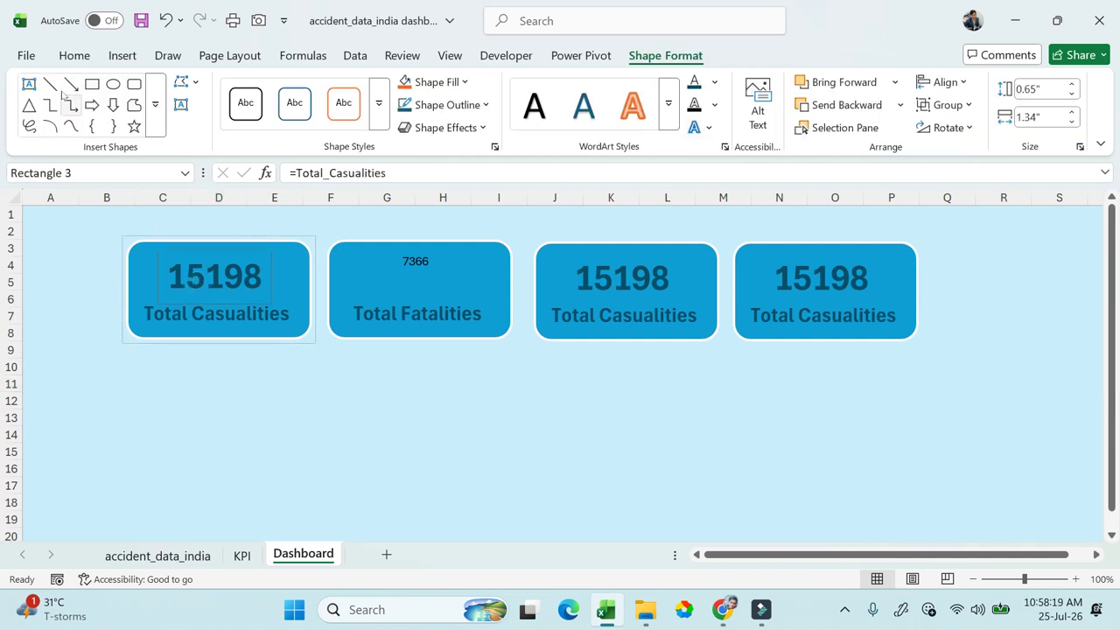
left_click(68, 56)
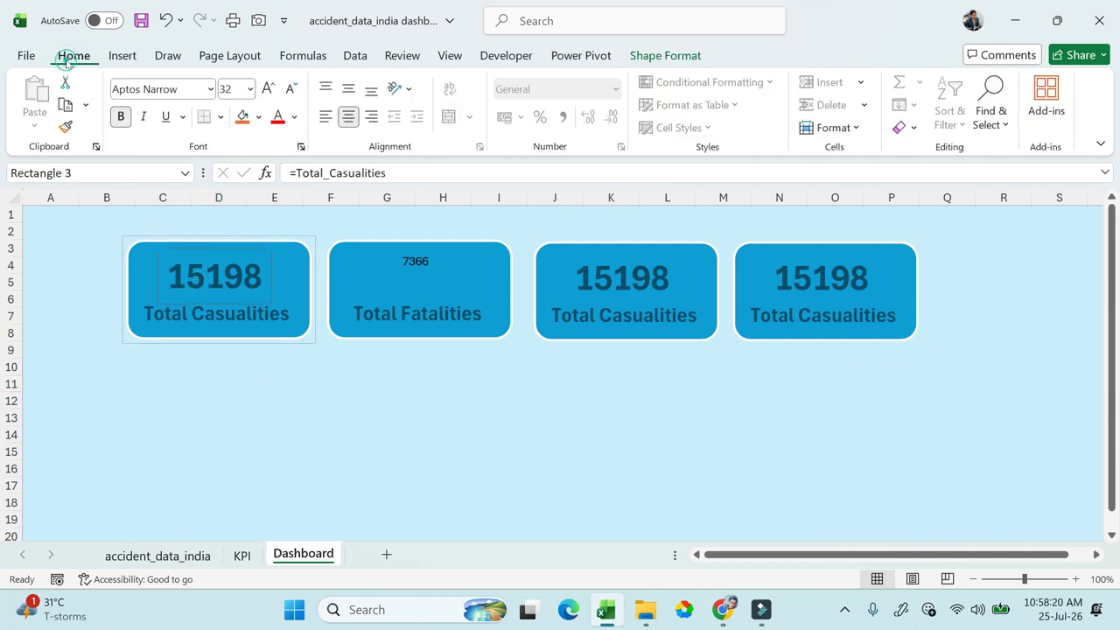
left_click(66, 127)
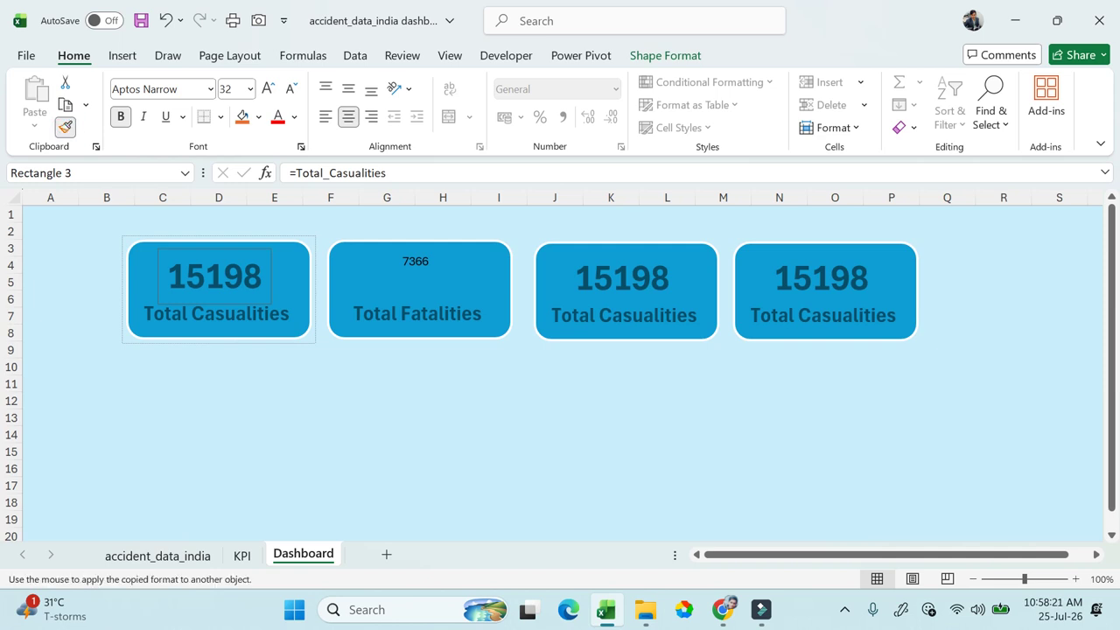
left_click(410, 264)
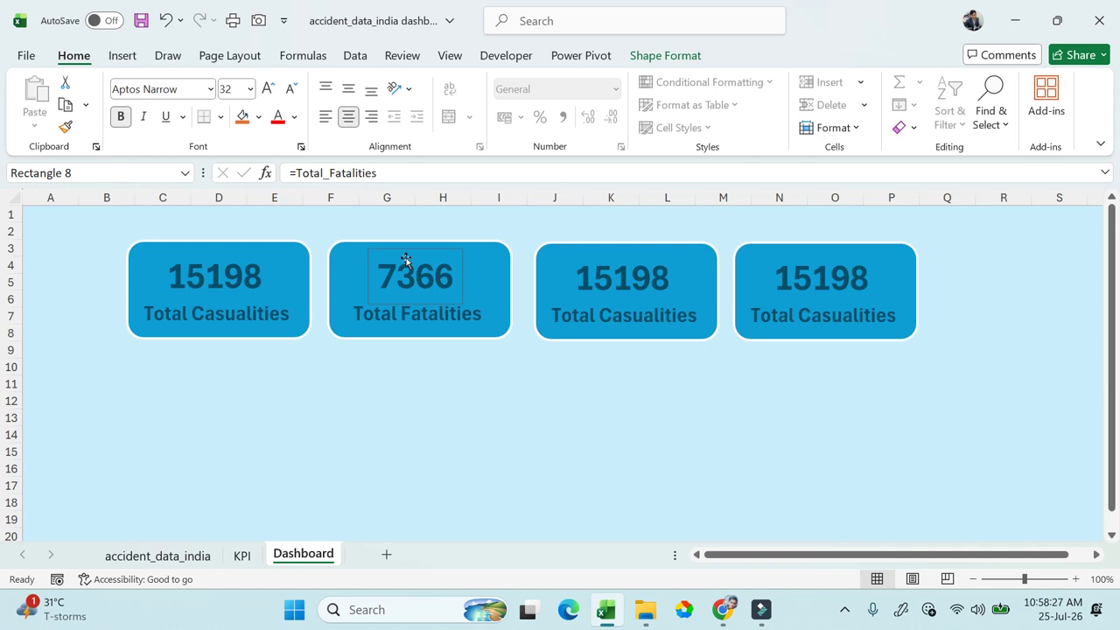
Step: Group the Total Fatalities card's background, number and label back together, and deselect the card
left_click(508, 292)
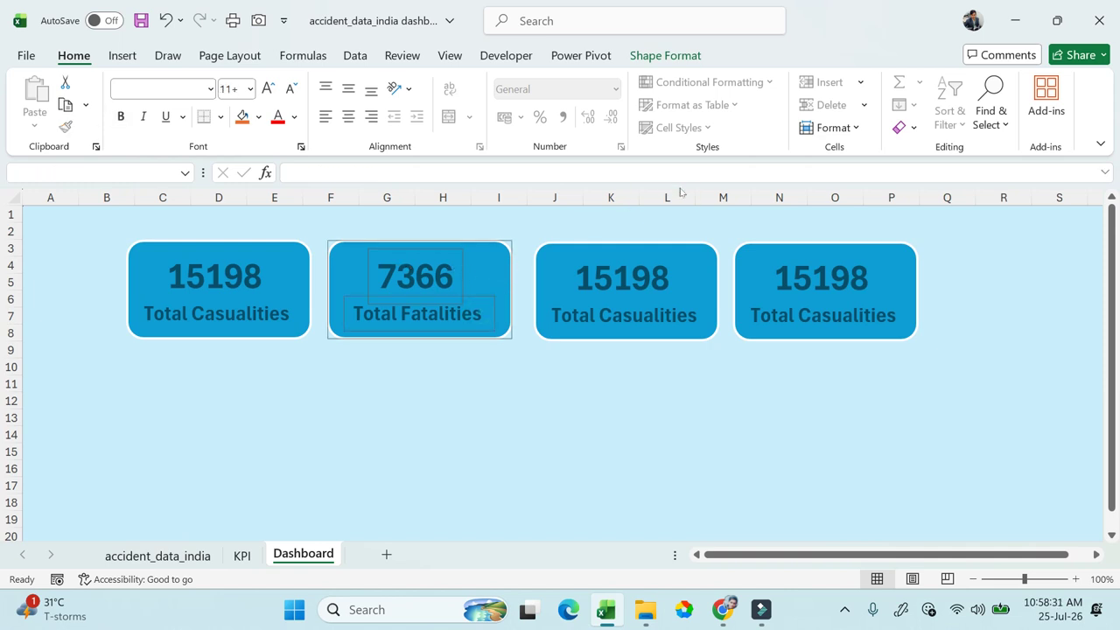
left_click(681, 61)
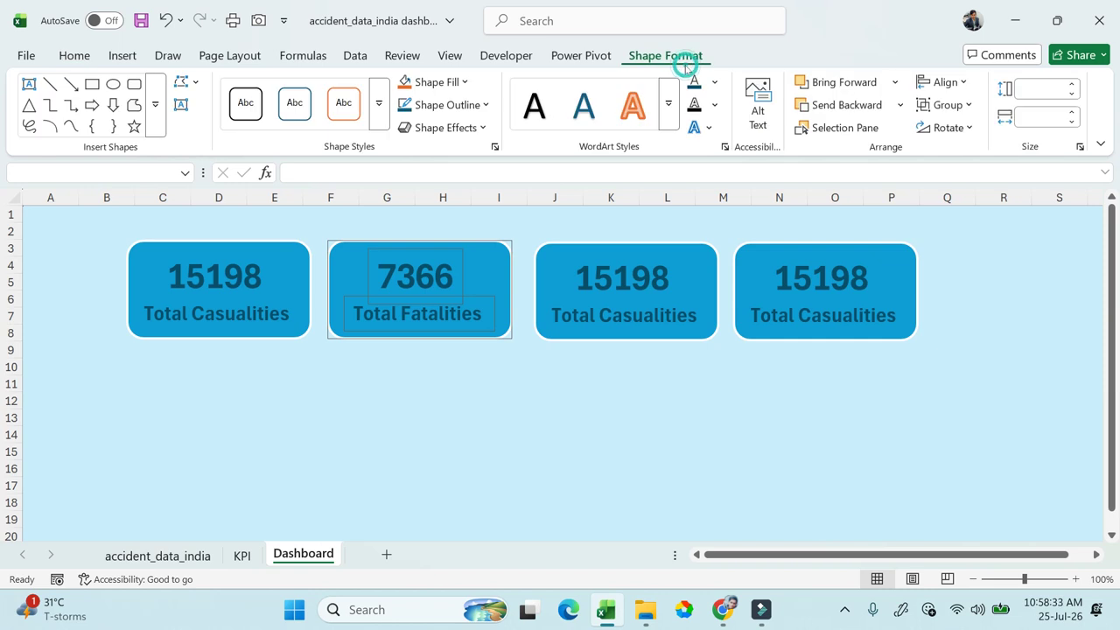
left_click(947, 106)
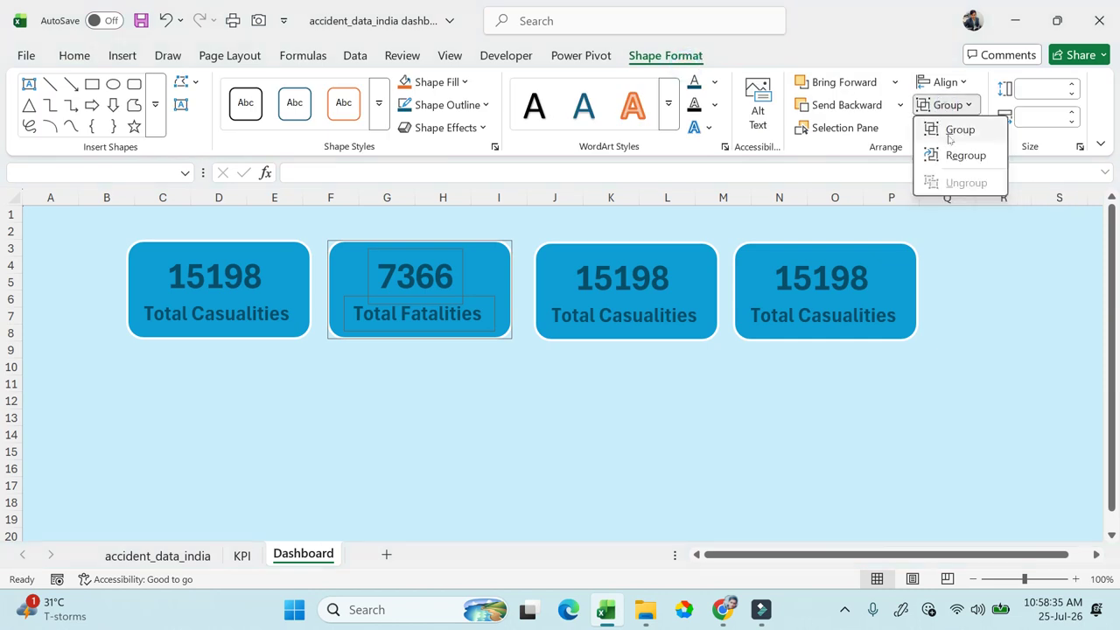
left_click(949, 136)
left_click(613, 415)
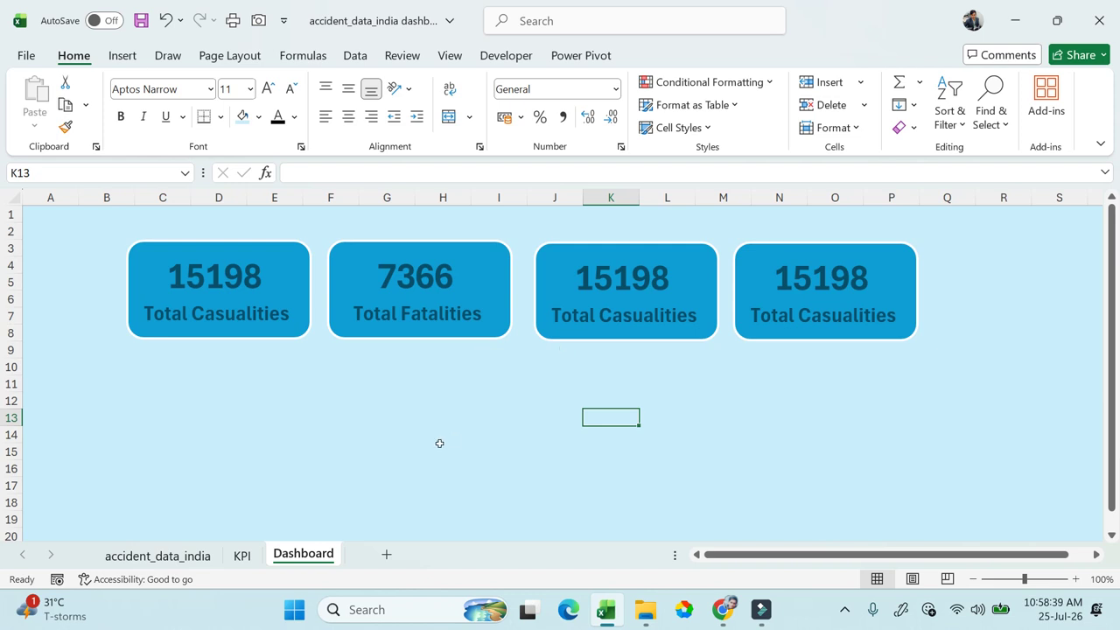
Step: Replace the third card's Total Casualities label with the "Number of Vehicle Involve" text copied from cell B39 of the KPI sheet
left_click(243, 554)
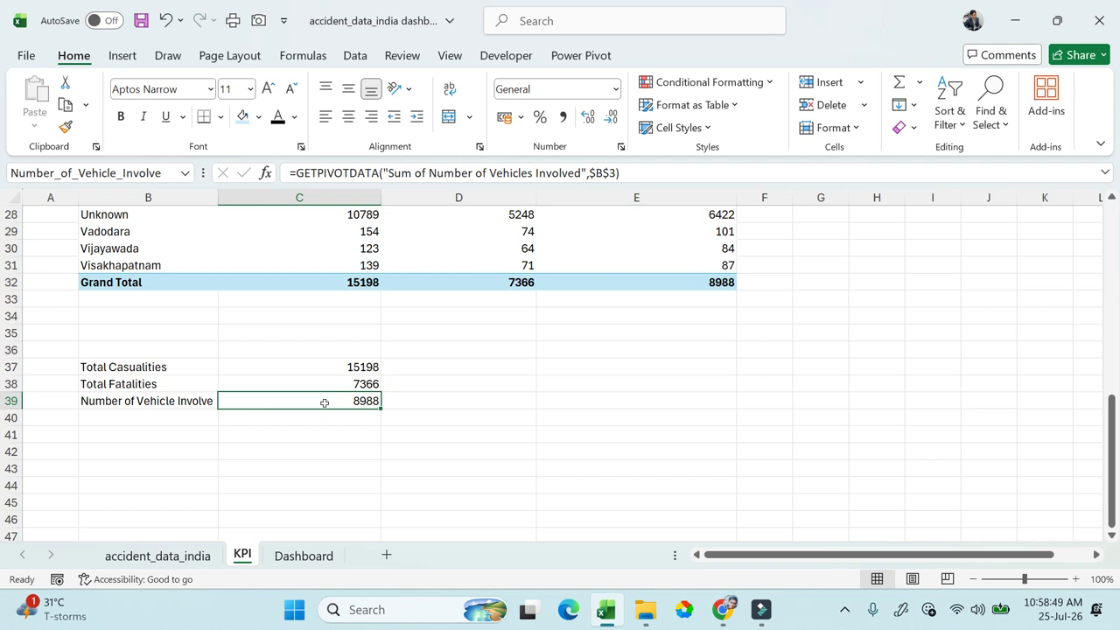
left_click(294, 563)
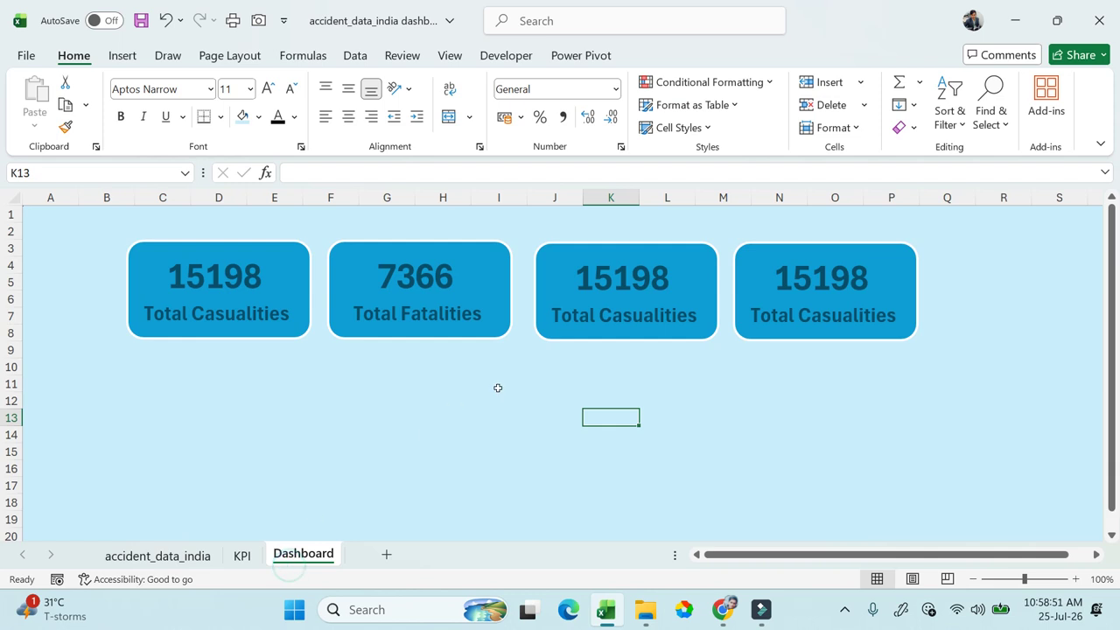
left_click(242, 556)
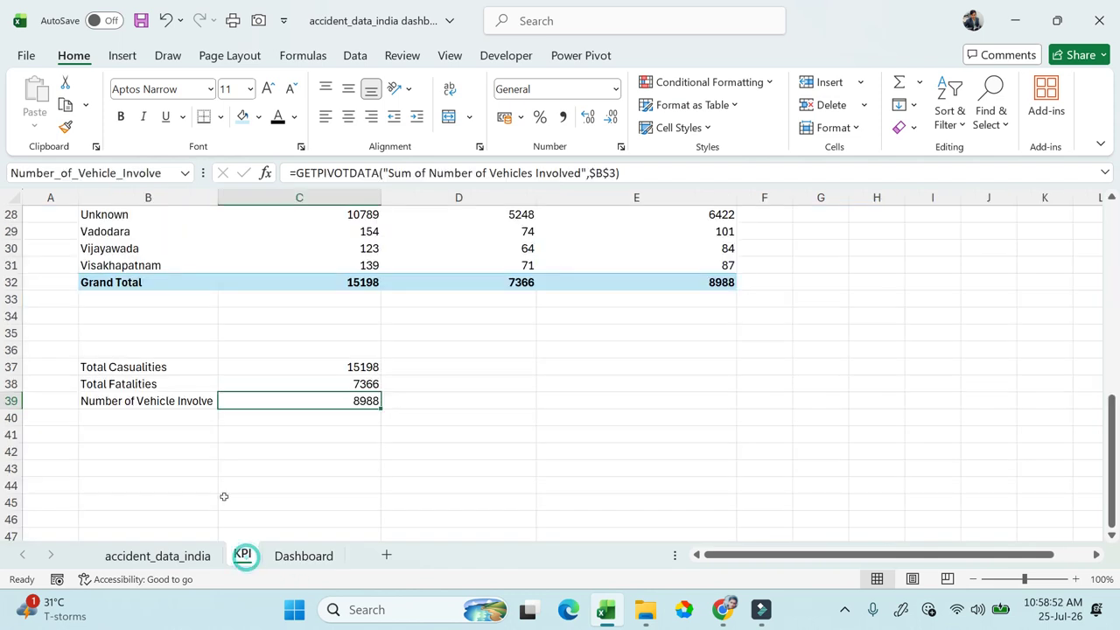
left_click(158, 401)
key("ctrl+c")
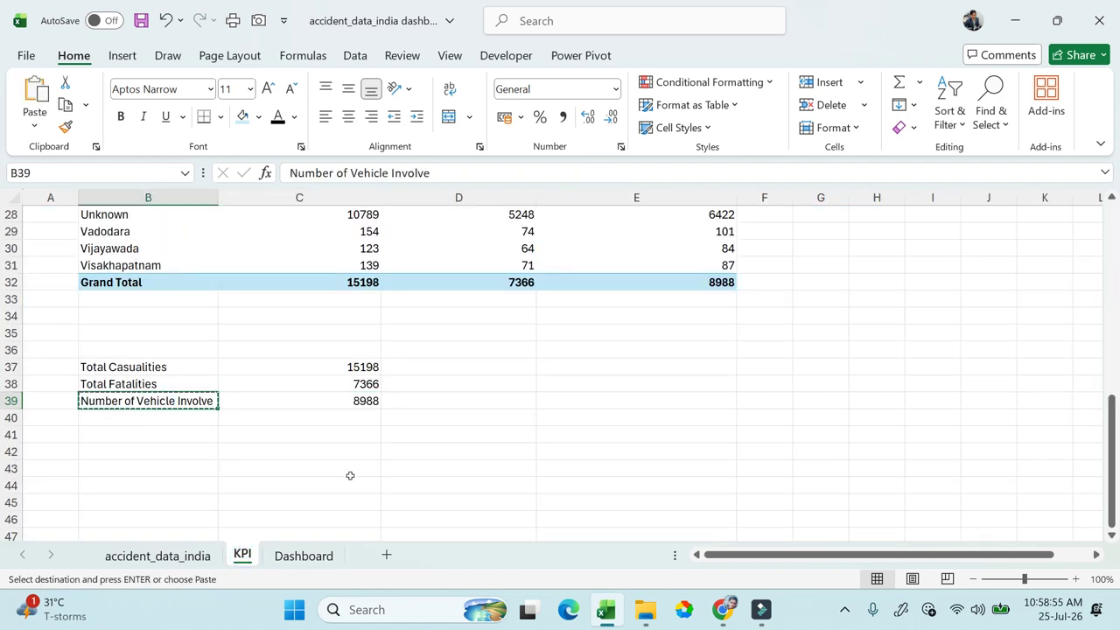
left_click(301, 556)
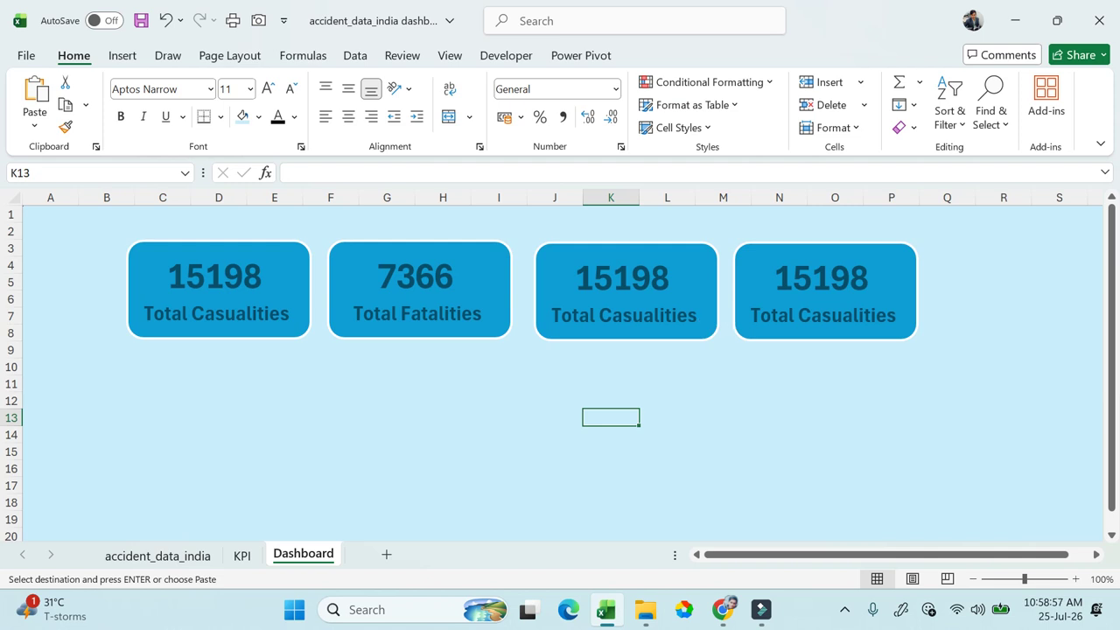
left_click(574, 319)
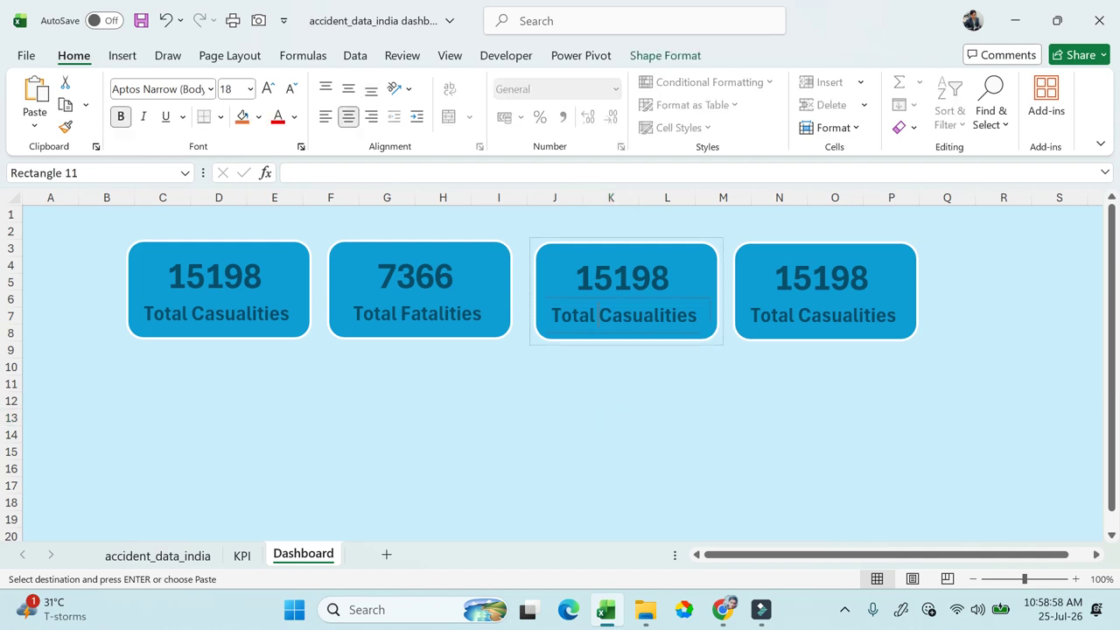
triple_click(574, 318)
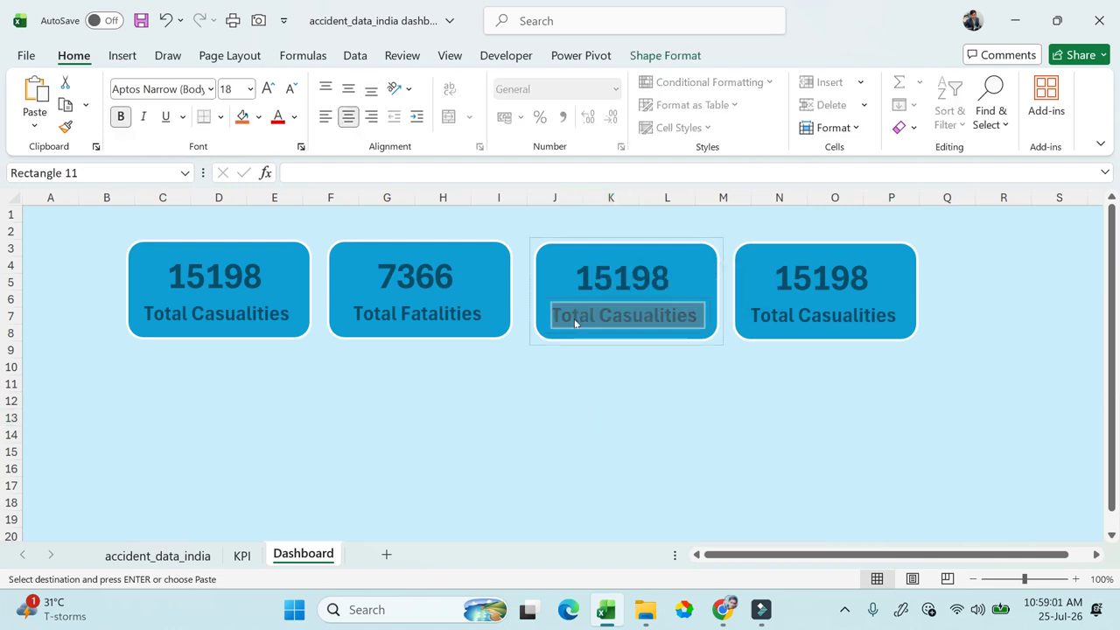
left_click(35, 125)
left_click(76, 172)
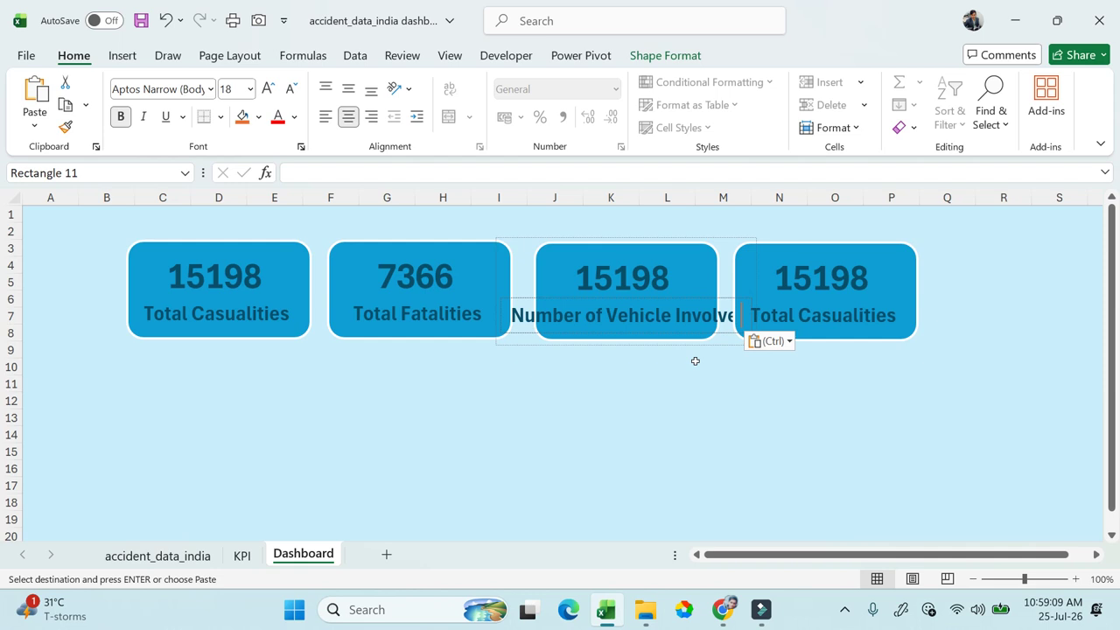
Step: Ungroup the third card so its background, number and Number of Vehicle Involve label are separate shapes, and deselect them
left_click(711, 275)
left_click(672, 413)
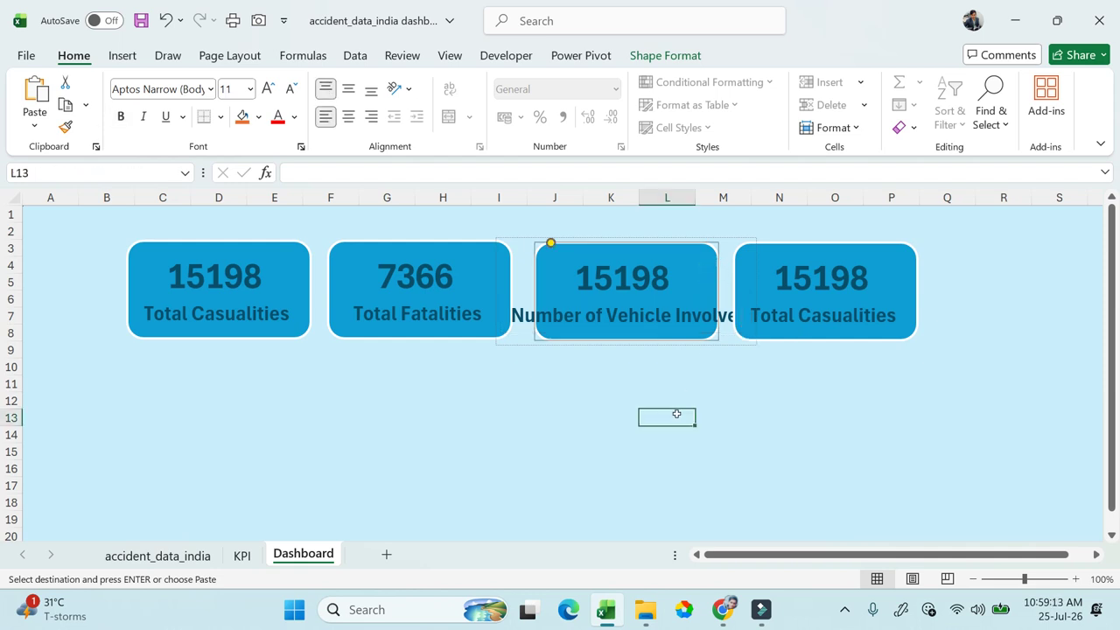
left_click(715, 278)
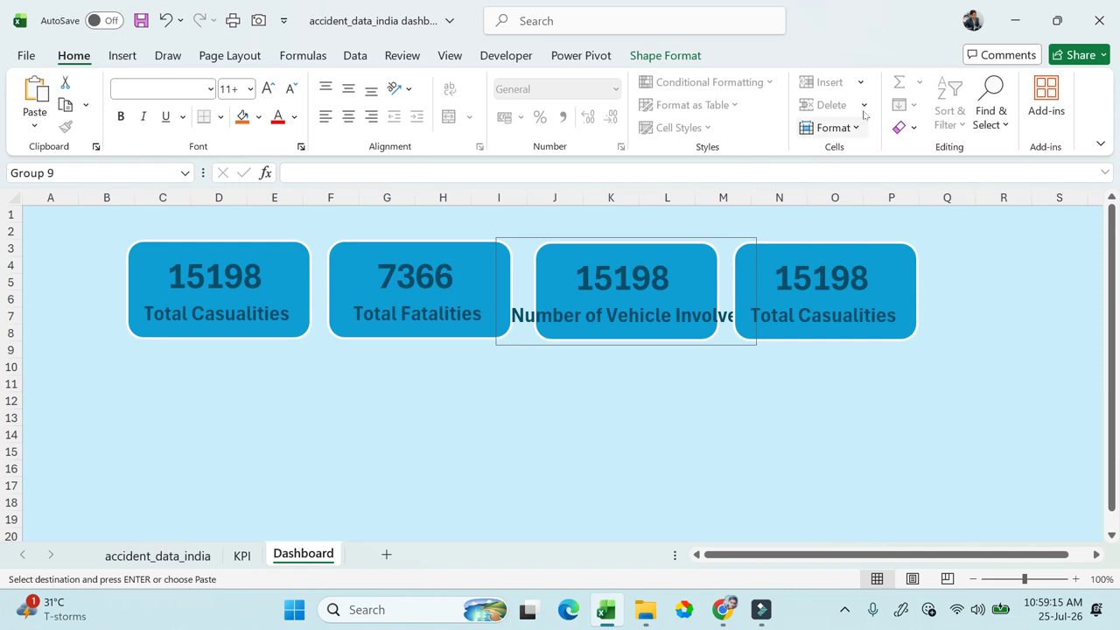
left_click(700, 57)
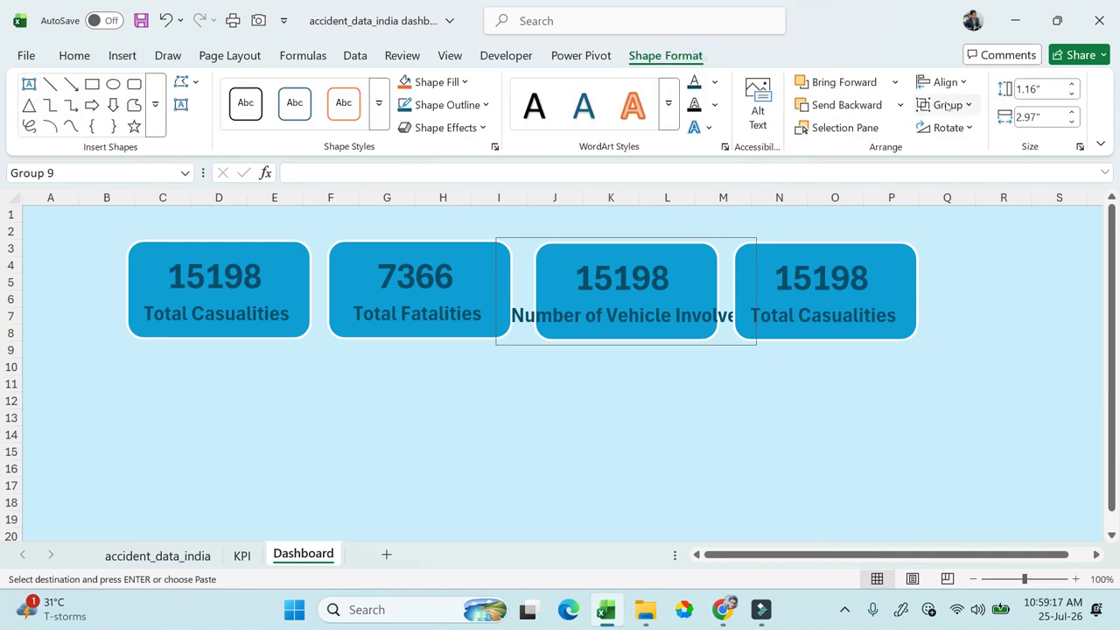
left_click(943, 103)
left_click(962, 180)
left_click(649, 416)
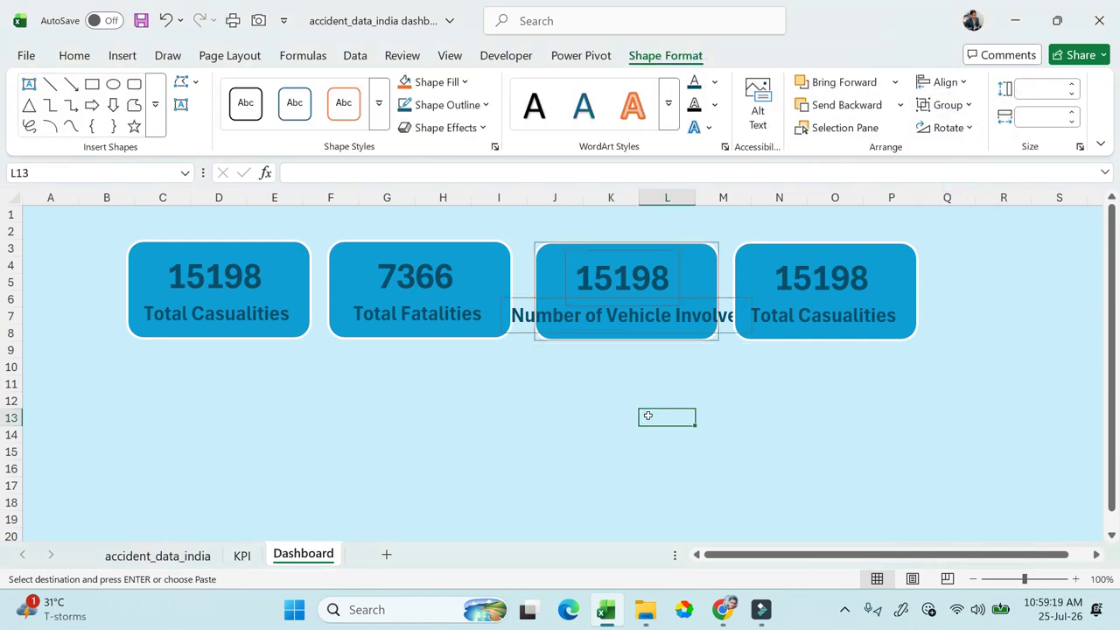
Step: Narrow the Number of Vehicle Involve label box to about 2.06" and move it below the third card
left_click(729, 310)
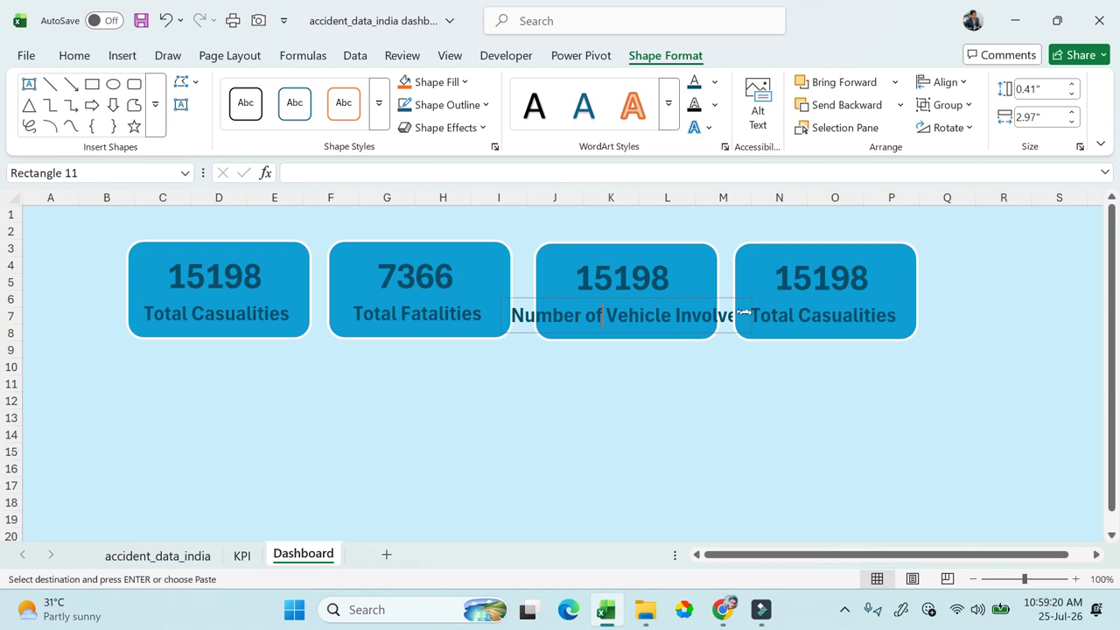
left_click_drag(729, 311, 623, 298)
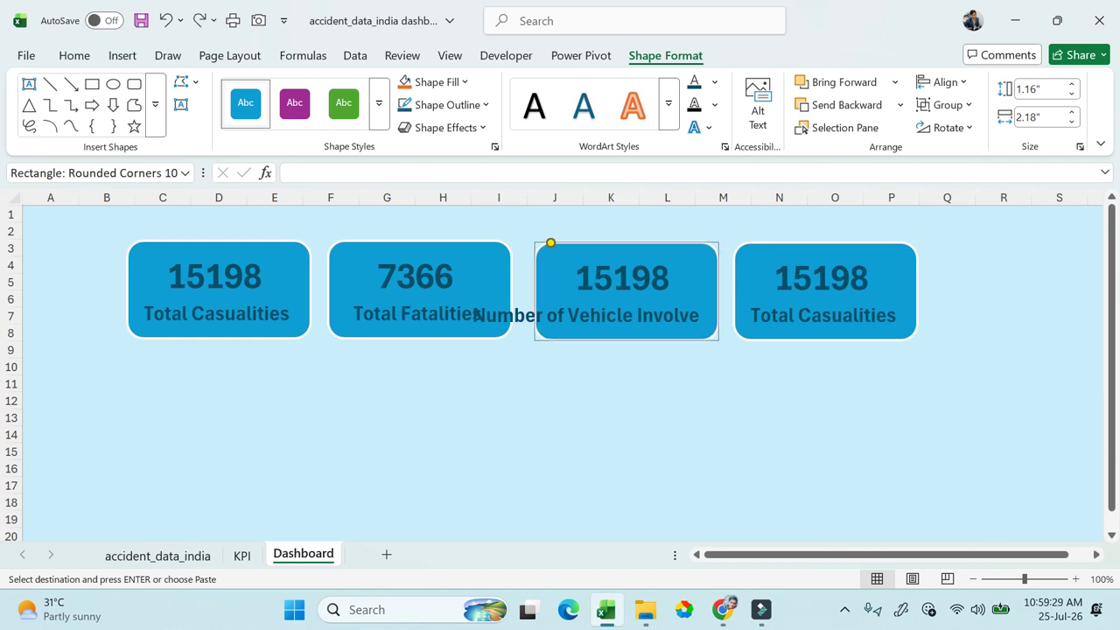
left_click(592, 316)
left_click_drag(505, 330, 537, 393)
left_click(549, 382)
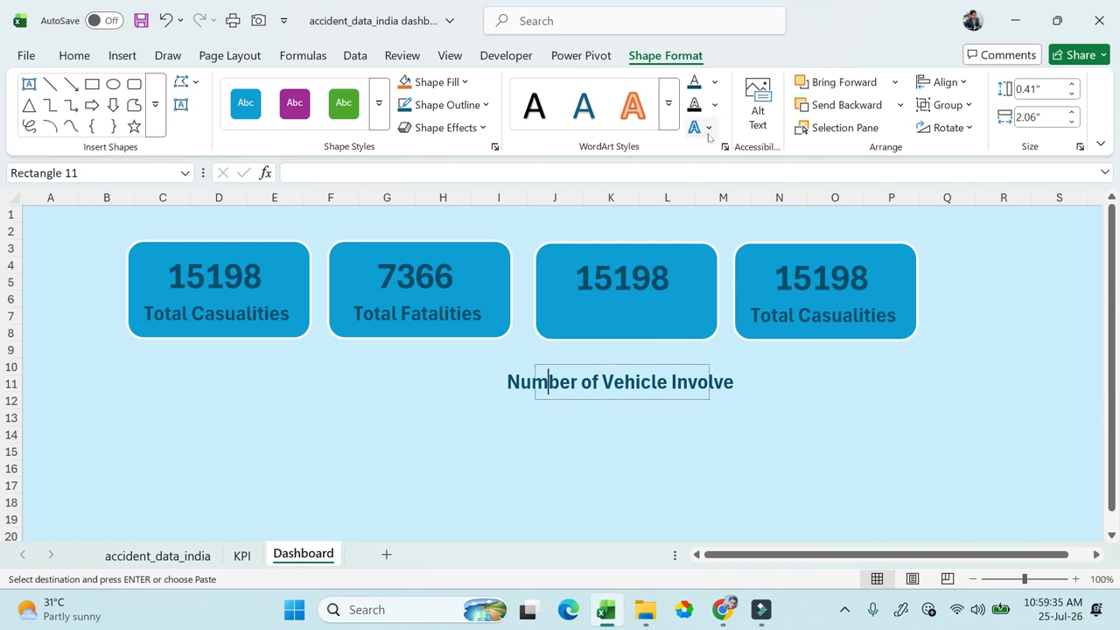
Step: Enable Resize shape to fit text in the text box properties of the Number of Vehicle Involve label
right_click(563, 361)
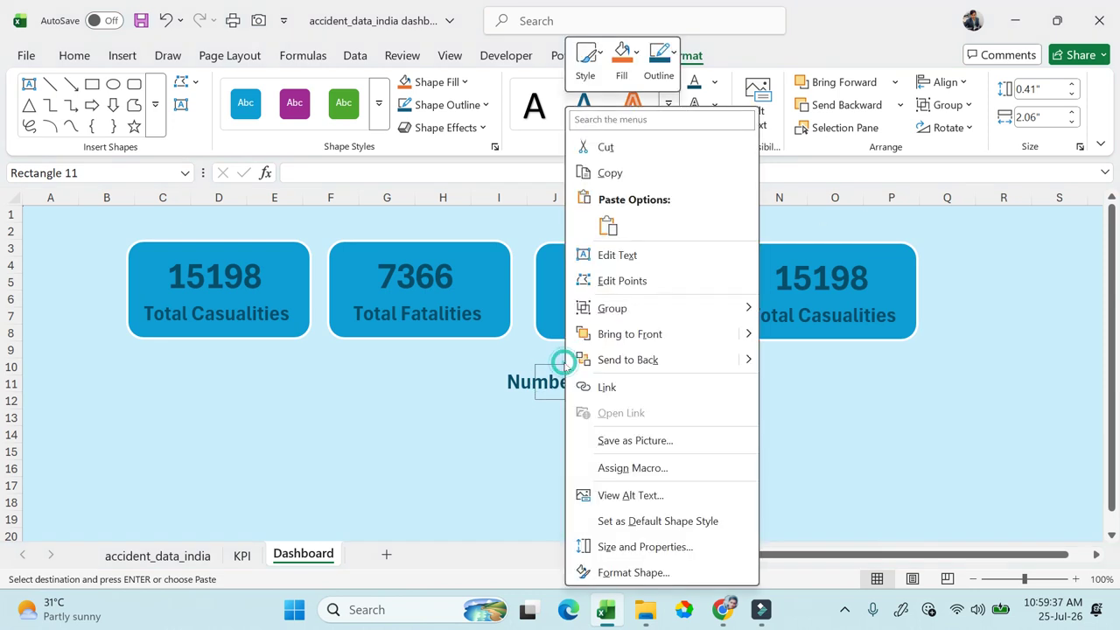
left_click(645, 547)
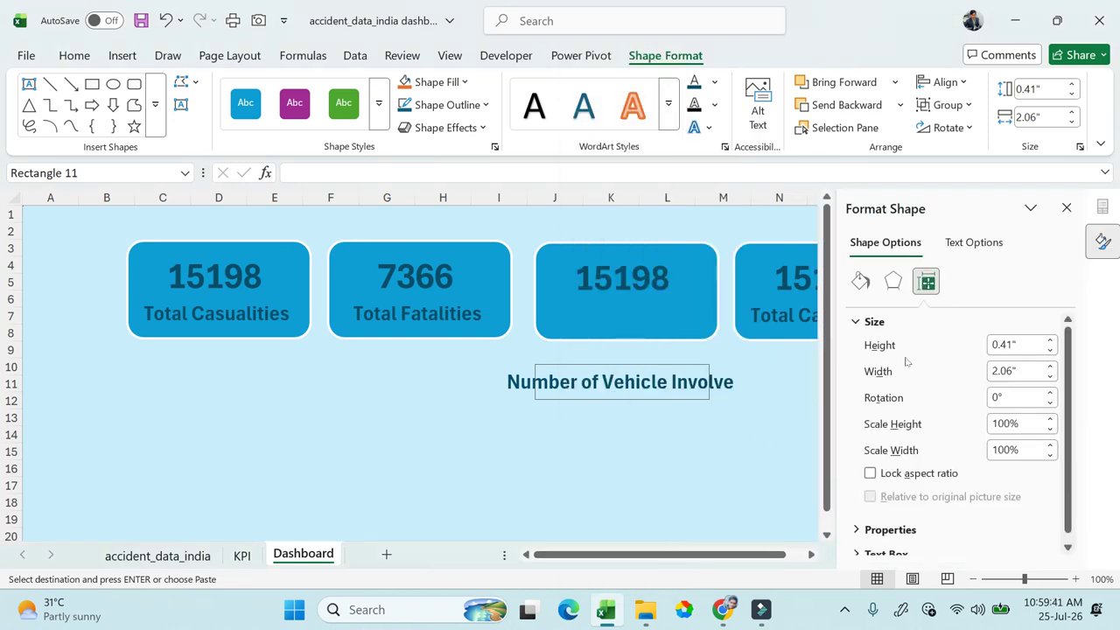
scroll(949, 416, "down", 1)
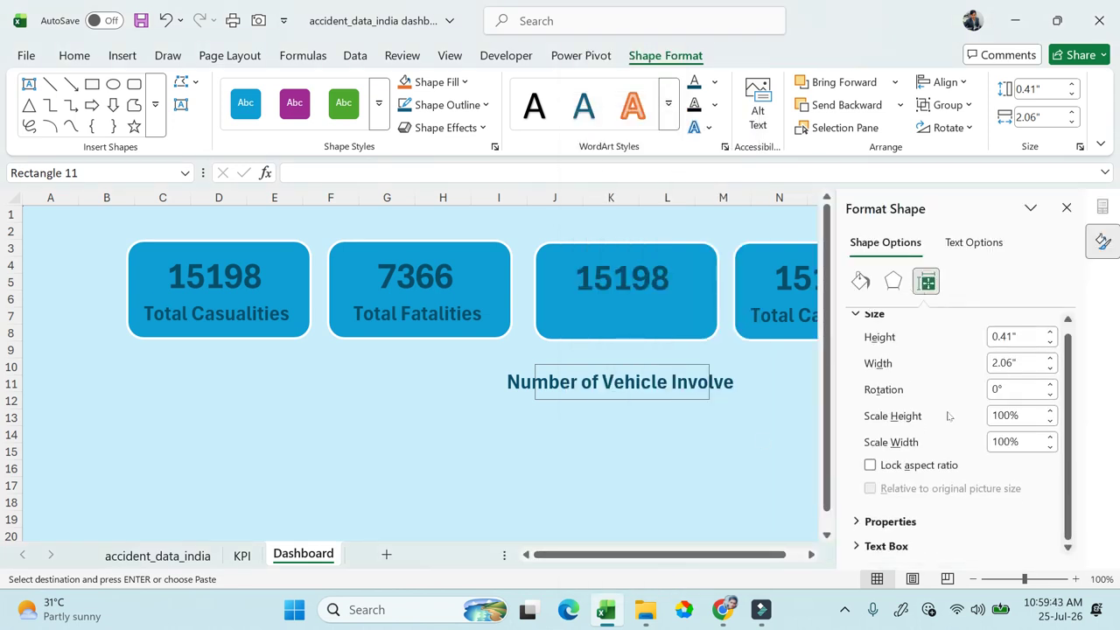
left_click(880, 545)
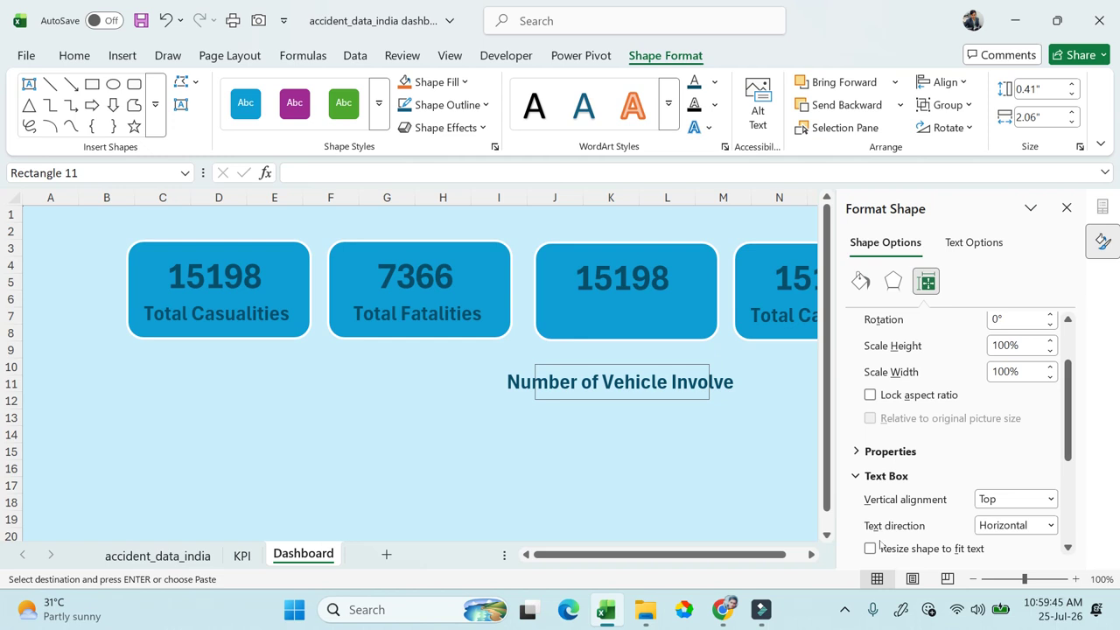
scroll(879, 544, "down", 2)
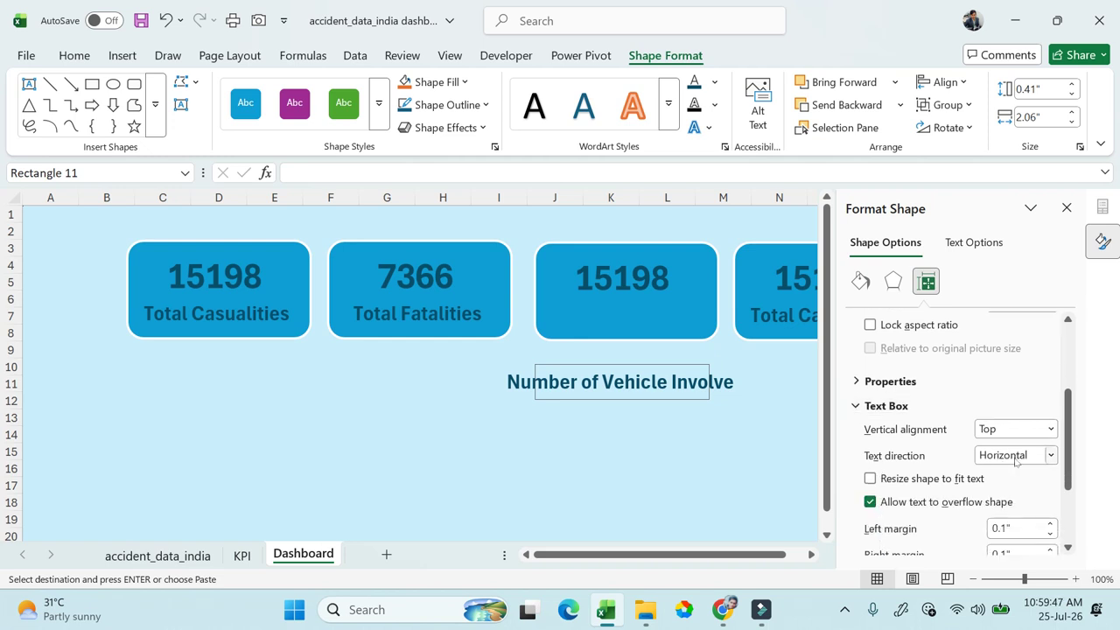
scroll(952, 484, "down", 2)
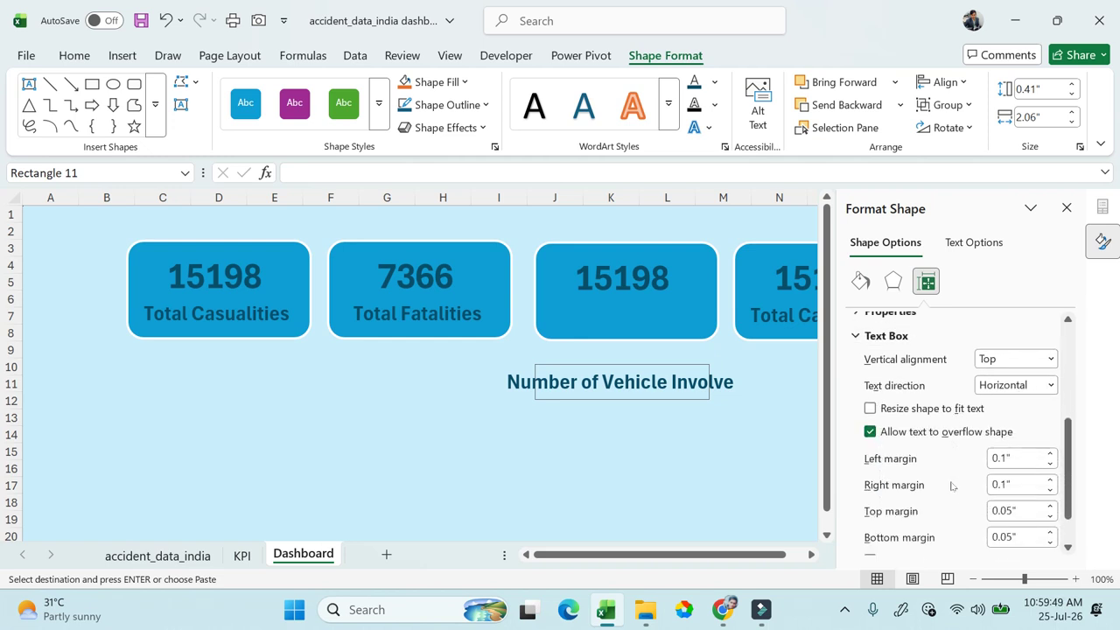
left_click(889, 410)
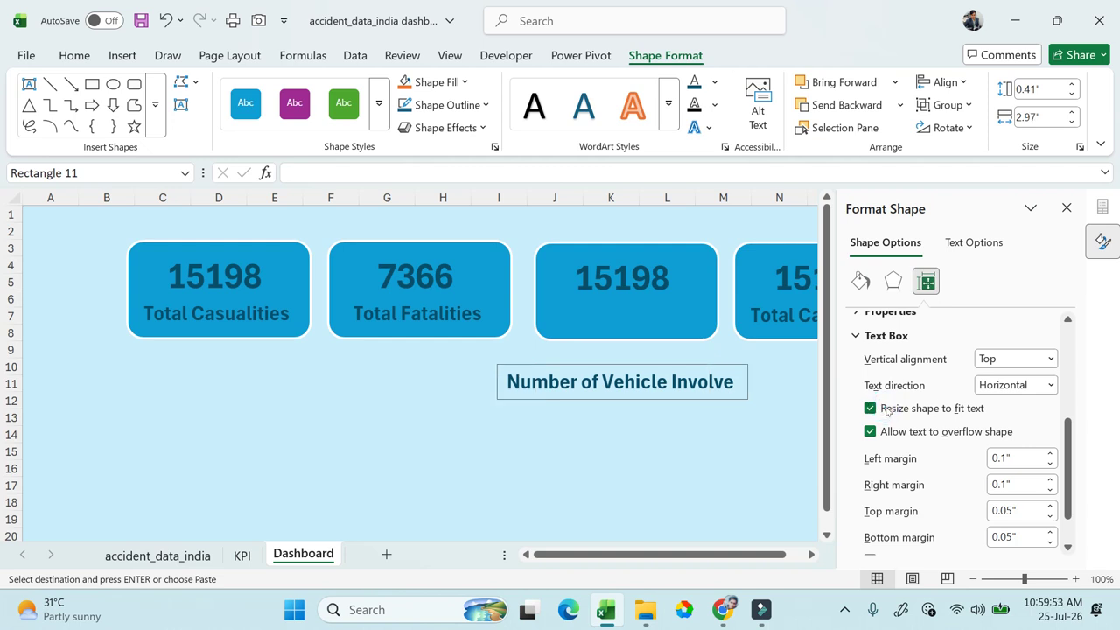
Step: Narrow the Number of Vehicle Involve label box to about 2.11" so its text wraps onto two lines, and close the shape formatting options
left_click(744, 388)
left_click_drag(744, 387, 672, 382)
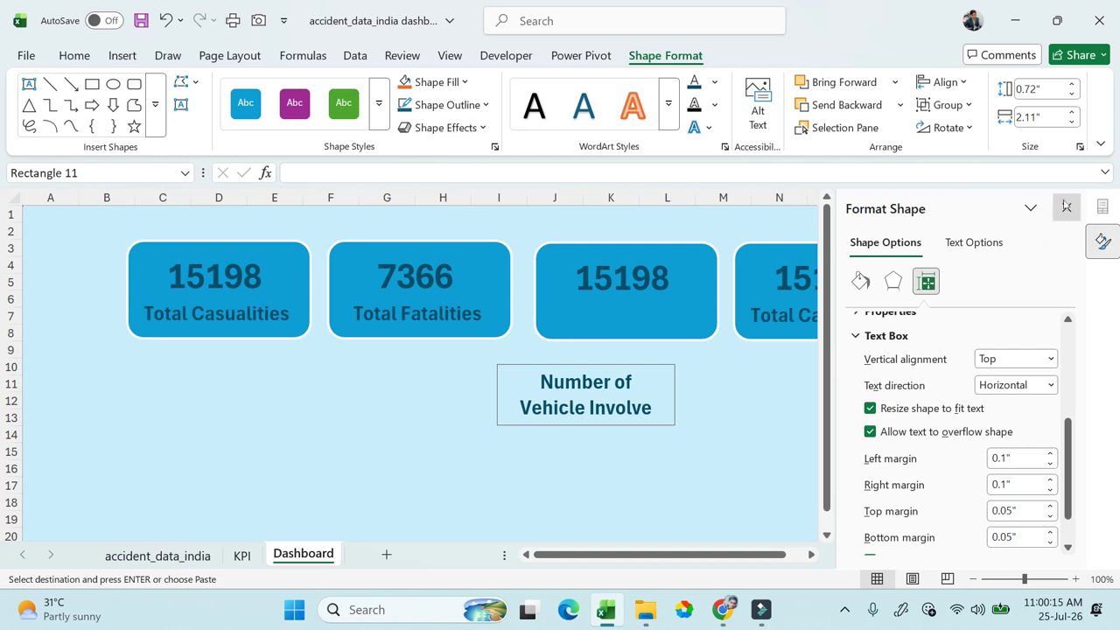
left_click(1066, 207)
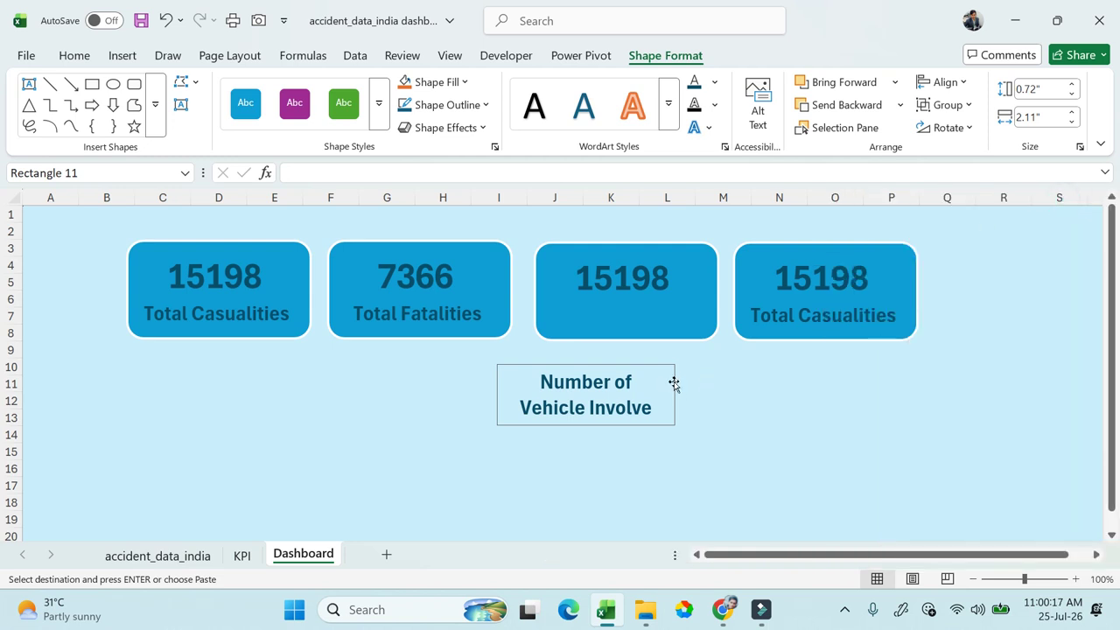
Step: Place the Number of Vehicle Involve label under the number on the third card and reduce its font size to 16
left_click_drag(669, 370, 708, 292)
left_click_drag(709, 292, 709, 294)
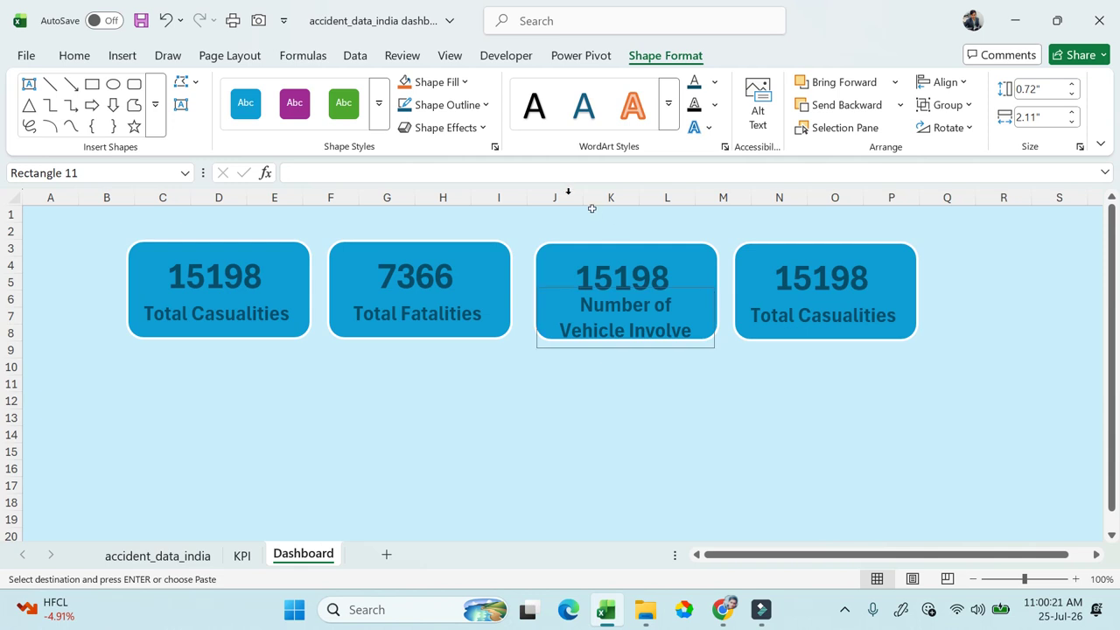
left_click(83, 58)
left_click(293, 89)
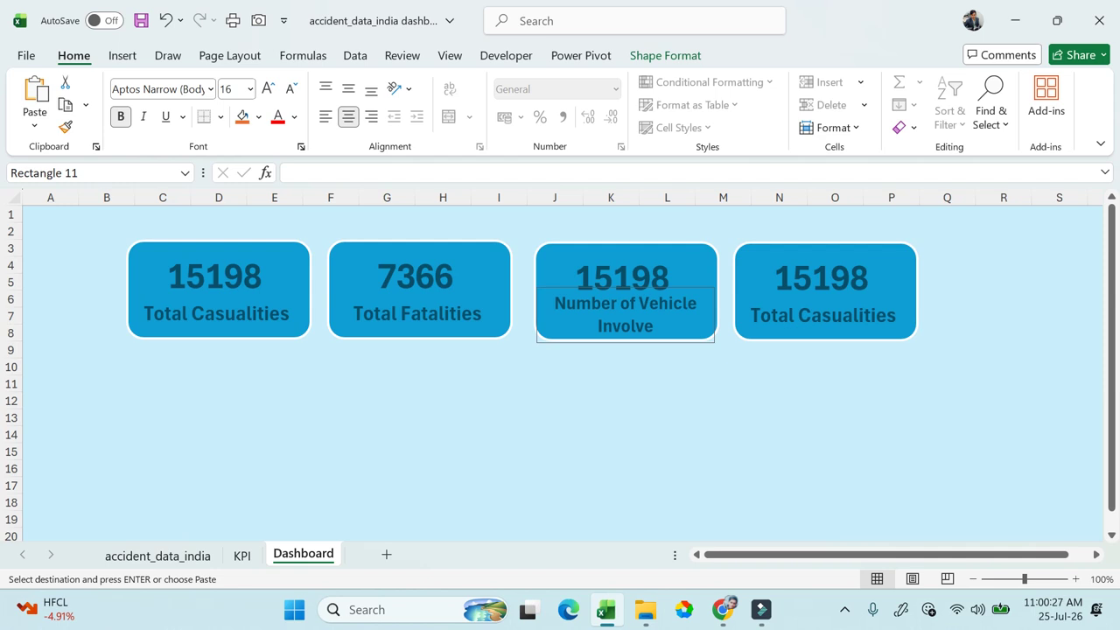
left_click_drag(569, 344, 565, 342)
left_click(642, 418)
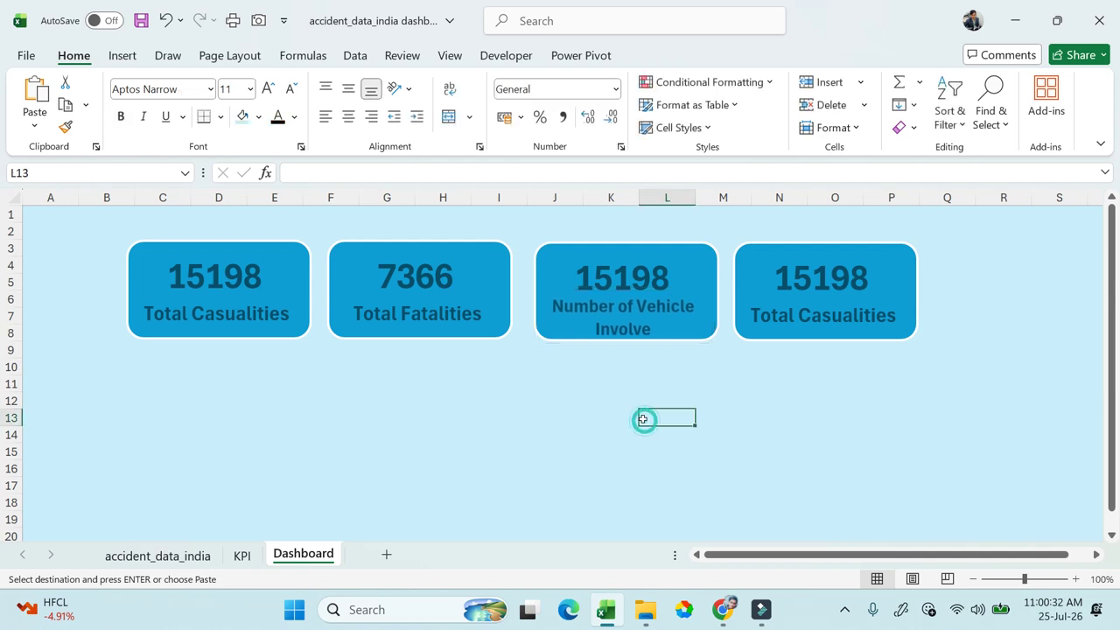
Step: Link the third card's number to the named total with the formula =Number_of_Vehicle_Involve
left_click(611, 273)
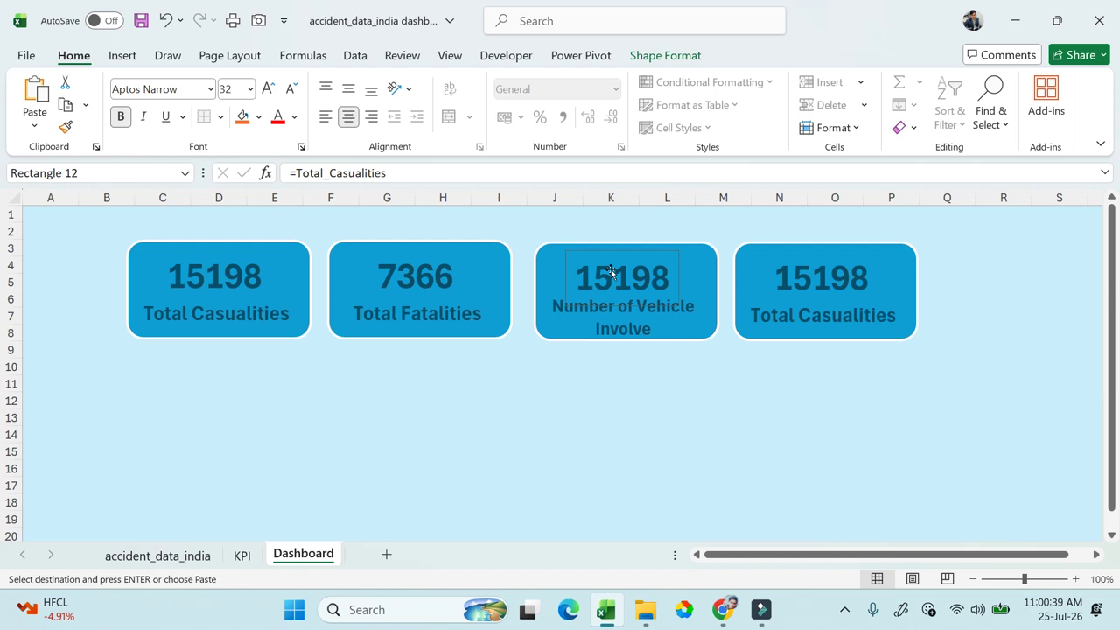
left_click_drag(389, 173, 289, 172)
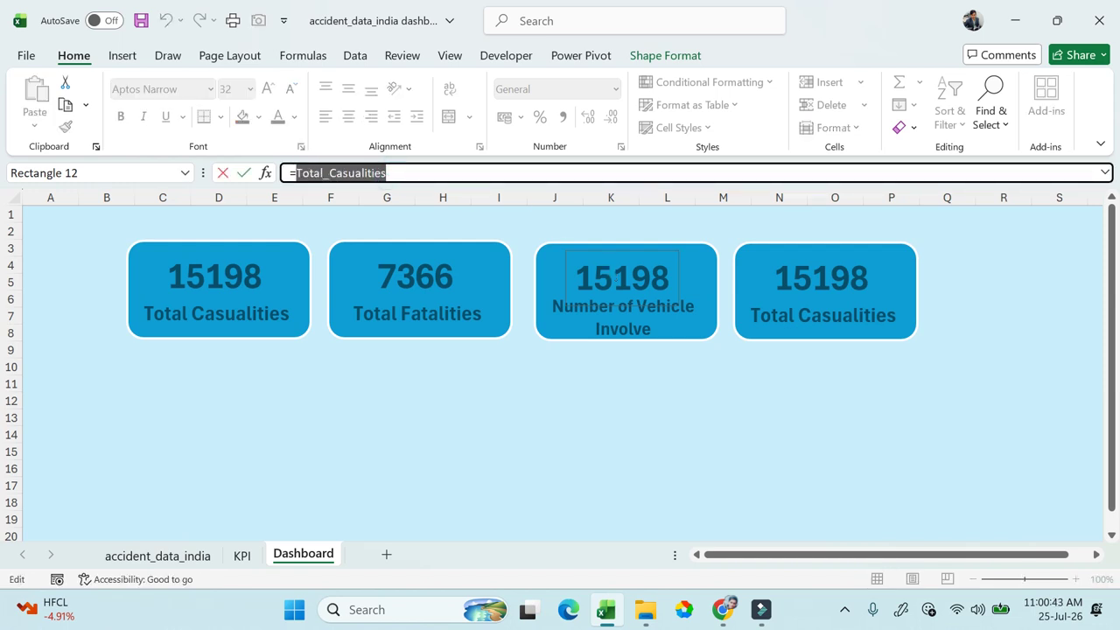
type("Nu")
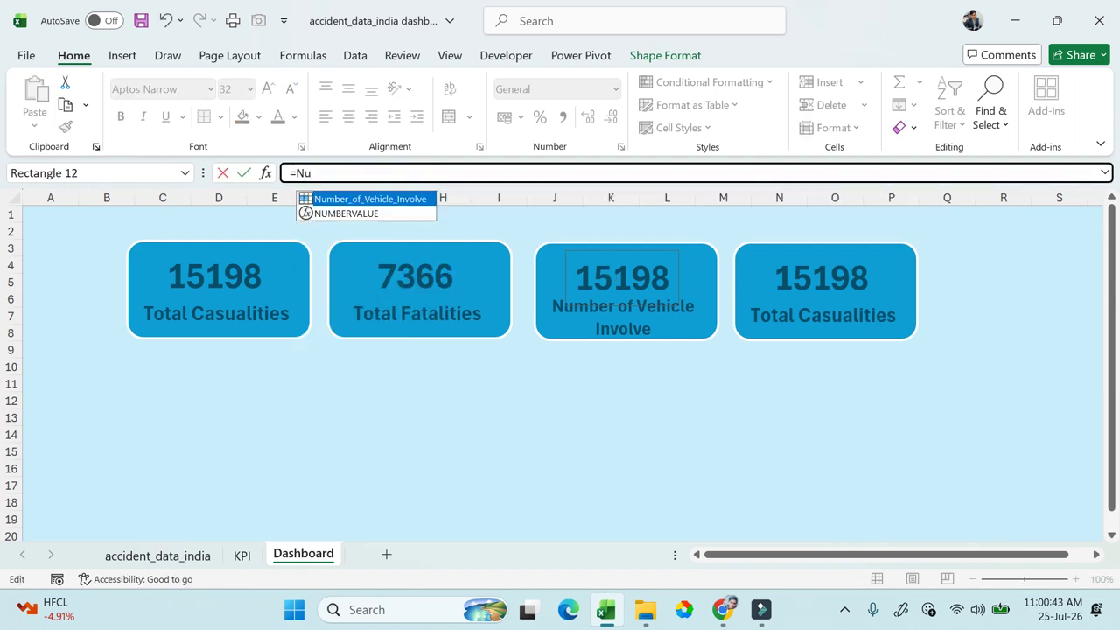
double_click(405, 199)
key("Return")
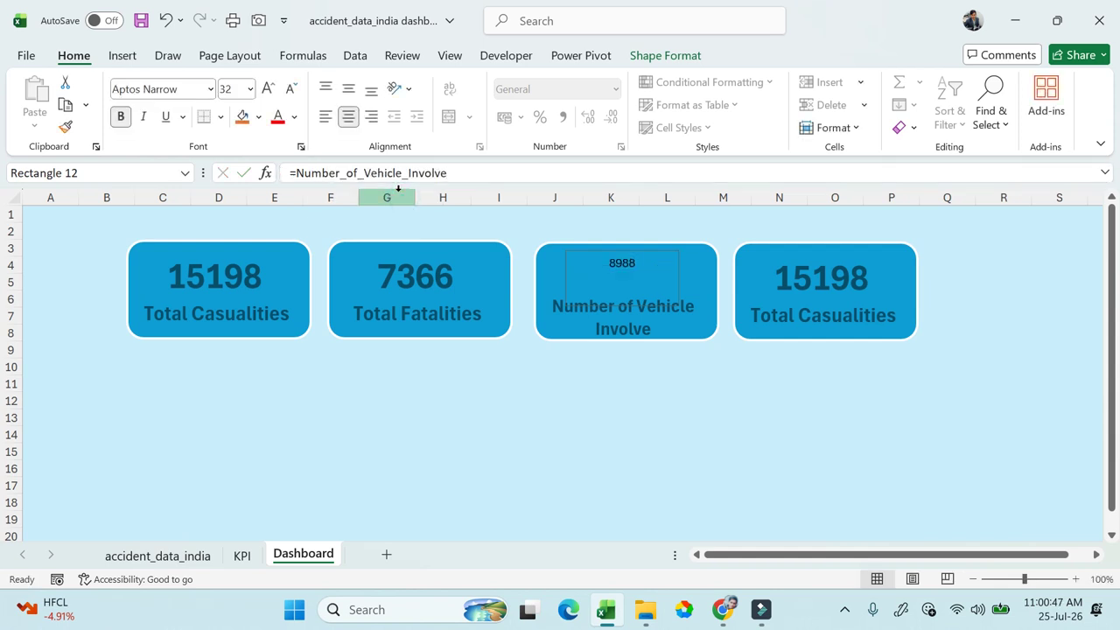
Step: Copy the formatting of the Total Fatalities number with Format Painter onto the Number of Vehicle Involve card's number
left_click(415, 280)
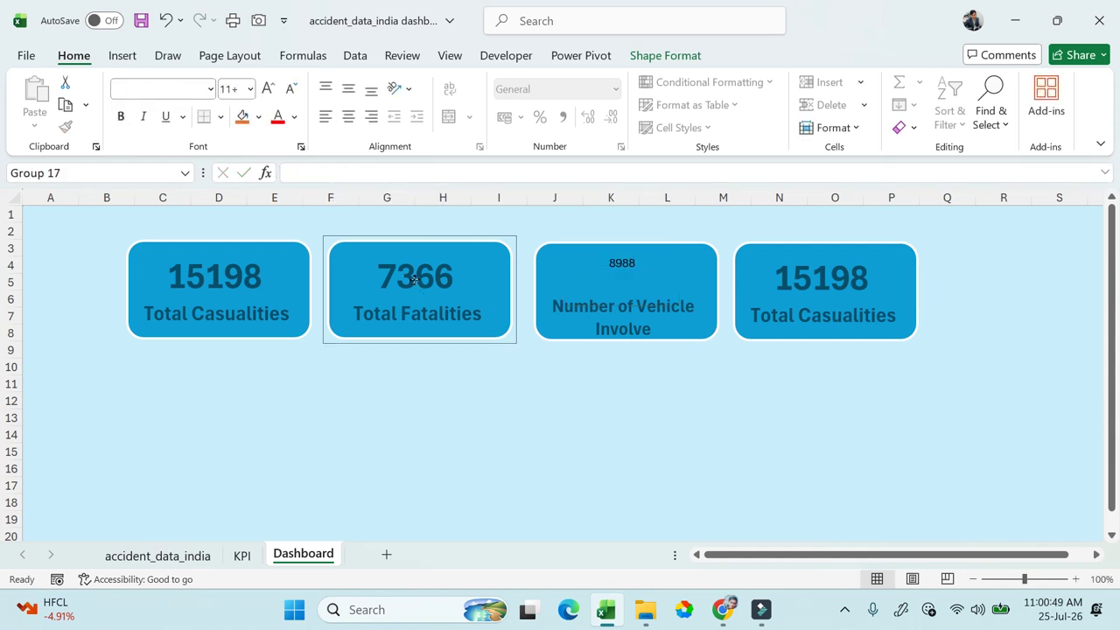
left_click(414, 280)
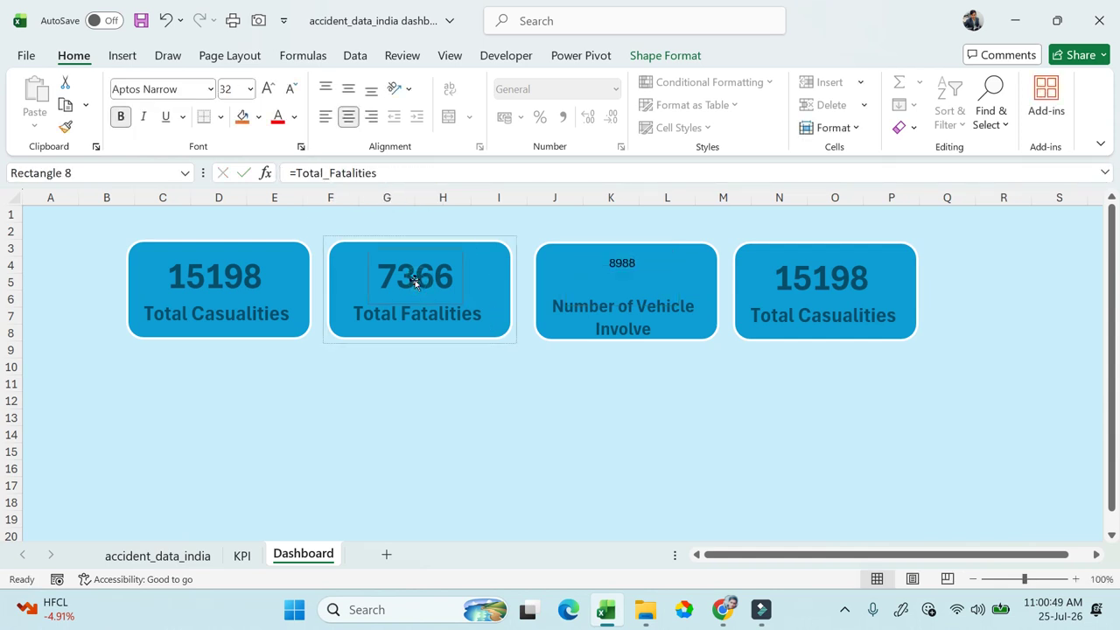
left_click(66, 127)
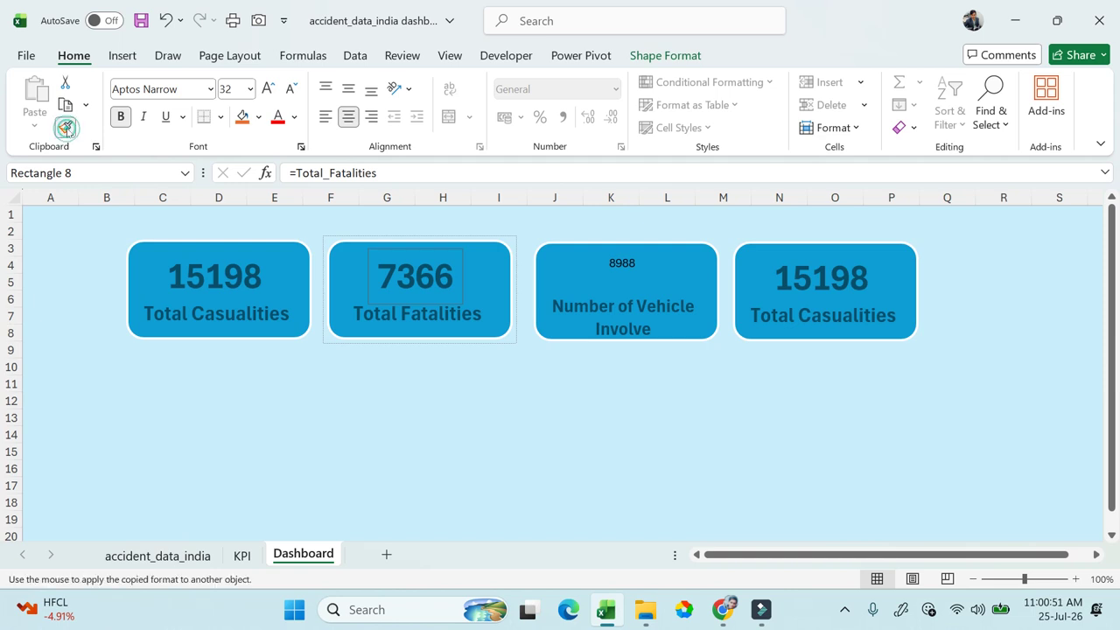
left_click(619, 262)
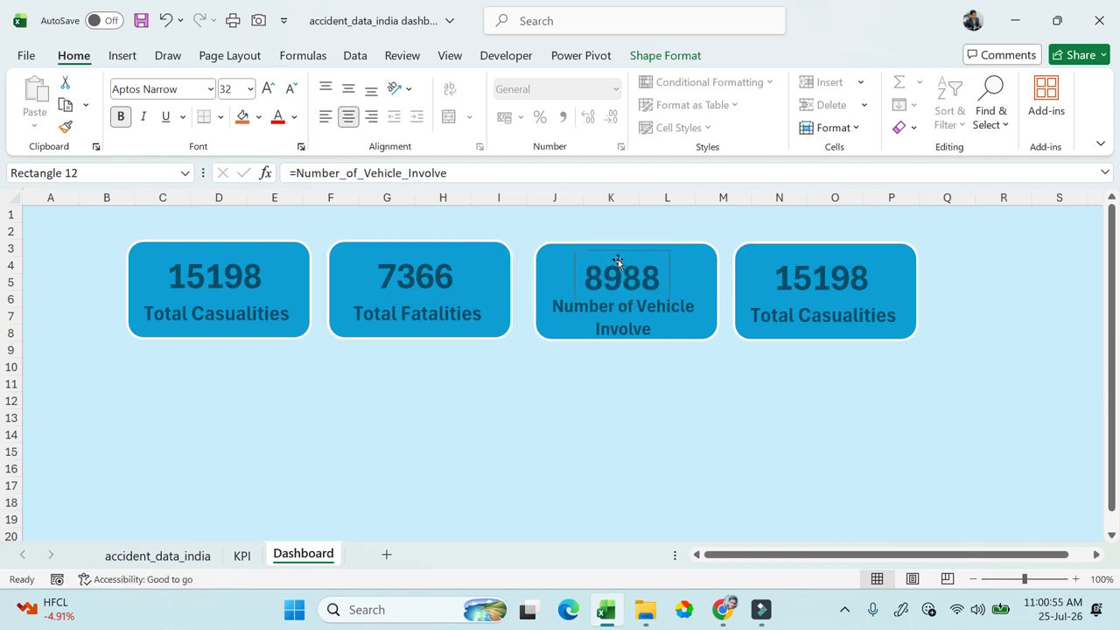
Step: Group the third card's rounded rectangle, its number and the Number of Vehicle Involve label into one object
left_click(700, 383)
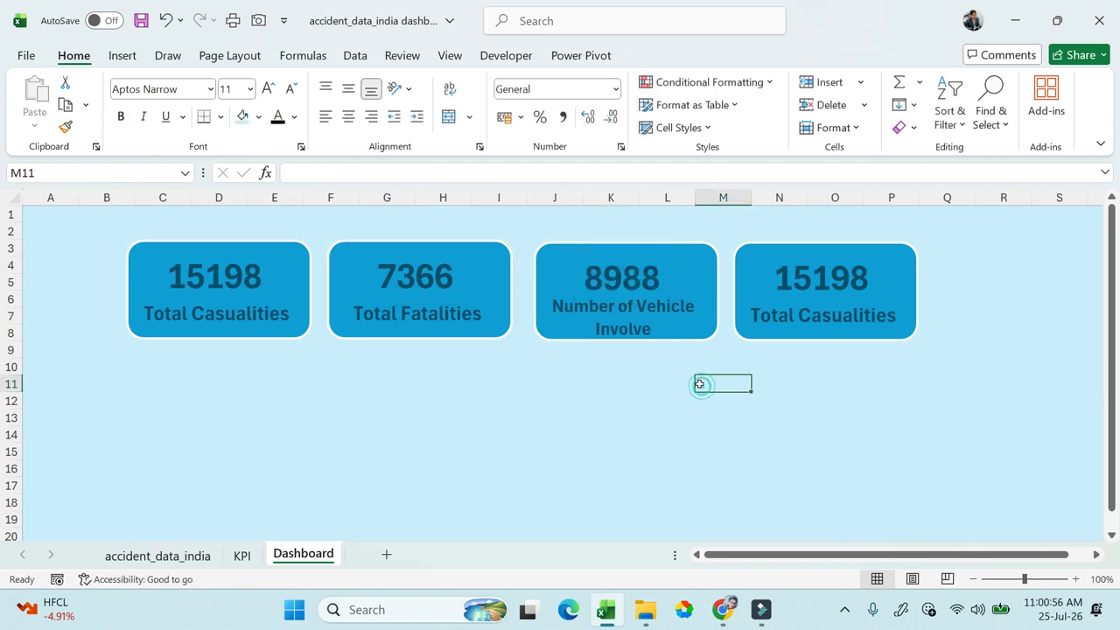
left_click(693, 333)
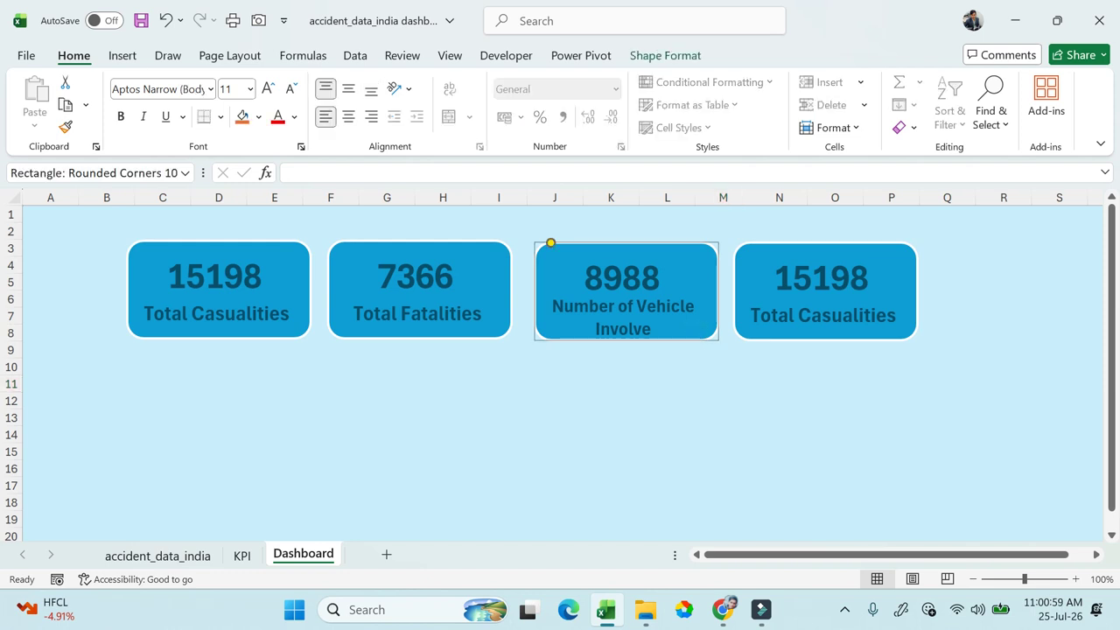
left_click(617, 326, "shift")
left_click(618, 279, "shift")
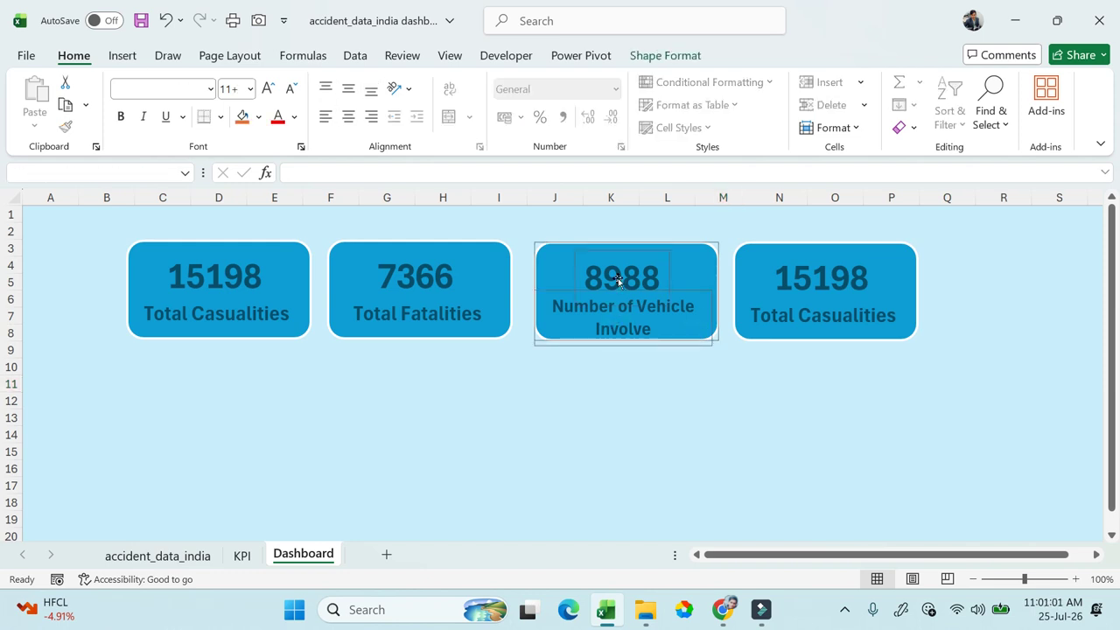
left_click(667, 60)
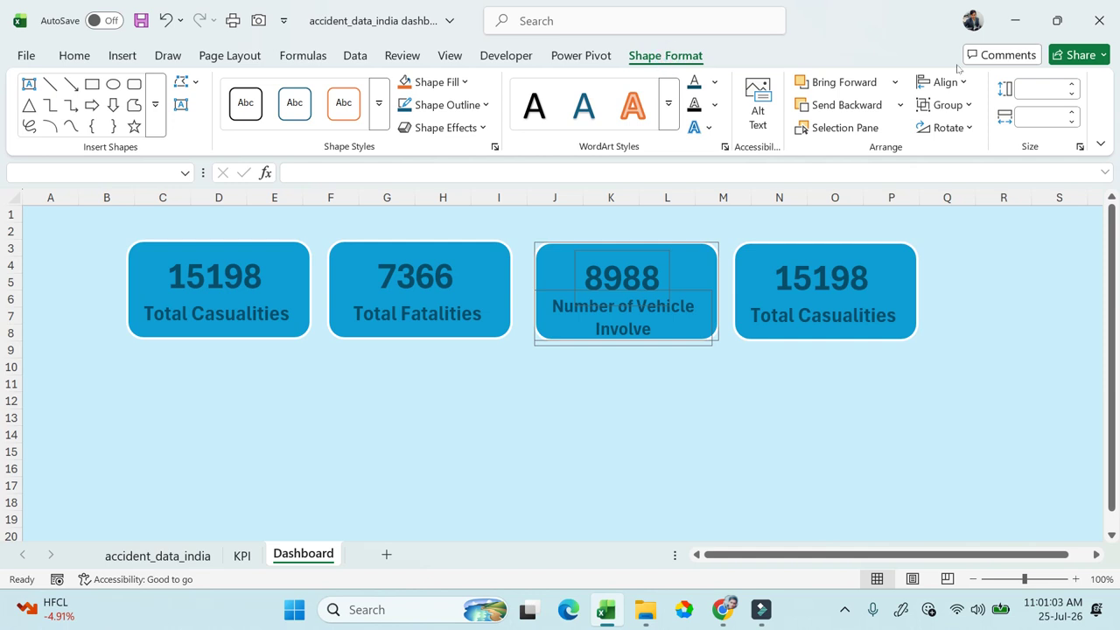
left_click(946, 105)
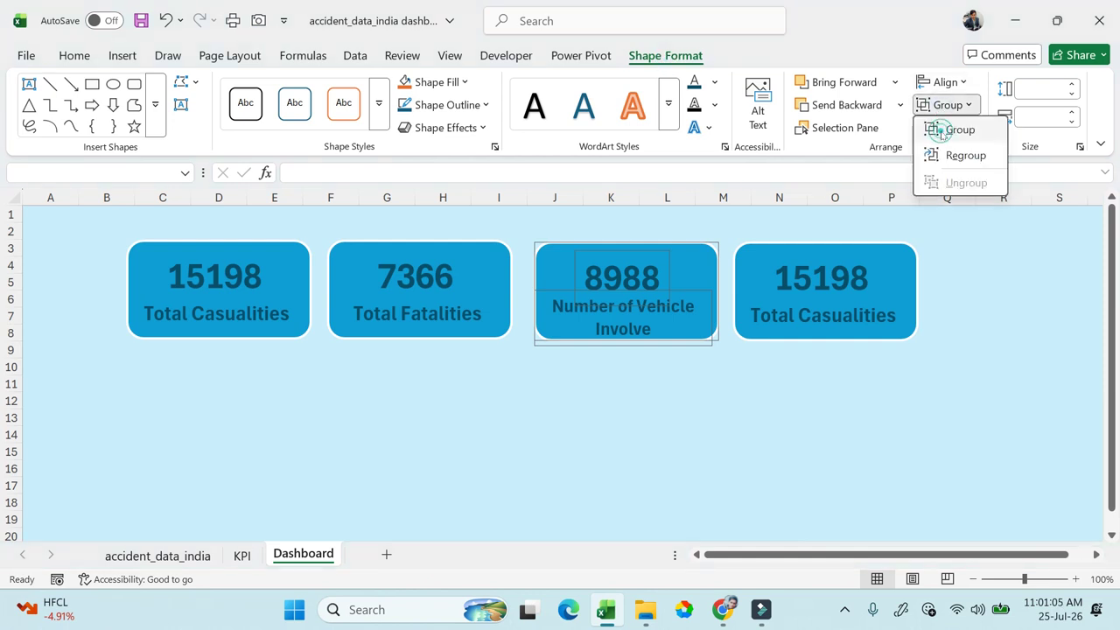
left_click(946, 131)
Step: Check the pivot table and the named totals on the KPI sheet for content for the fourth card
left_click(776, 335)
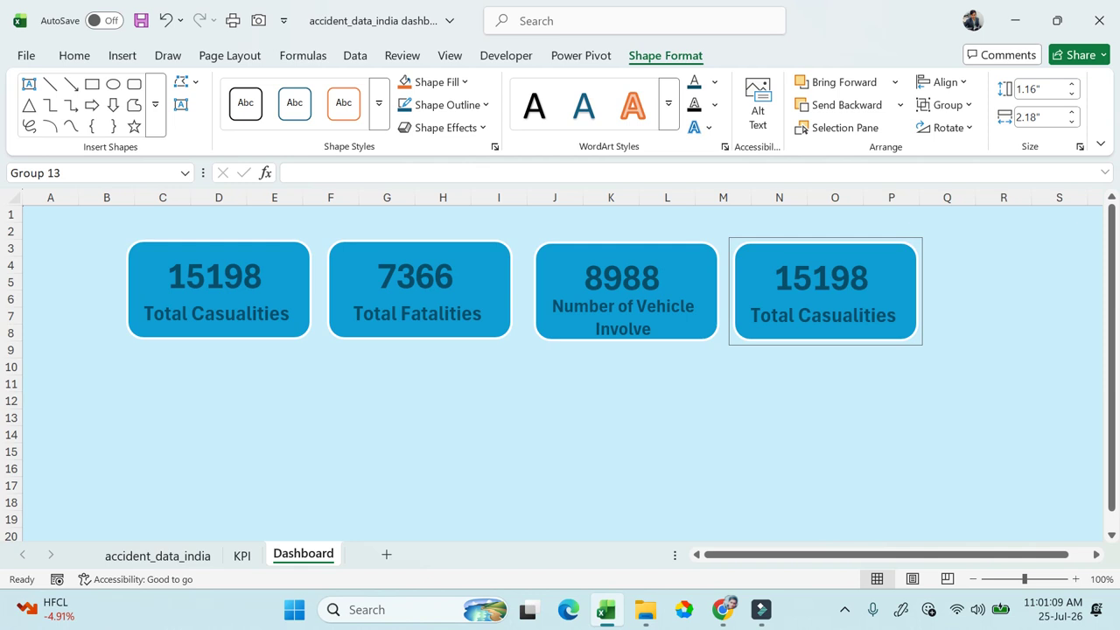
left_click(788, 313)
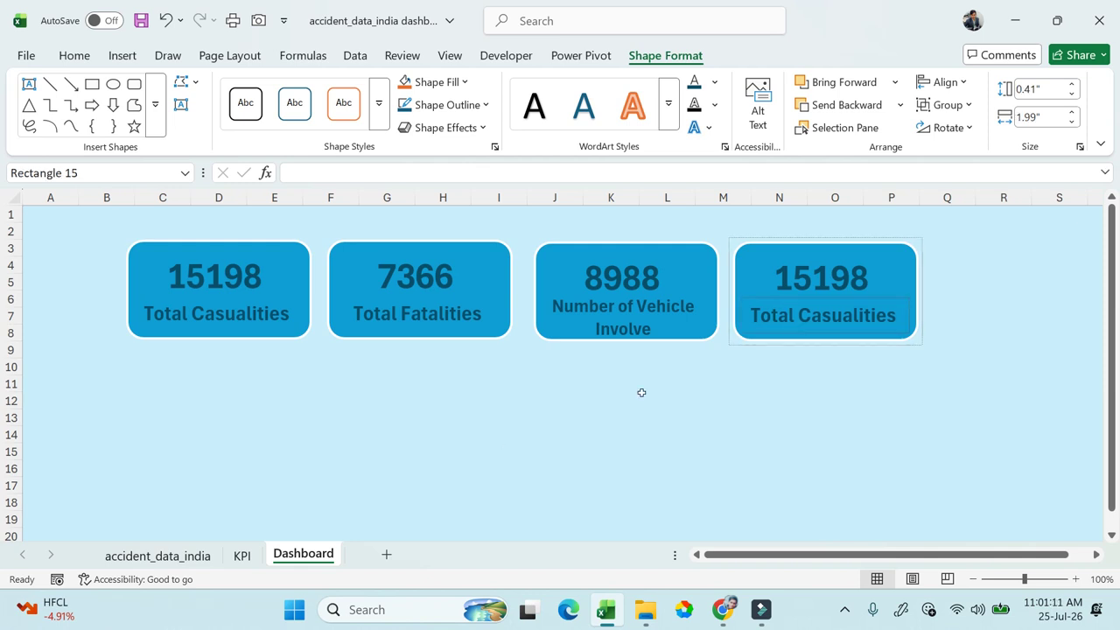
left_click(243, 555)
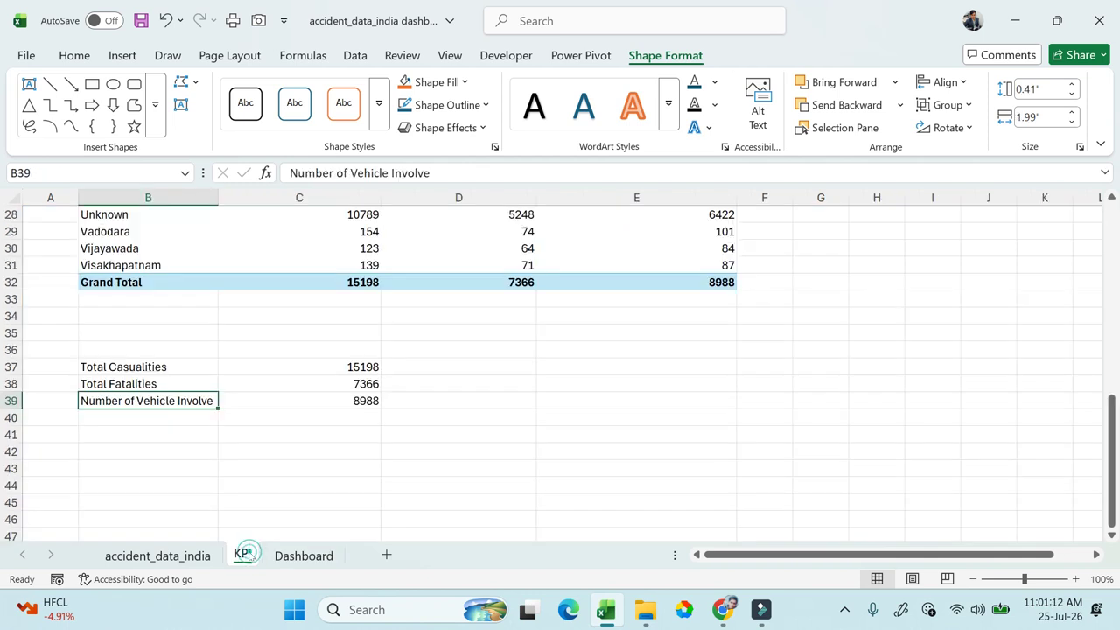
left_click(443, 420)
scroll(443, 420, "up", 9)
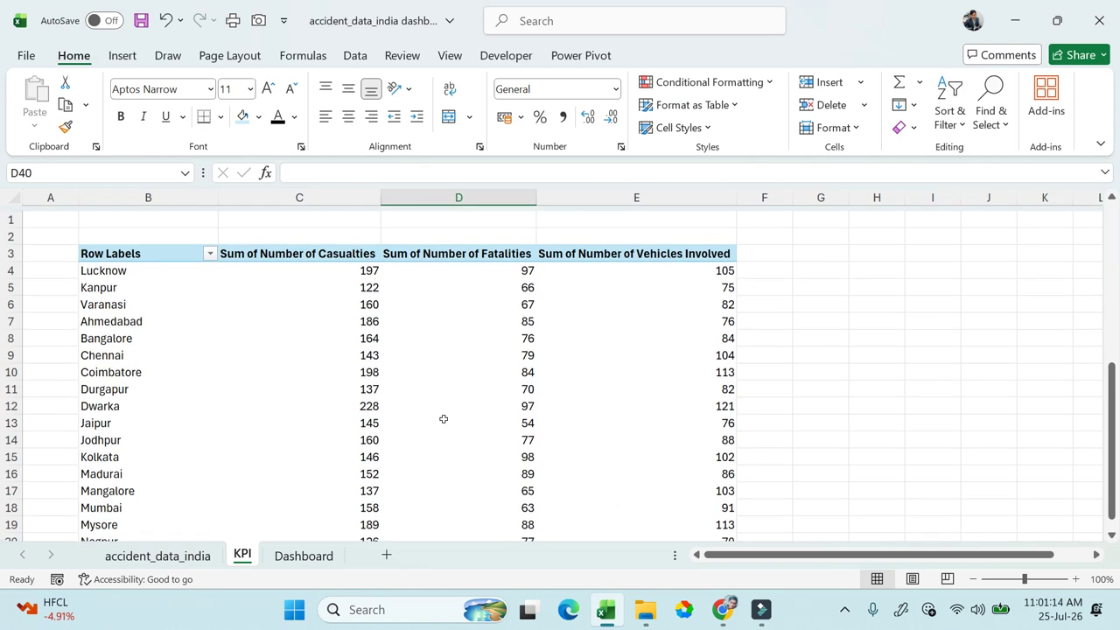
scroll(443, 419, "down", 7)
scroll(444, 419, "down", 3)
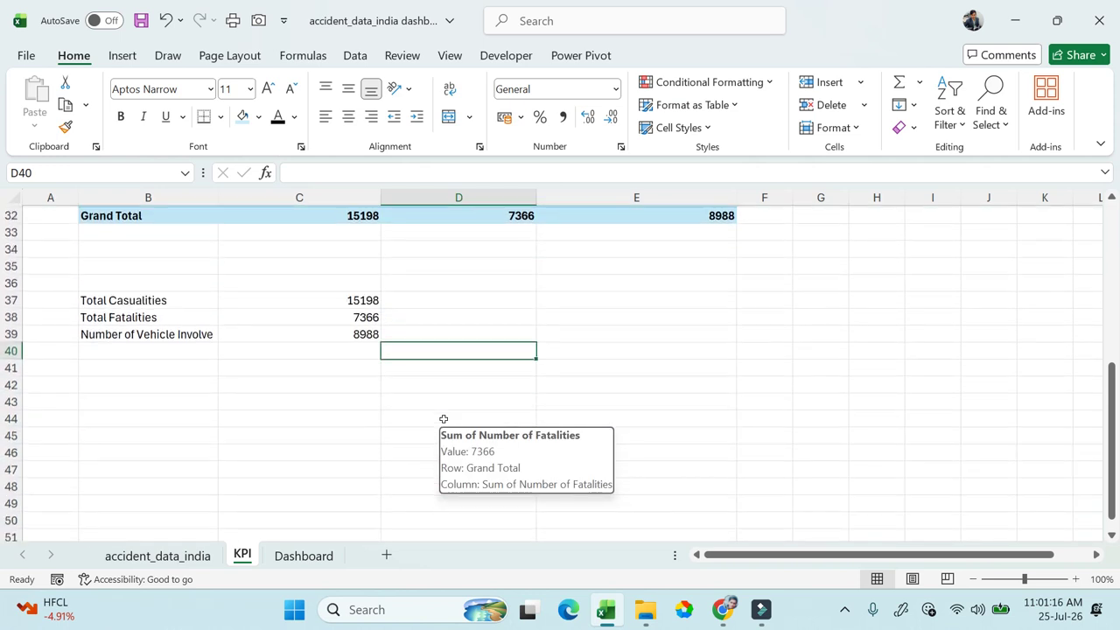
left_click(306, 400)
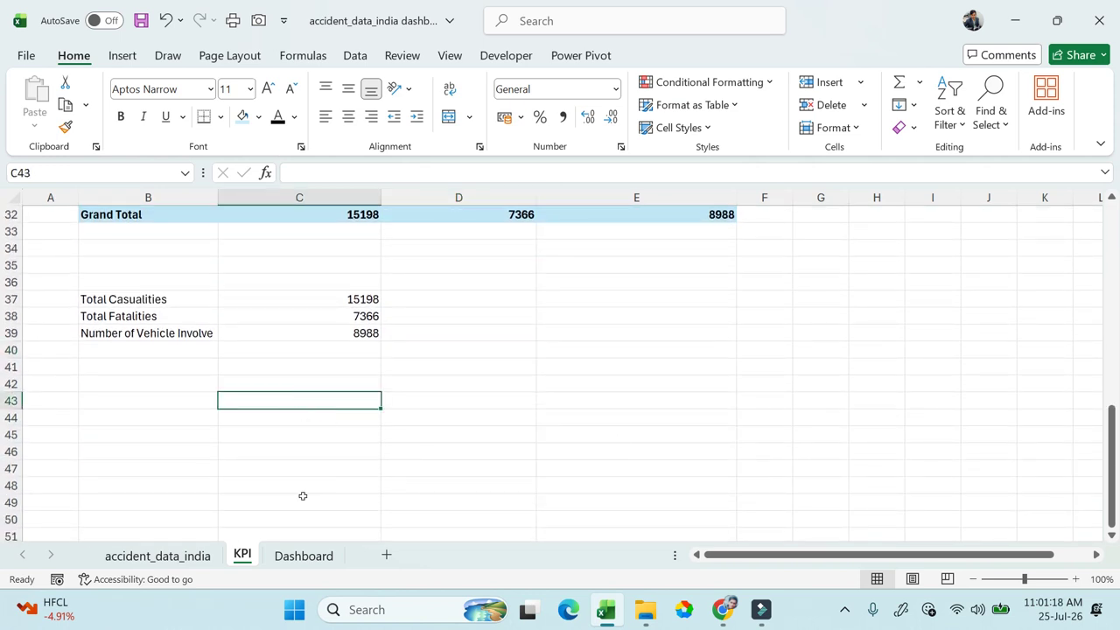
Step: Examine the accident_data_india columns, from Time of Day through Speed Limit (km/h), for another field usable on the dashboard
left_click(171, 557)
scroll(689, 363, "right", 2)
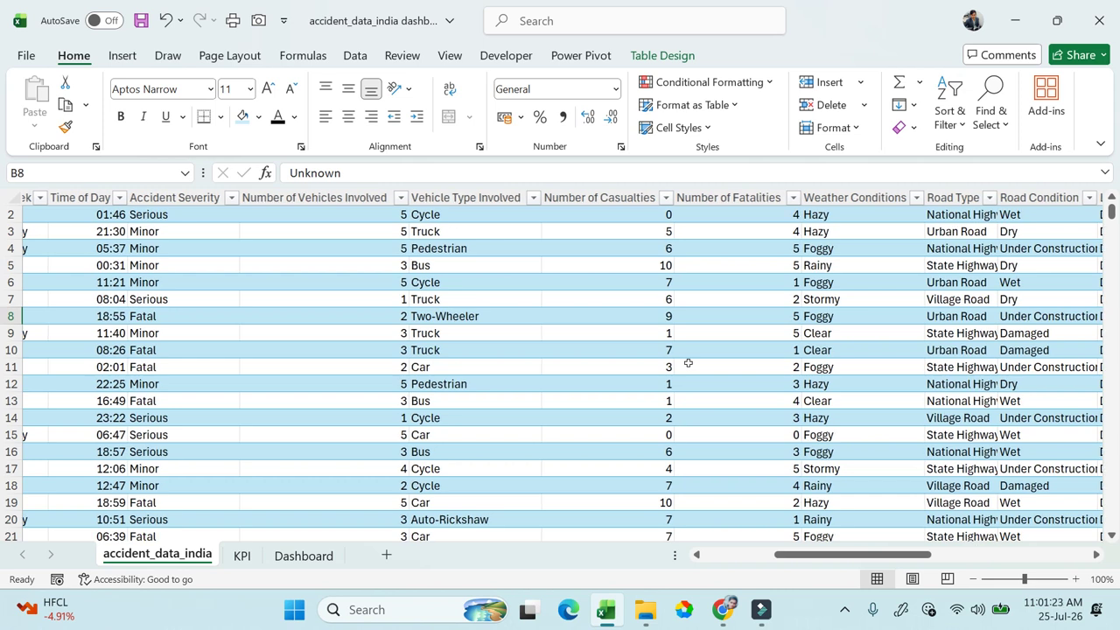
scroll(688, 362, "right", 1)
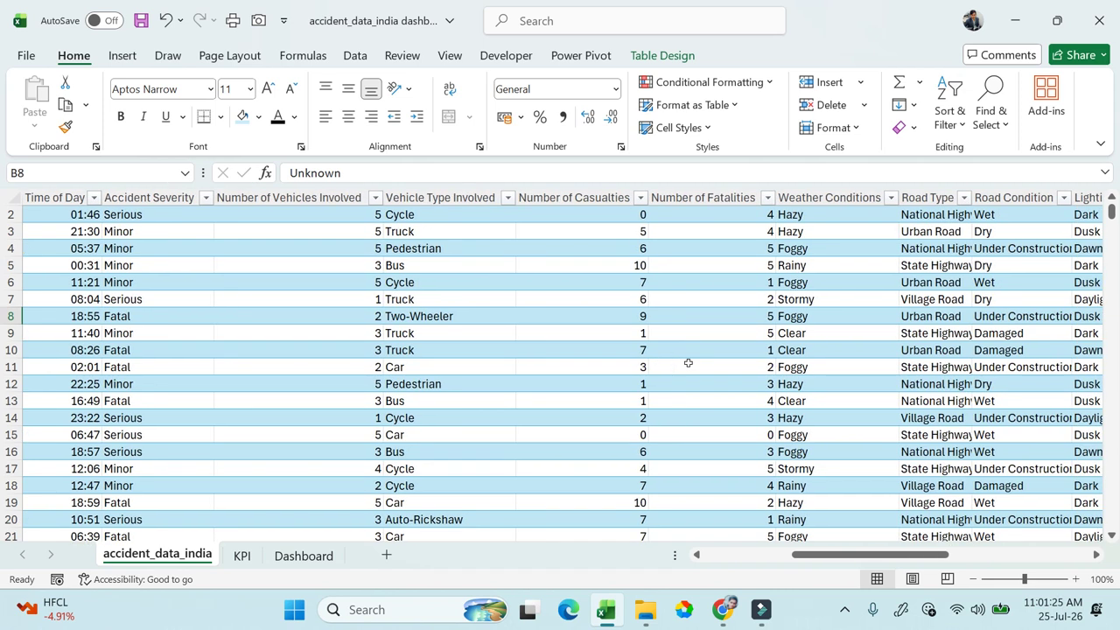
scroll(689, 362, "down", 1)
scroll(689, 363, "up", 2)
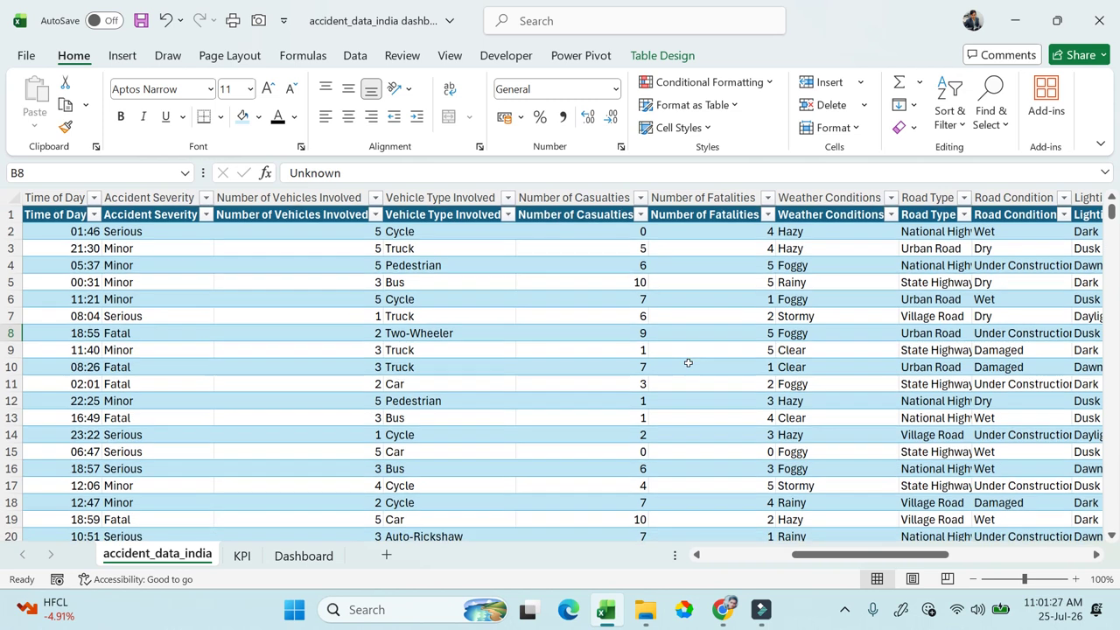
scroll(689, 362, "right", 2)
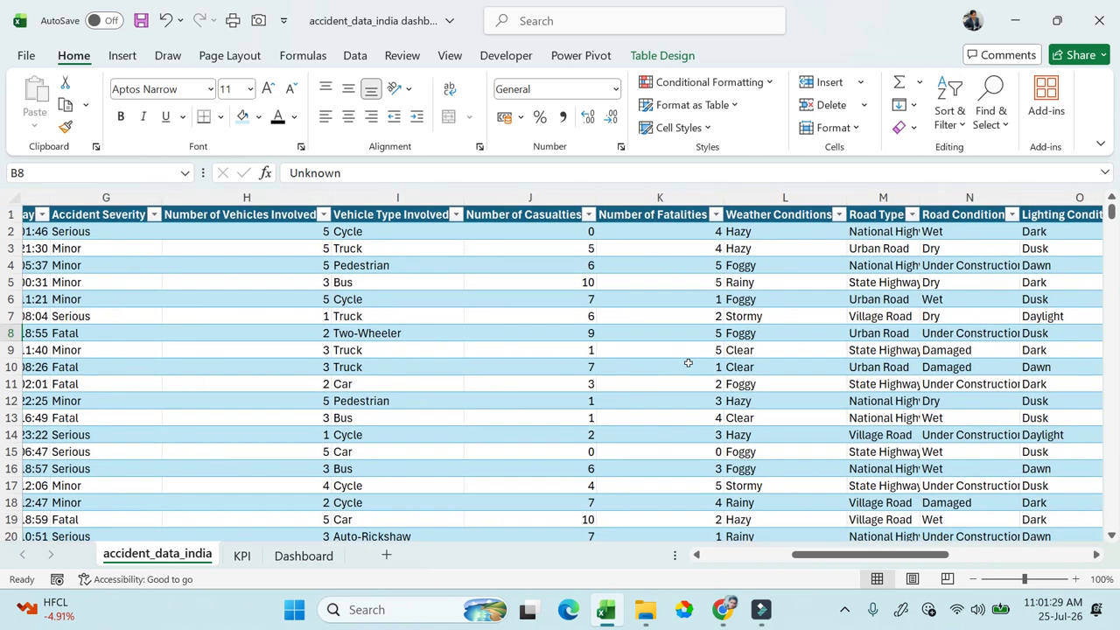
scroll(689, 362, "right", 4)
scroll(689, 362, "right", 5)
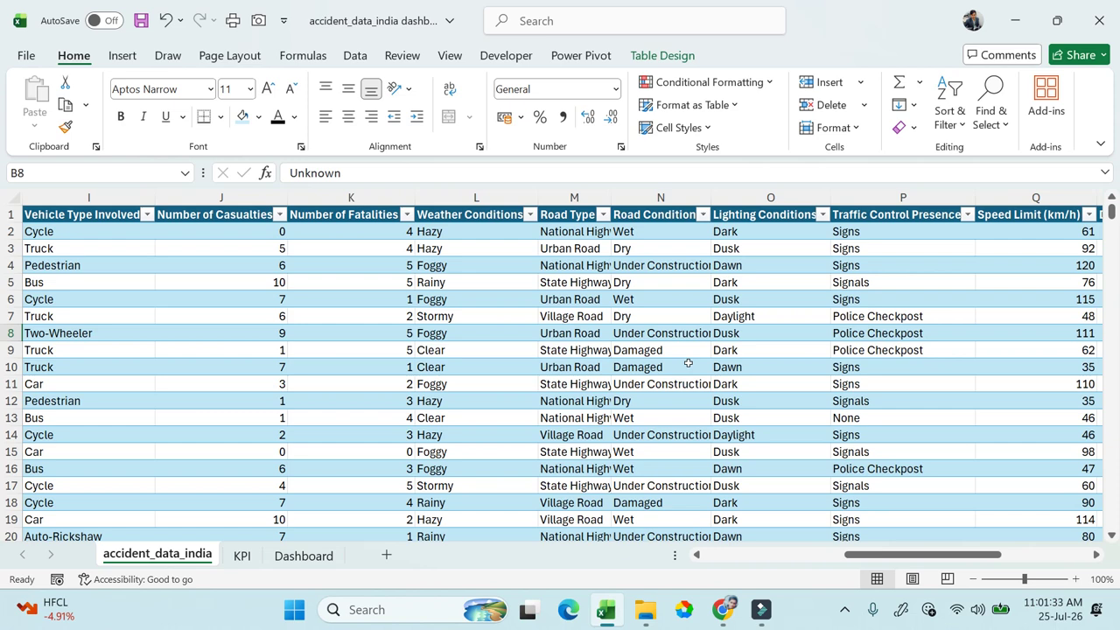
scroll(689, 363, "left", 6)
scroll(689, 363, "down", 1)
scroll(689, 362, "up", 1)
scroll(689, 362, "left", 2)
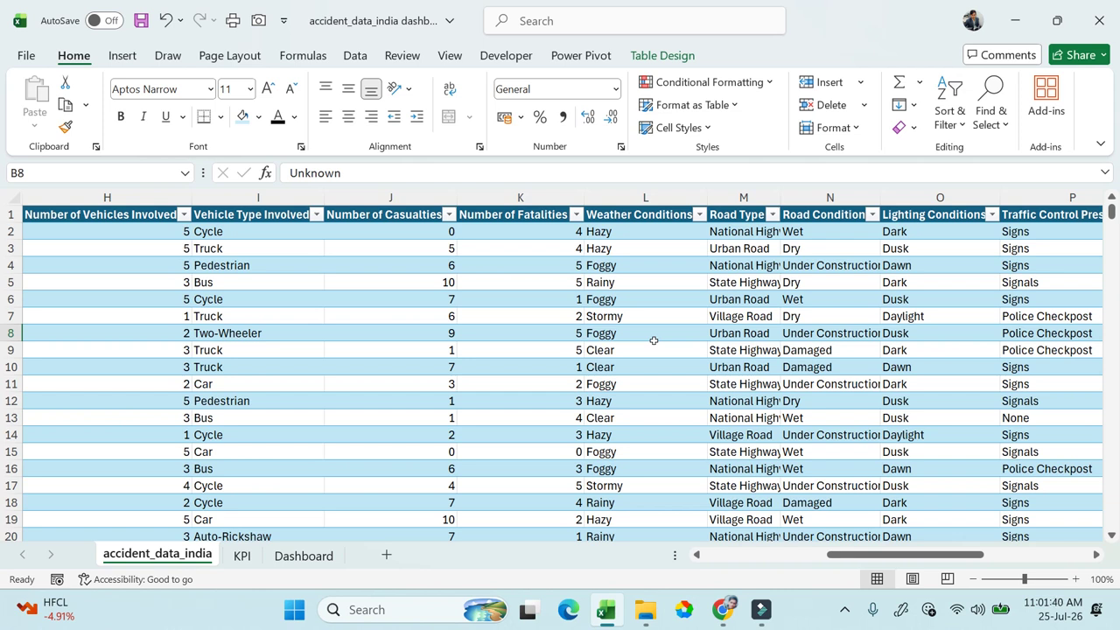
scroll(560, 376, "left", 5)
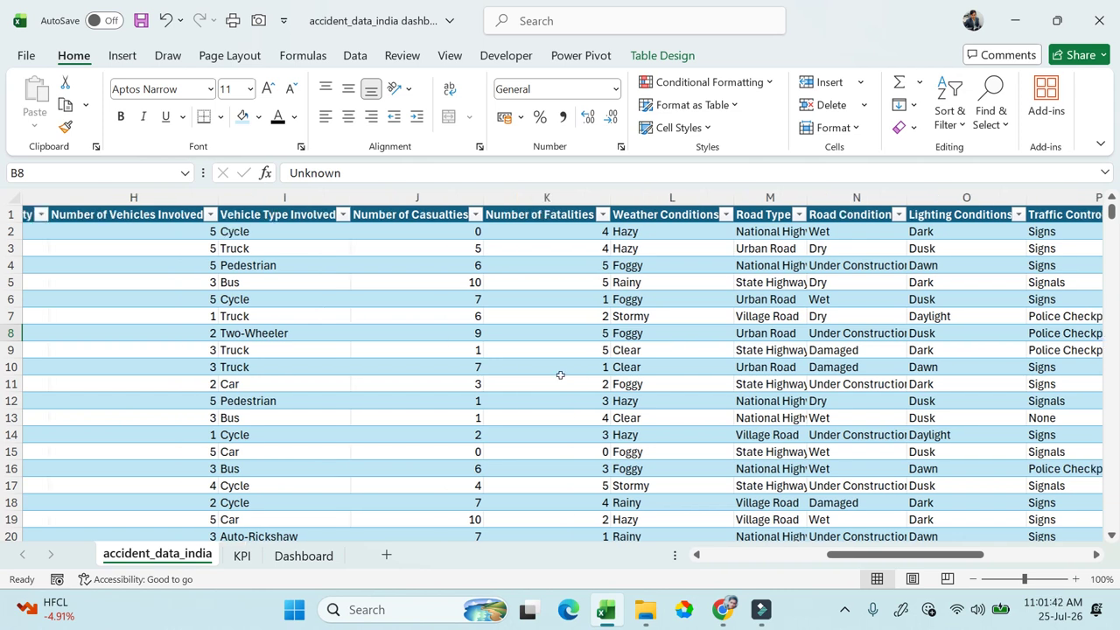
Step: Insert a Weather Conditions slicer for the pivot table on the KPI sheet
left_click(243, 557)
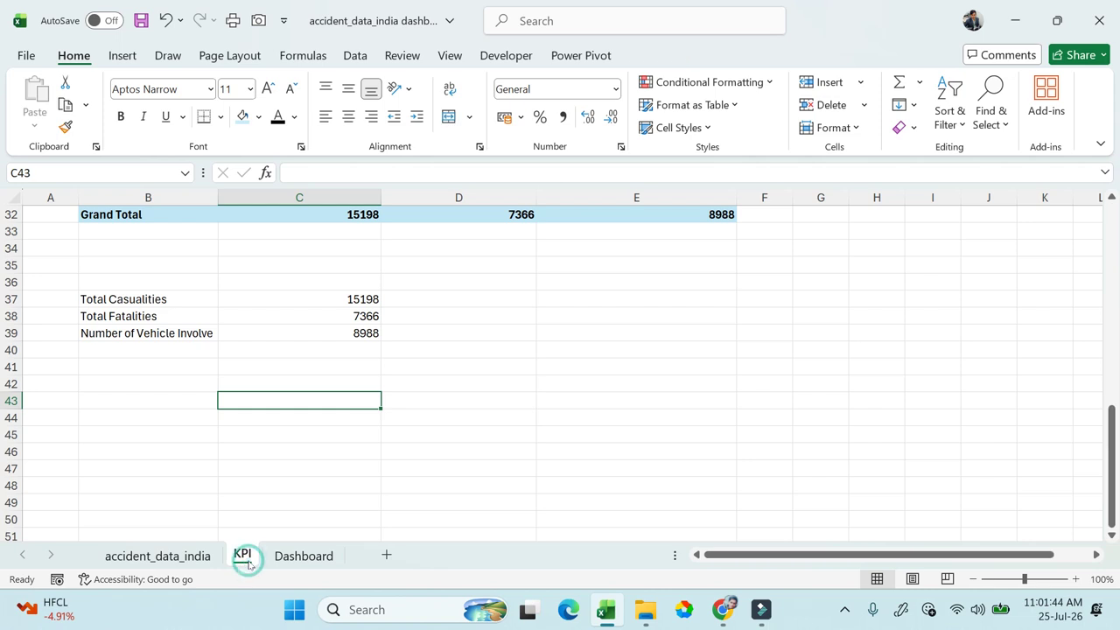
left_click(301, 557)
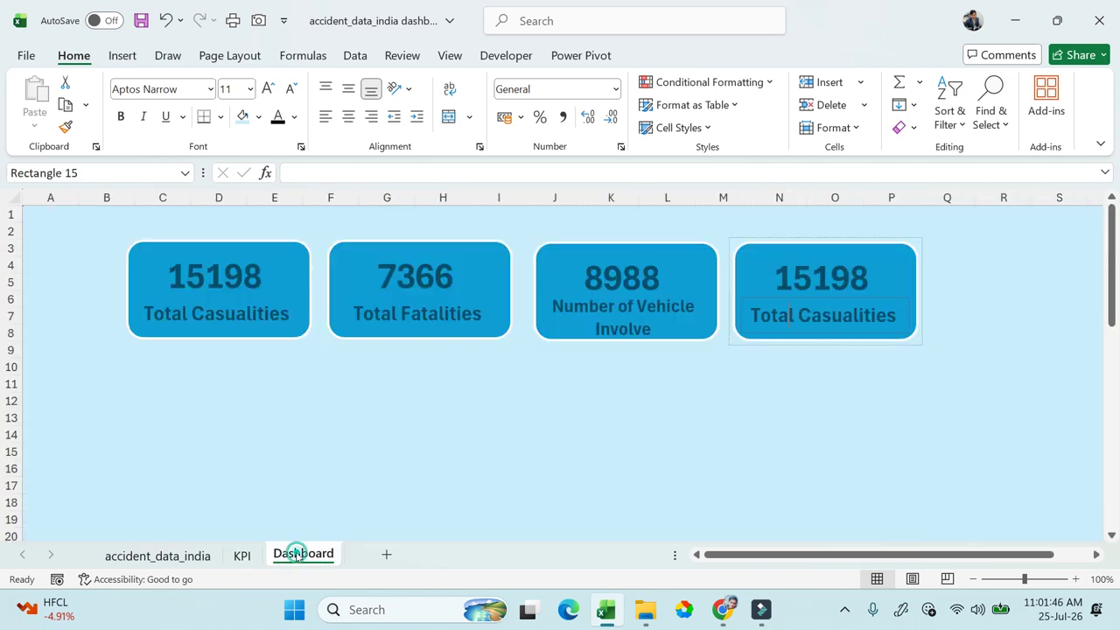
left_click(238, 557)
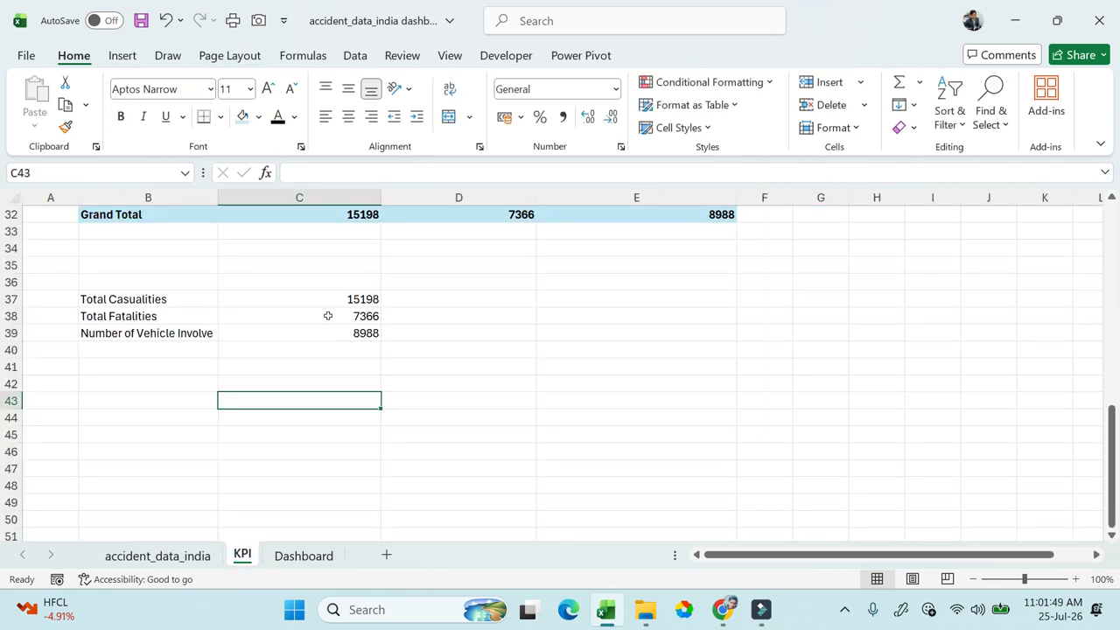
scroll(327, 316, "up", 3)
left_click(432, 231)
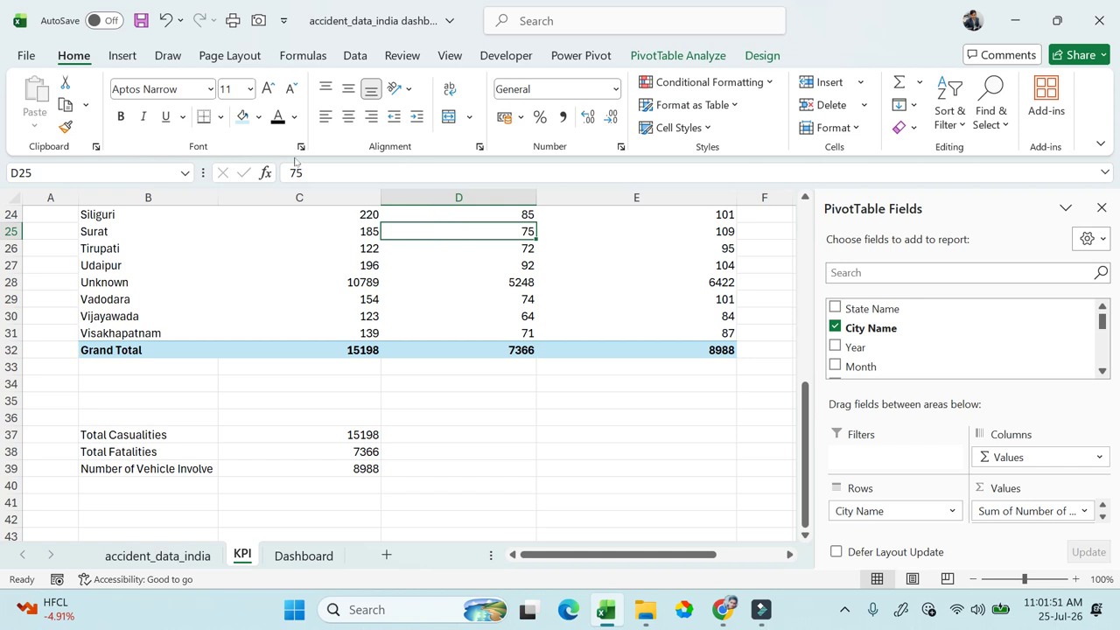
left_click(122, 55)
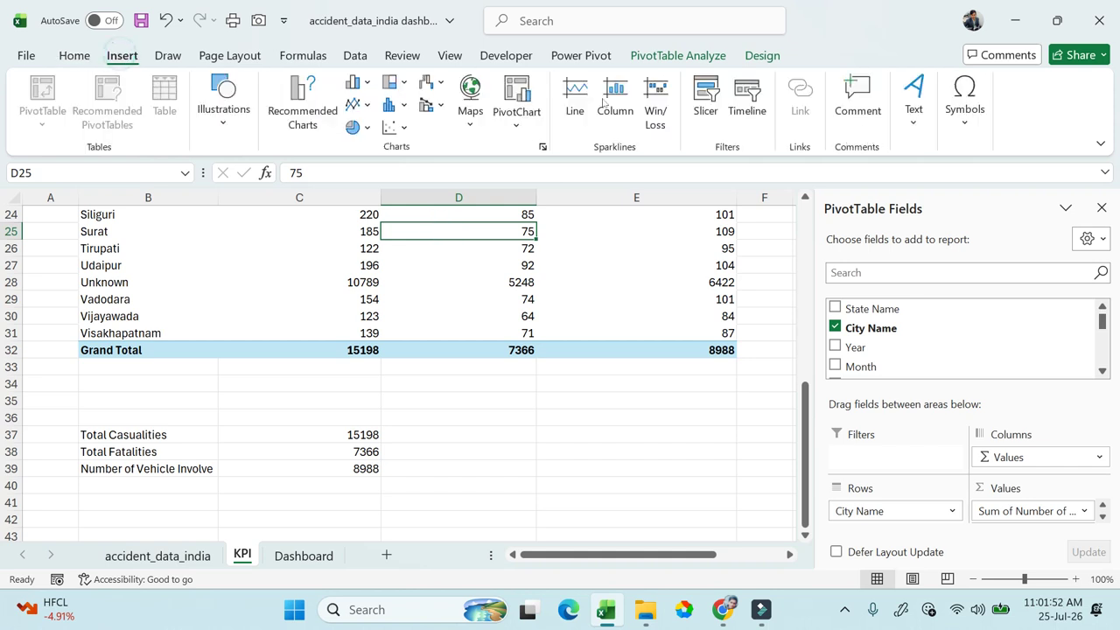
left_click(705, 99)
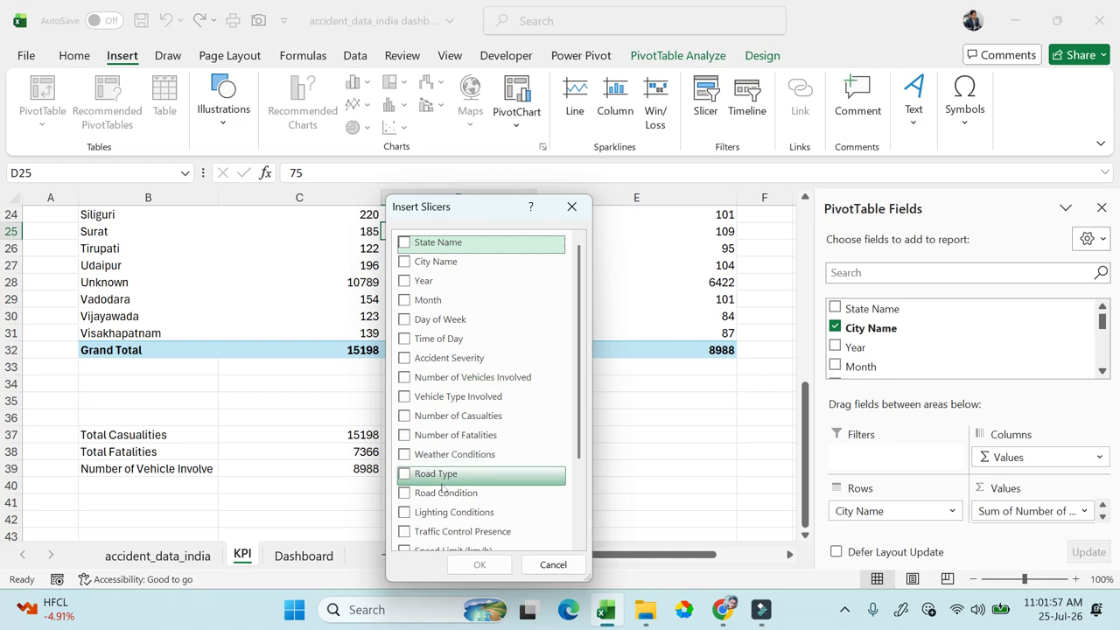
left_click(406, 457)
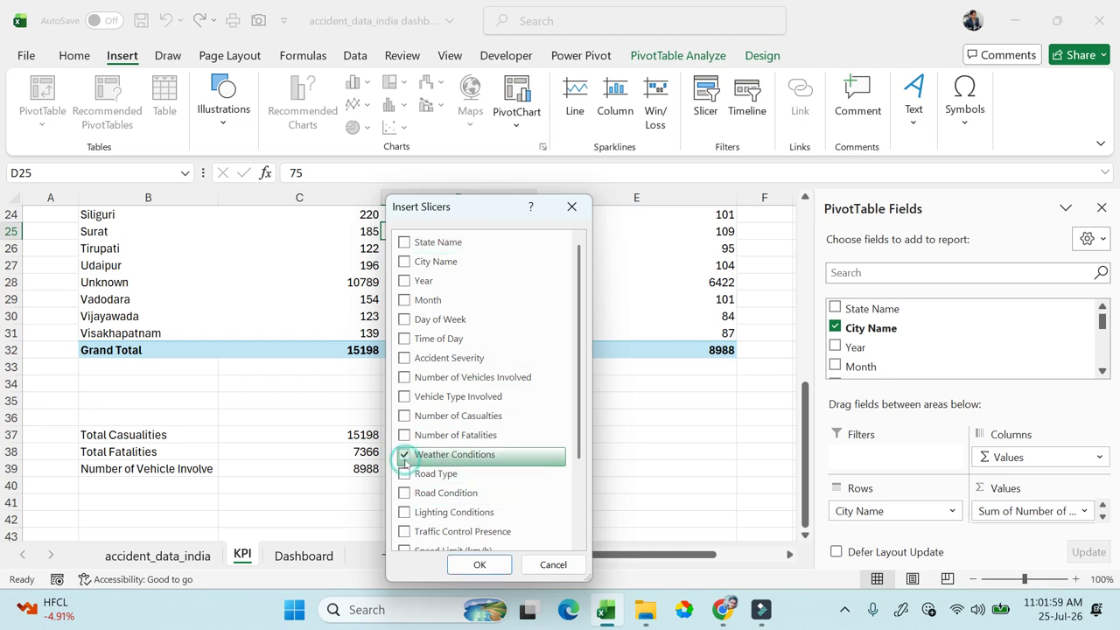
left_click(480, 565)
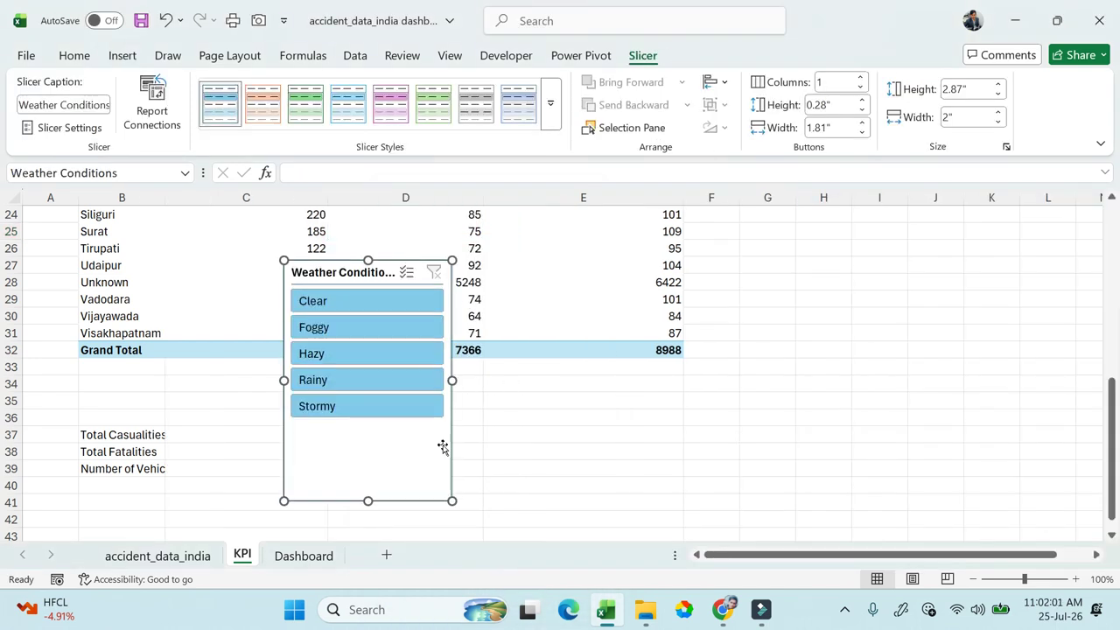
Step: Shorten the Weather Conditions slicer to 2" high and move it into the empty columns beside the pivot table
left_click_drag(368, 499, 387, 427)
left_click_drag(337, 267, 482, 354)
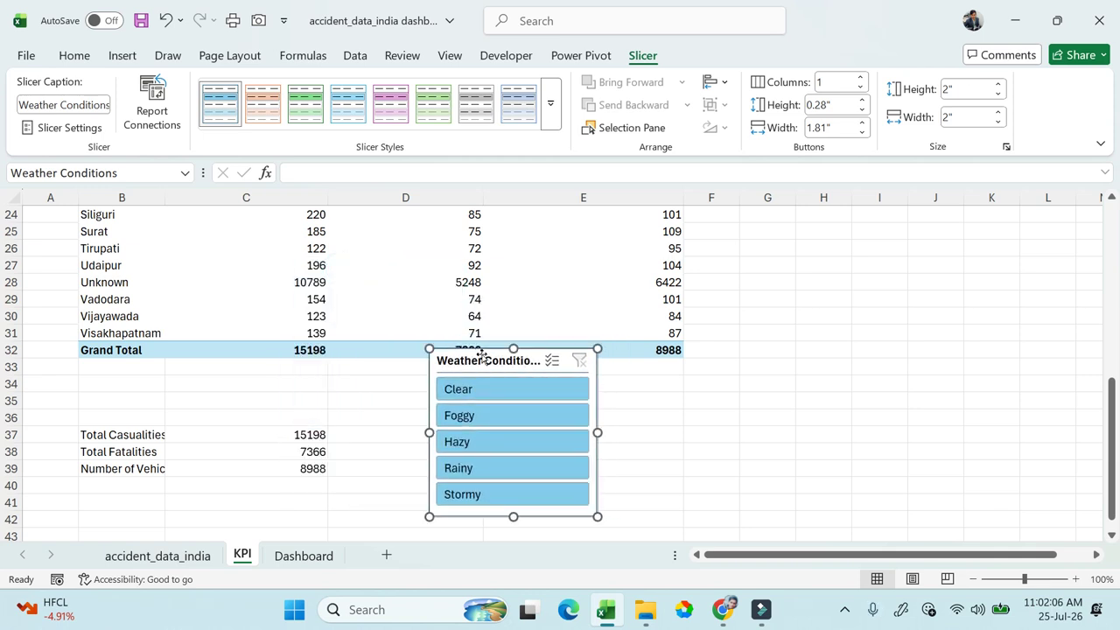
left_click_drag(468, 361, 744, 244)
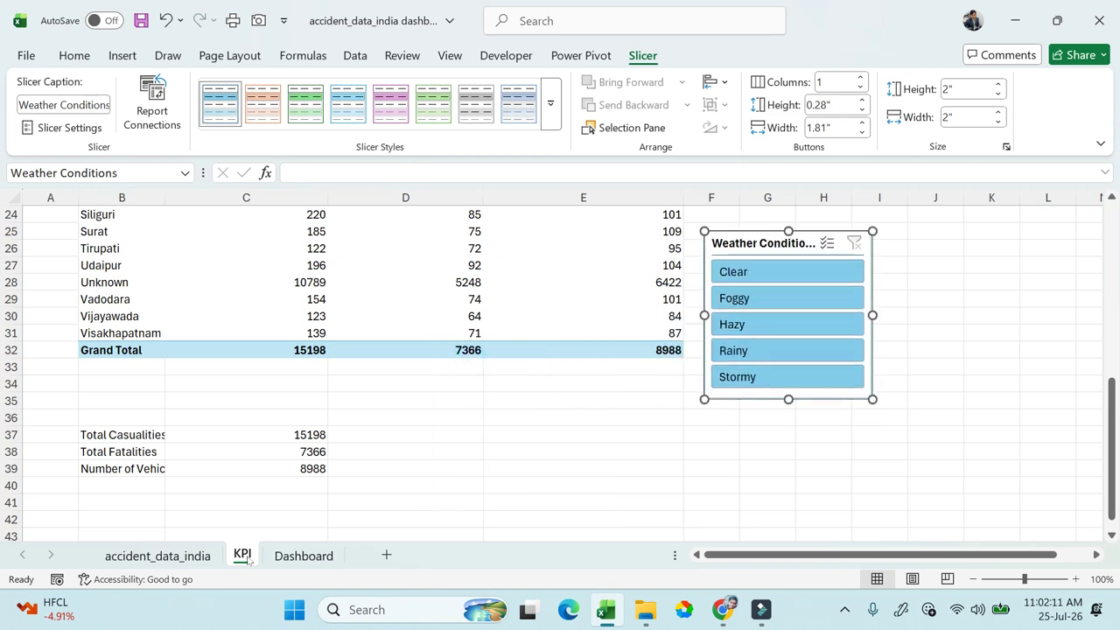
Step: Paste the Weather Conditions slicer onto the Dashboard sheet and place it directly below the fourth card
left_click(194, 557)
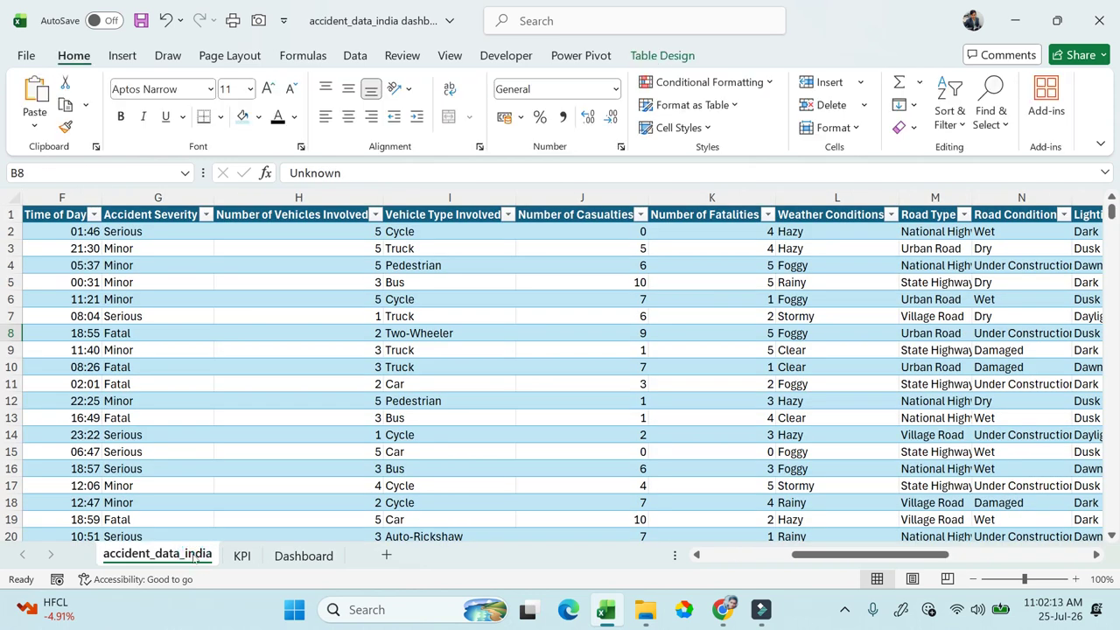
left_click(304, 556)
left_click(584, 429)
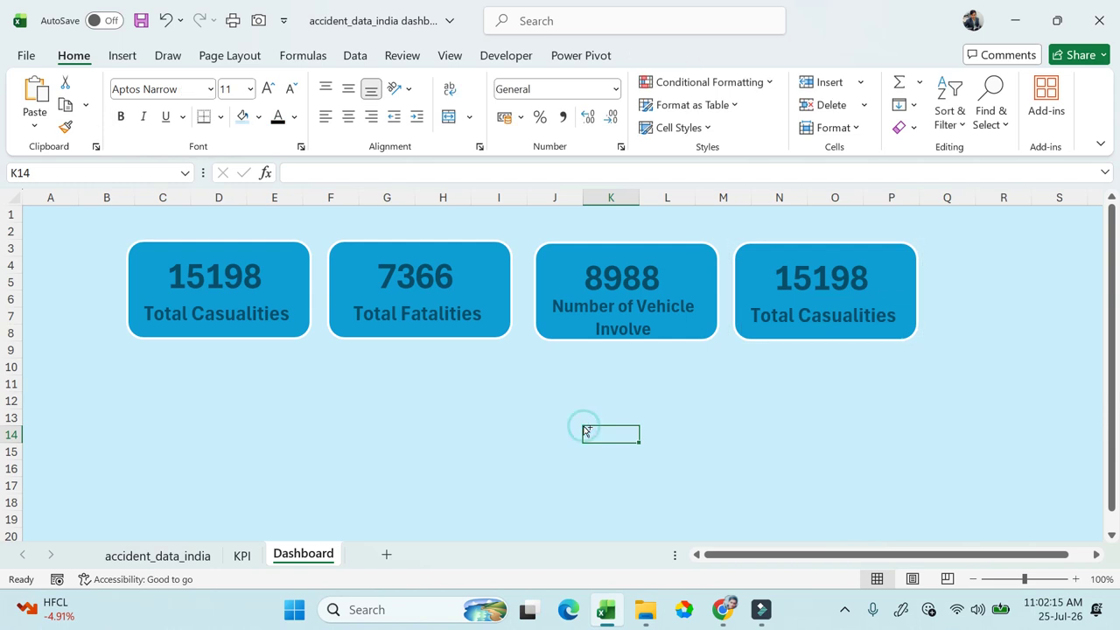
key("ctrl+v")
left_click_drag(604, 429, 767, 356)
left_click(675, 400)
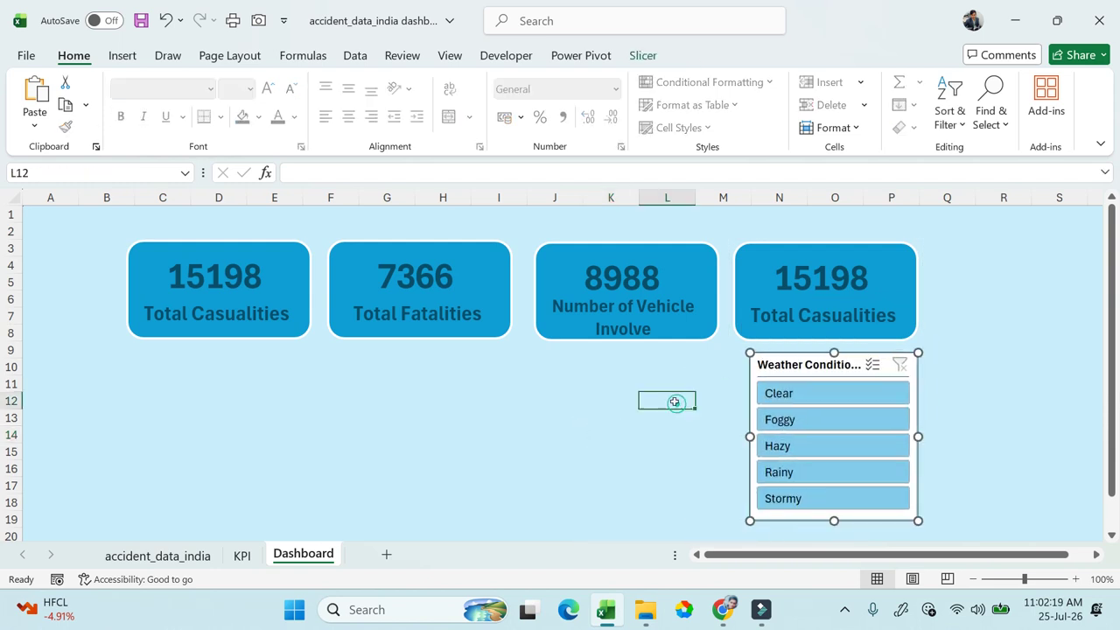
Step: Test the slicer on the KPI cards by filtering for Clear, Foggy, Hazy, Rainy, Hazy again and Stormy
left_click(793, 396)
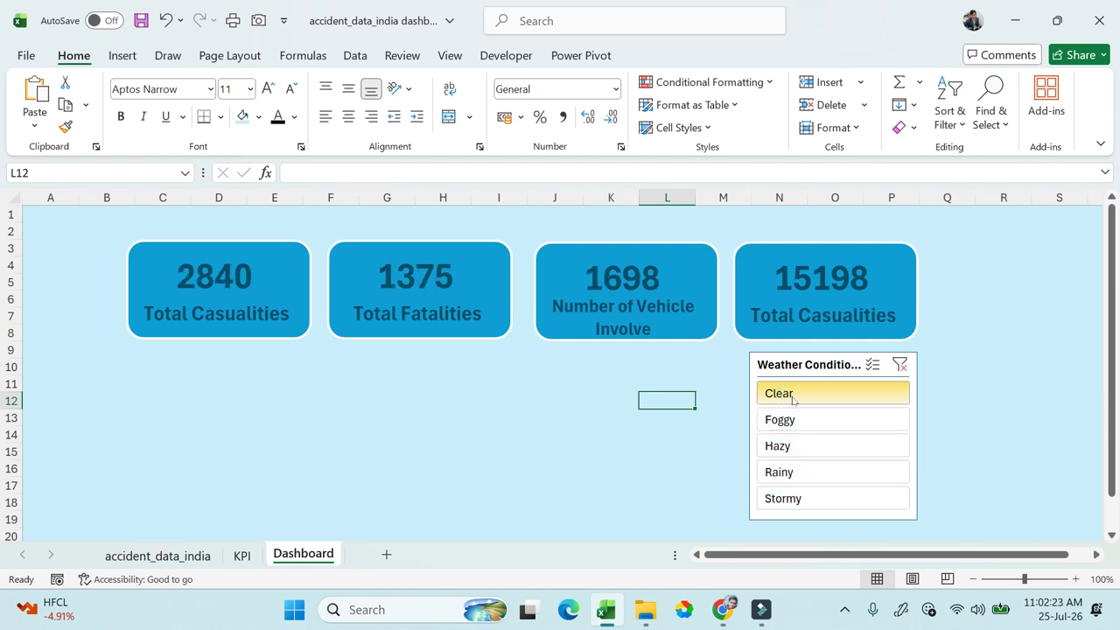
left_click(791, 421)
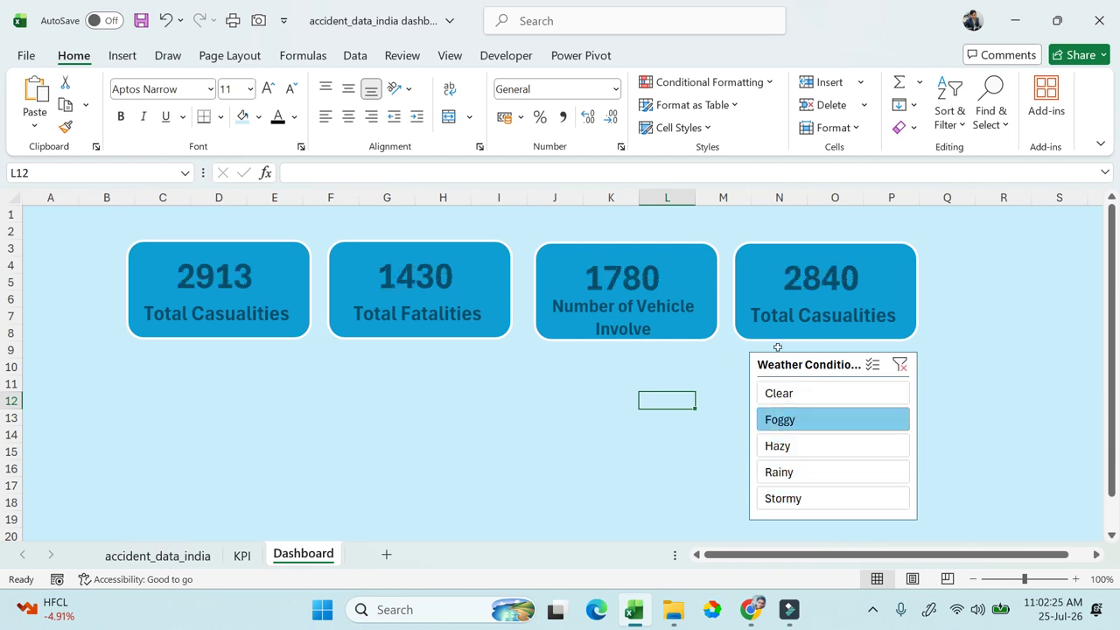
left_click(797, 449)
left_click(800, 471)
left_click(801, 447)
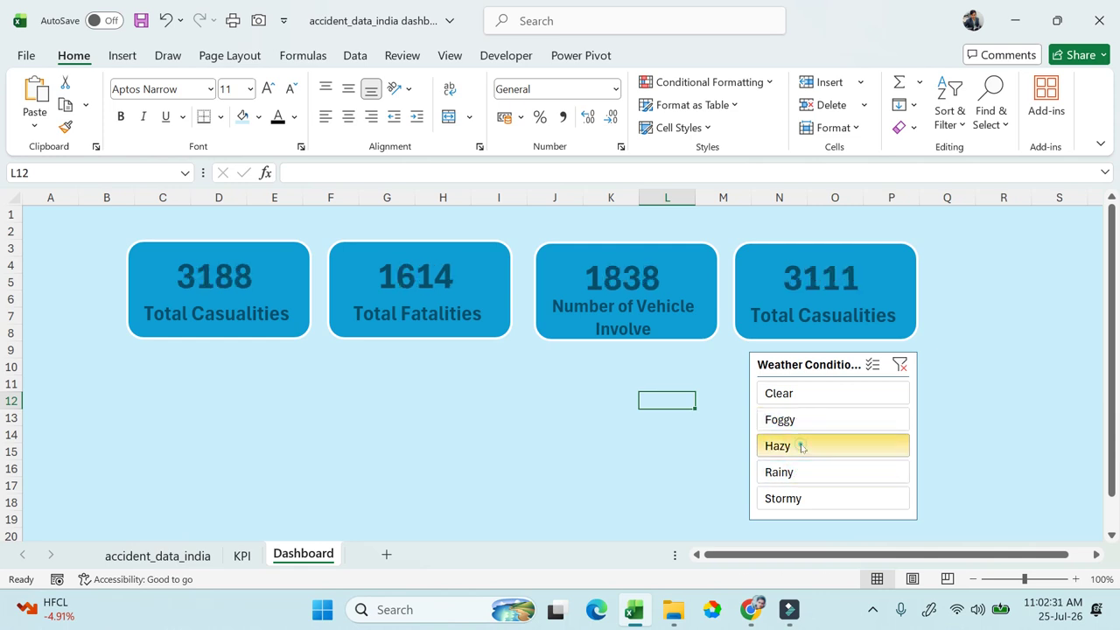
left_click(791, 497)
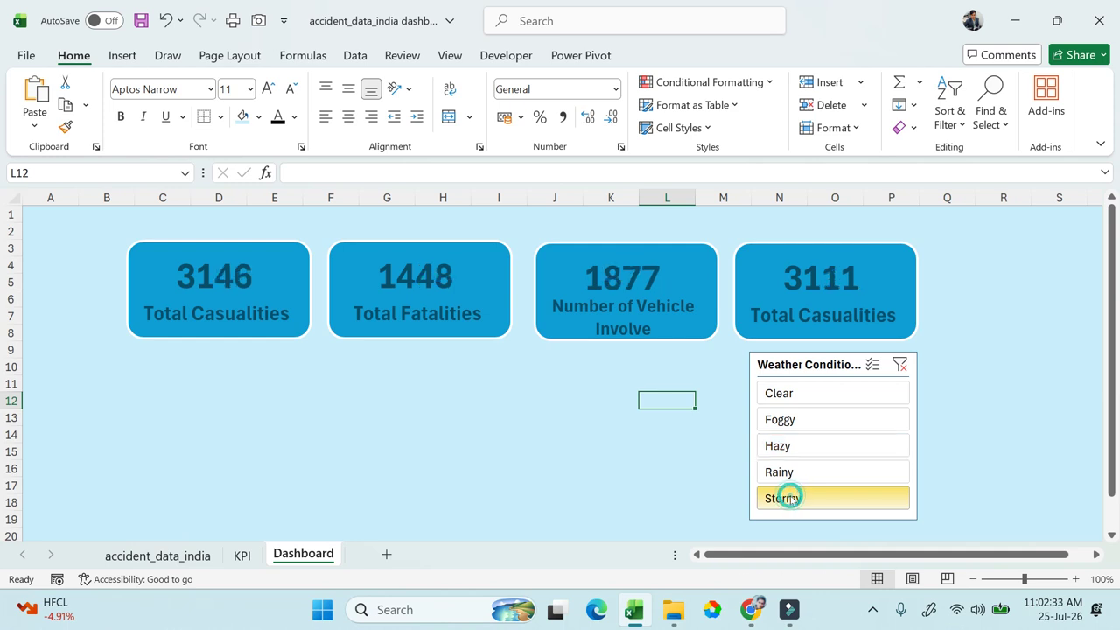
Step: Filter the KPI cards for Clear weather and clear the Weather Conditions filter to include all conditions again
left_click(793, 400)
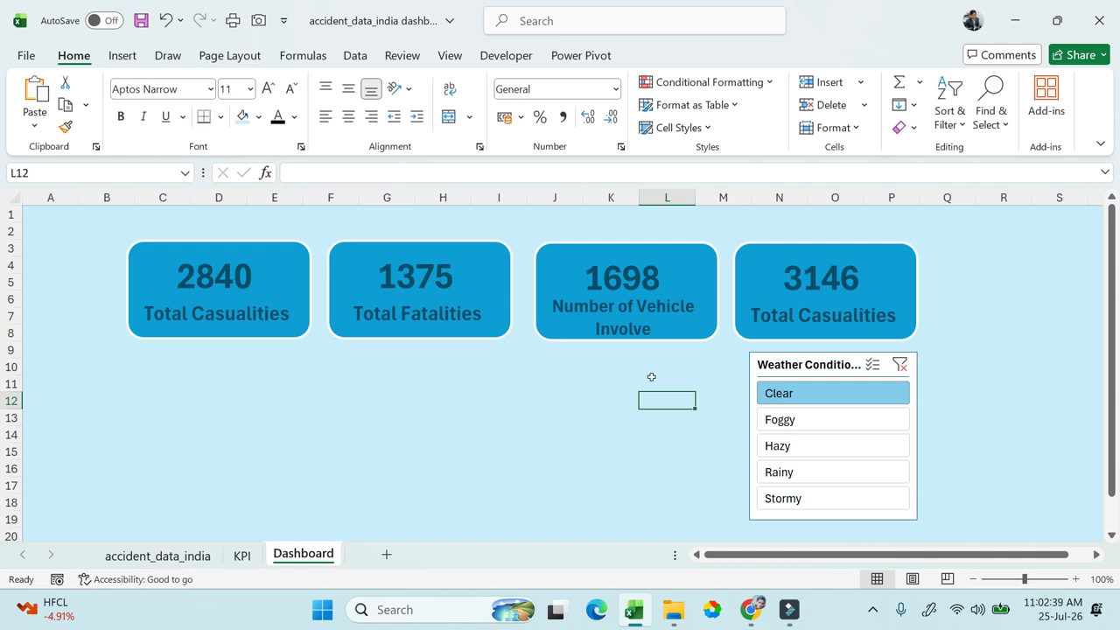
left_click(900, 364)
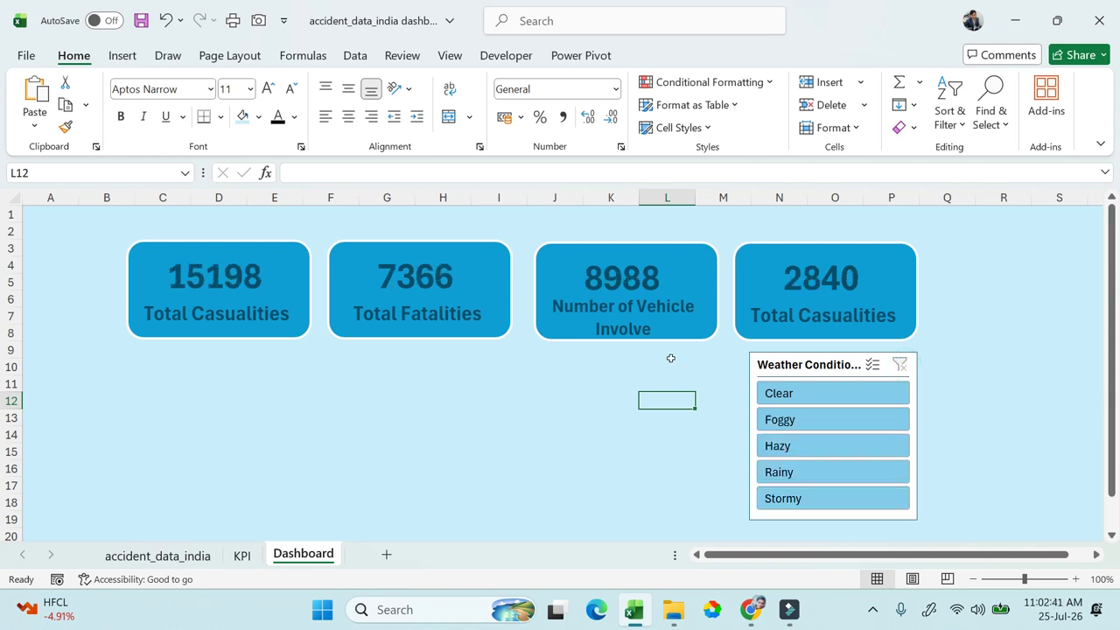
Step: Change the label text of the fourth card on the Dashboard to Total Cities
left_click(741, 324)
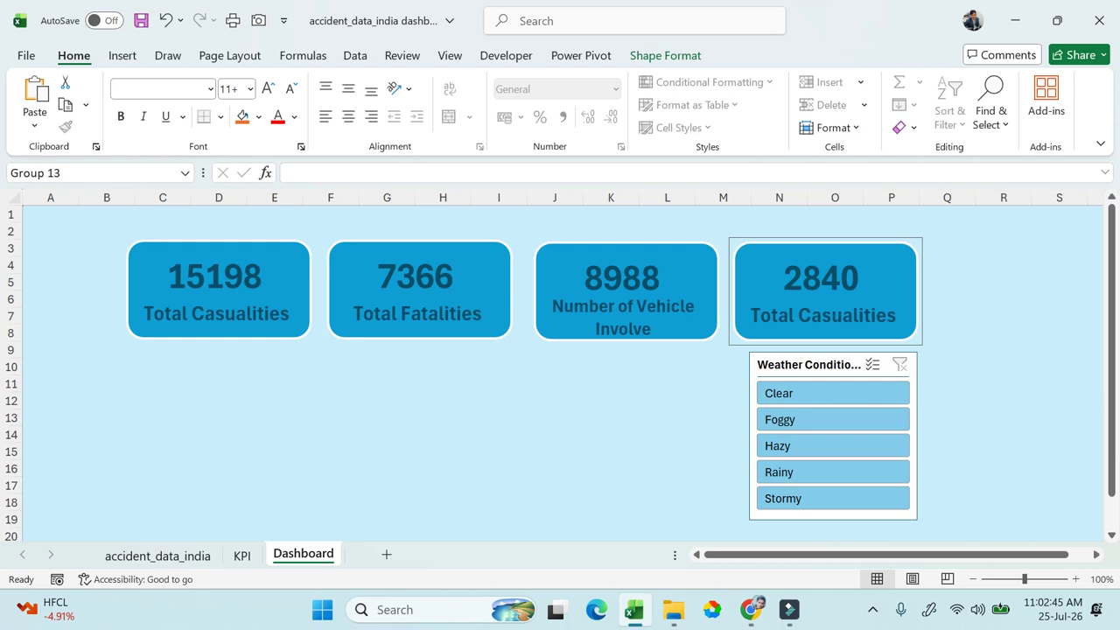
left_click(757, 318)
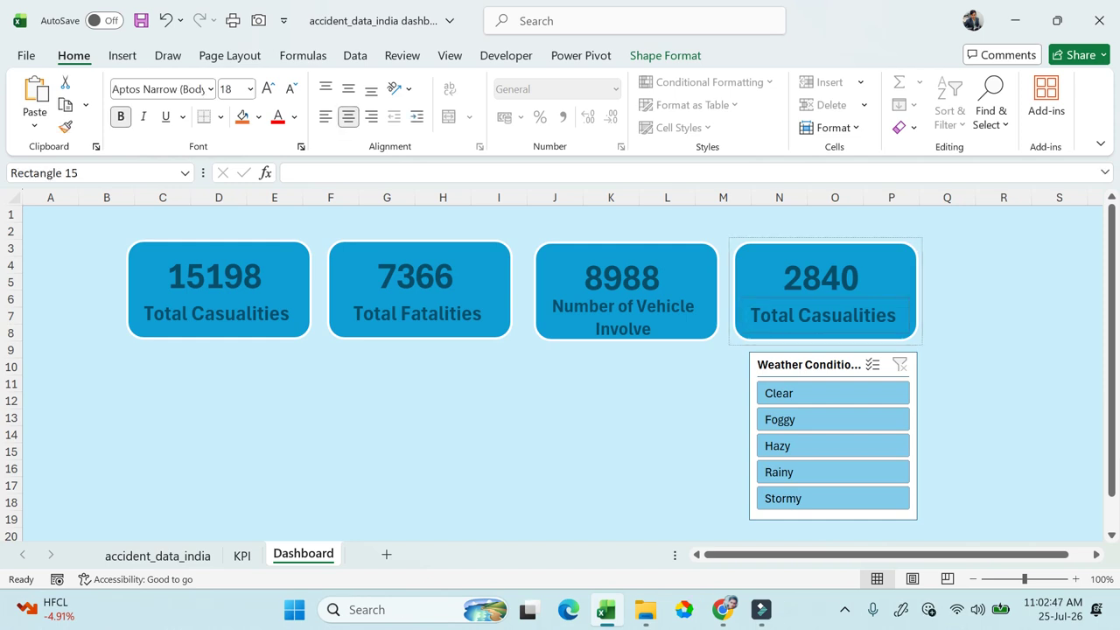
left_click_drag(798, 317, 895, 318)
type("Cities")
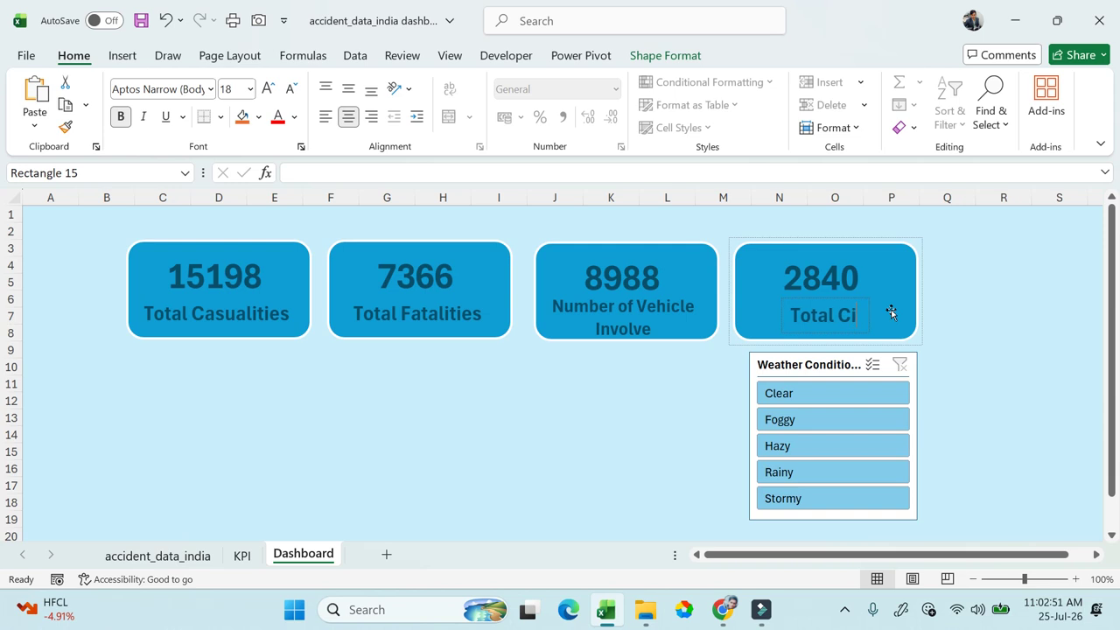
left_click(968, 313)
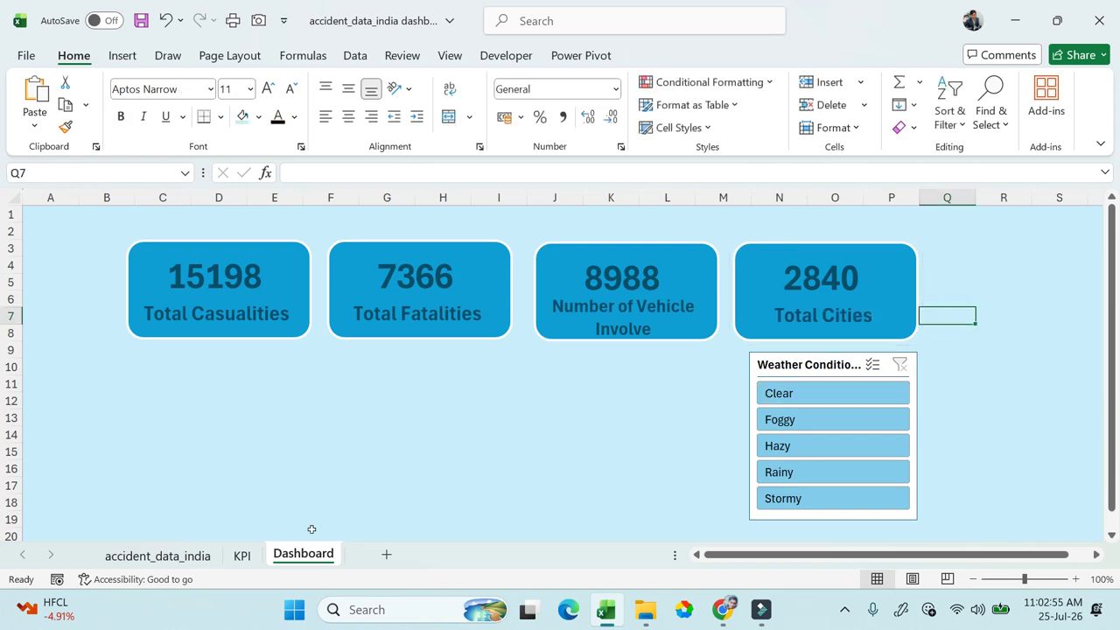
Step: Go to the KPI sheet and select cell D39 beside the summary totals below the pivot table
left_click(243, 555)
left_click(390, 460)
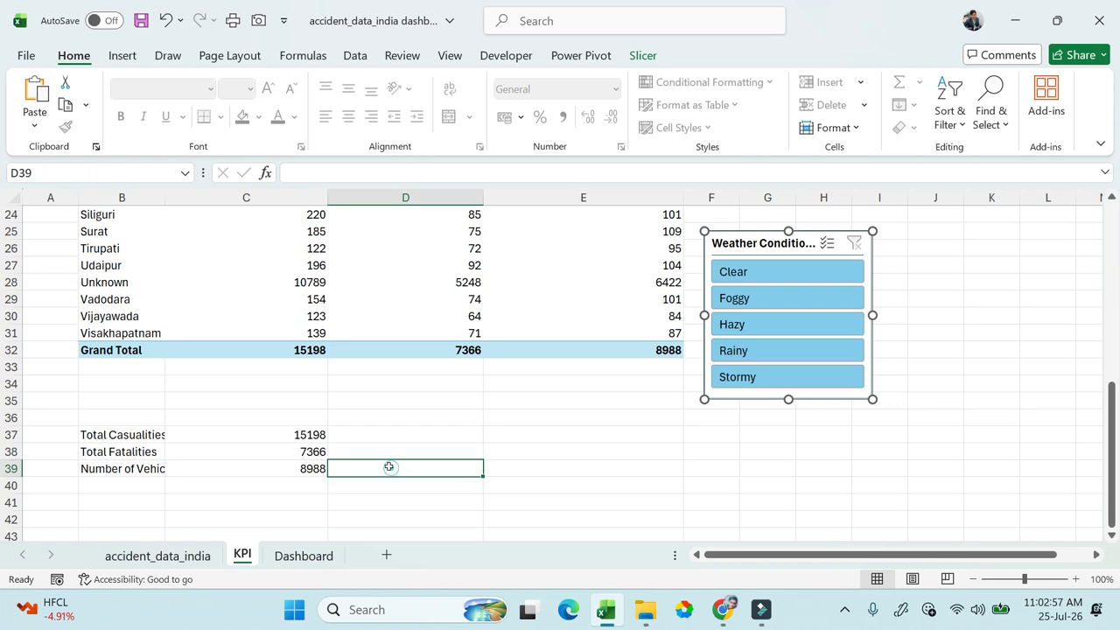
left_click(257, 499)
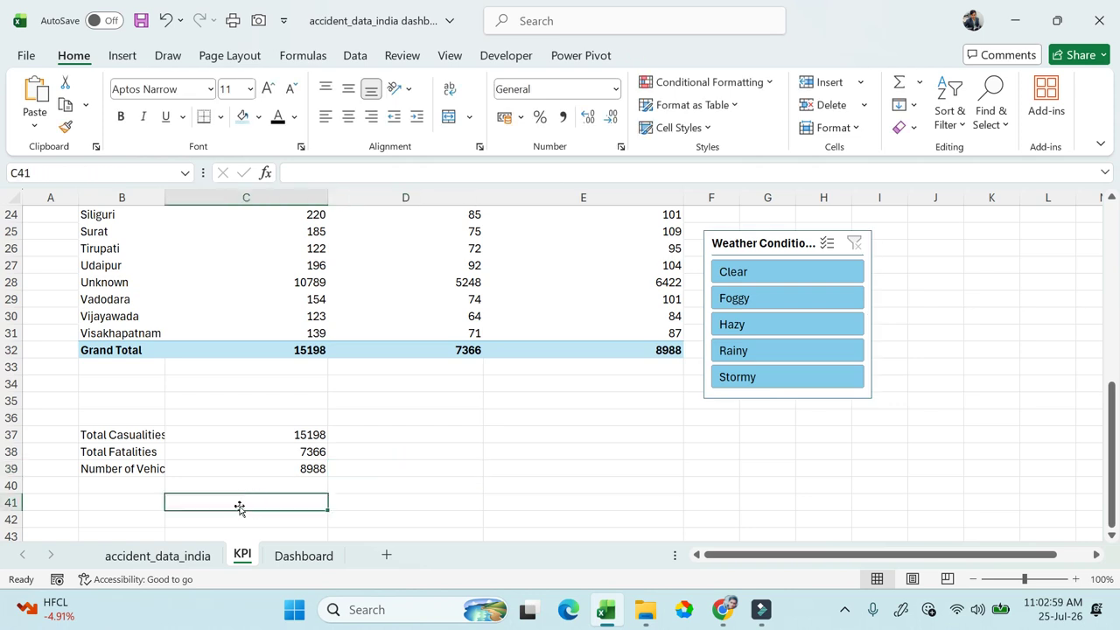
key("Left")
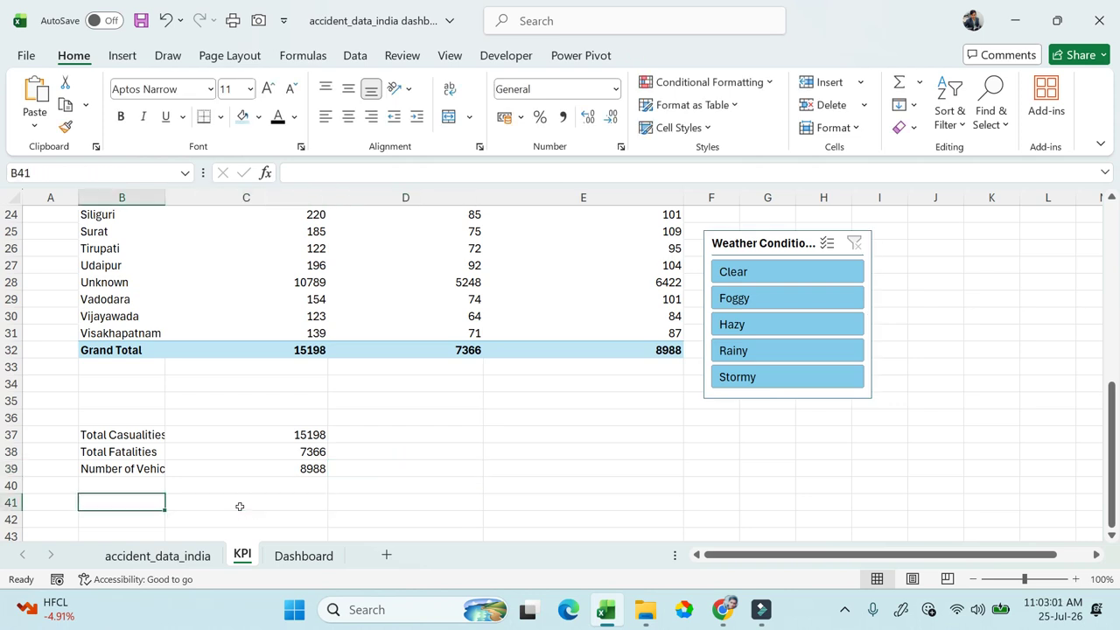
type("Total C")
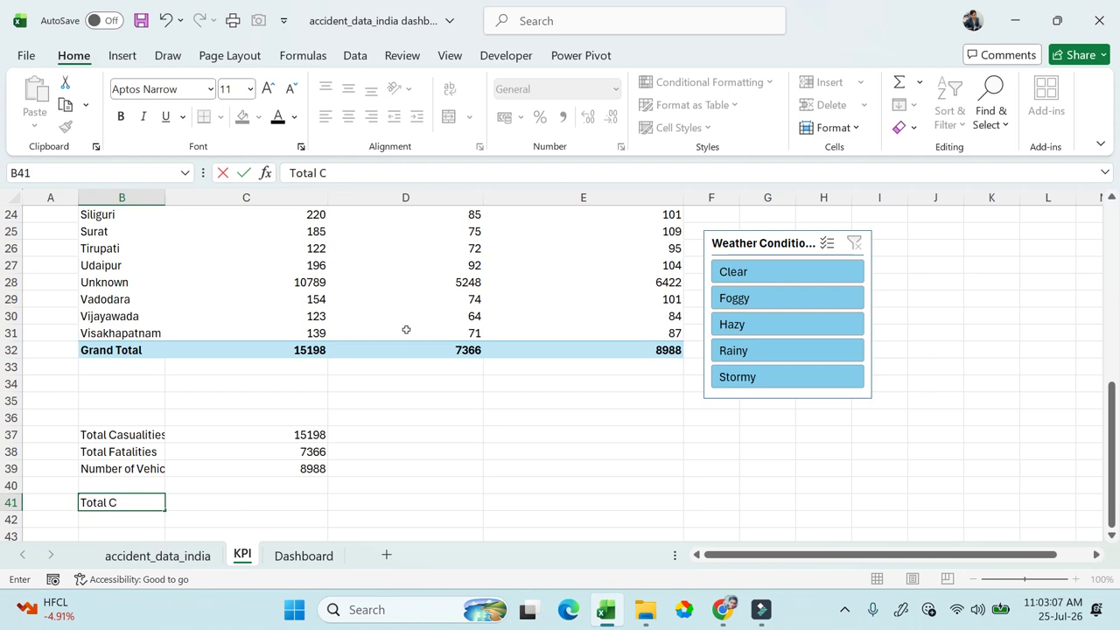
left_click_drag(129, 502, 79, 501)
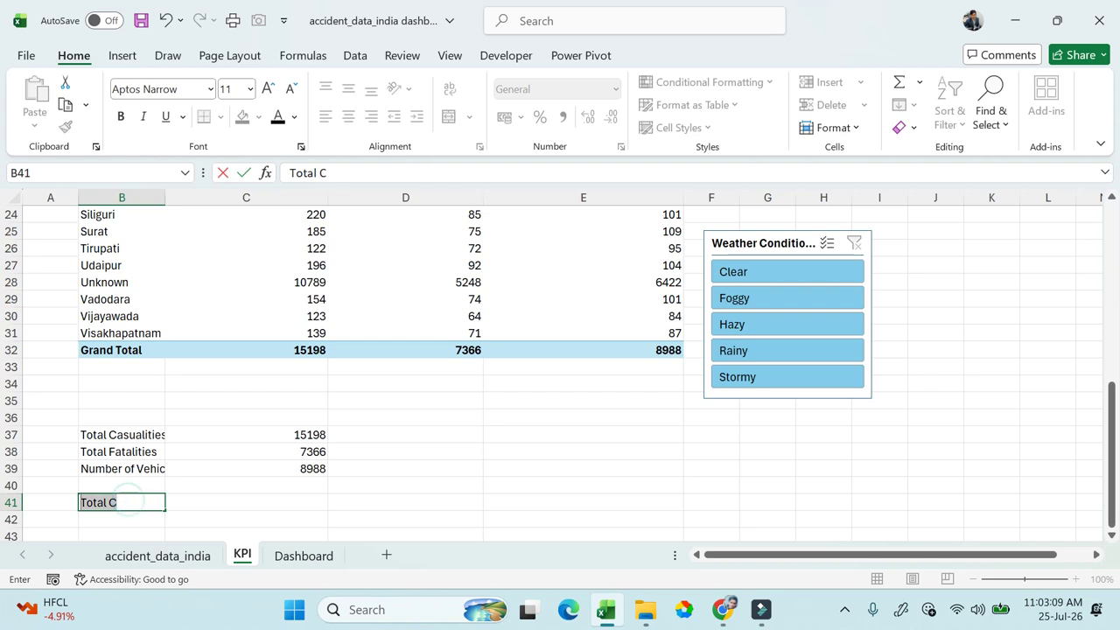
key("BackSpace")
key("Return")
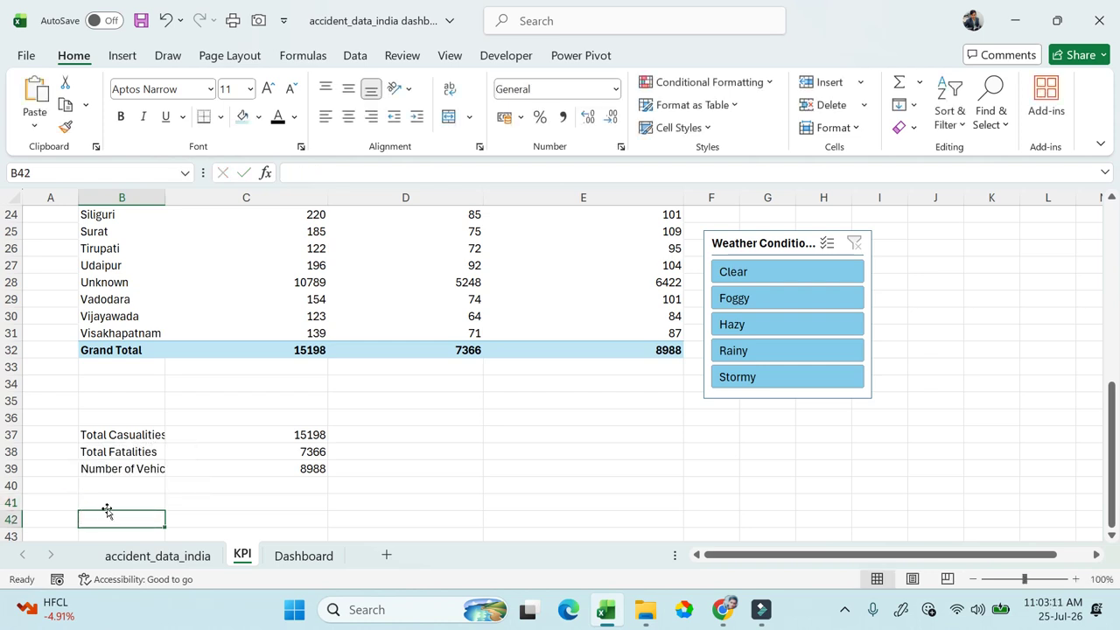
Step: Enter the label "Total Cities" in cell B42, below the casualty, fatality and vehicle totals
scroll(106, 510, "down", 1)
scroll(105, 510, "up", 6)
scroll(105, 510, "up", 3)
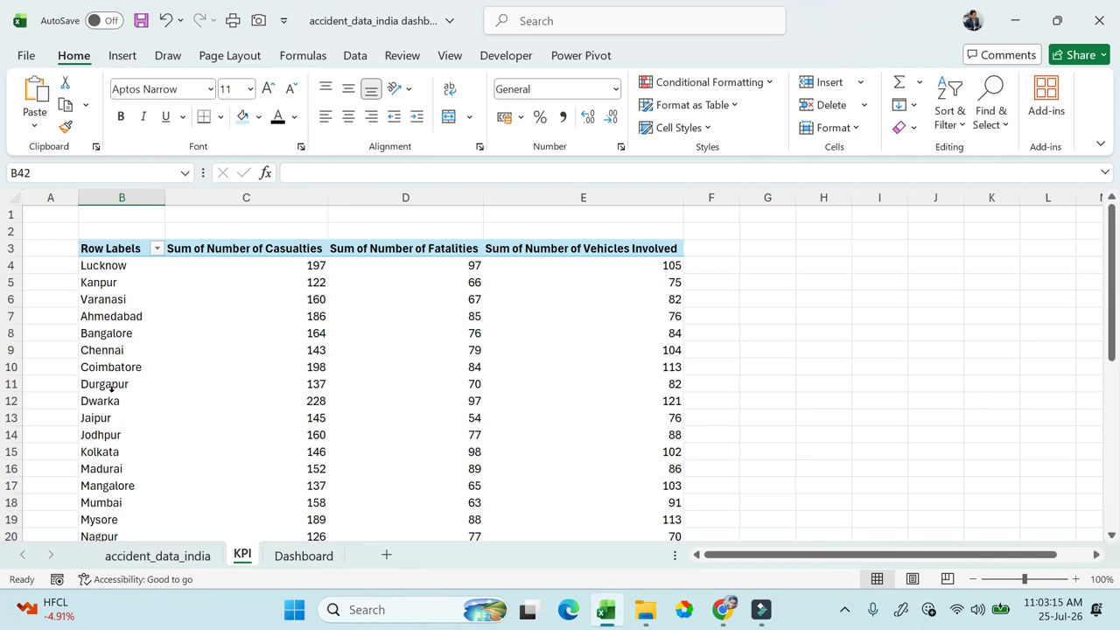
scroll(112, 438, "down", 6)
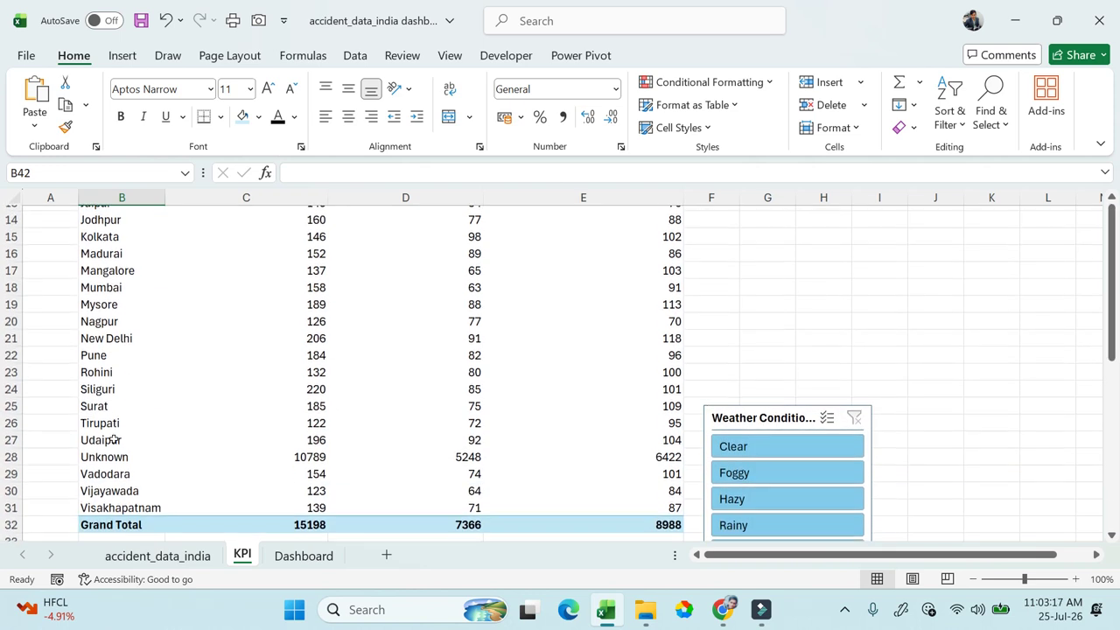
scroll(225, 371, "up", 2)
scroll(226, 370, "down", 4)
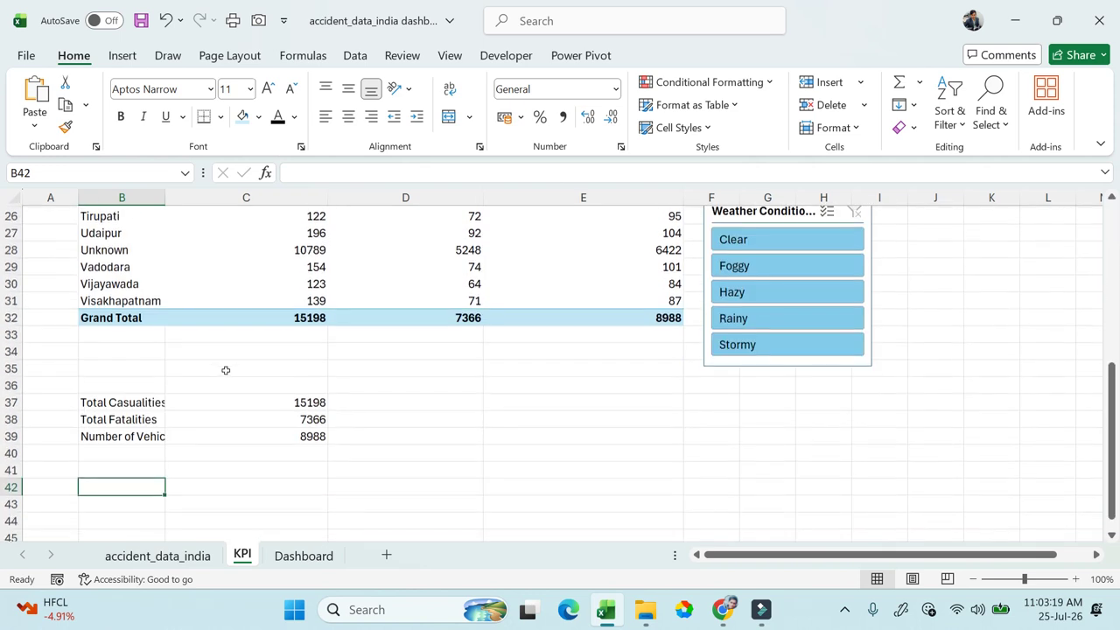
type("To")
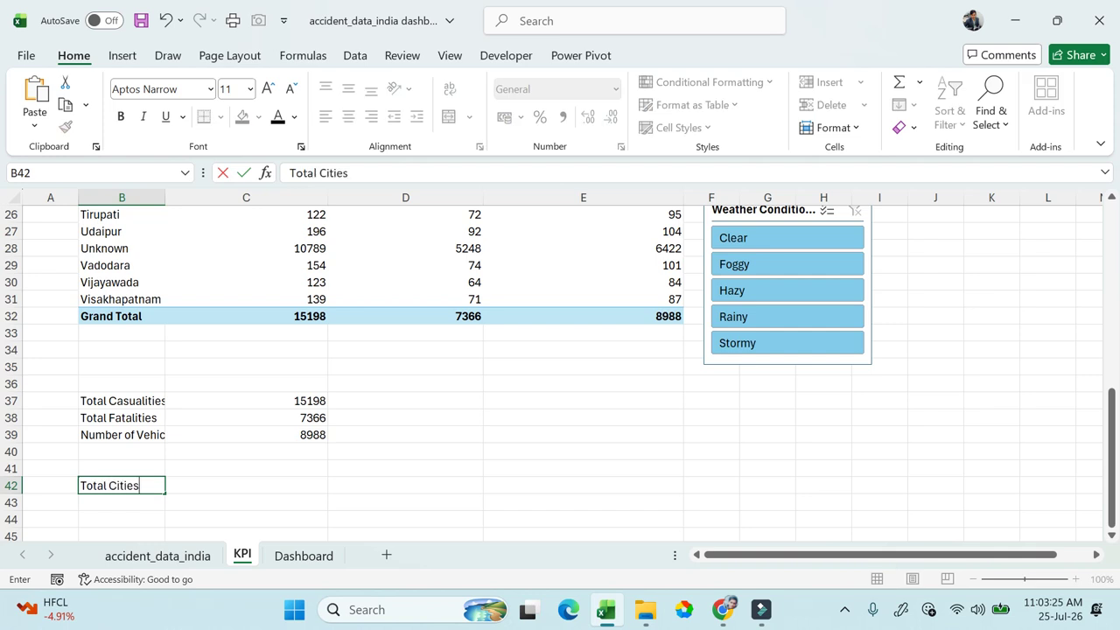
type("tal Cities")
key("Return")
key("Up")
key("Right")
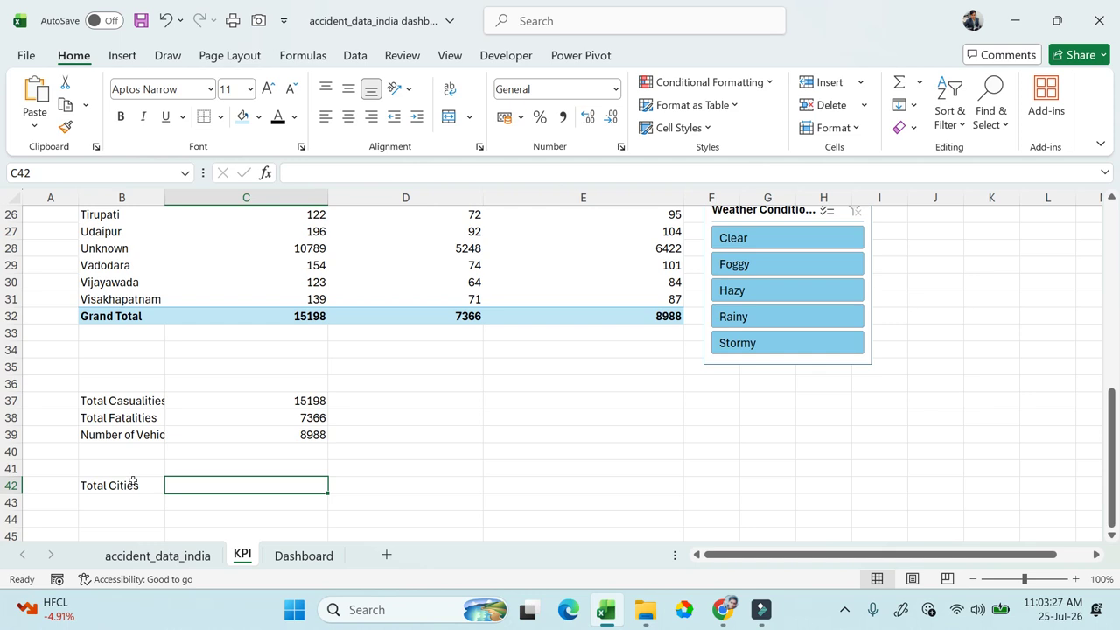
Step: Enter the formula =COUNTA(B3:B31) in cell C42 to count the pivot table's city rows
type("=coun")
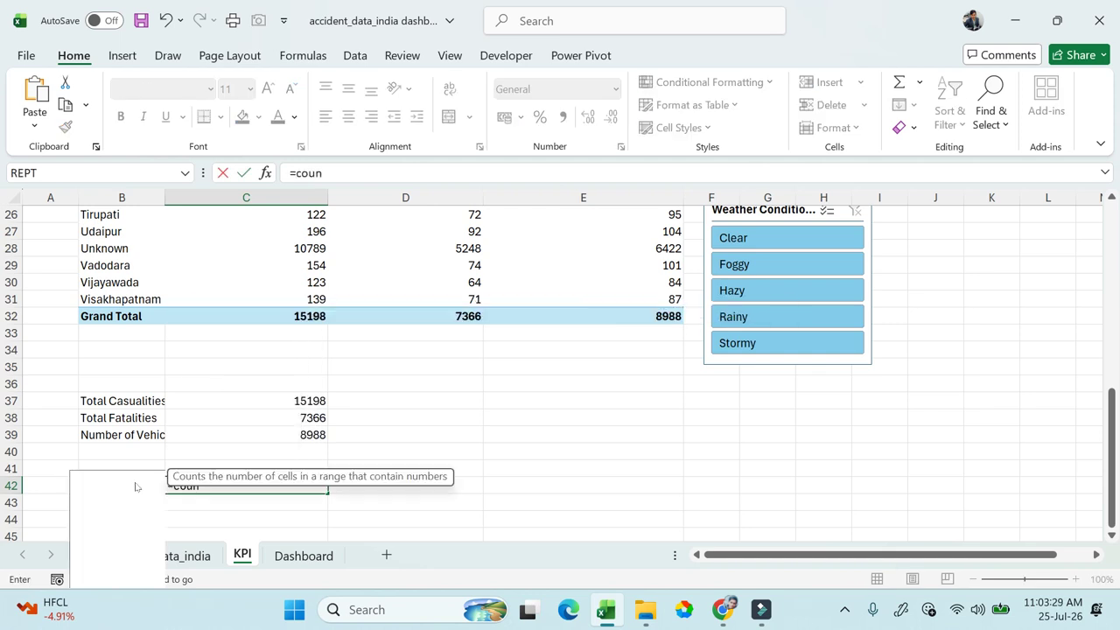
type("t")
double_click(118, 493)
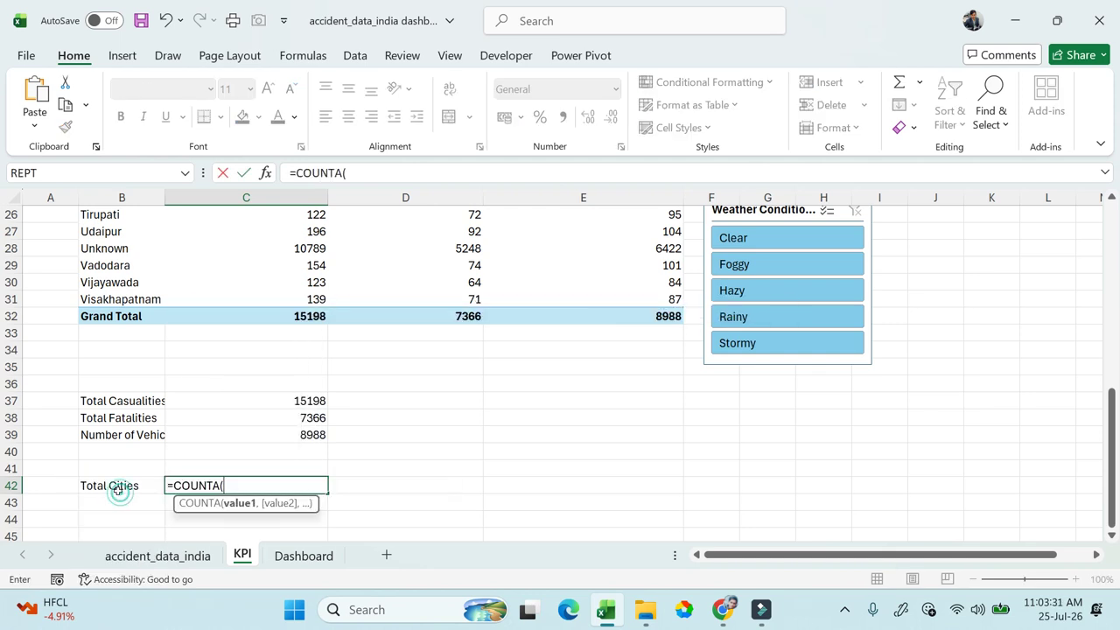
left_click_drag(126, 298, 119, 248)
scroll(164, 327, "down", 7)
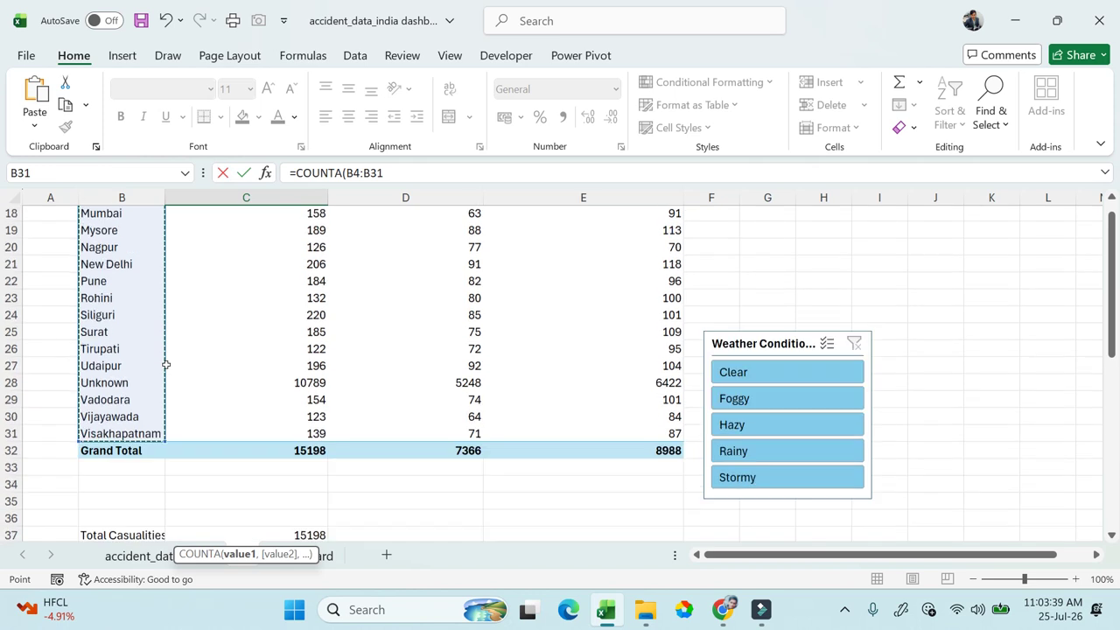
scroll(166, 364, "up", 7)
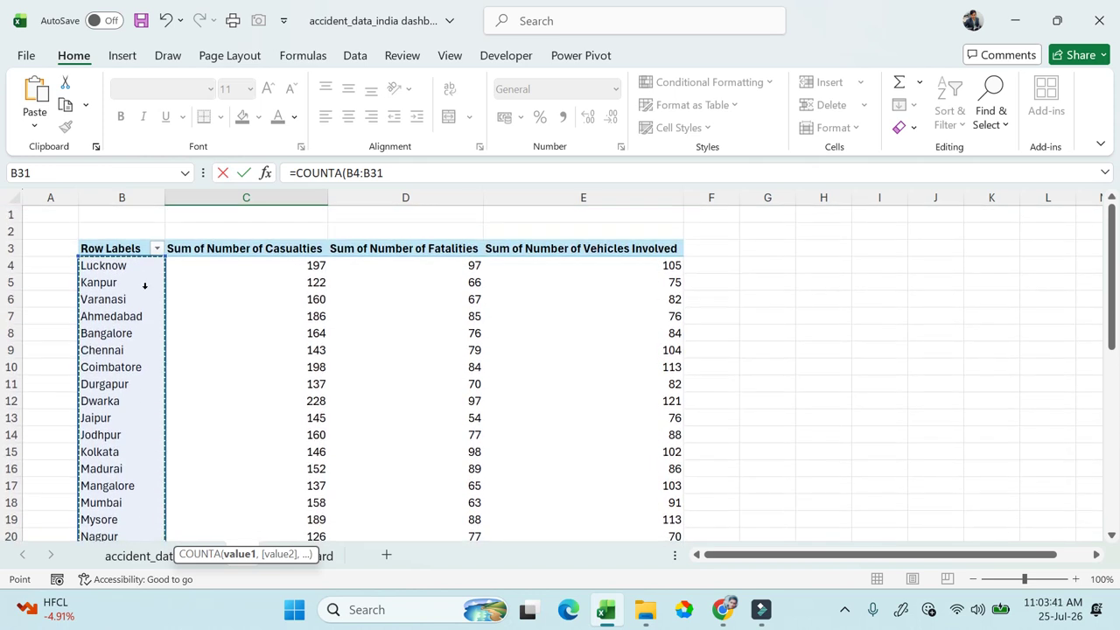
left_click(119, 243)
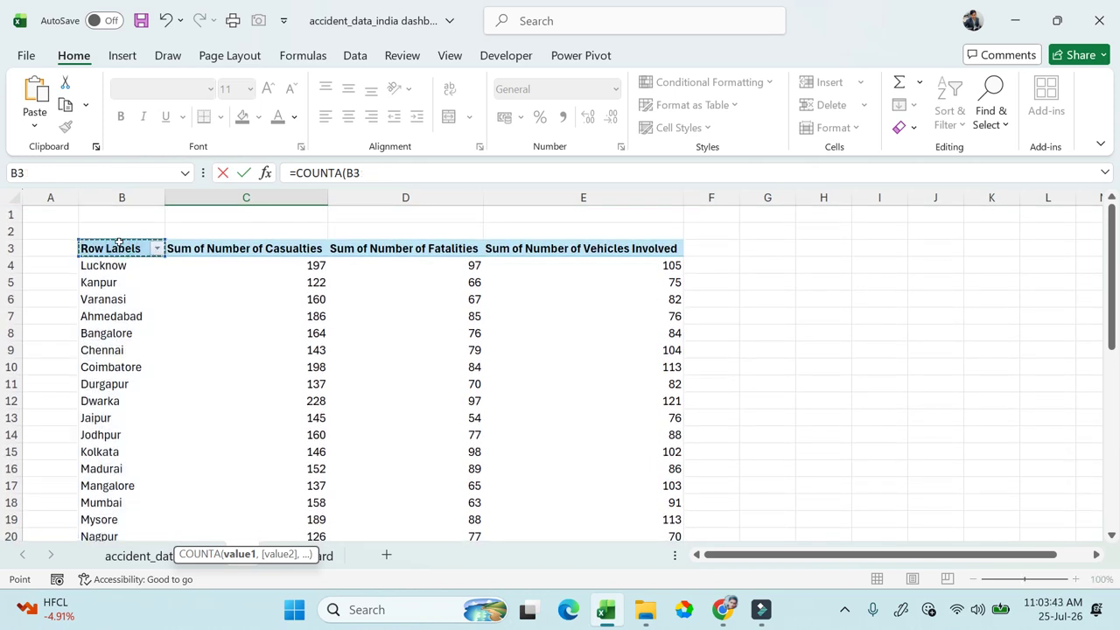
left_click_drag(119, 243, 109, 487)
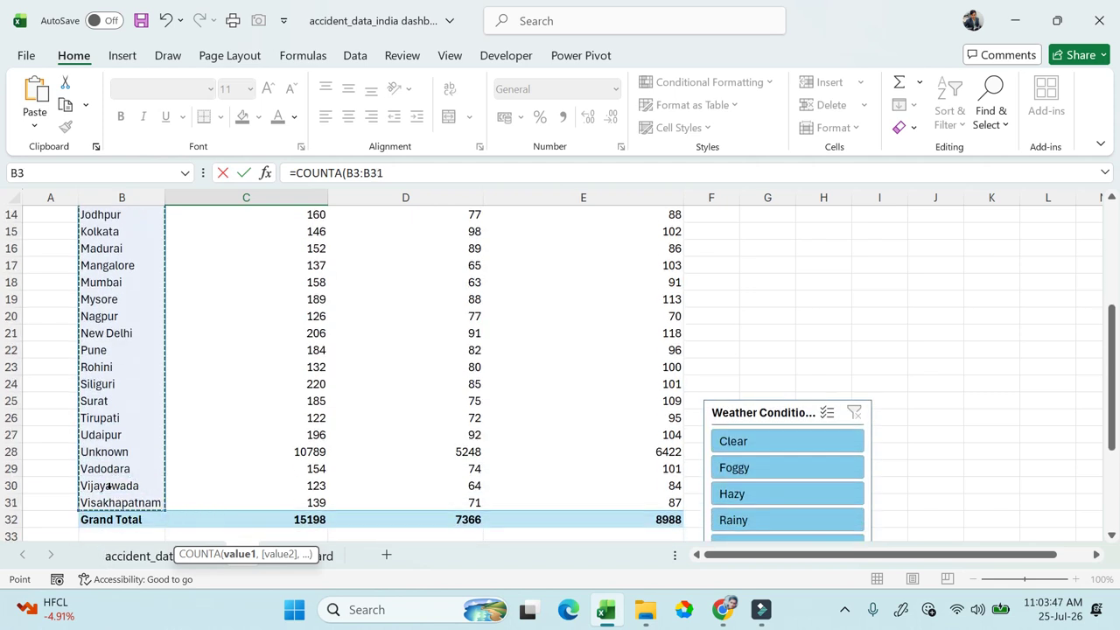
scroll(237, 421, "down", 5)
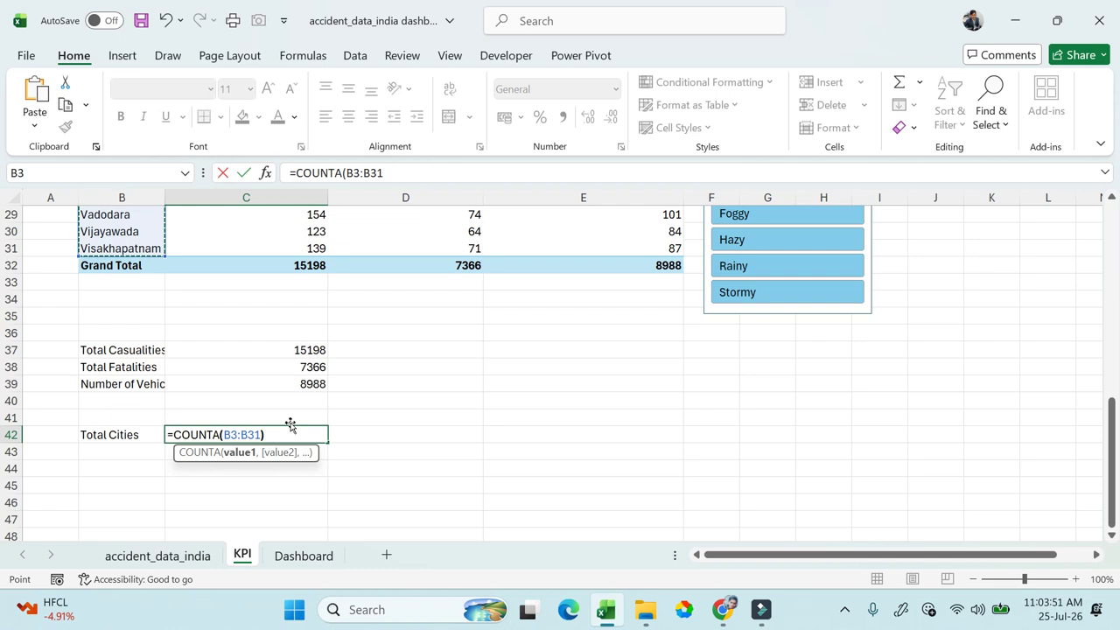
key("Return")
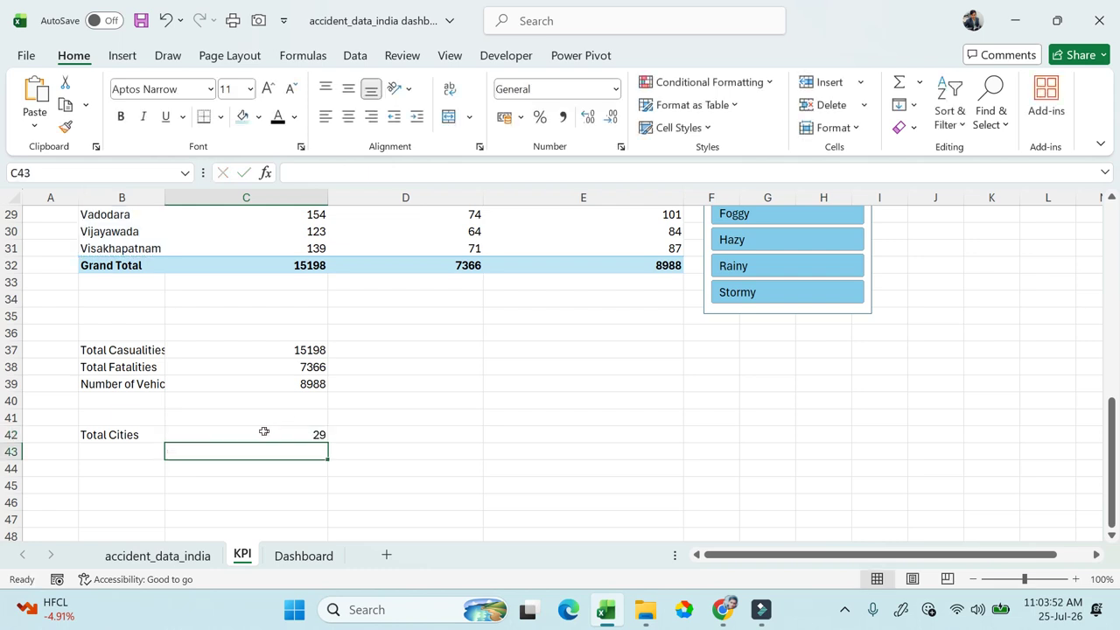
Step: Change the COUNTA range in cell C42 to B2:B31
double_click(271, 431)
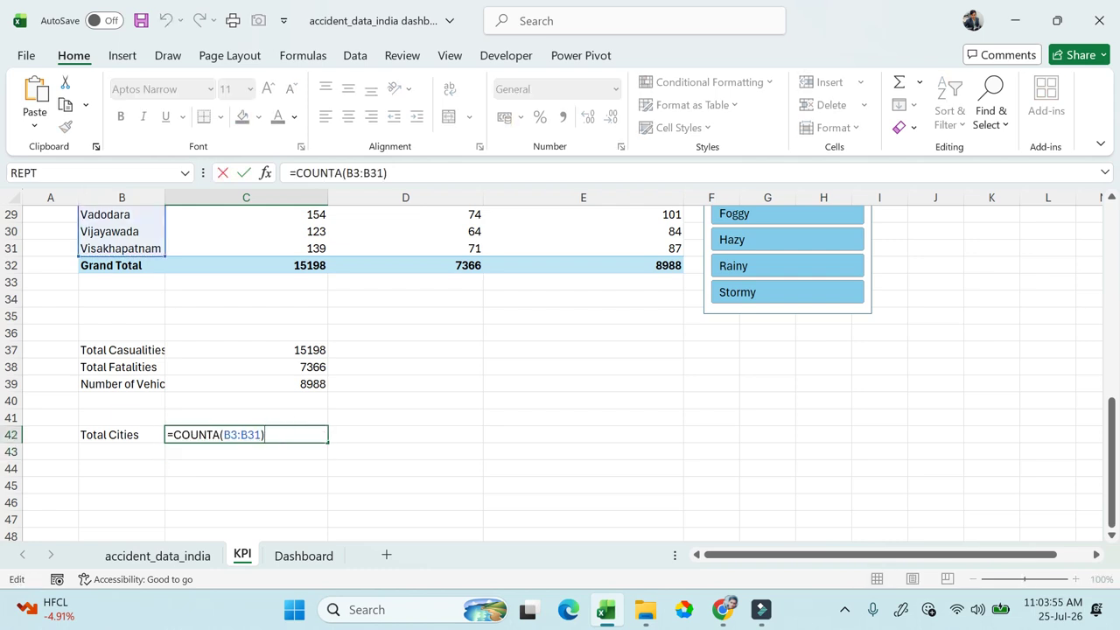
left_click(233, 435)
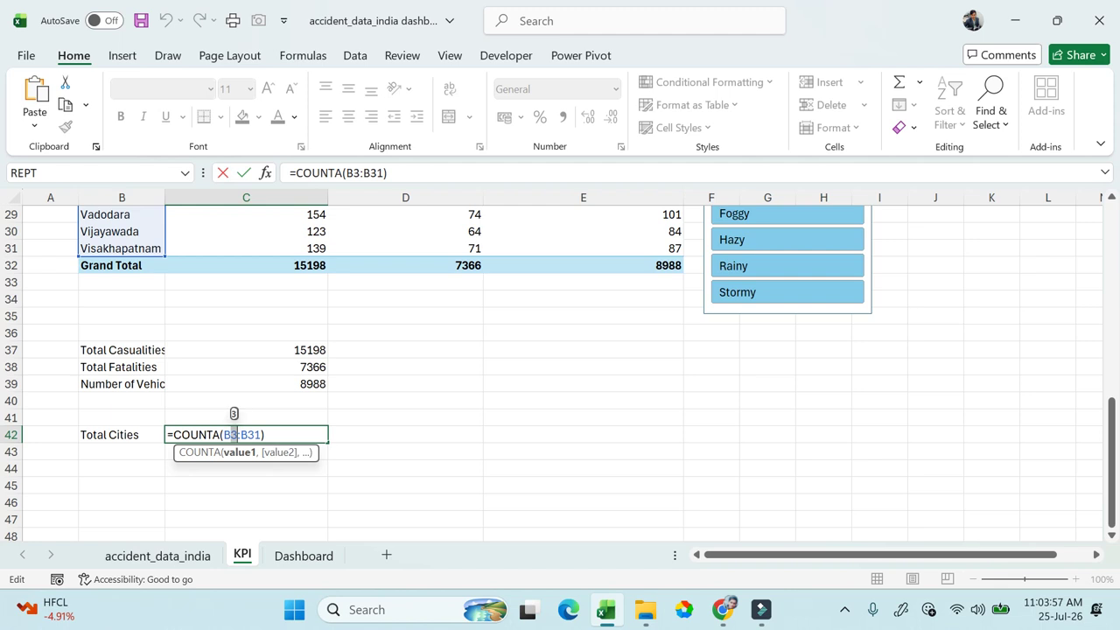
key("Return")
left_click(272, 432)
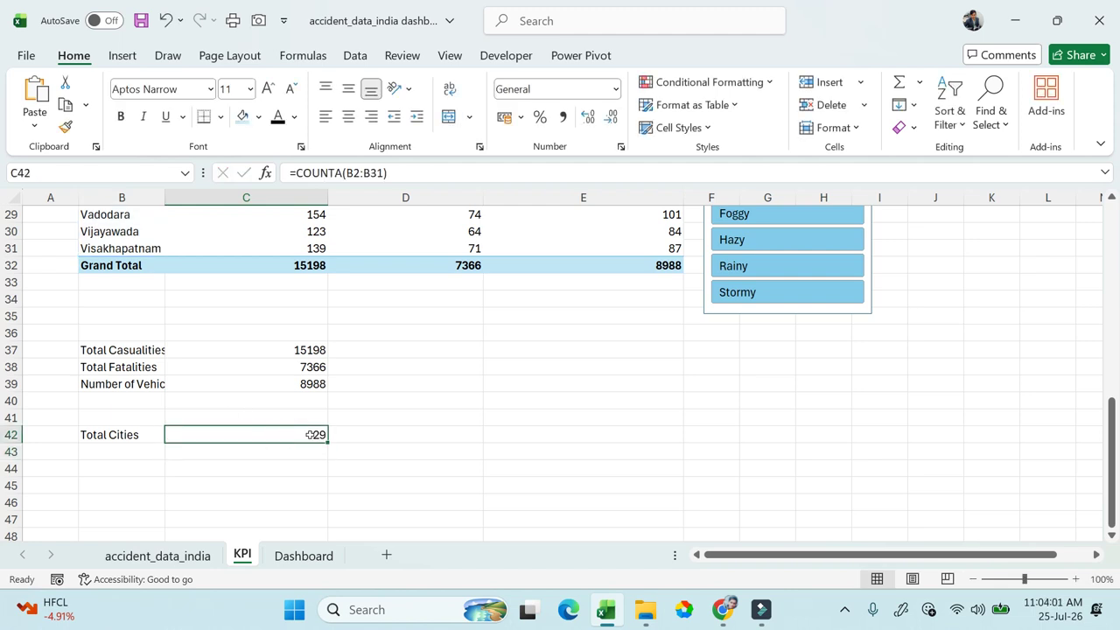
Step: Correct the city count formula in cell C42 to =COUNTA(B4:B31) so it excludes the header row
double_click(311, 435)
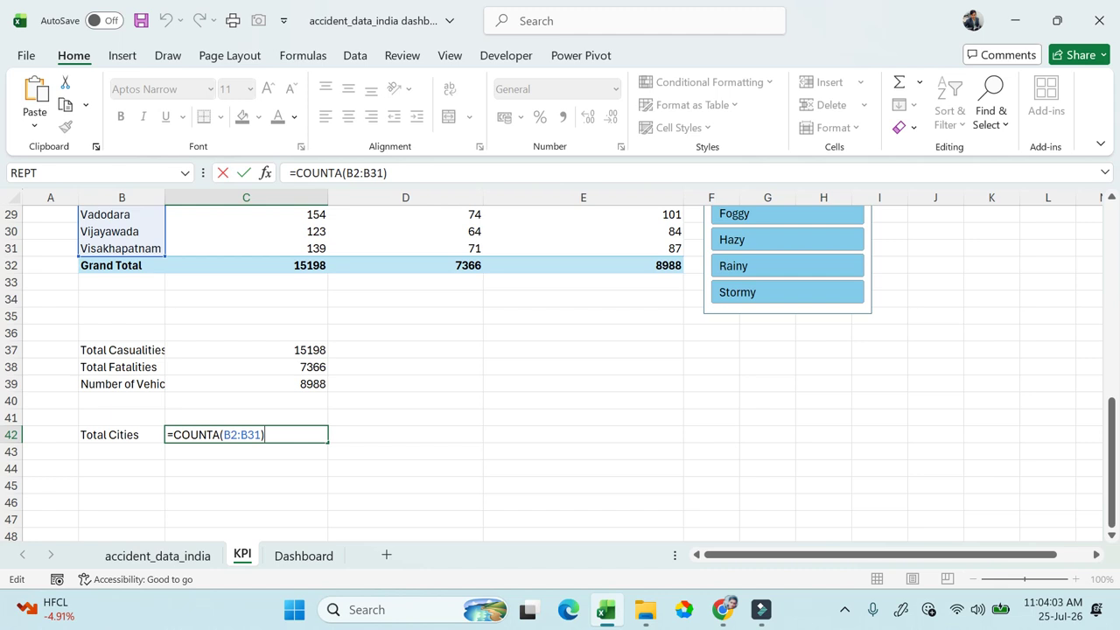
key("BackSpace")
type("4")
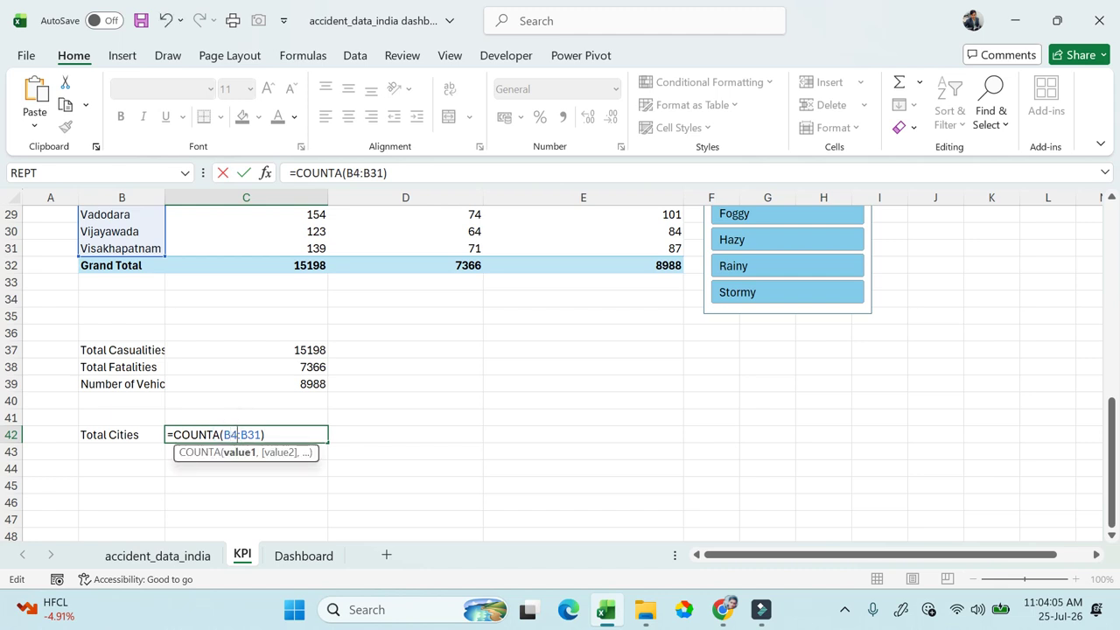
key("Return")
left_click(285, 433)
Step: Check the city count in C42 while filtering the weather condition slicer by Hazy, Rainy and Stormy, ending on Hazy
scroll(285, 433, "up", 4)
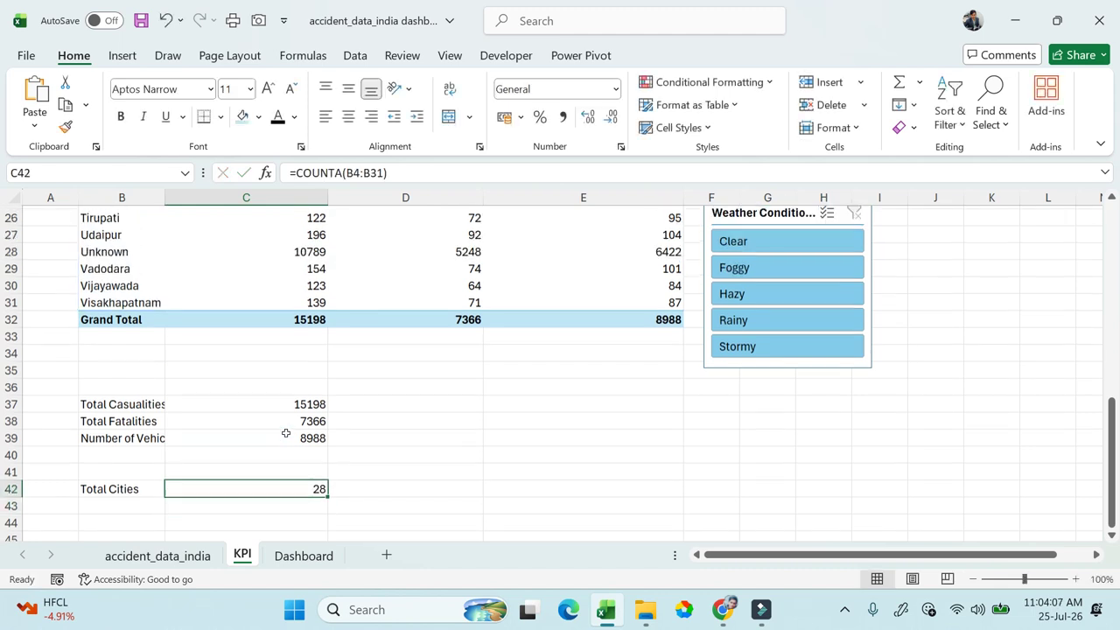
scroll(285, 433, "up", 1)
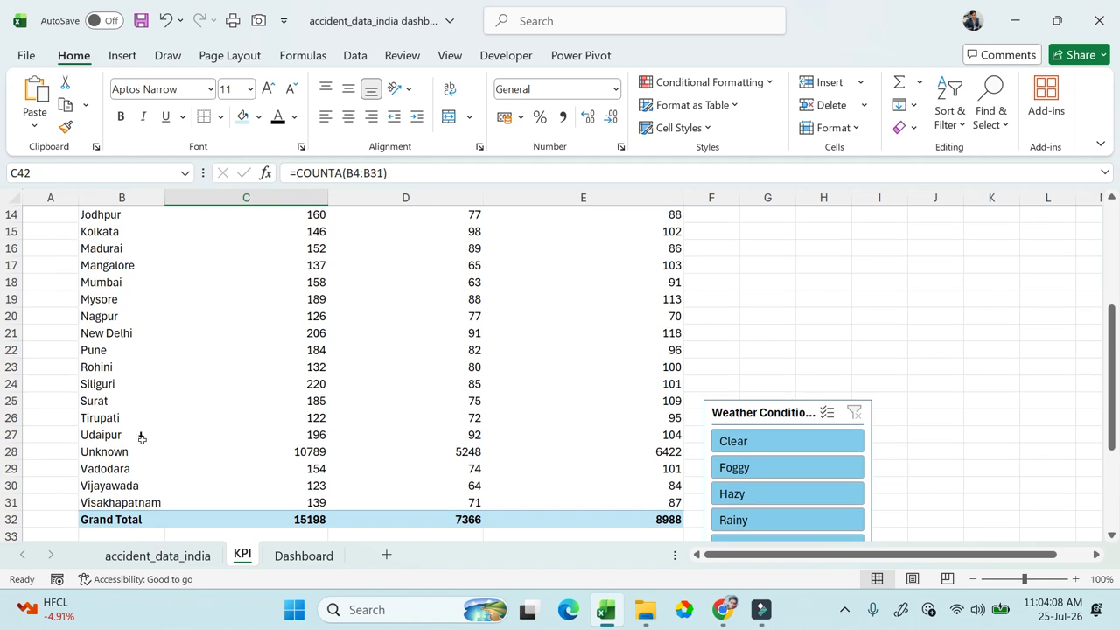
scroll(142, 437, "up", 2)
scroll(141, 437, "down", 4)
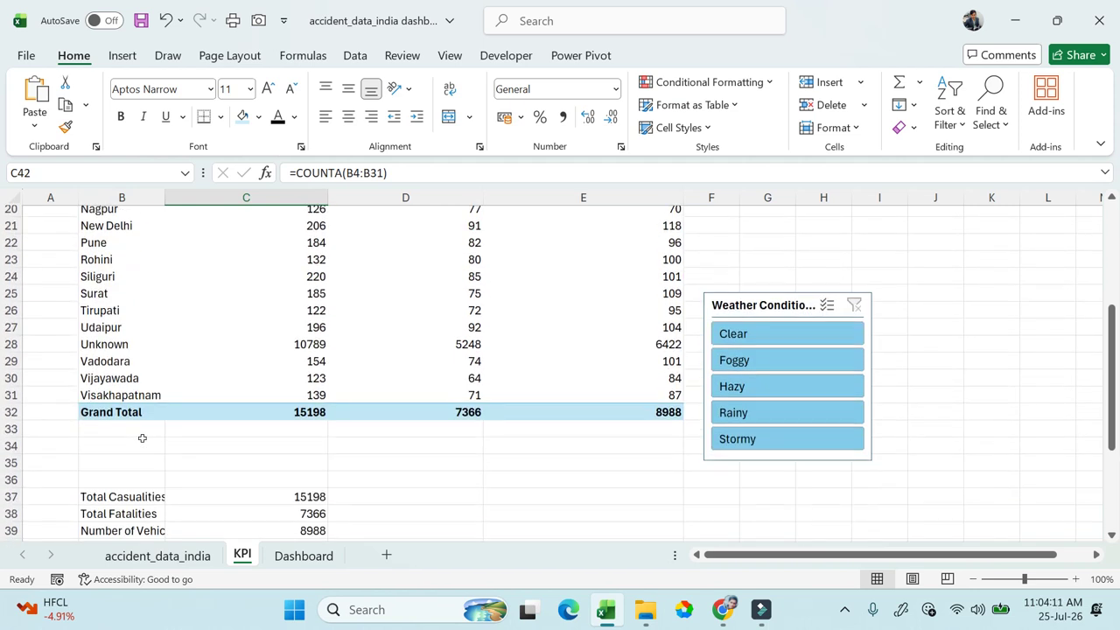
left_click(142, 438)
scroll(142, 438, "down", 2)
left_click(304, 501)
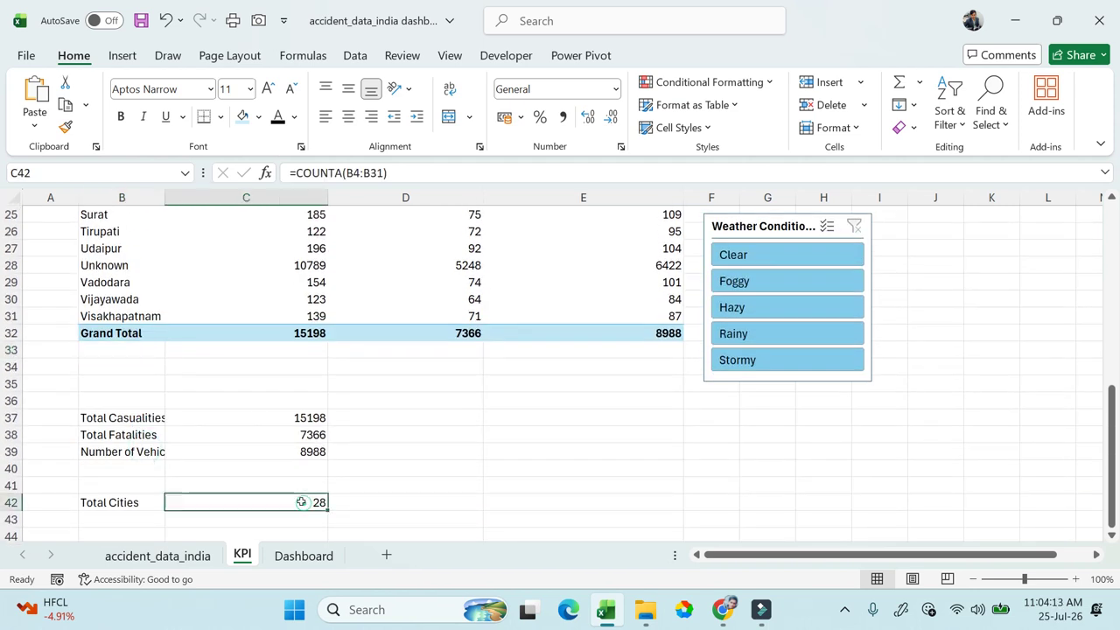
left_click(759, 306)
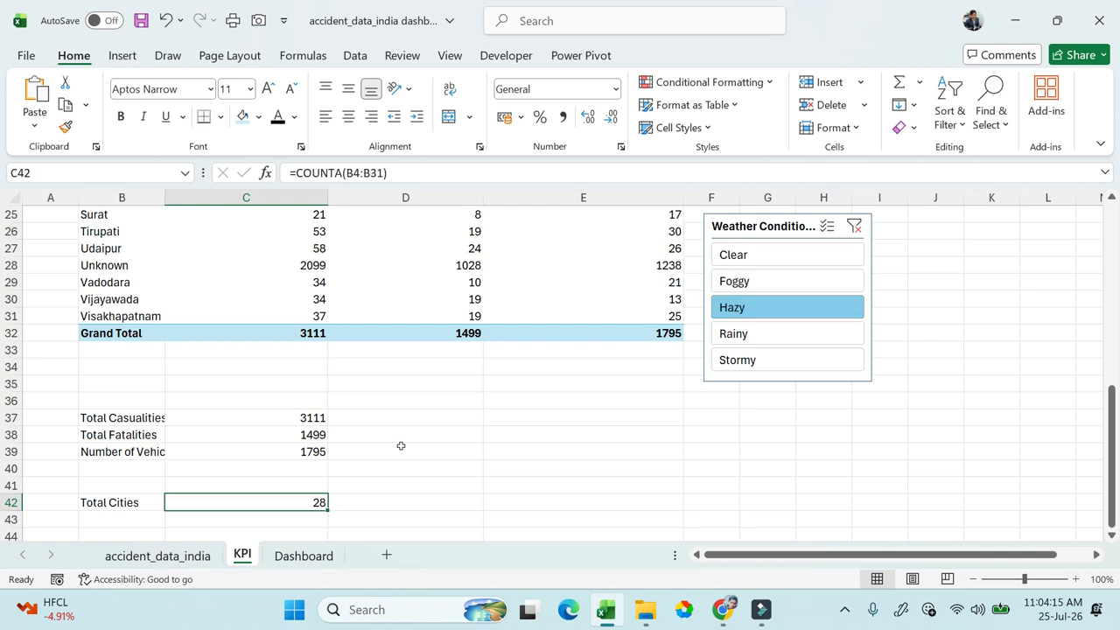
left_click(753, 333)
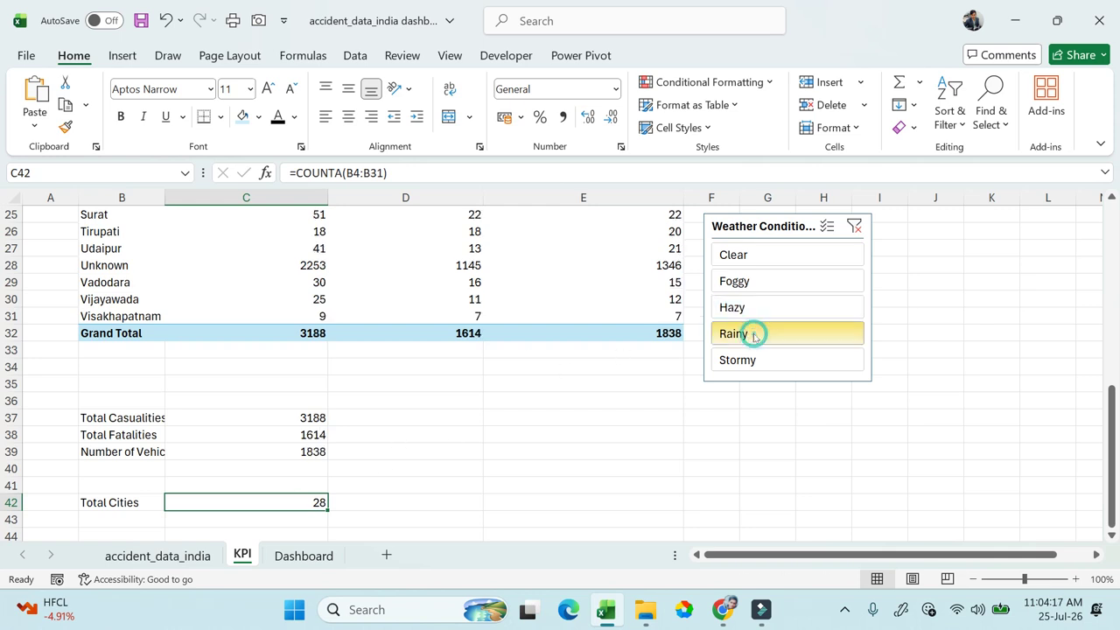
left_click(775, 358)
left_click(782, 306)
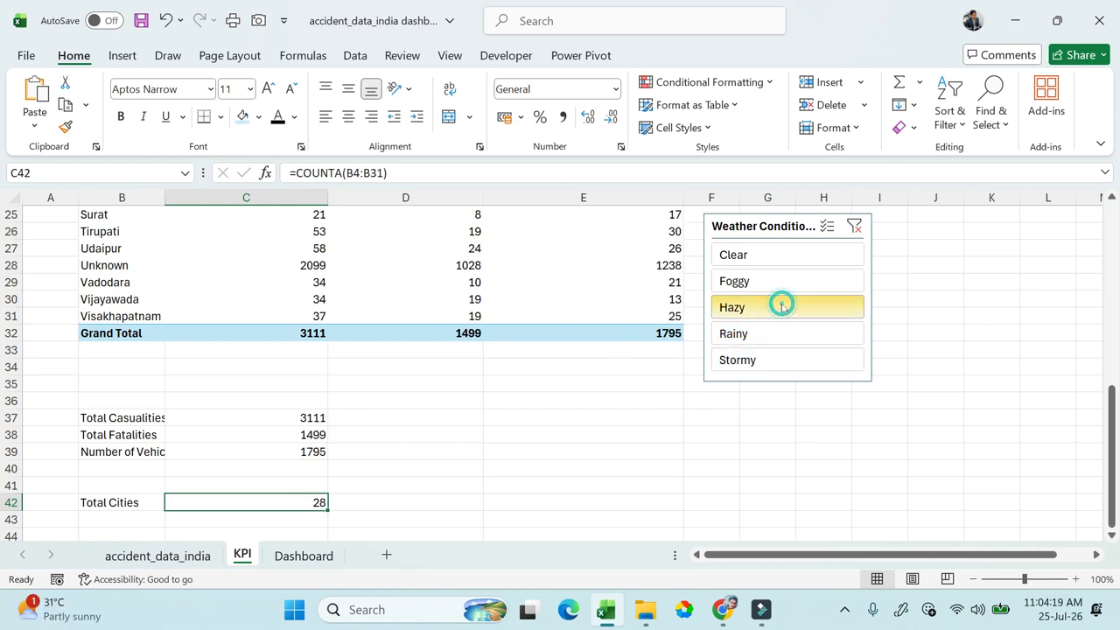
Step: Define the name Total_Cities for cell C42
right_click(291, 503)
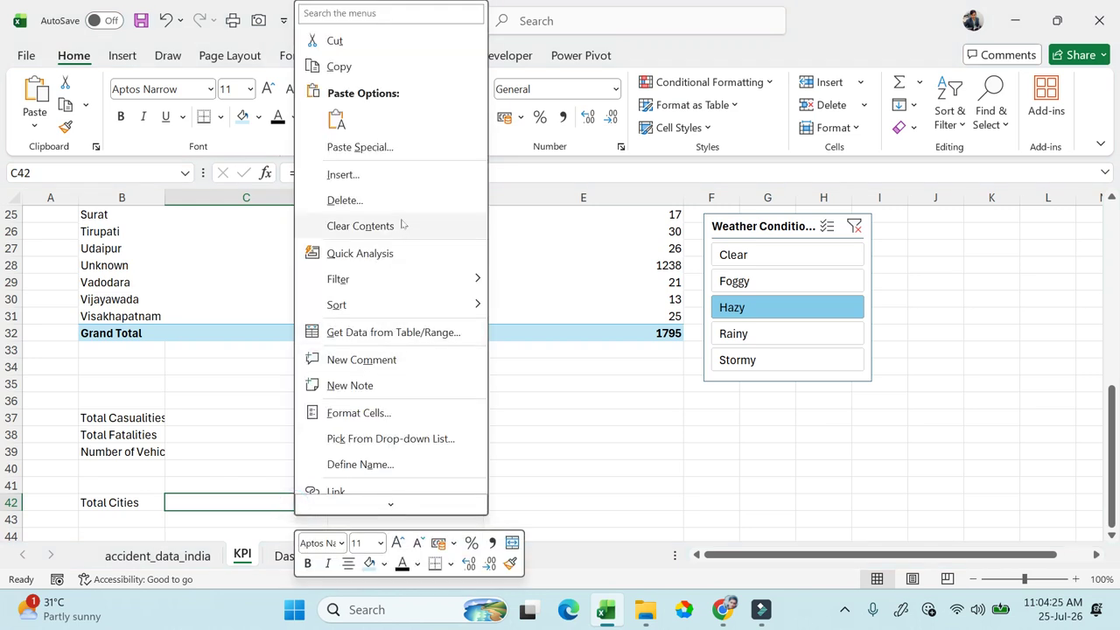
left_click(359, 464)
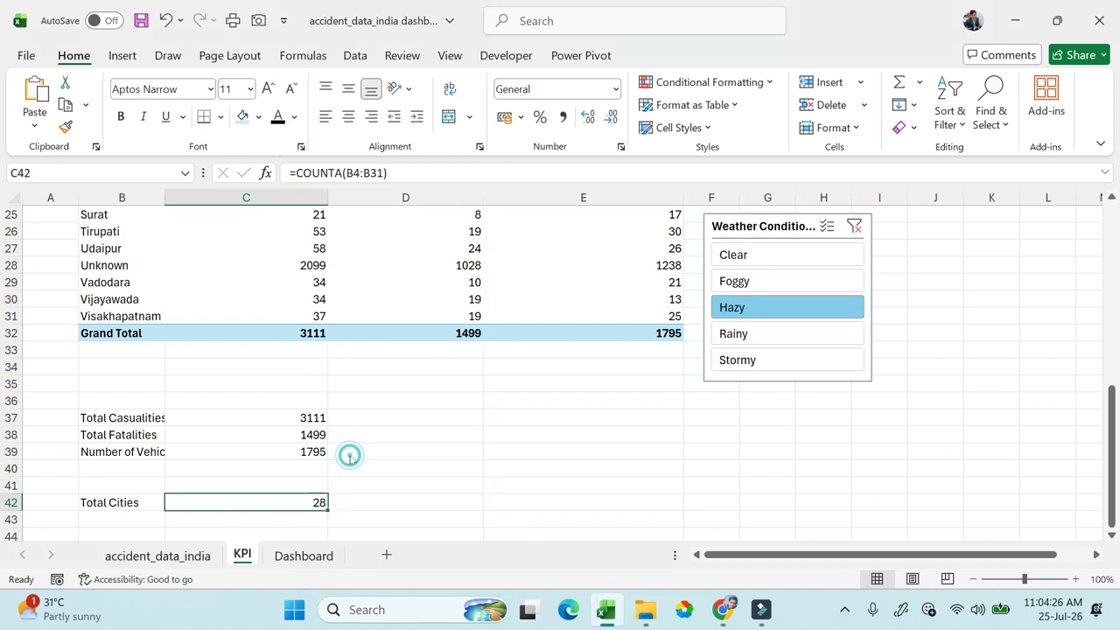
left_click(356, 525)
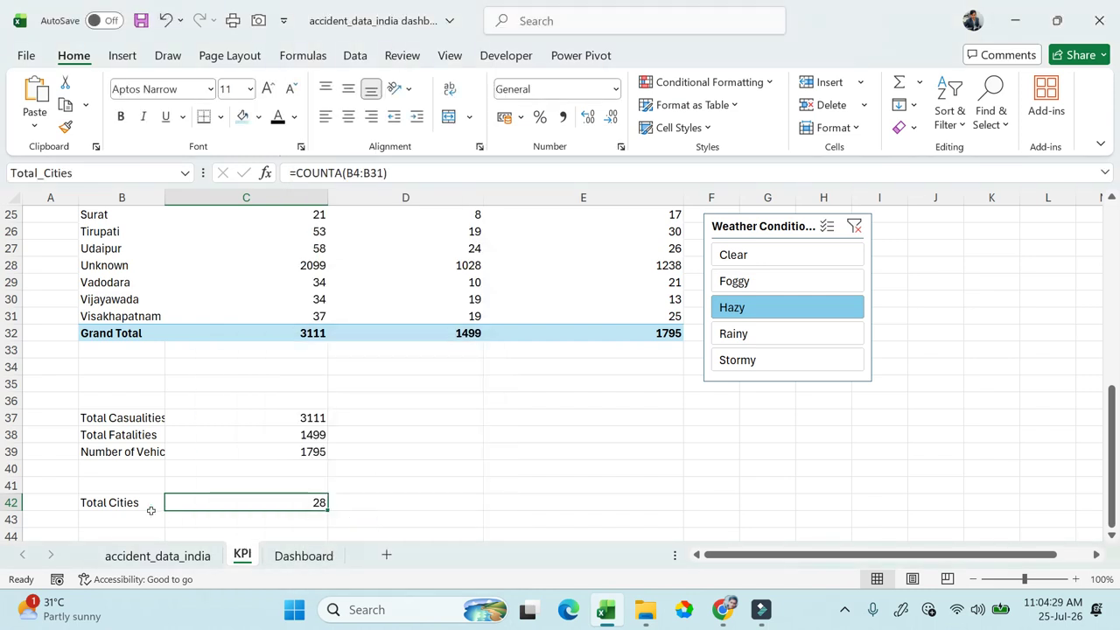
Step: Ungroup the Total Cities card on the Dashboard sheet so its number can be edited separately
left_click(141, 502)
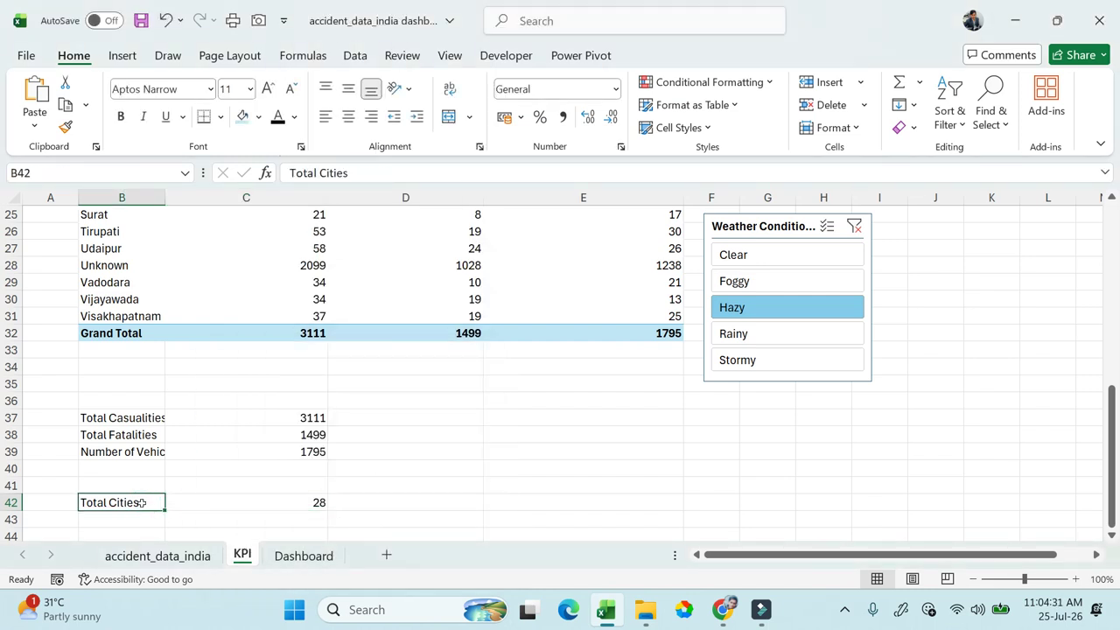
key("ctrl+c")
left_click(300, 549)
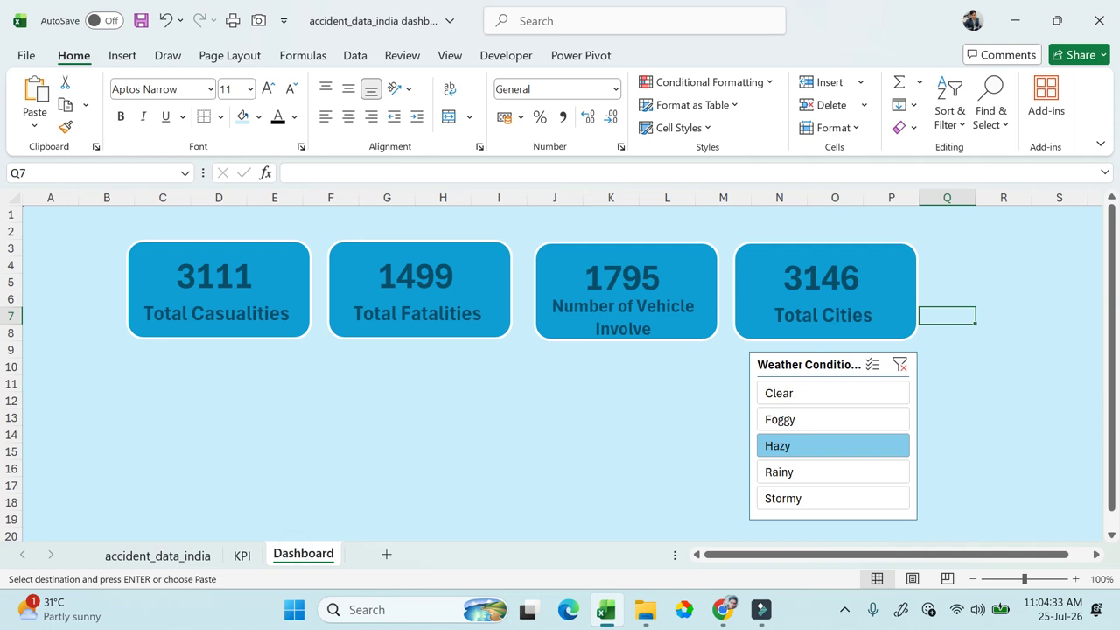
left_click(792, 279)
left_click(792, 276)
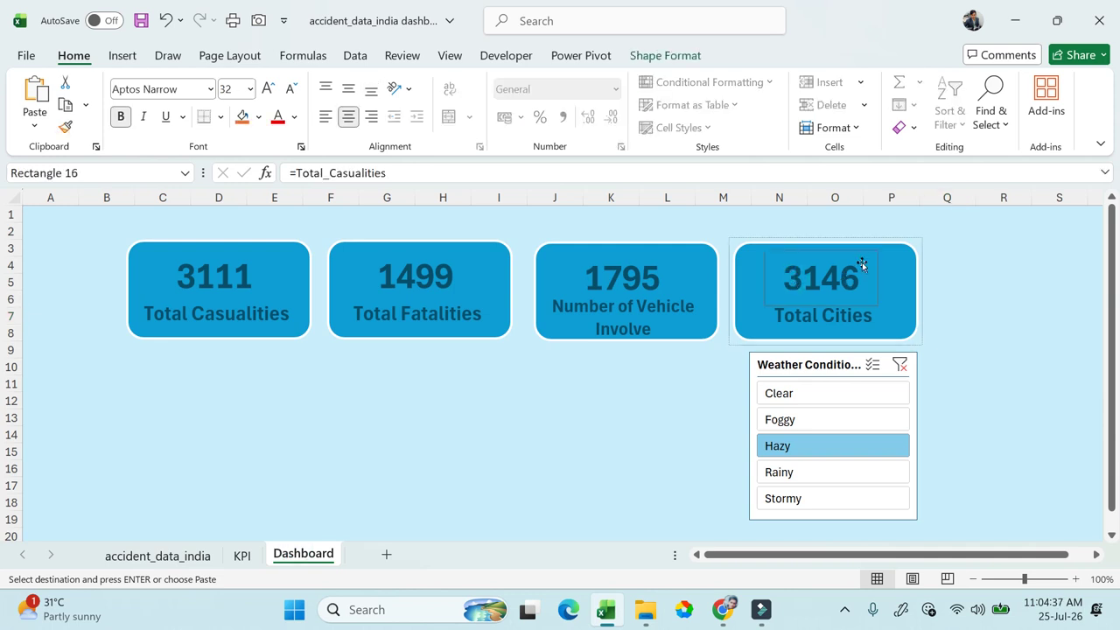
left_click(901, 268)
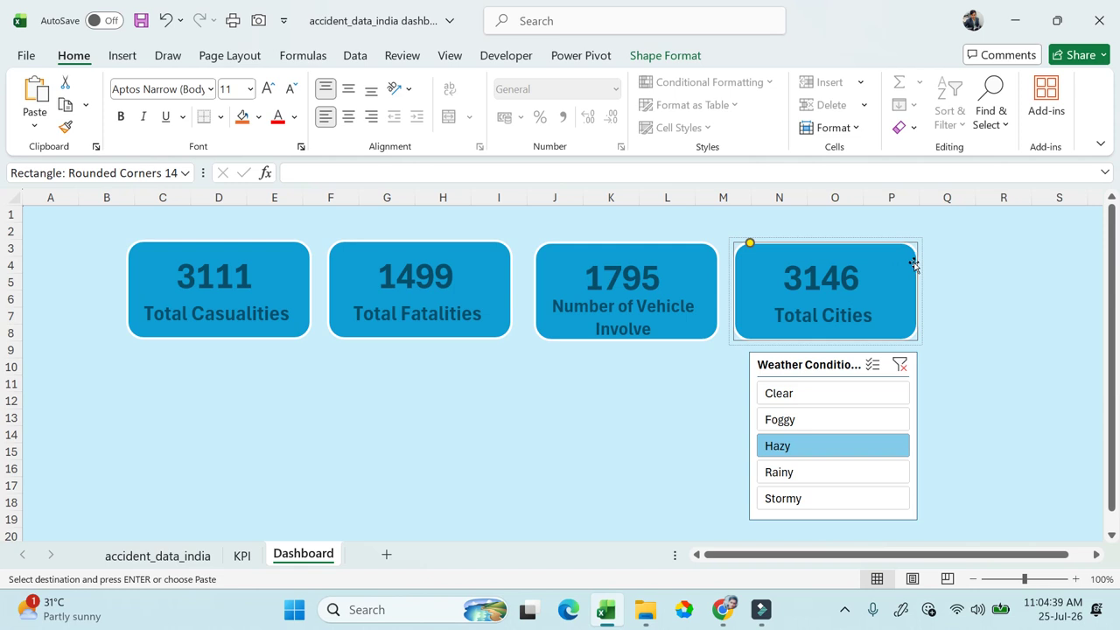
left_click(949, 273)
left_click(914, 277)
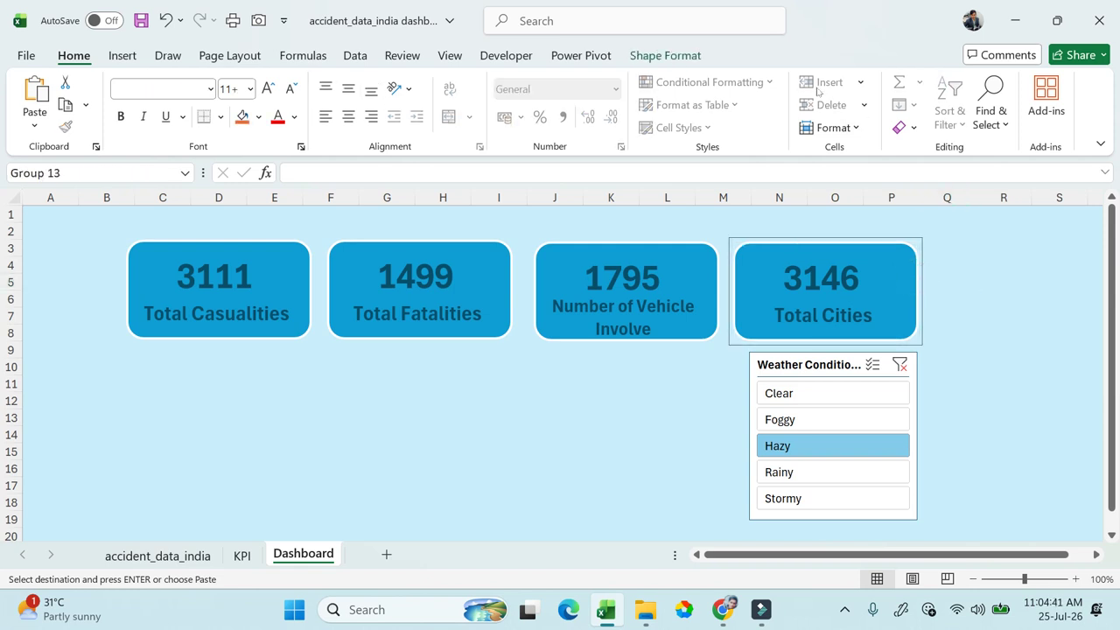
left_click(666, 55)
left_click(948, 105)
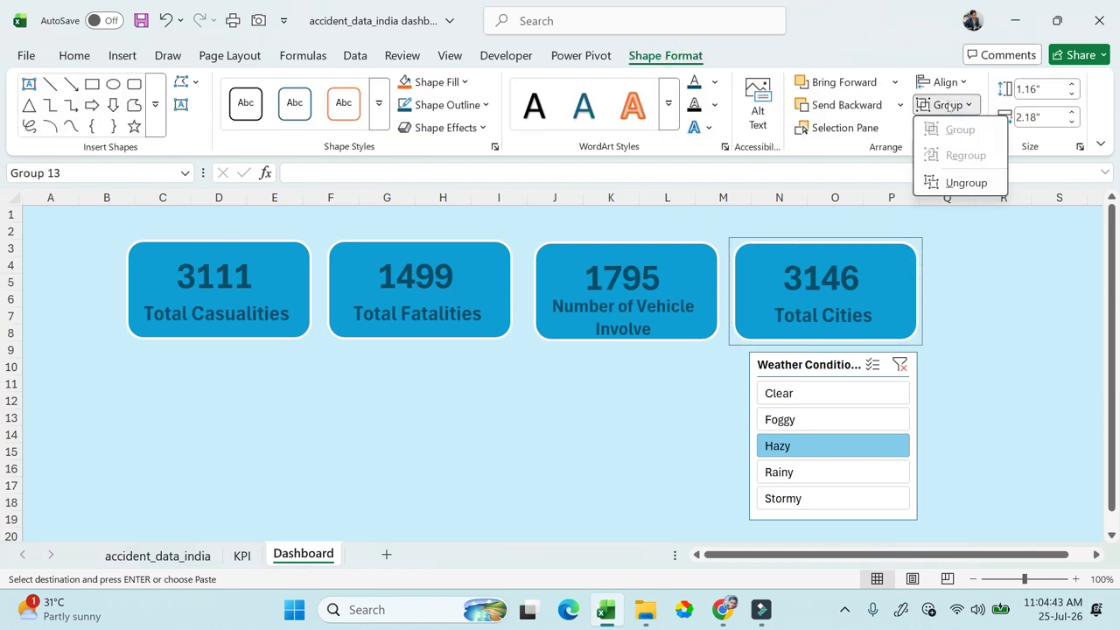
left_click(965, 182)
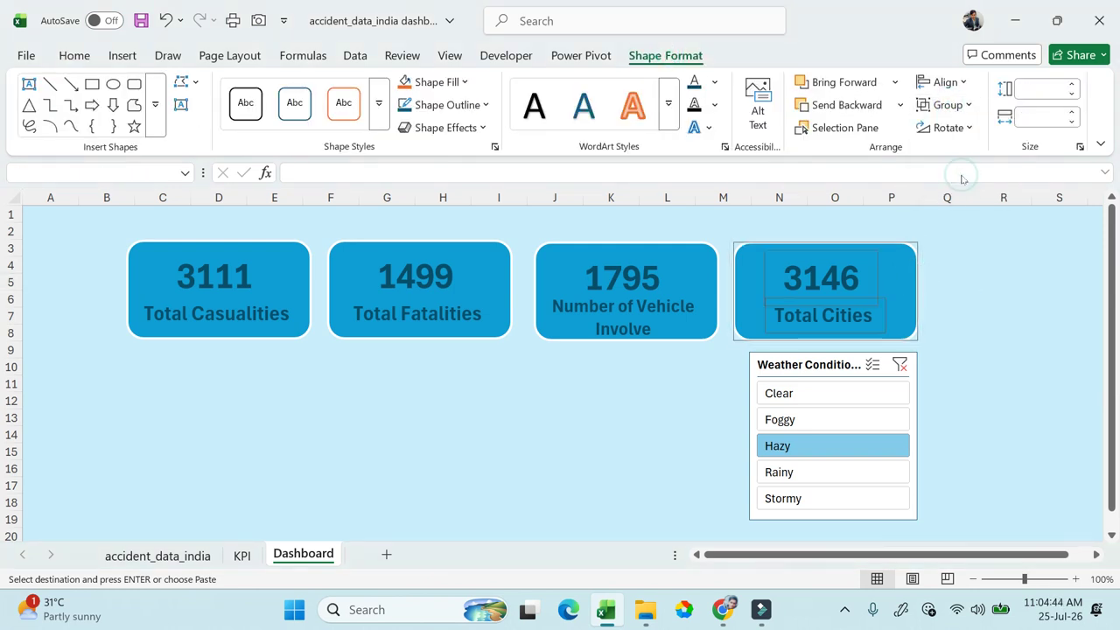
Step: Link the number in the Total Cities card to the defined name with =Total_Cities
left_click(648, 391)
left_click(621, 277)
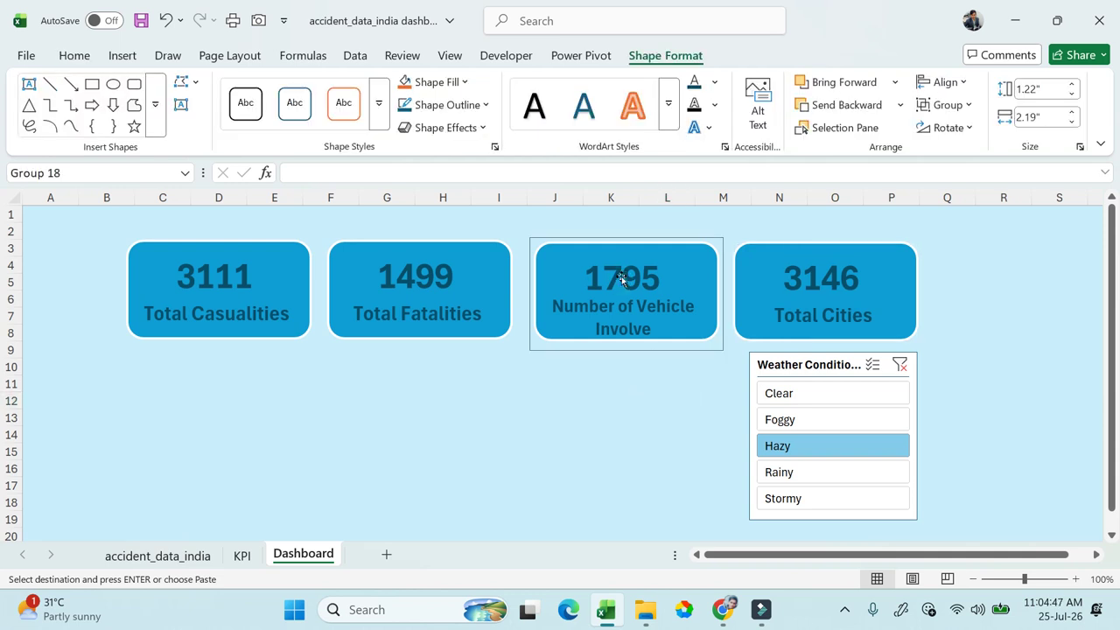
left_click(621, 277)
left_click(799, 276)
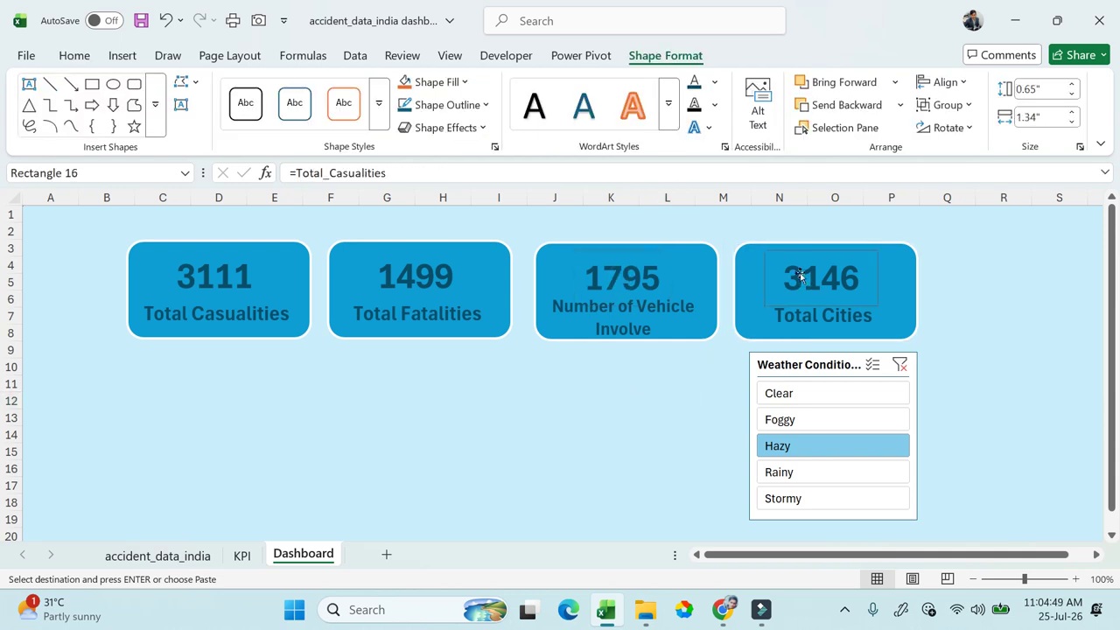
left_click_drag(402, 172, 313, 172)
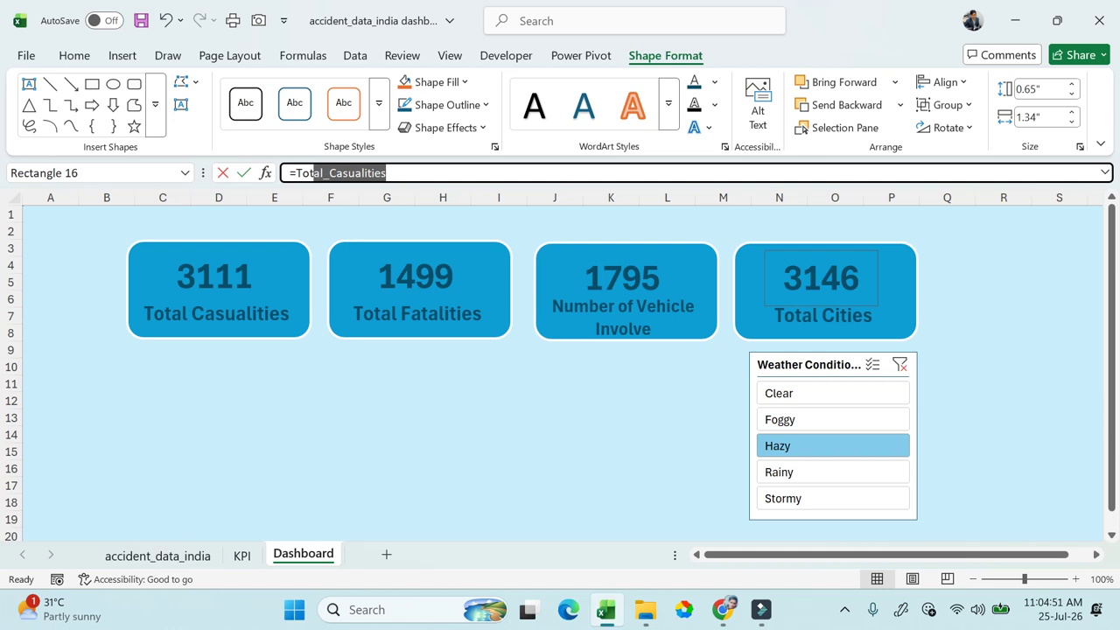
type("c")
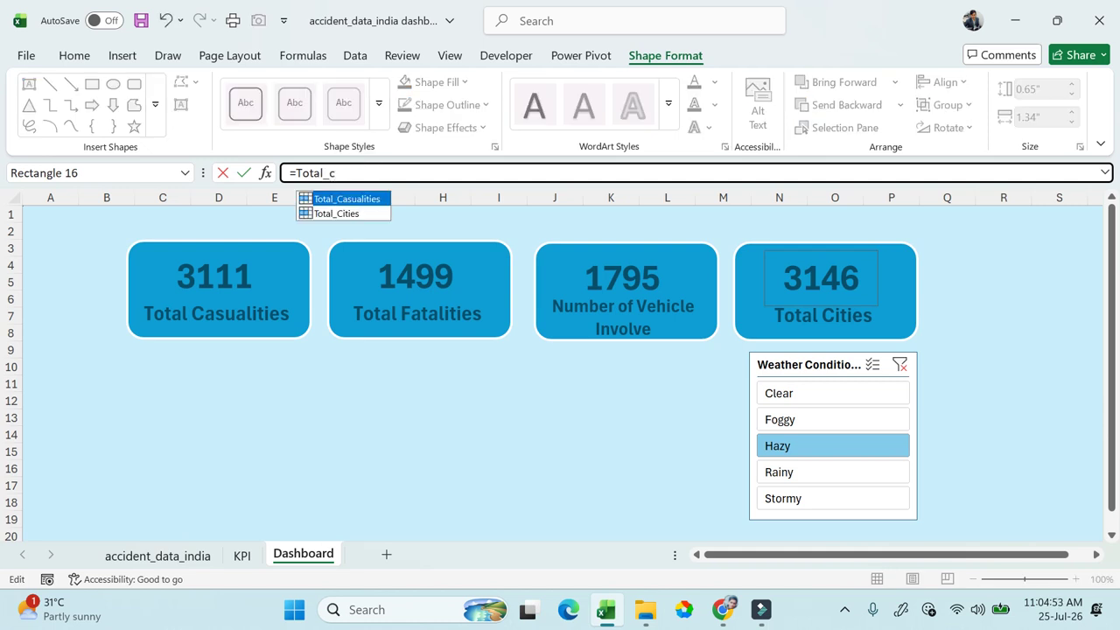
double_click(360, 214)
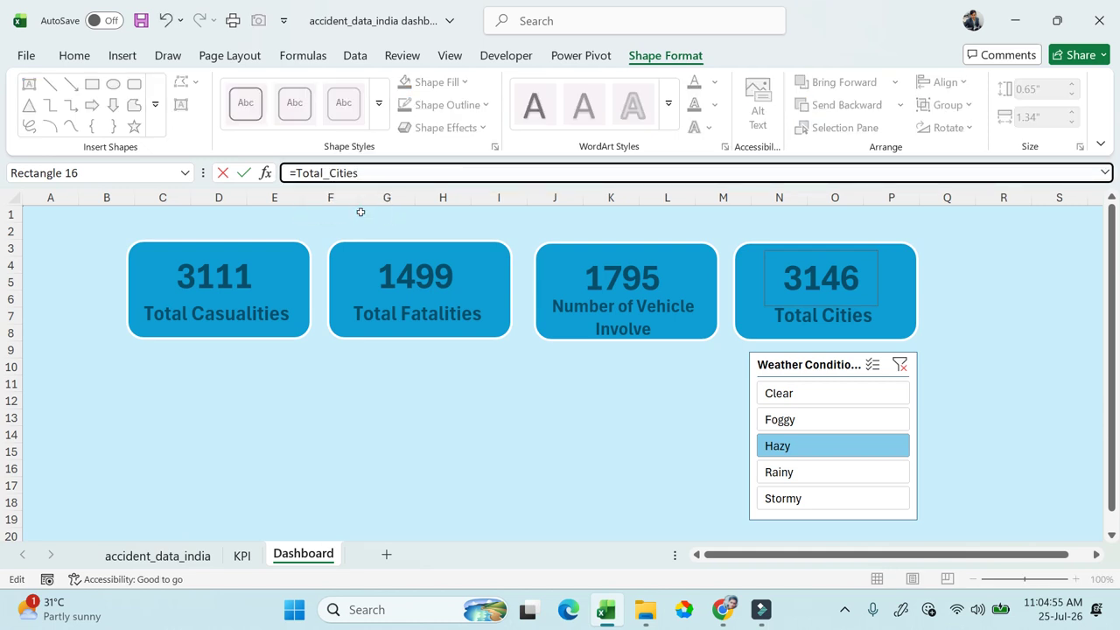
key("Return")
Step: Copy the number formatting from the Number of Vehicle Involve card to the number in the Total Cities card
left_click(617, 272)
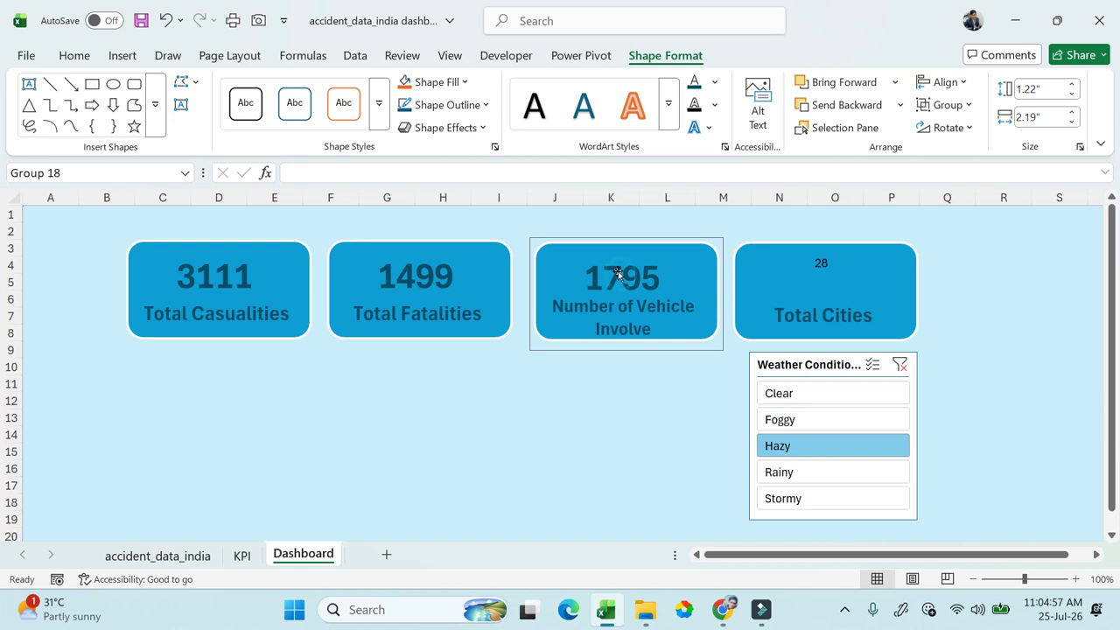
left_click(617, 272)
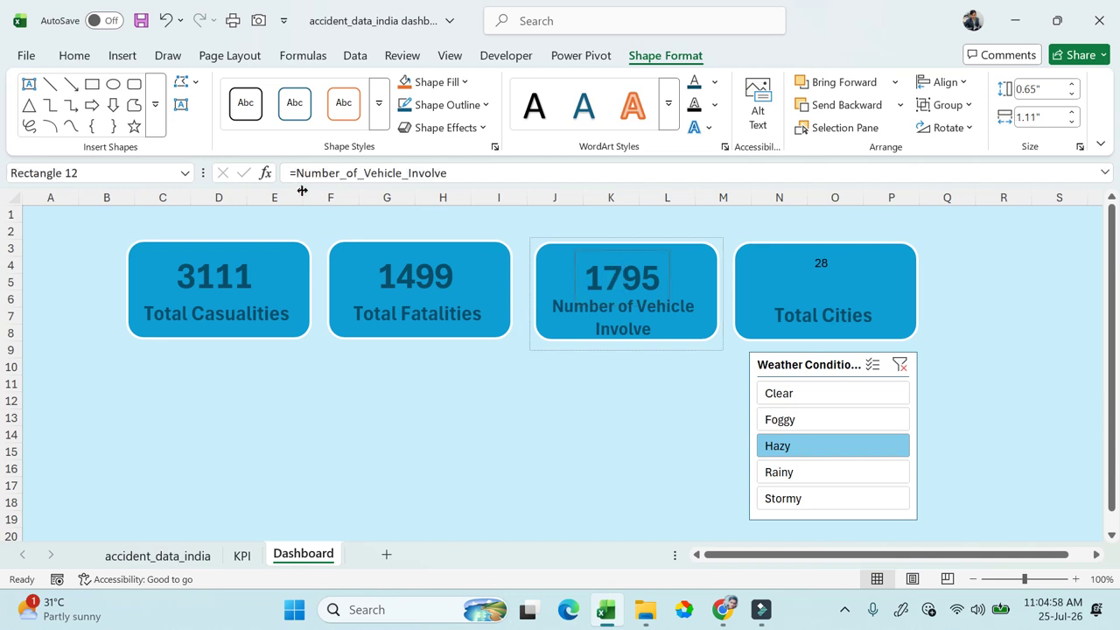
left_click(74, 55)
left_click(64, 124)
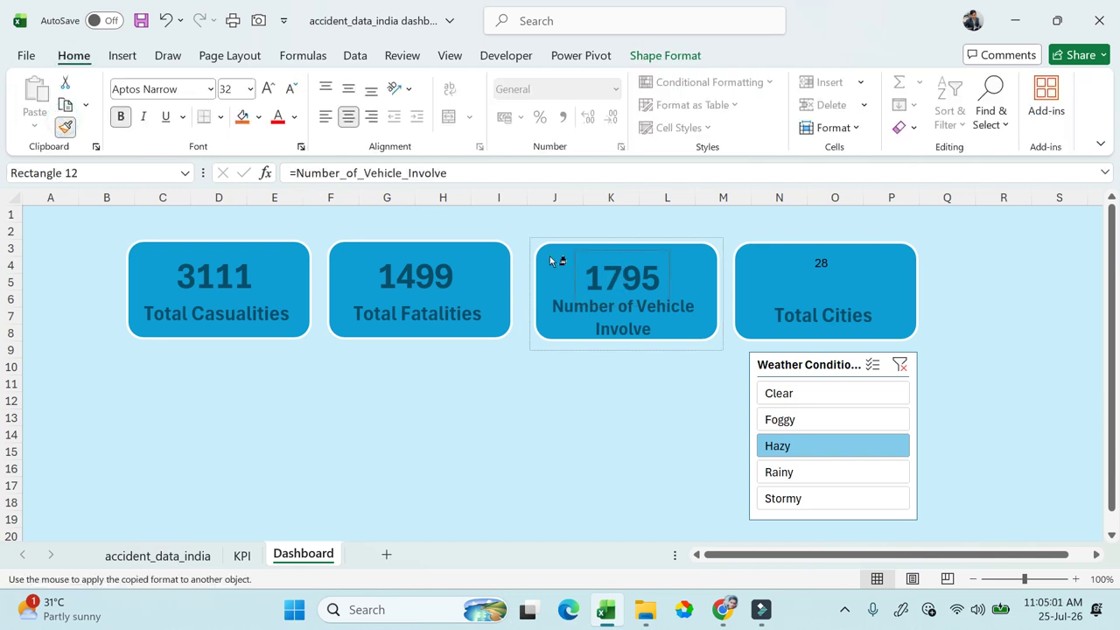
left_click(823, 264)
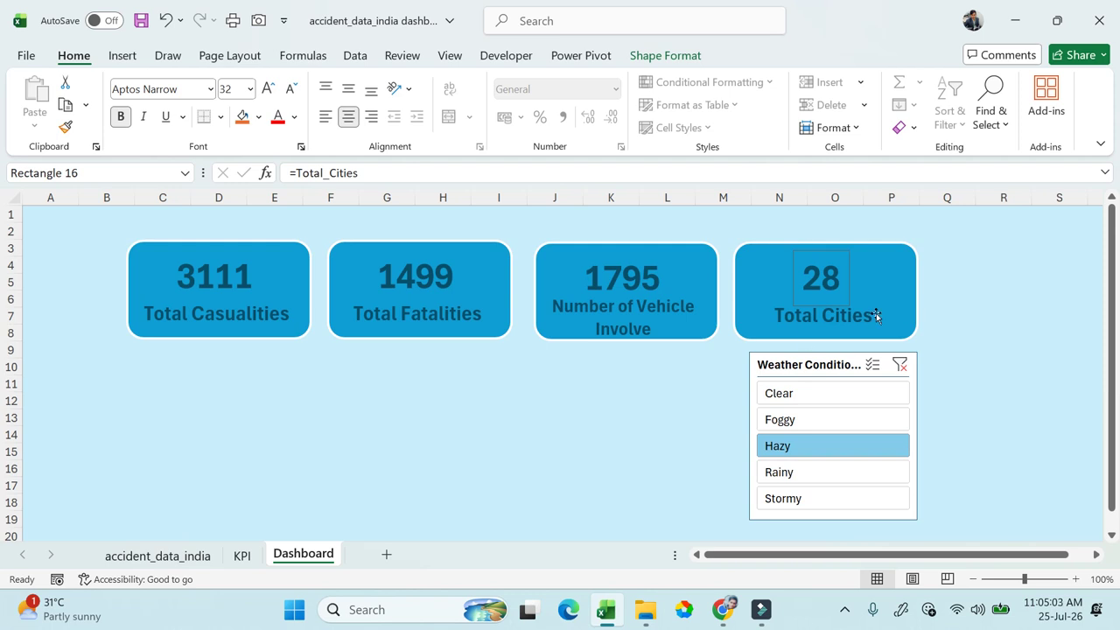
Step: Clear the weather condition filter and move its slicer slightly lower beneath the Total Cities card
left_click(902, 365)
mouse_move(805, 365)
left_mouse_down()
mouse_move(681, 376)
mouse_move(799, 373)
left_mouse_up()
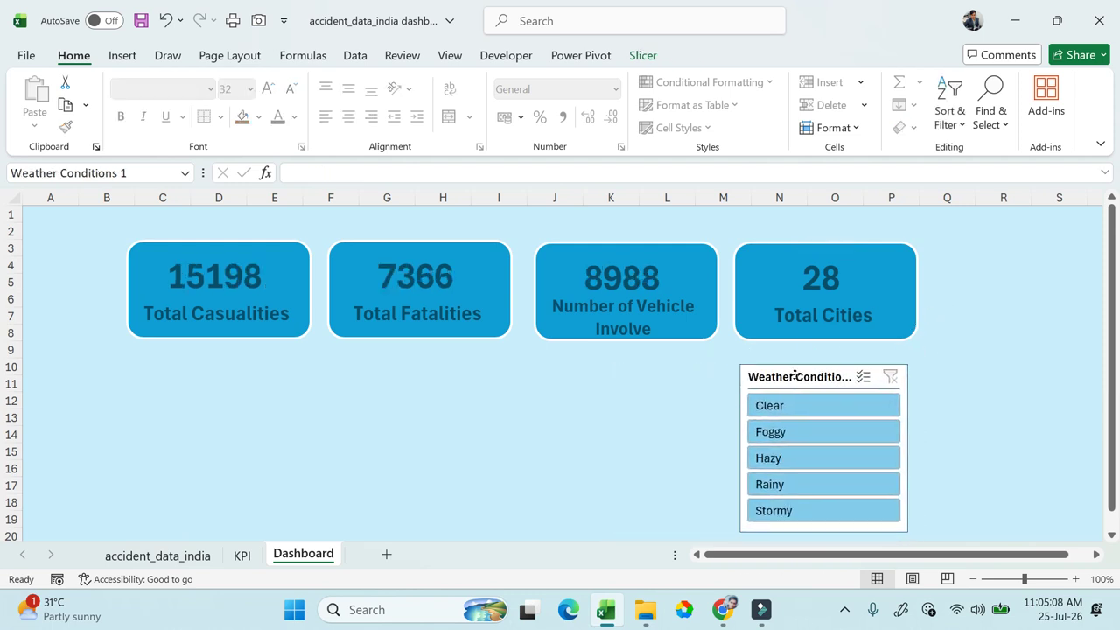
left_click(539, 419)
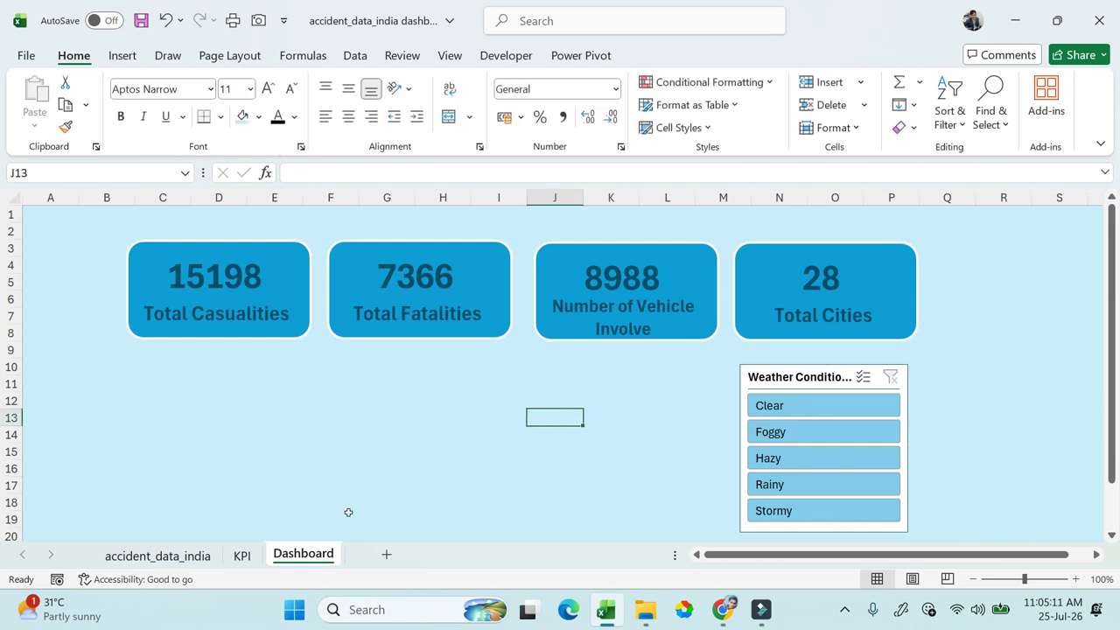
Step: Insert a Road Type slicer for the pivot table on the KPI sheet, reduce its height to 1.87" and place it below the weather slicer
left_click(184, 554)
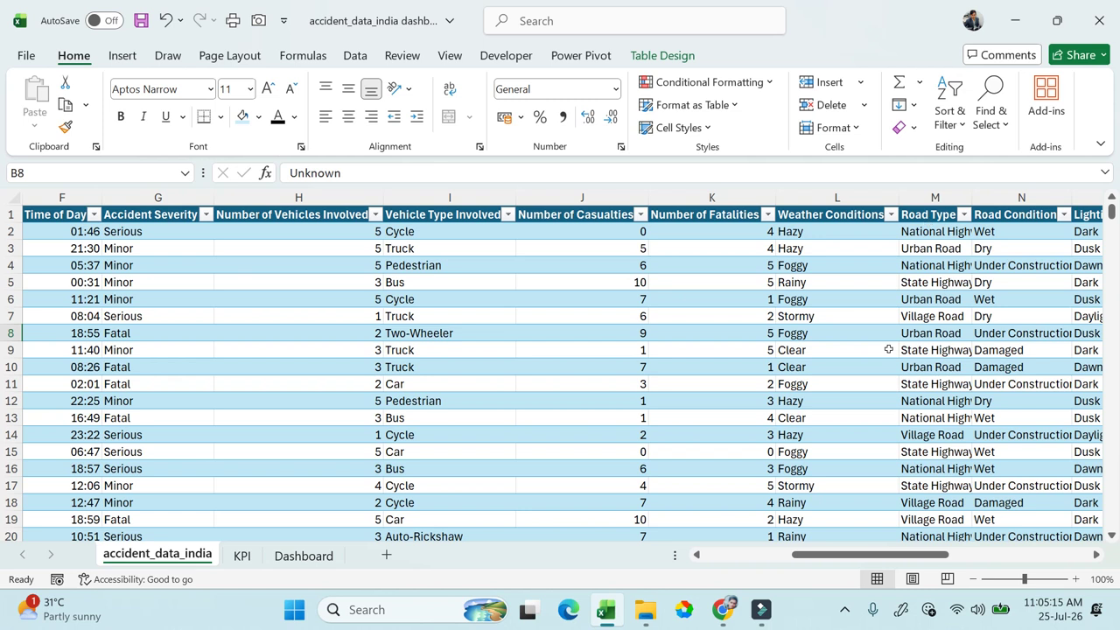
left_click(948, 293)
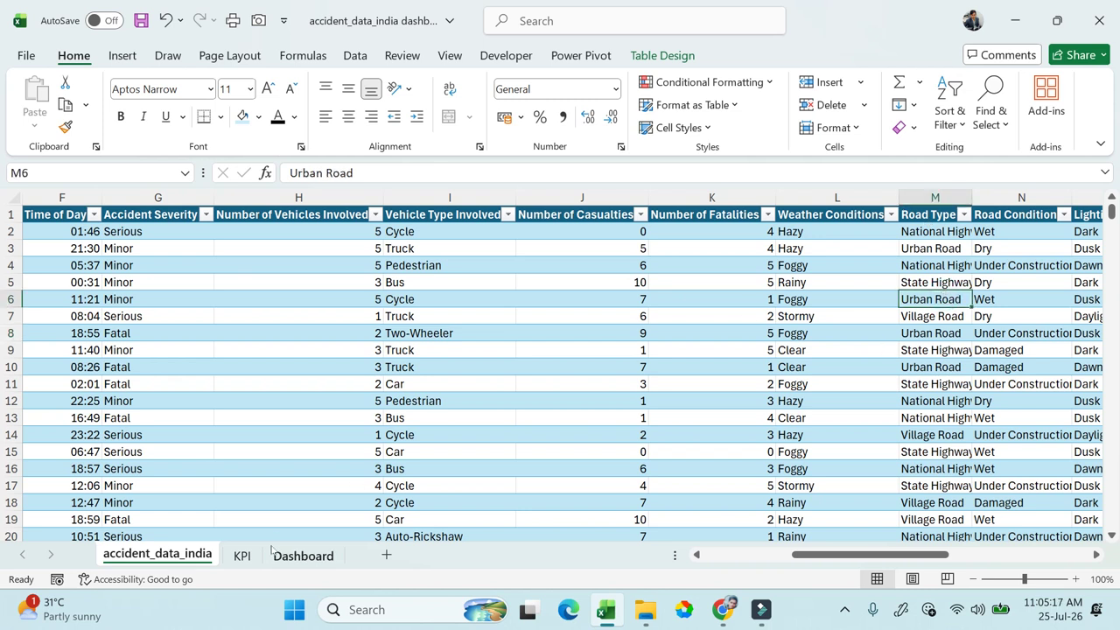
left_click(241, 555)
left_click(346, 280)
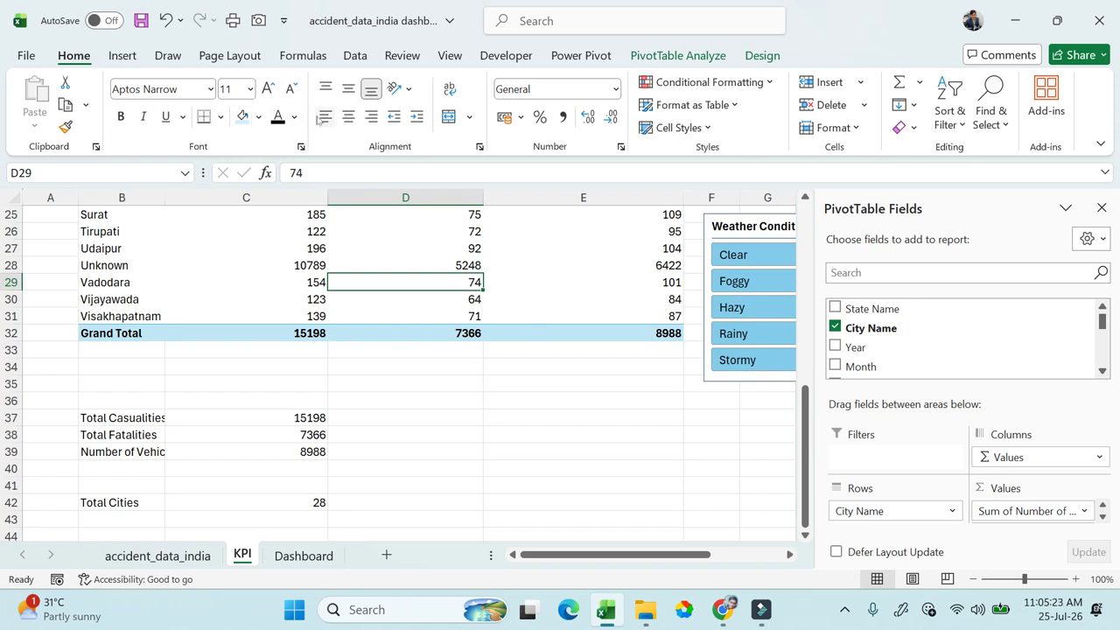
left_click(120, 56)
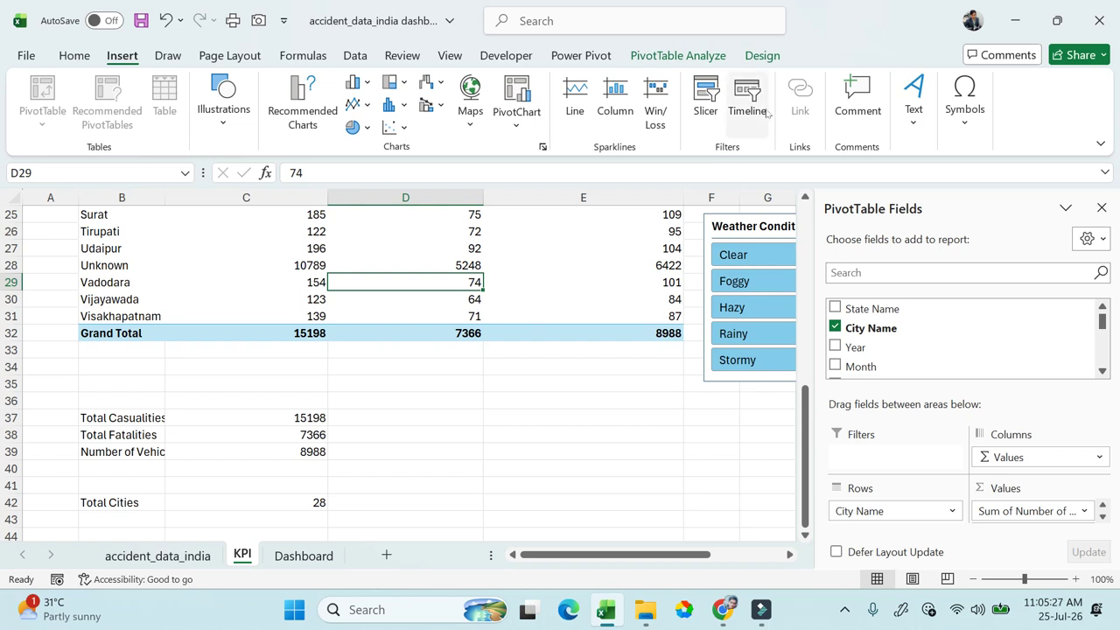
left_click(708, 101)
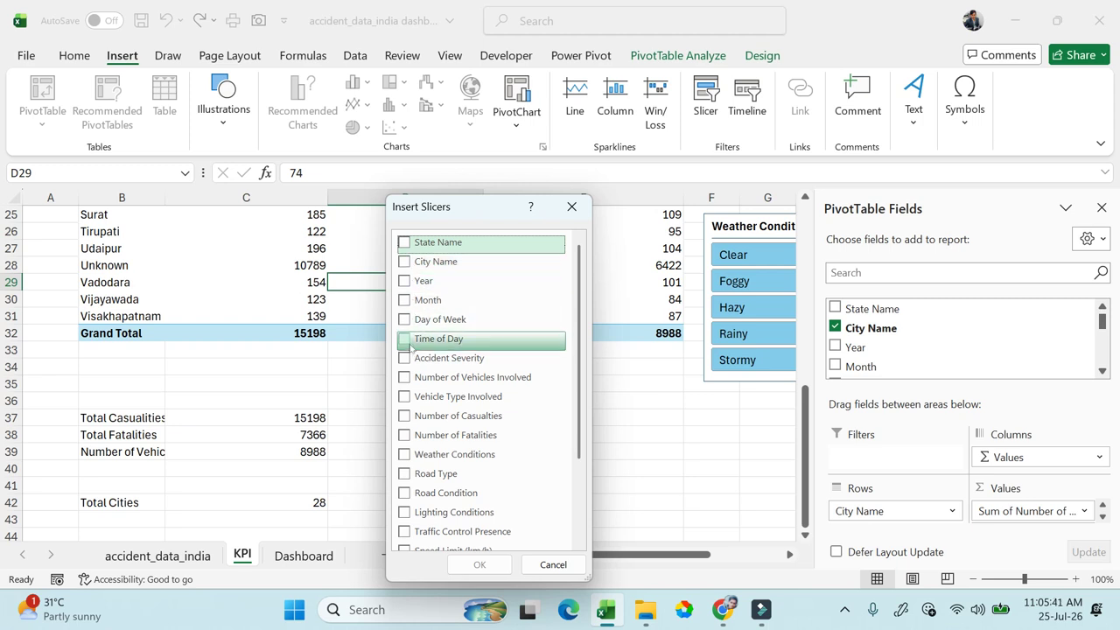
left_click(405, 474)
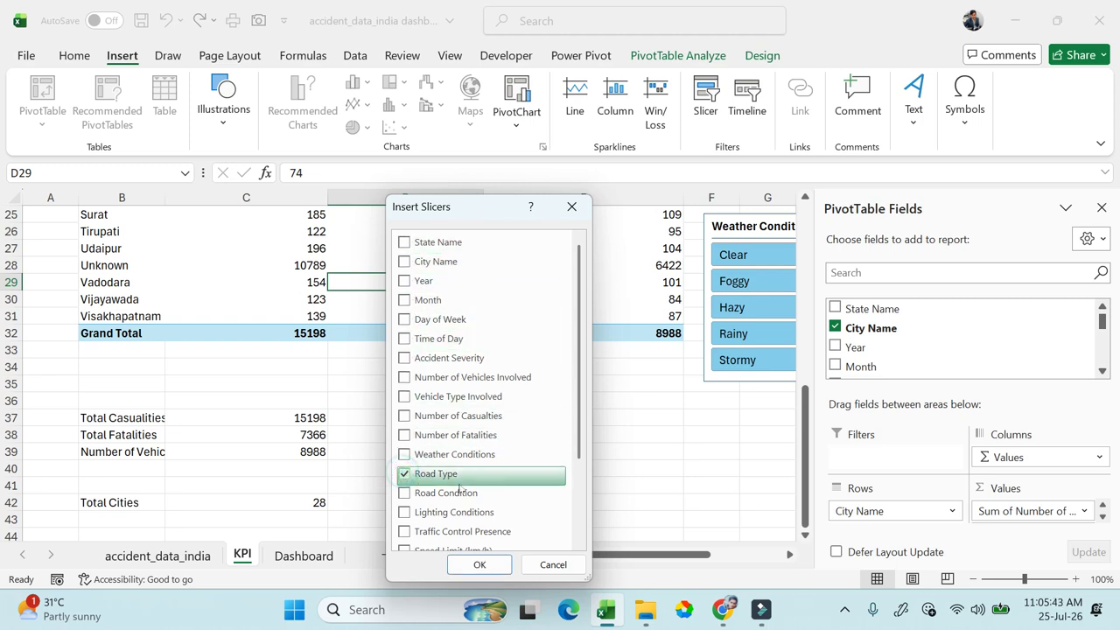
left_click(480, 565)
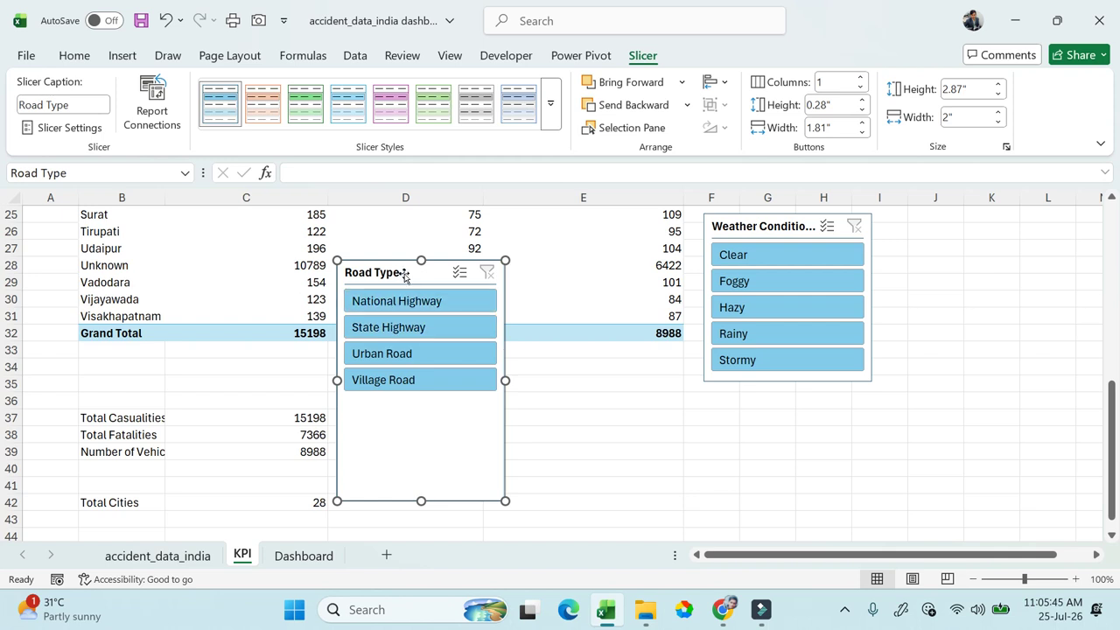
left_click_drag(399, 272, 752, 401)
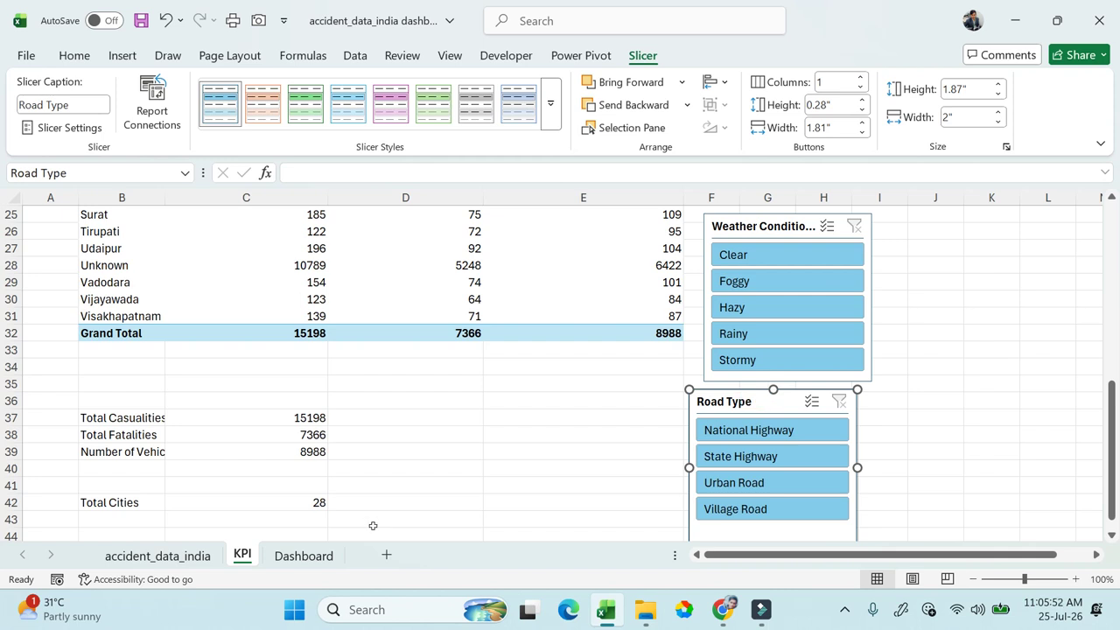
Step: Paste a copy of the Road Type slicer on the Dashboard sheet and align it beside the weather condition slicer
left_click(304, 556)
left_click(547, 451)
key("ctrl+v")
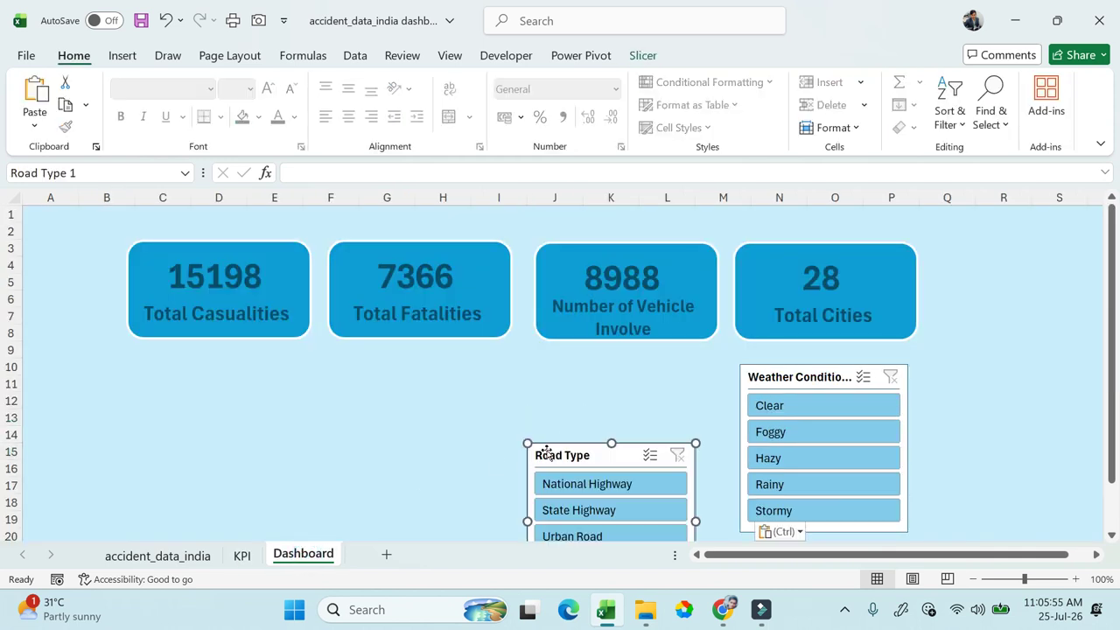
left_click_drag(558, 450, 596, 370)
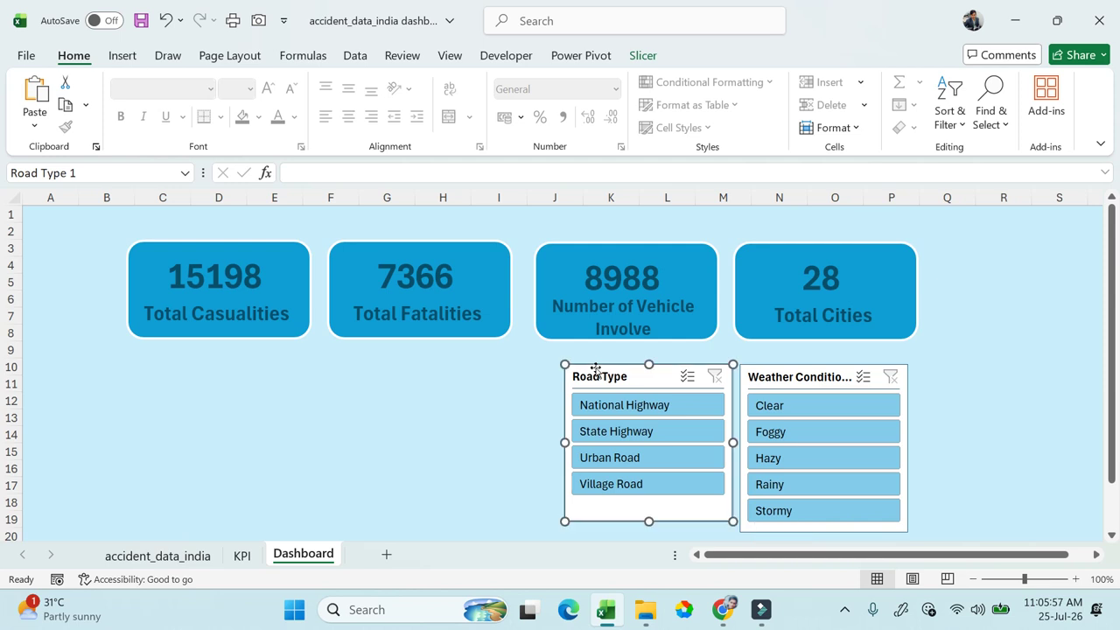
Step: Filter the dashboard by each road type in turn, ending on Village Road, and shorten the Road Type slicer to trim its empty space
left_click(632, 413)
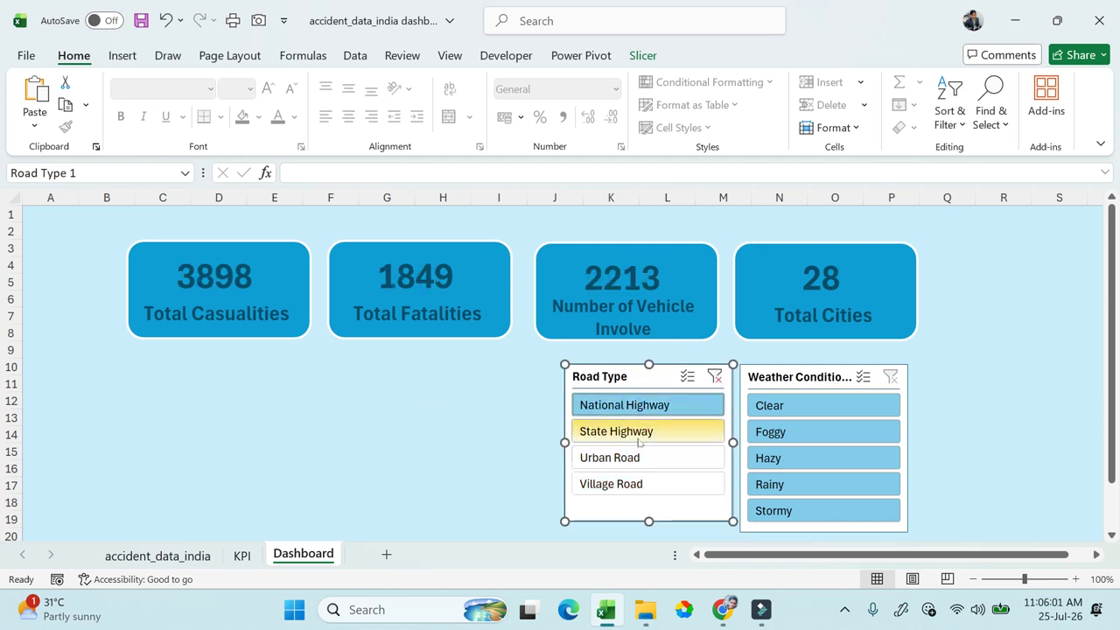
left_click(643, 434)
left_click(648, 463)
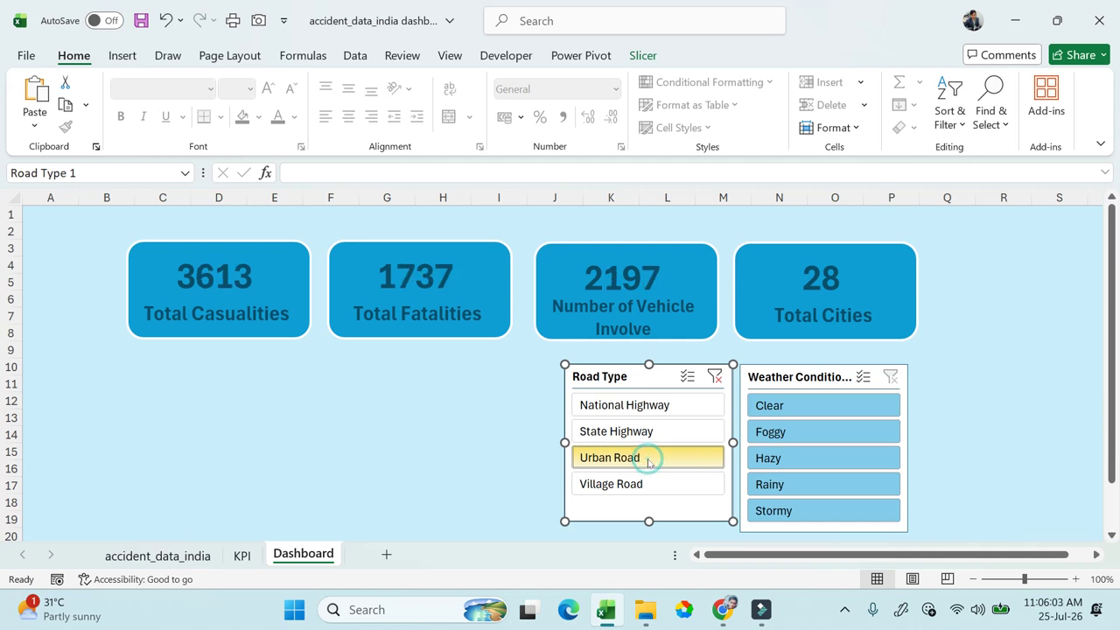
left_click(624, 487)
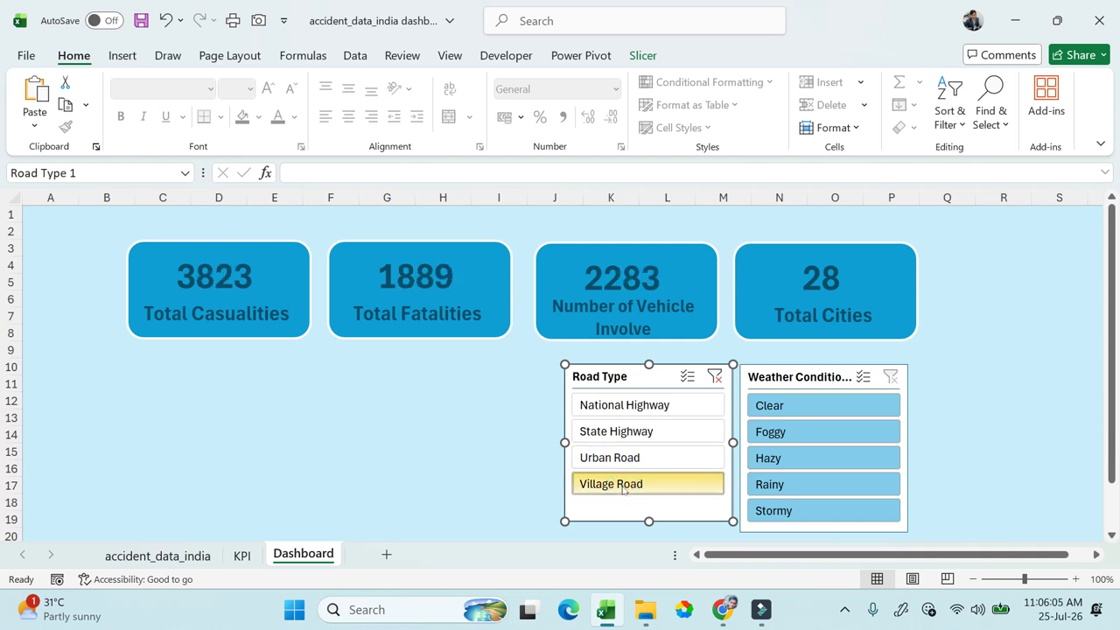
left_click_drag(647, 520, 649, 506)
Step: Filter the dashboard by Clear weather, then clear the filters of both the weather condition and Road Type slicers
left_click(826, 407)
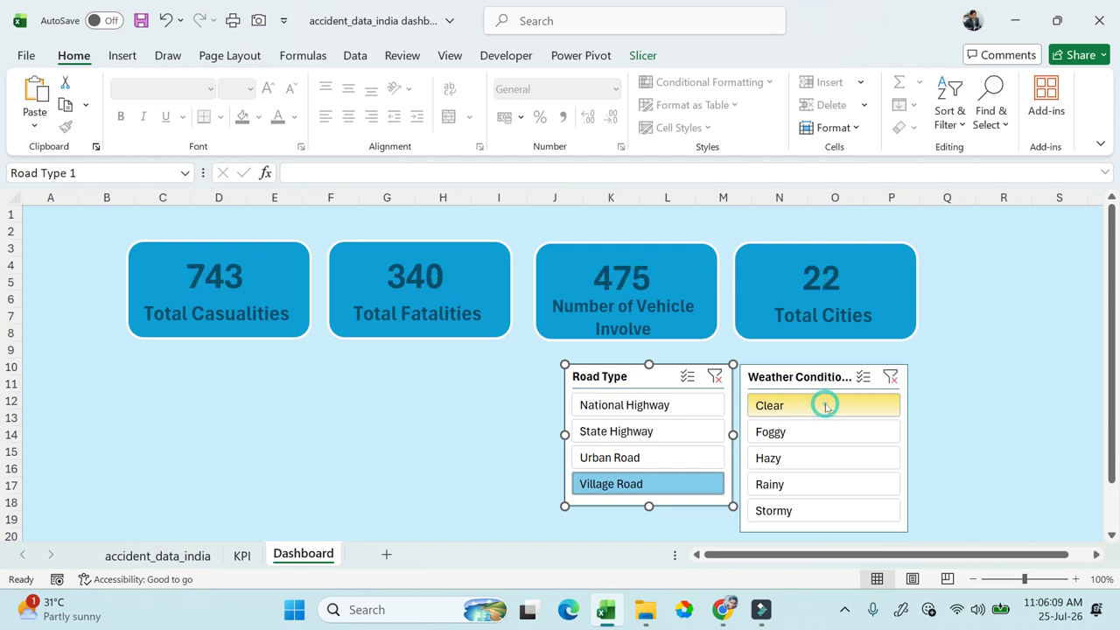
left_click(891, 378)
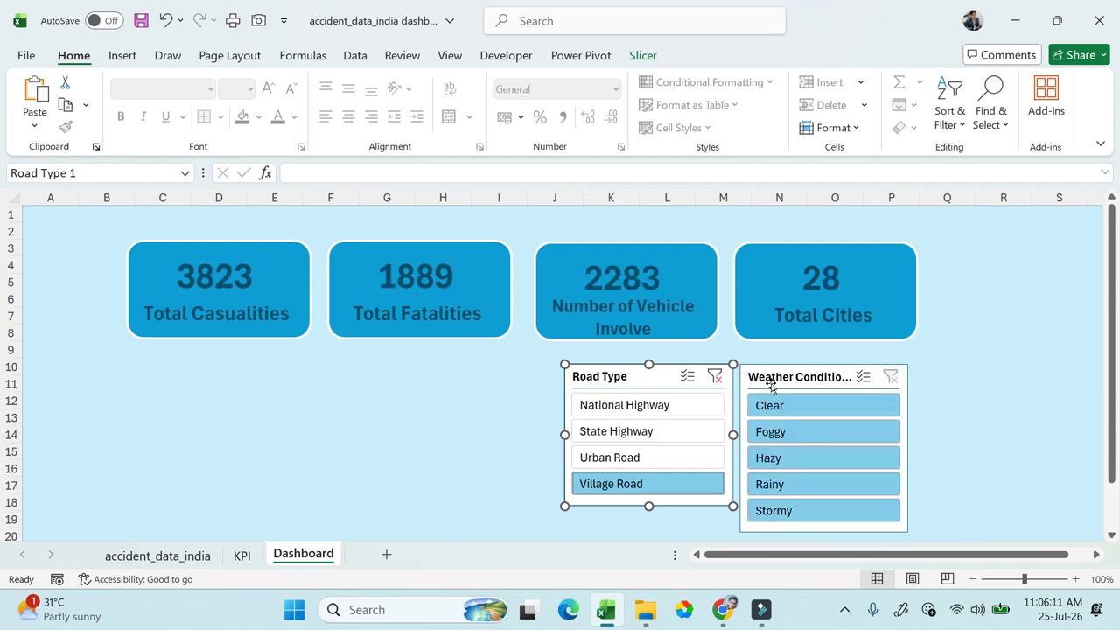
left_click(715, 377)
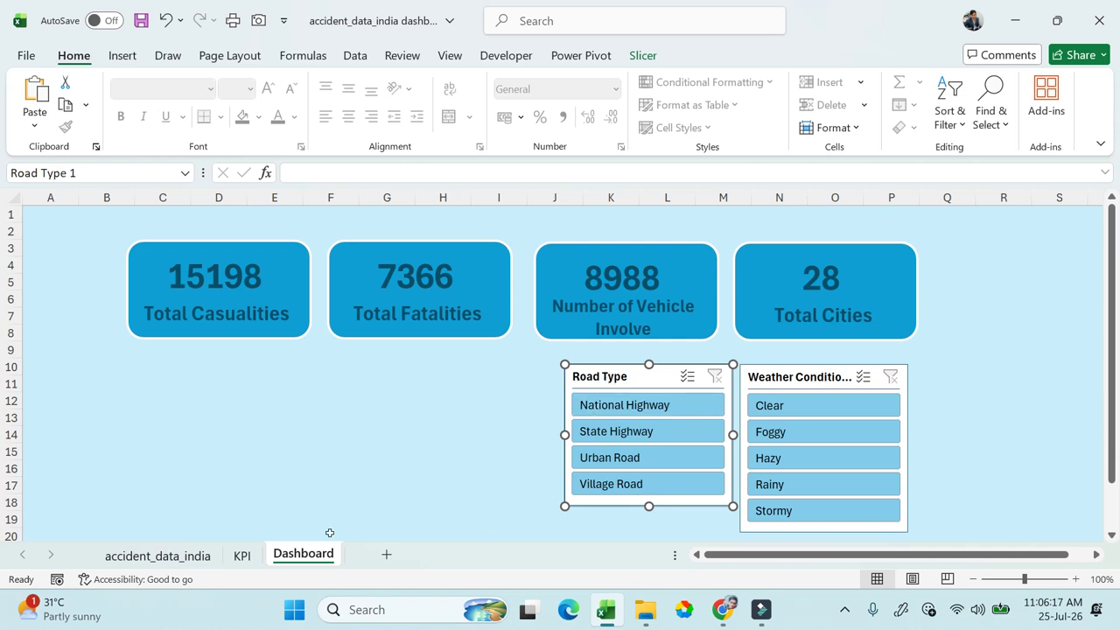
left_click(243, 557)
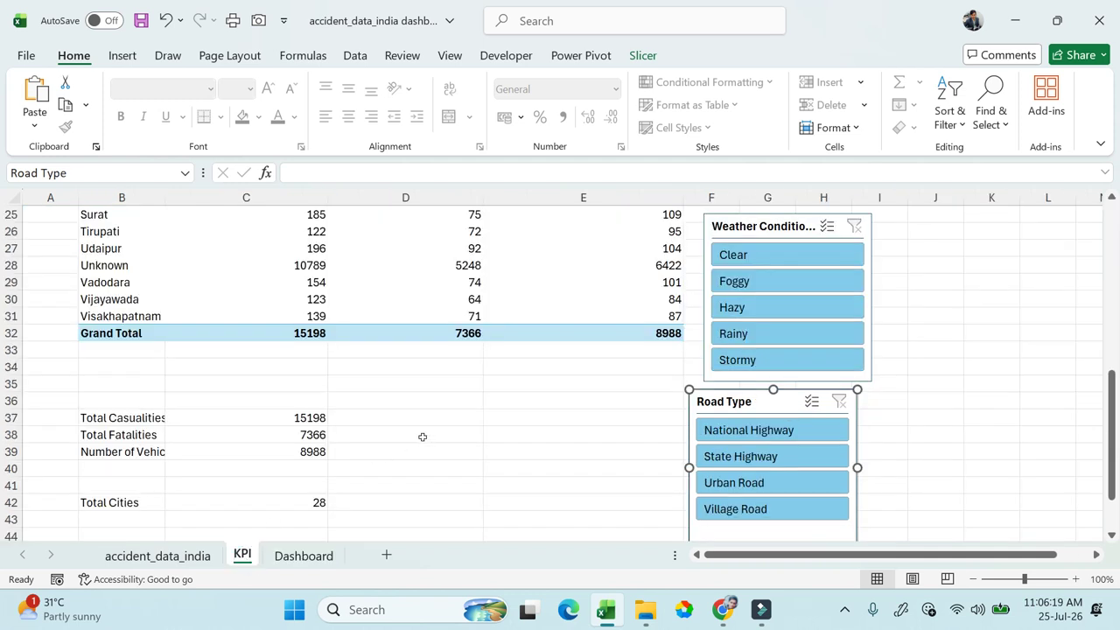
left_click(191, 558)
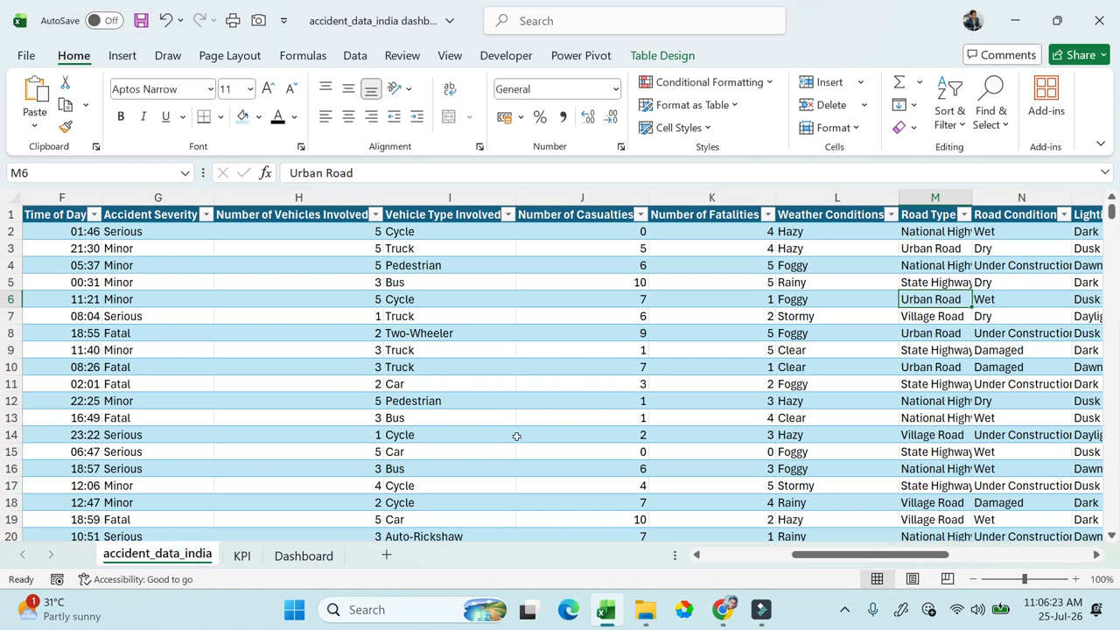
left_click(308, 556)
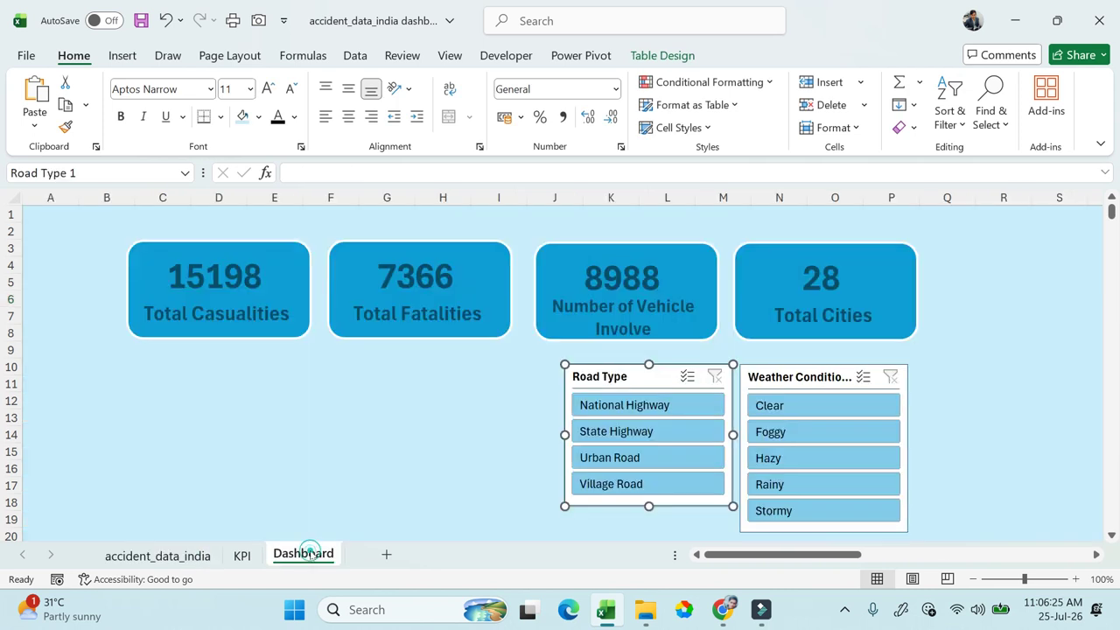
left_click(195, 558)
left_click(468, 362)
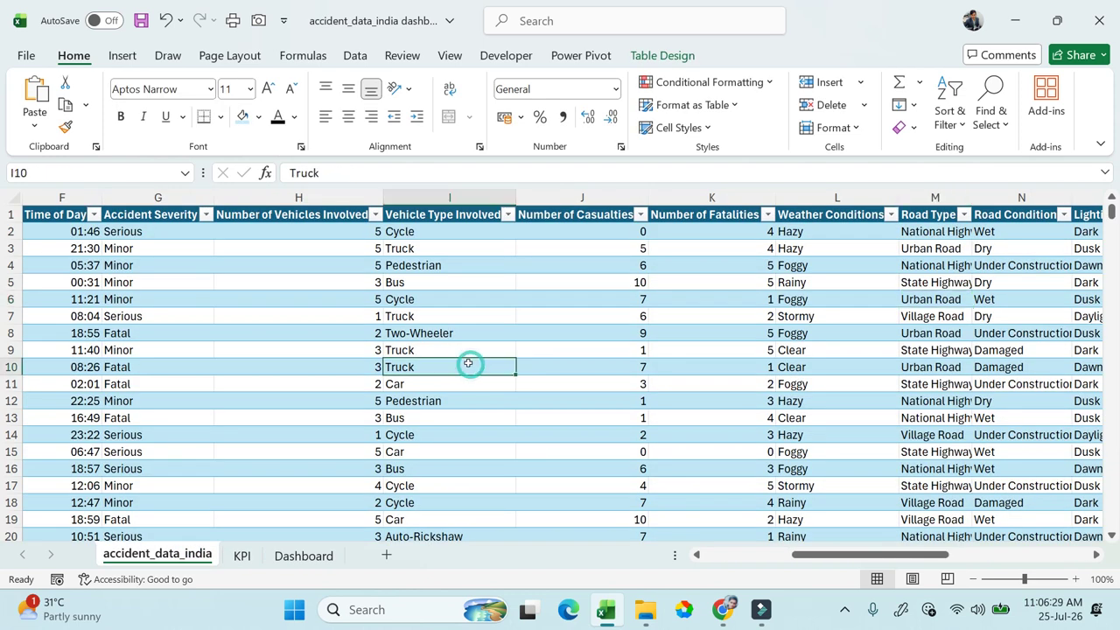
Step: Insert a State Name slicer for the pivot table on the KPI sheet and place it beside the Road Type slicer
left_click(242, 556)
left_click(392, 271)
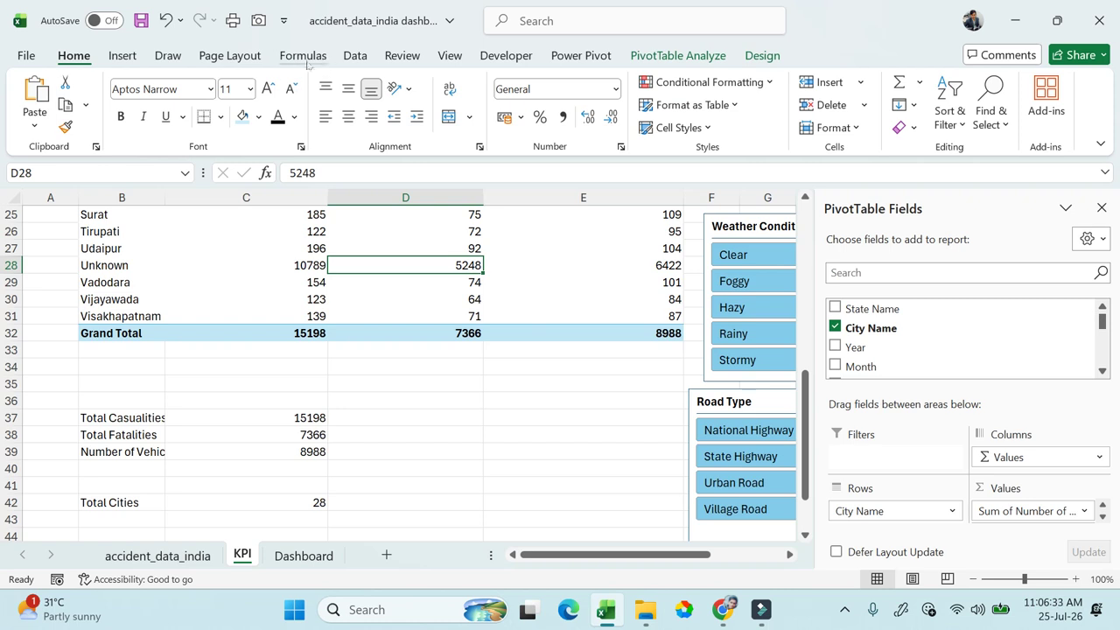
left_click(122, 55)
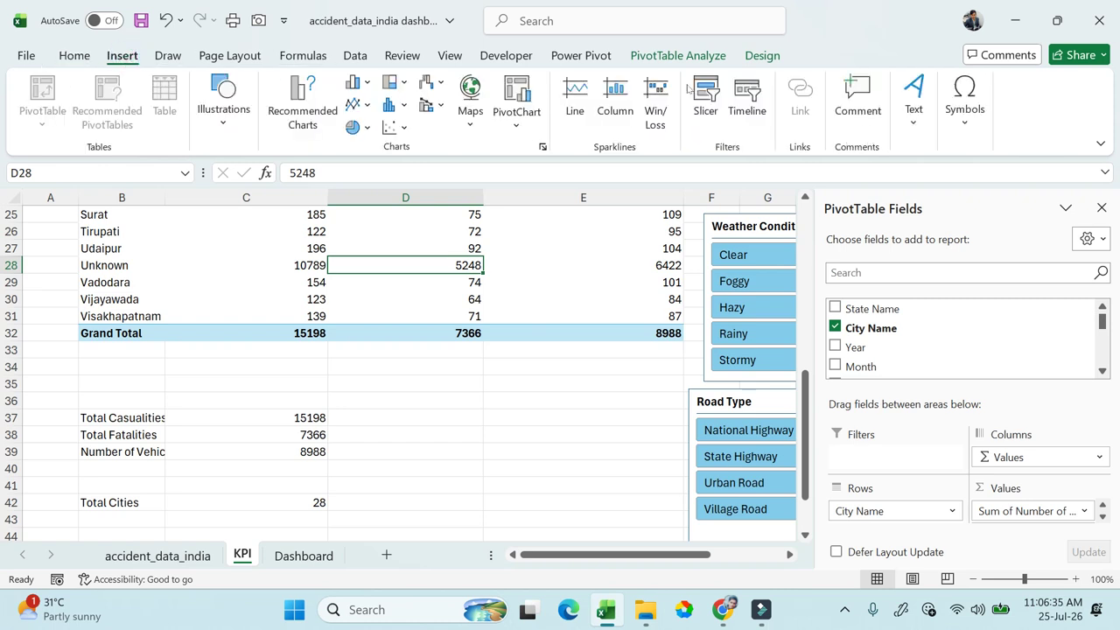
left_click(711, 98)
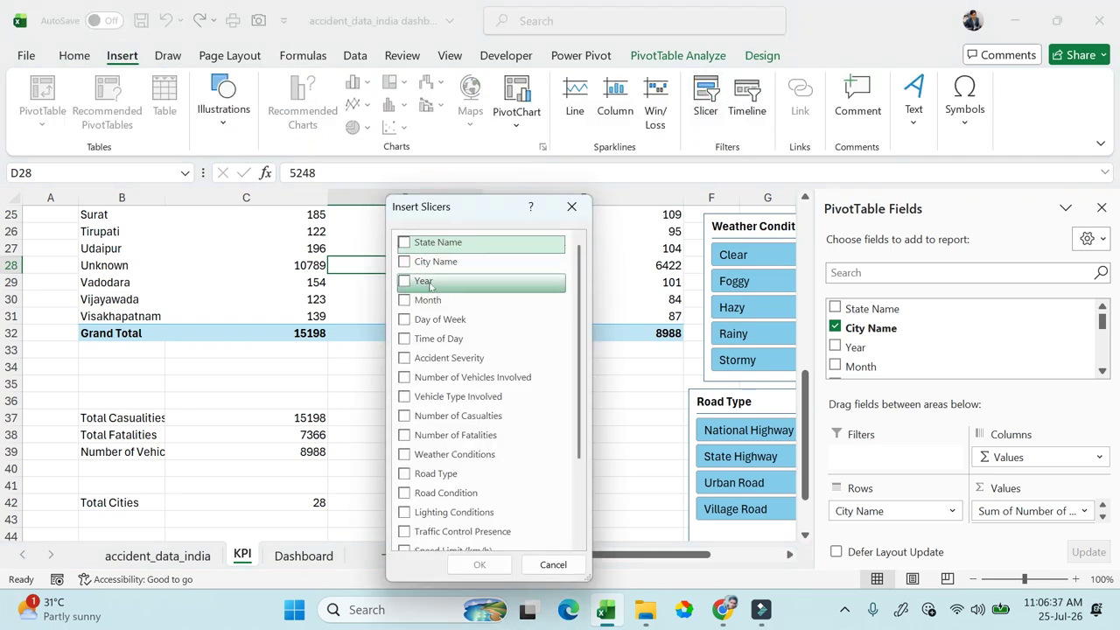
left_click(404, 242)
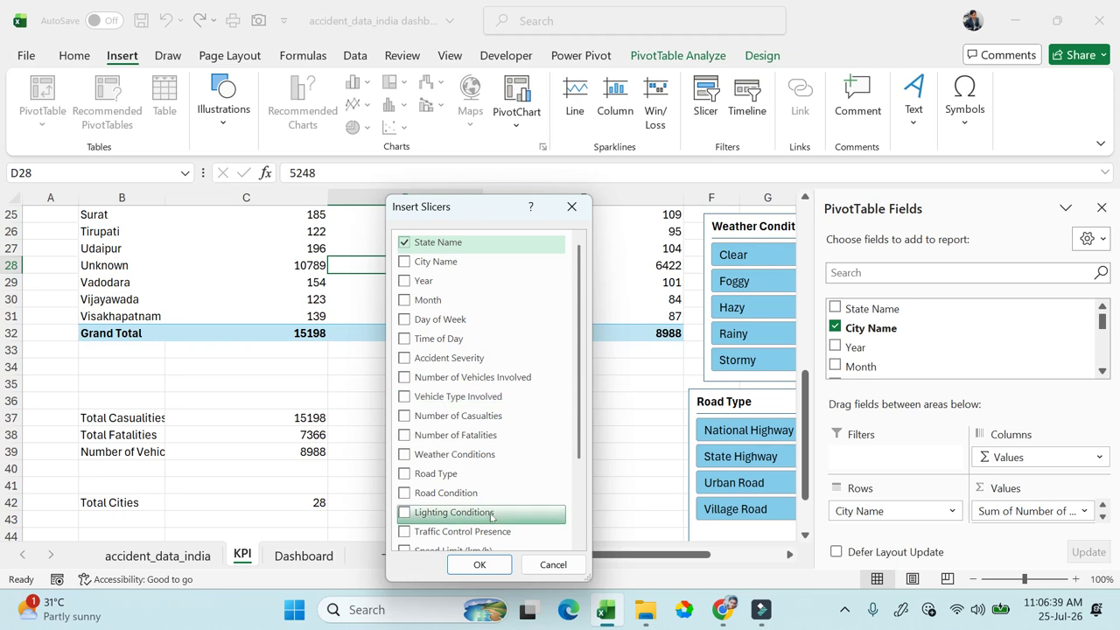
left_click(474, 557)
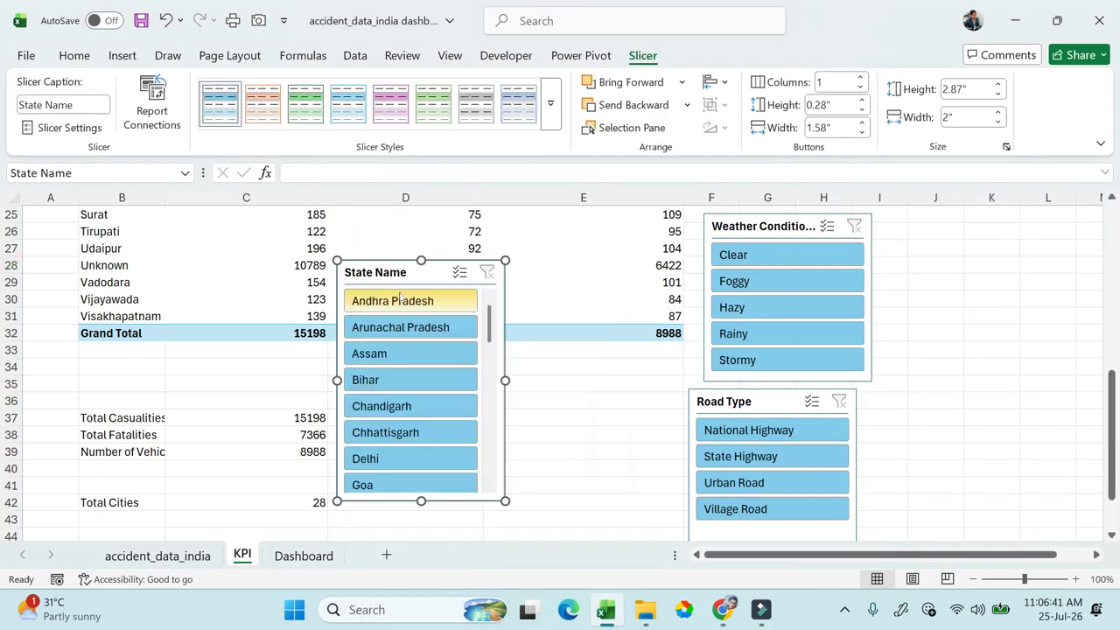
left_click_drag(379, 270, 558, 354)
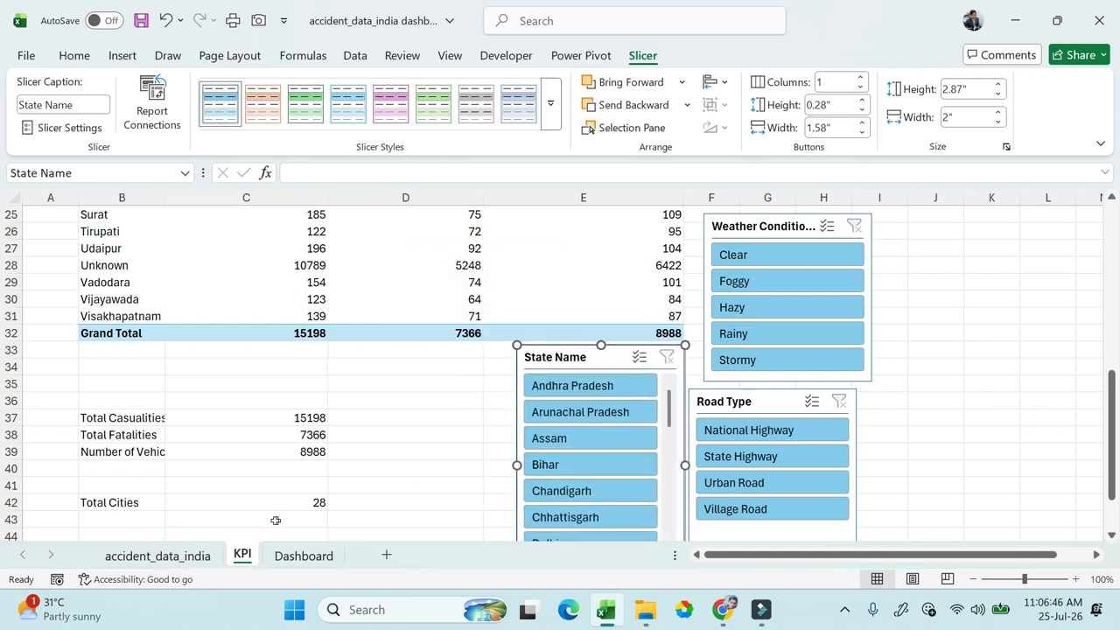
Step: Paste a copy of the State Name slicer on the Dashboard sheet, collapse the ribbon, and place the slicer beside the Total Cities card
left_click(302, 555)
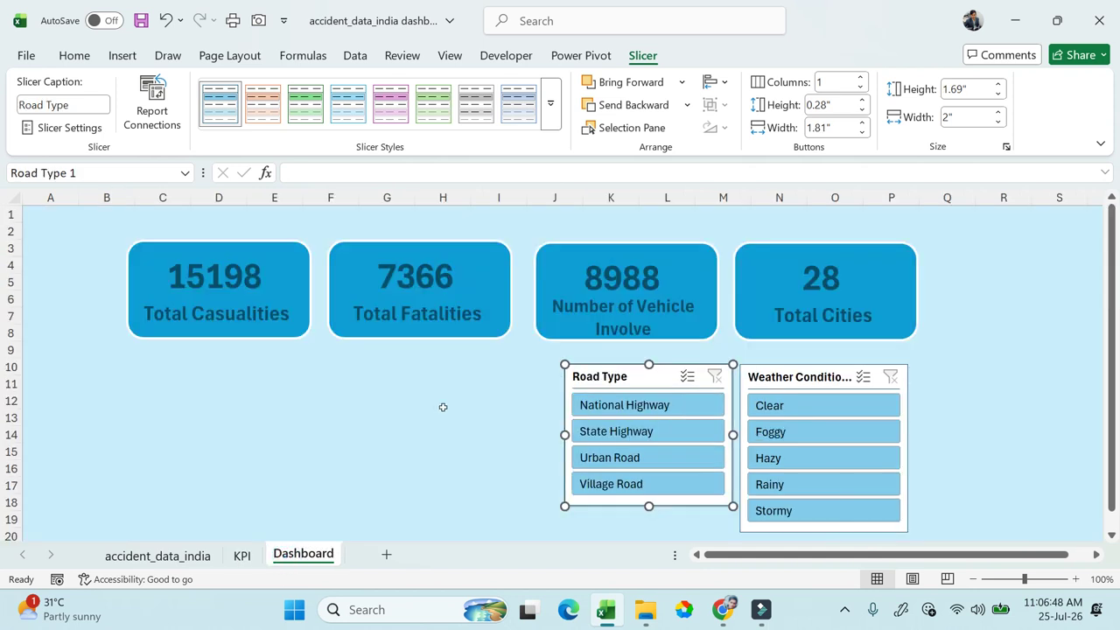
left_click(443, 408)
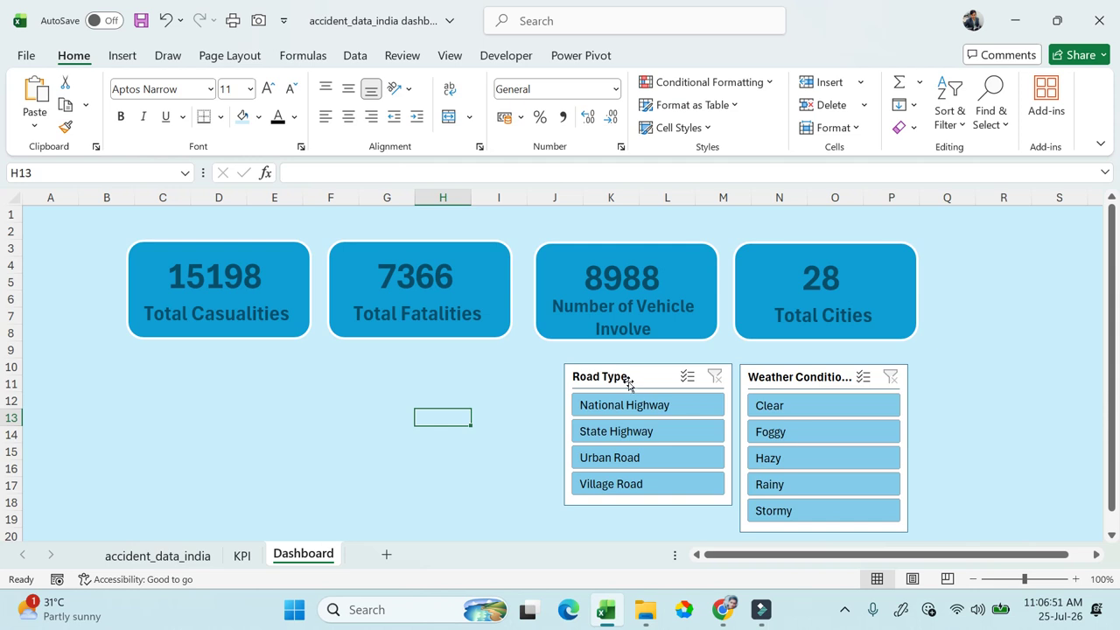
key("ctrl+v")
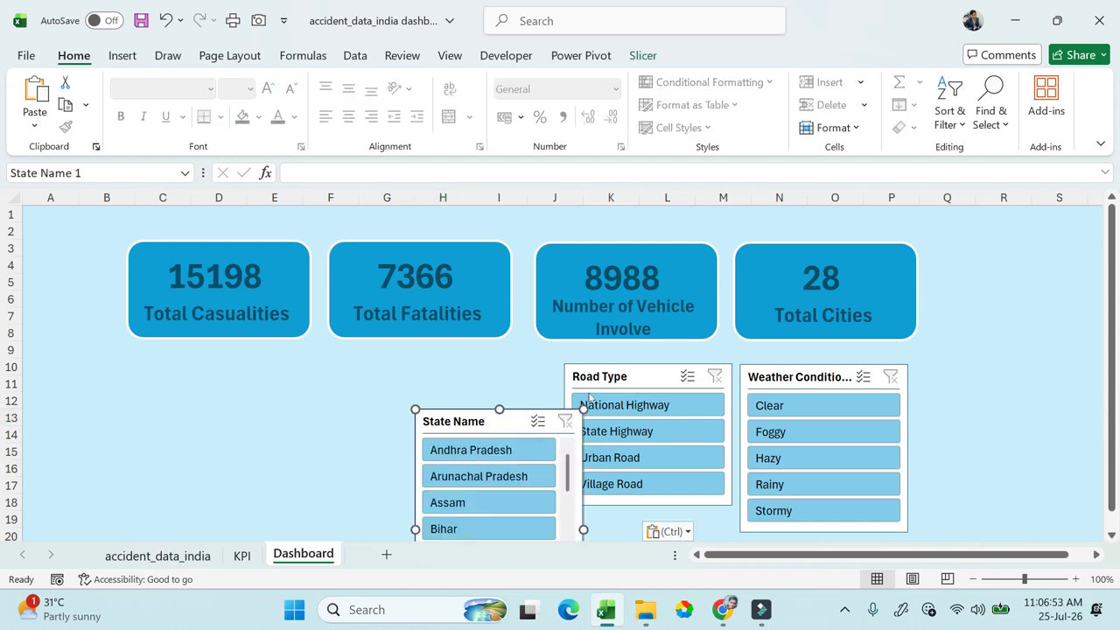
double_click(77, 57)
left_click_drag(463, 328, 439, 278)
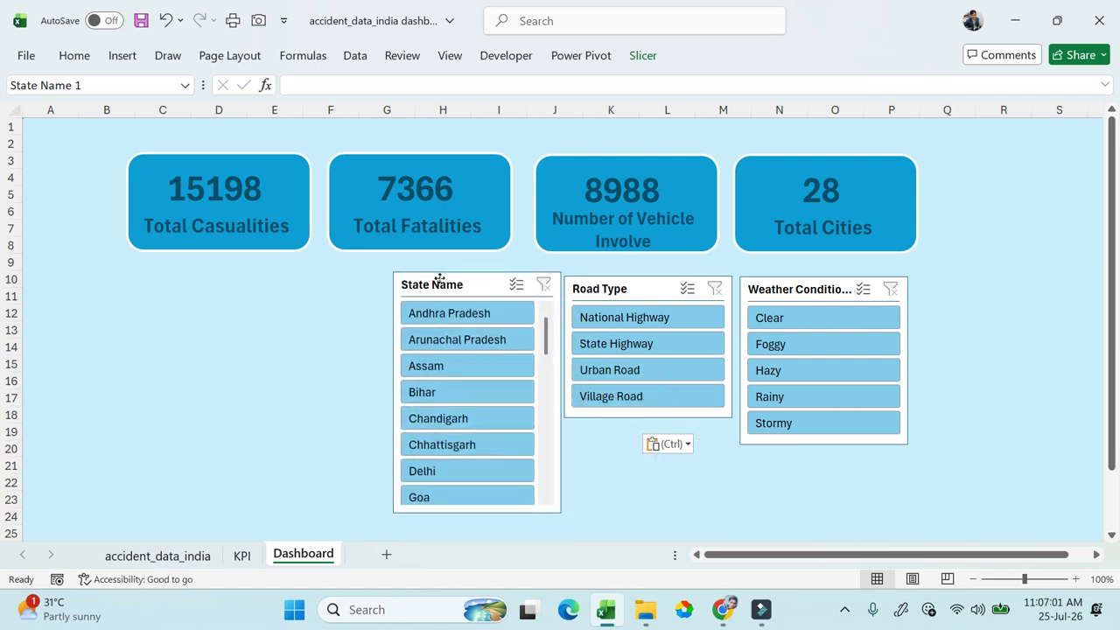
left_click(439, 278)
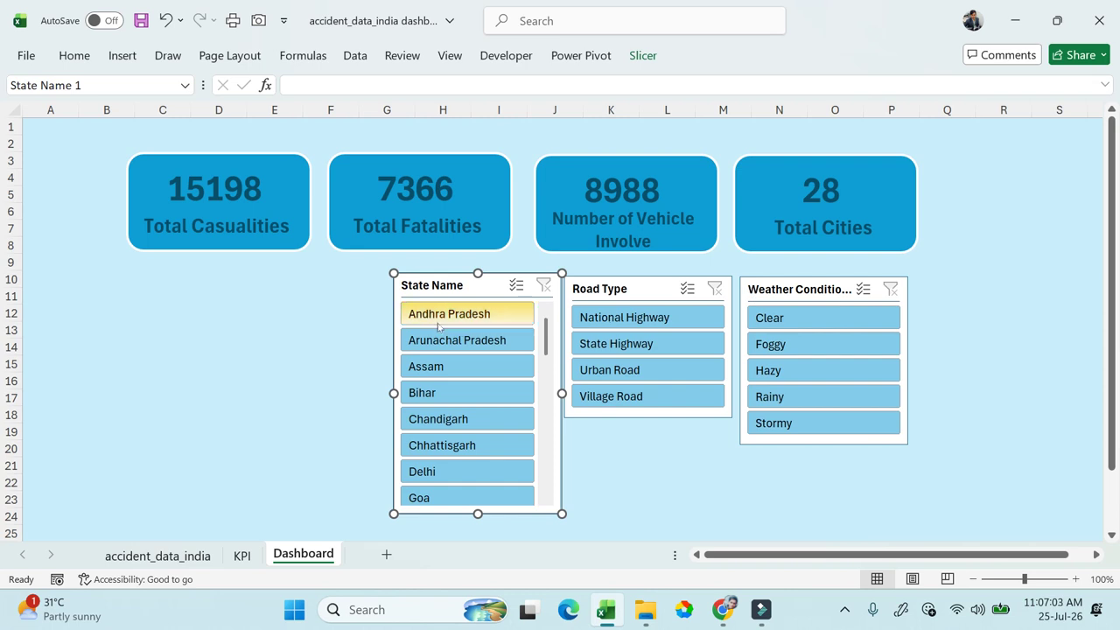
left_click_drag(435, 285, 963, 169)
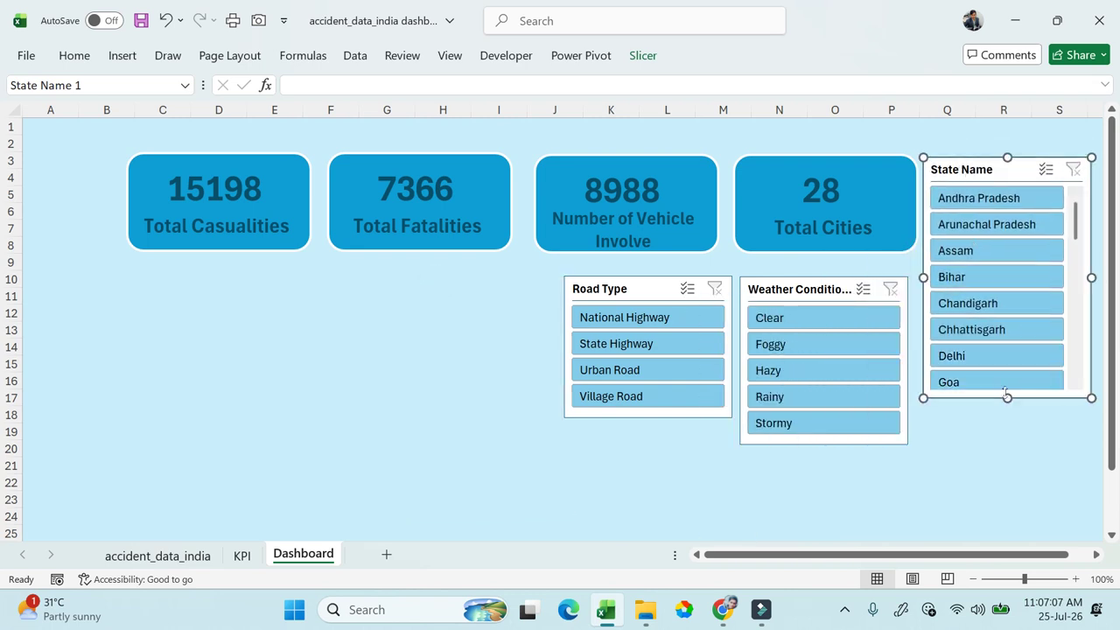
Step: Lengthen the State Name slicer on the dashboard until it lists every state without its own scroll bar
left_click_drag(1007, 398, 1007, 532)
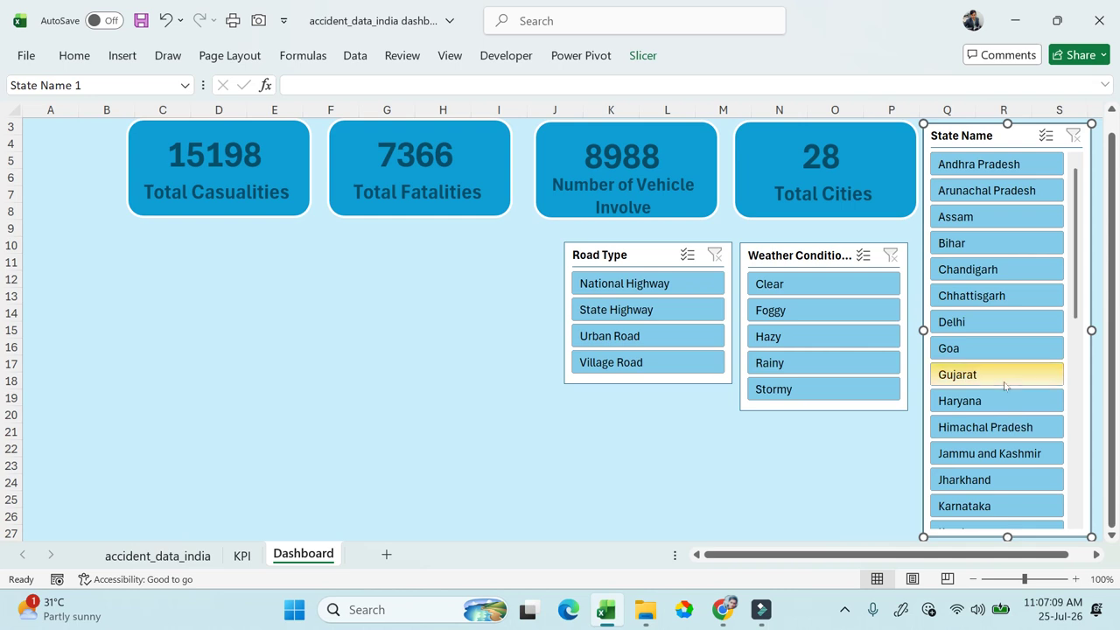
scroll(1005, 386, "down", 5)
left_click_drag(1006, 300, 1006, 573)
scroll(887, 408, "down", 6)
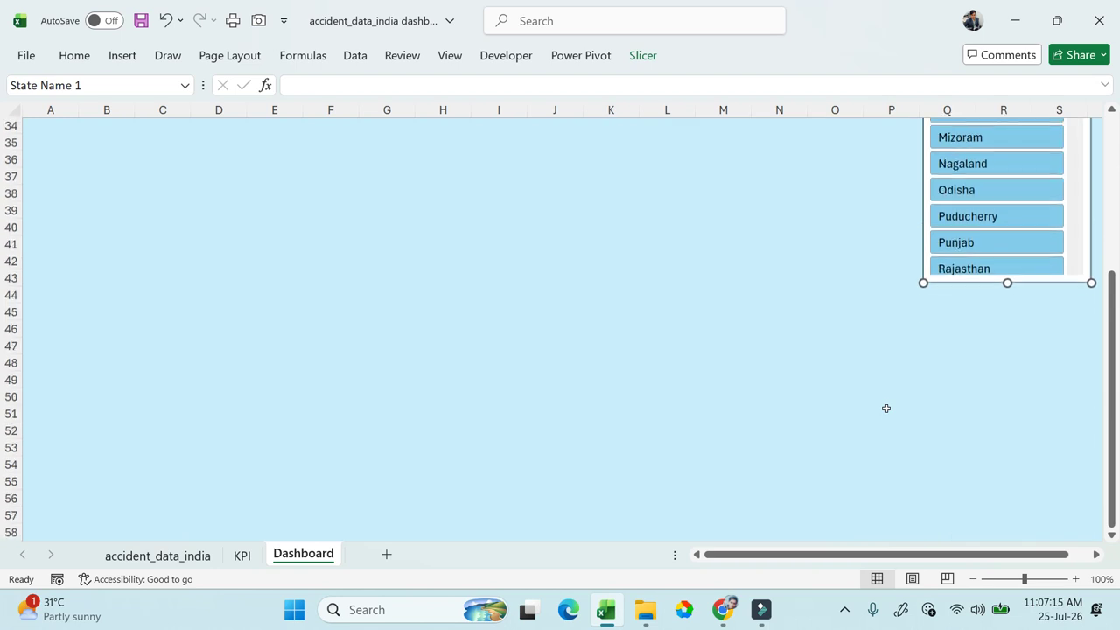
left_click_drag(1007, 283, 1006, 470)
scroll(1018, 367, "up", 4)
scroll(1018, 359, "up", 6)
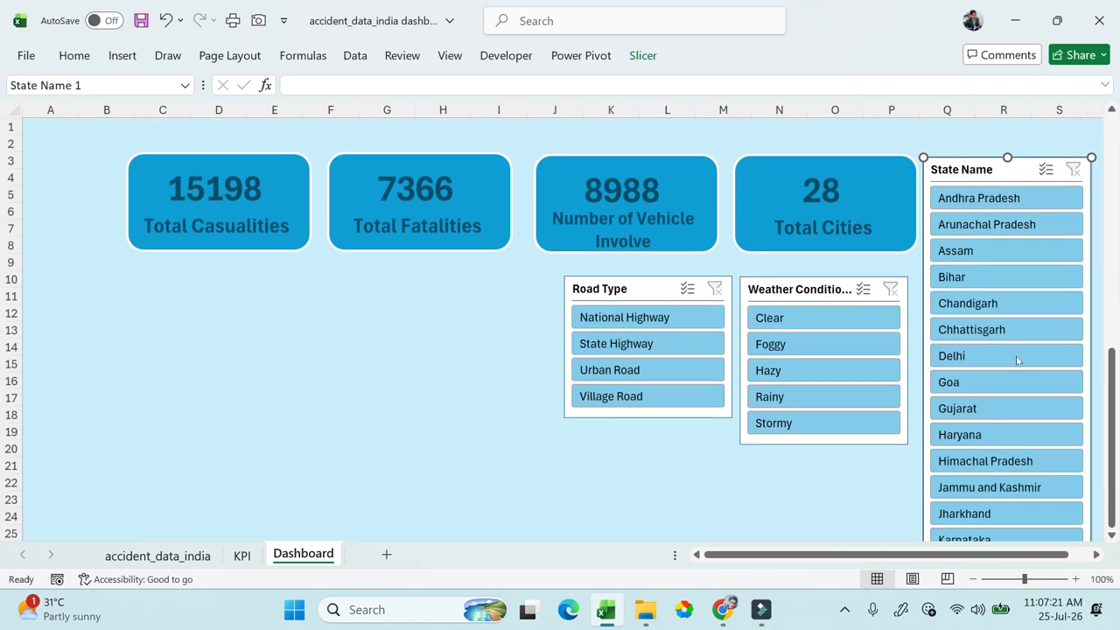
Step: Filter the dashboard by Assam, Chandigarh, Delhi, Gujarat, Himachal Pradesh, Andhra Pradesh and Arunachal Pradesh, one state at a time
left_click(972, 261)
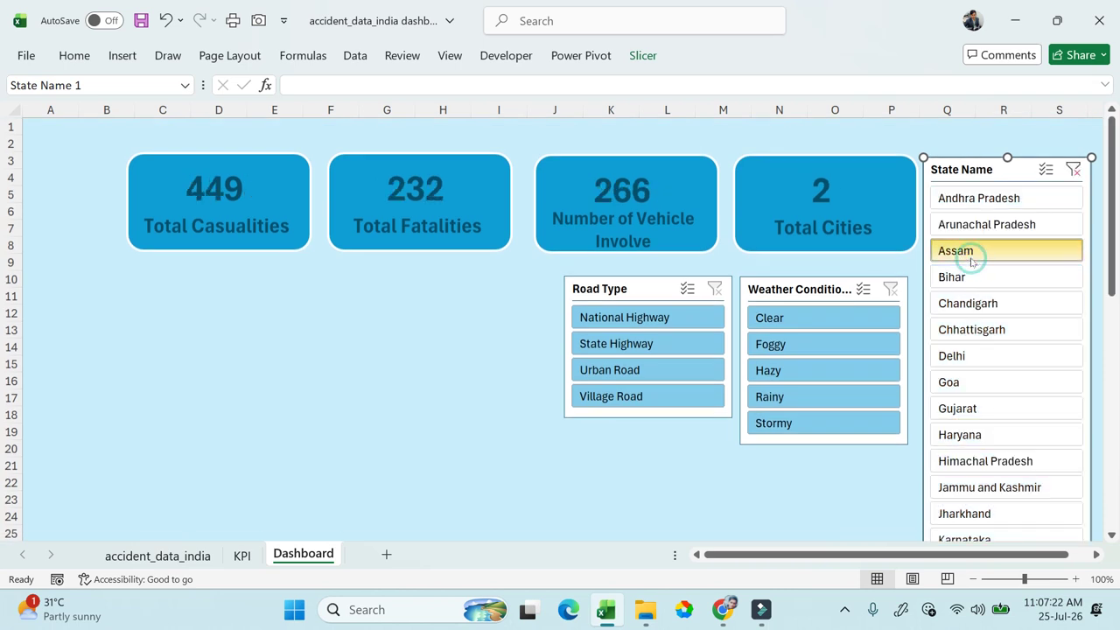
left_click(977, 312)
left_click(975, 357)
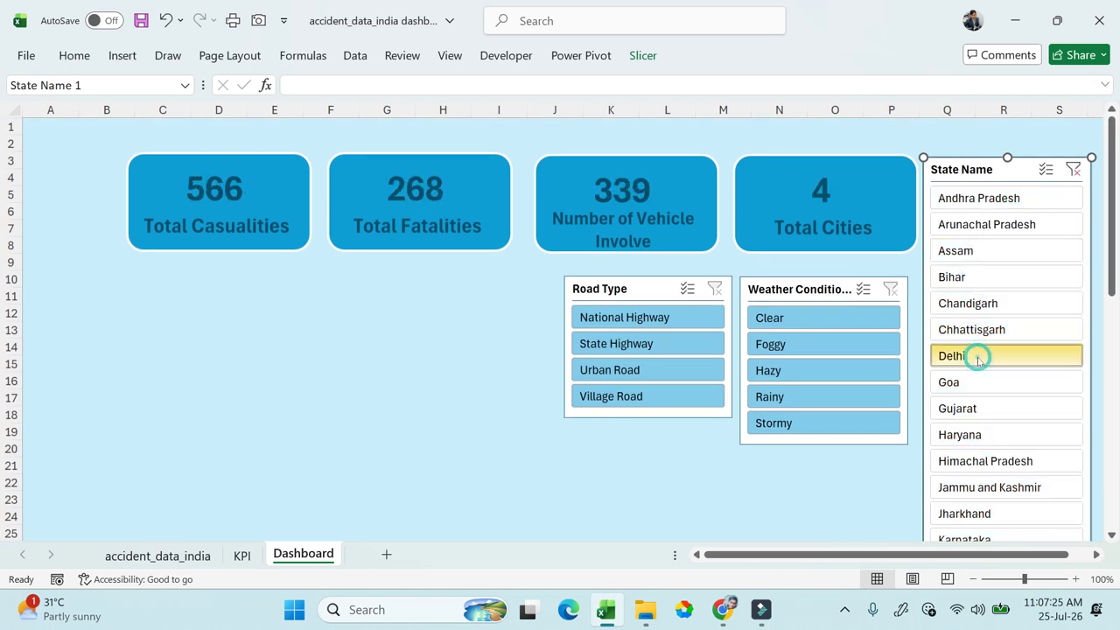
left_click(976, 414)
left_click(977, 461)
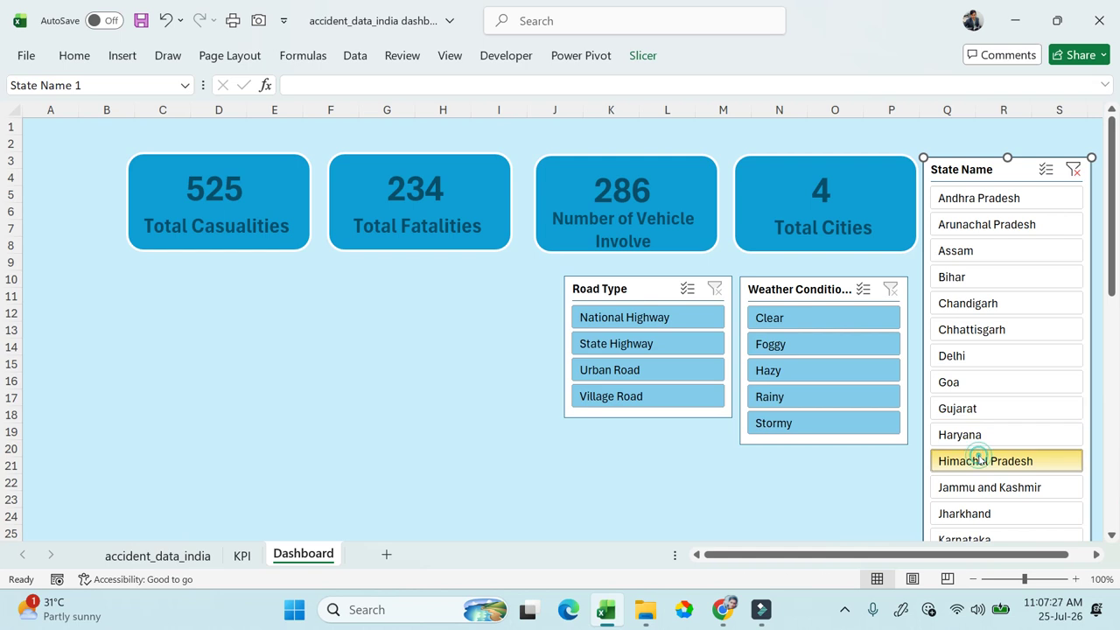
left_click(1027, 203)
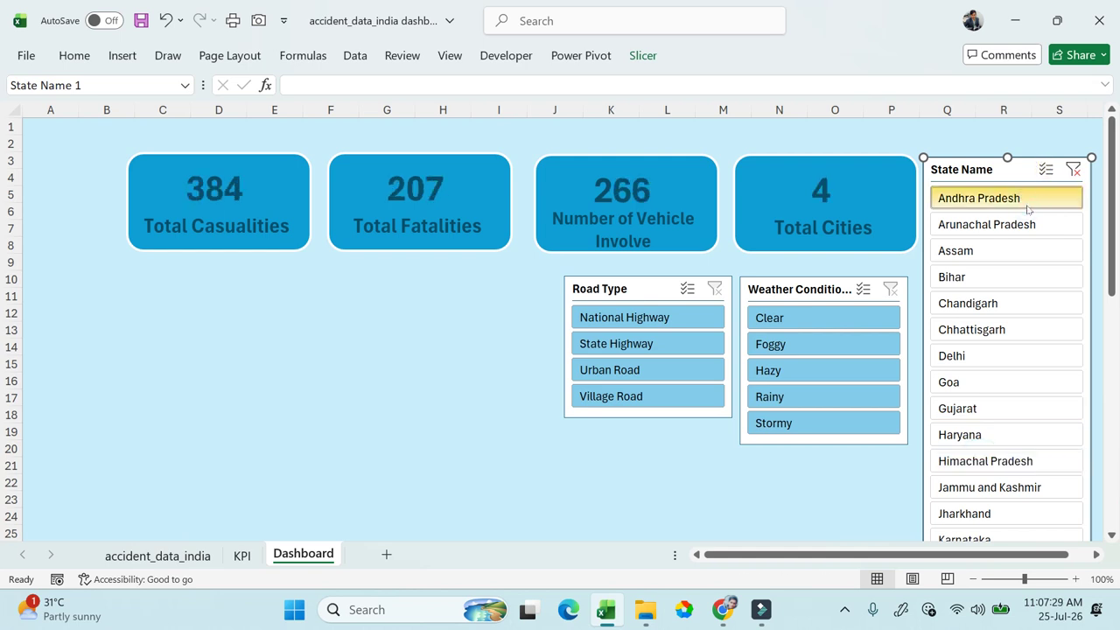
left_click(1020, 224)
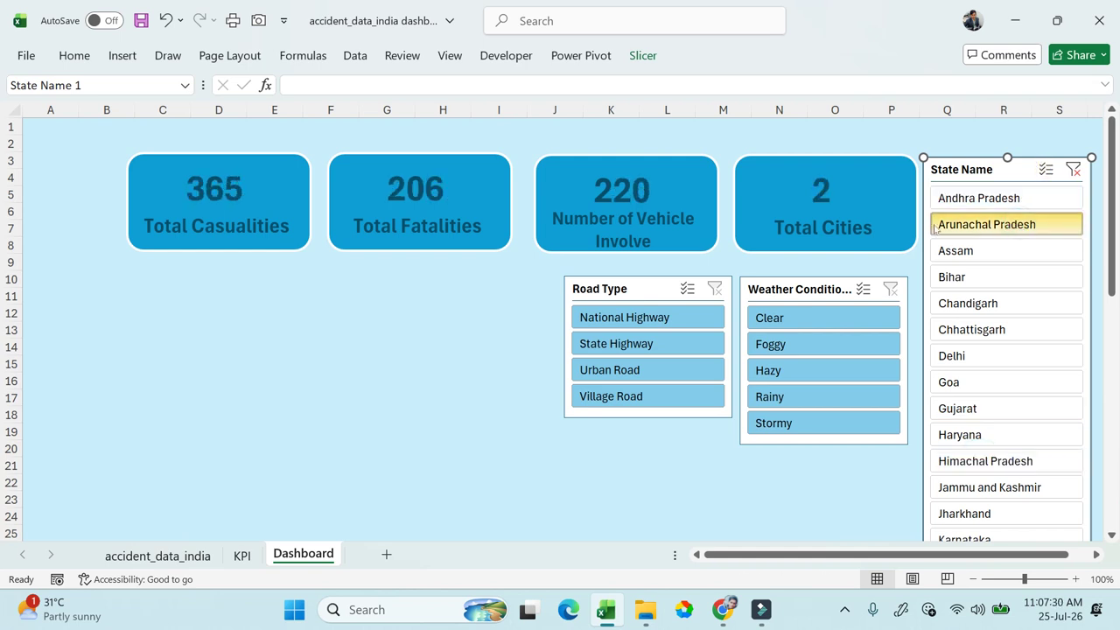
Step: Filter the dashboard by Andhra Pradesh, Assam, Bihar, Chandigarh and Chhattisgarh in turn, then clear the State Name slicer's filter
left_click(974, 202)
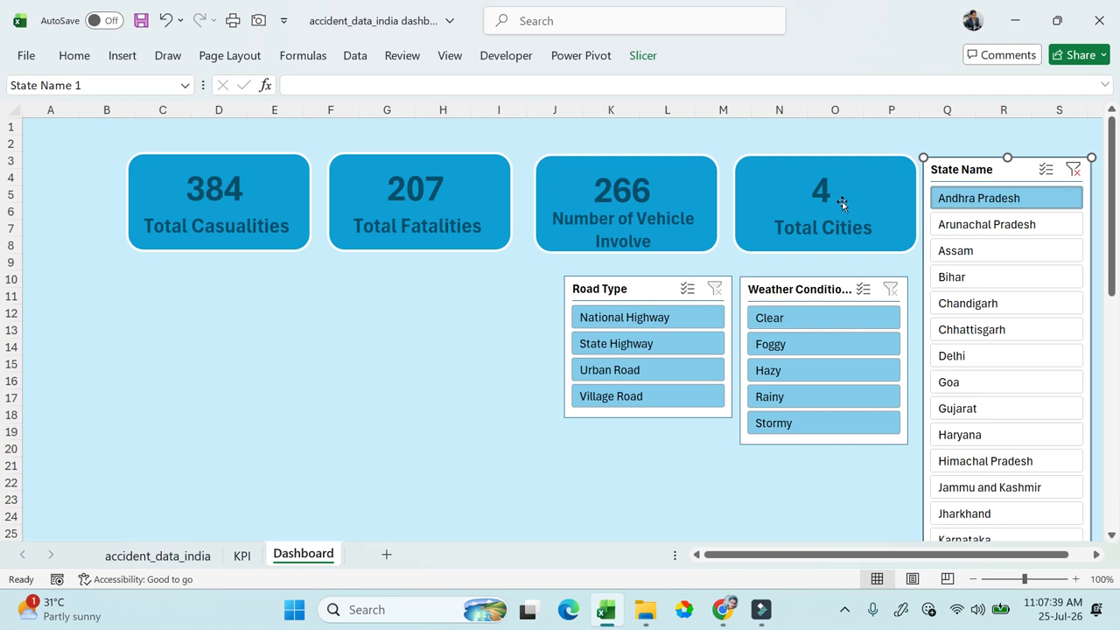
left_click(956, 257)
left_click(956, 275)
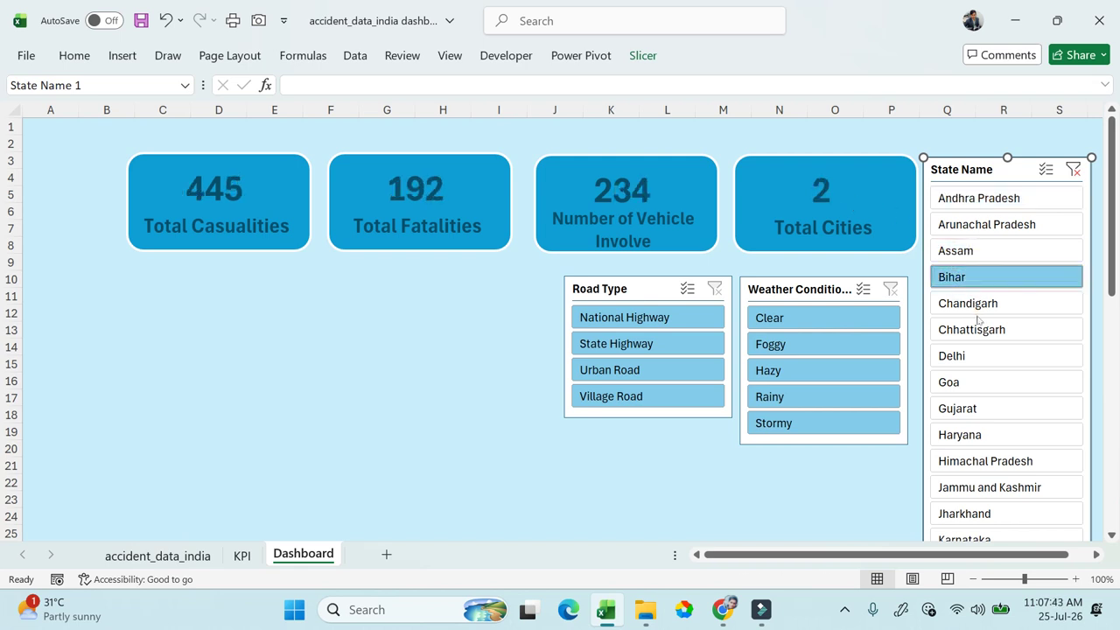
left_click(970, 304)
left_click(974, 328)
left_click(1041, 199, "ctrl")
left_click(1073, 169)
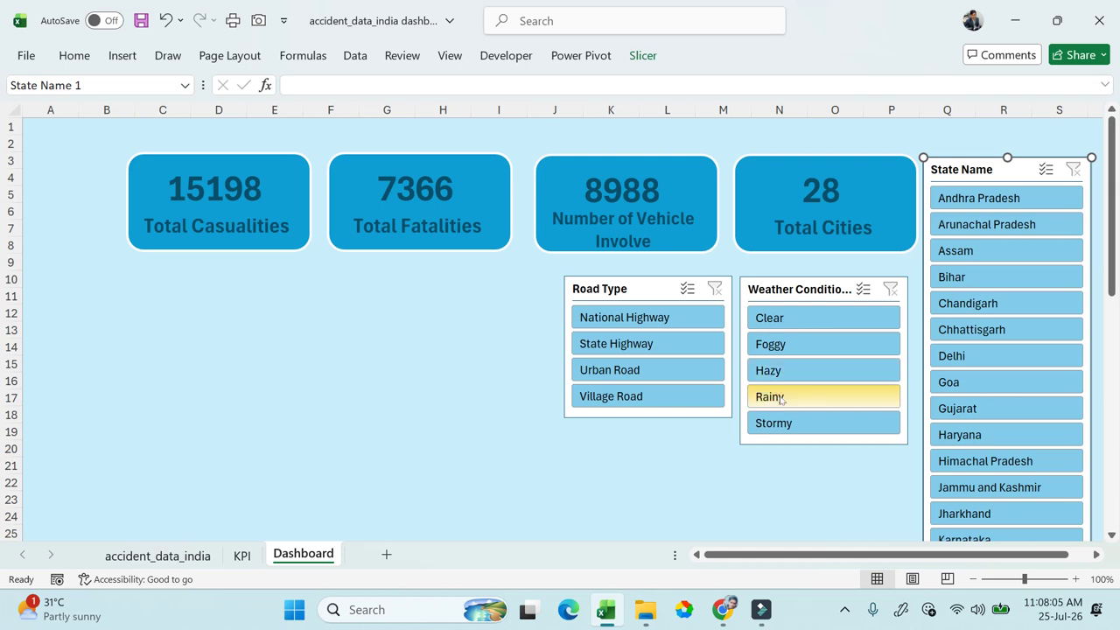
Step: Copy the whole city pivot table on the KPI sheet and paste it into cell B51
left_click(242, 556)
left_click(309, 453)
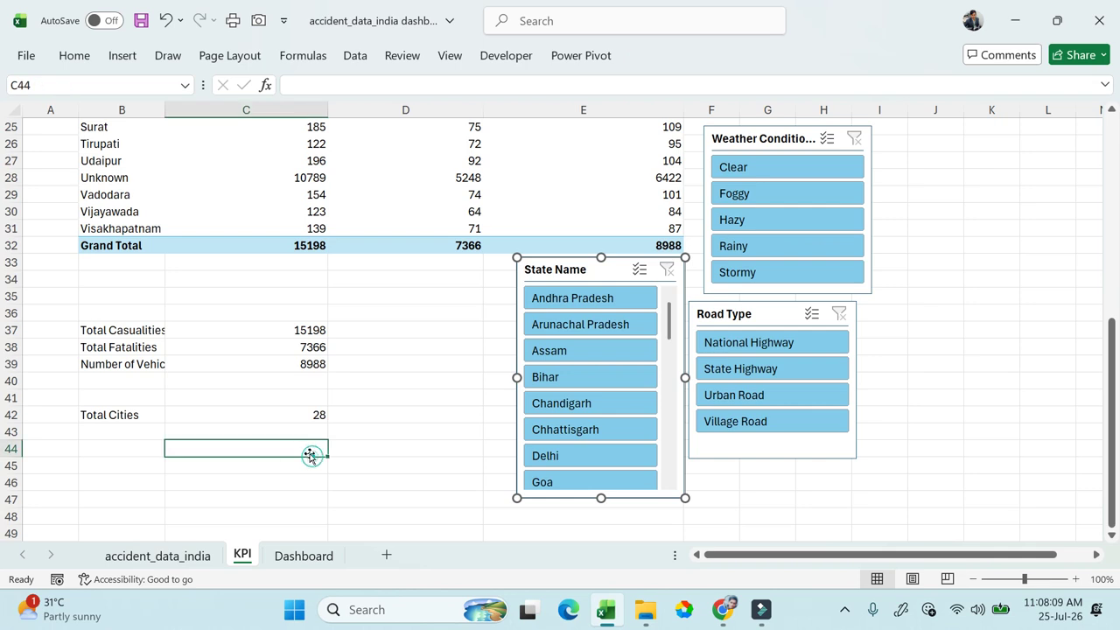
left_click(210, 211)
scroll(467, 137, "up", 4)
scroll(467, 138, "up", 4)
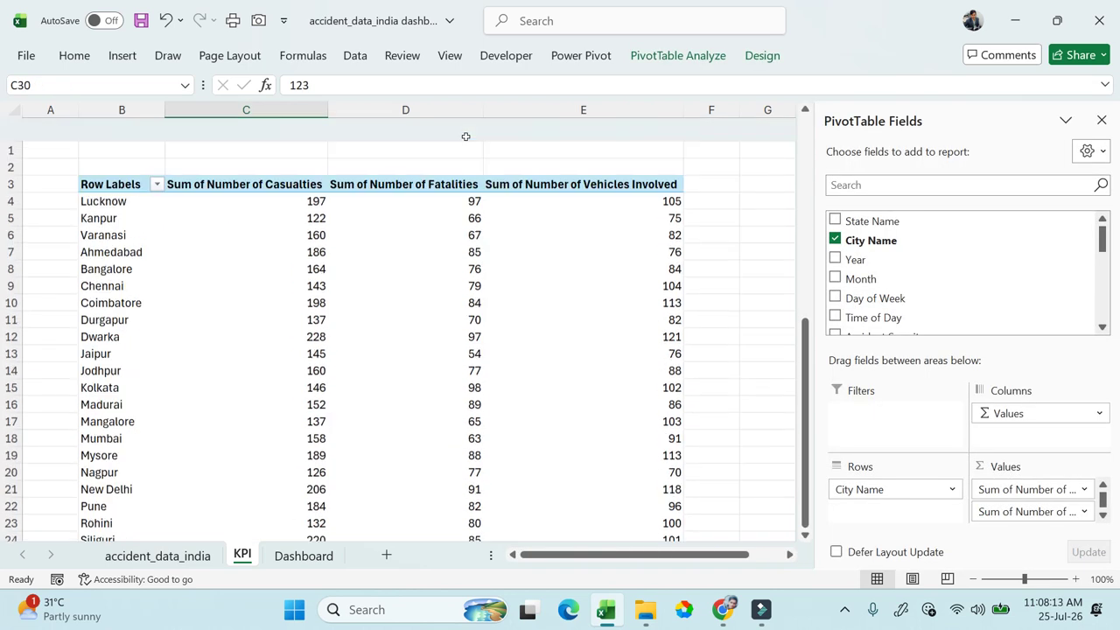
left_click_drag(114, 160, 668, 517)
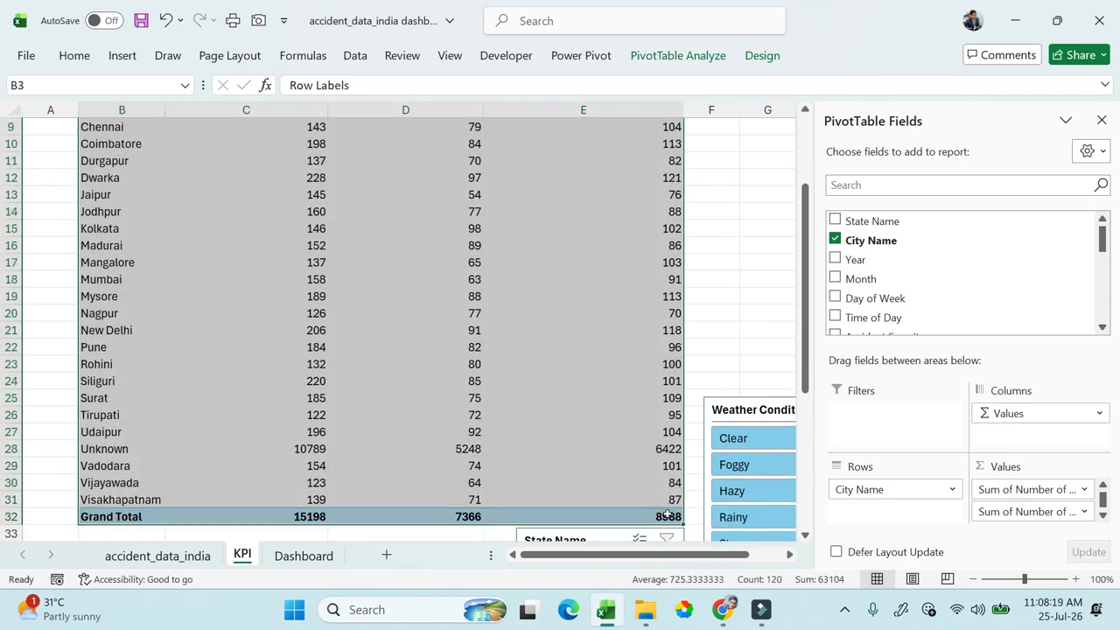
key("ctrl+c")
scroll(449, 426, "down", 10)
scroll(450, 425, "down", 2)
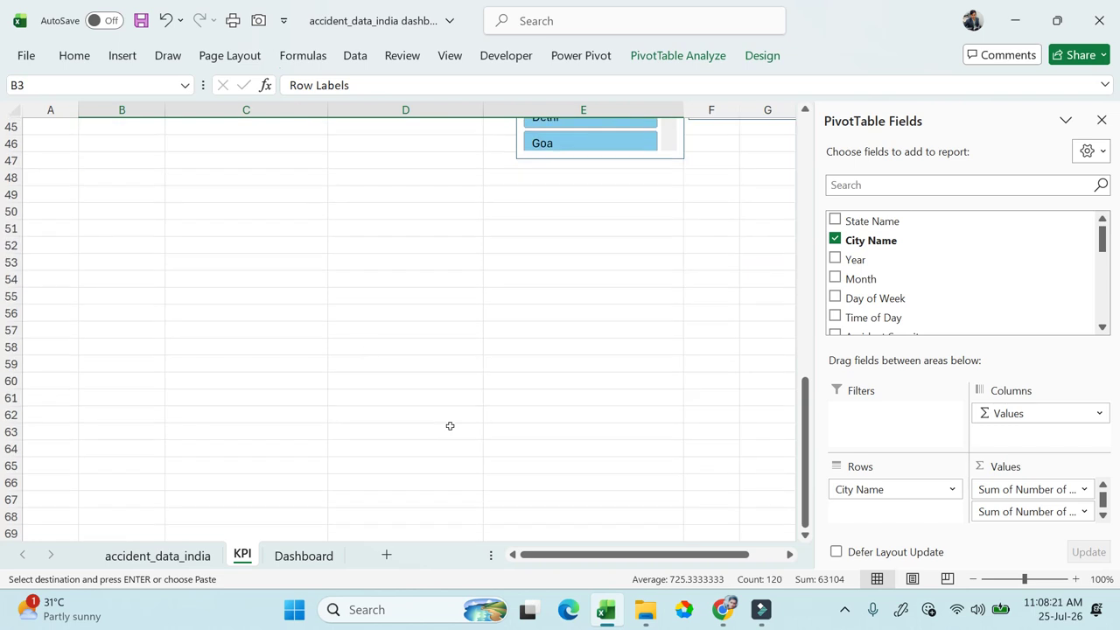
left_click(108, 229)
key("ctrl+v")
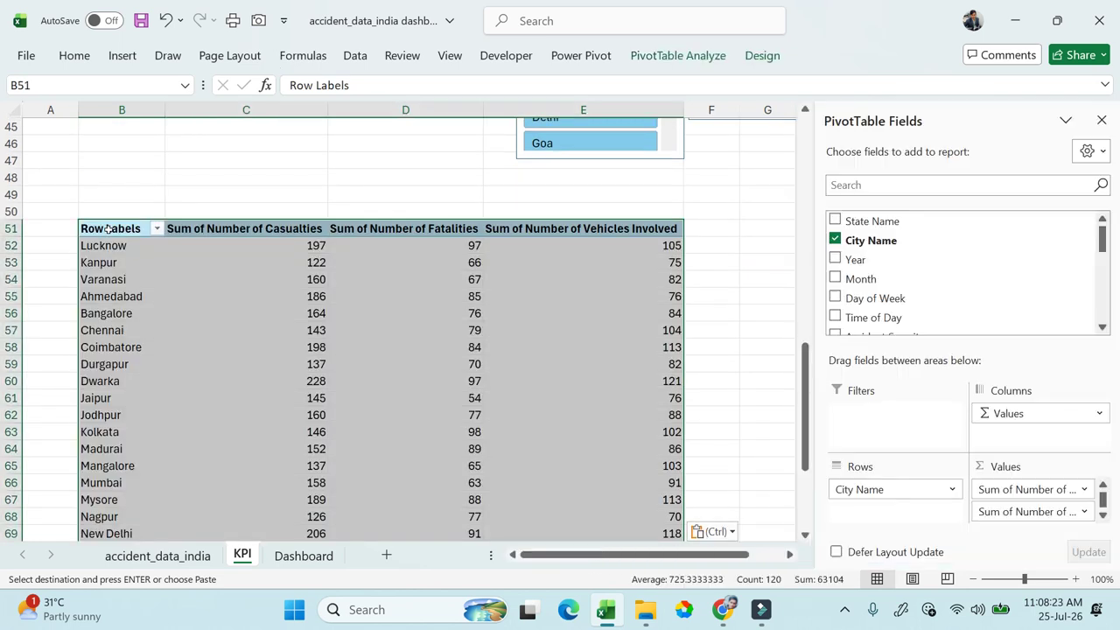
Step: Remove the City Name, Number of Vehicles Involved, Number of Casualties and Number of Fatalities fields from the copied pivot table
left_click(836, 241)
scroll(845, 262, "down", 4)
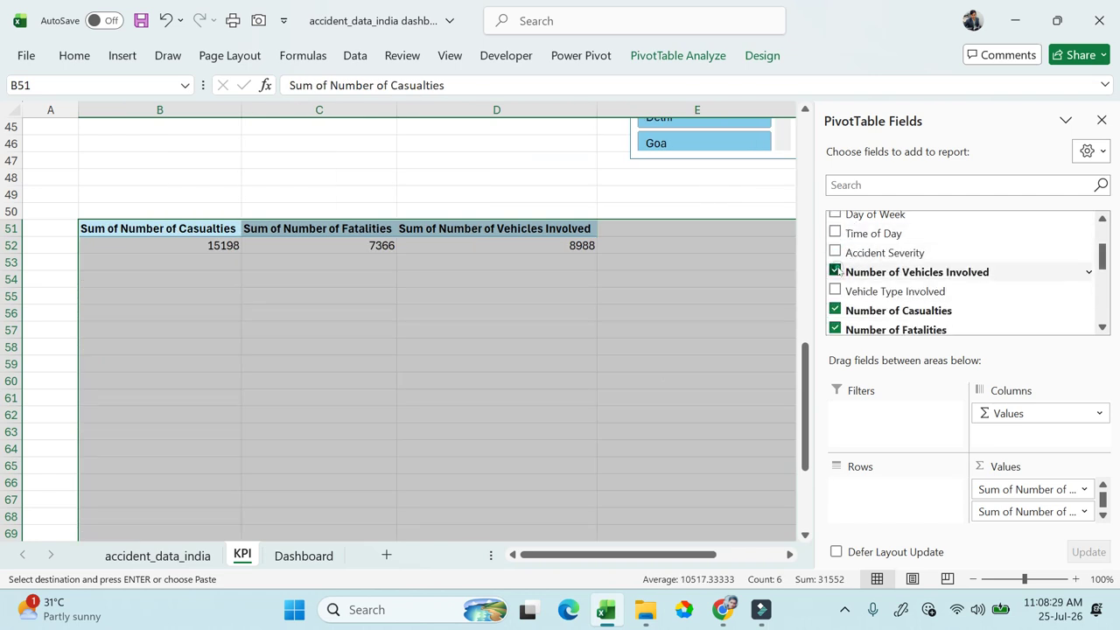
left_click(836, 271)
left_click(836, 309)
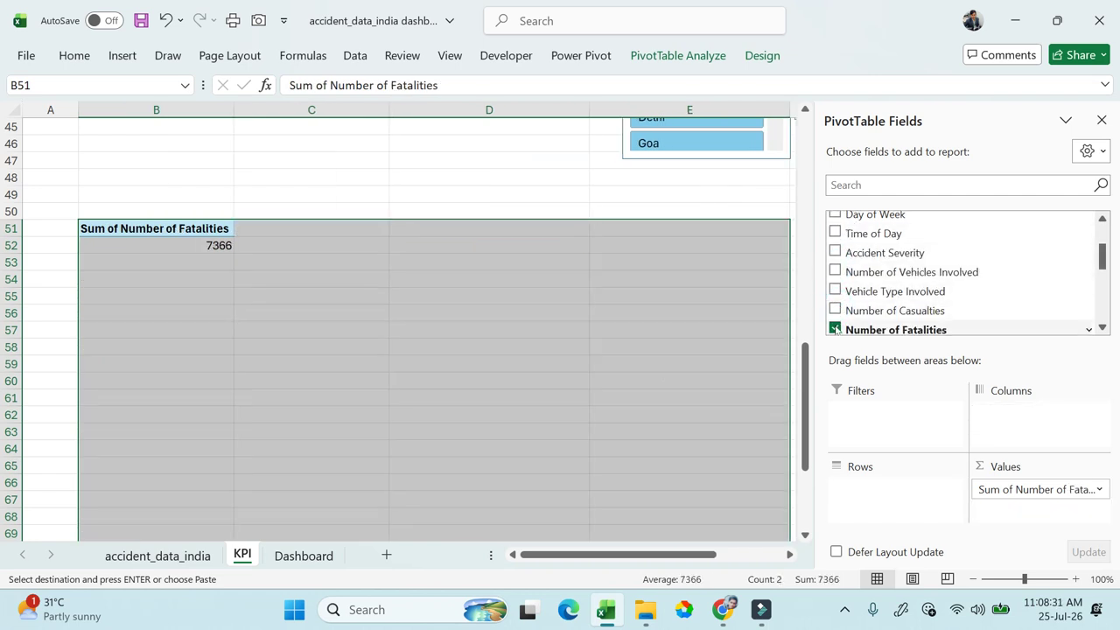
left_click(836, 329)
scroll(847, 315, "down", 2)
scroll(851, 300, "down", 3)
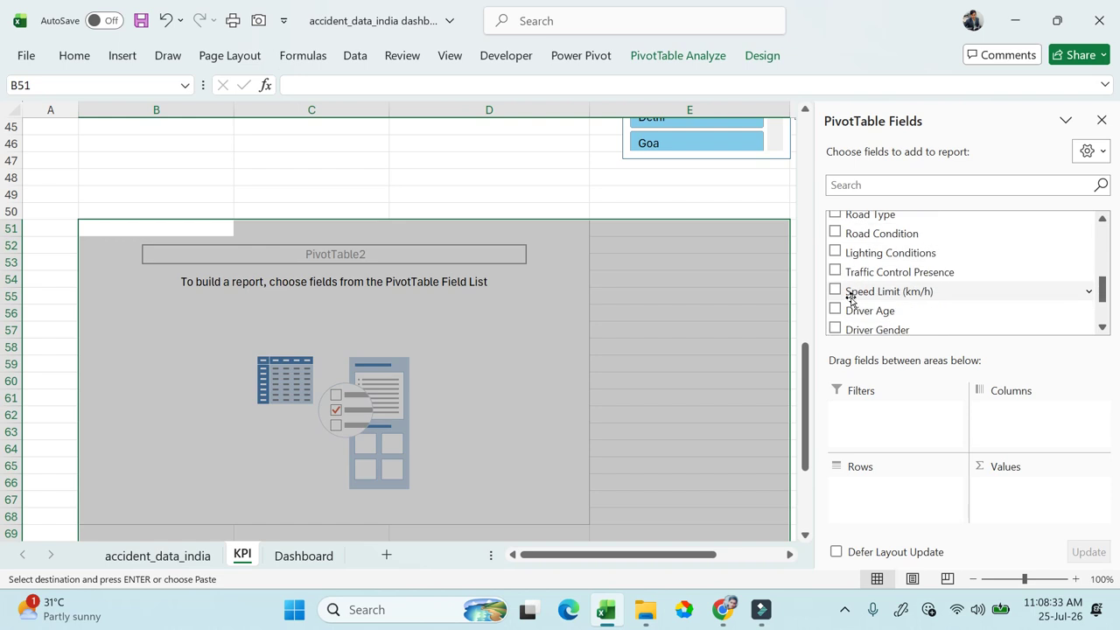
Step: Build the copied pivot table with Weather Conditions as rows and the sum of Number of Casualties as values
scroll(851, 300, "up", 3)
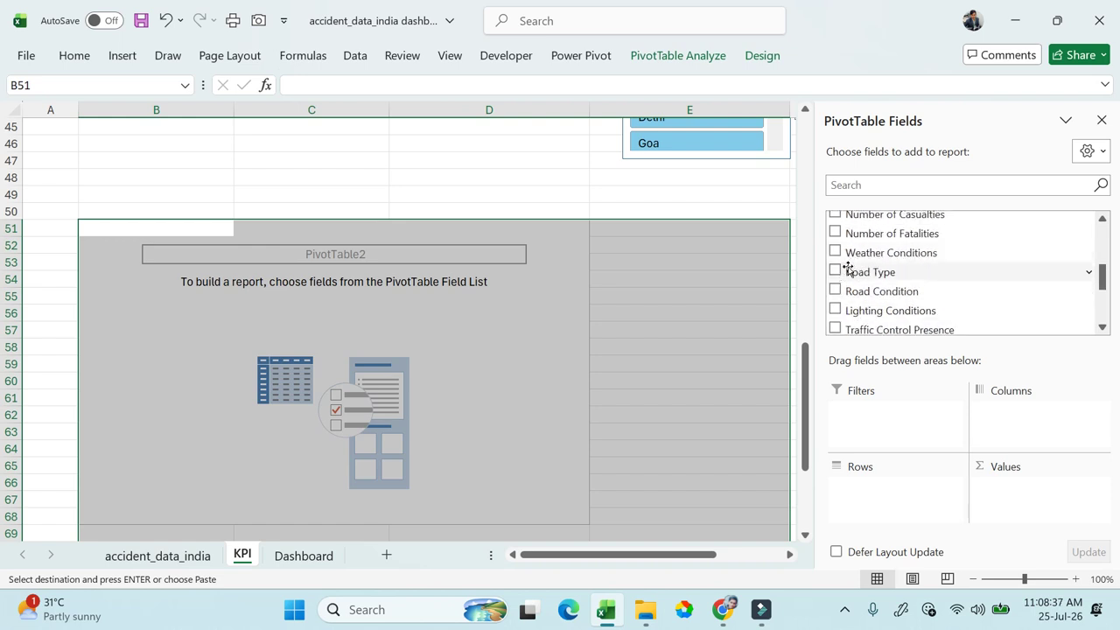
left_click(836, 291)
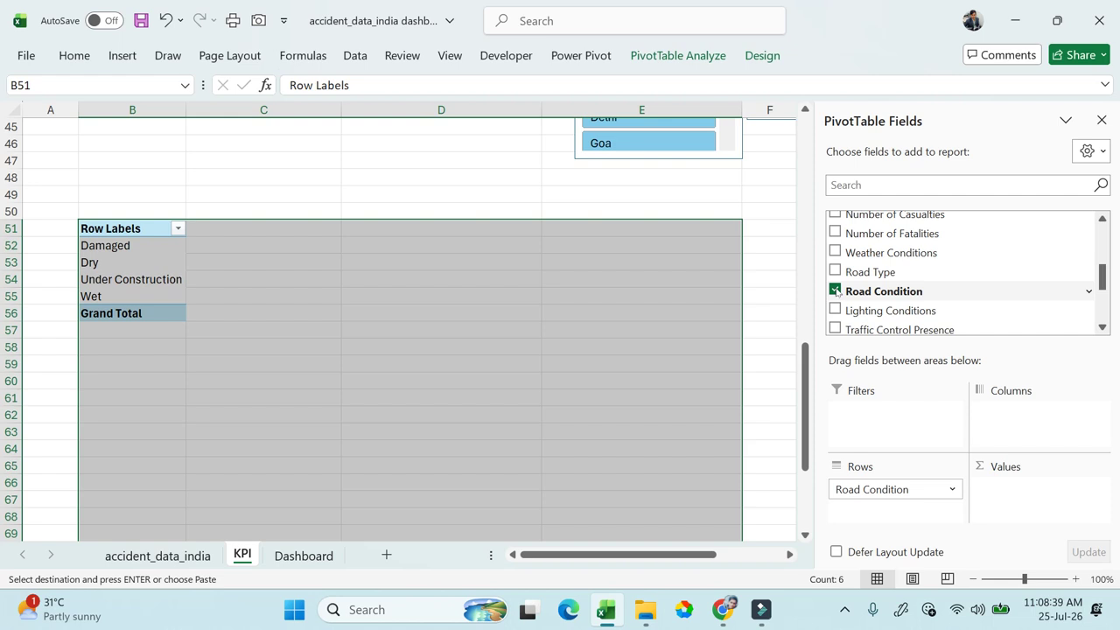
left_click(836, 290)
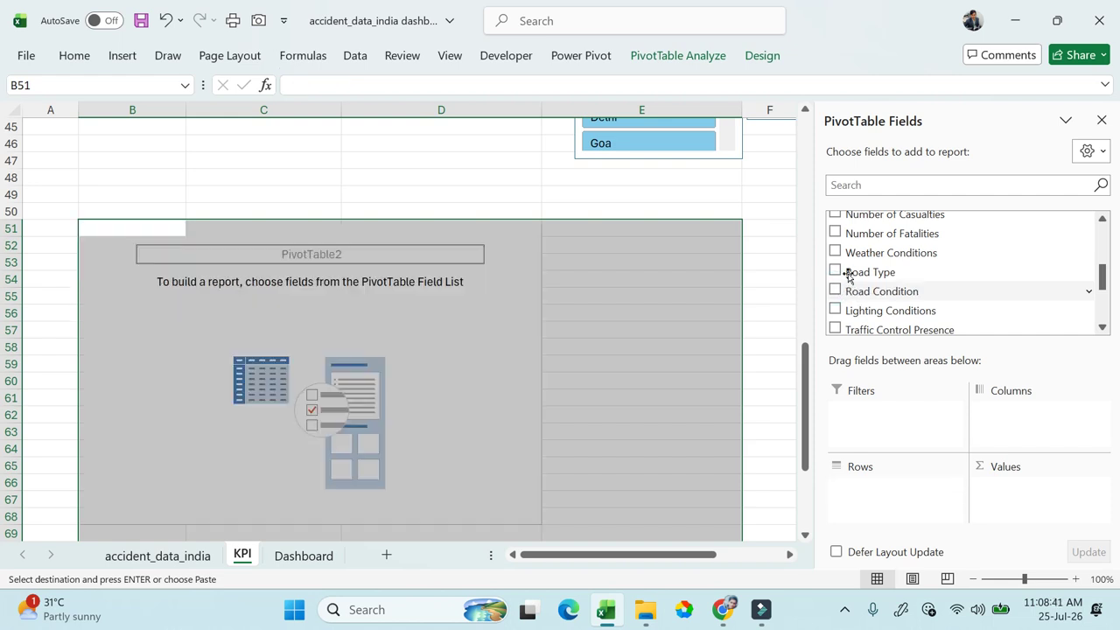
left_click(835, 253)
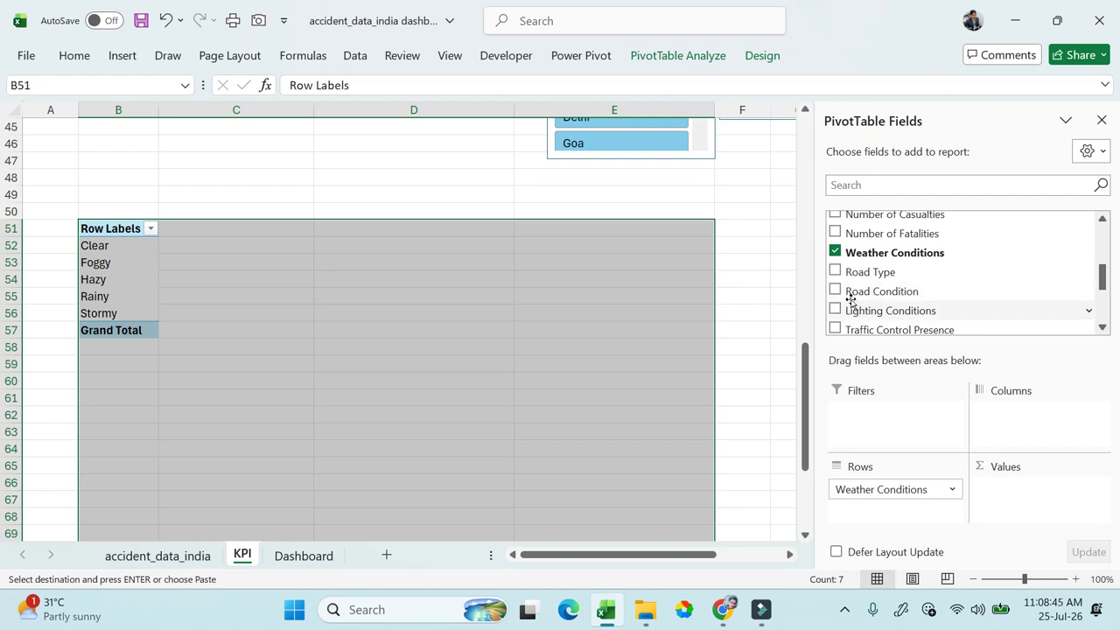
scroll(898, 298, "up", 1)
scroll(898, 298, "up", 1)
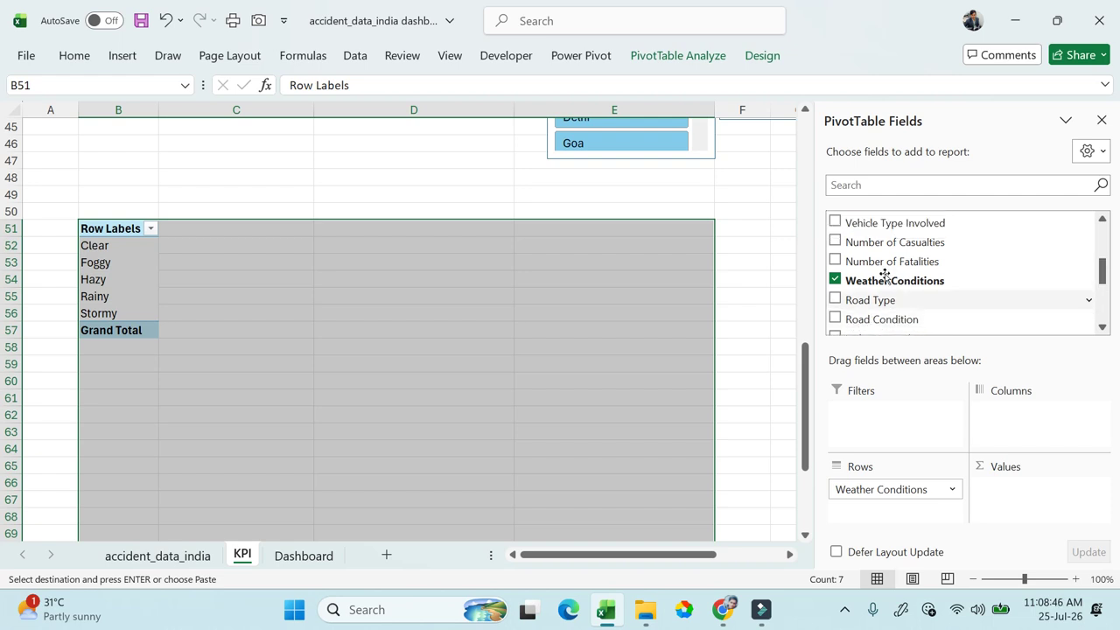
left_click(835, 243)
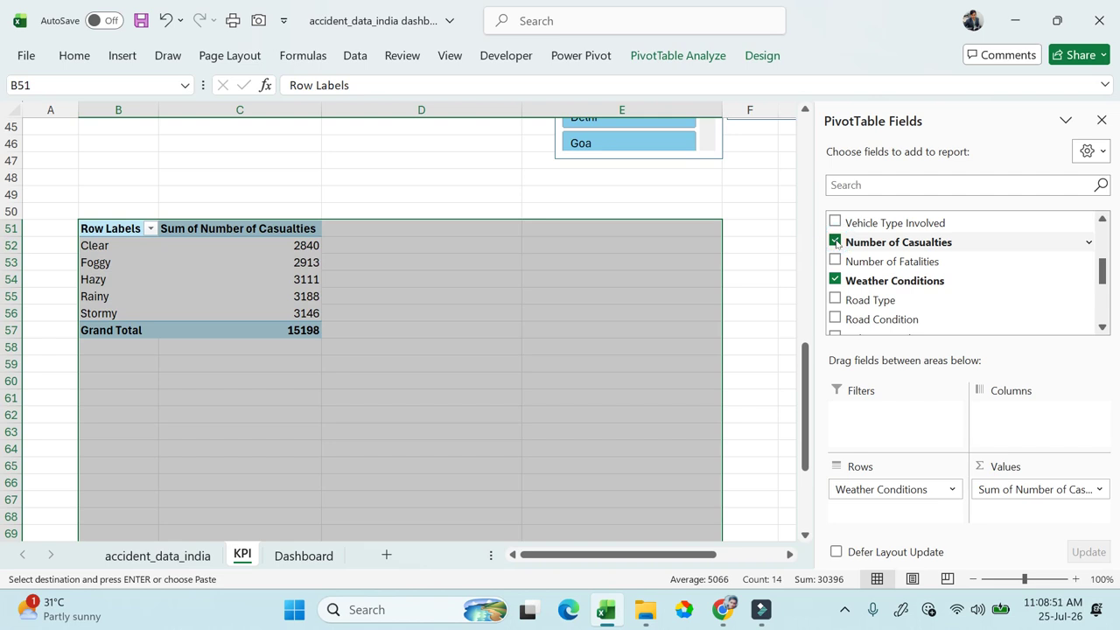
left_click(443, 376)
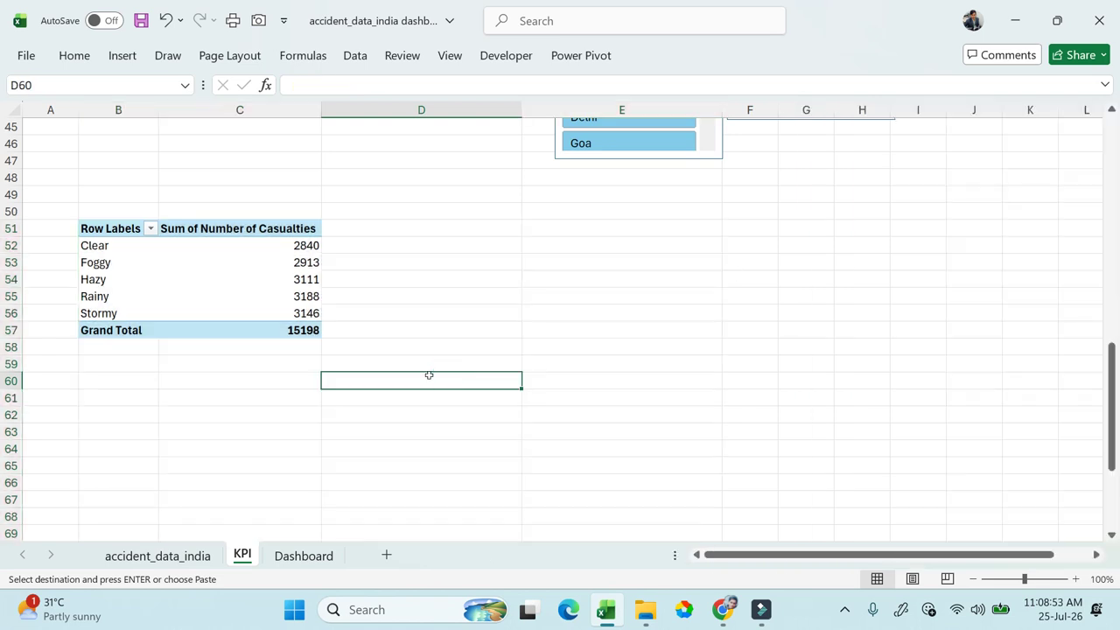
Step: Insert a 2-D pie chart from the weather casualties in B52:C56 and shift it slightly away from the table
left_click(296, 308)
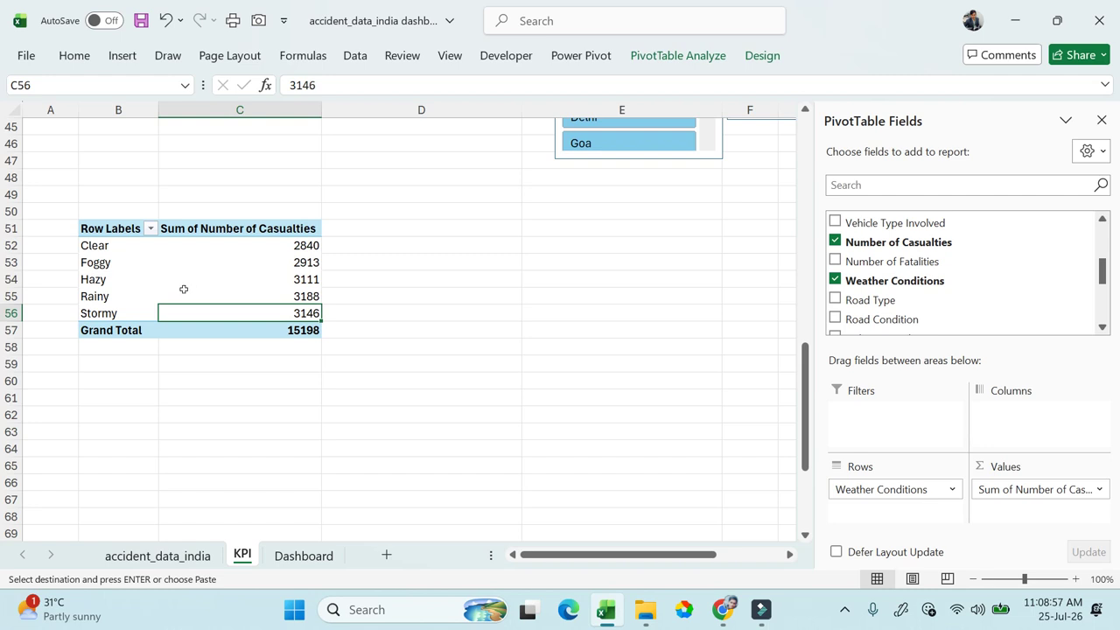
left_click(89, 244)
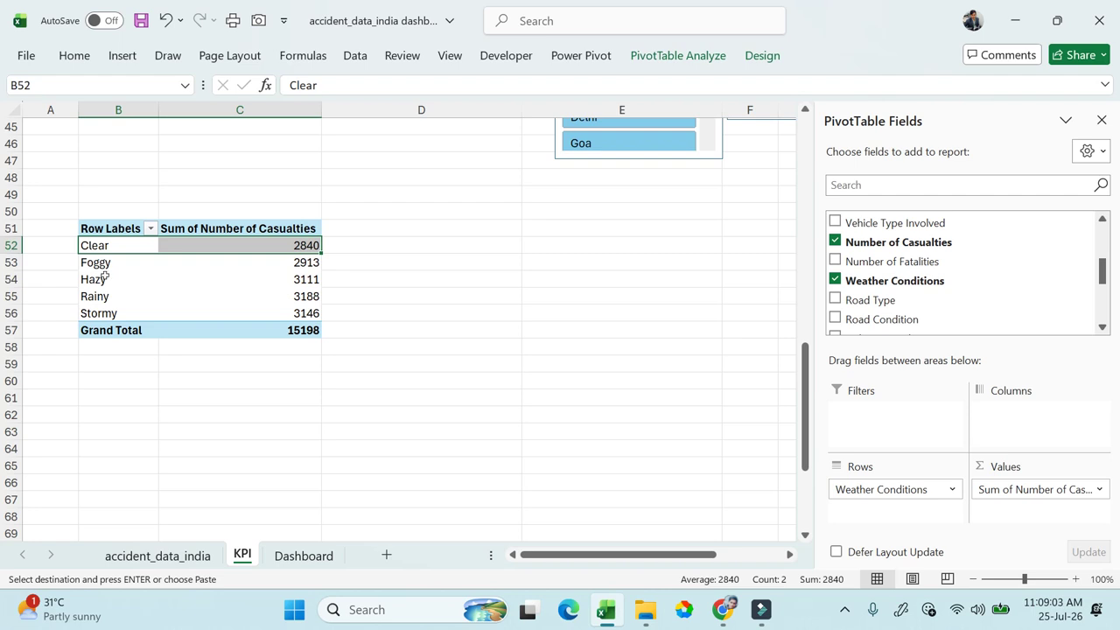
left_click_drag(112, 245, 254, 313)
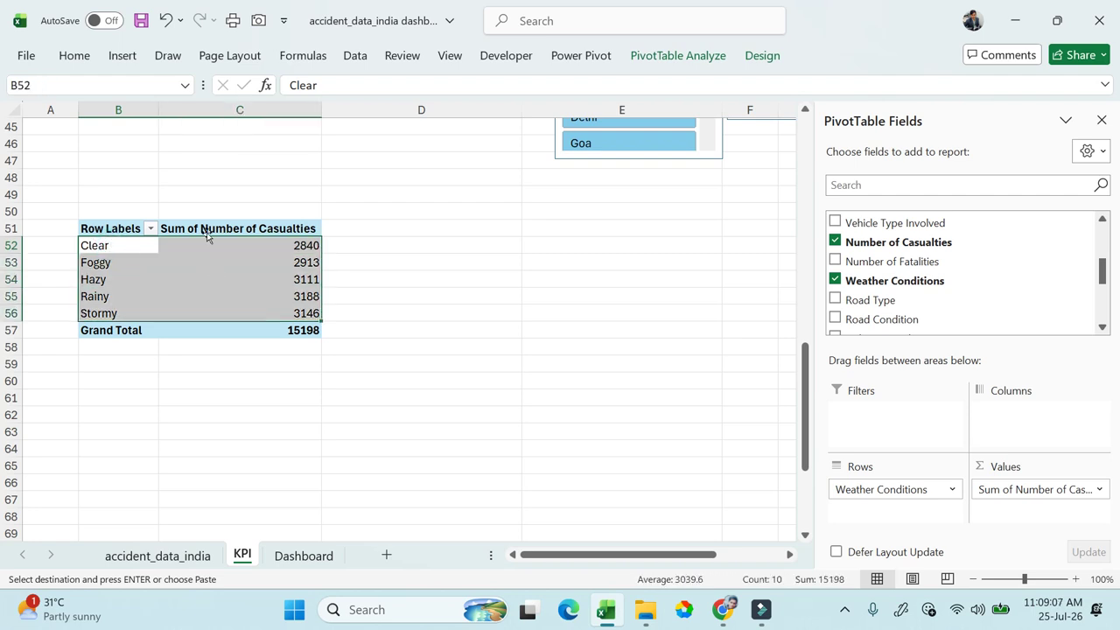
left_click(122, 56)
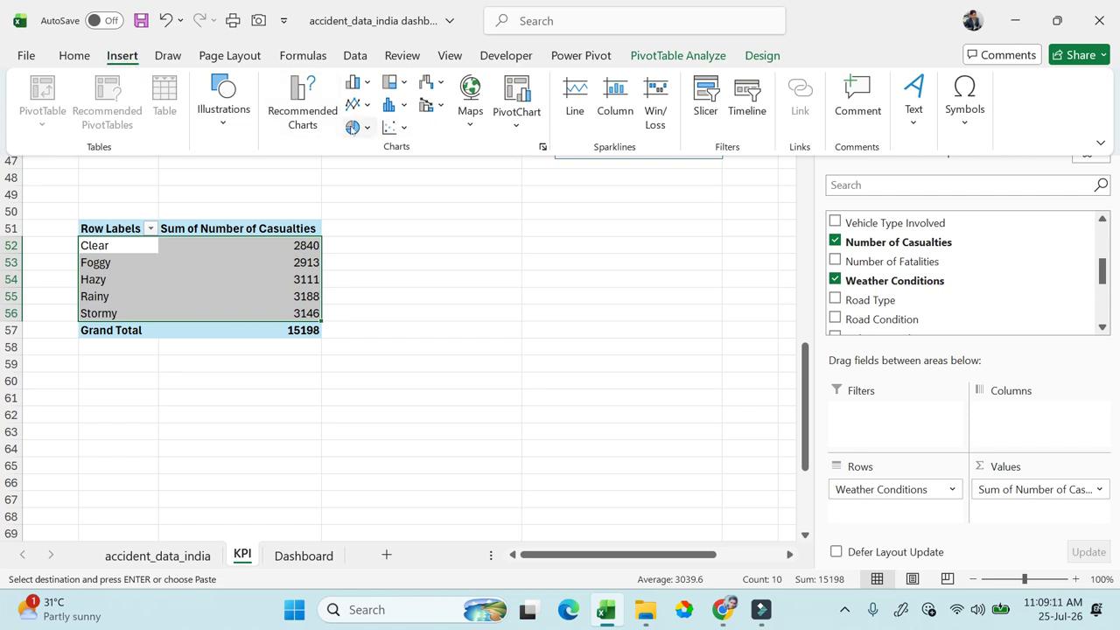
left_click(359, 127)
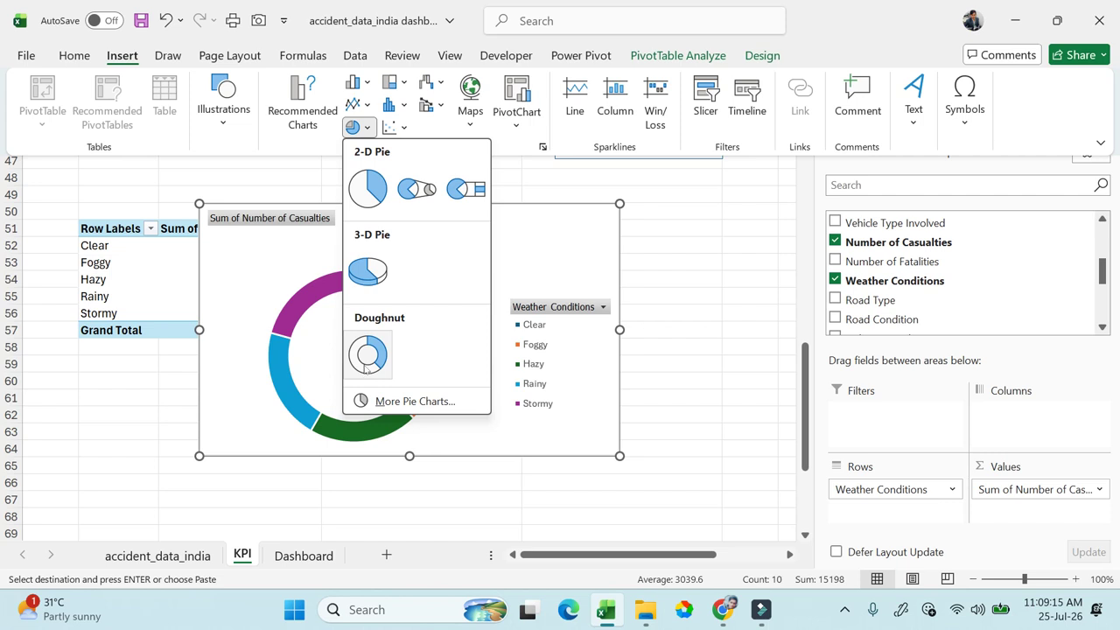
left_click(368, 187)
left_click_drag(472, 245, 546, 255)
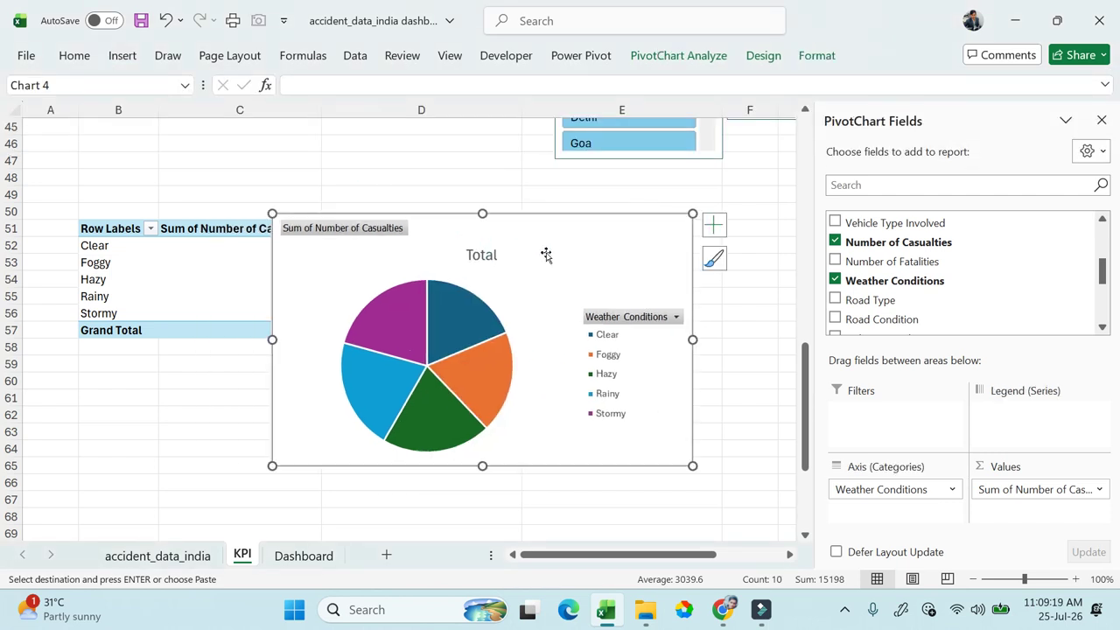
Step: Apply the grey gradient chart style with percentage labels to the pie chart and shrink it to about 2.88" high by 3.62" wide
left_click(700, 62)
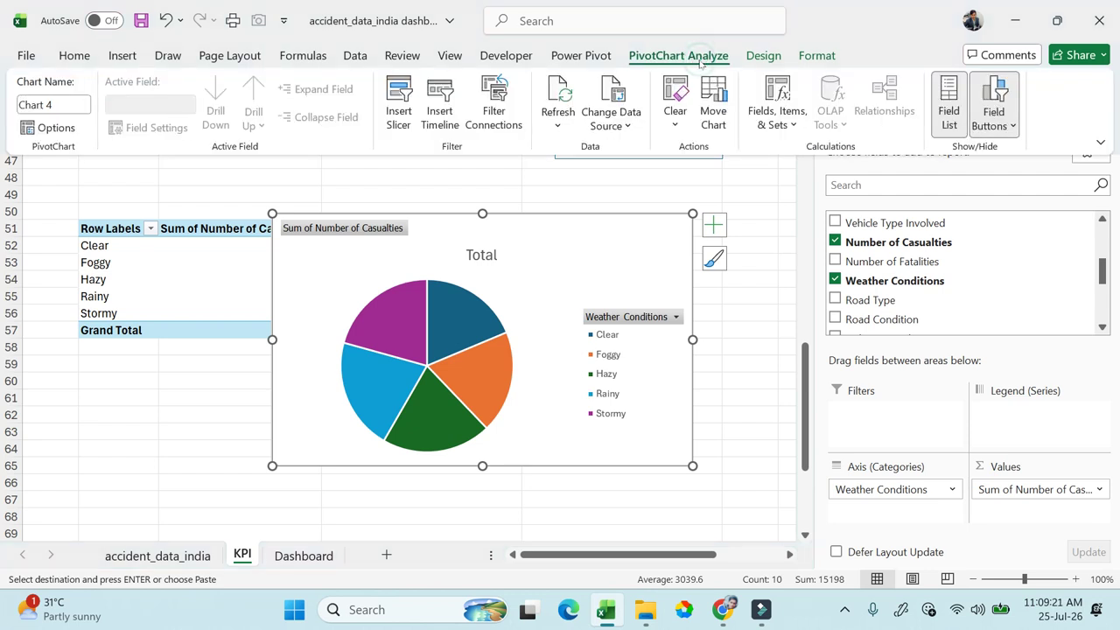
left_click(758, 57)
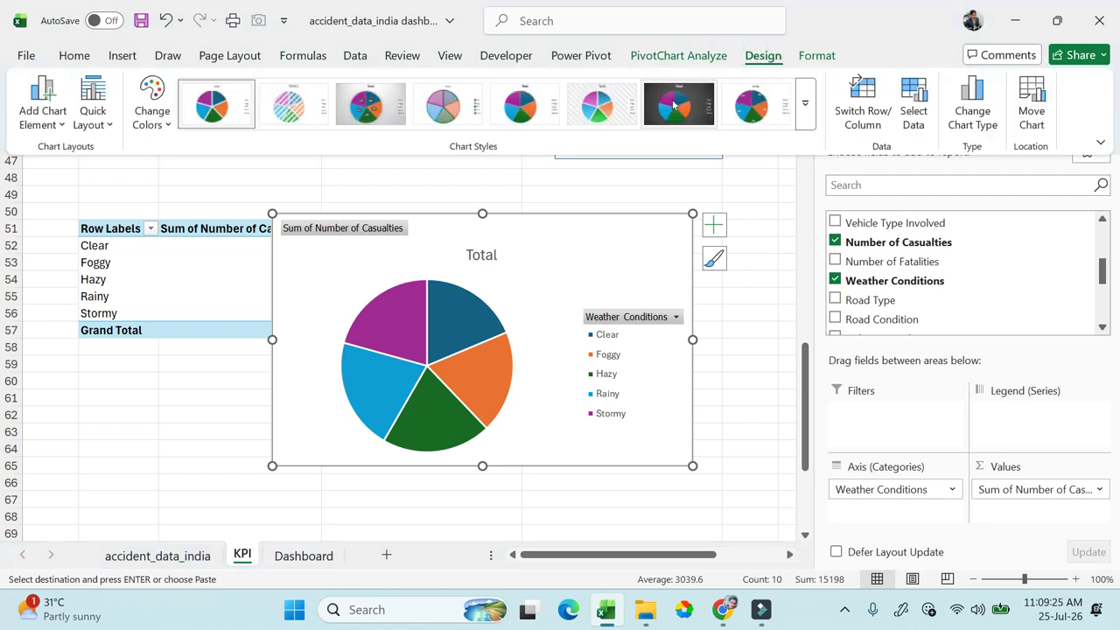
left_click(397, 102)
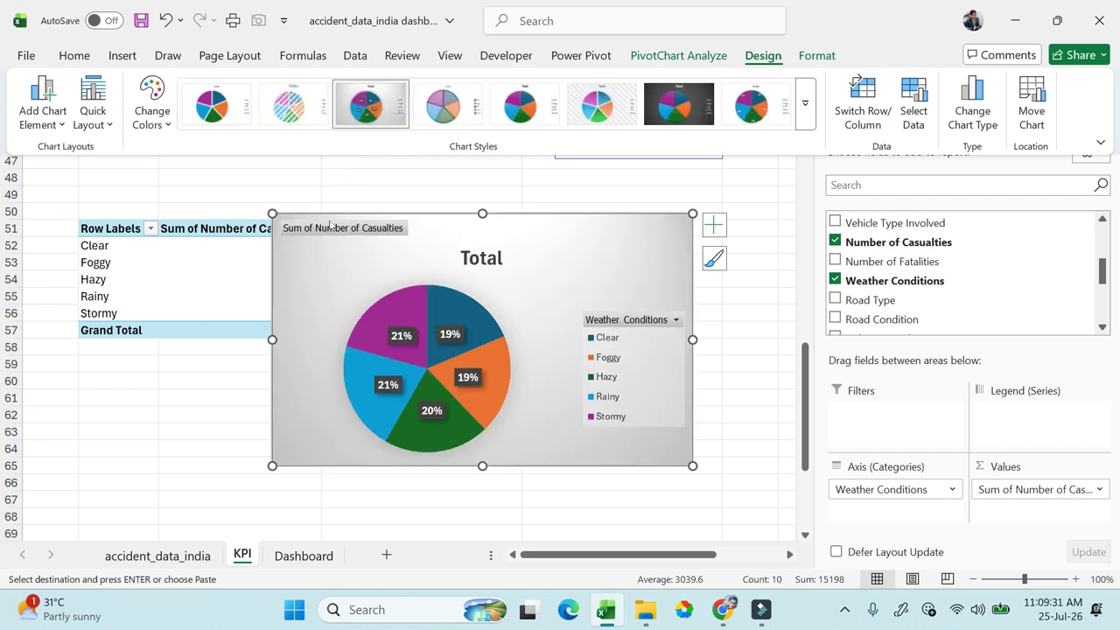
left_click(692, 465)
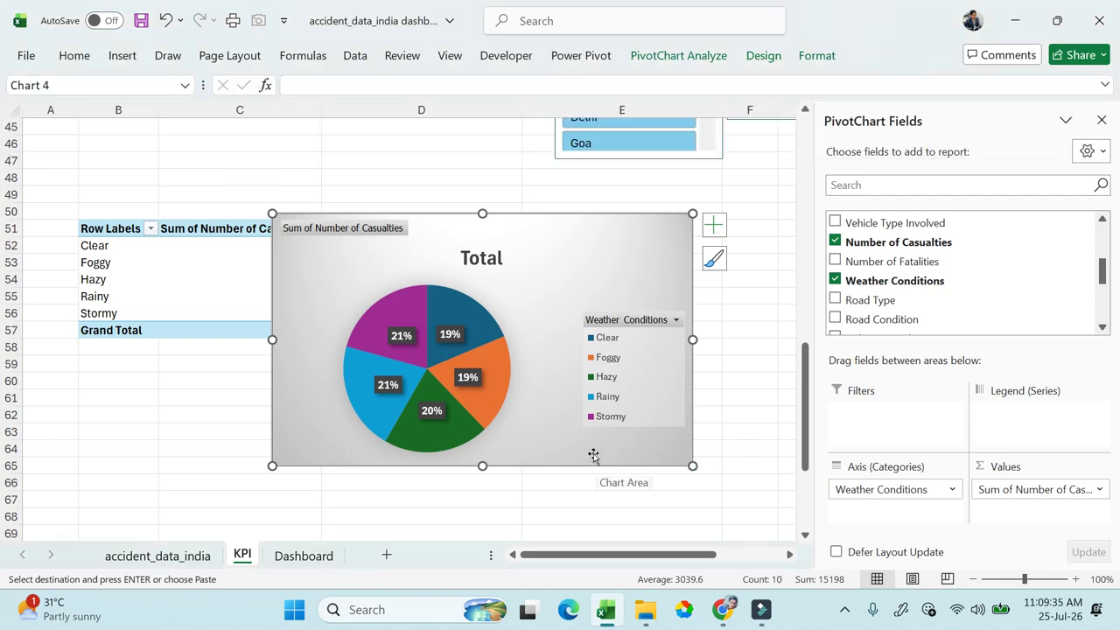
left_click_drag(685, 457, 578, 454)
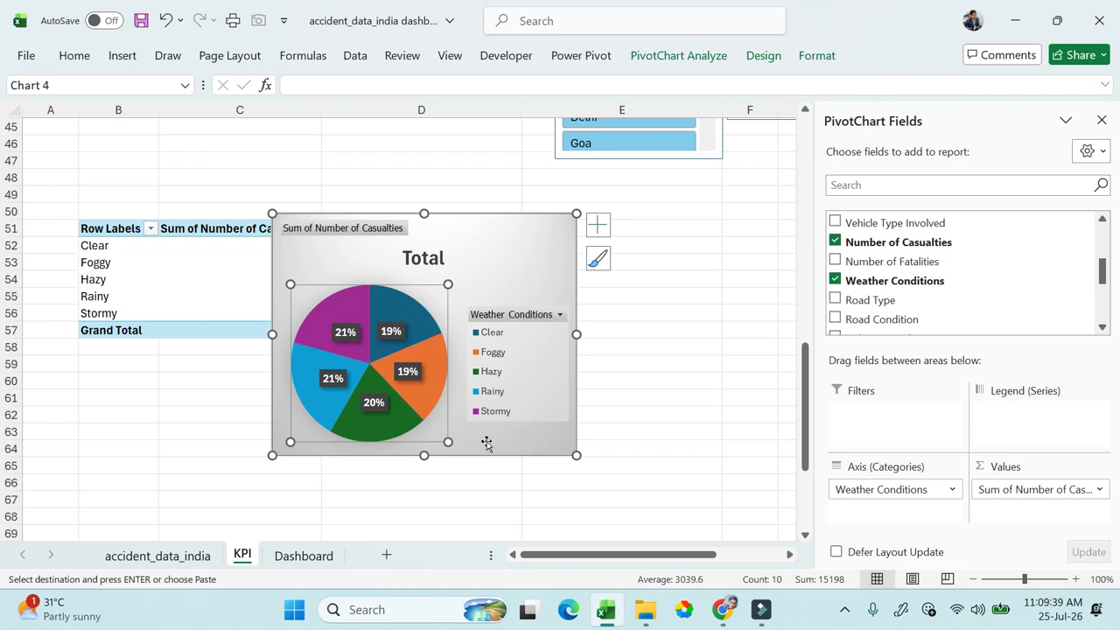
Step: Set the pie chart's area to No Fill and move it clear of the weather pivot table
left_click(764, 55)
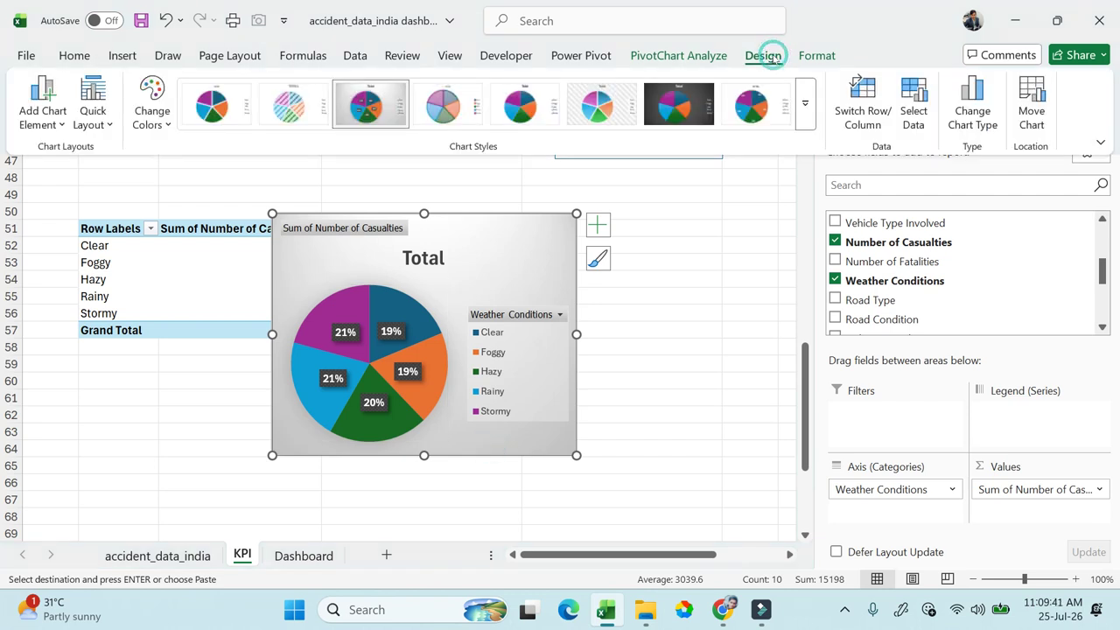
left_click(818, 56)
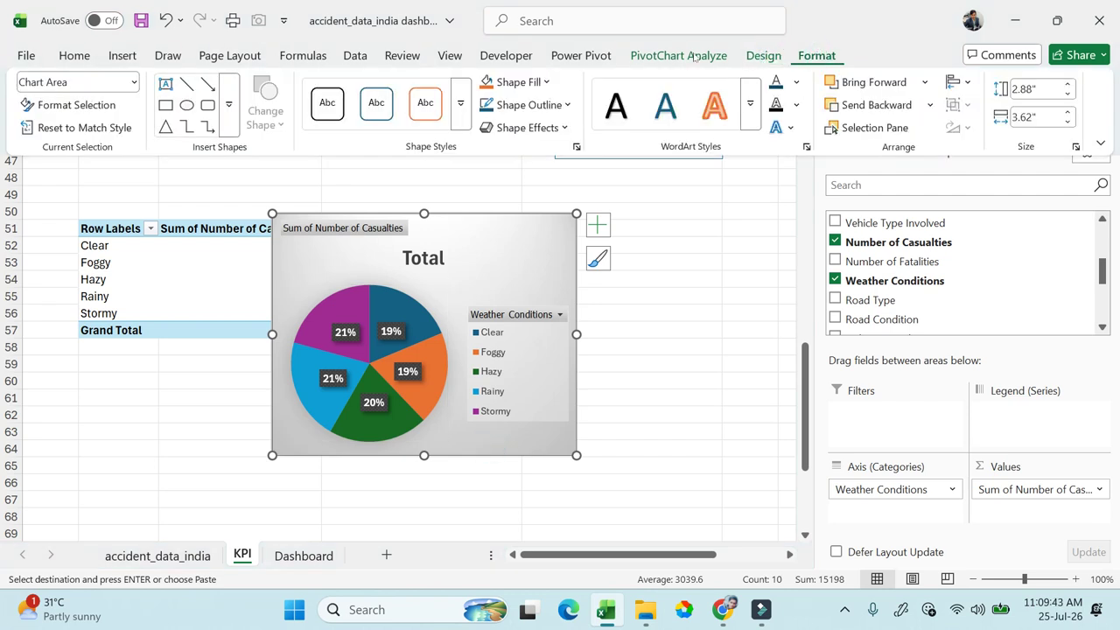
left_click(535, 82)
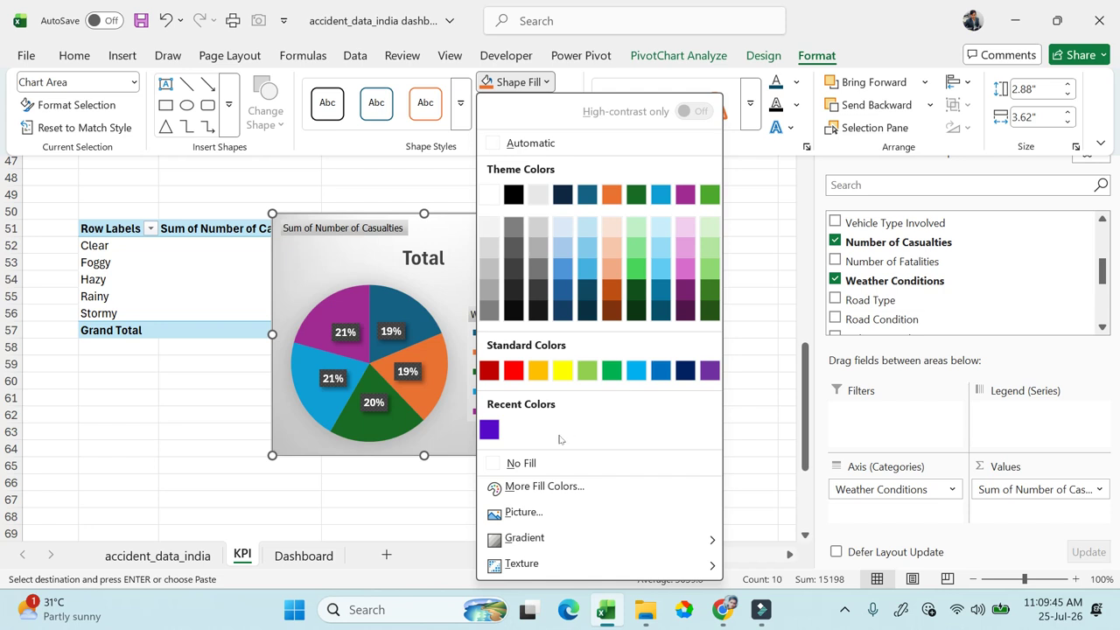
left_click(518, 463)
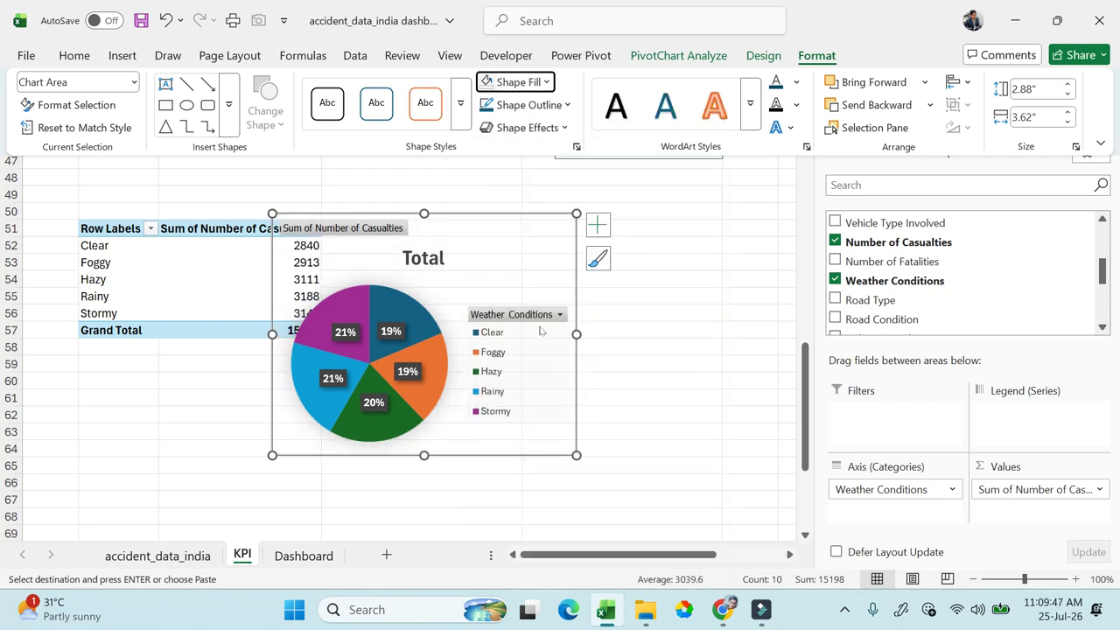
left_click(506, 239)
mouse_move(510, 219)
left_mouse_down()
mouse_move(626, 205)
mouse_move(595, 222)
left_mouse_up()
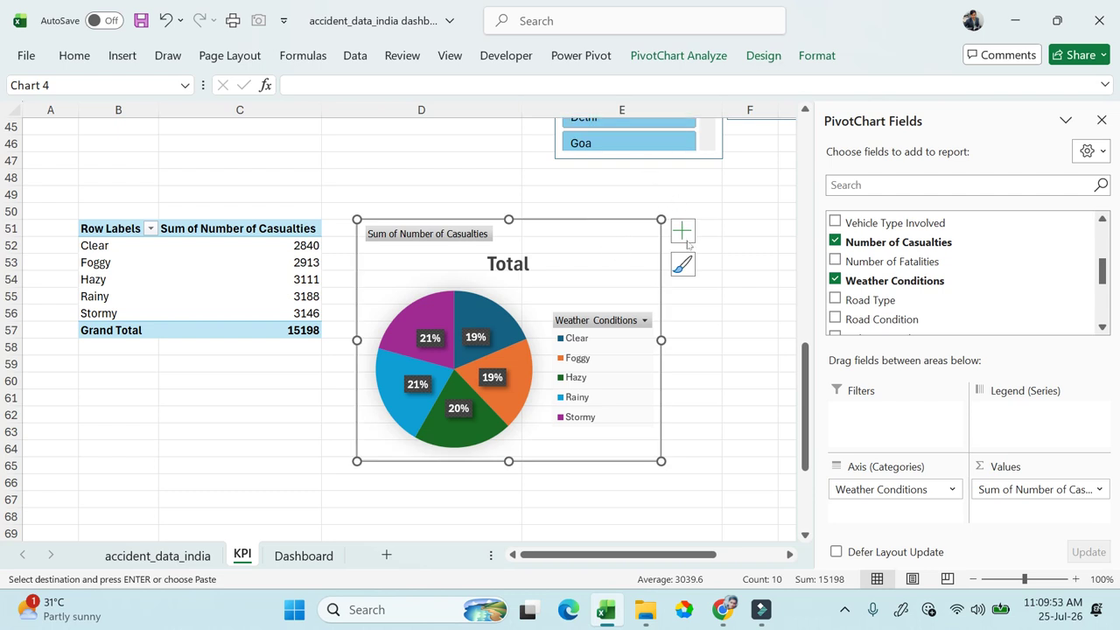
Step: Set the pie chart area's outline to No Outline
left_click(763, 55)
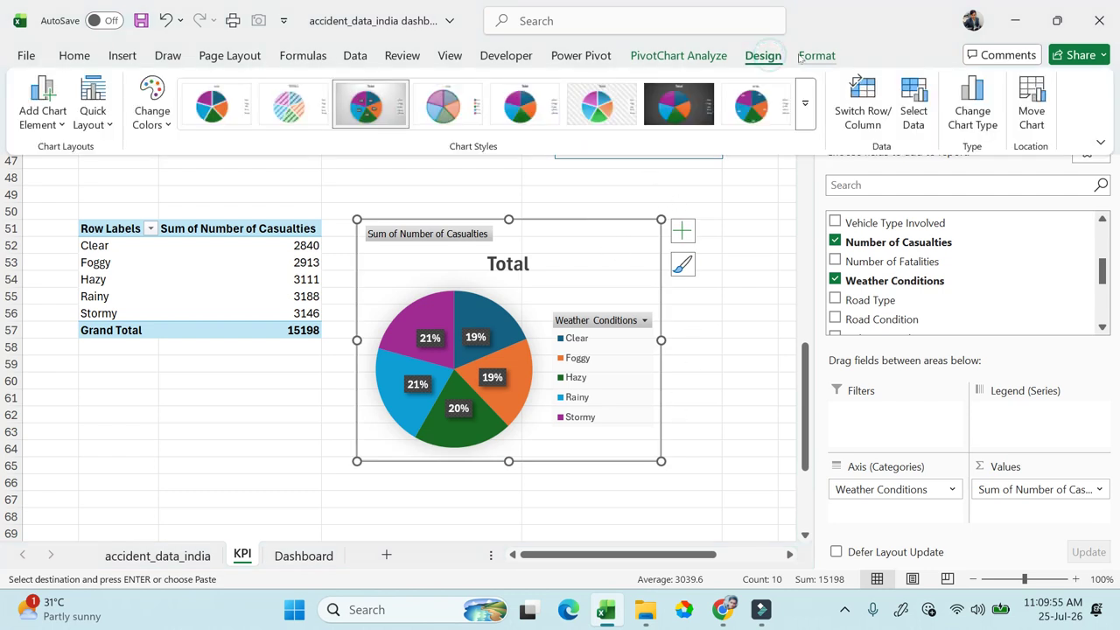
left_click(816, 55)
left_click(517, 105)
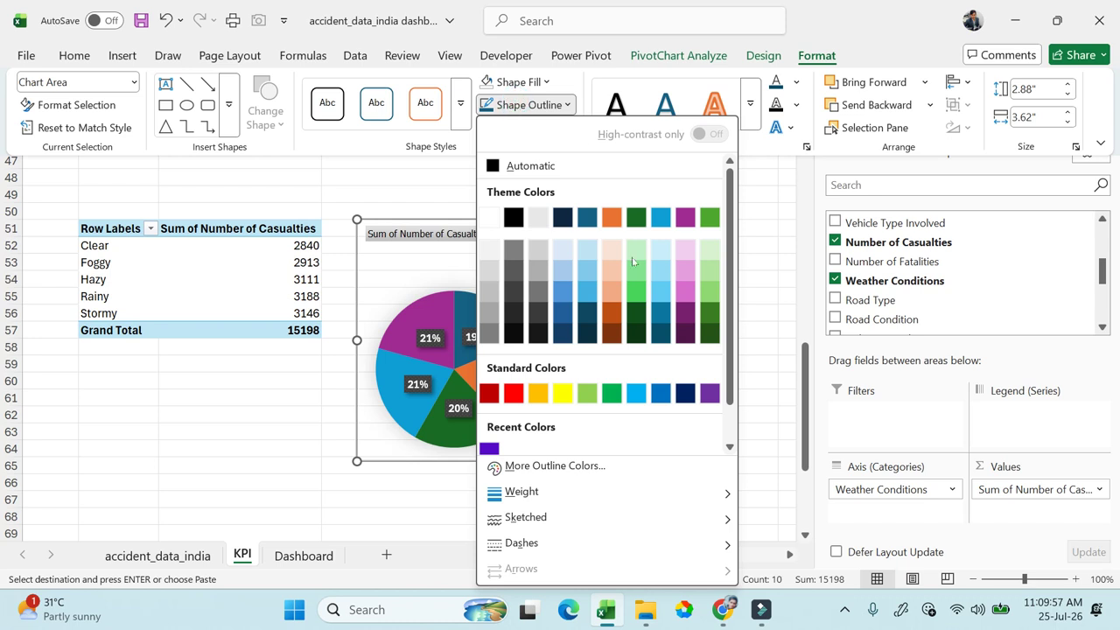
scroll(605, 391, "down", 2)
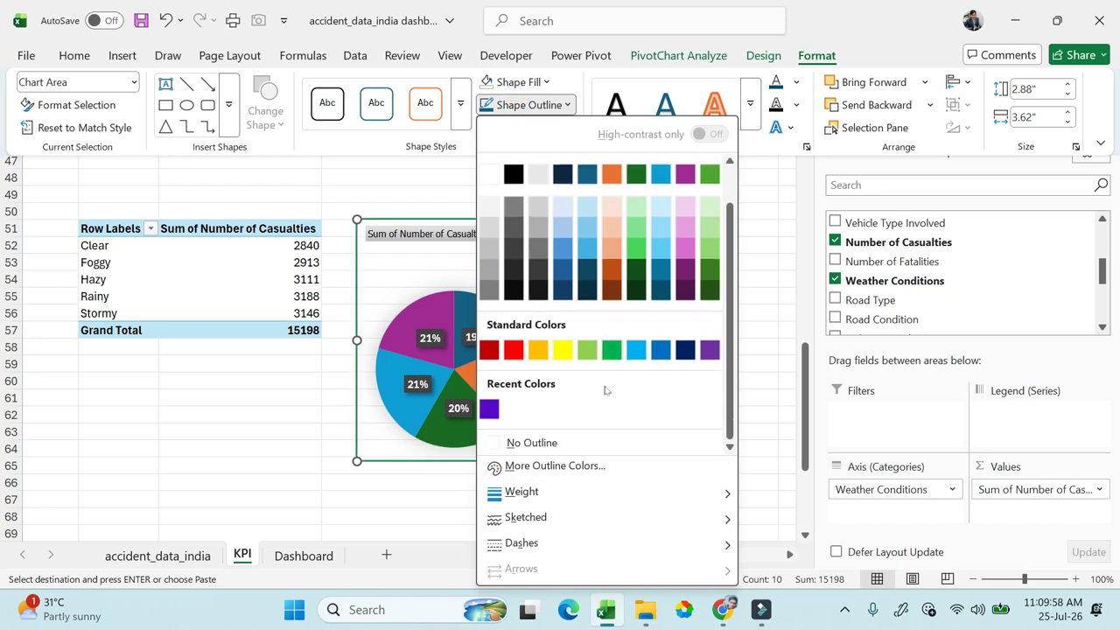
left_click(526, 442)
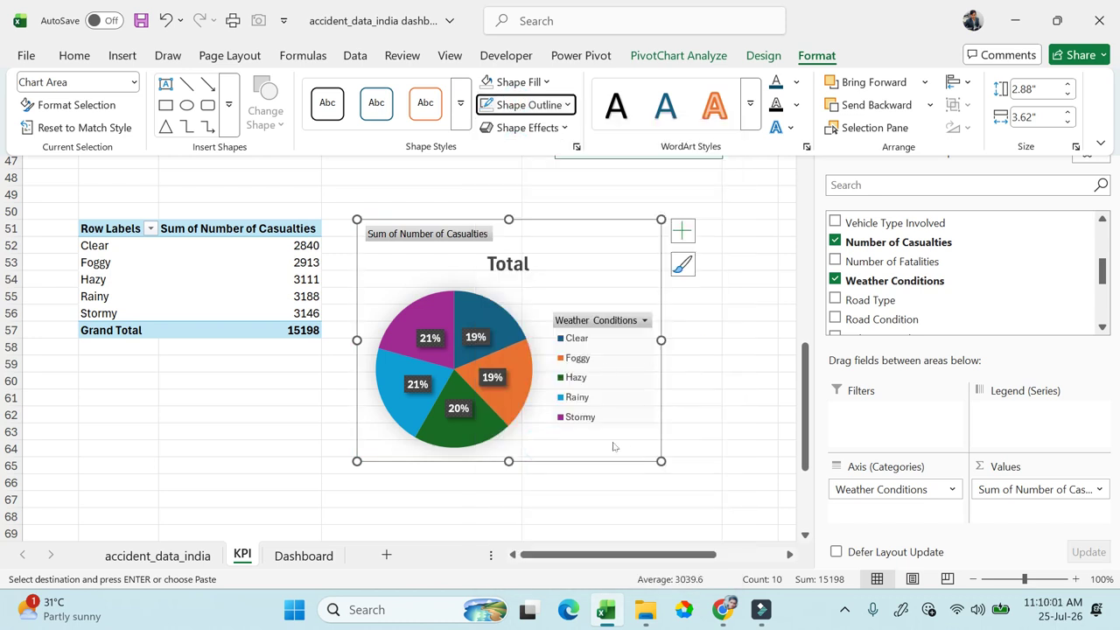
Step: Copy the pie chart to the Dashboard sheet and place it directly below the Total Casualities card
left_click(658, 414)
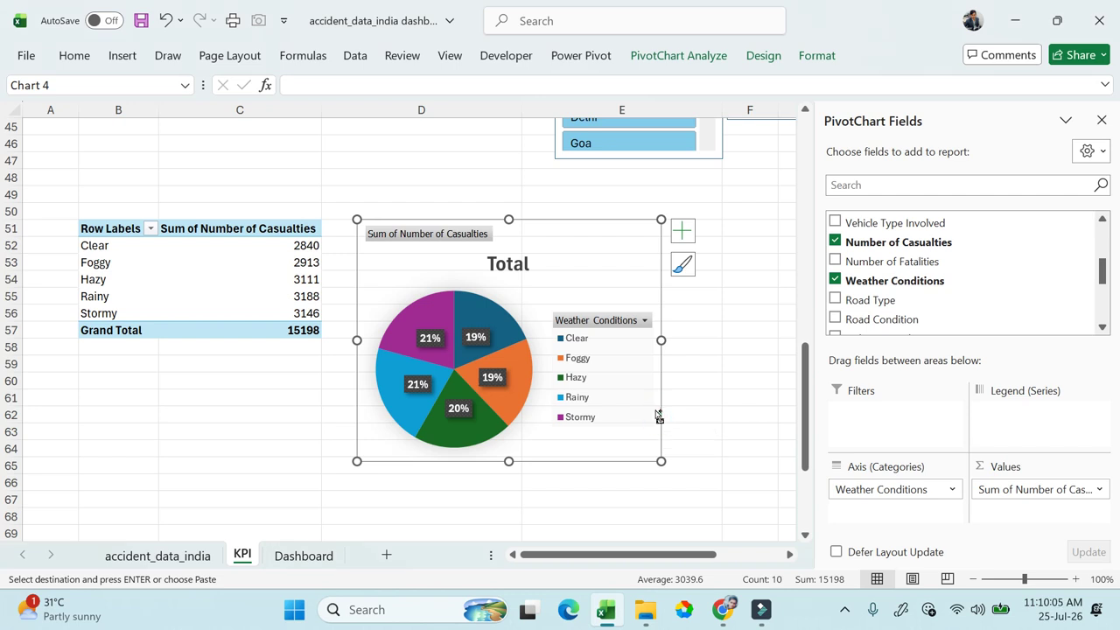
key("ctrl+c")
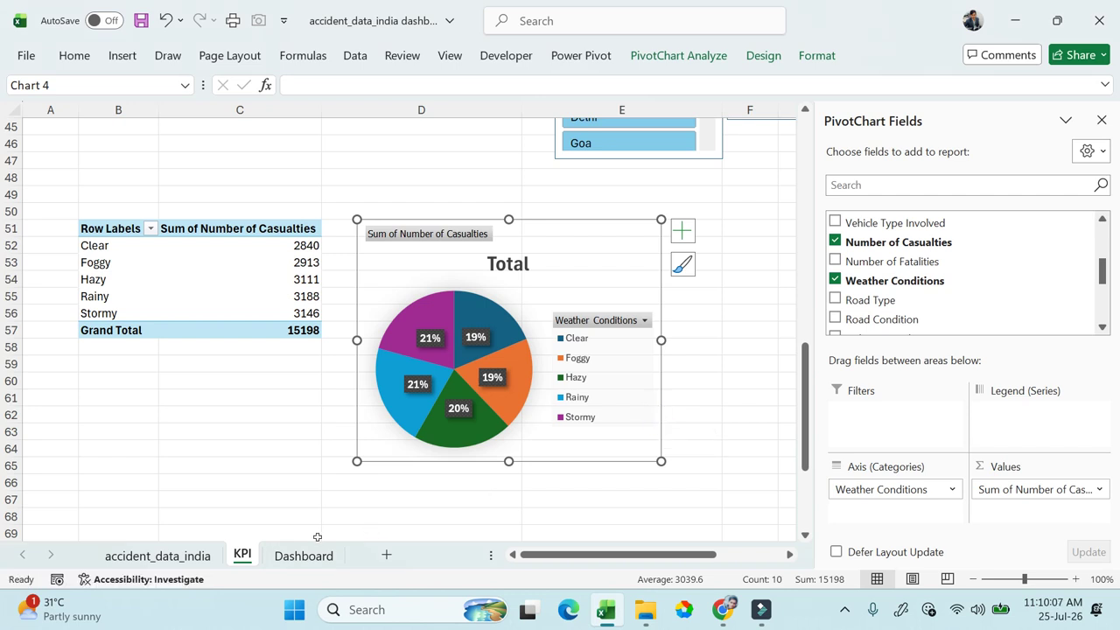
left_click(298, 557)
left_click(267, 410)
key("ctrl+v")
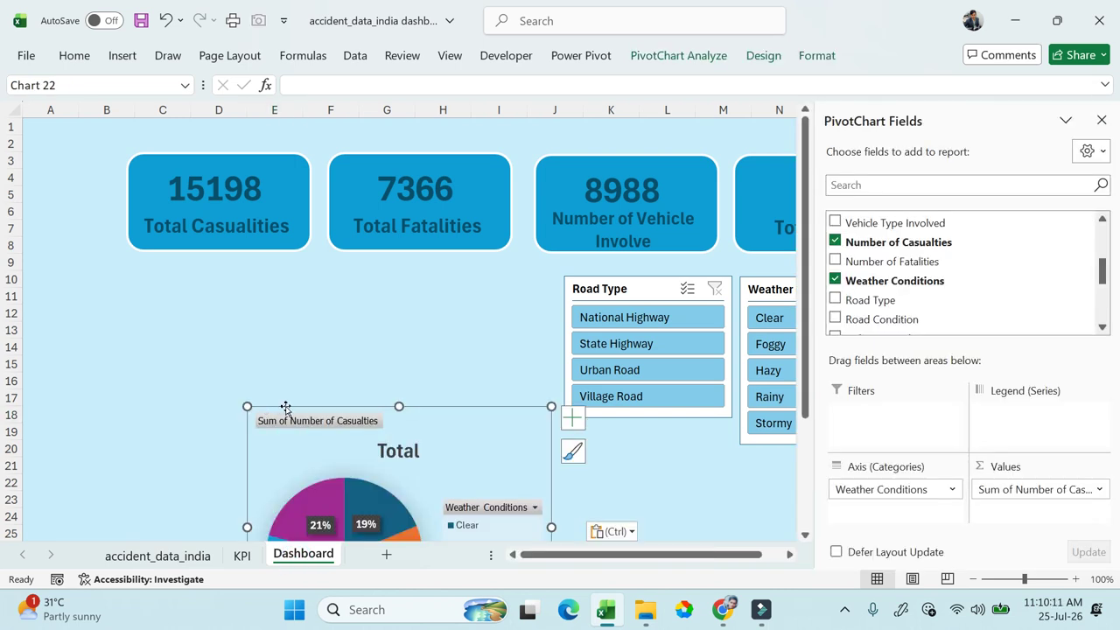
left_click_drag(168, 284, 170, 261)
Step: Fill the Weather Conditions legend of the dashboard pie chart with the lightest purple theme colour
left_click(400, 407)
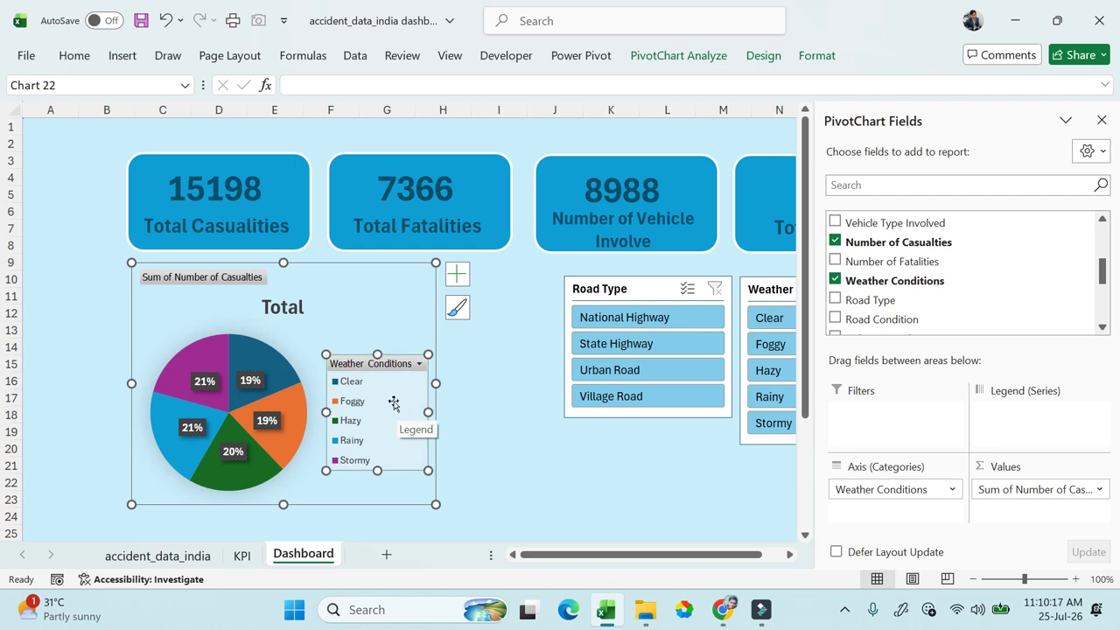
left_click(817, 55)
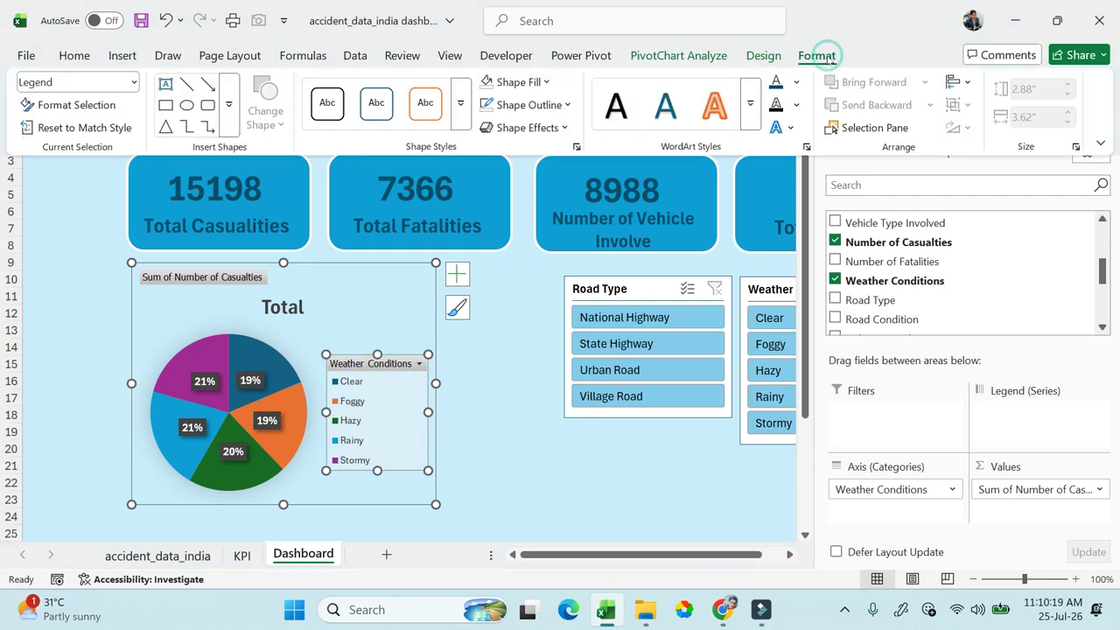
left_click(538, 81)
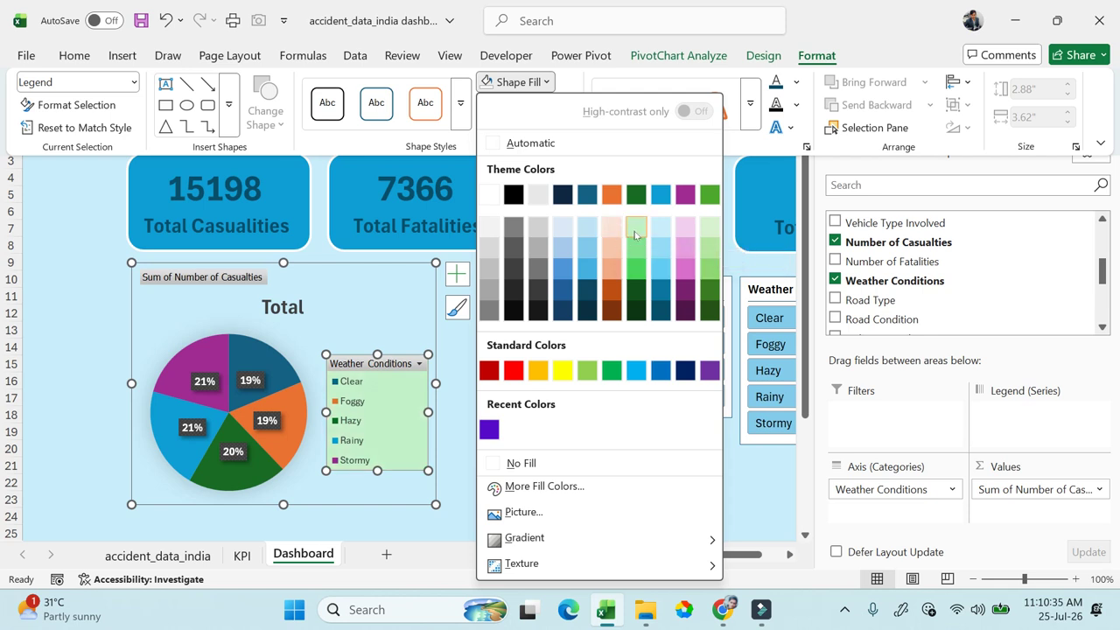
left_click(681, 232)
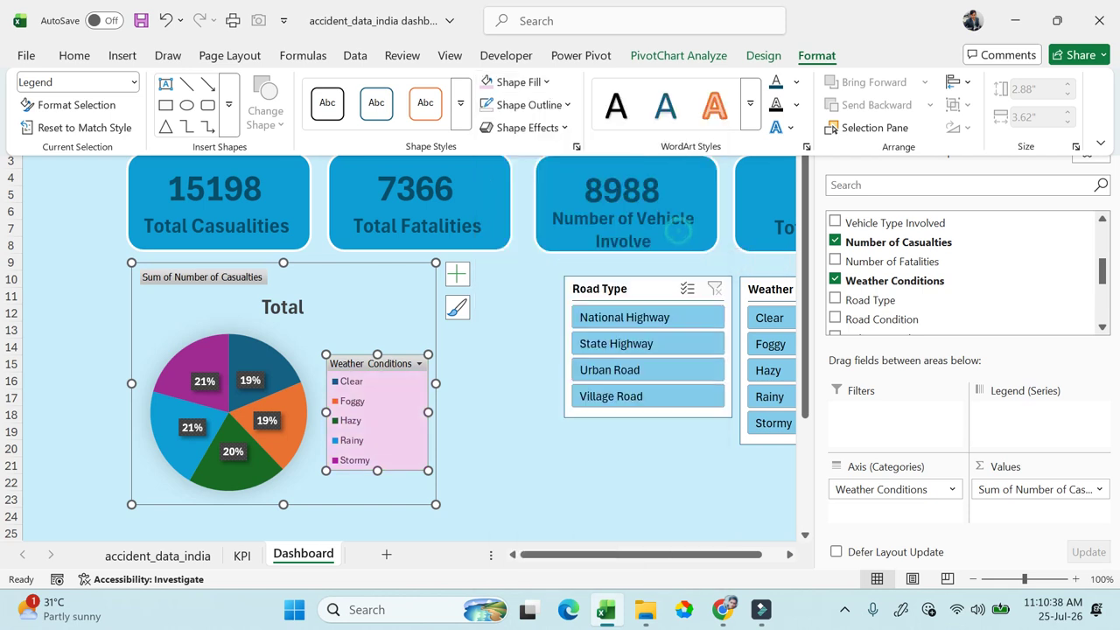
Step: Reduce the dashboard pie chart's height slightly from its lower edge and deselect it
left_click(480, 426)
left_click_drag(284, 505, 285, 486)
left_click(454, 482)
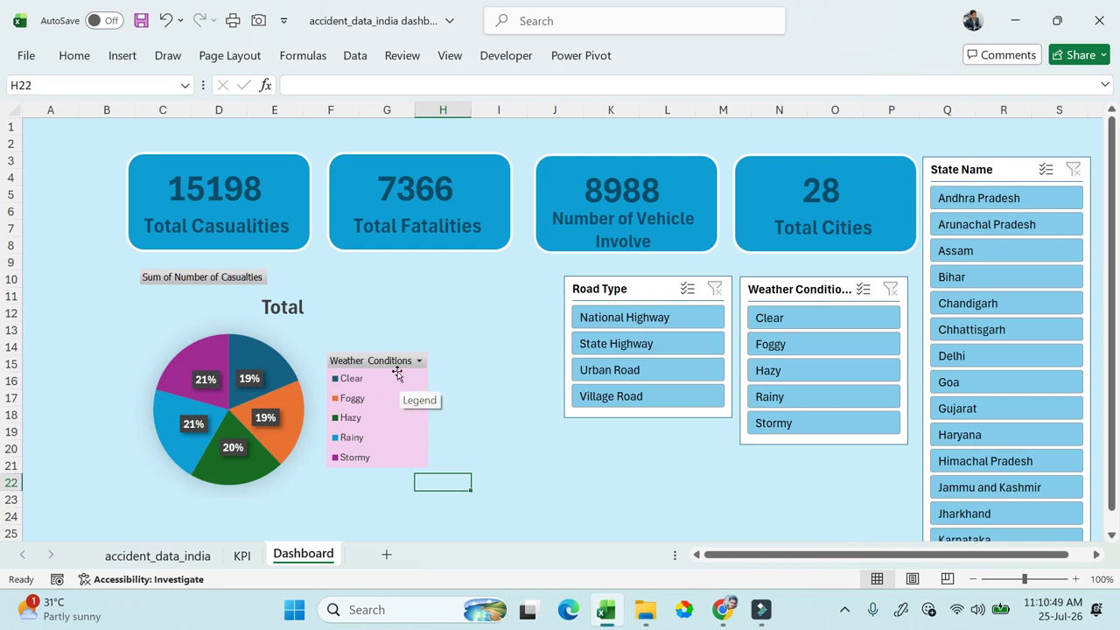
Step: Test the dashboard by filtering through each road type, adding the Foggy weather filter, and clearing both filters
left_click(639, 320)
left_click(628, 341)
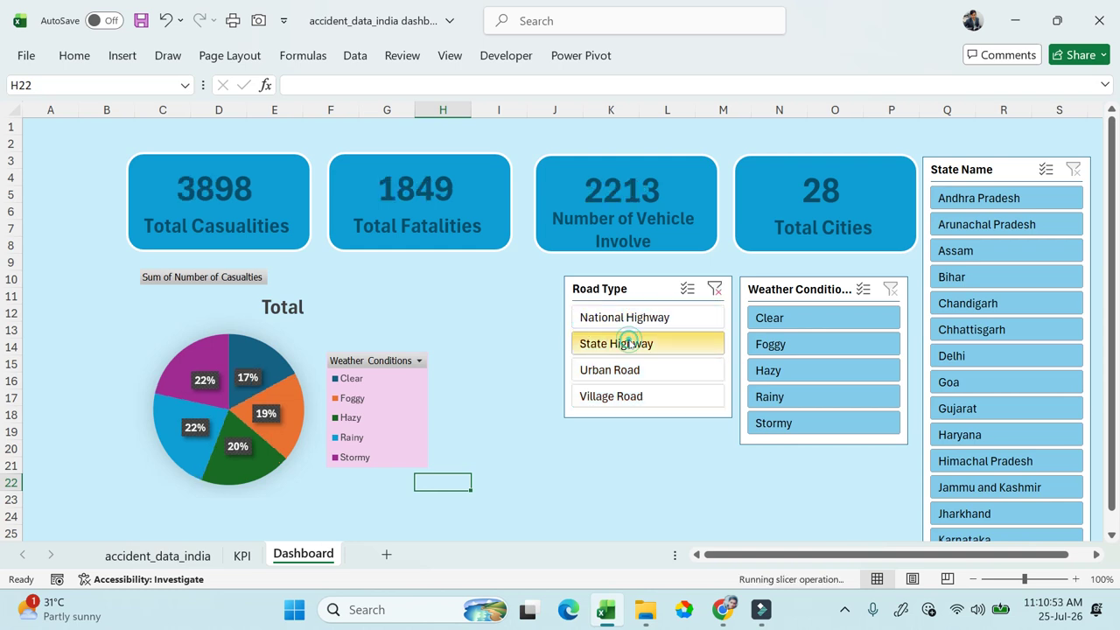
left_click(625, 371)
left_click(625, 392)
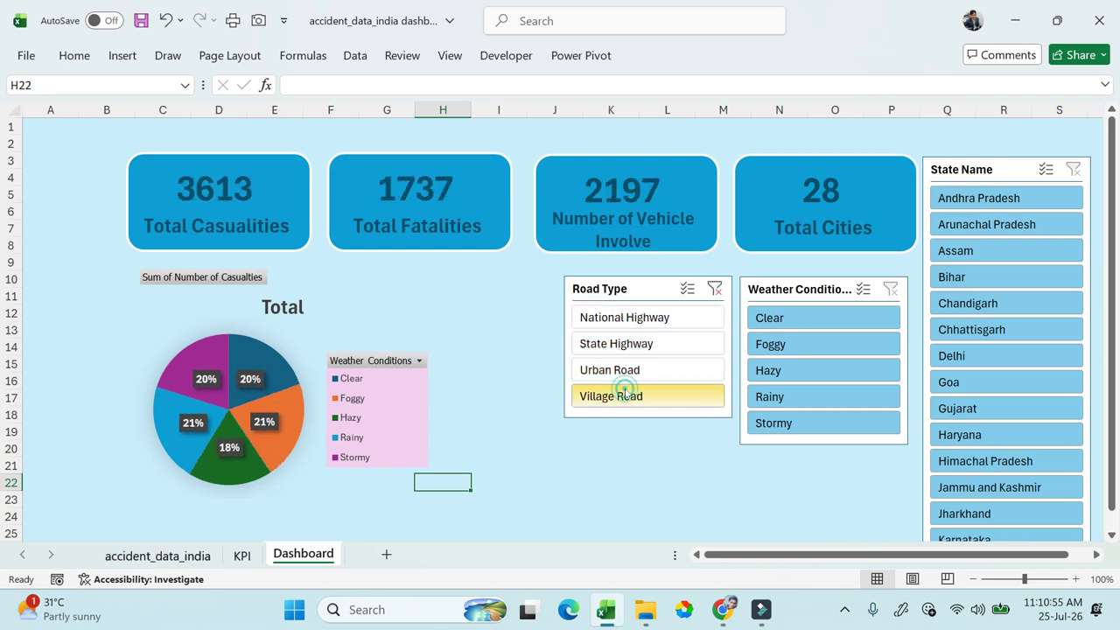
left_click(813, 343)
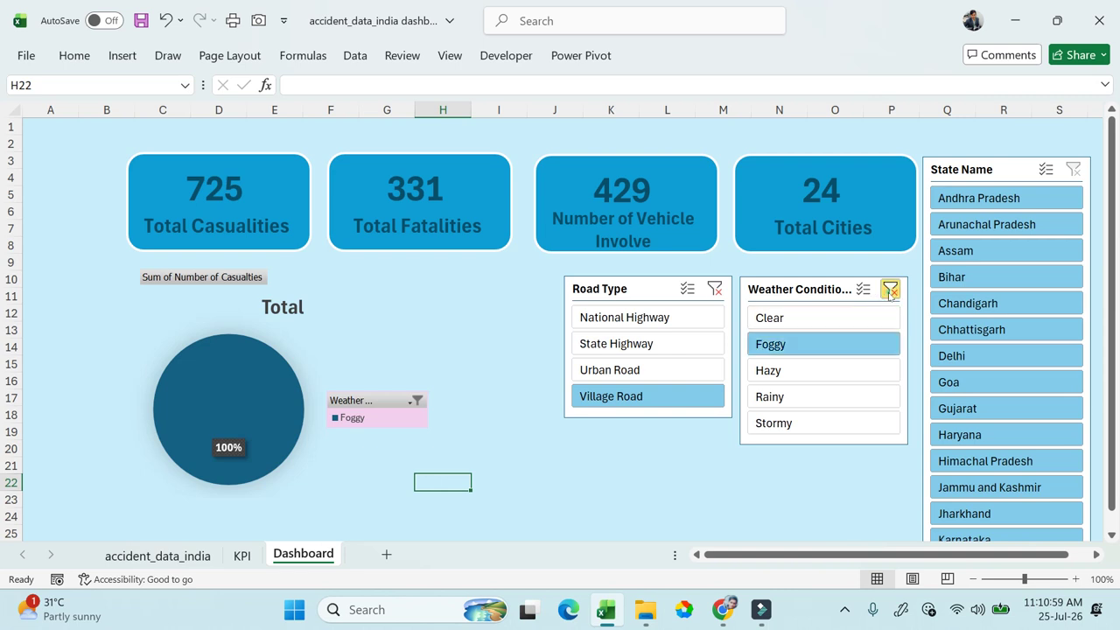
left_click(890, 289)
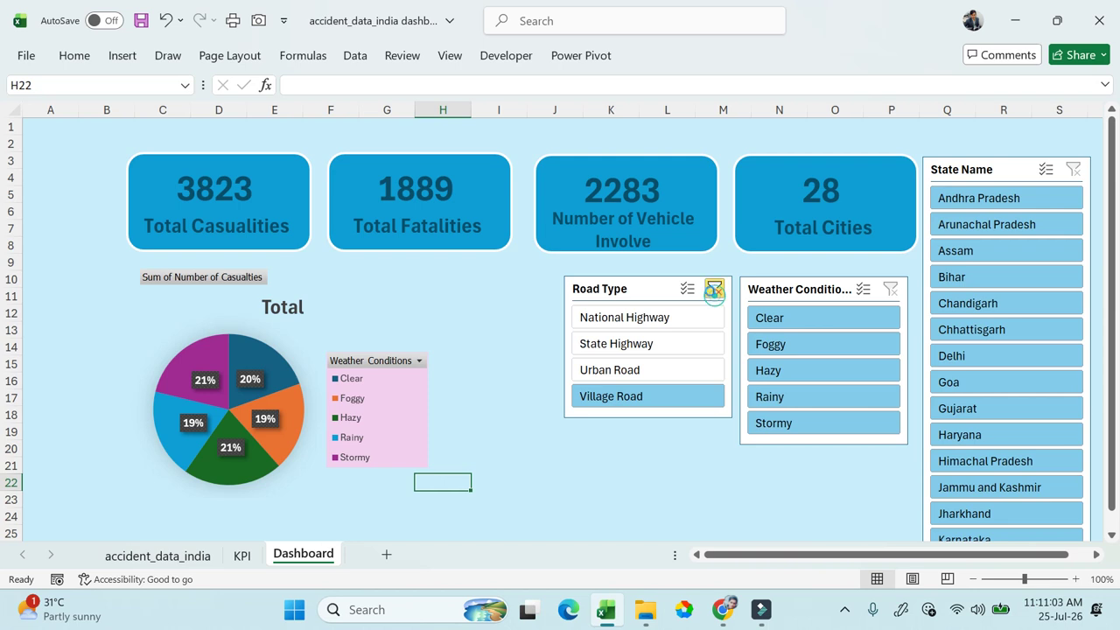
left_click(715, 289)
Step: Test the State Name slicer with Assam and Chhattisgarh, and clear its filter
left_click(958, 253)
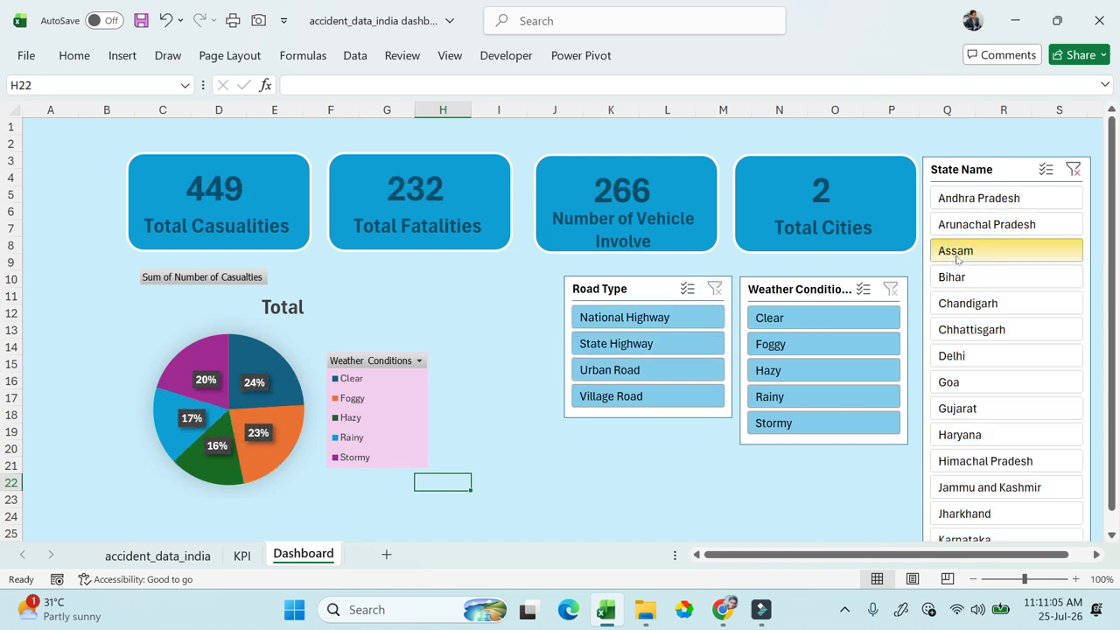
left_click(973, 326)
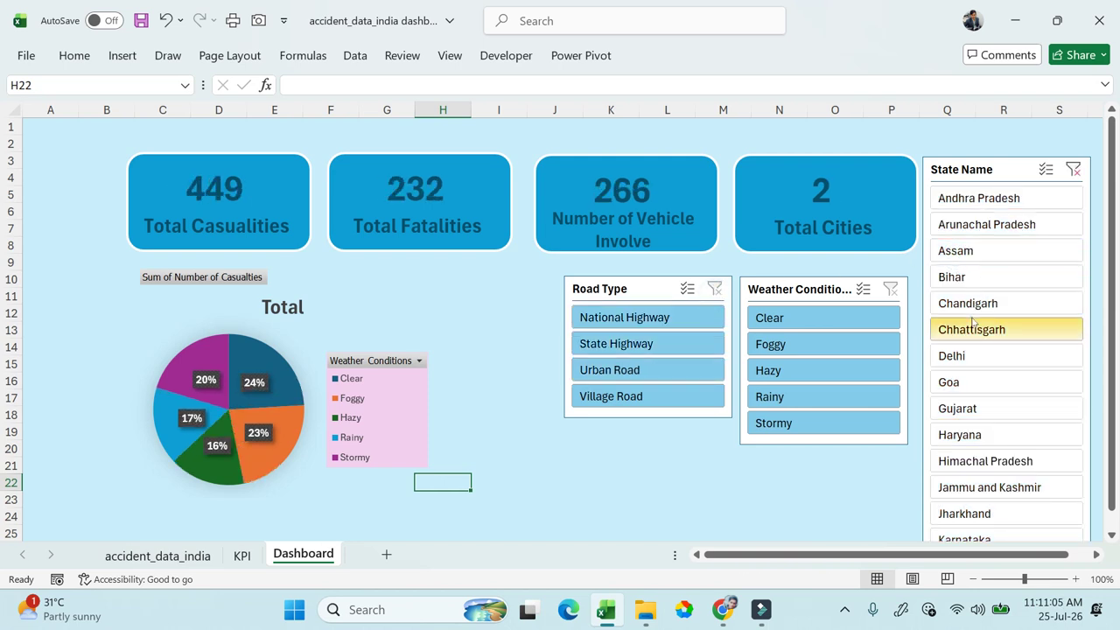
left_click(1073, 169)
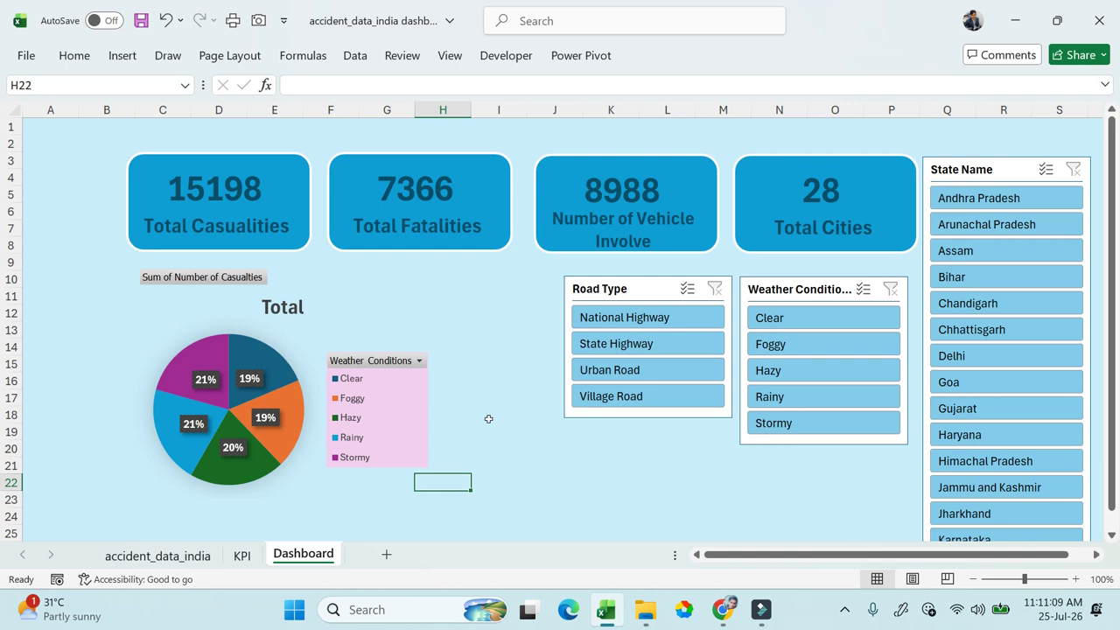
left_click(488, 419)
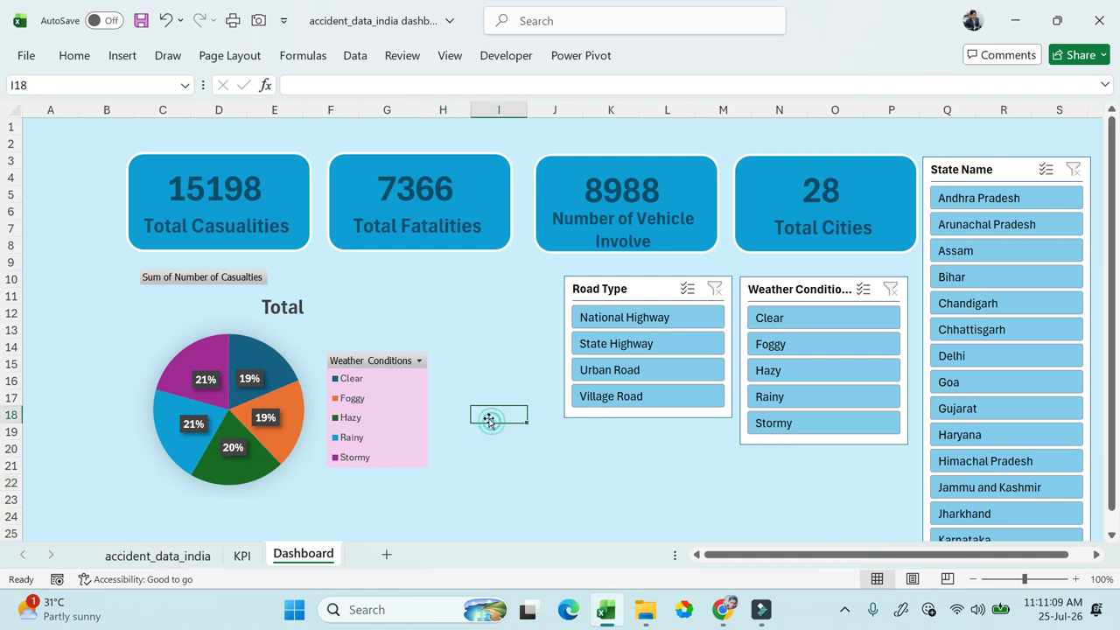
Step: On the KPI sheet, copy the weather casualties pivot table B51:C57 and paste it below at cell B68
left_click(243, 556)
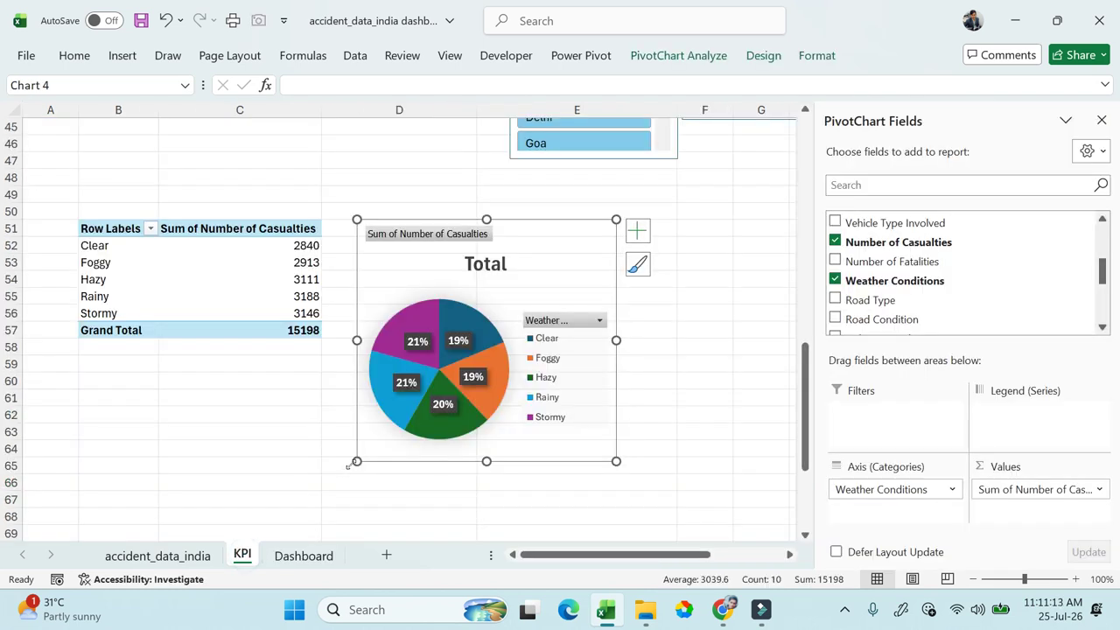
left_click(273, 459)
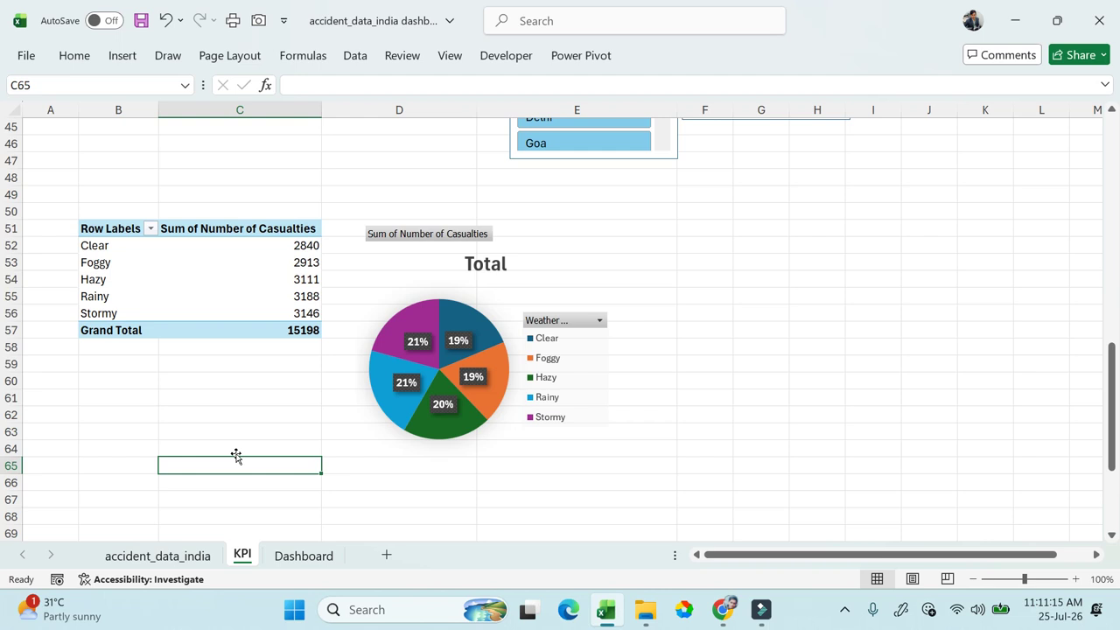
scroll(237, 456, "down", 1)
left_click(116, 424)
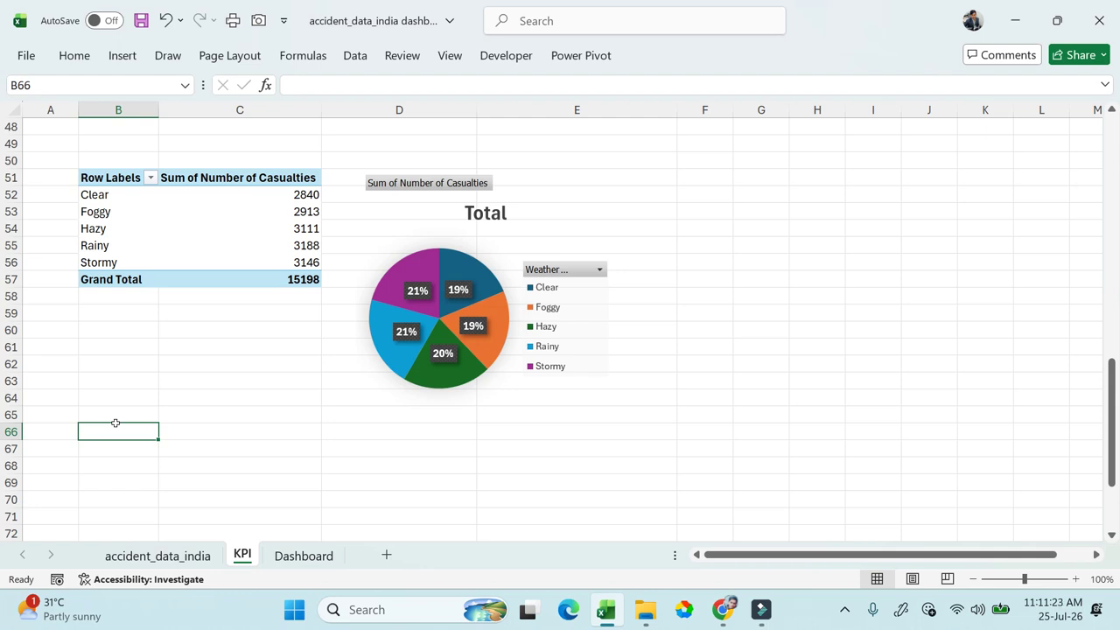
left_click_drag(299, 273, 112, 179)
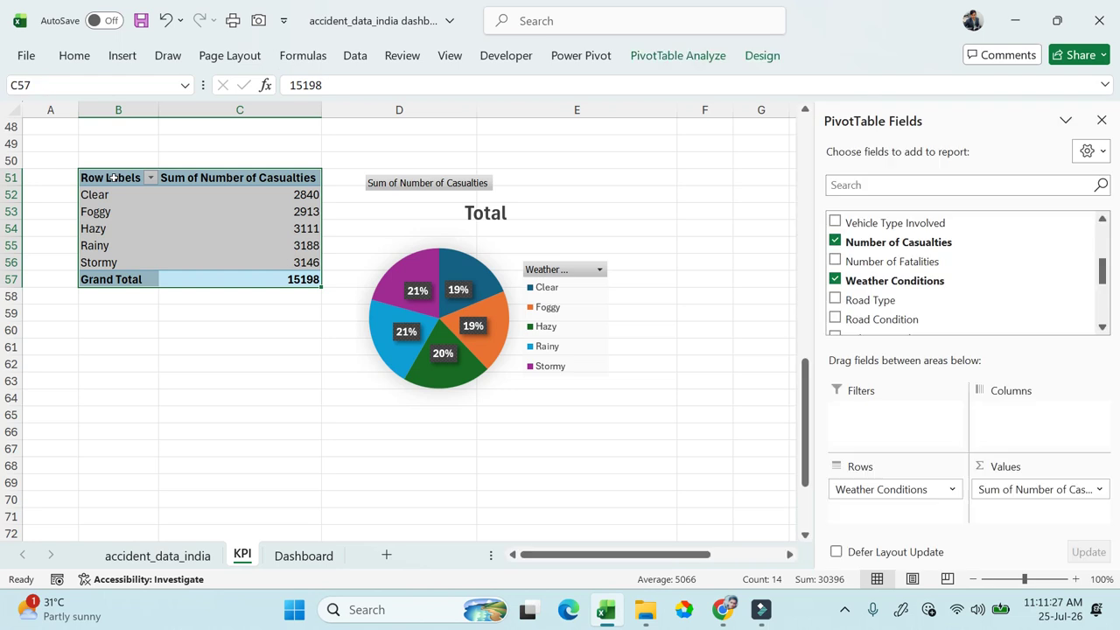
key("ctrl+c")
left_click(97, 452)
left_click(95, 464)
key("ctrl+v")
scroll(173, 432, "down", 2)
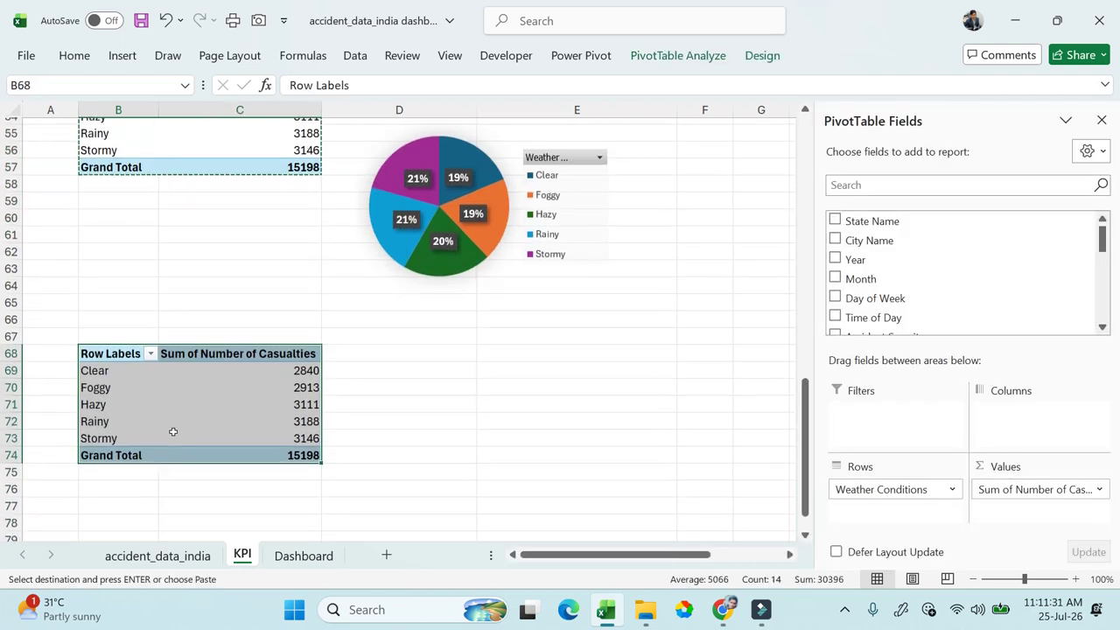
Step: Remove the Number of Casualties and Weather Conditions fields from the copied pivot table at B68
scroll(871, 274, "down", 1)
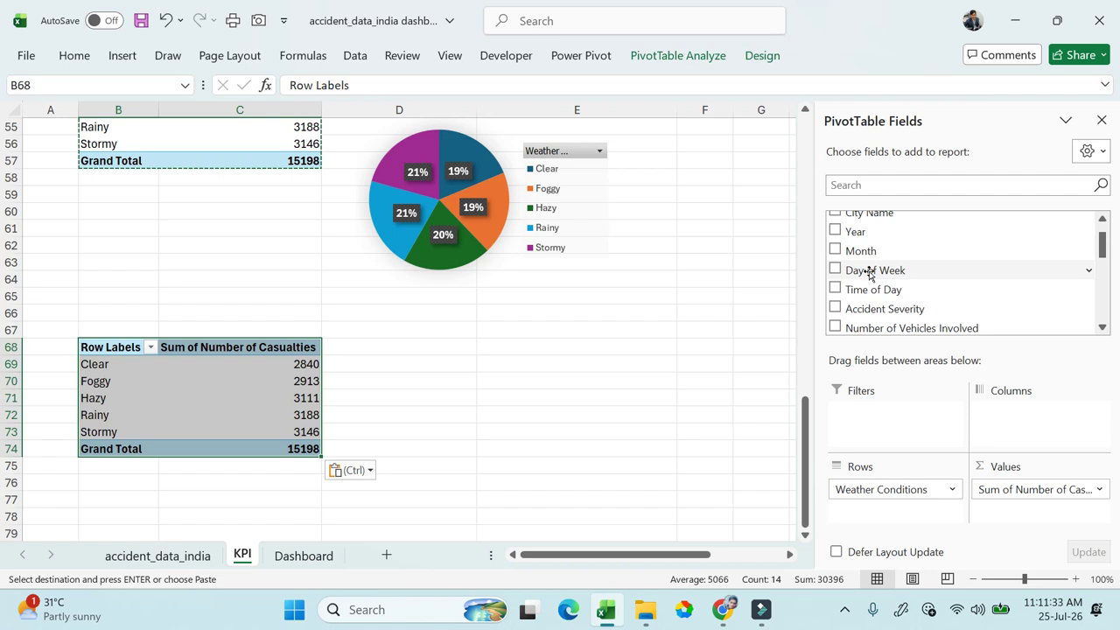
scroll(871, 274, "down", 1)
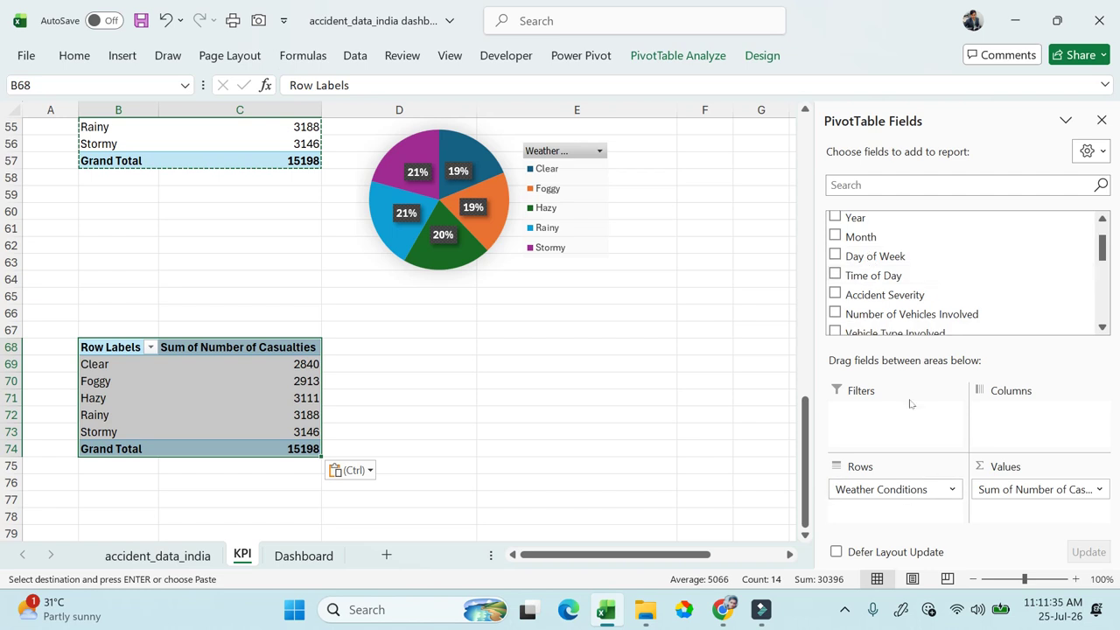
scroll(917, 265, "down", 3)
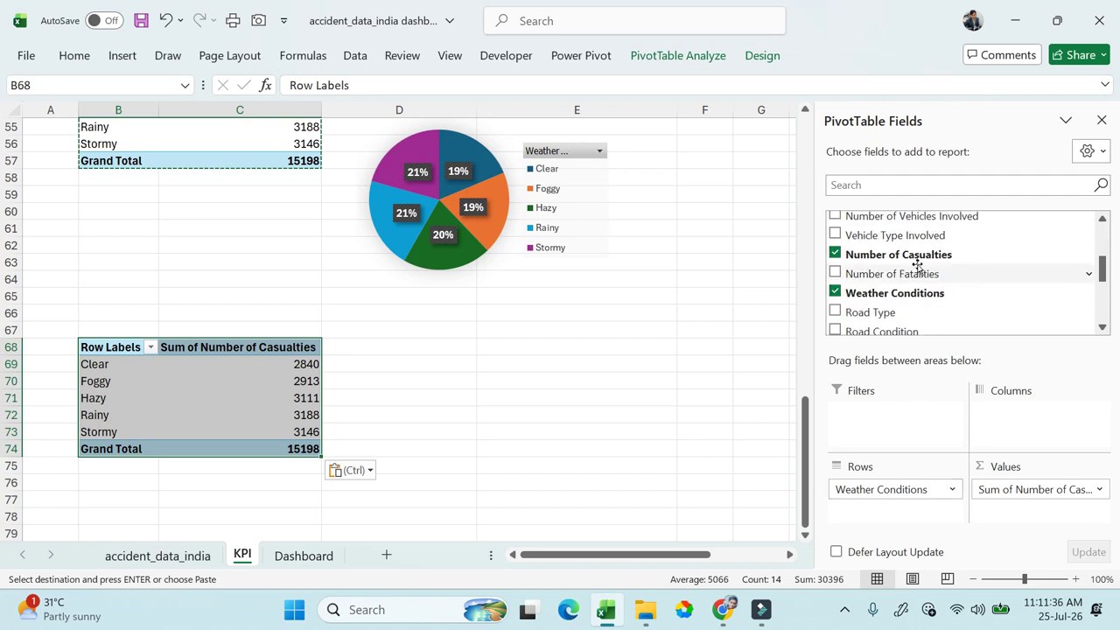
left_click(835, 254)
left_click(835, 292)
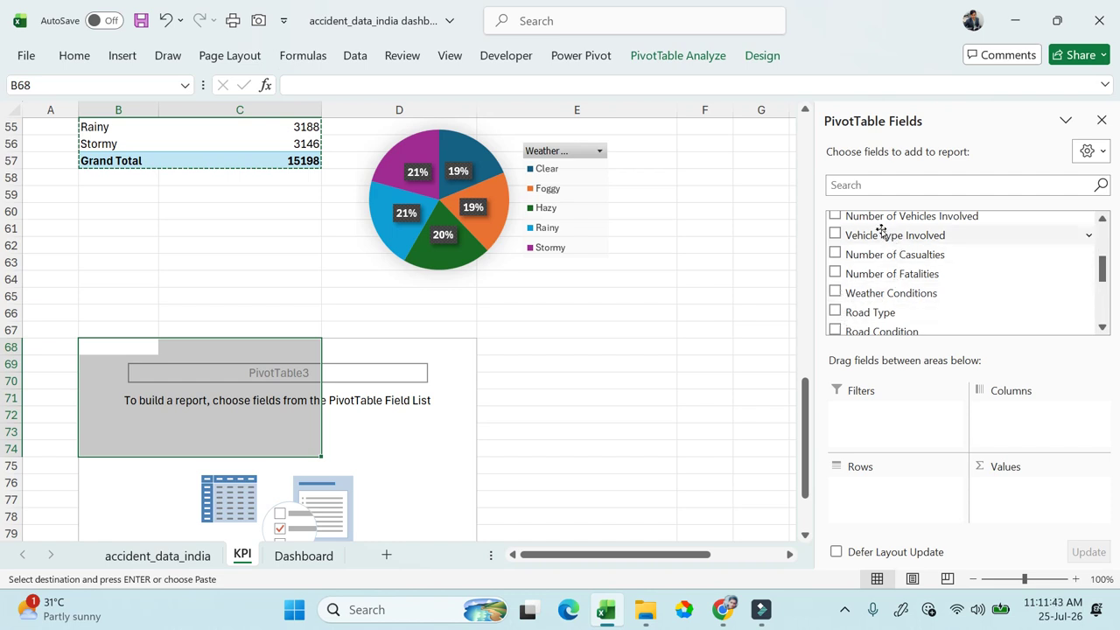
Step: Find the Vehicle Type Involved field by searching for "Typ" and add it to the new pivot table's rows
scroll(872, 228, "up", 1)
scroll(873, 227, "up", 3)
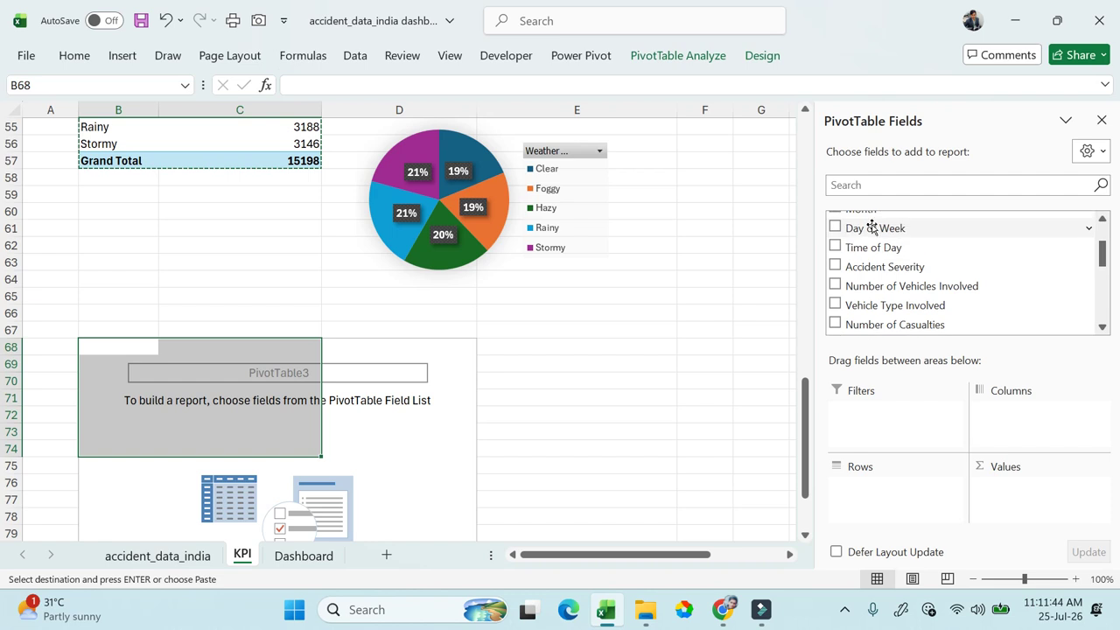
scroll(873, 227, "down", 3)
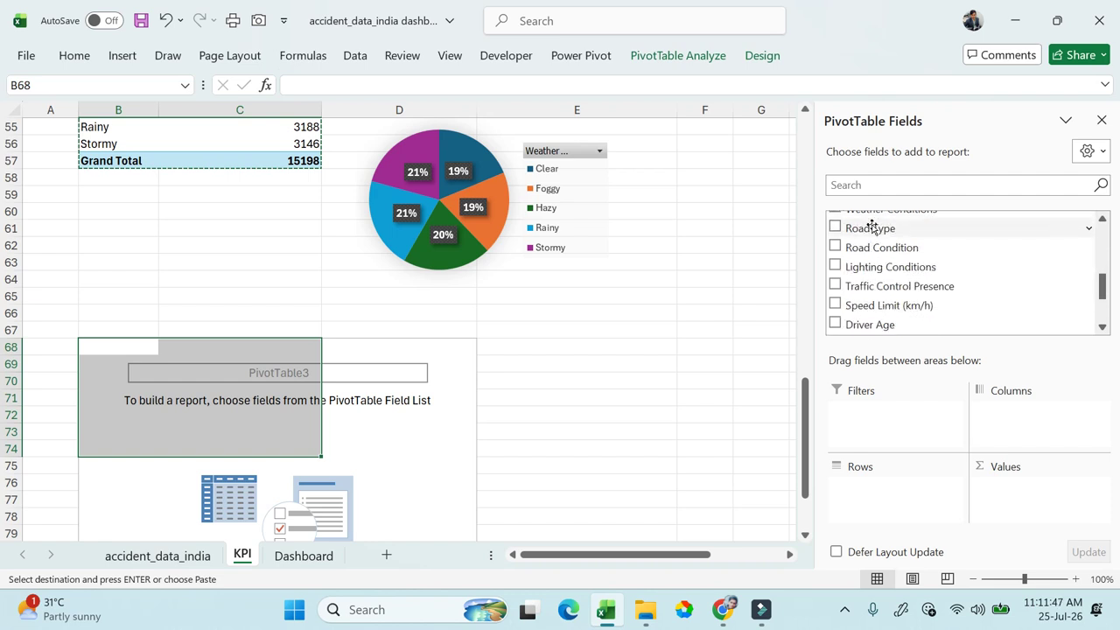
scroll(871, 224, "down", 1)
scroll(876, 262, "down", 1)
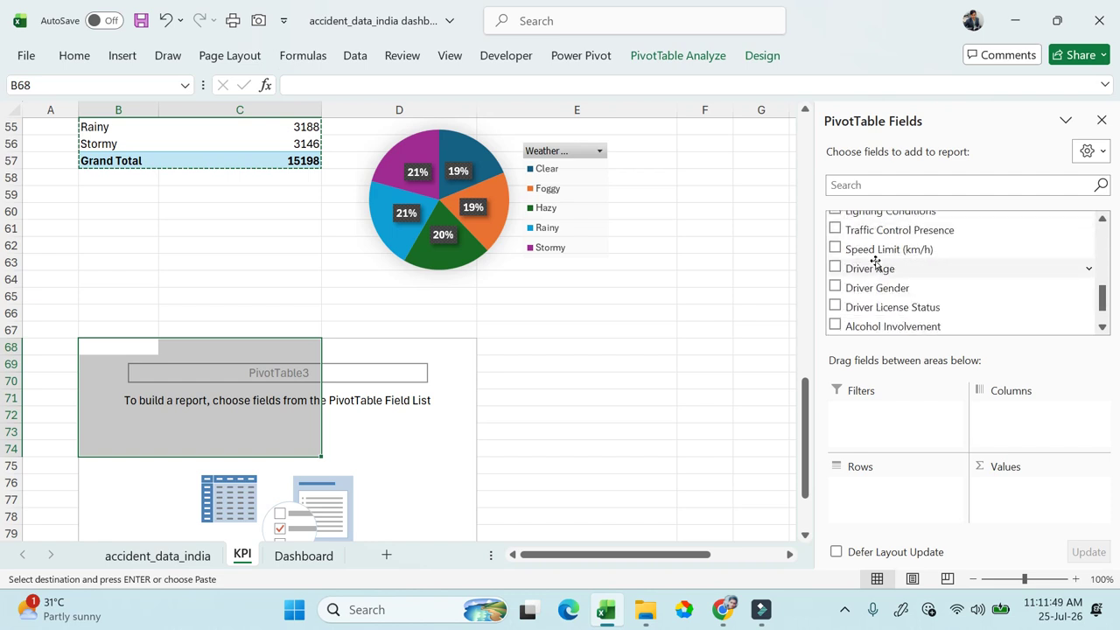
scroll(875, 262, "down", 1)
scroll(875, 258, "up", 7)
left_click(856, 185)
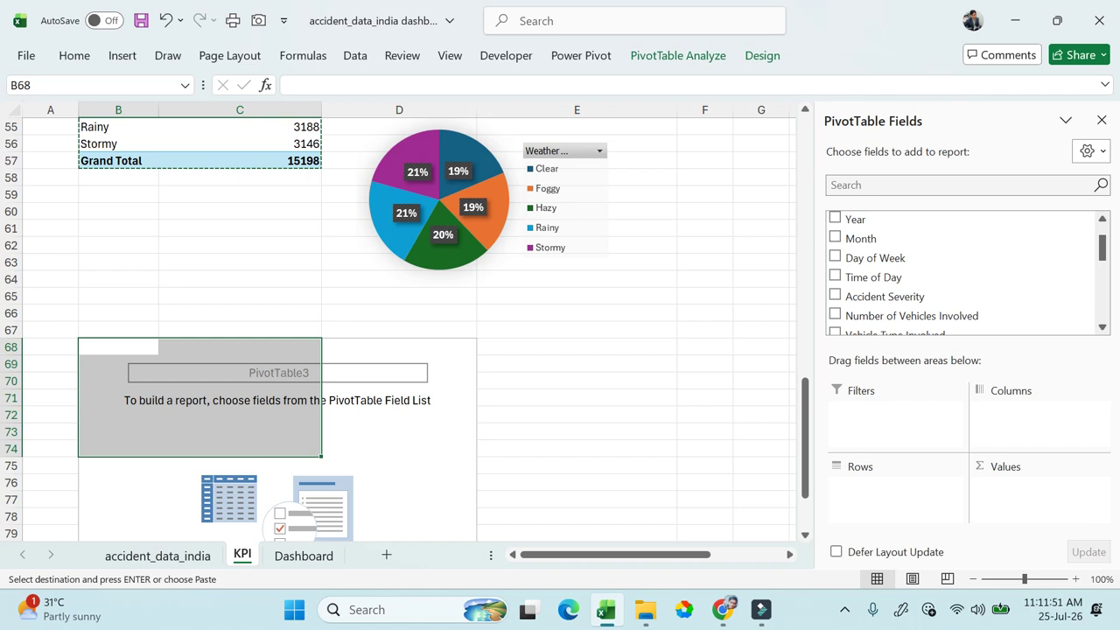
type("Typ")
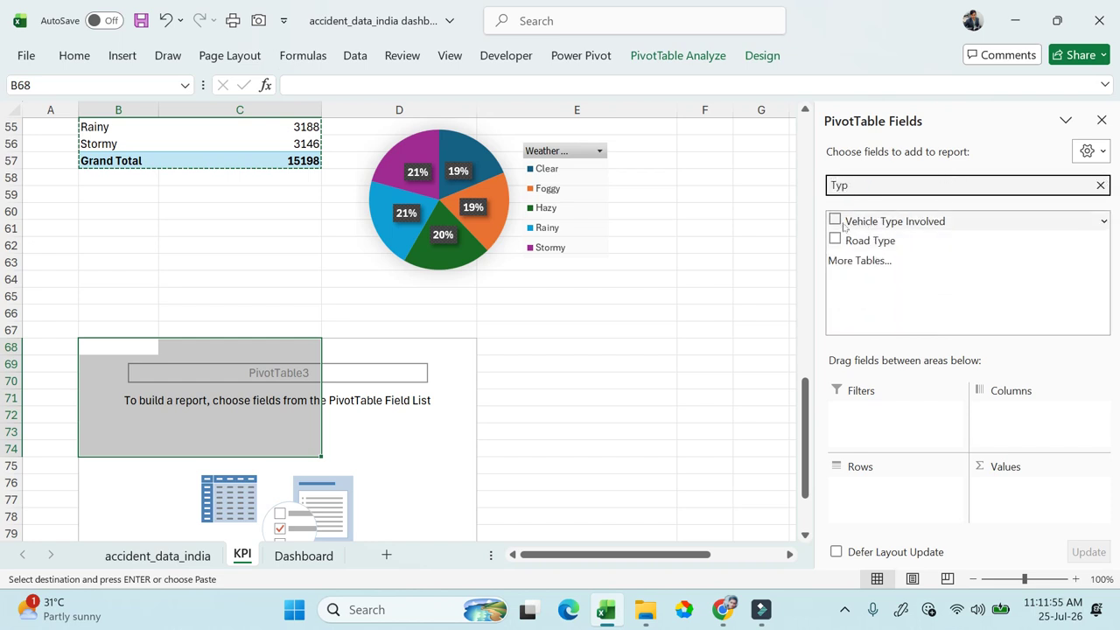
left_click(838, 222)
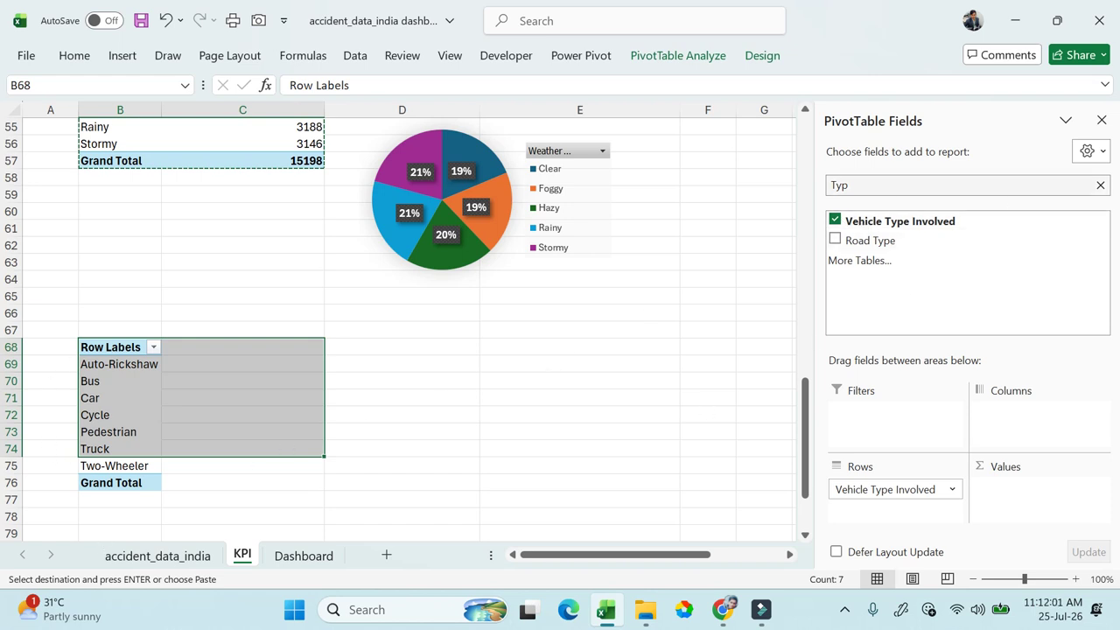
Step: Search the fields for "Cas" and add Number of Casualties as the summed value of the vehicle type pivot table
left_click(1100, 187)
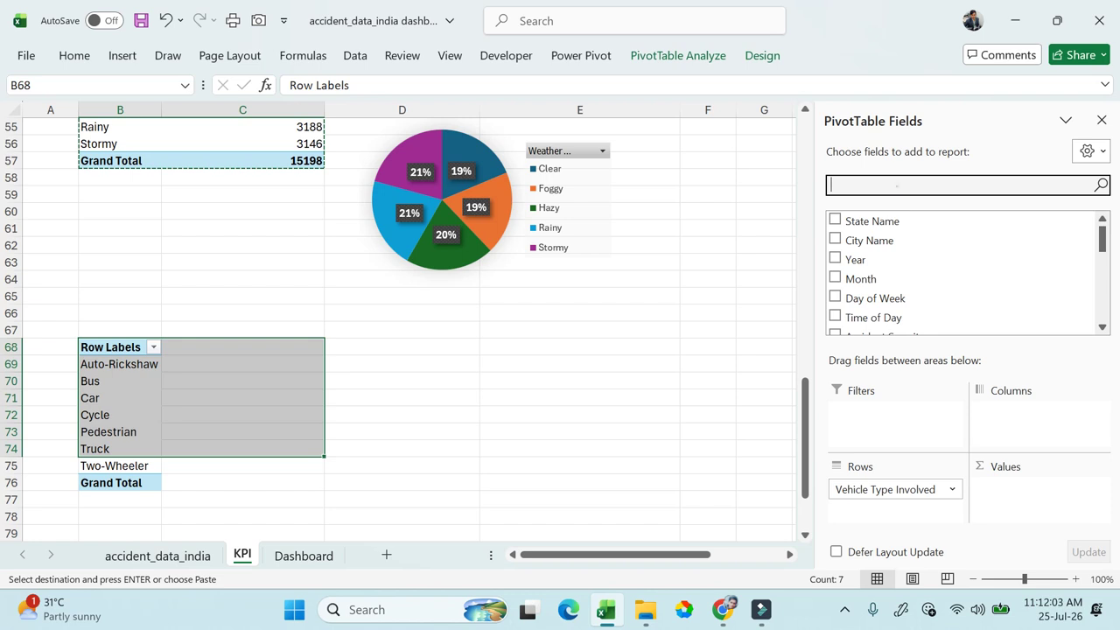
type("Cas")
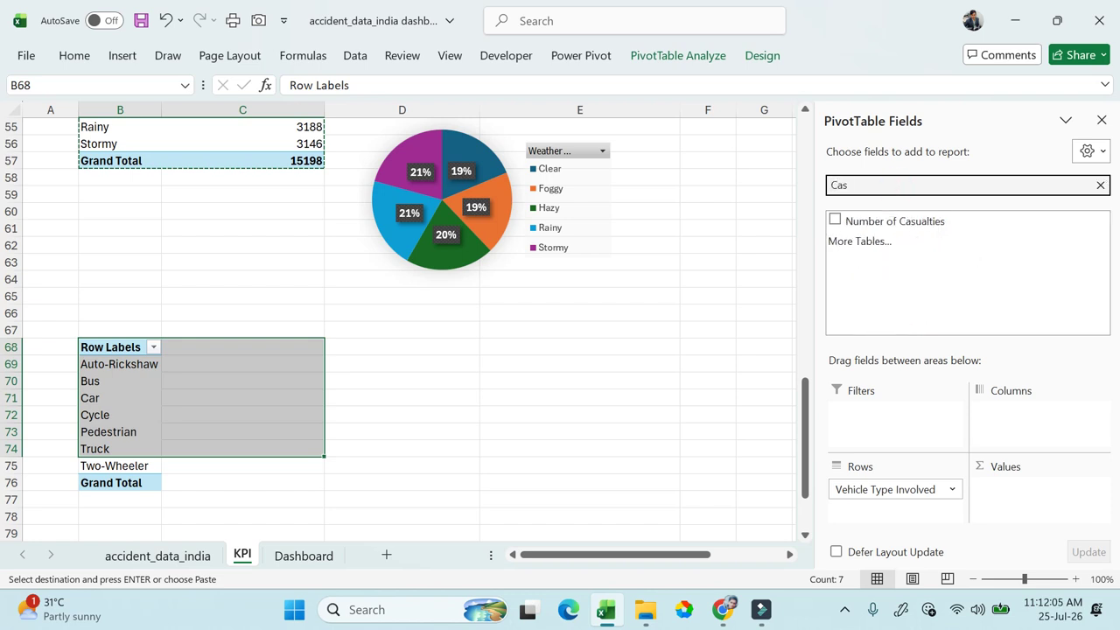
left_click(835, 221)
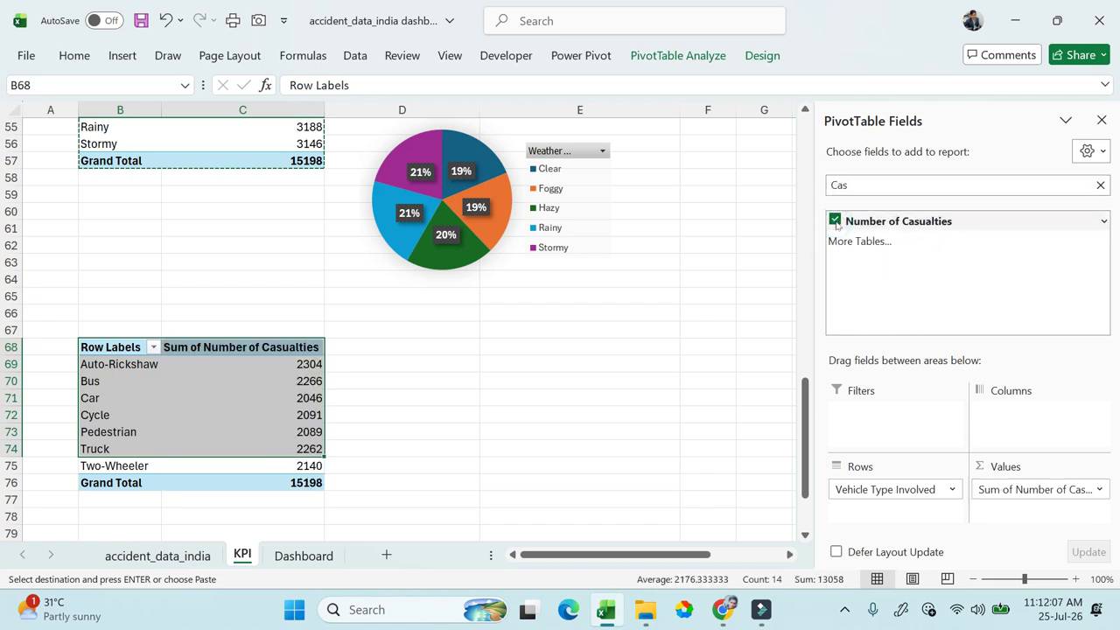
left_click(560, 378)
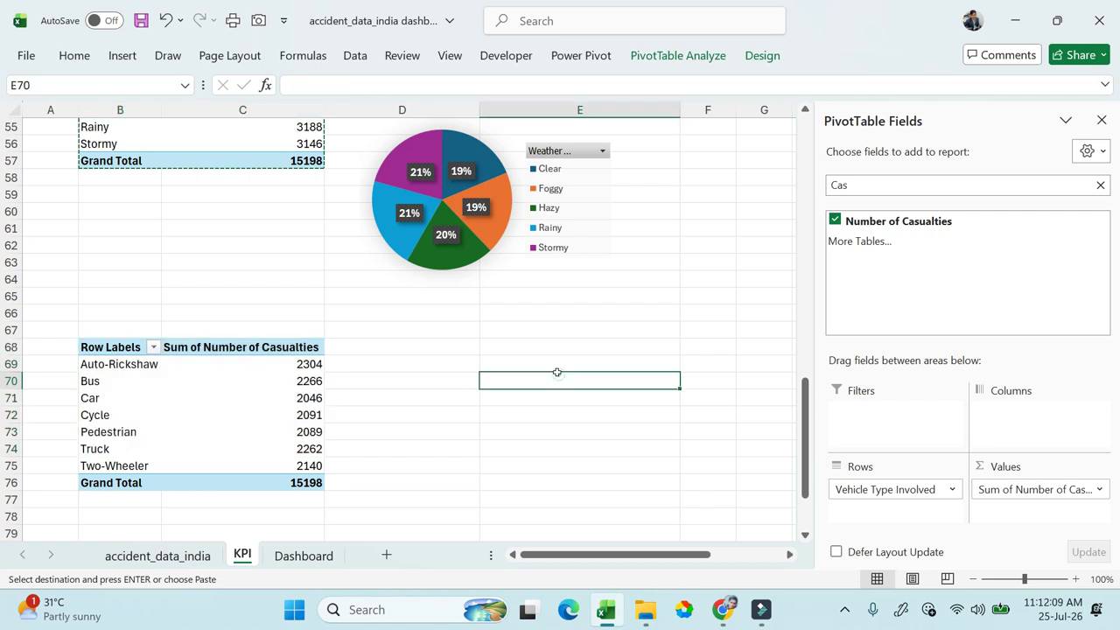
Step: Insert a 2-D clustered column pivot chart from the vehicle type casualties in B69:C75 on the KPI sheet
left_click(87, 362)
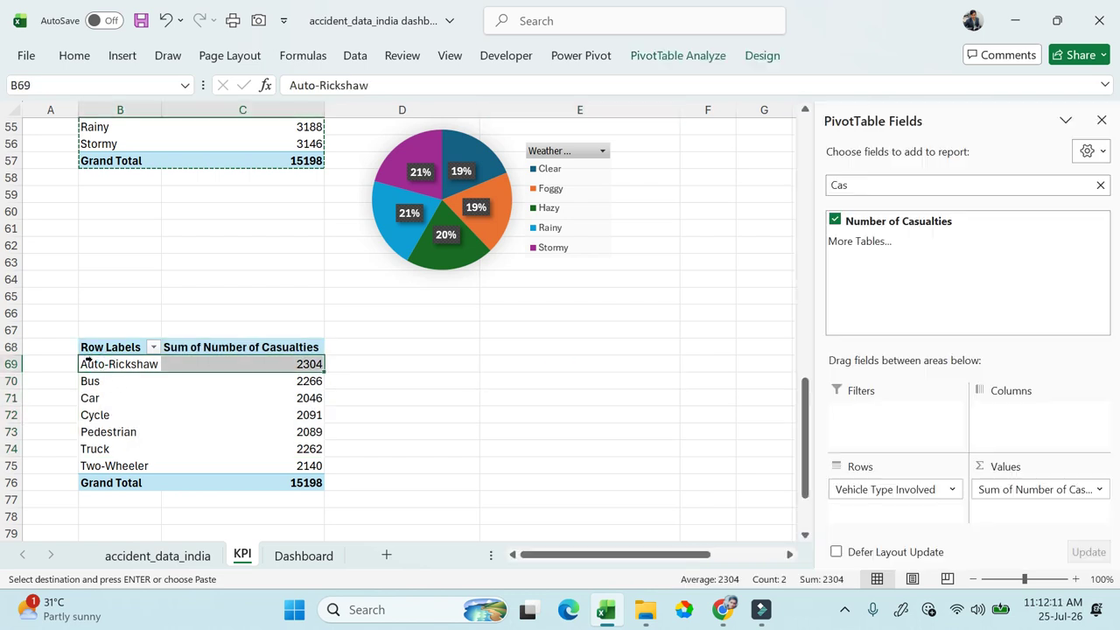
left_click_drag(114, 366, 294, 457)
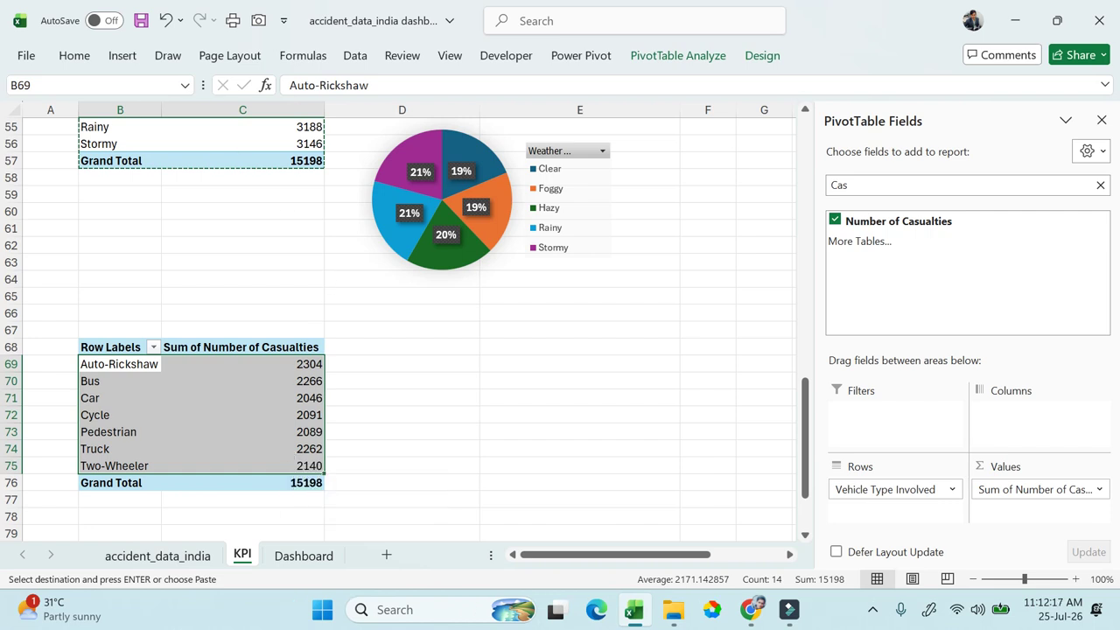
left_click(123, 59)
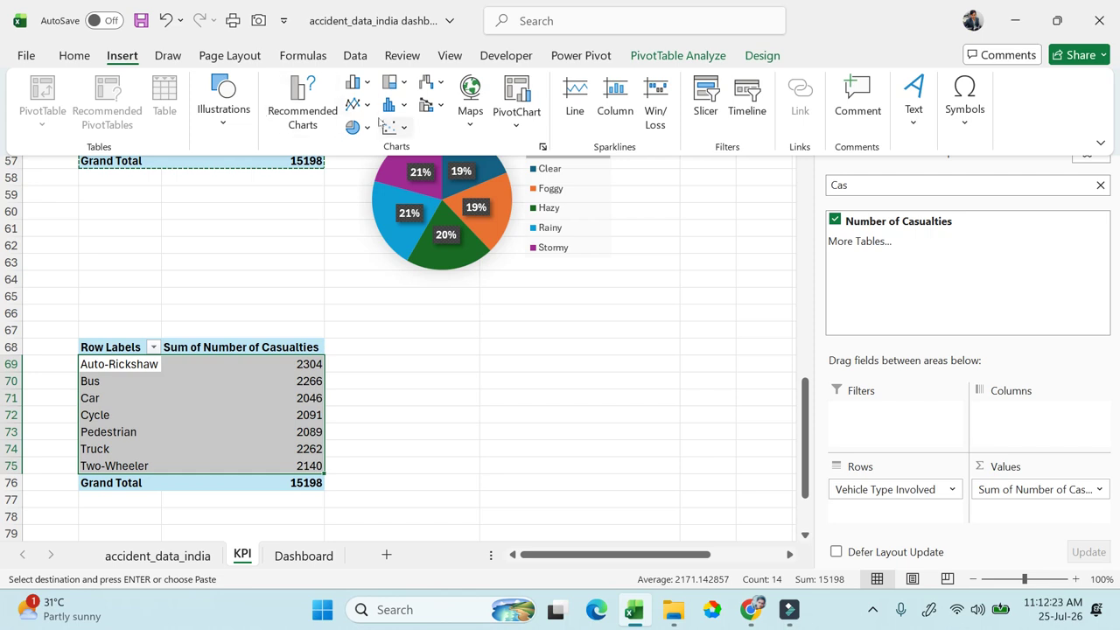
left_click(229, 129)
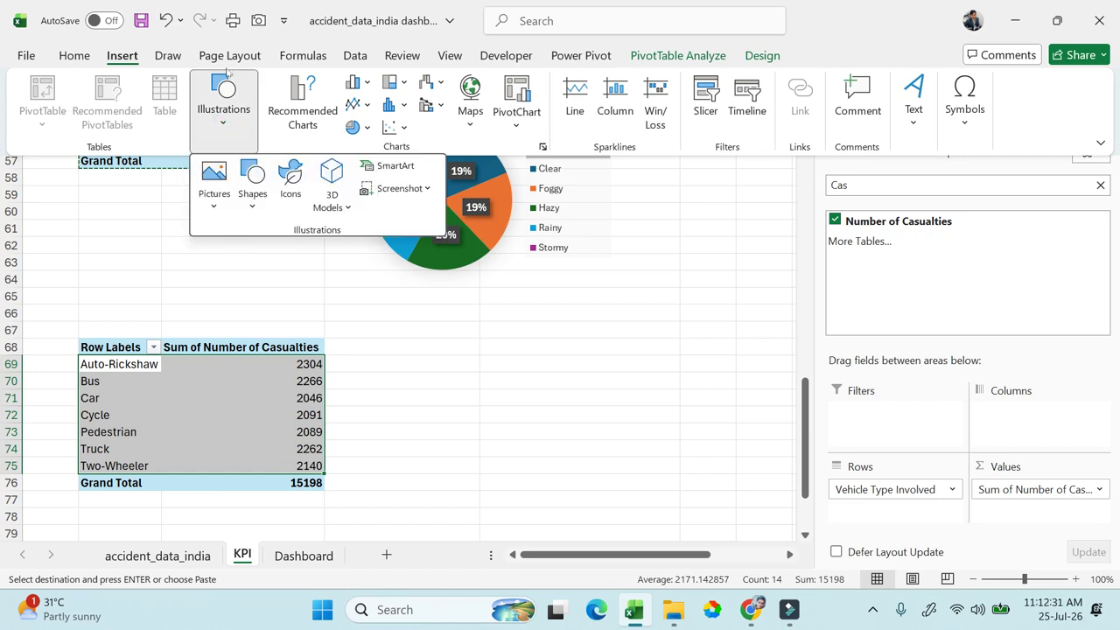
left_click(164, 58)
left_click(168, 58)
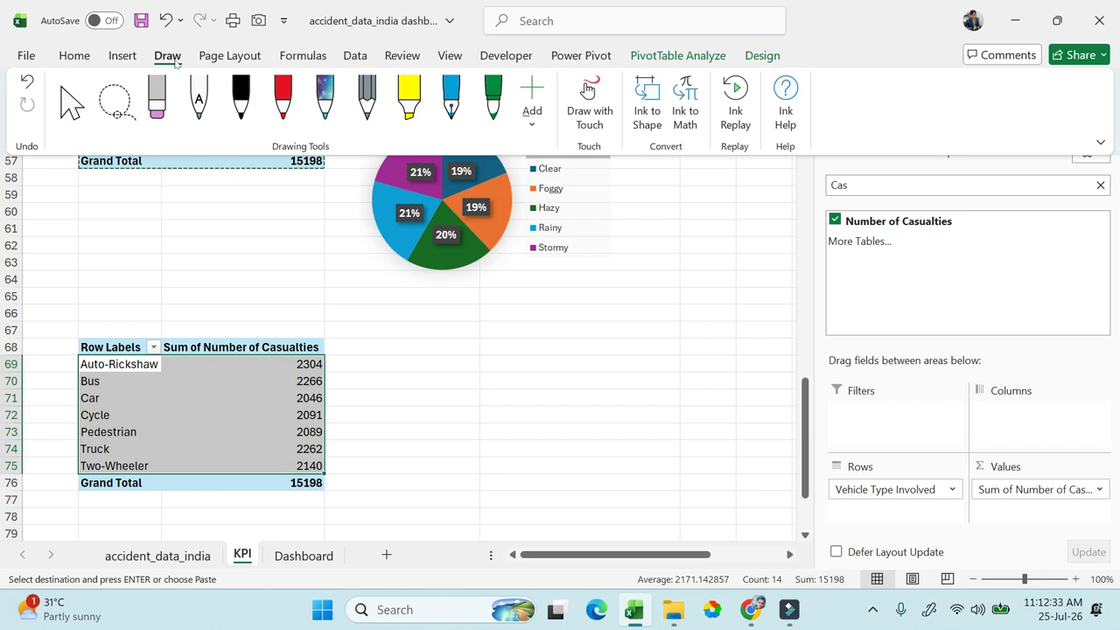
left_click(122, 57)
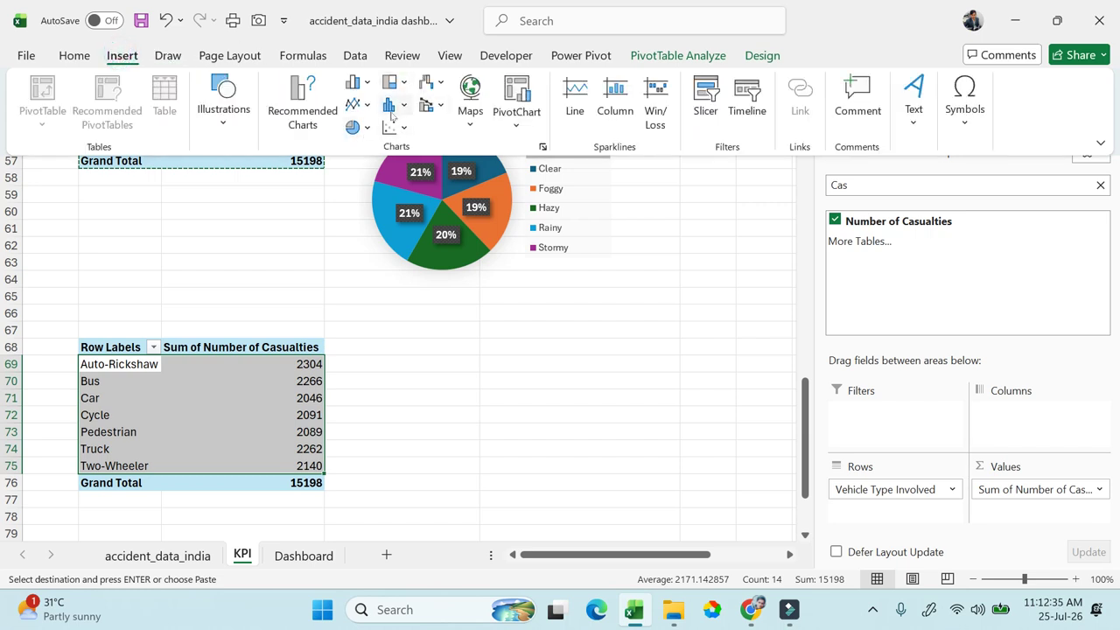
left_click(394, 110)
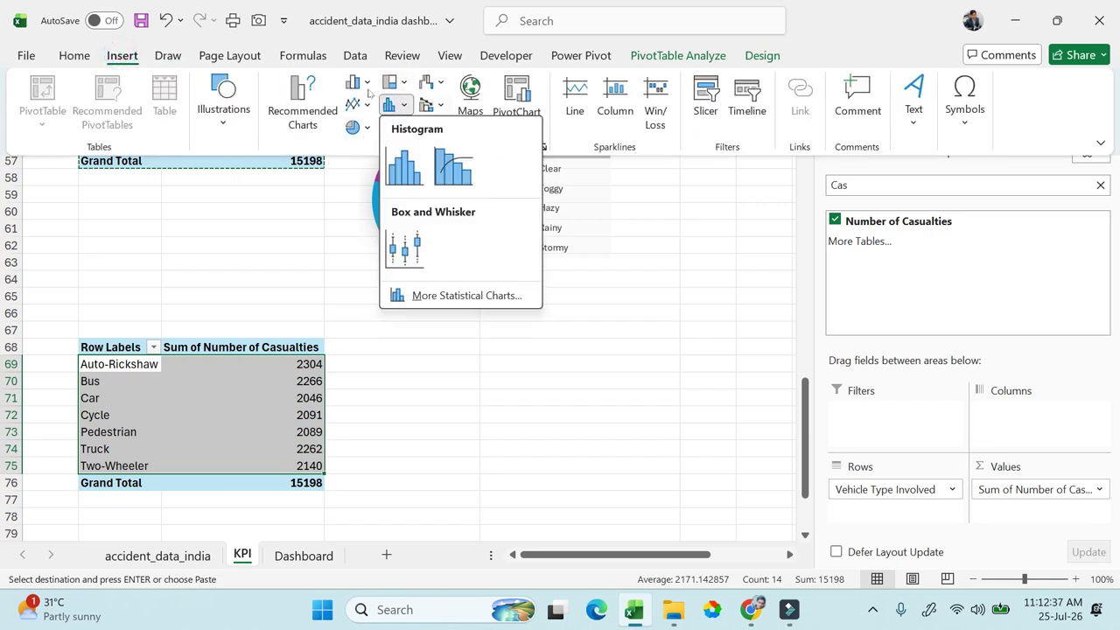
left_click(367, 86)
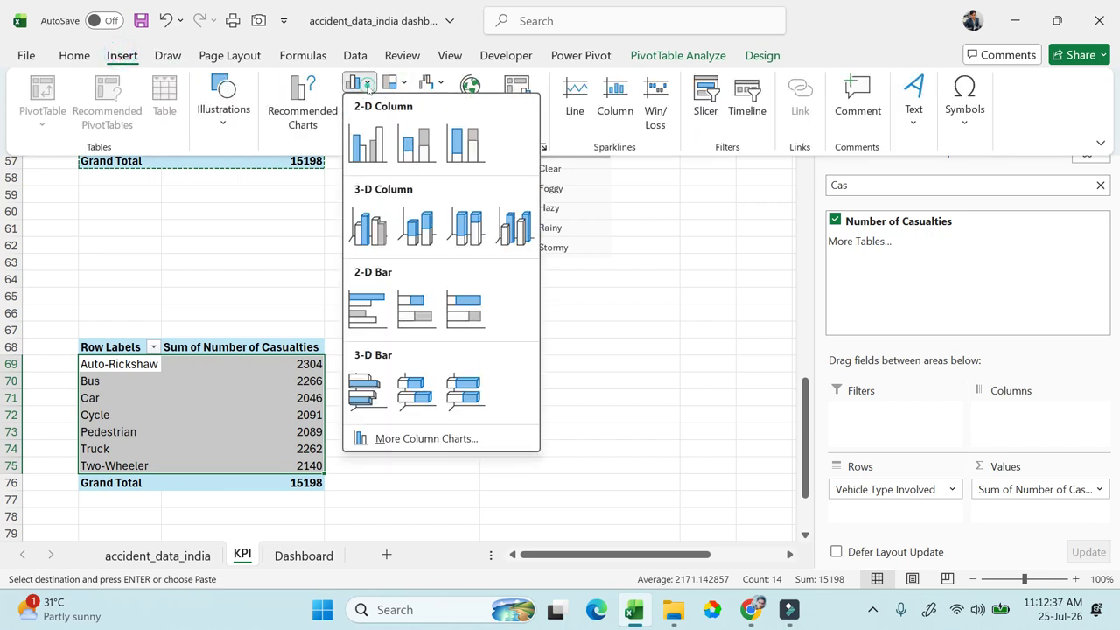
left_click(367, 143)
left_click_drag(364, 225, 464, 254)
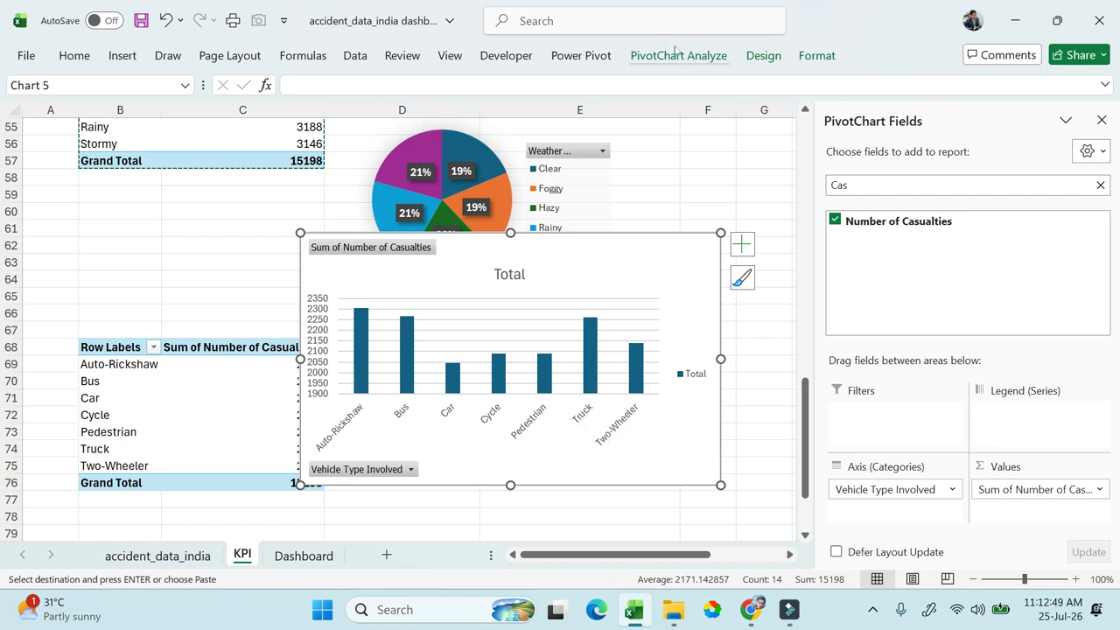
Step: Try the Clustered Bar chart type on the vehicle type chart and undo the change
left_click(767, 56)
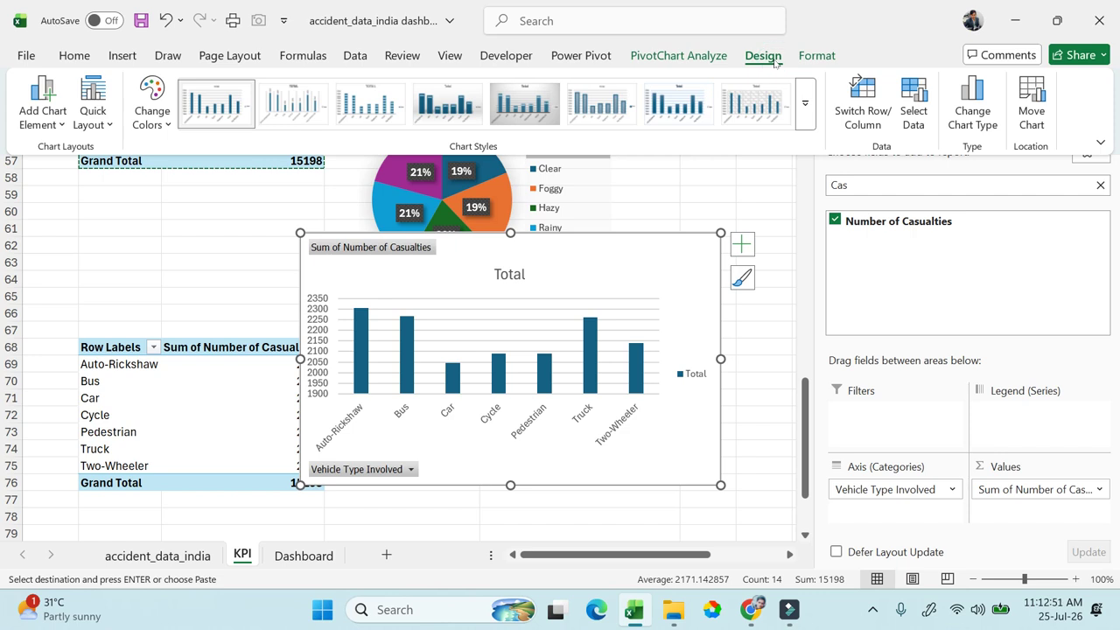
left_click(976, 114)
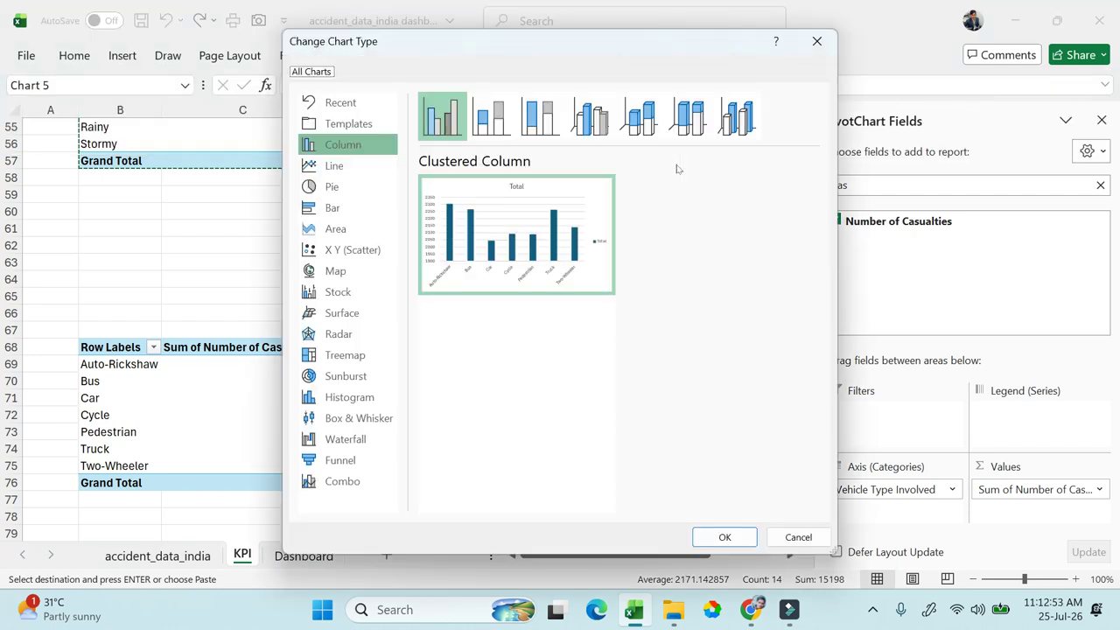
left_click(341, 208)
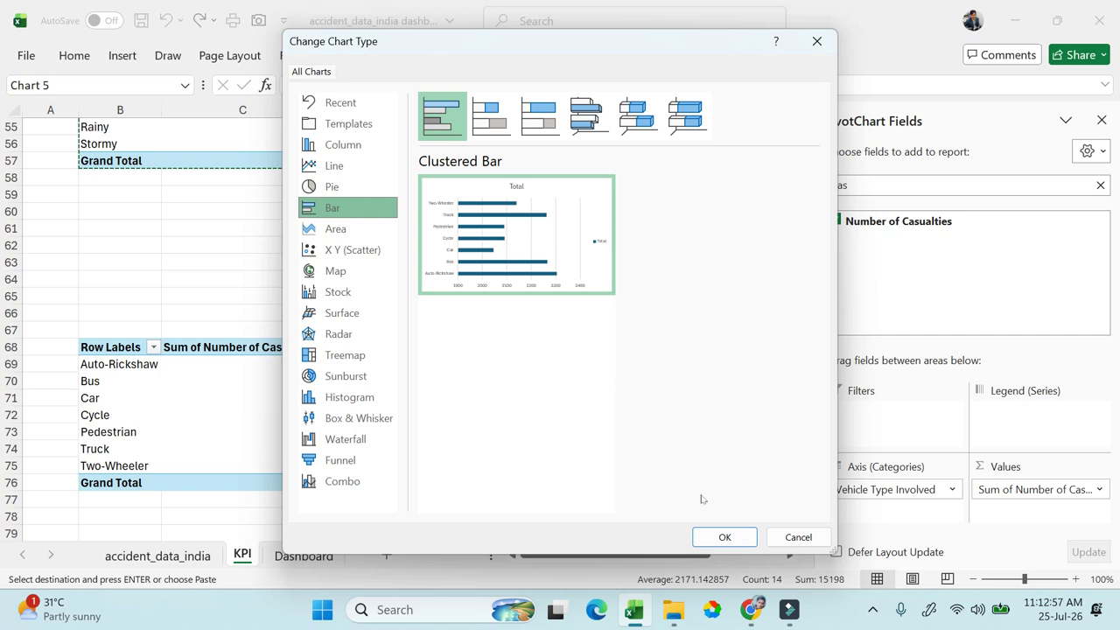
left_click(720, 536)
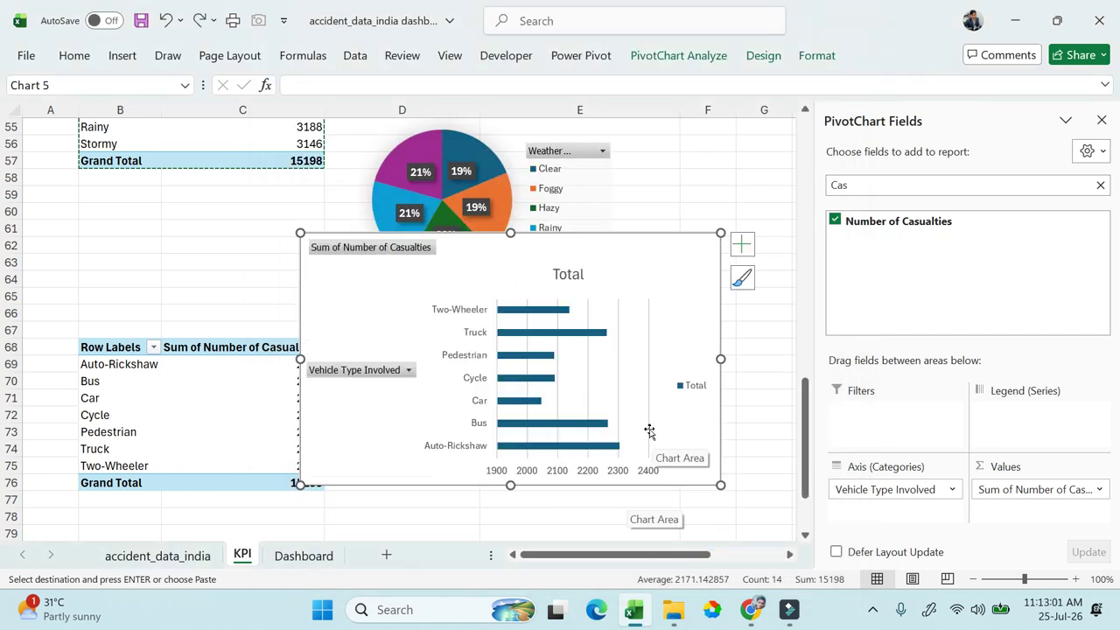
key("ctrl+z")
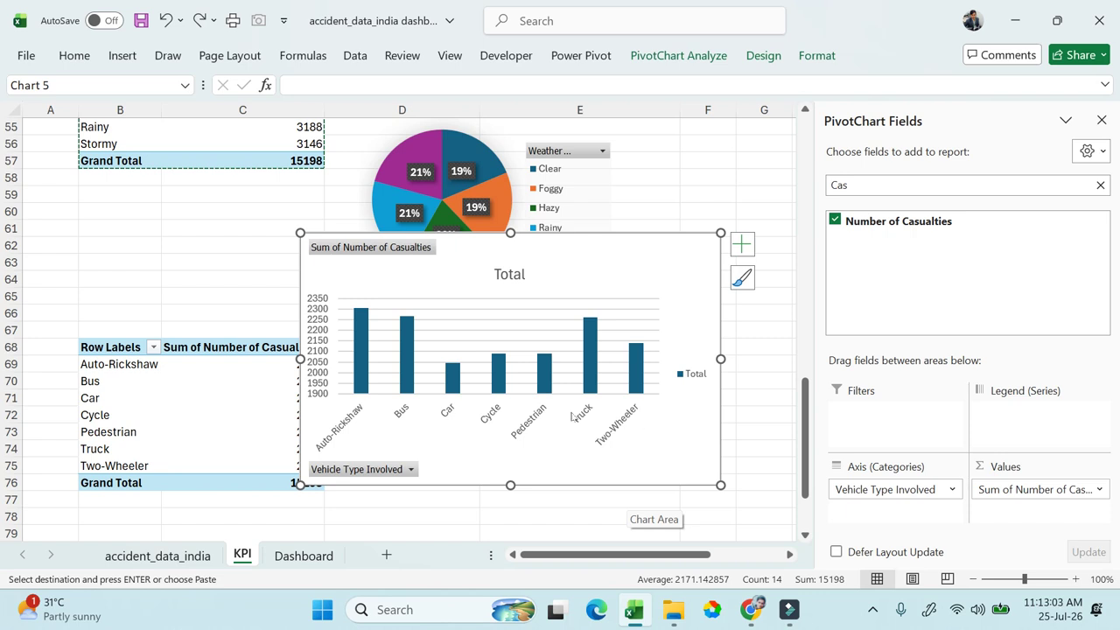
Step: Recolour the vehicle type columns with the light blue monochromatic palette and shrink the chart to about 2.68" high by 4.67" wide
left_click(640, 376)
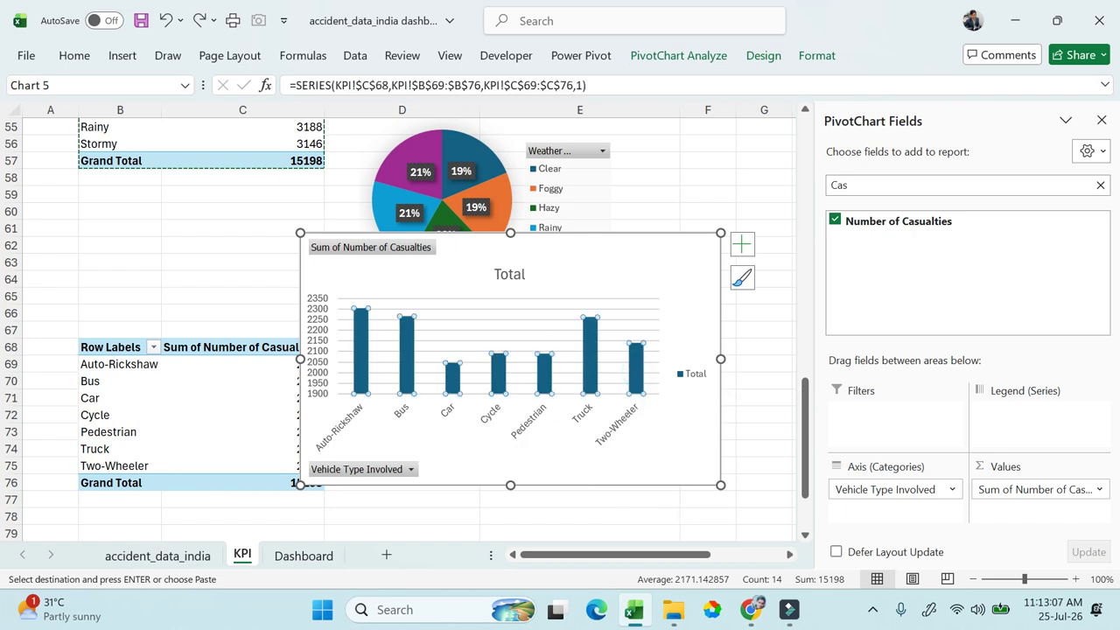
left_click(678, 55)
left_click(773, 56)
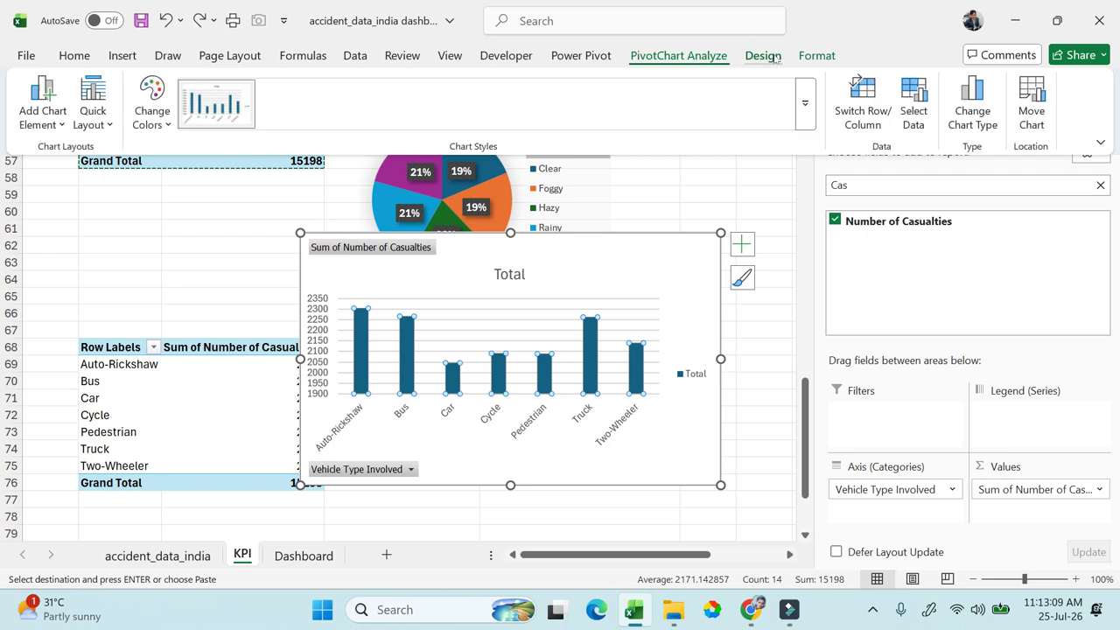
left_click(152, 114)
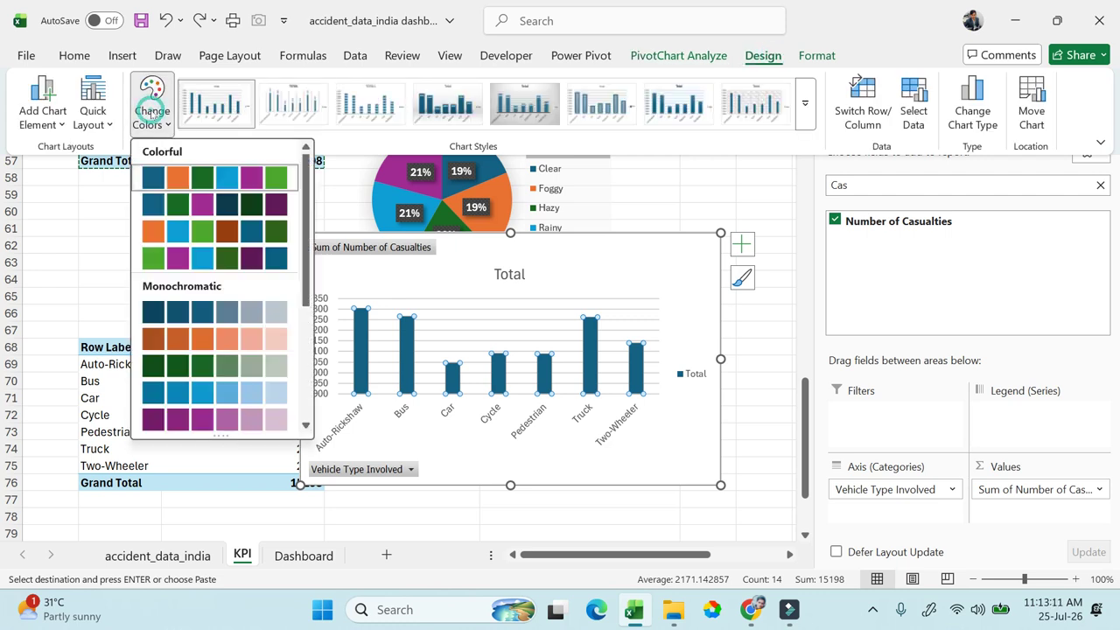
left_click(187, 395)
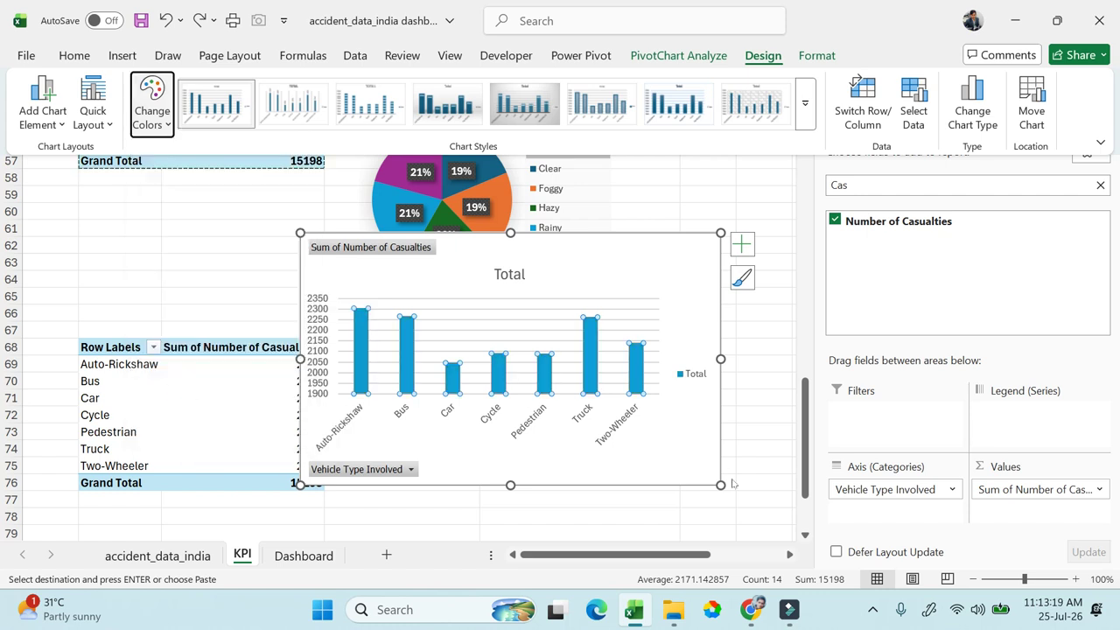
left_click_drag(723, 487, 687, 453)
left_click(672, 437)
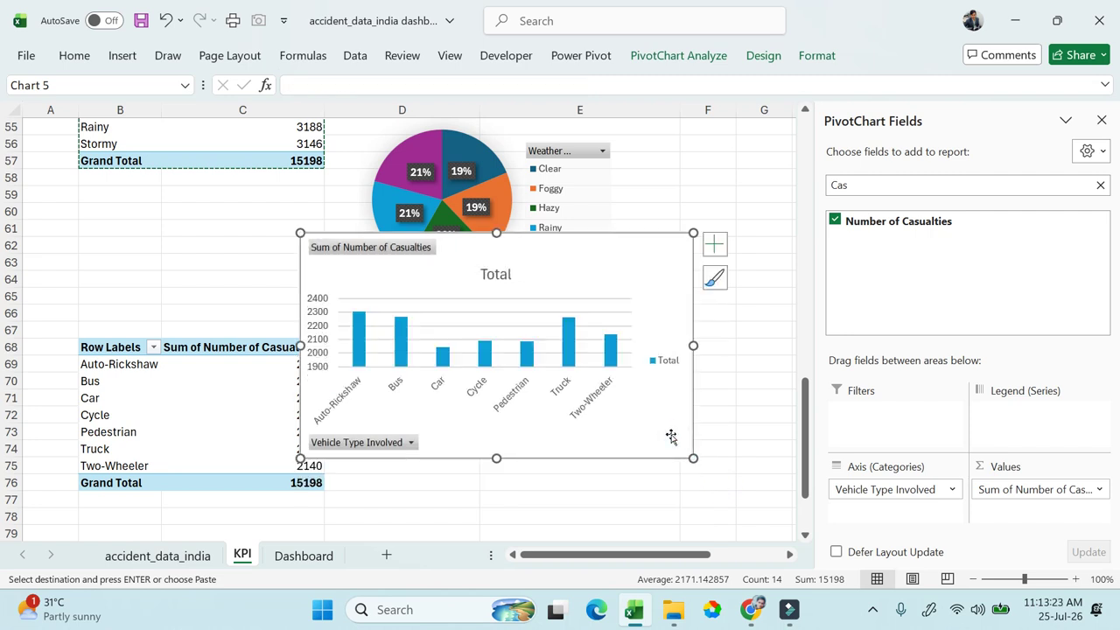
Step: Set the vehicle type chart area to No Fill and No Outline
key("ctrl")
left_click(672, 436)
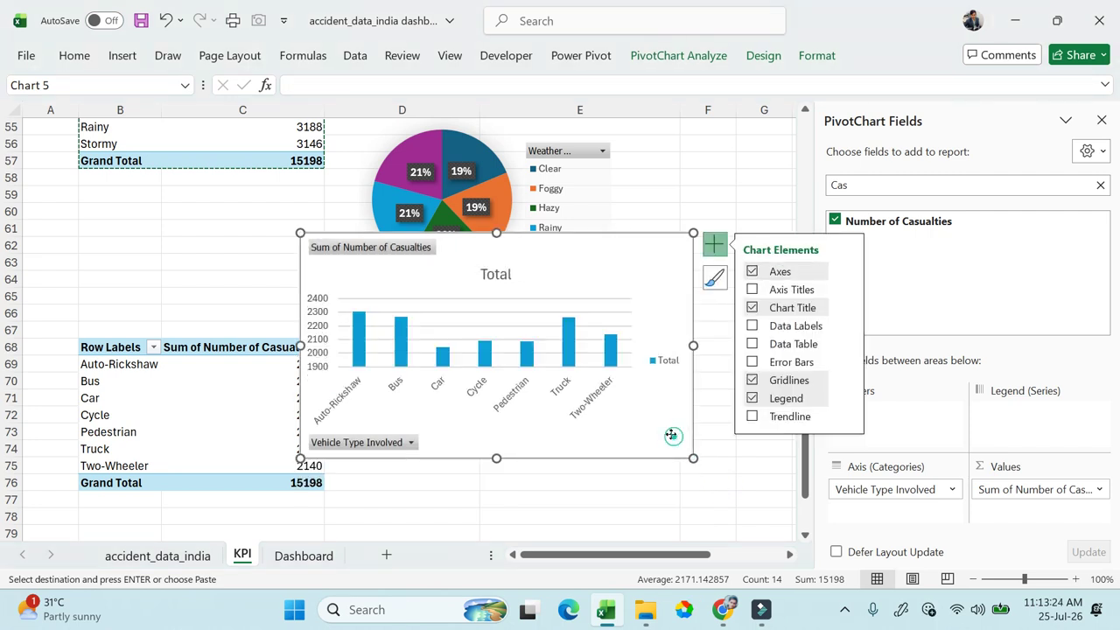
left_click(806, 54)
left_click(523, 84)
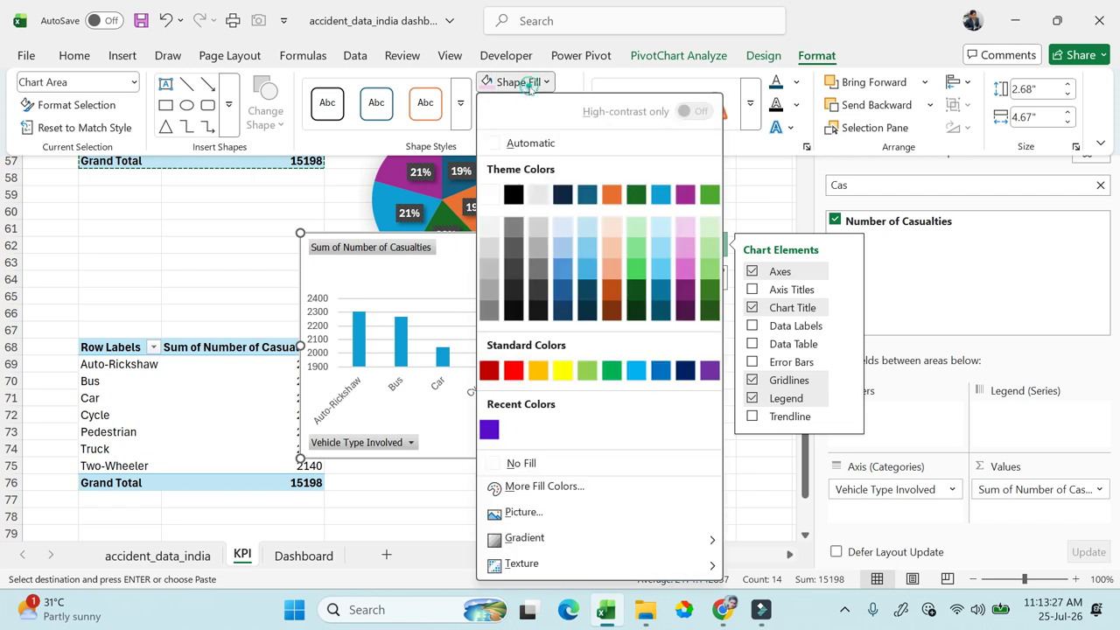
left_click(522, 462)
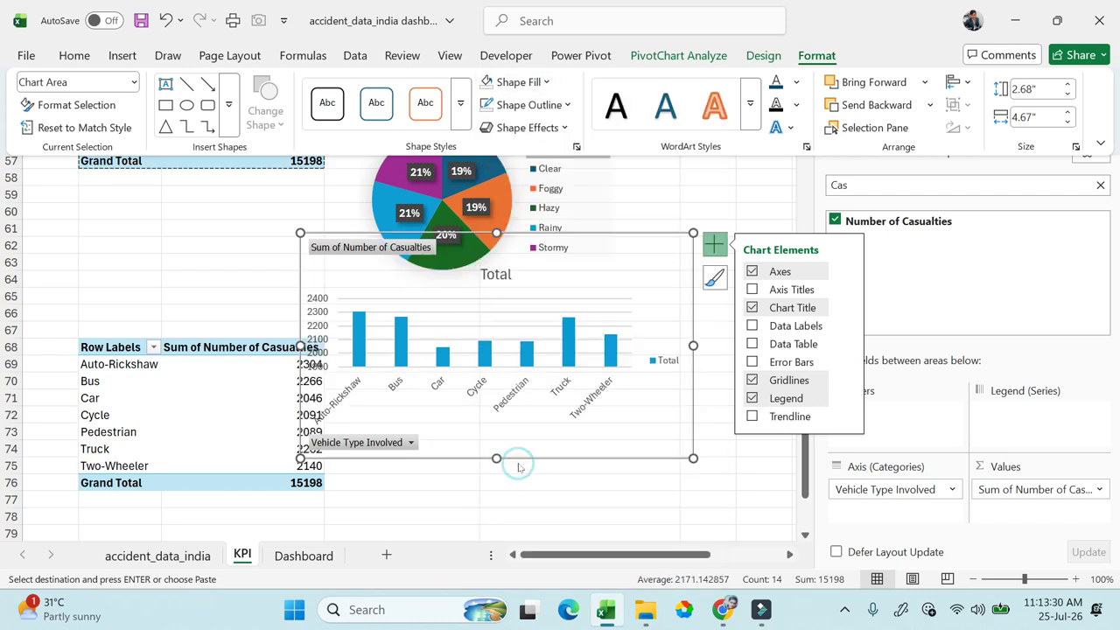
left_click(536, 103)
scroll(534, 409, "down", 1)
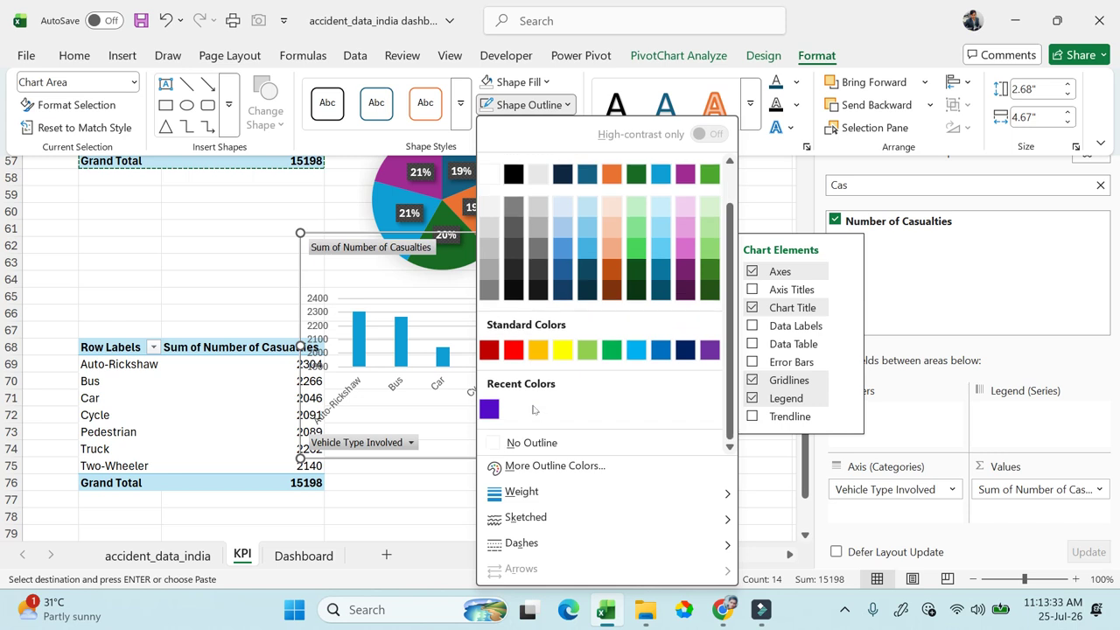
left_click(519, 443)
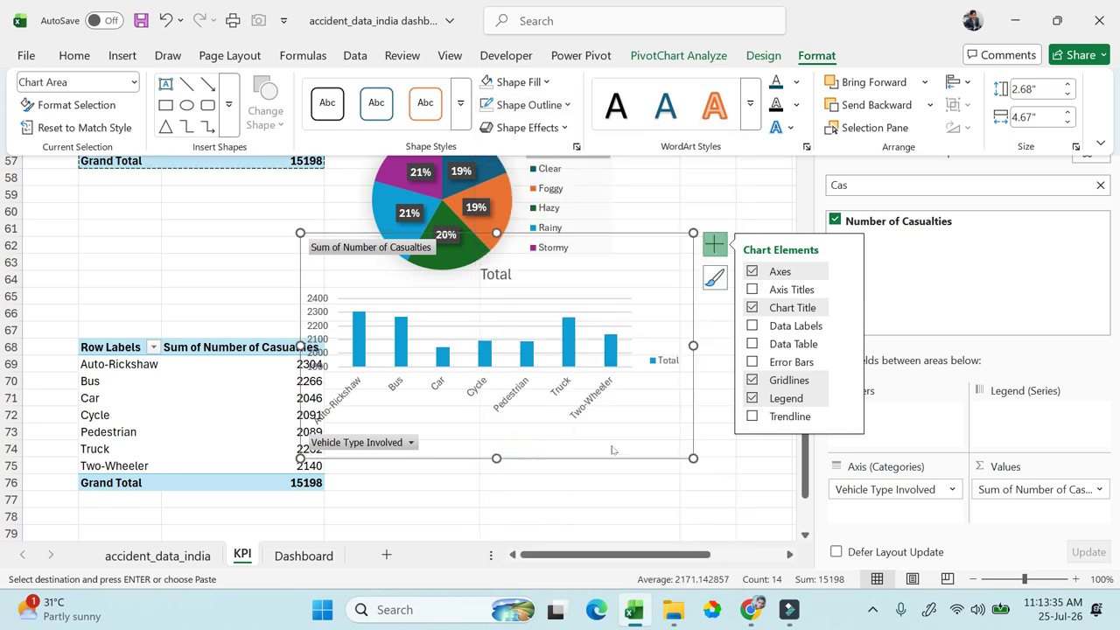
Step: Move the vehicle type chart beside its pivot table, below the pie chart, and remove its gridlines, legend and chart title
left_click_drag(691, 439, 766, 495)
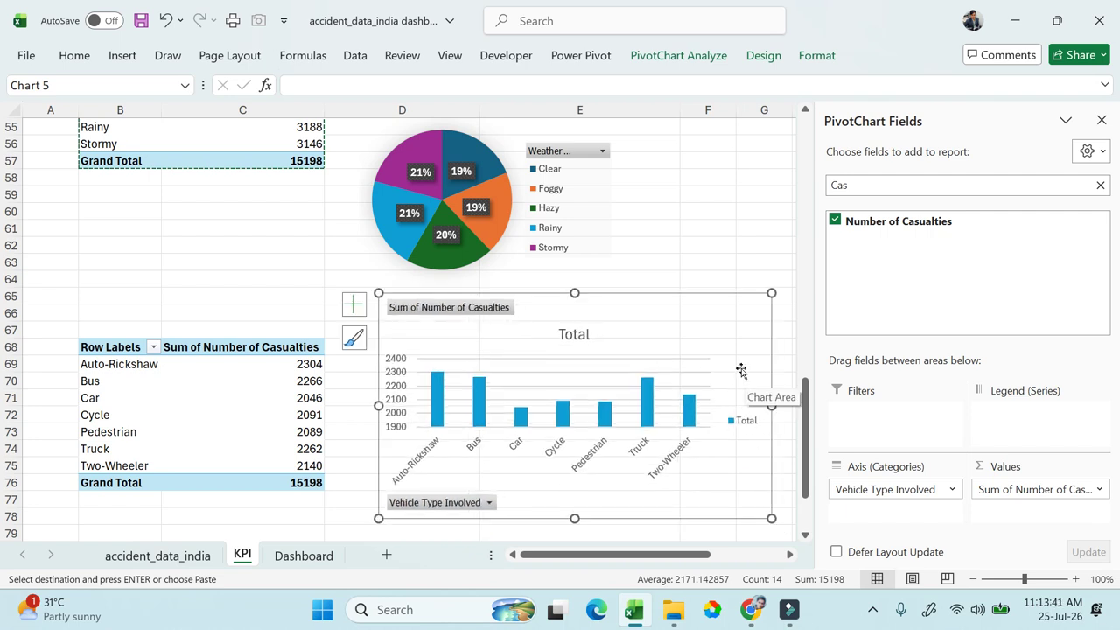
left_click(355, 307)
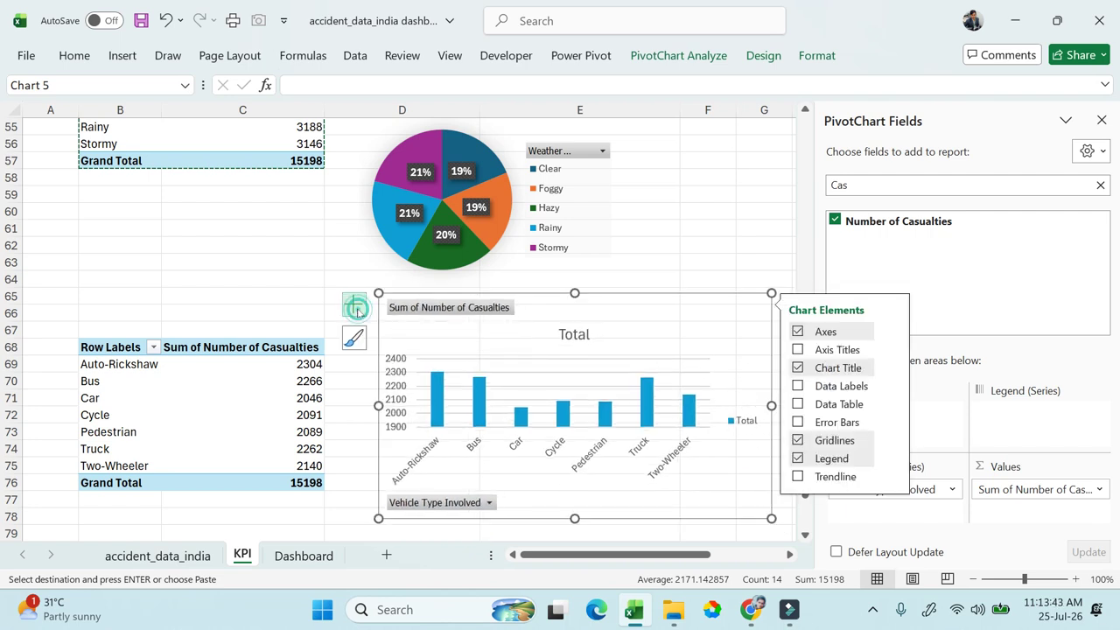
left_click(798, 441)
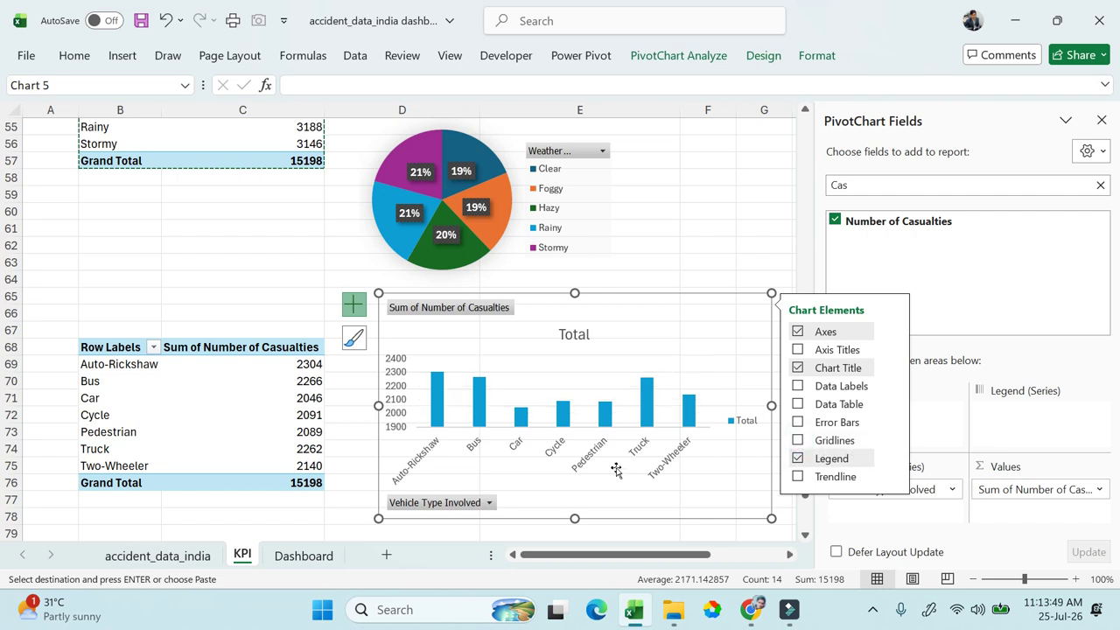
left_click(799, 459)
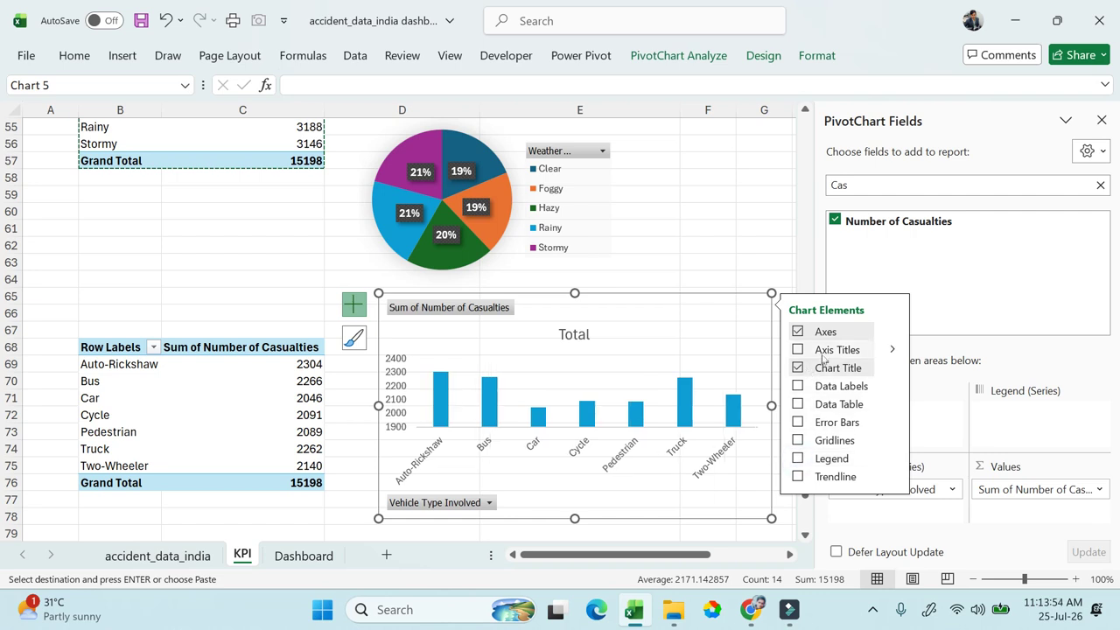
left_click(798, 369)
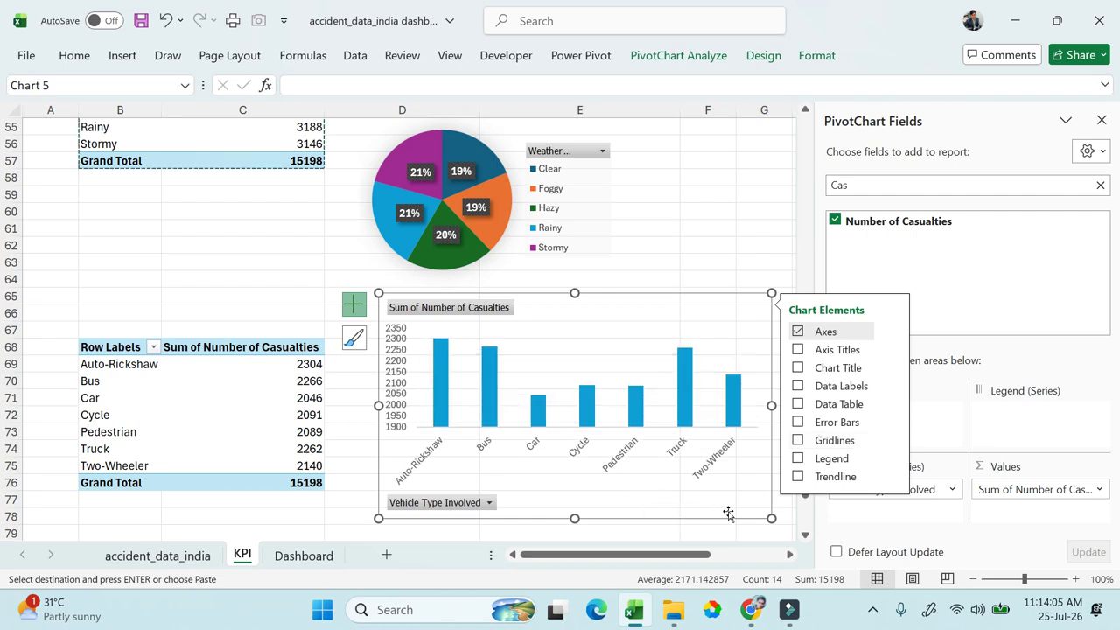
Step: Copy the vehicle type column chart and paste it onto the Dashboard sheet below the Road Type slicer
key("Escape")
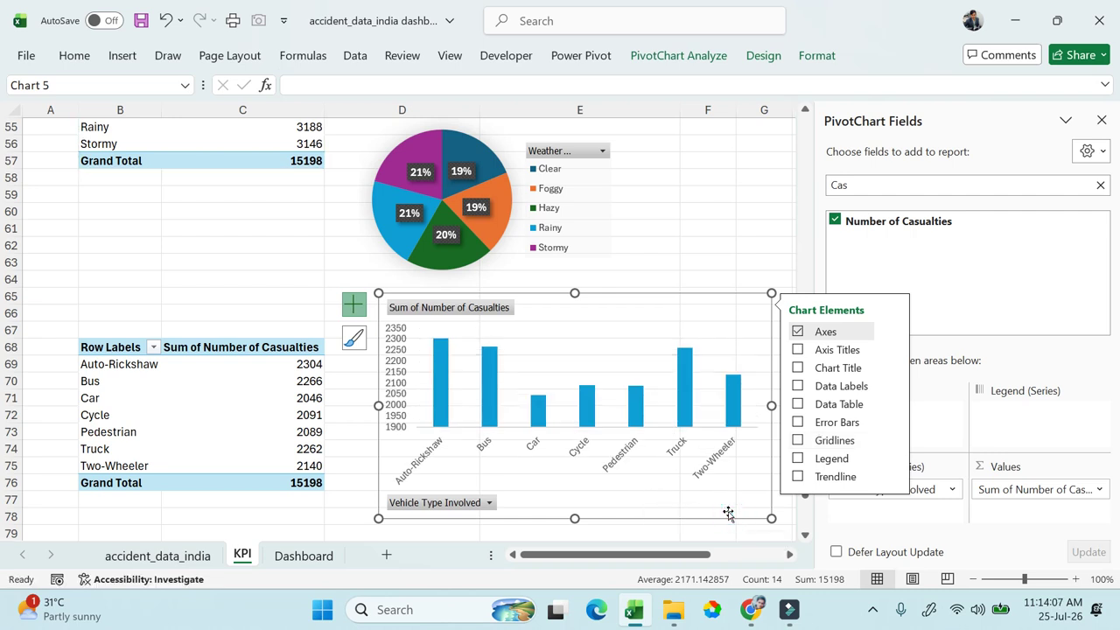
left_click(317, 556)
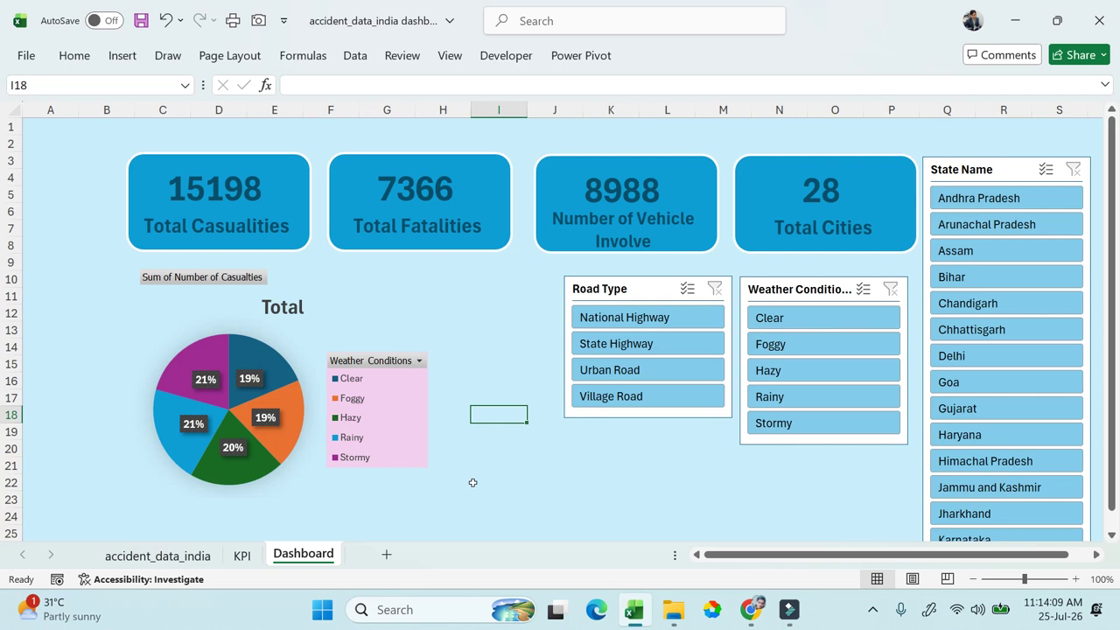
left_click(473, 483)
scroll(473, 482, "down", 3)
key("ctrl+v")
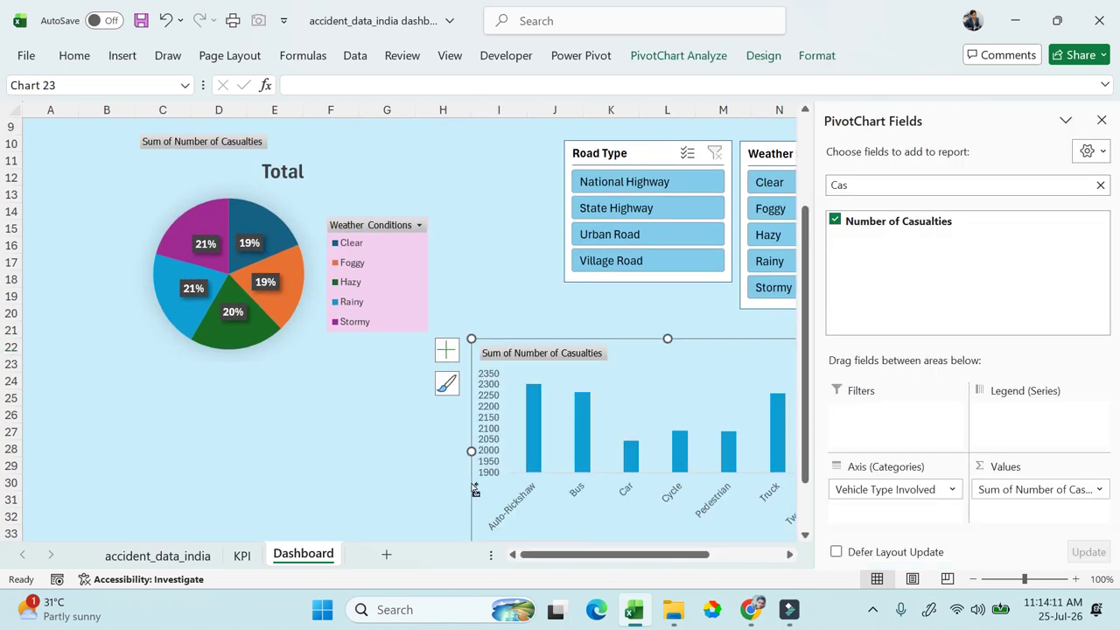
Step: Shrink the vehicle type column chart to about two thirds of its width and place it just below the Road Type slicer
left_click_drag(637, 360, 444, 386)
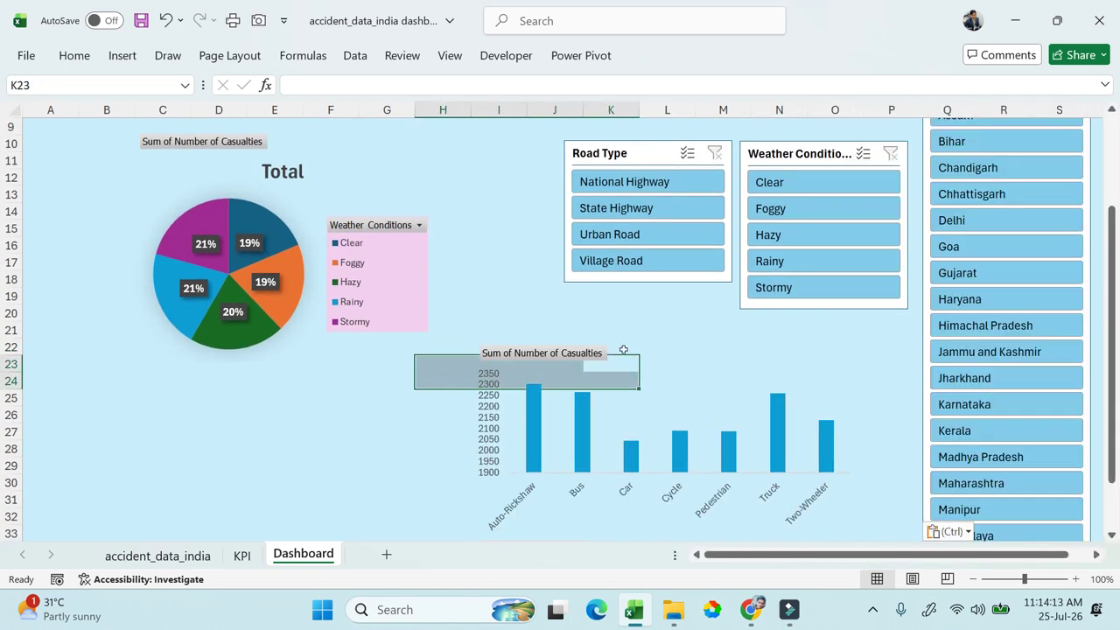
left_click(708, 351)
left_click(625, 393)
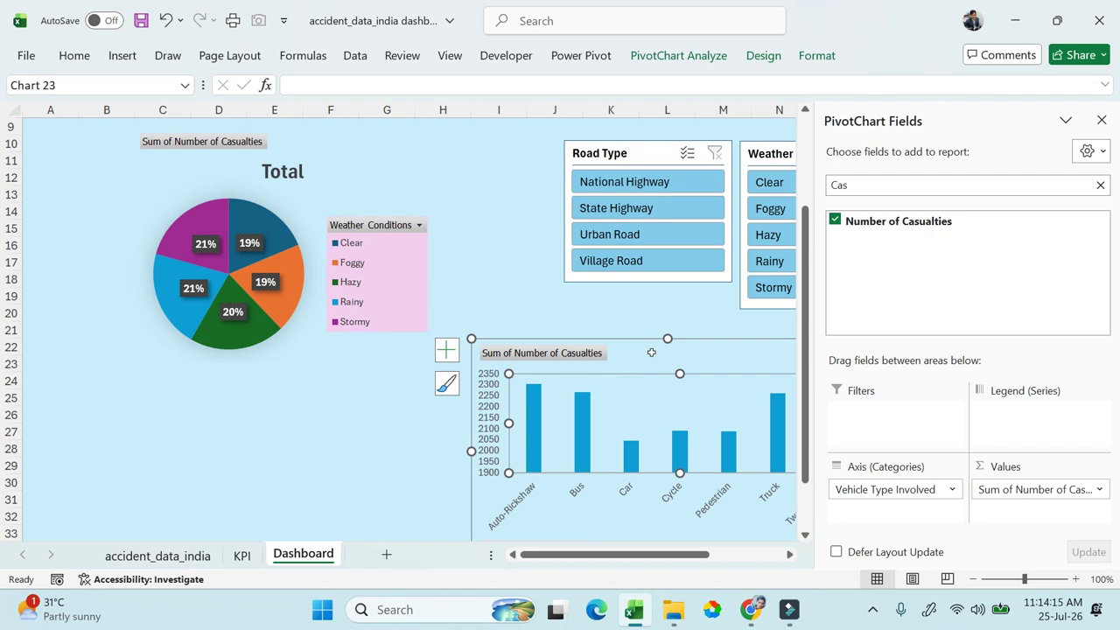
left_click(650, 360)
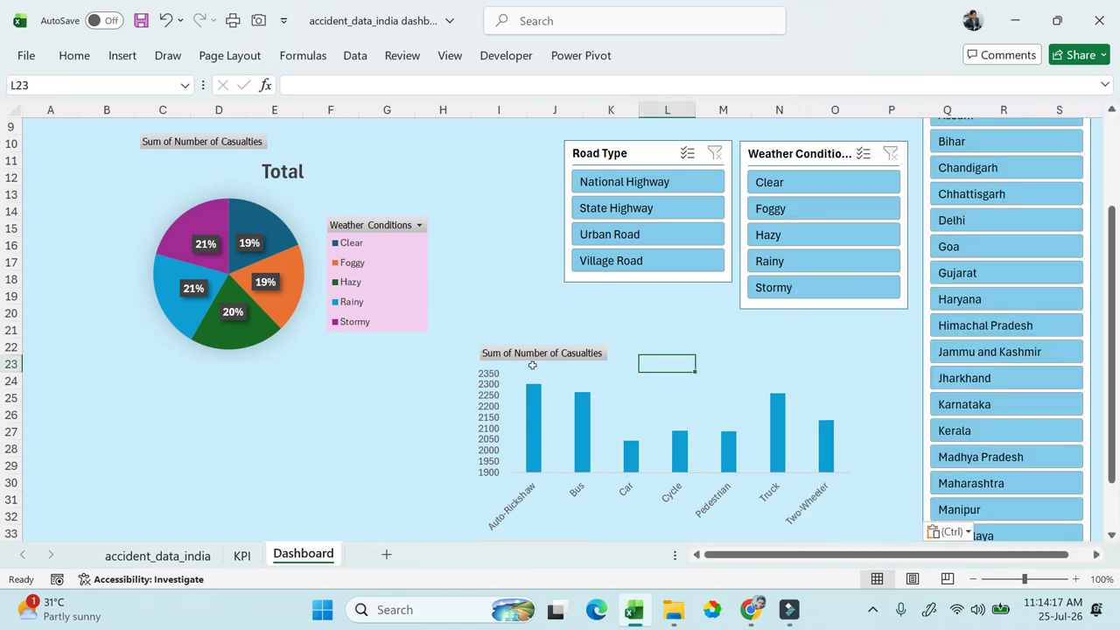
left_click(484, 394)
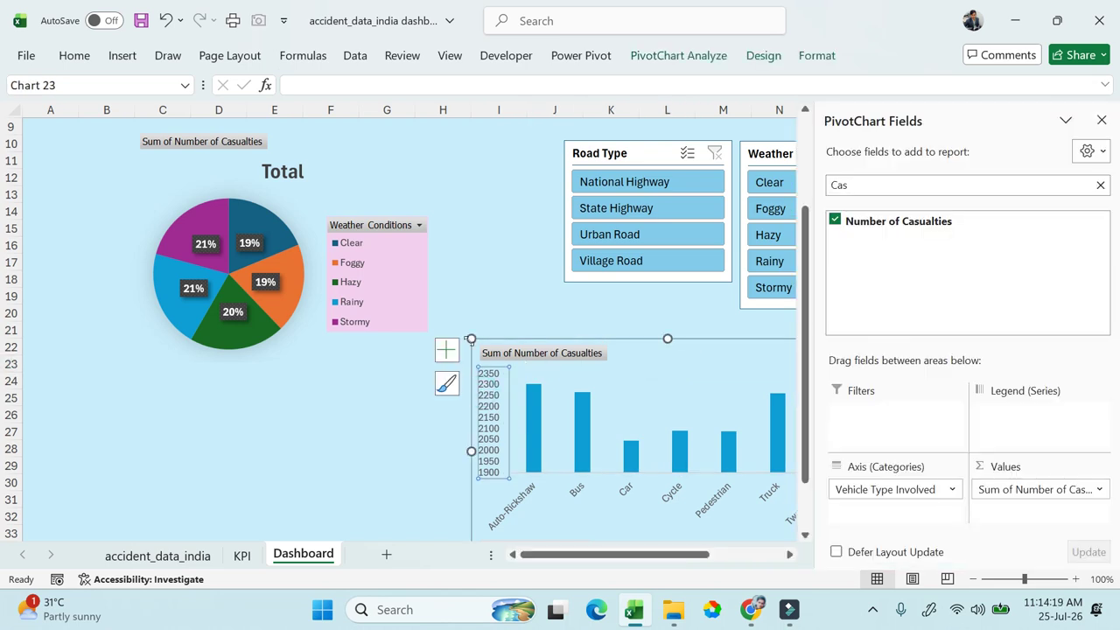
left_click_drag(470, 340, 476, 305)
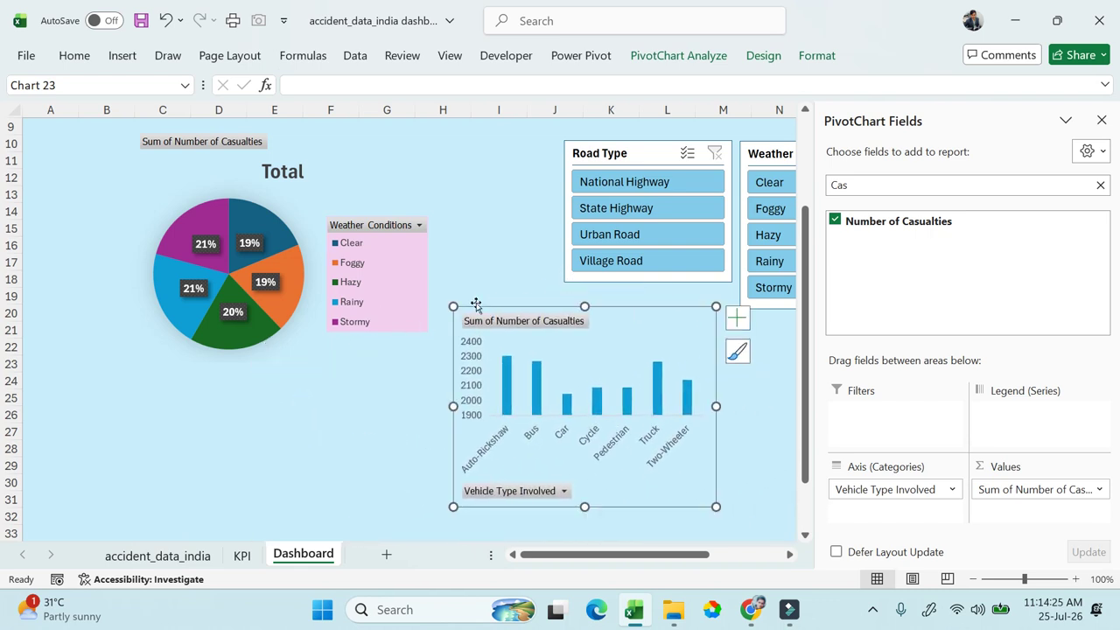
Step: Move the Road Type slicer below the Weather Conditions slicer and place the vehicle type chart between the pie chart and the slicers
scroll(668, 257, "right", 3)
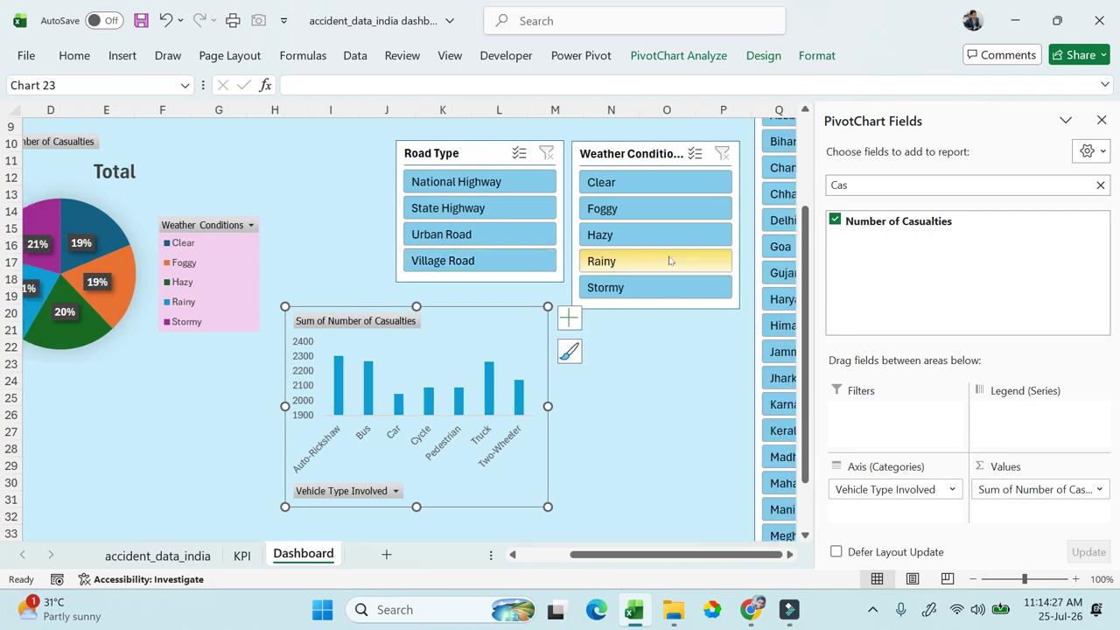
left_click_drag(477, 154, 652, 328)
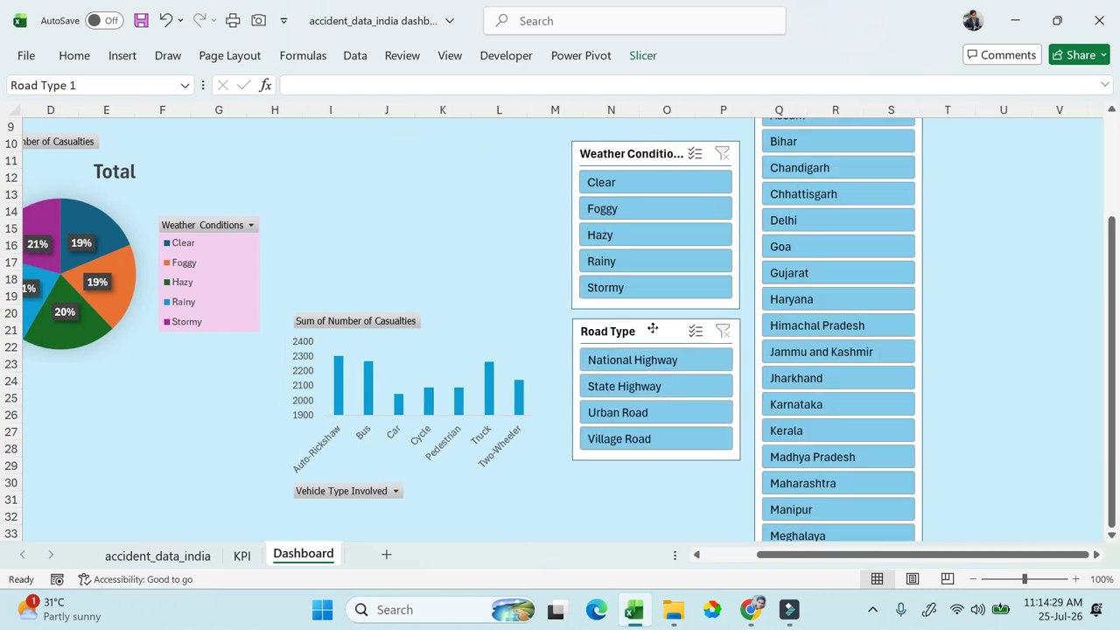
left_click(427, 325)
left_click(380, 362)
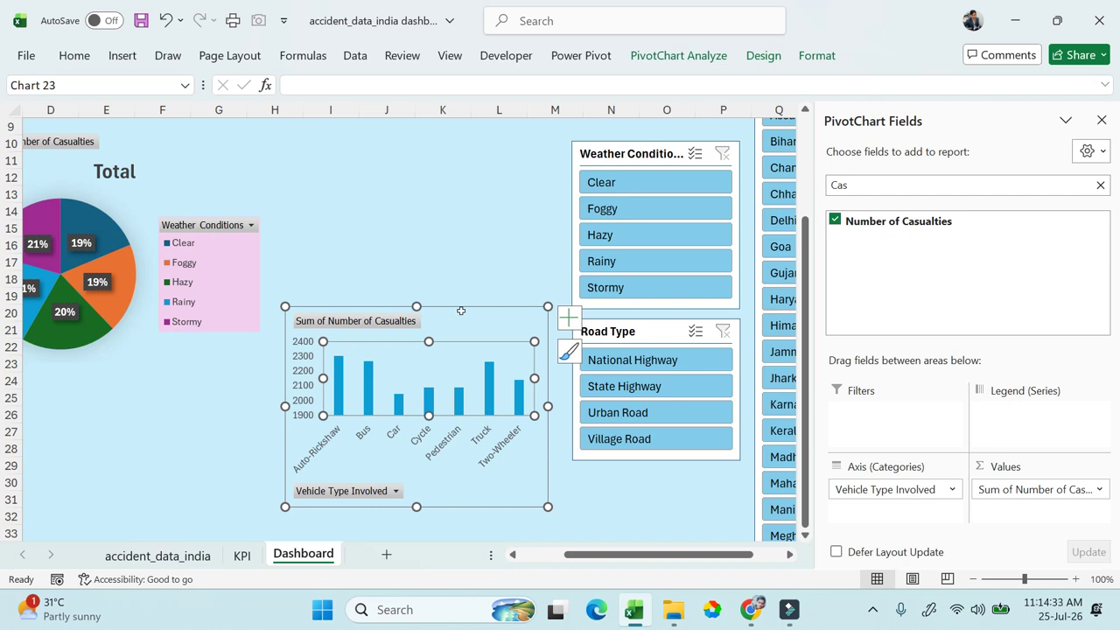
left_click_drag(462, 307, 483, 135)
scroll(659, 202, "up", 3)
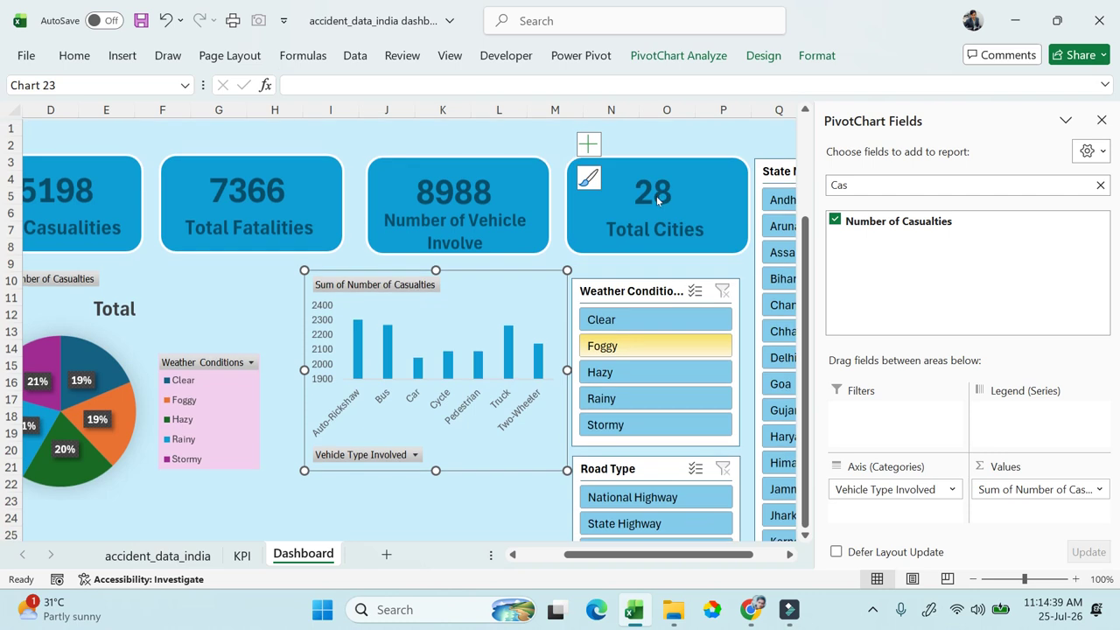
left_click(396, 526)
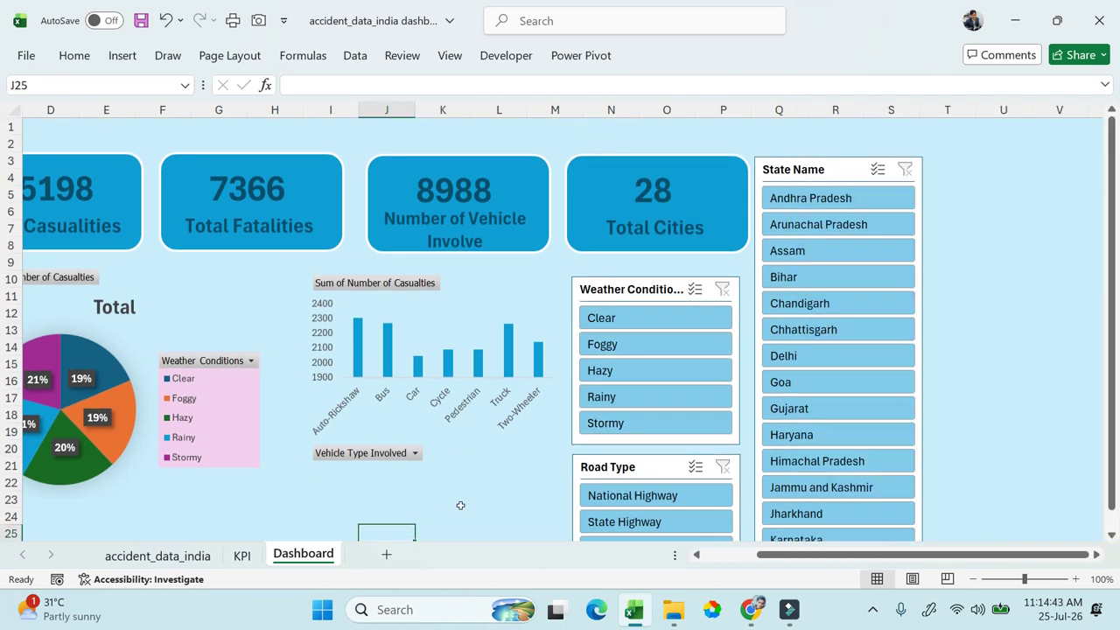
Step: Test the dashboard by filtering the State Name slicer to Assam, Chhattisgarh and Delhi in turn
scroll(460, 504, "left", 3)
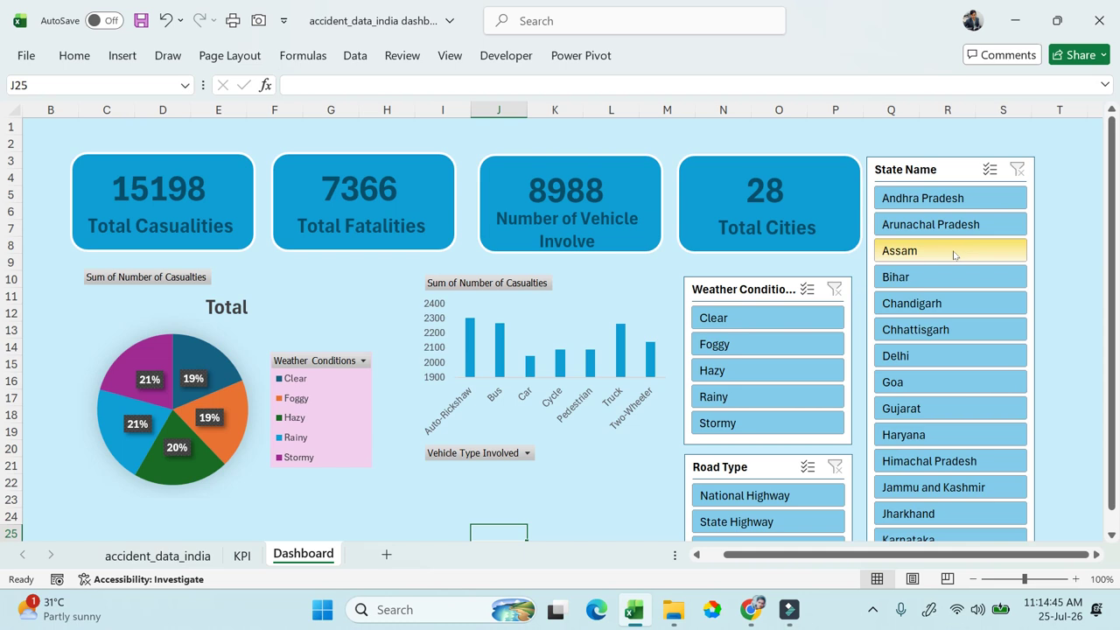
left_click(954, 252)
left_click(951, 329)
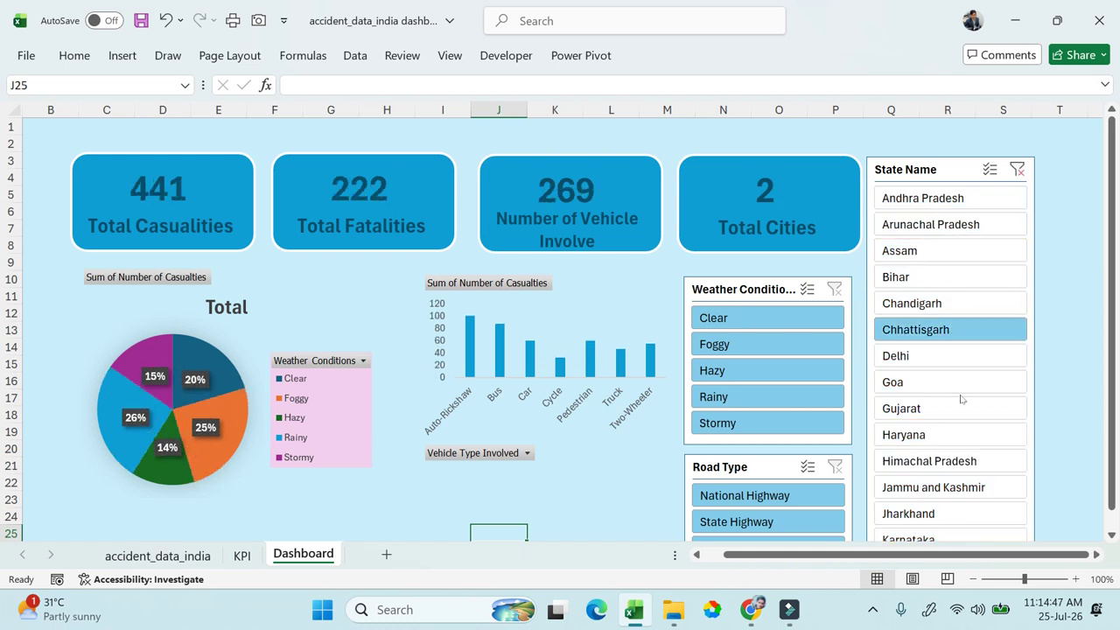
left_click(960, 355)
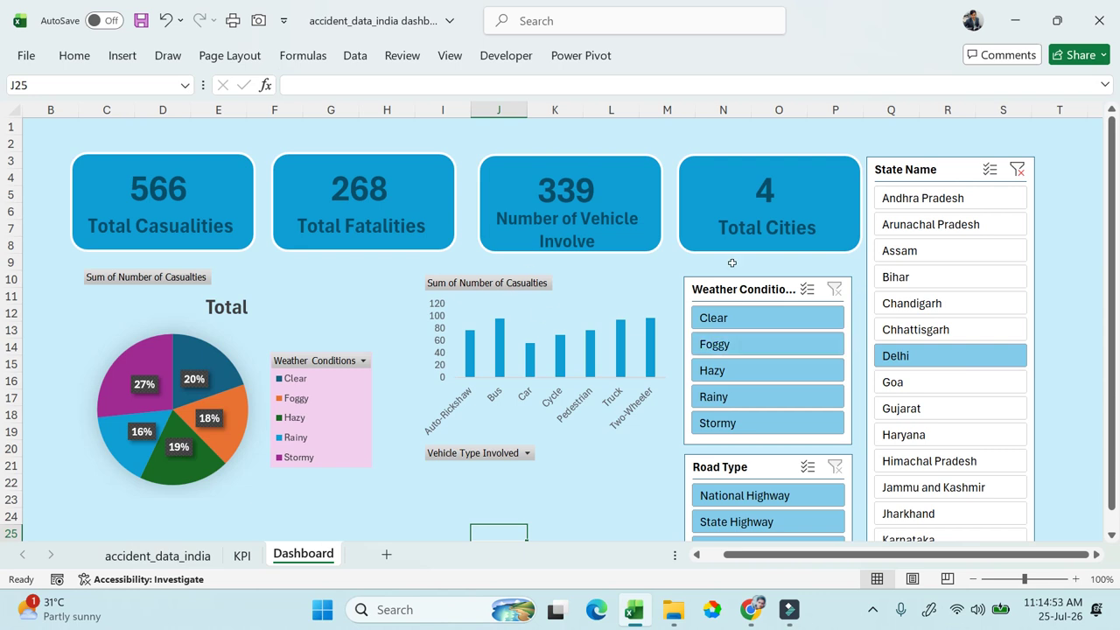
Step: Save the workbook and clear the State Name slicer's filter
key("ctrl+s")
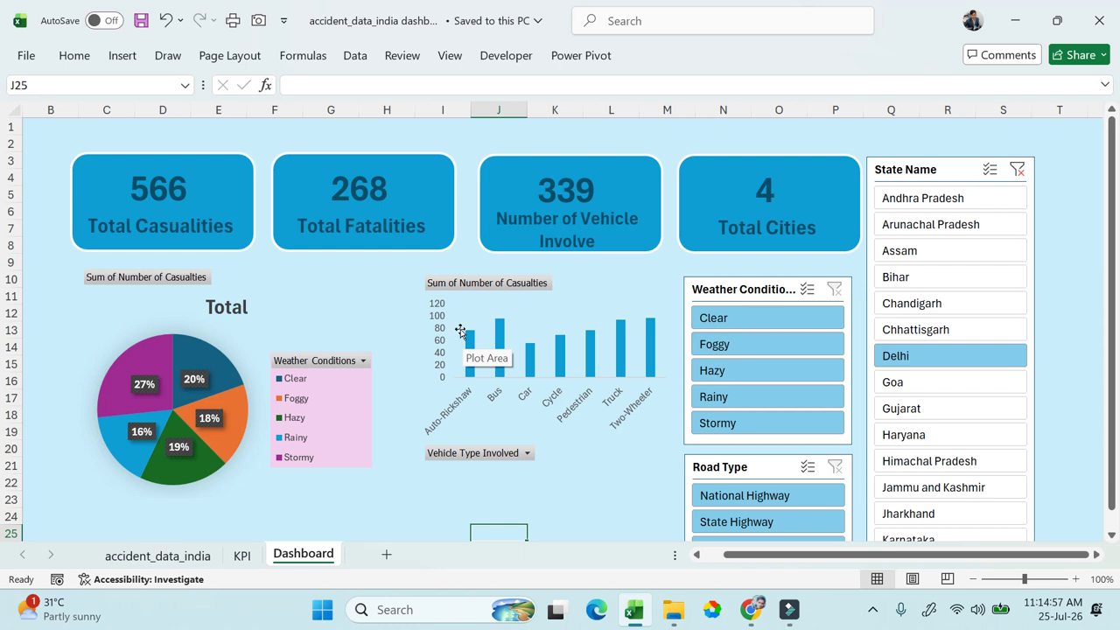
scroll(105, 321, "left", 2)
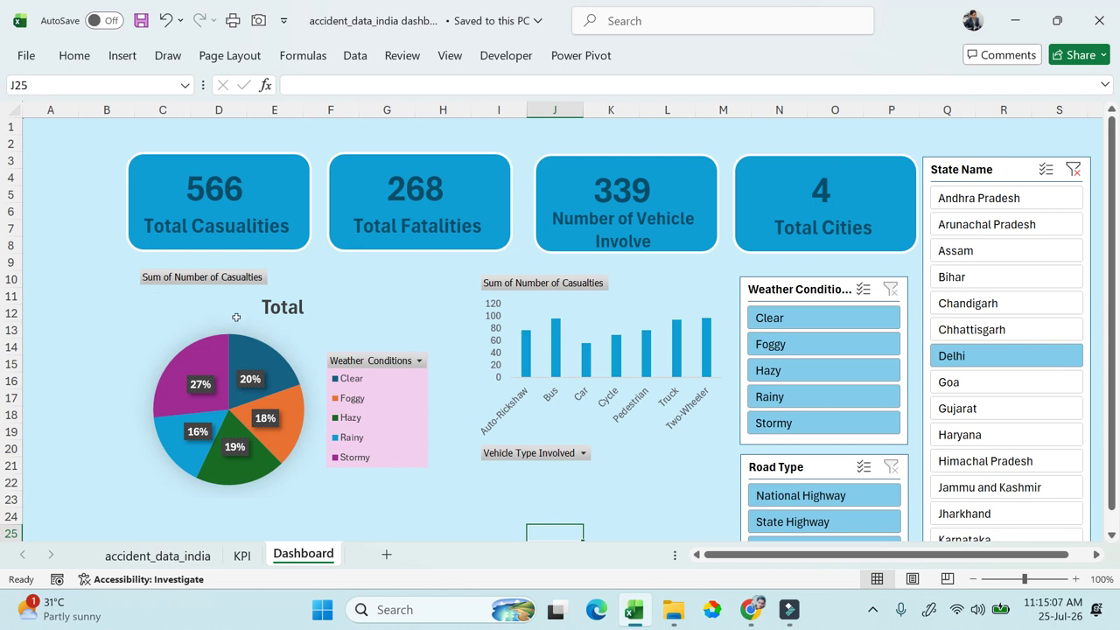
left_click(1073, 170)
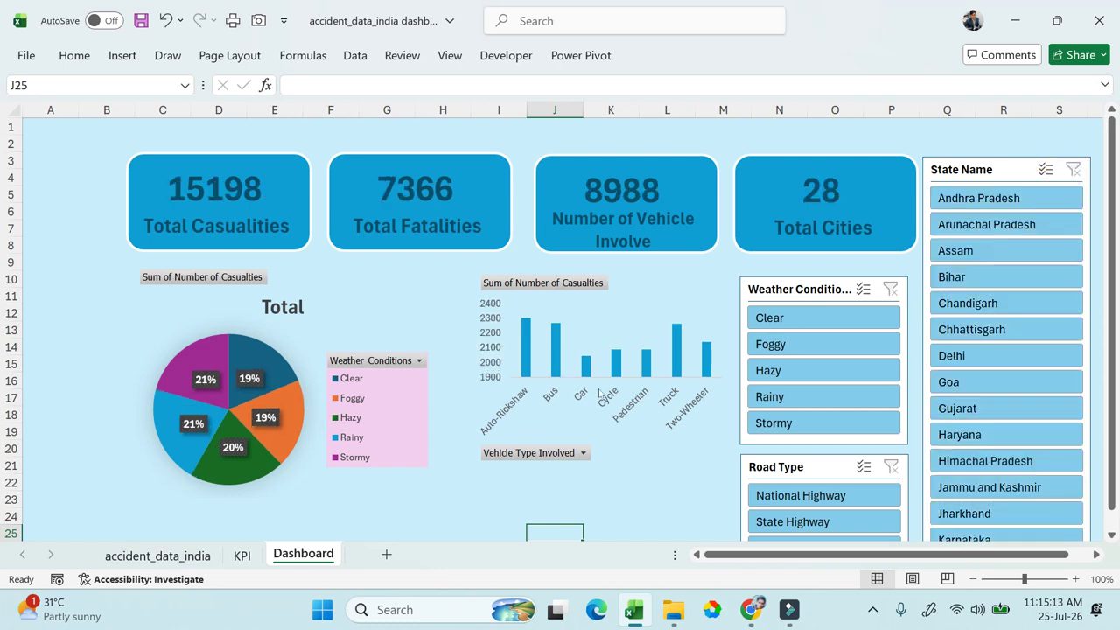
Step: Add data labels to the vehicle type chart at Outside End and make them bold
mouse_move(525, 368)
left_click(710, 352)
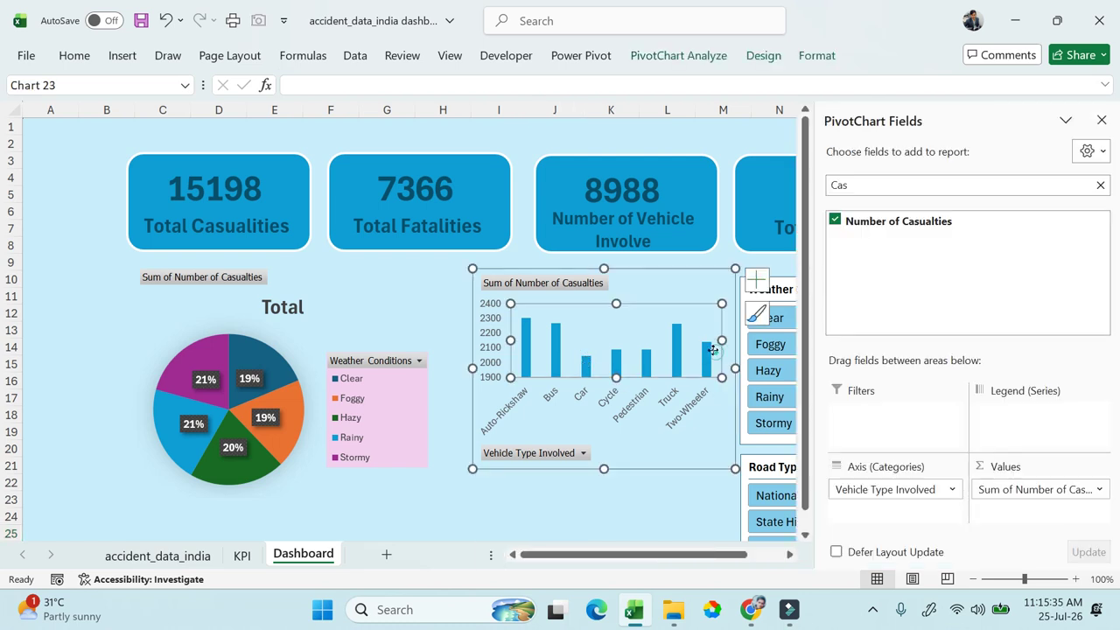
left_click(756, 280)
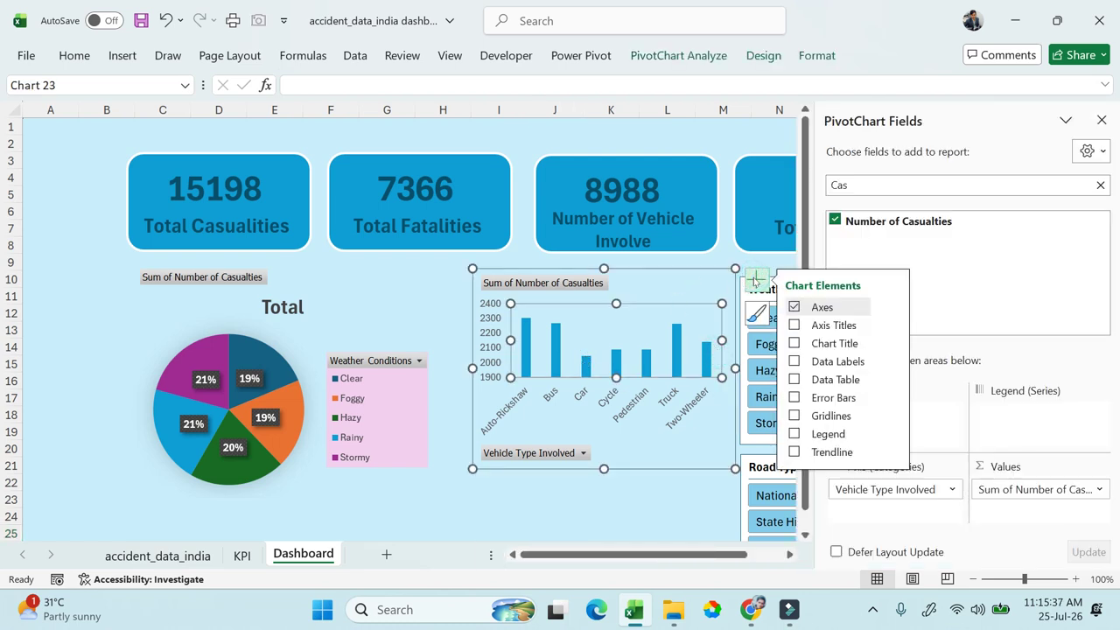
left_click(795, 362)
left_click(887, 361)
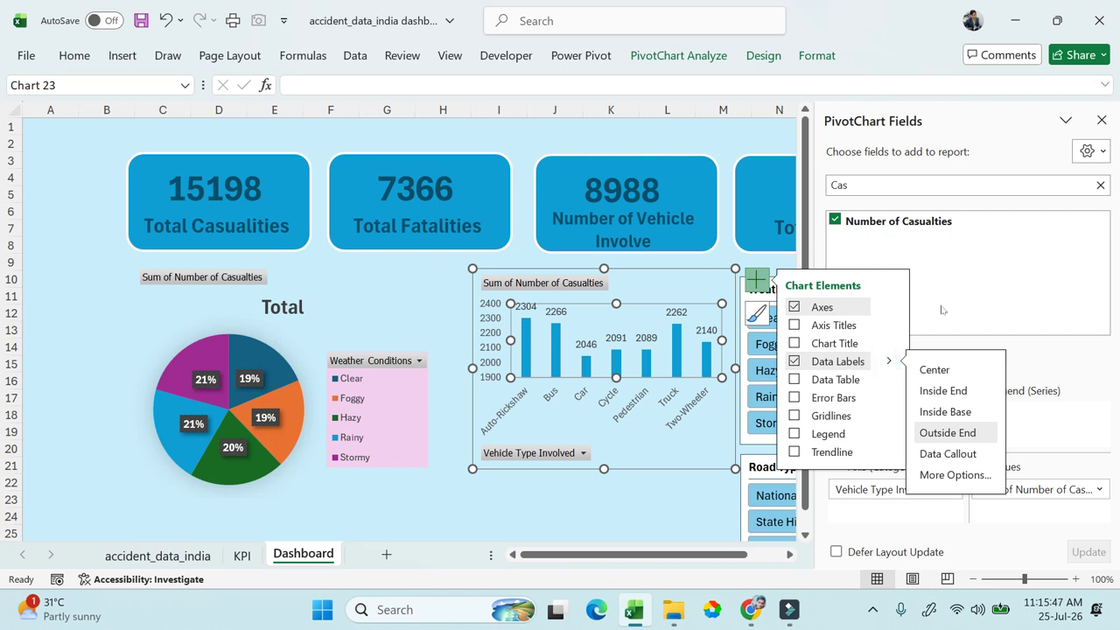
left_click(665, 310)
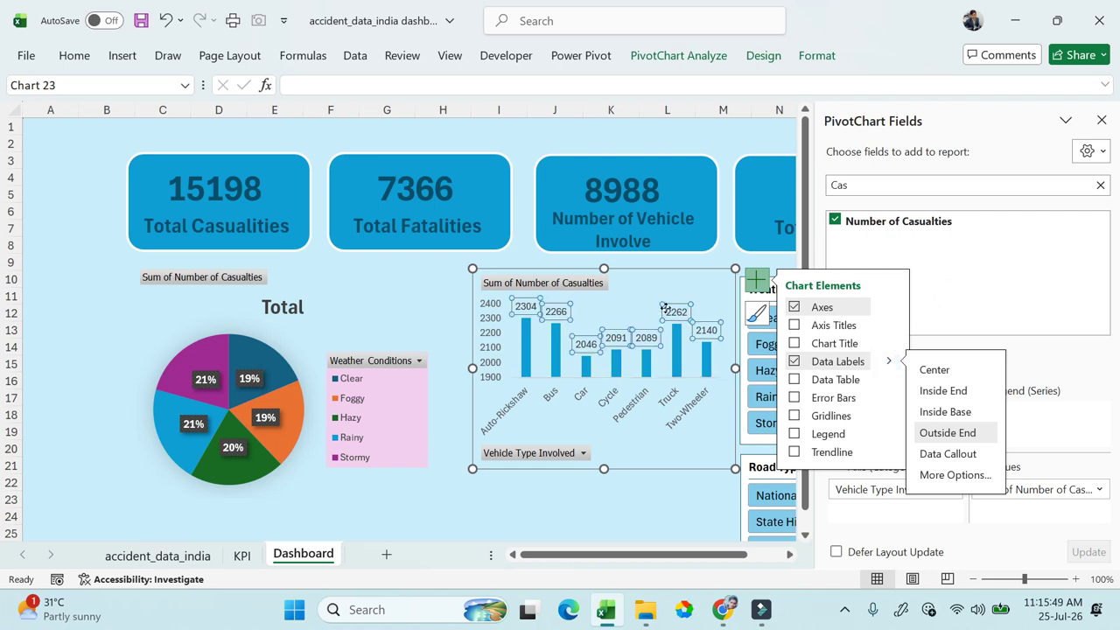
key("ctrl+b")
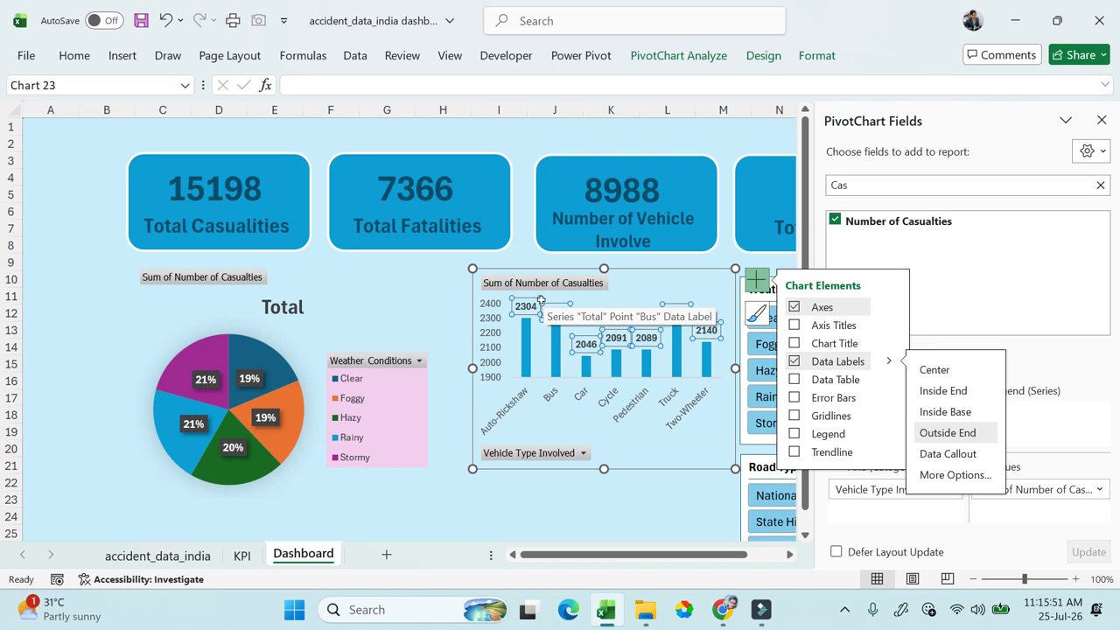
Step: Make the vehicle type chart's category axis and value axis labels bold
left_click(623, 416)
key("ctrl+b")
left_click(489, 352)
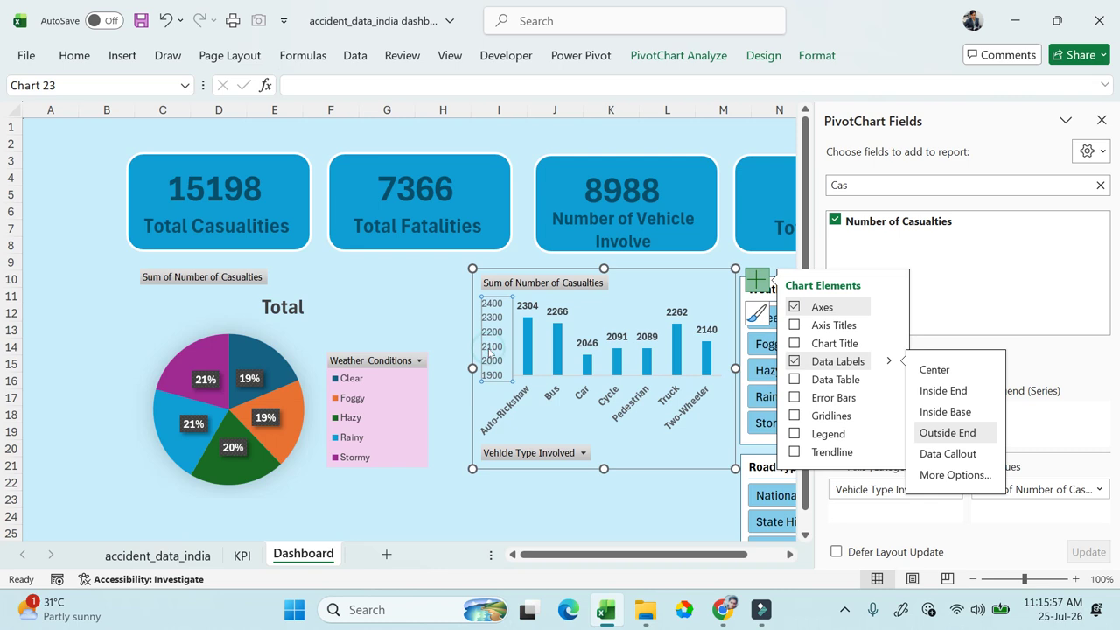
key("ctrl+b")
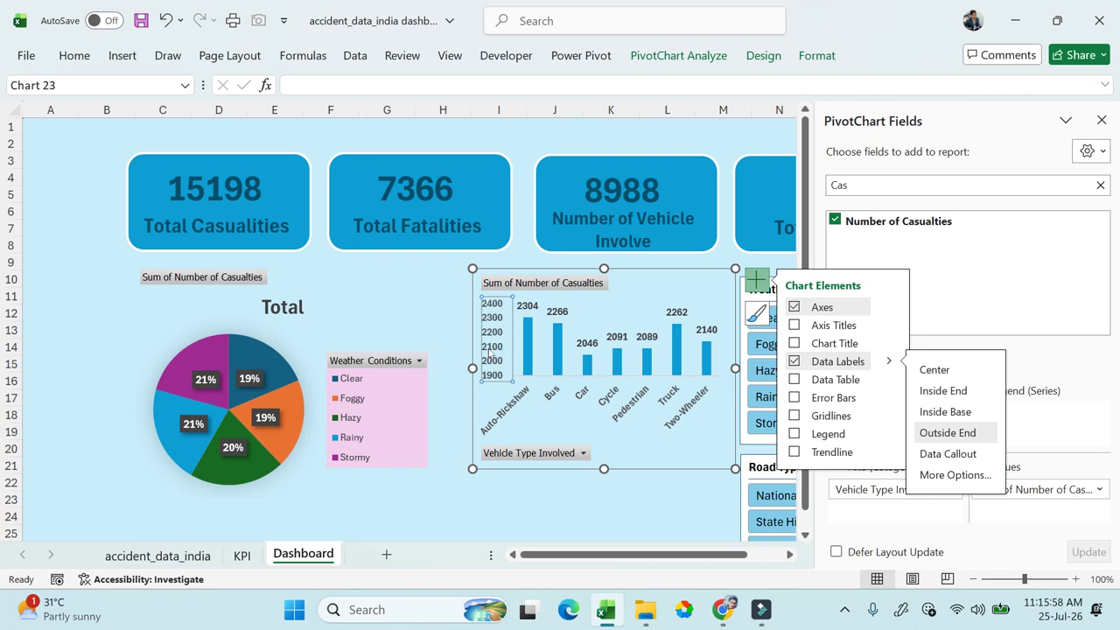
left_click(621, 408)
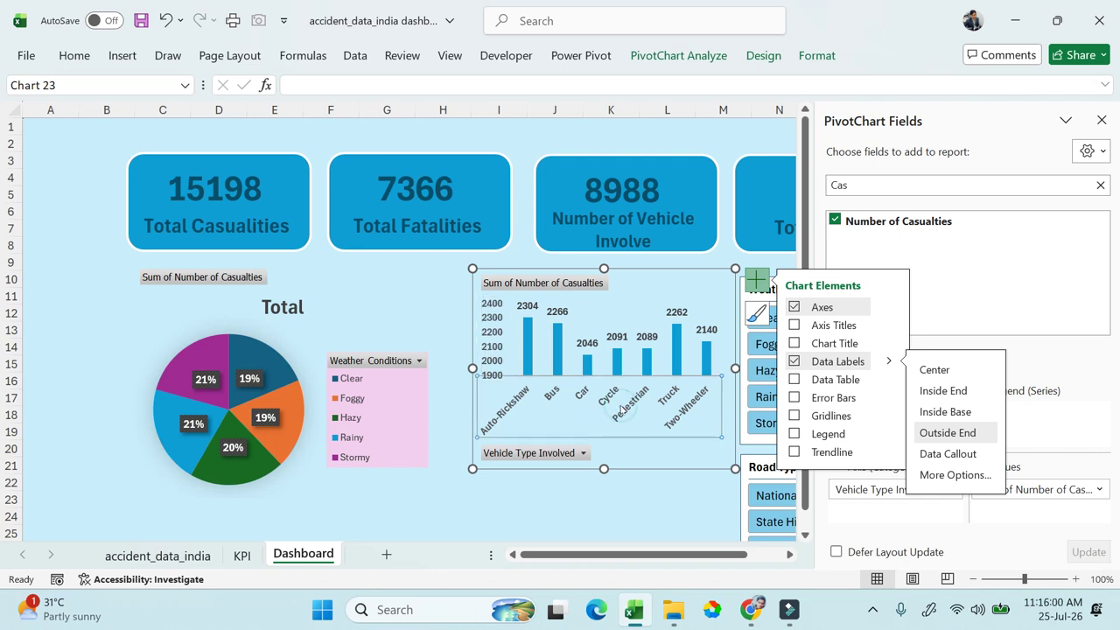
Step: Set the data labels' text fill to the theme blue matching the columns, close the field list and deselect the chart
left_click(530, 307)
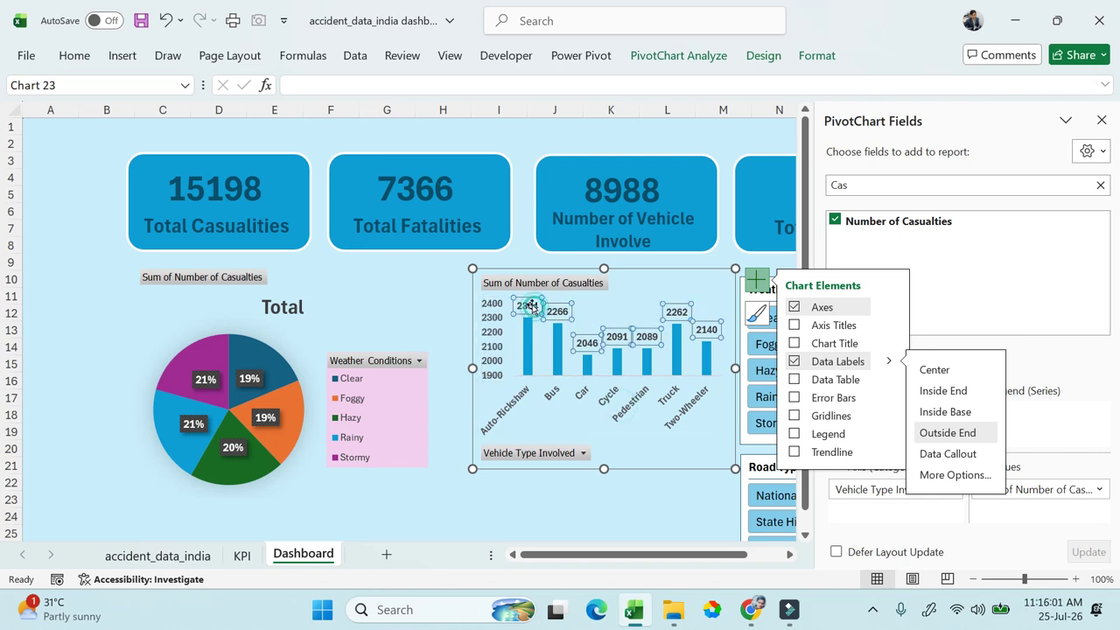
left_click(814, 56)
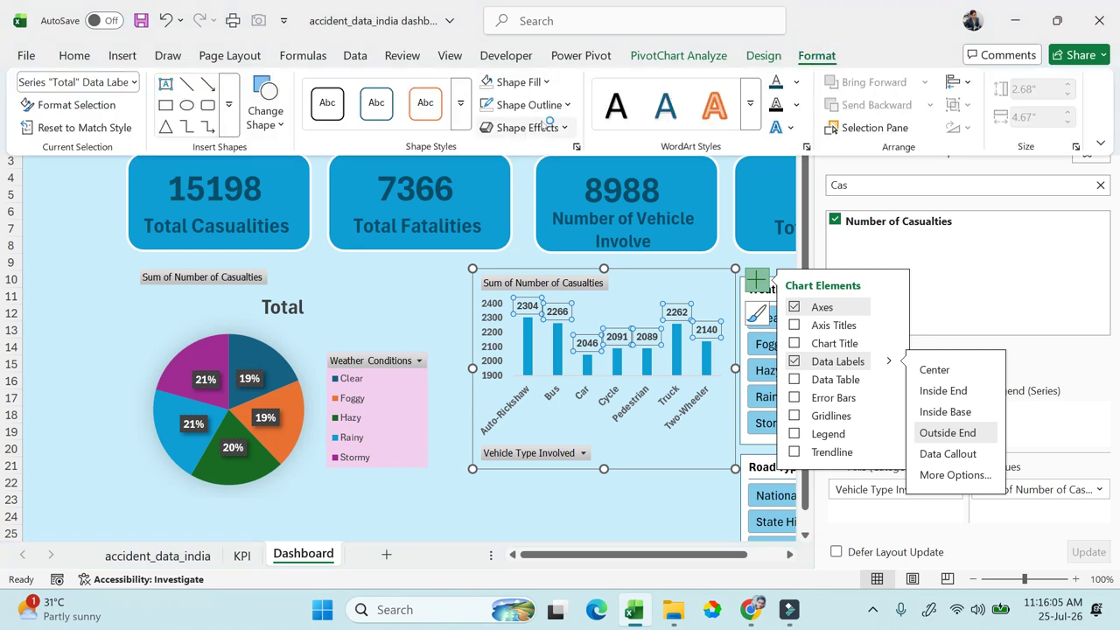
left_click(546, 82)
left_click(543, 82)
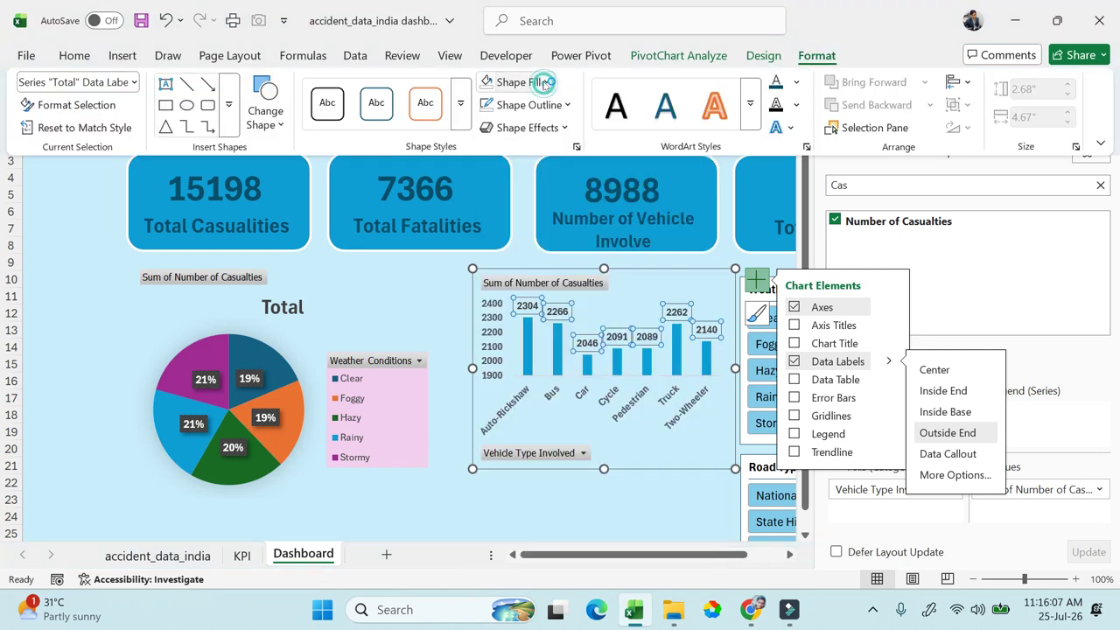
left_click(795, 82)
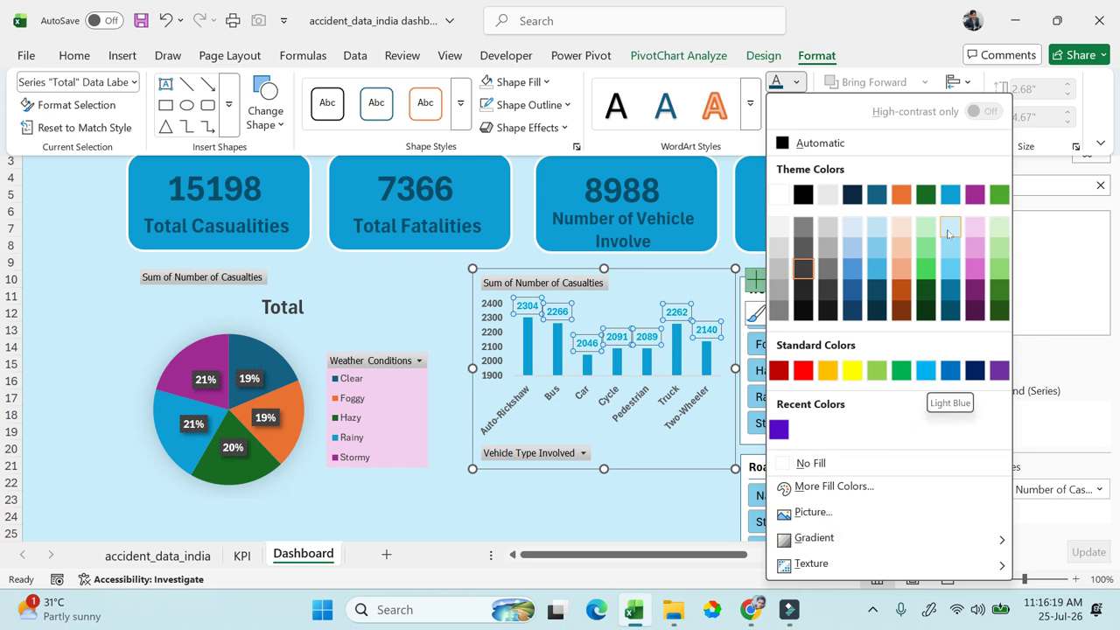
left_click(952, 196)
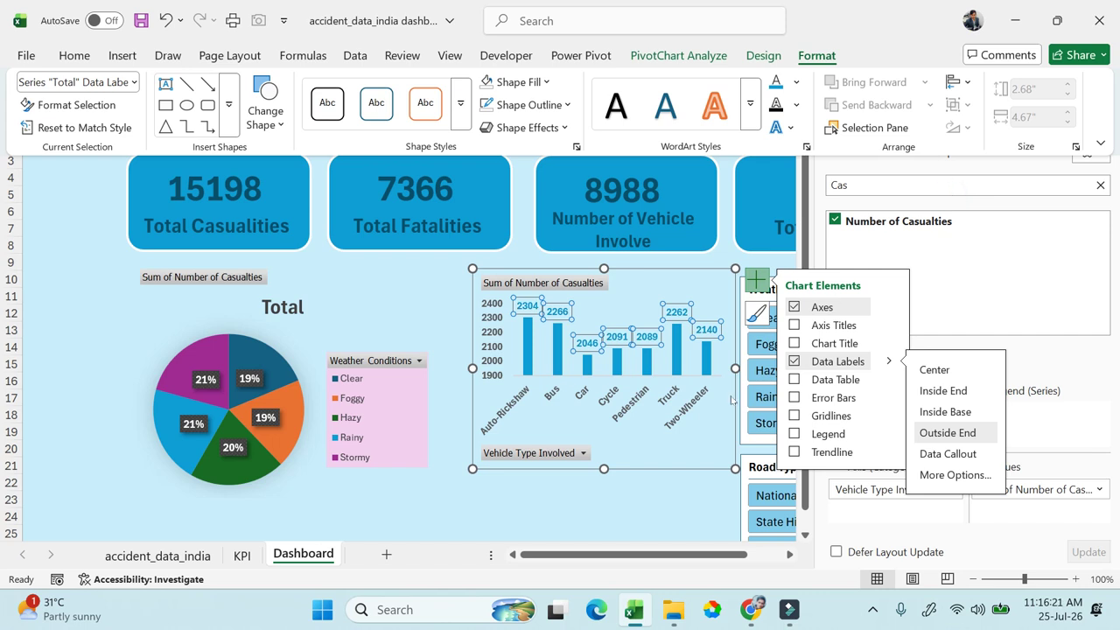
left_click(657, 485)
left_click(1099, 124)
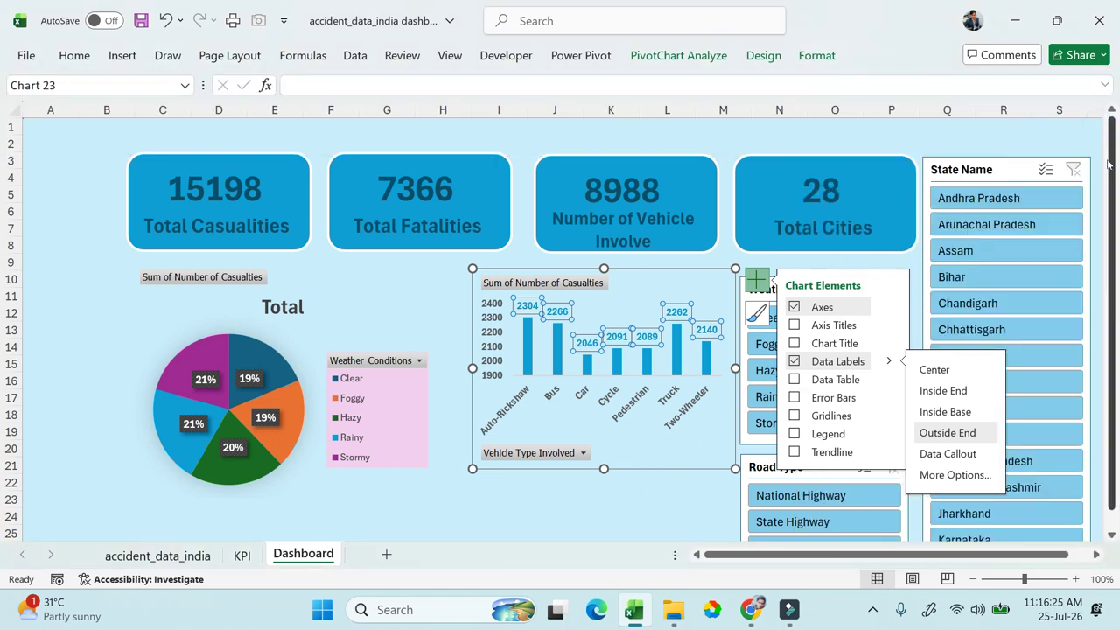
left_click(632, 518)
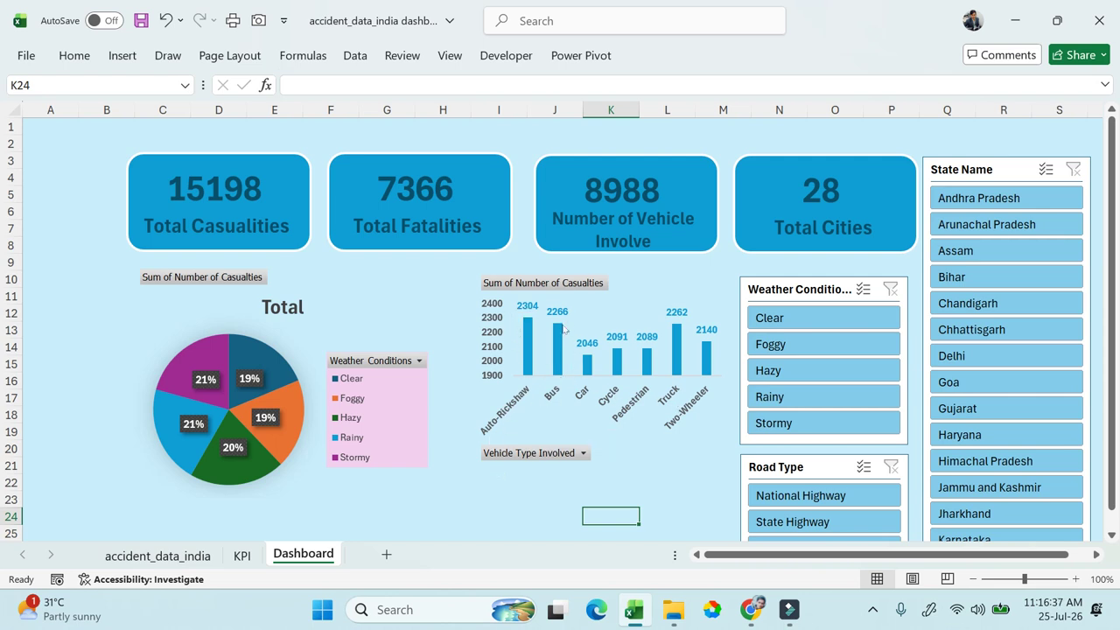
mouse_move(561, 329)
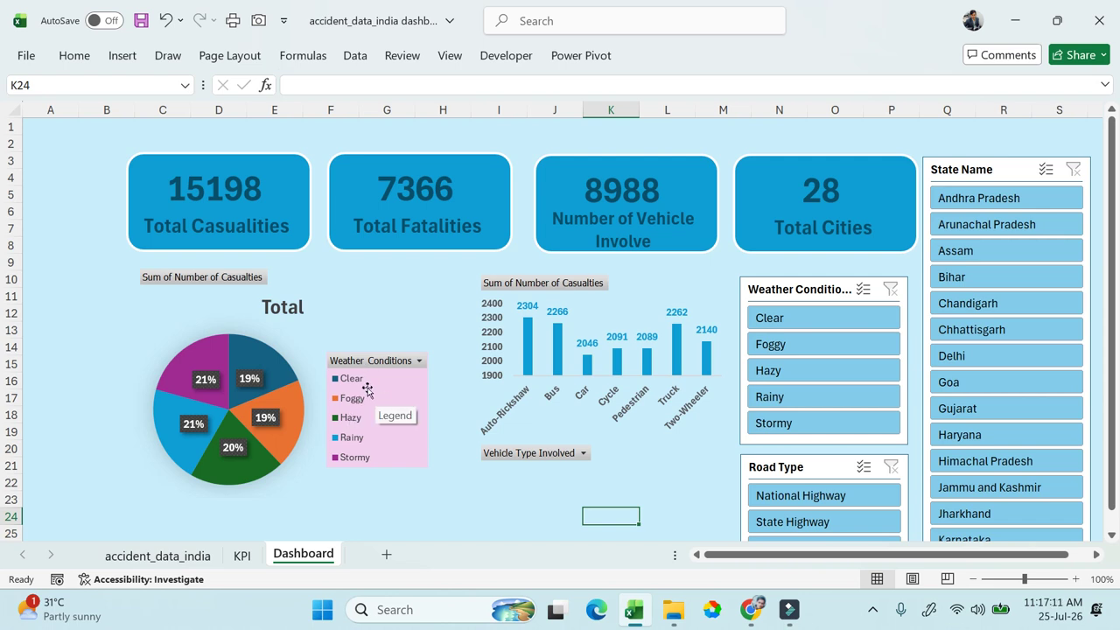
left_click(455, 484)
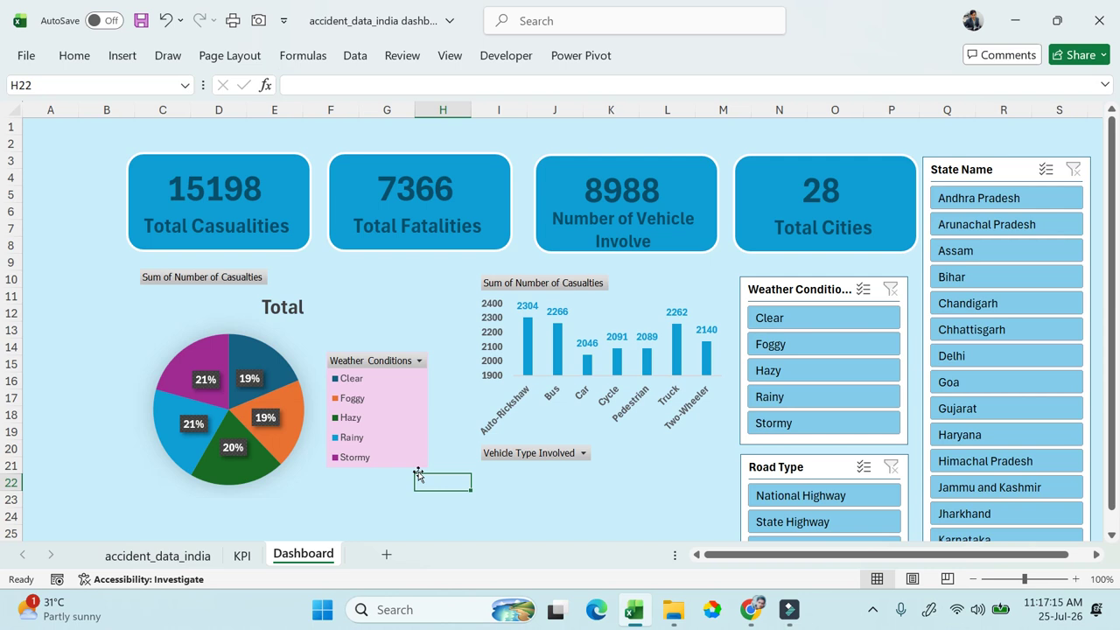
scroll(482, 488, "down", 2)
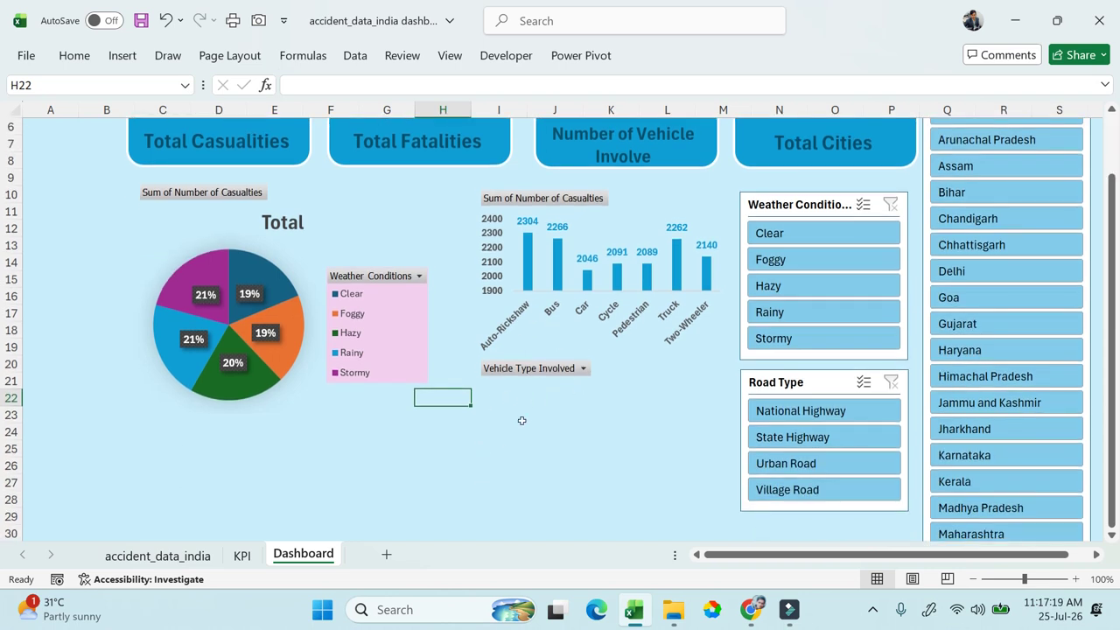
scroll(513, 421, "up", 1)
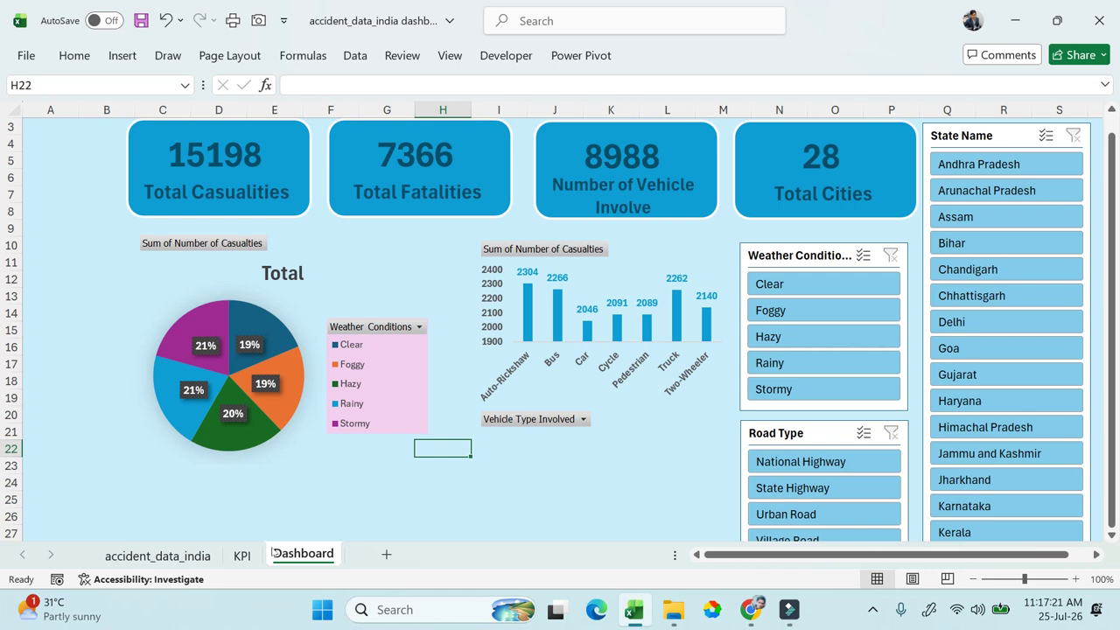
Step: Look through the accident_data_india sheet for a field to chart and examine the Accident Severity column
left_click(242, 556)
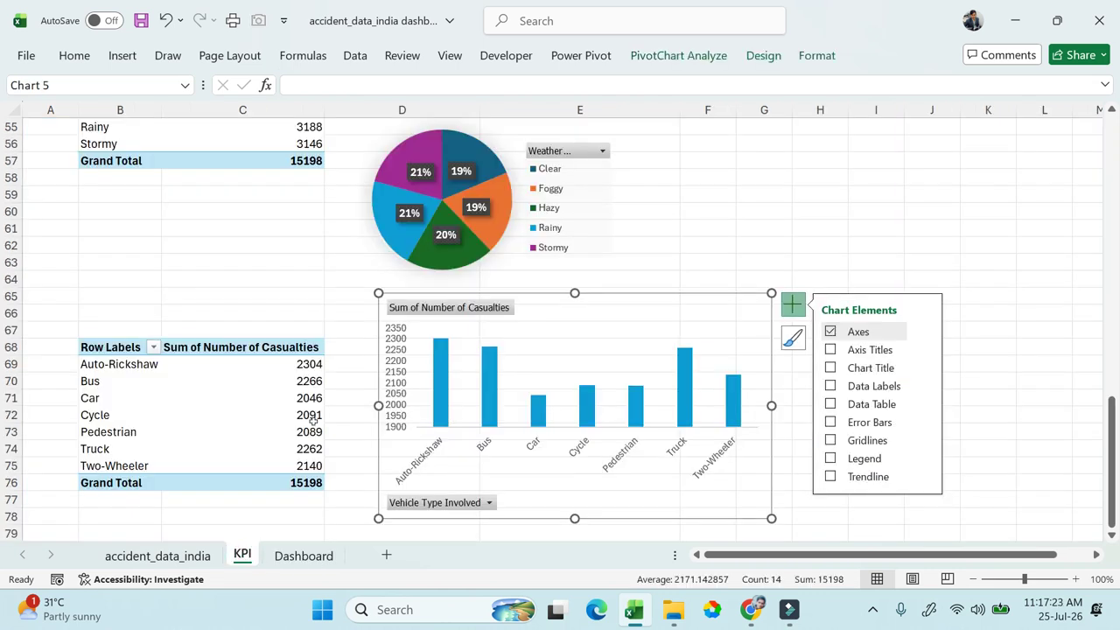
left_click(157, 556)
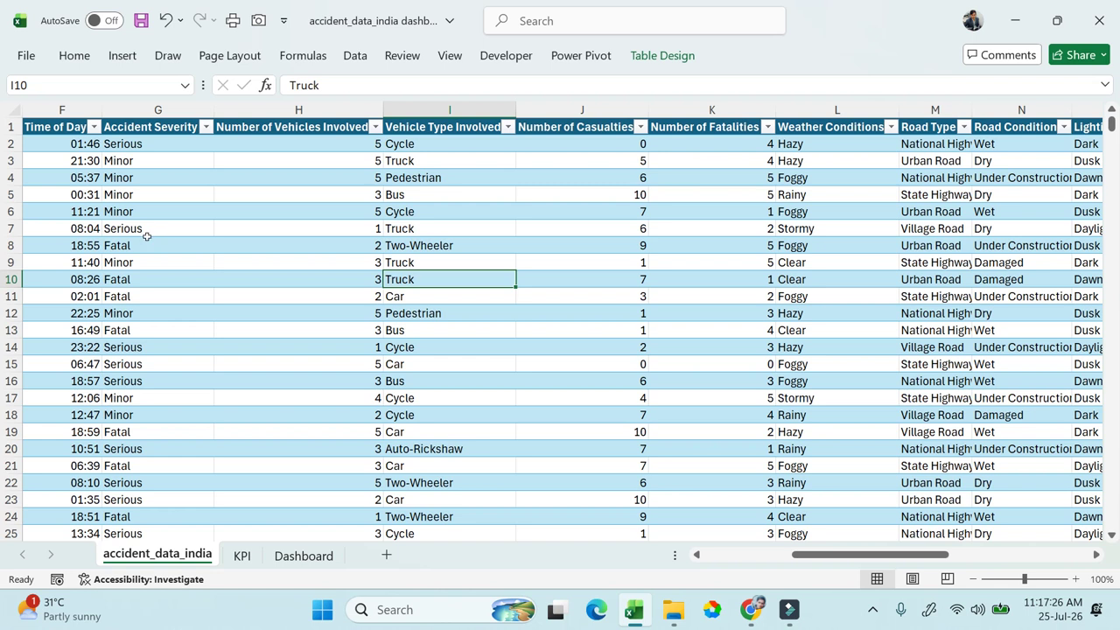
scroll(147, 237, "left", 2)
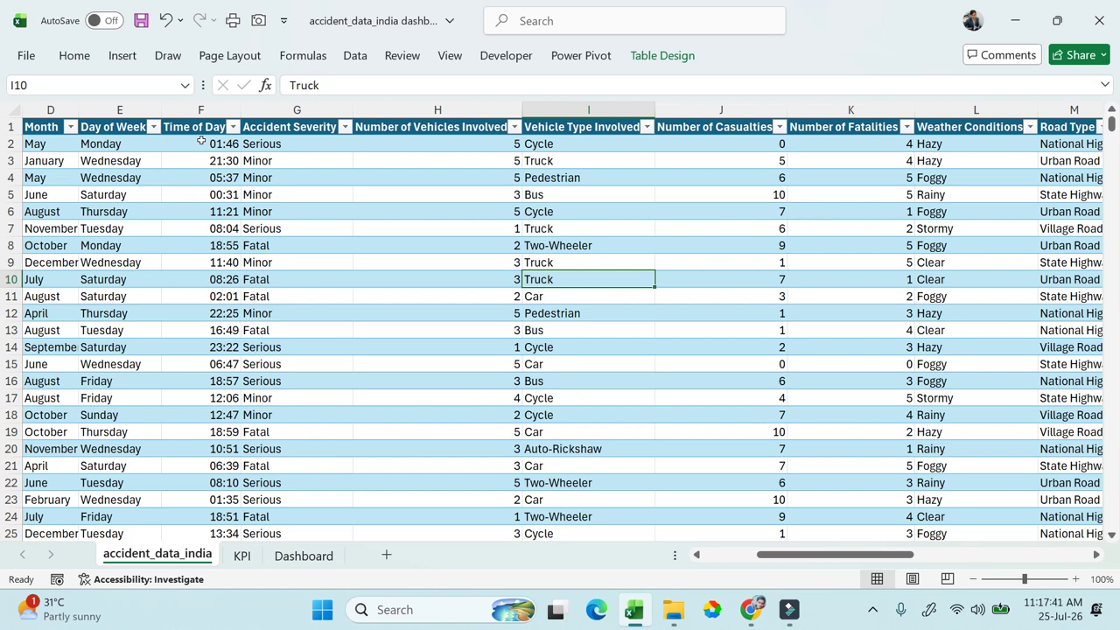
left_click(277, 146)
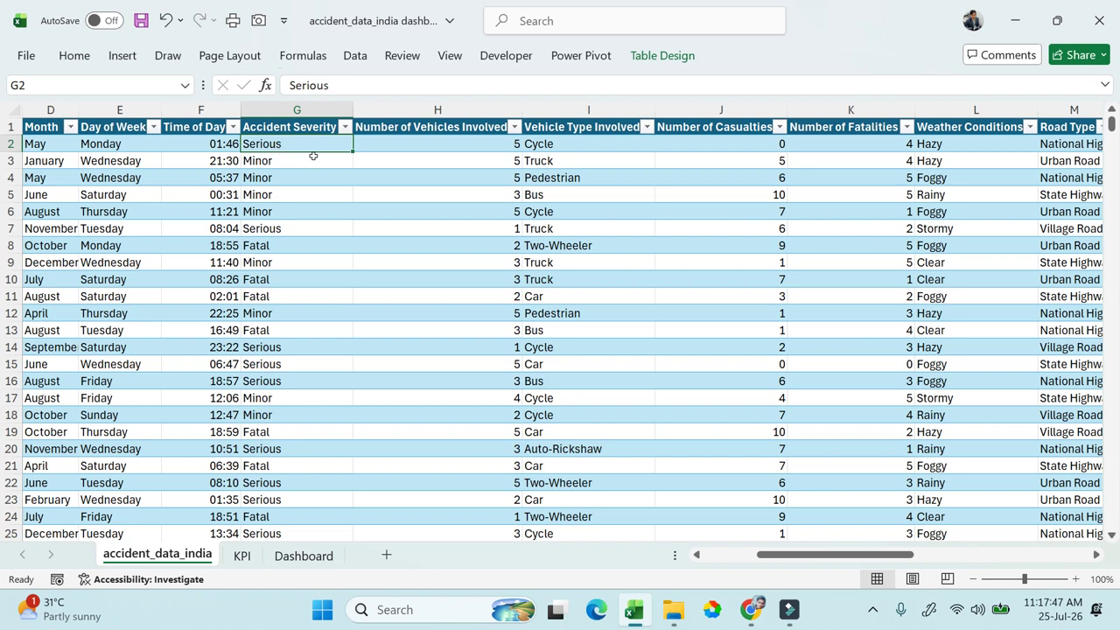
Step: Copy the vehicle type pivot table on the KPI sheet and paste it below at cell B82
left_click(242, 556)
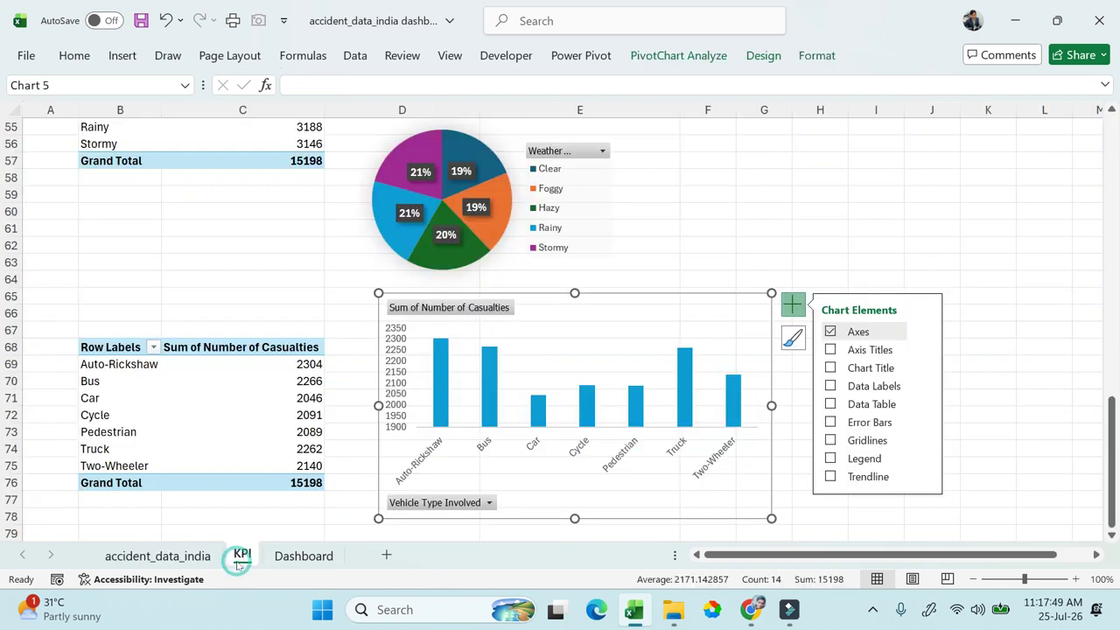
left_click_drag(307, 477, 106, 347)
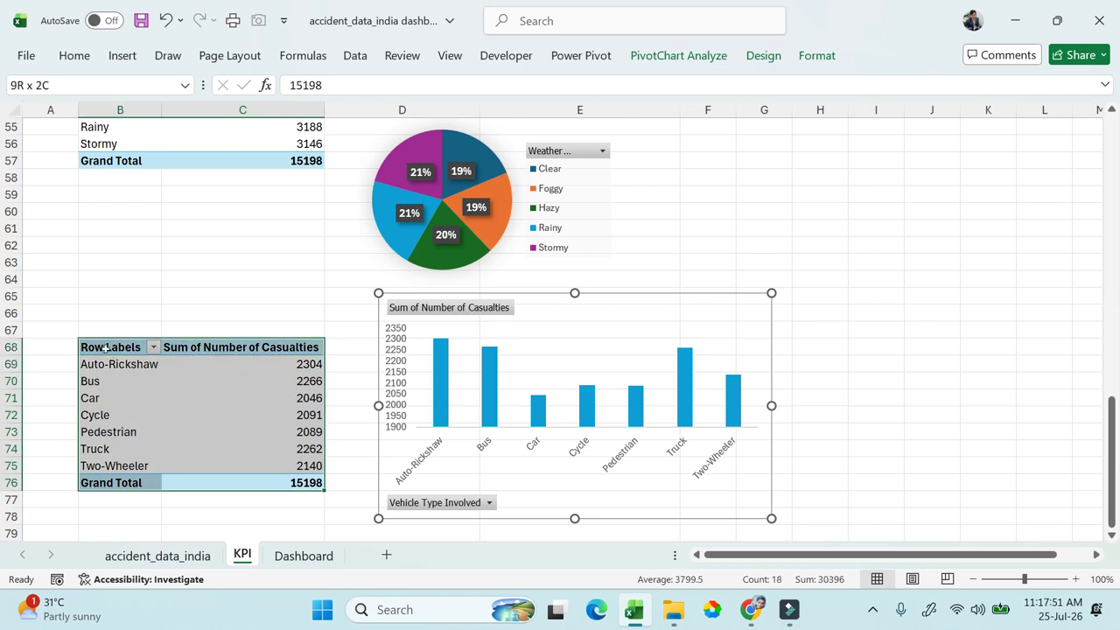
key("ctrl+c")
scroll(179, 389, "down", 3)
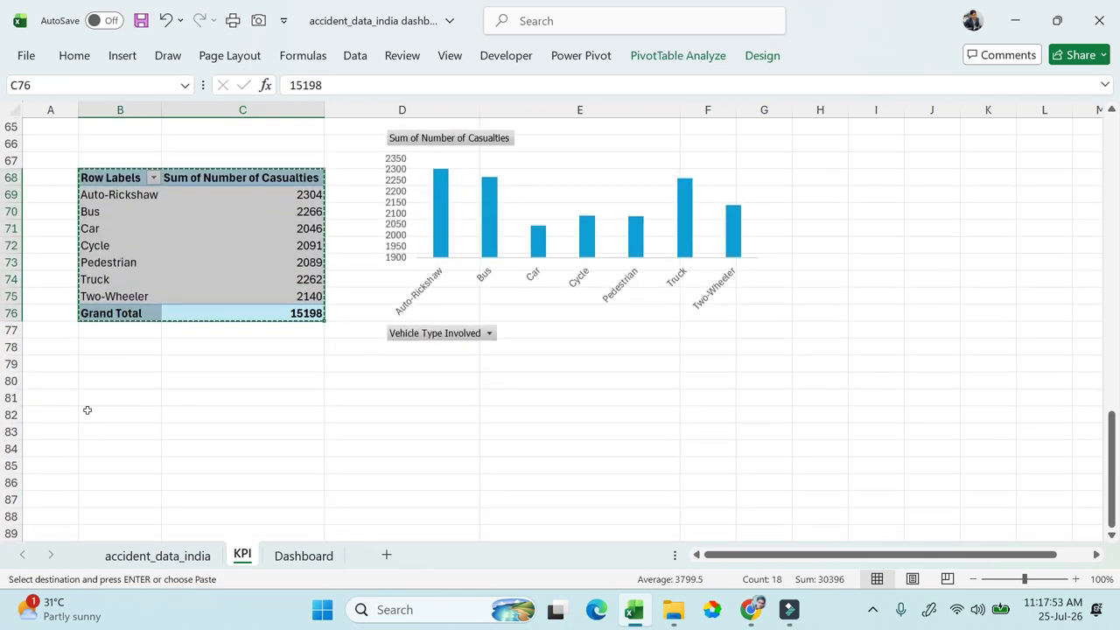
left_click(99, 414)
key("ctrl+v")
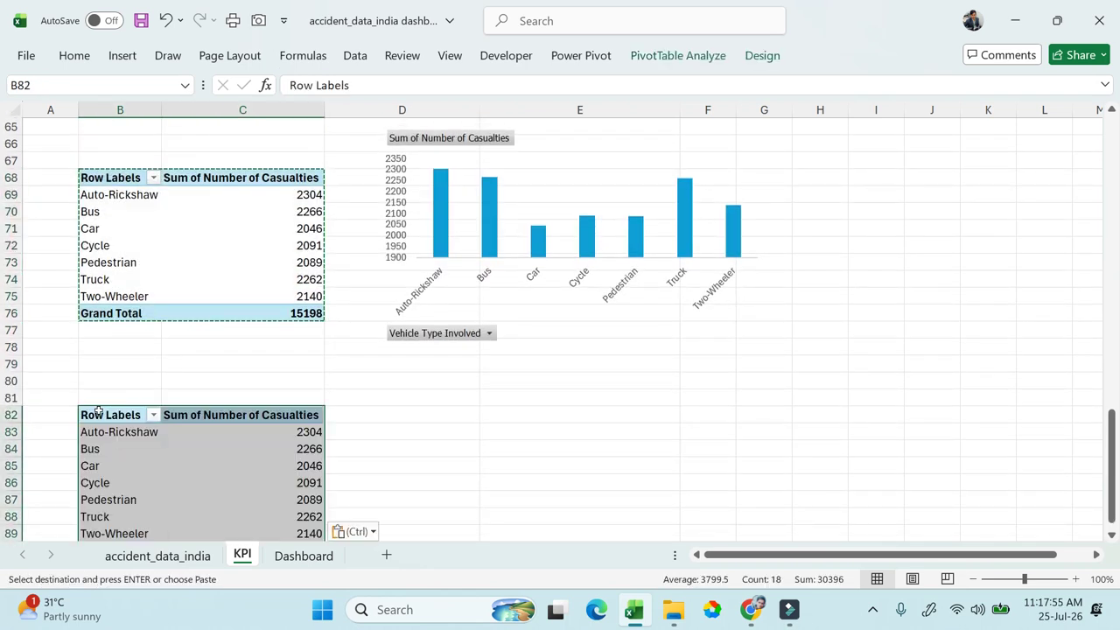
Step: Replace Vehicle Type Involved with Accident Severity in the rows of the pasted pivot table
left_click(248, 425)
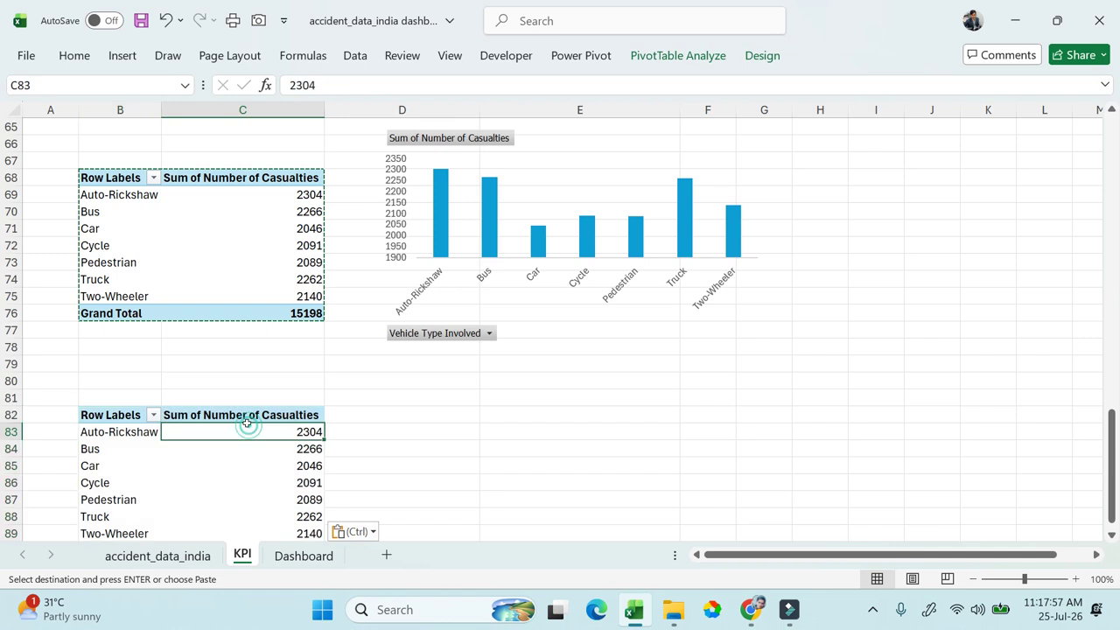
scroll(248, 426, "down", 1)
left_click(271, 408)
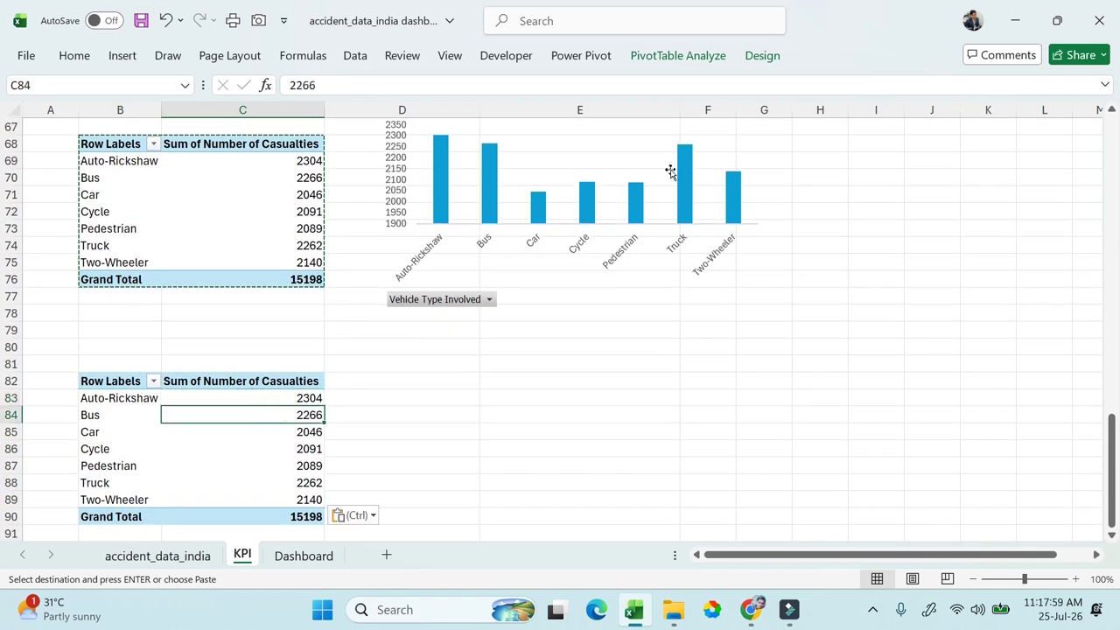
left_click(714, 50)
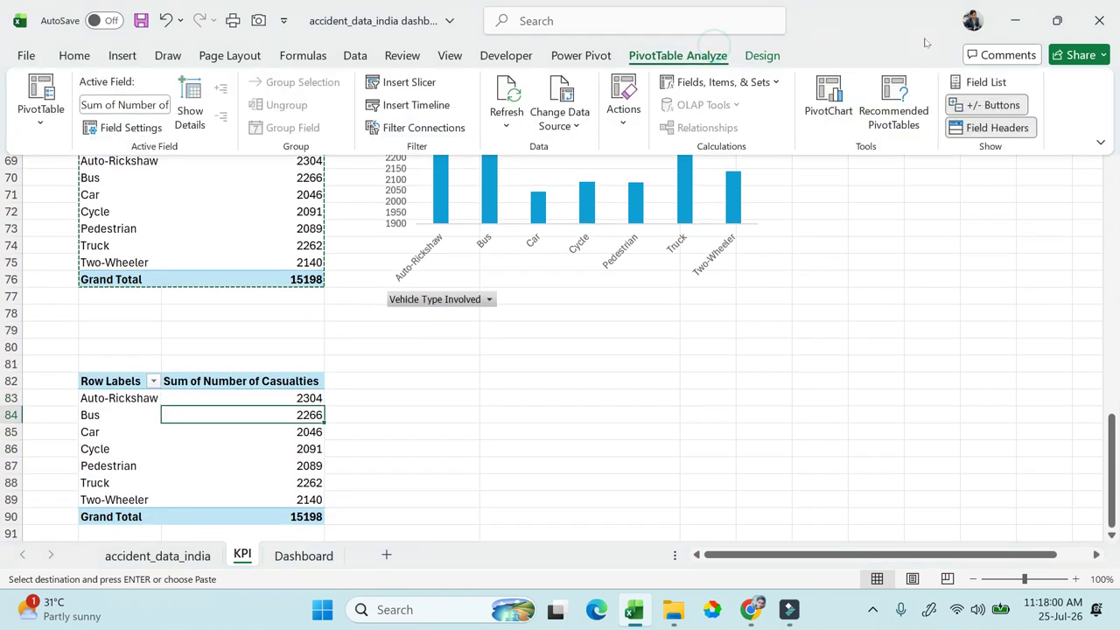
left_click(982, 82)
scroll(933, 289, "down", 2)
scroll(884, 276, "down", 2)
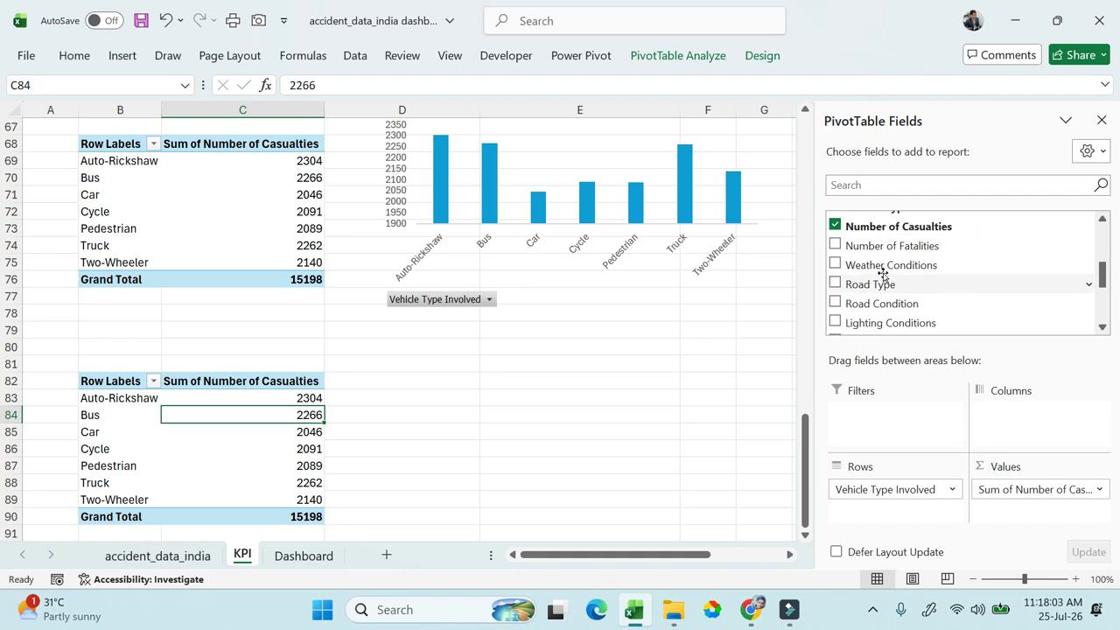
scroll(850, 268, "up", 1)
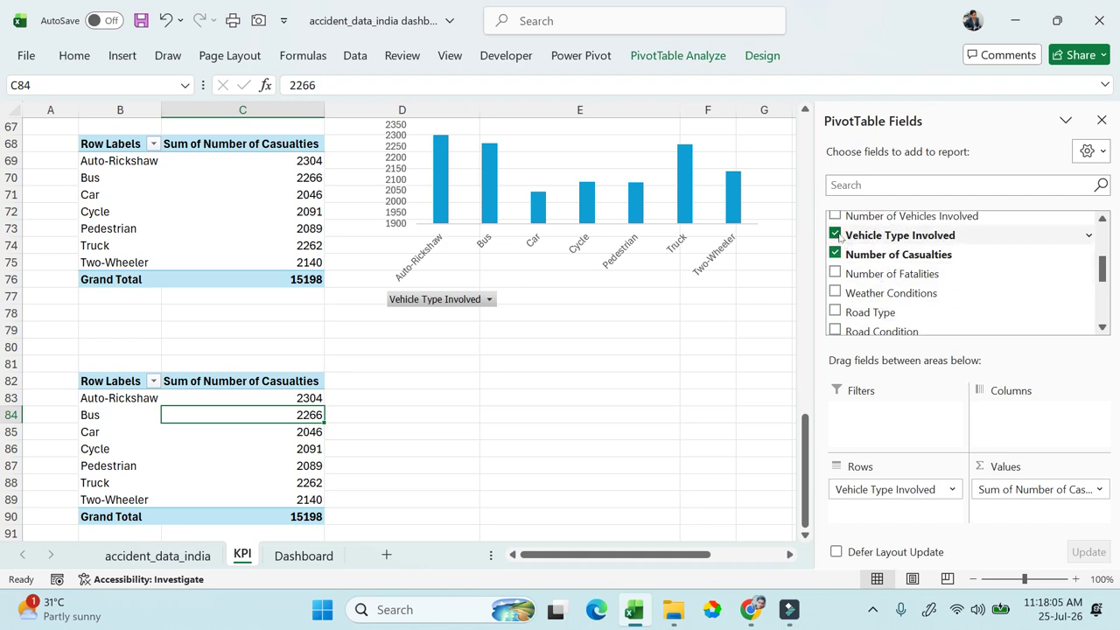
scroll(838, 237, "up", 1)
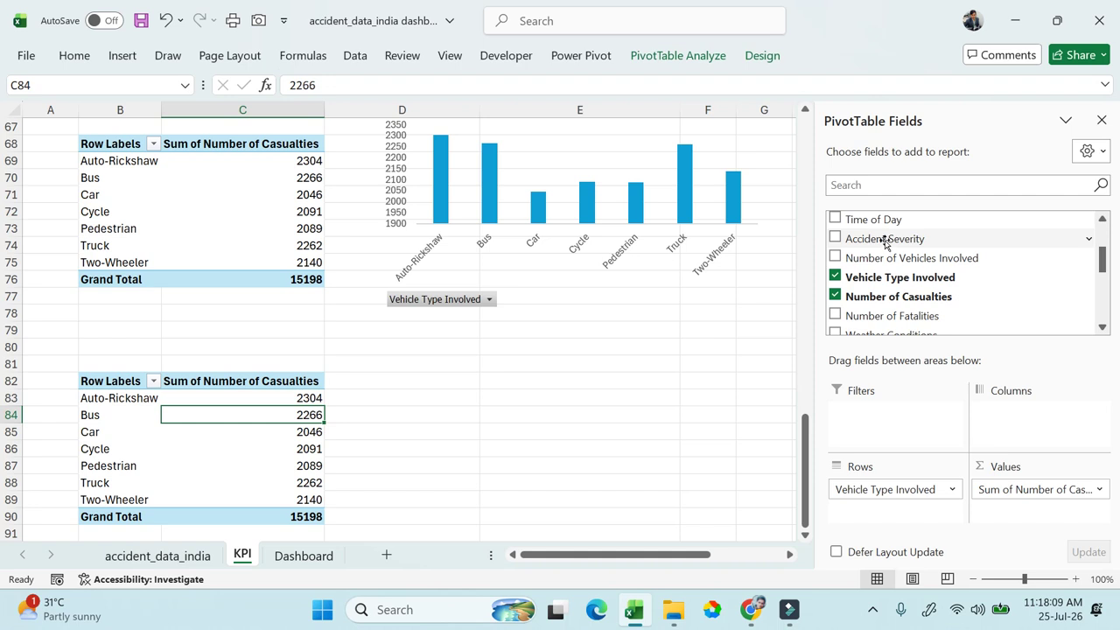
left_click(836, 238)
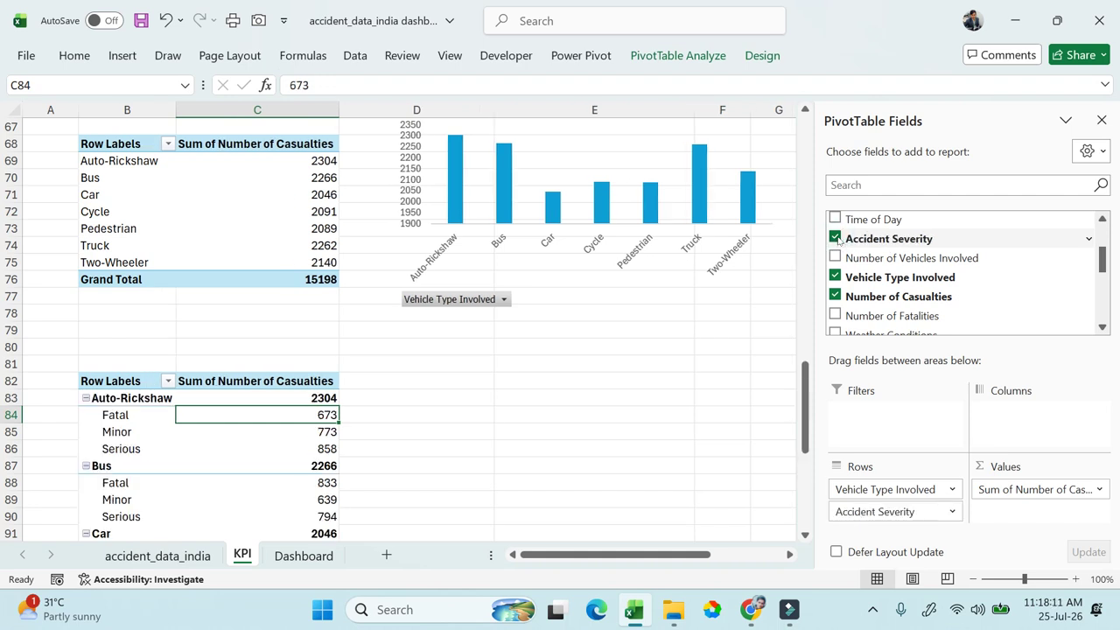
left_click(836, 238)
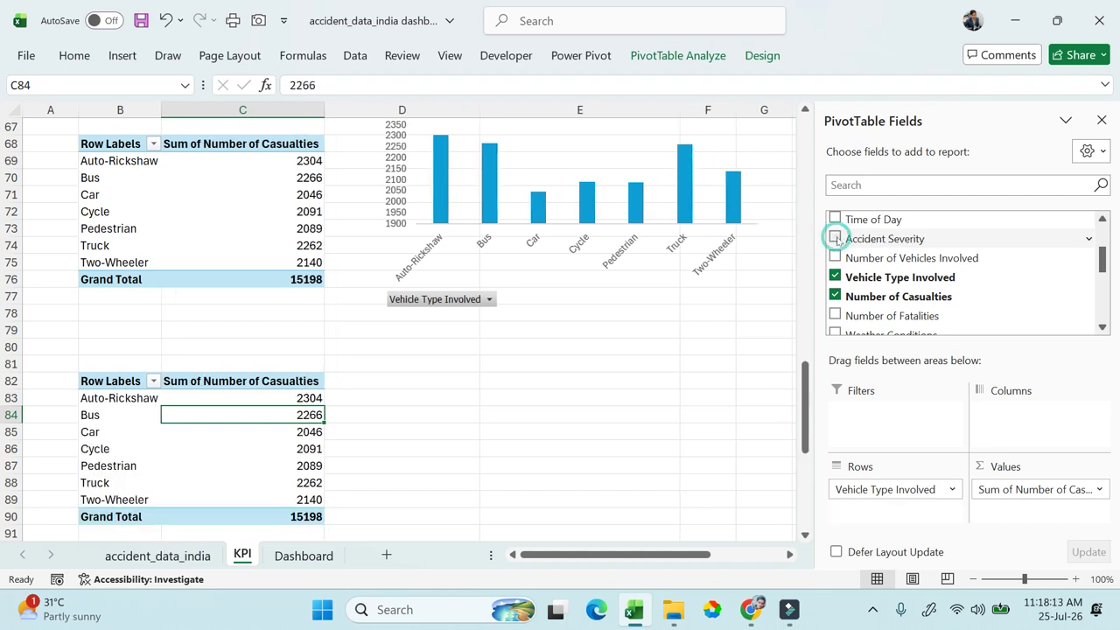
left_click_drag(849, 233, 855, 508)
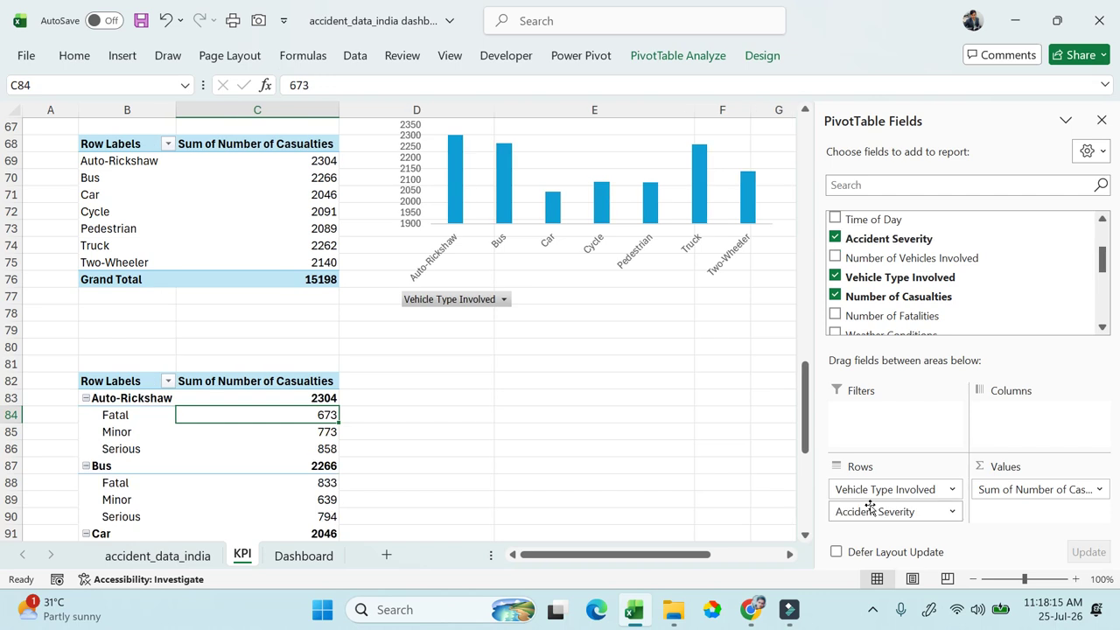
left_click(836, 277)
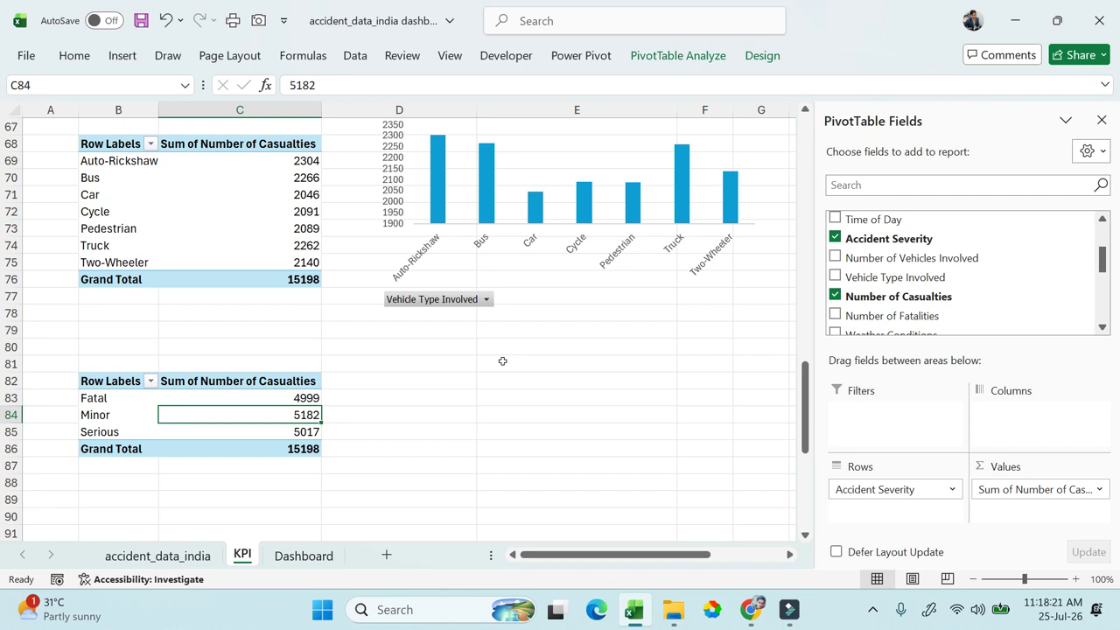
Step: Try adding Number of Fatalities to the accident severity pivot table's values
left_click(835, 315)
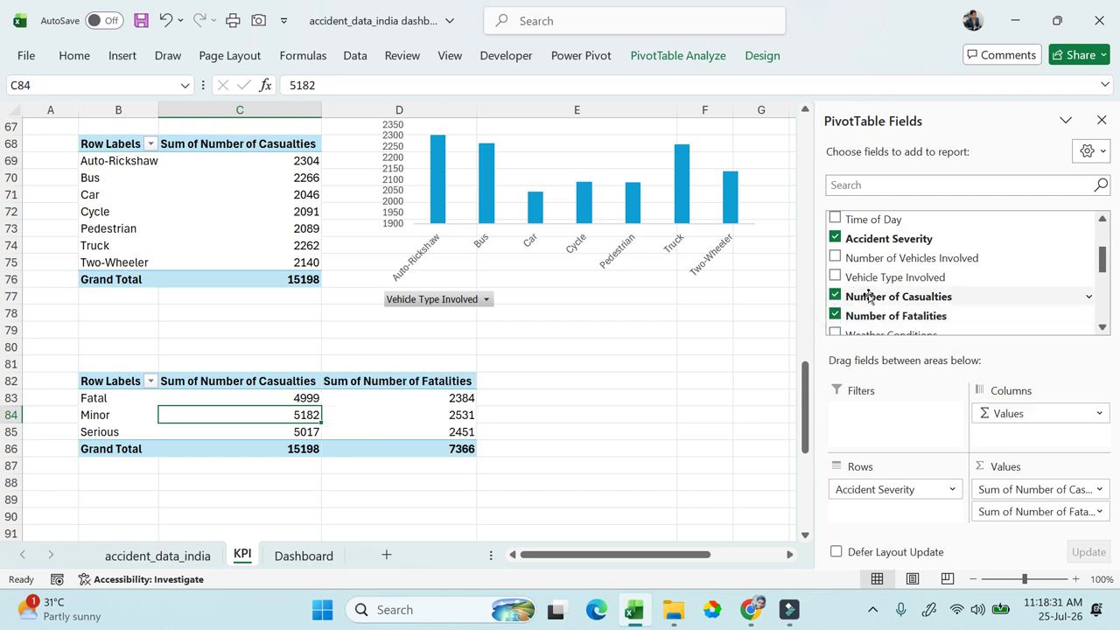
scroll(870, 296, "down", 1)
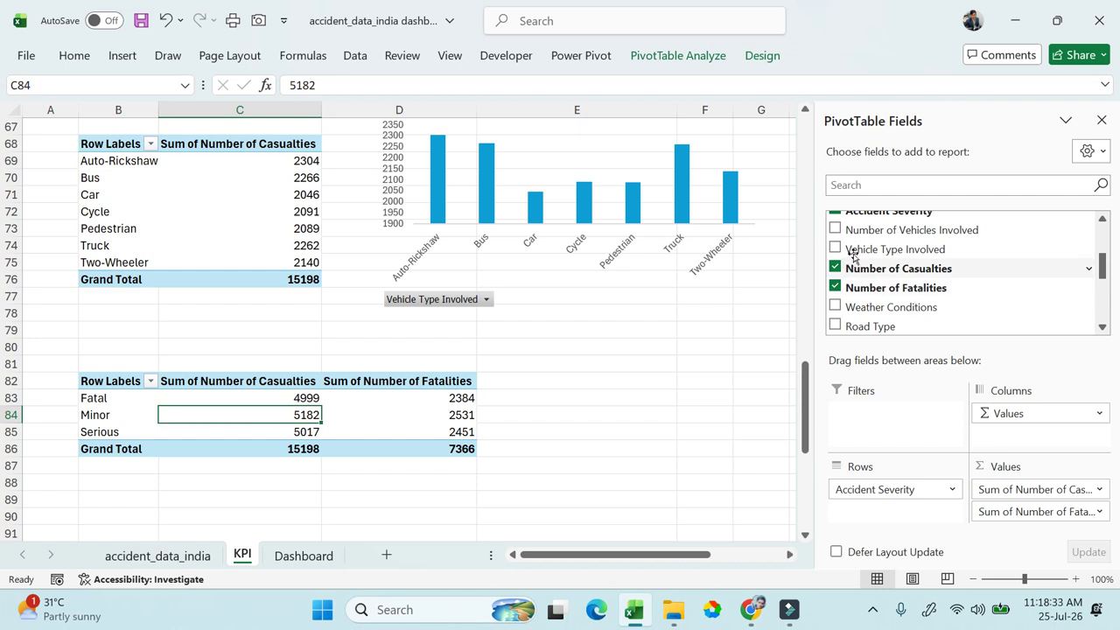
left_click(462, 395)
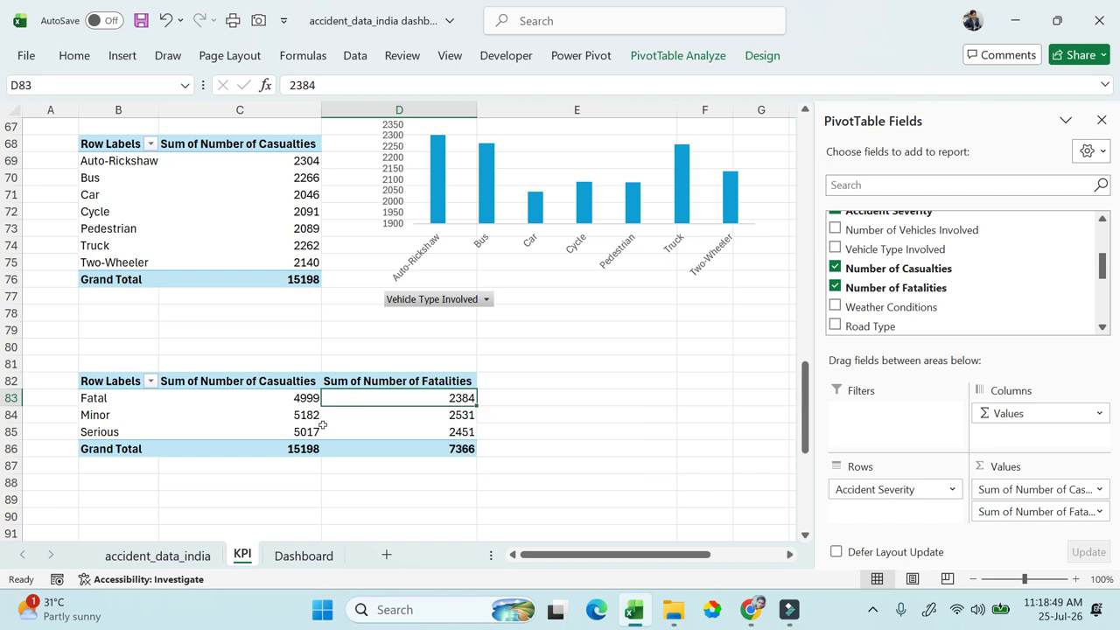
left_click(412, 426)
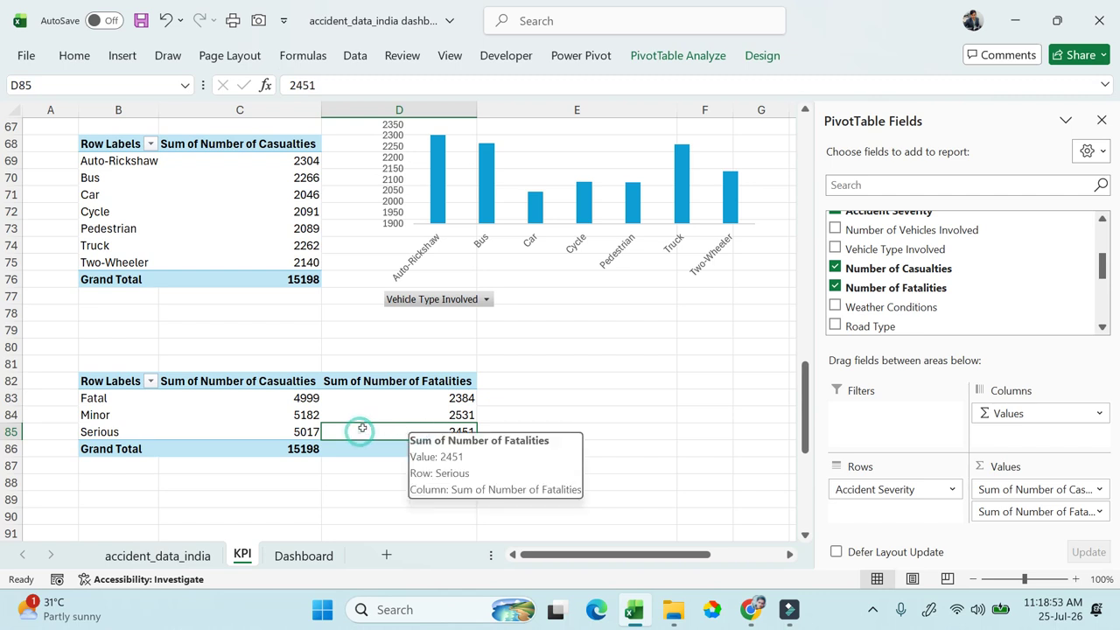
Step: Try a 2-D line chart of casualties and fatalities by accident severity
left_click_drag(425, 426, 98, 380)
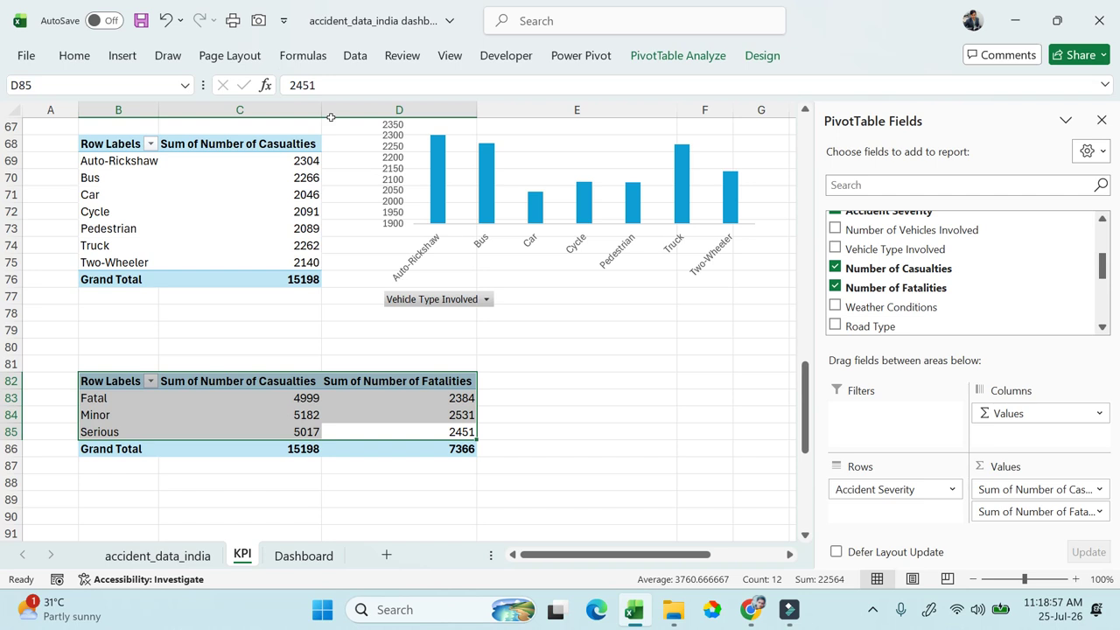
left_click(131, 58)
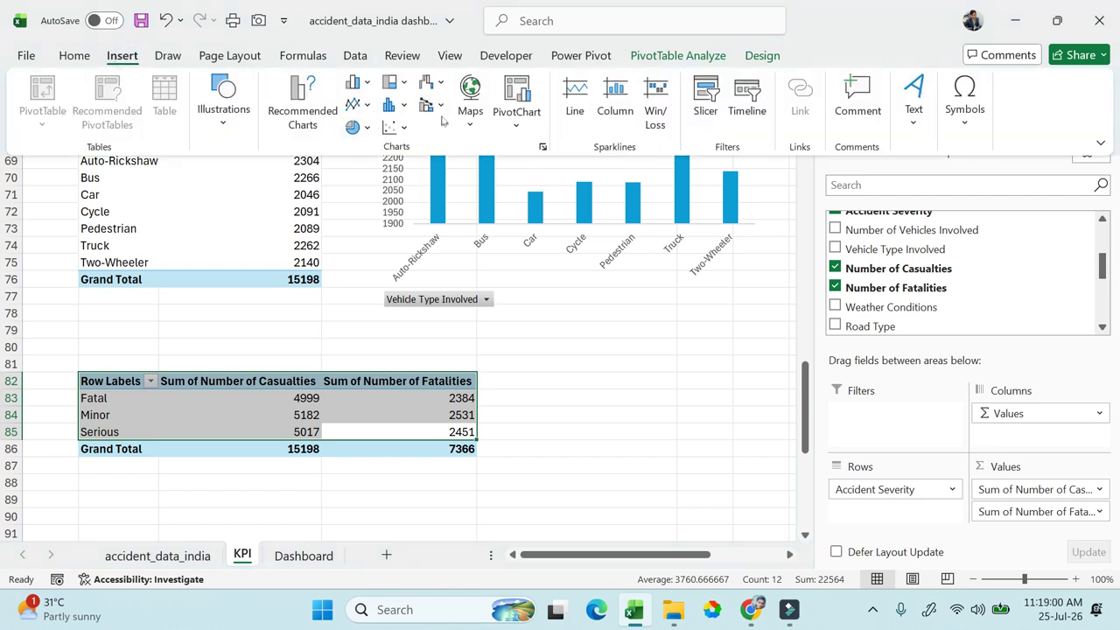
left_click(367, 105)
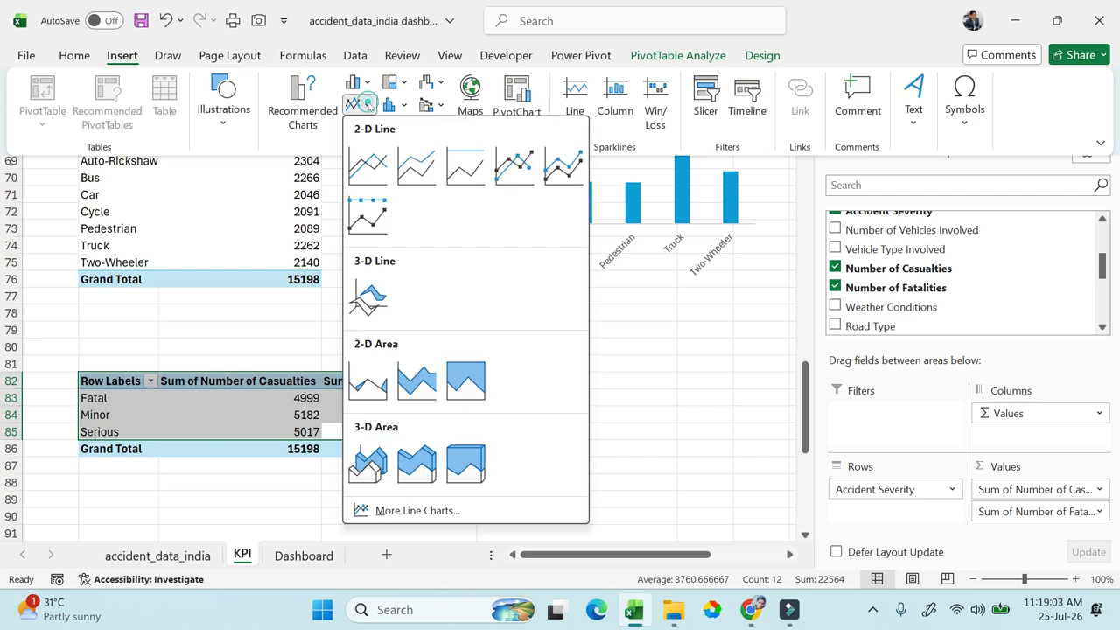
left_click(379, 175)
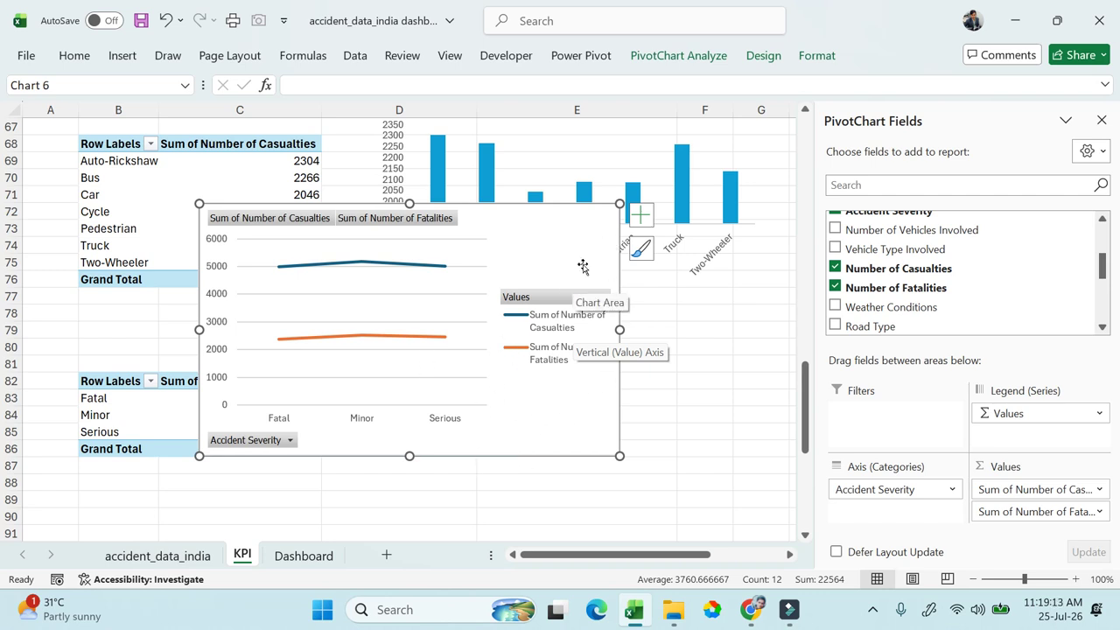
Step: Delete the two-series line chart and remove the fatalities field from the severity pivot table's values
key("Delete")
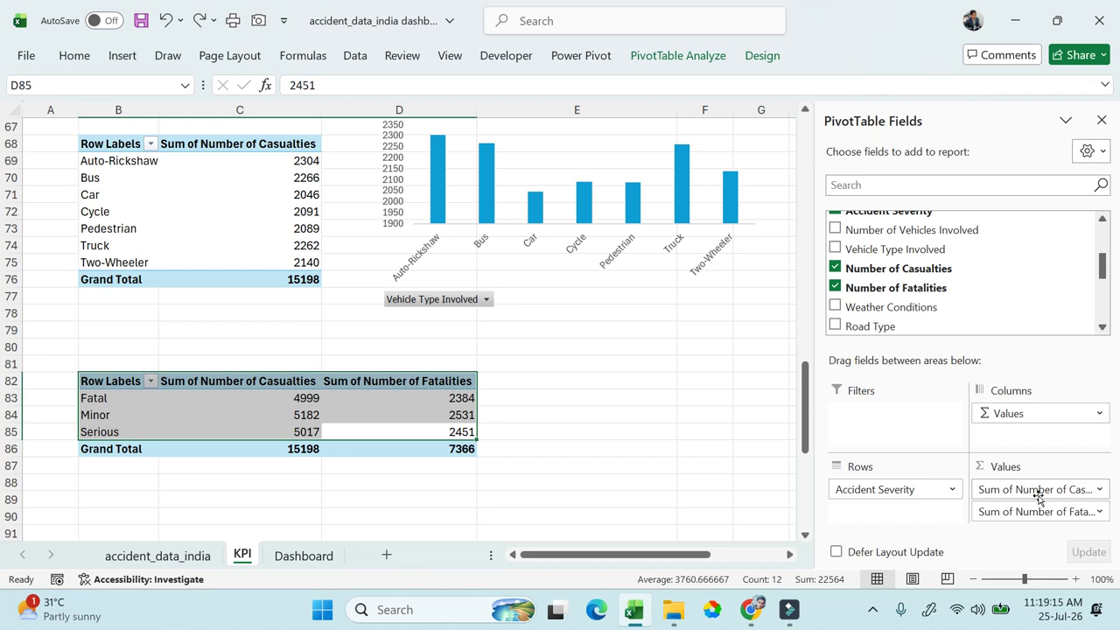
left_click(1099, 512)
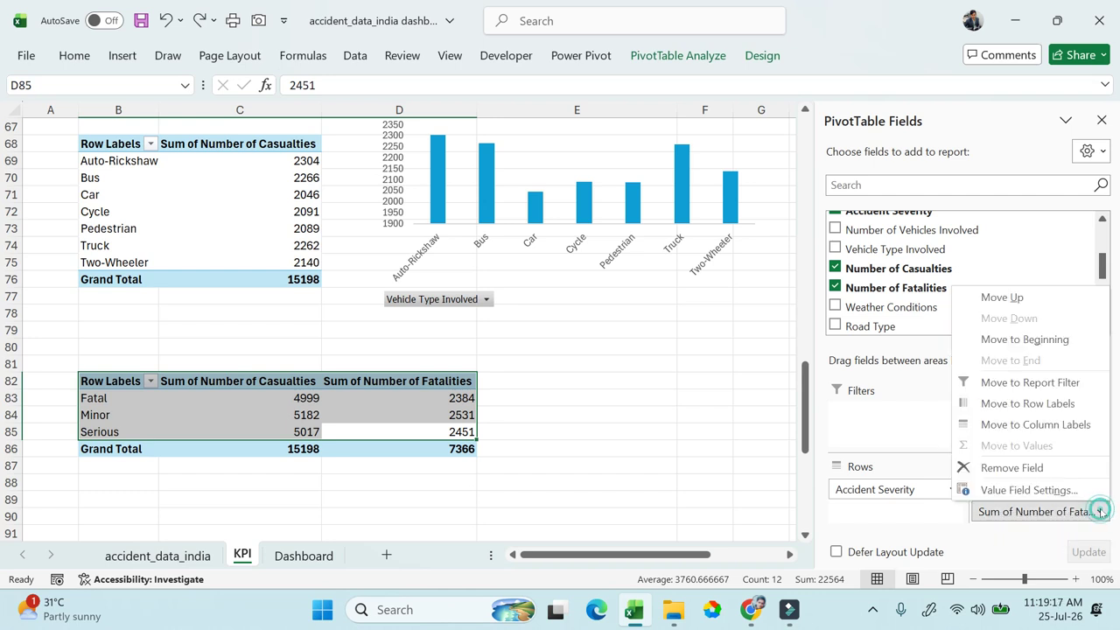
left_click(1020, 468)
Step: Insert a 2-D line chart of casualties by accident severity and move it beside its pivot table
left_click_drag(297, 431, 118, 396)
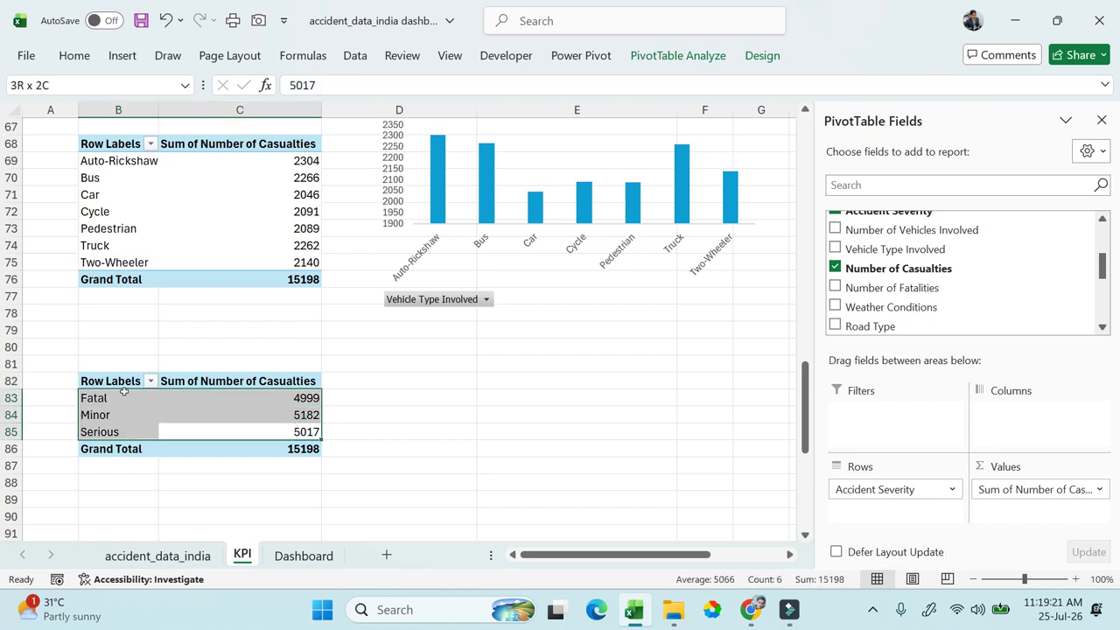
left_click(123, 58)
left_click(355, 107)
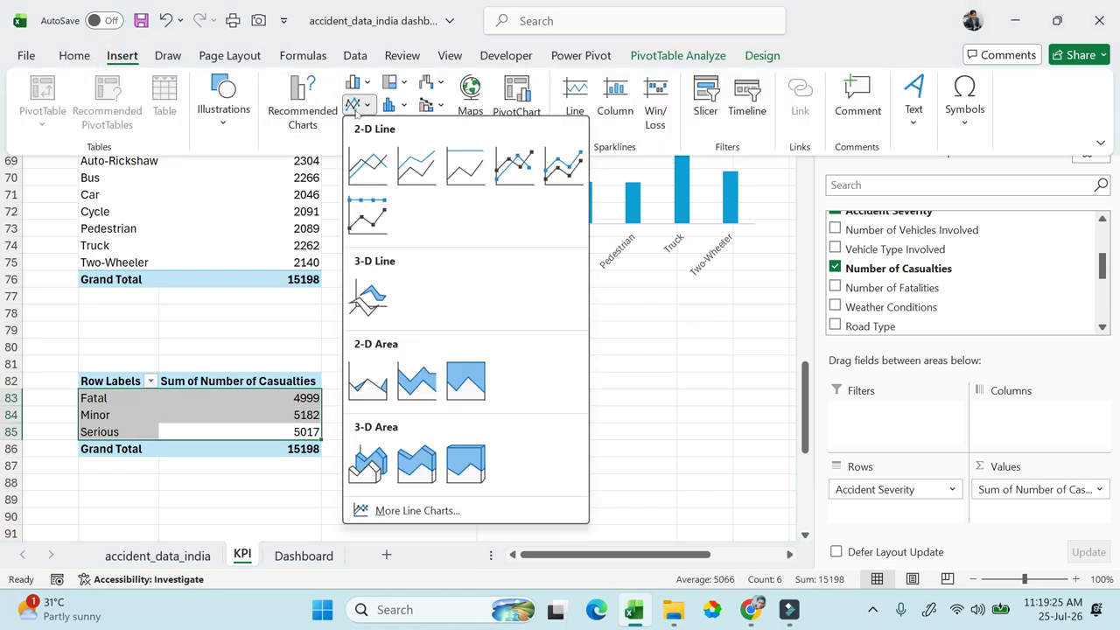
left_click(391, 171)
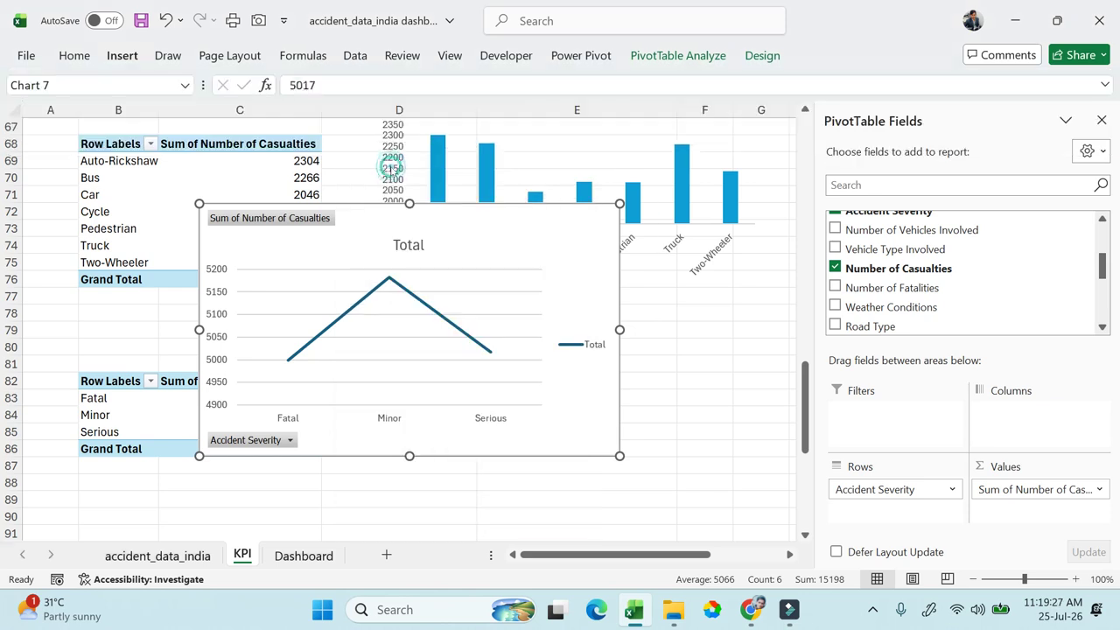
mouse_move(386, 279)
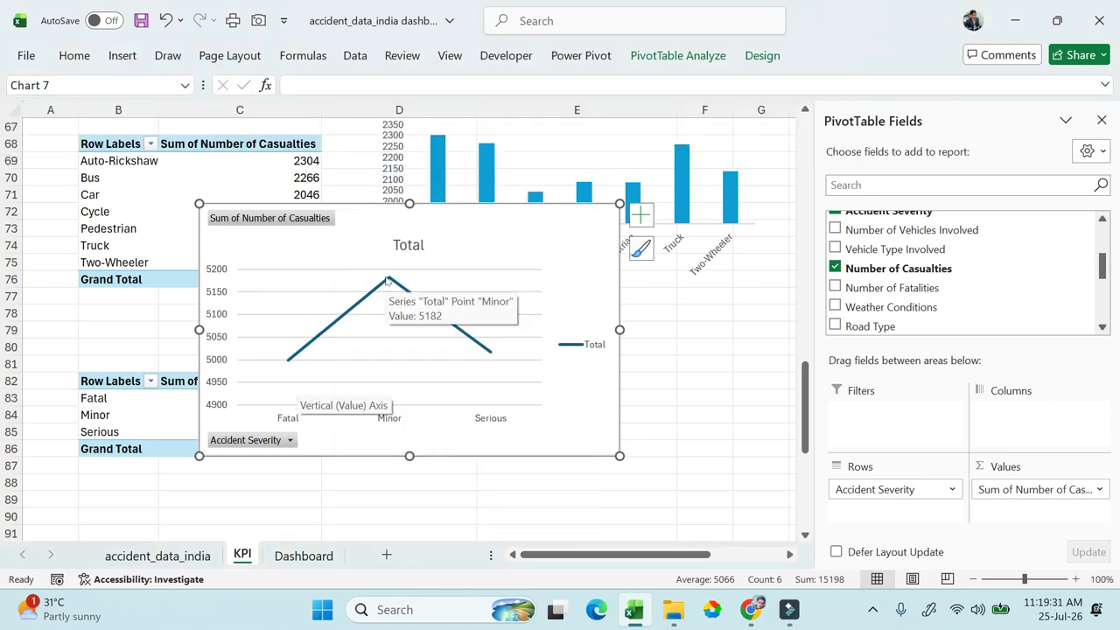
left_click_drag(313, 254, 456, 223)
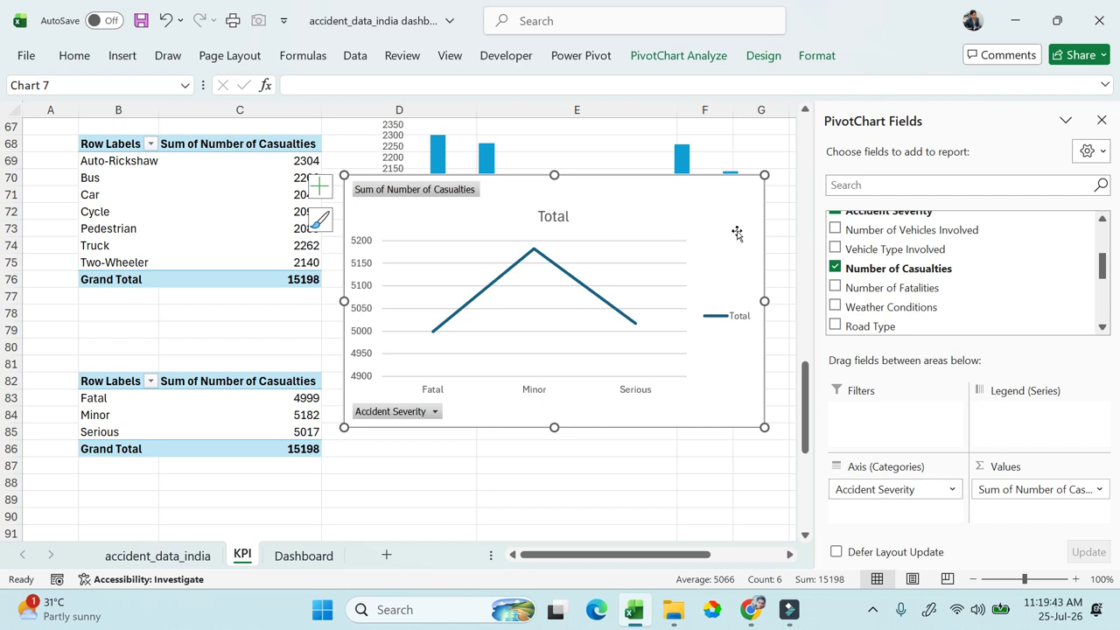
Step: Change the accident severity line chart to a Doughnut chart
left_click(759, 55)
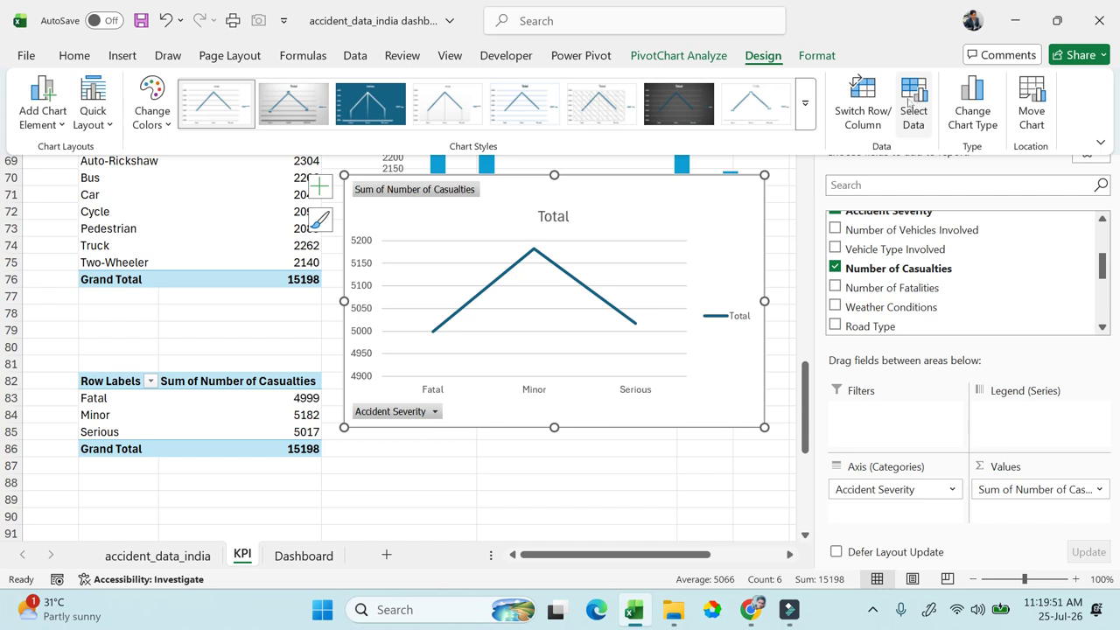
left_click(976, 120)
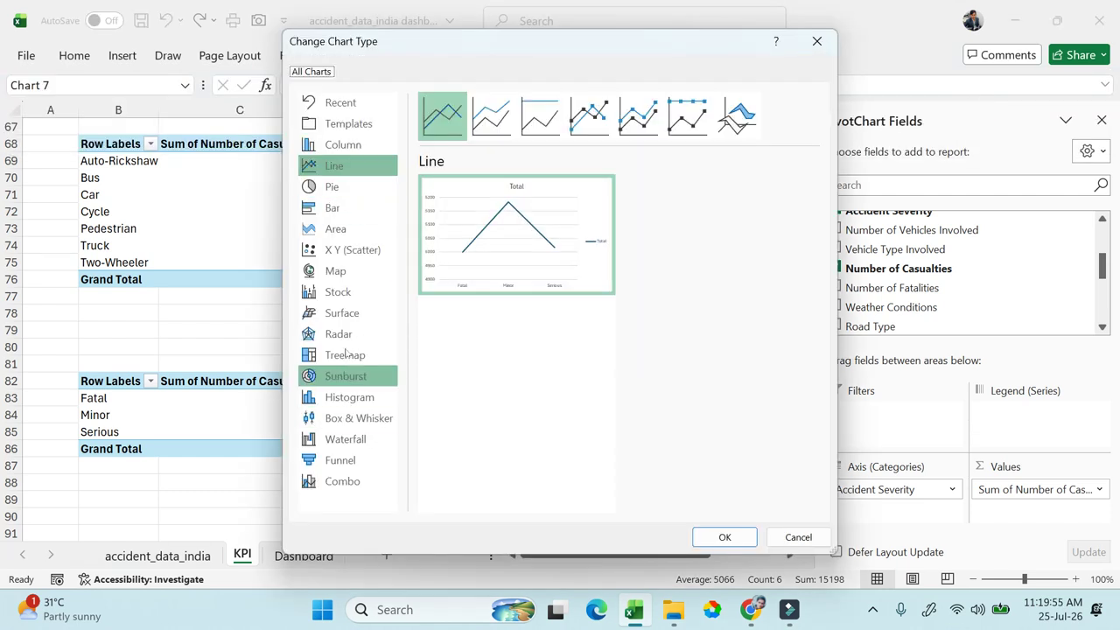
left_click(338, 191)
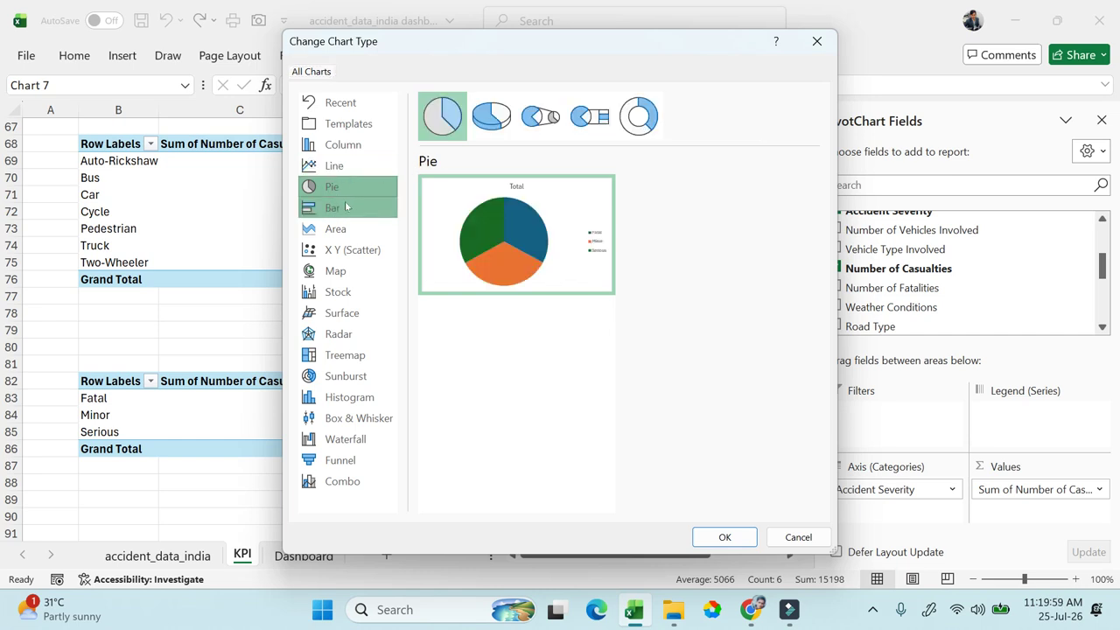
left_click(638, 125)
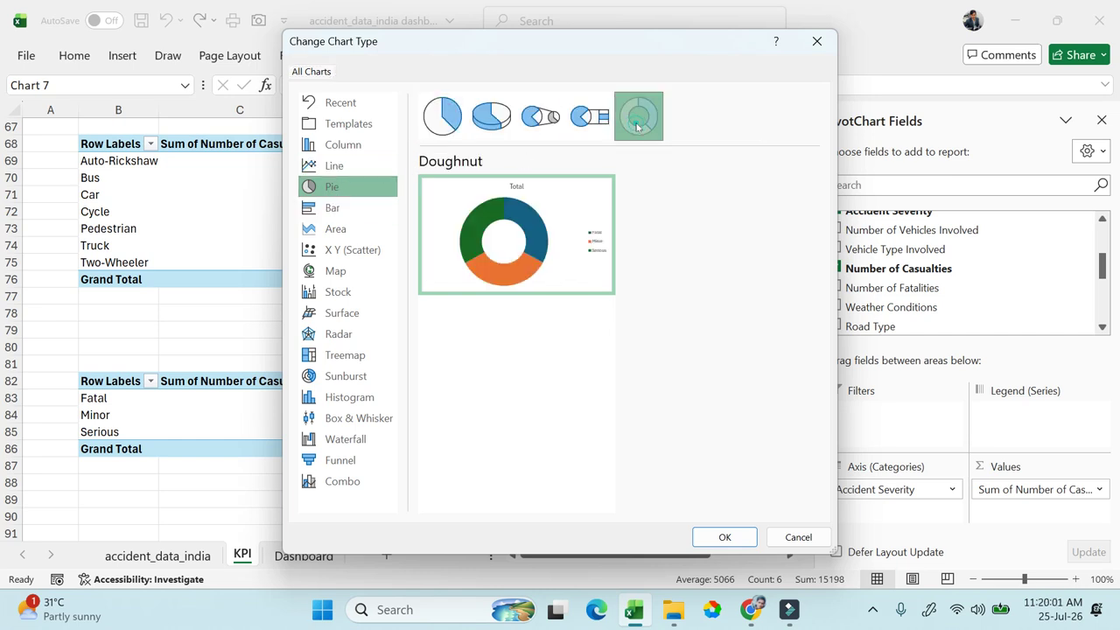
left_click(725, 537)
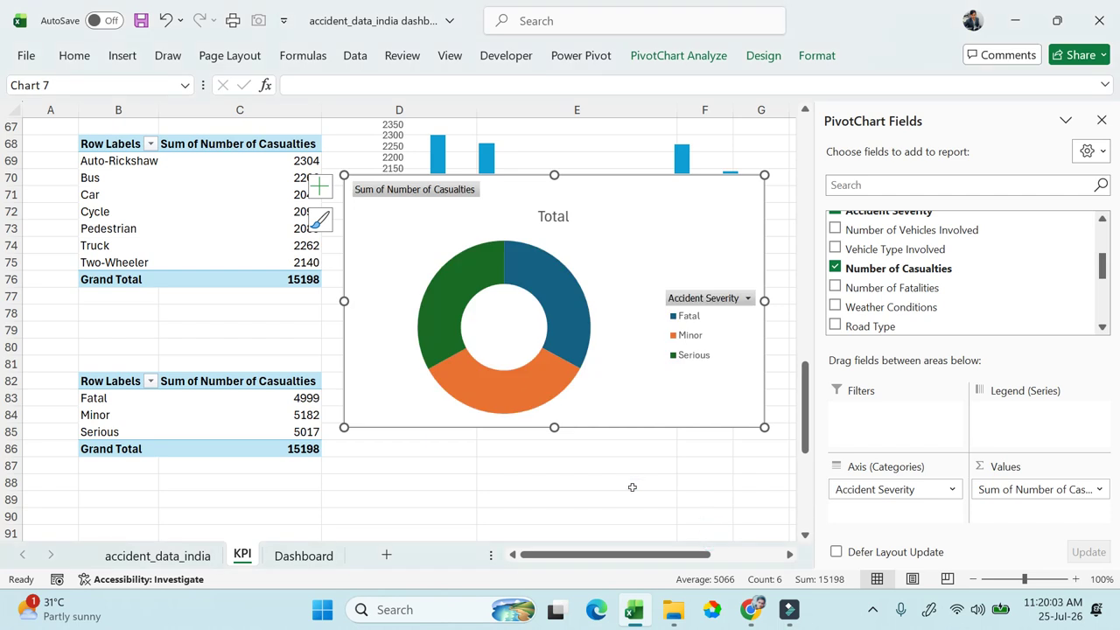
Step: Give the doughnut chart a layout with percentage labels and the grey gradient chart style with bold title and dark label boxes
left_click(679, 54)
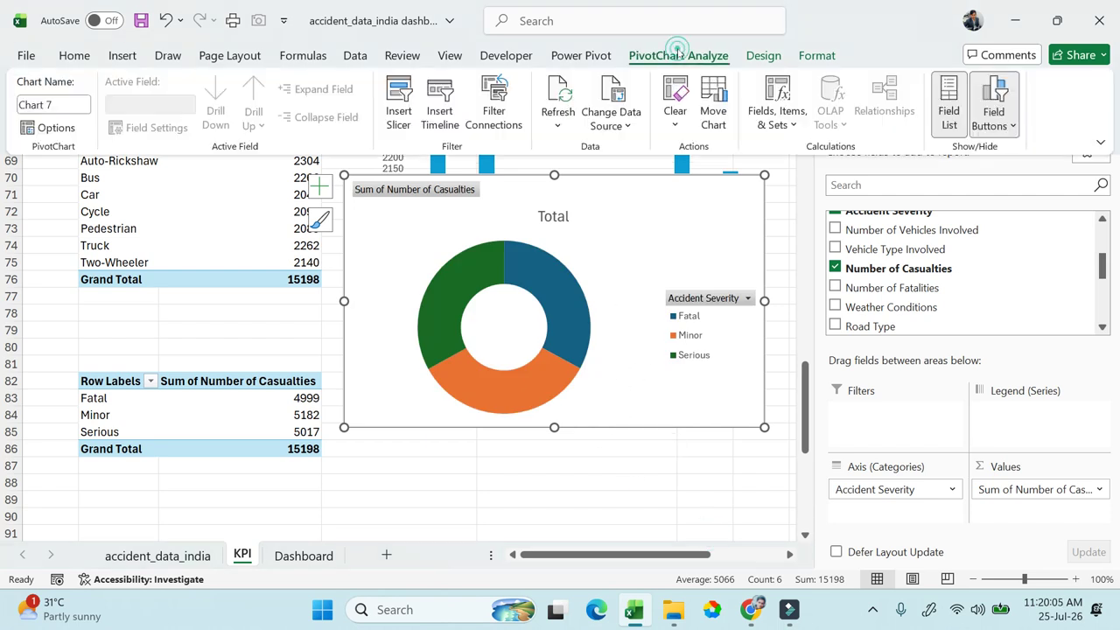
left_click(770, 60)
left_click(93, 105)
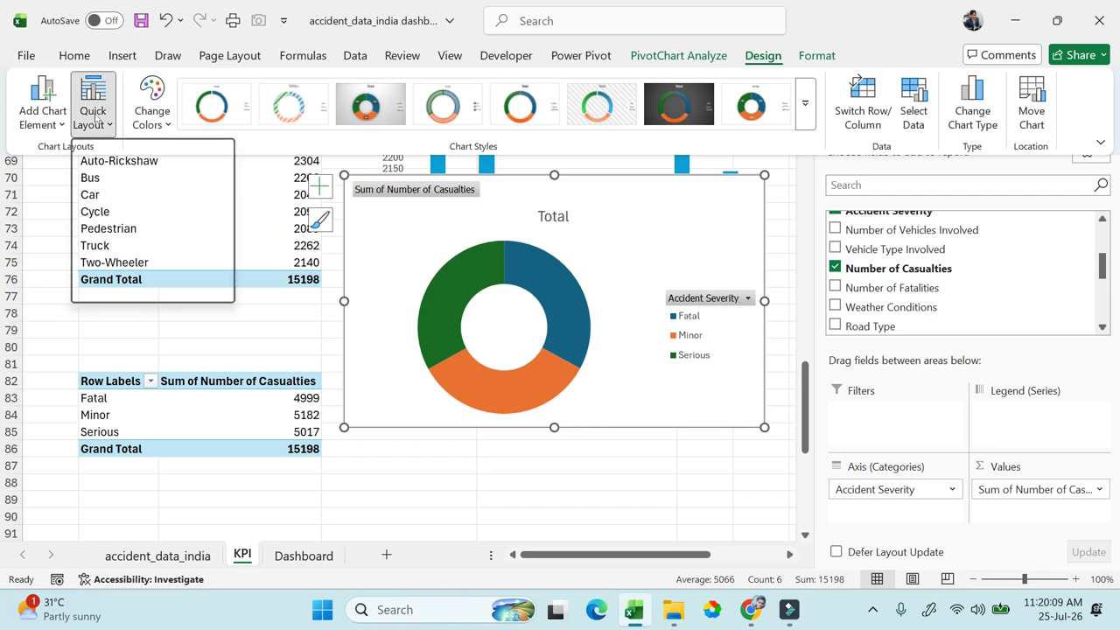
left_click(207, 224)
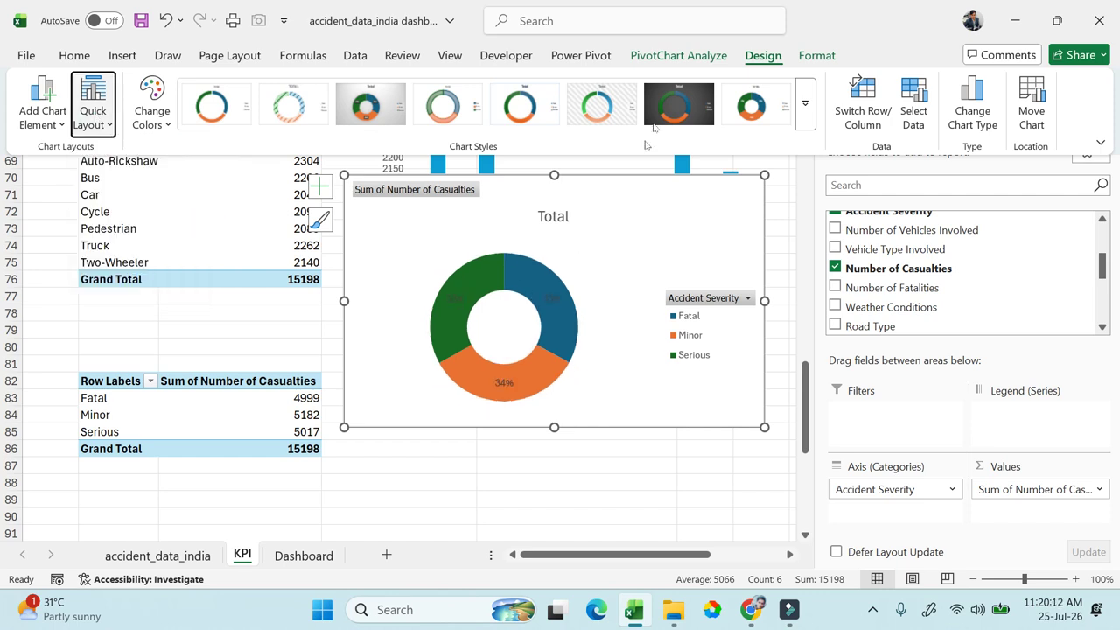
left_click(679, 104)
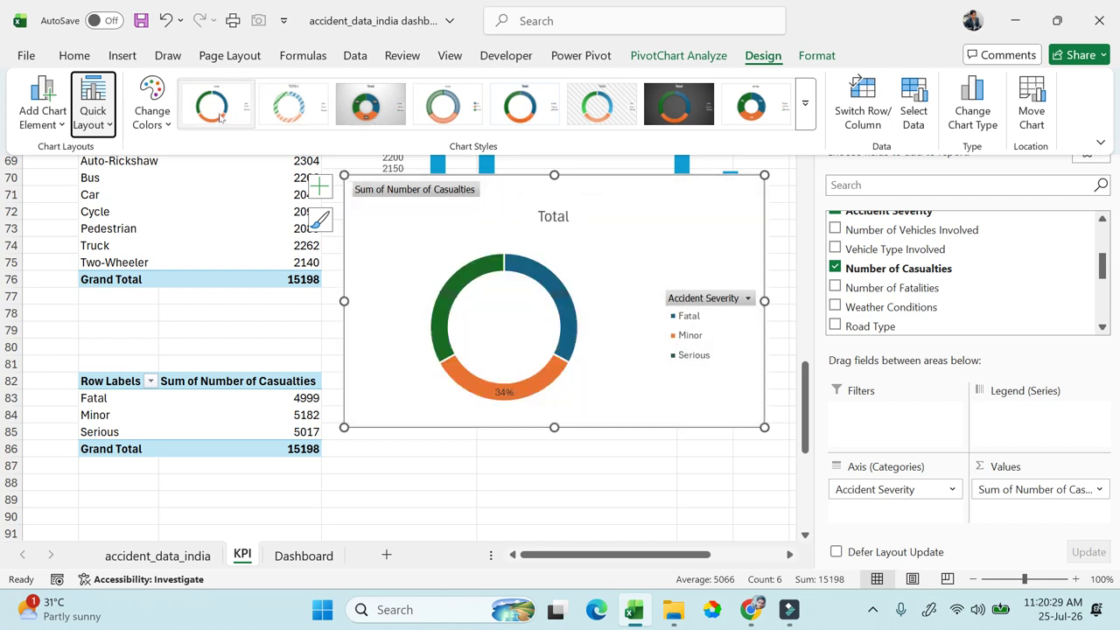
left_click(388, 120)
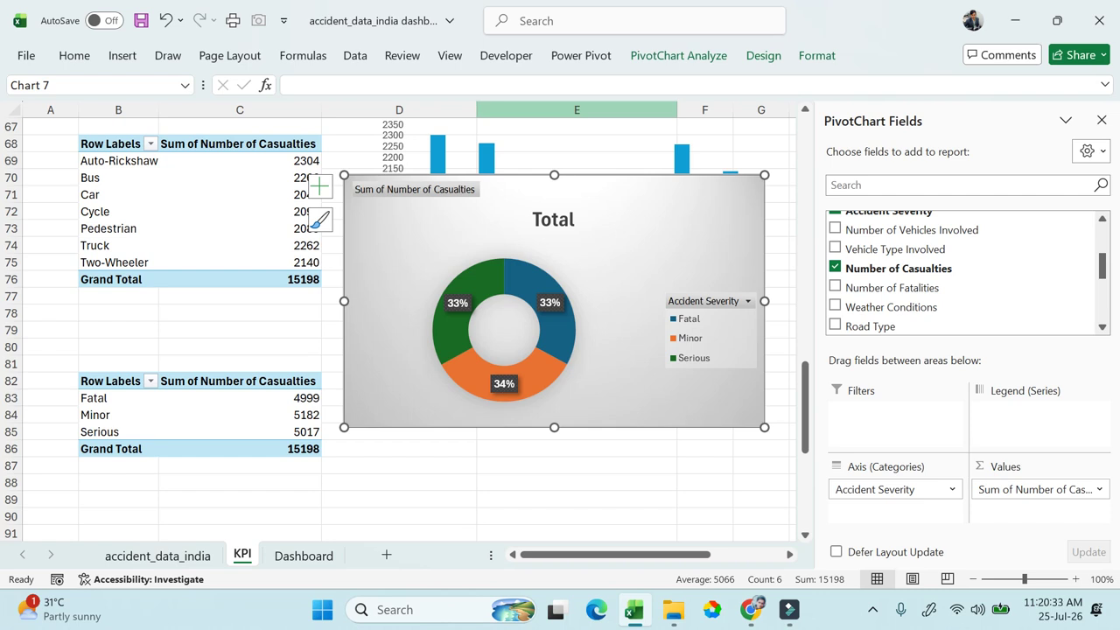
Step: Remove the doughnut chart's background fill and move the chart down below the vehicle type column chart
left_click(816, 55)
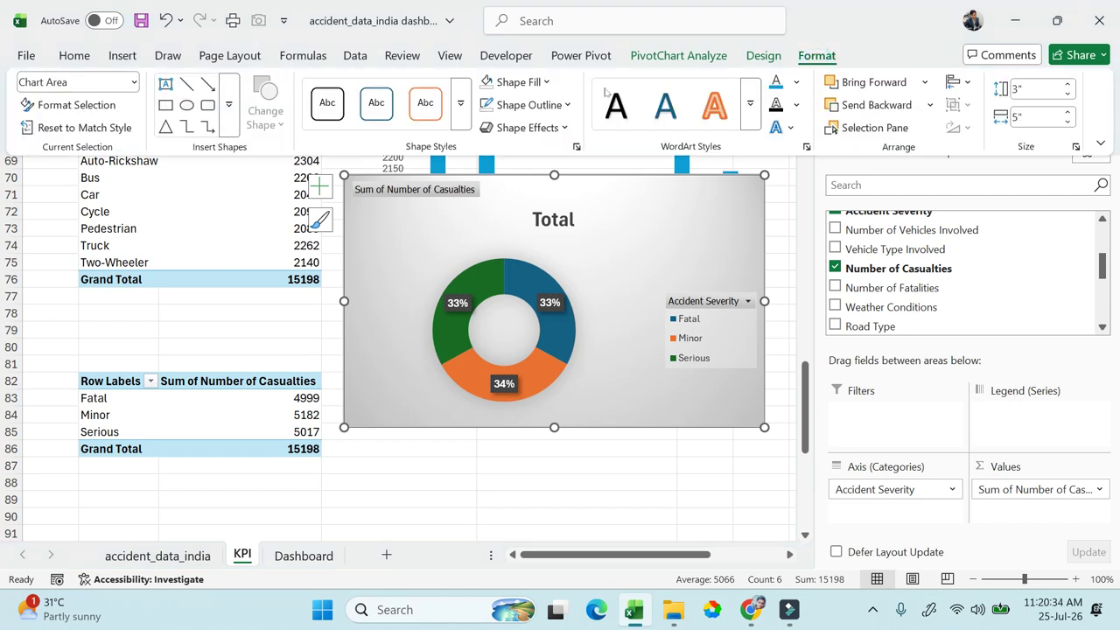
left_click(488, 82)
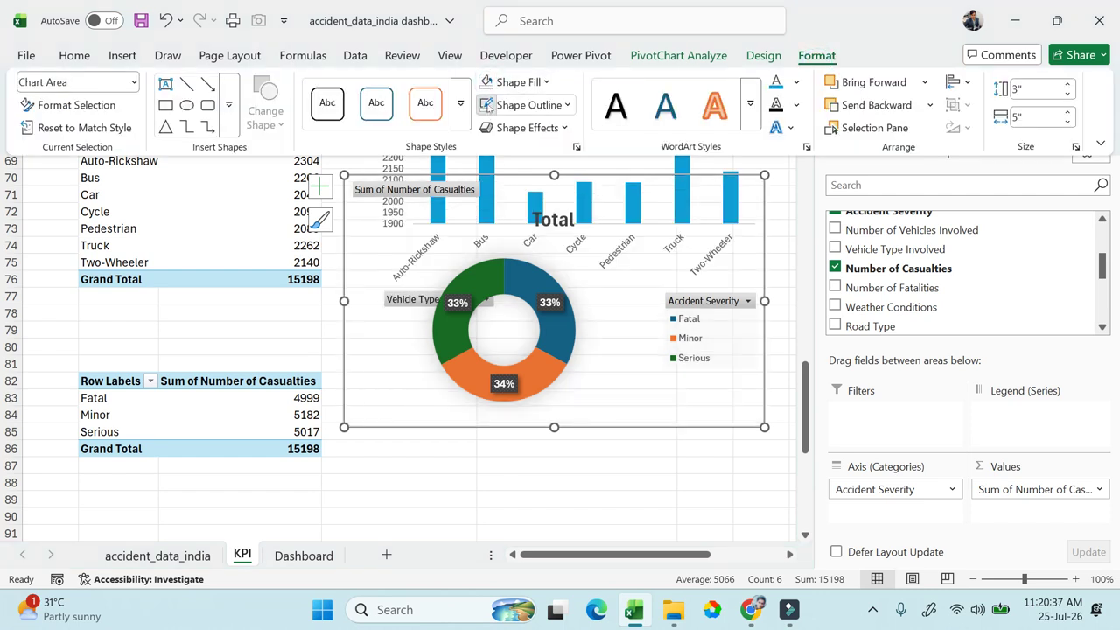
left_click(571, 426)
left_click_drag(569, 424, 553, 521)
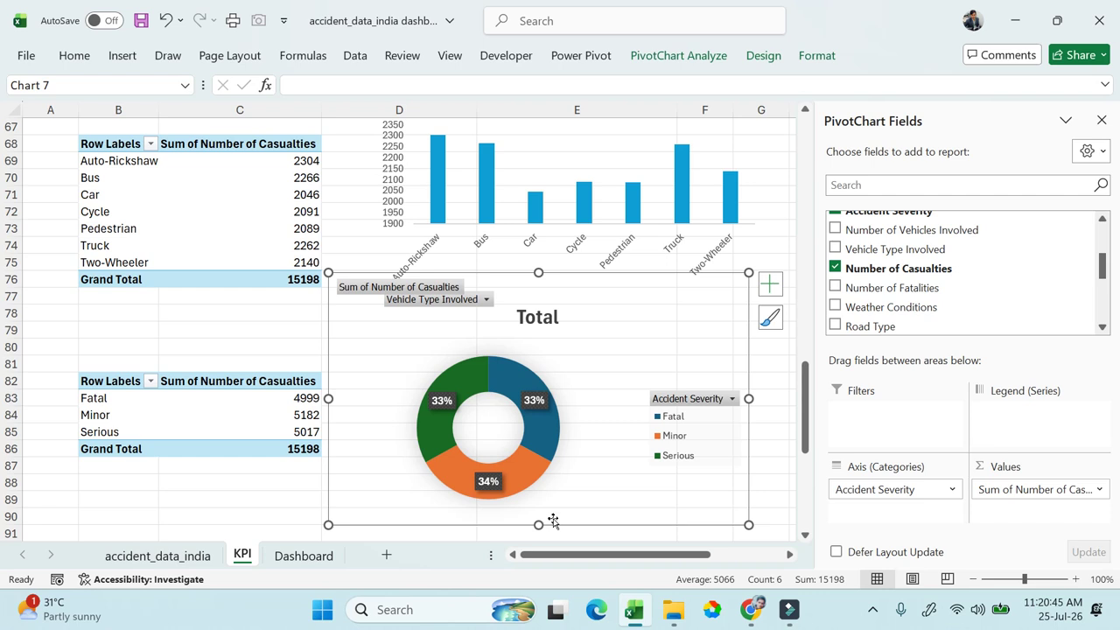
Step: Paste a copy of the severity doughnut chart into the Dashboard sheet, place it below the weather pie chart and shrink it
left_click(307, 557)
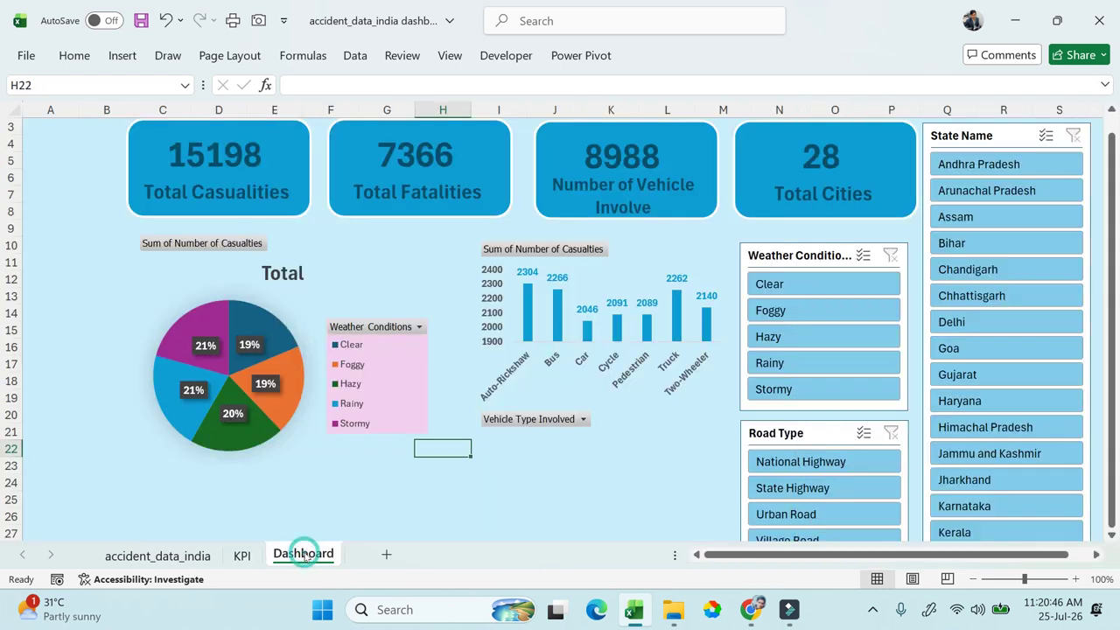
scroll(290, 464, "down", 2)
left_click(196, 418)
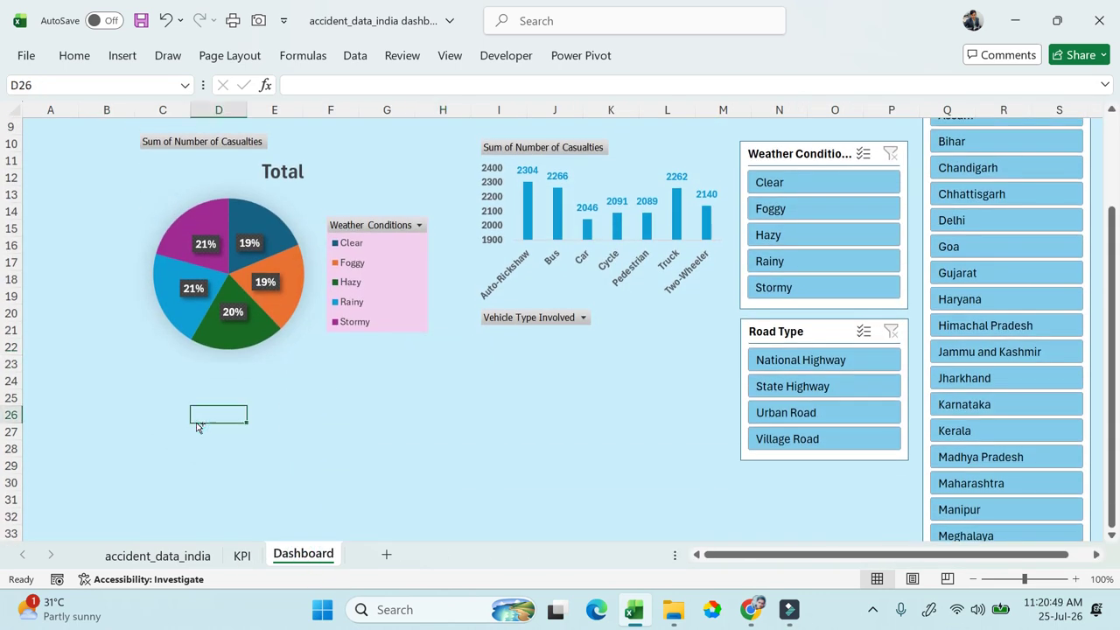
key("ctrl+v")
left_click_drag(346, 408, 253, 367)
scroll(330, 381, "down", 3)
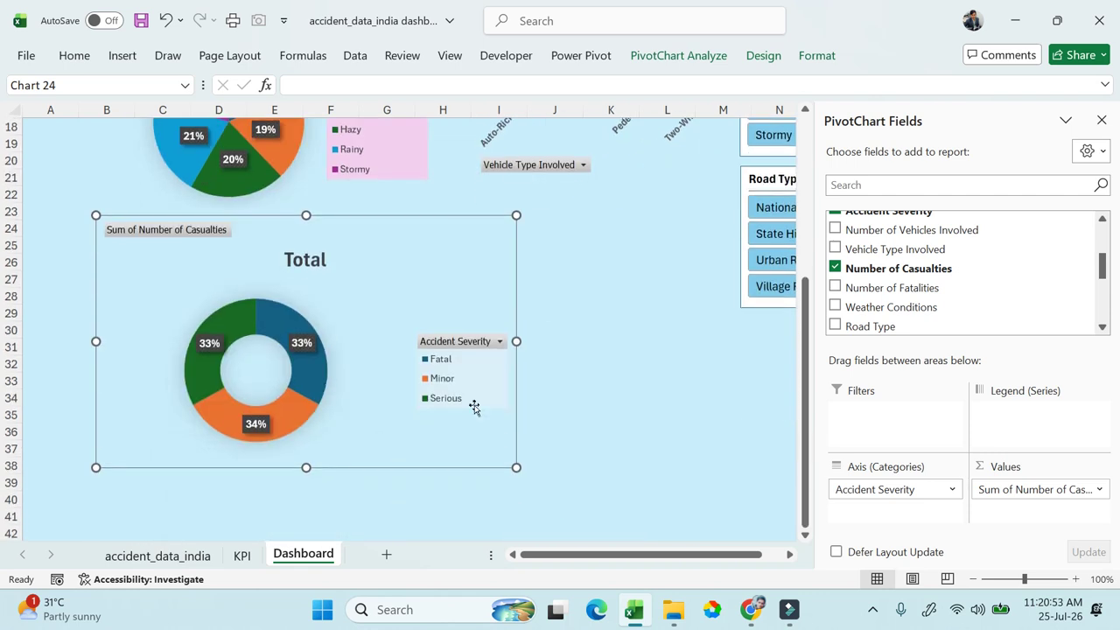
left_click_drag(516, 467, 406, 426)
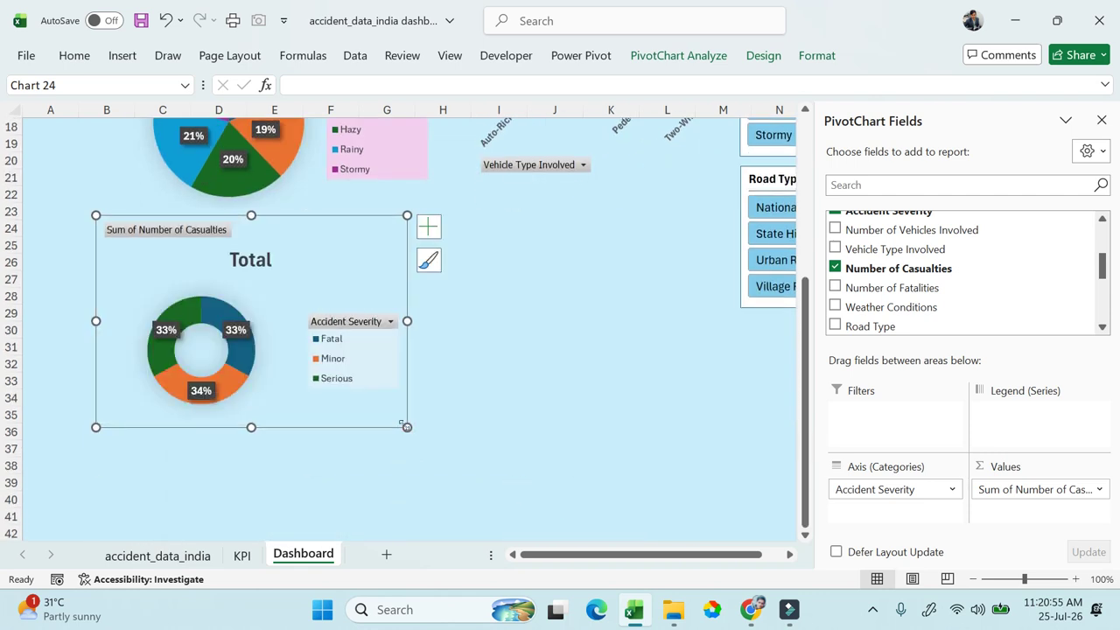
left_click_drag(292, 424, 295, 422)
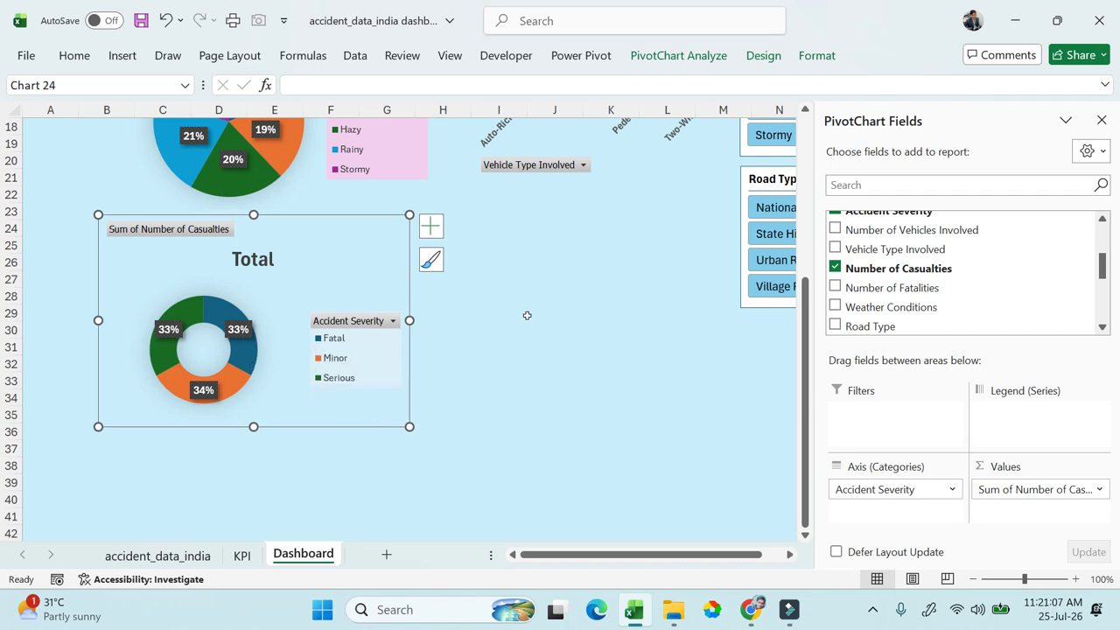
key("alt+Tab")
key("alt+Tab")
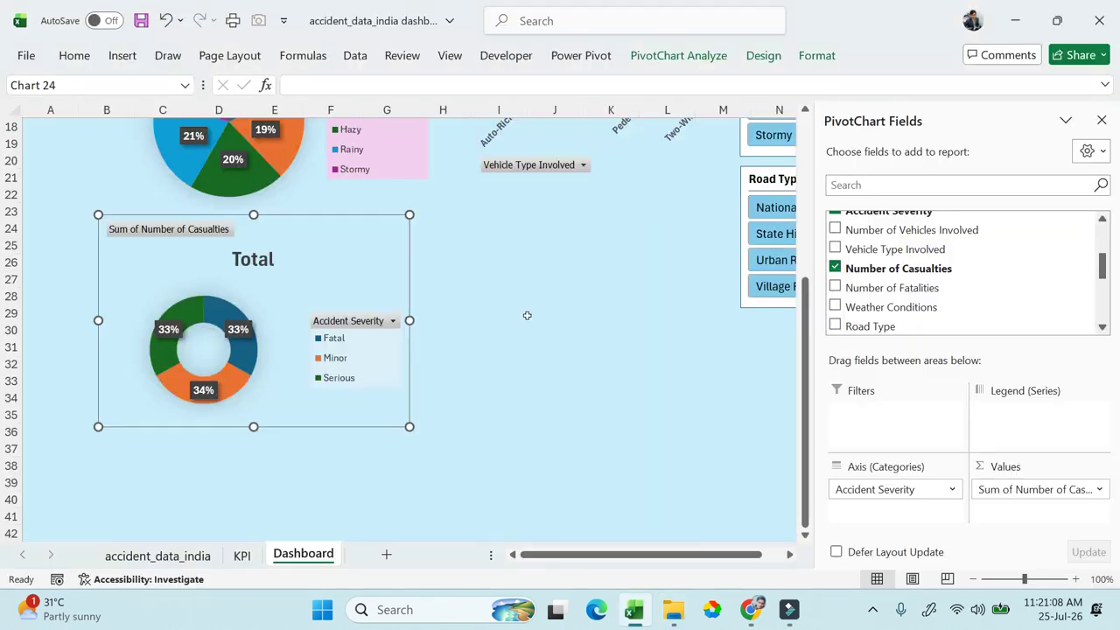
left_click(1102, 120)
left_click(245, 559)
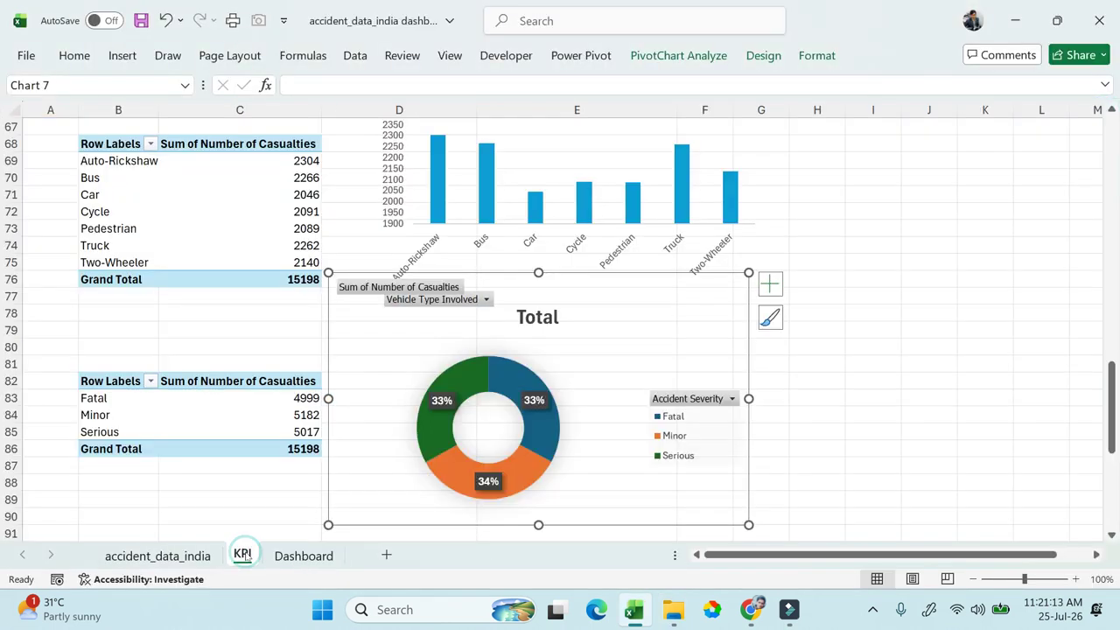
left_click(287, 564)
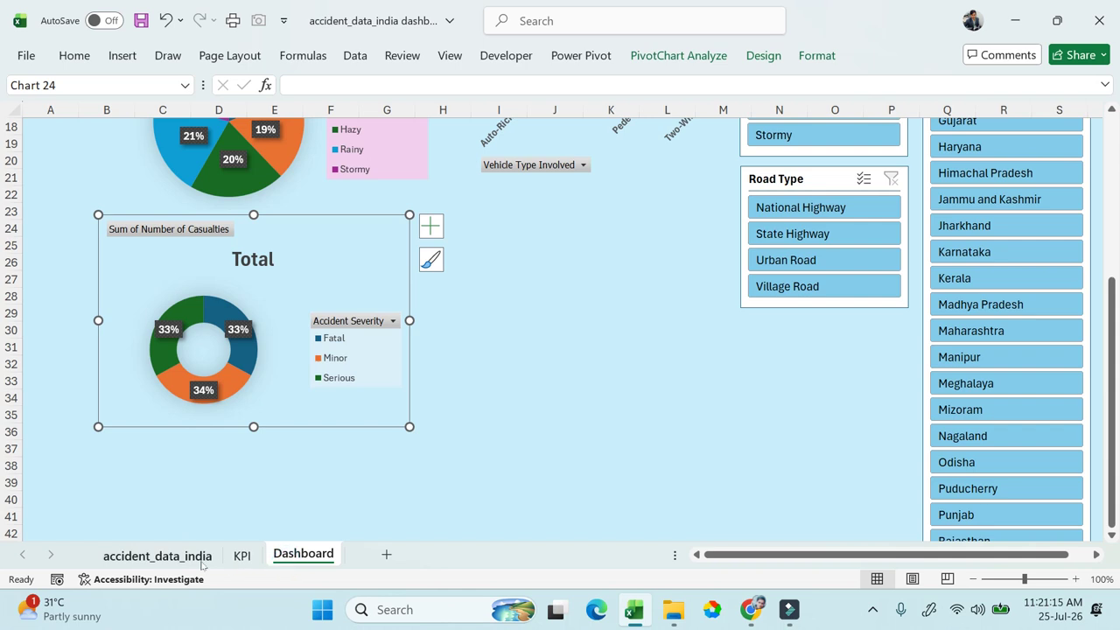
left_click(156, 556)
left_click(302, 556)
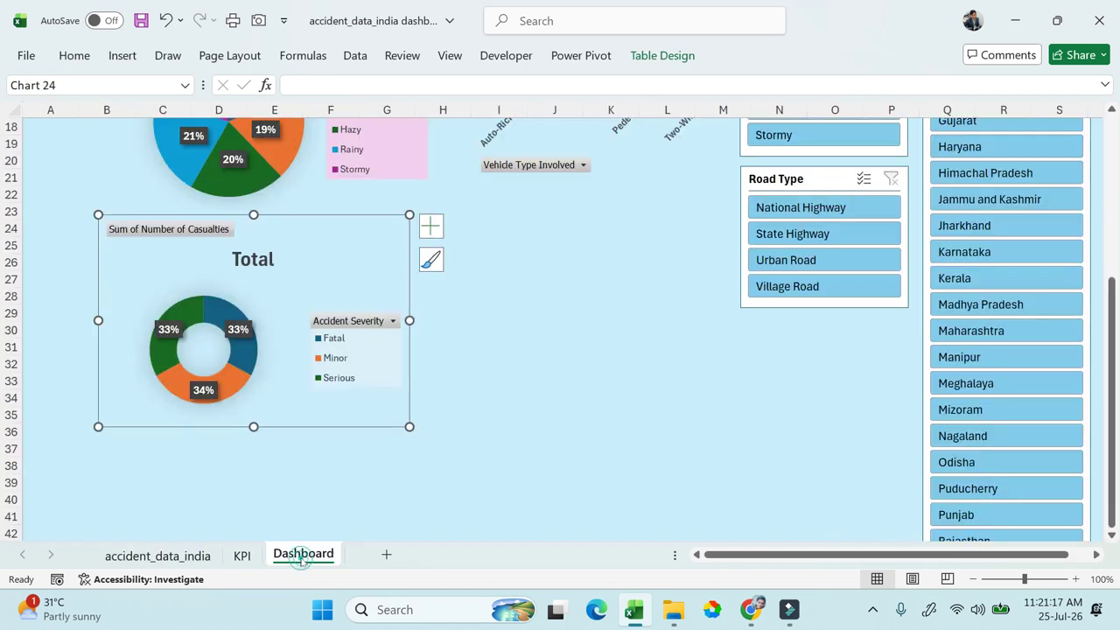
Step: Copy the accident severity pivot table on the KPI sheet and paste it lower down at cell B94
left_click(242, 557)
left_click_drag(295, 448, 126, 376)
key("ctrl+c")
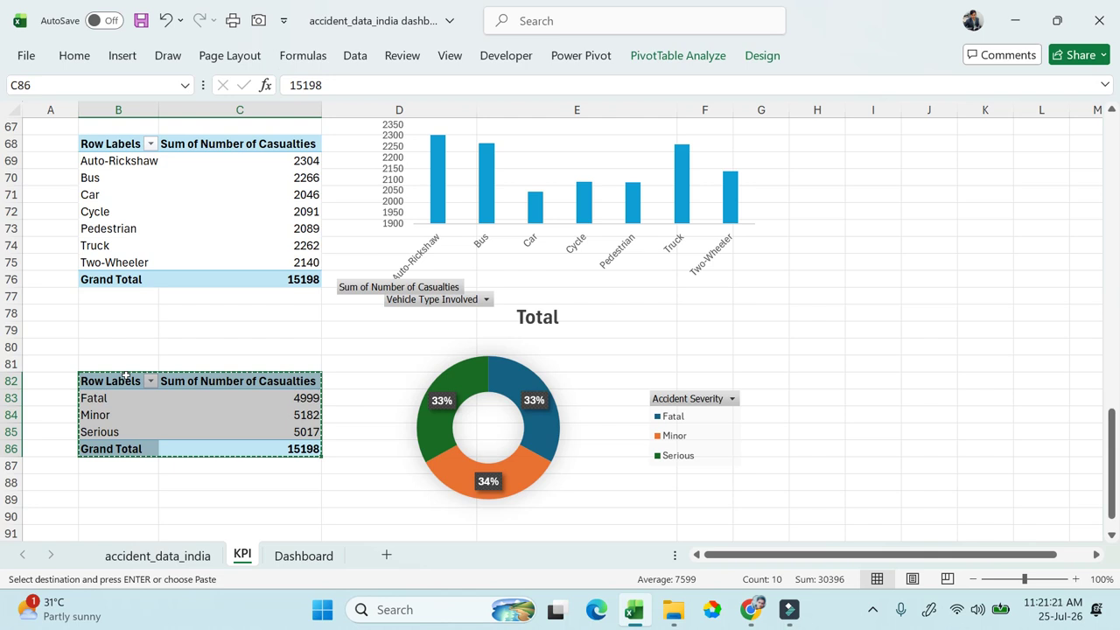
scroll(126, 375, "down", 4)
left_click(102, 391)
key("ctrl+v")
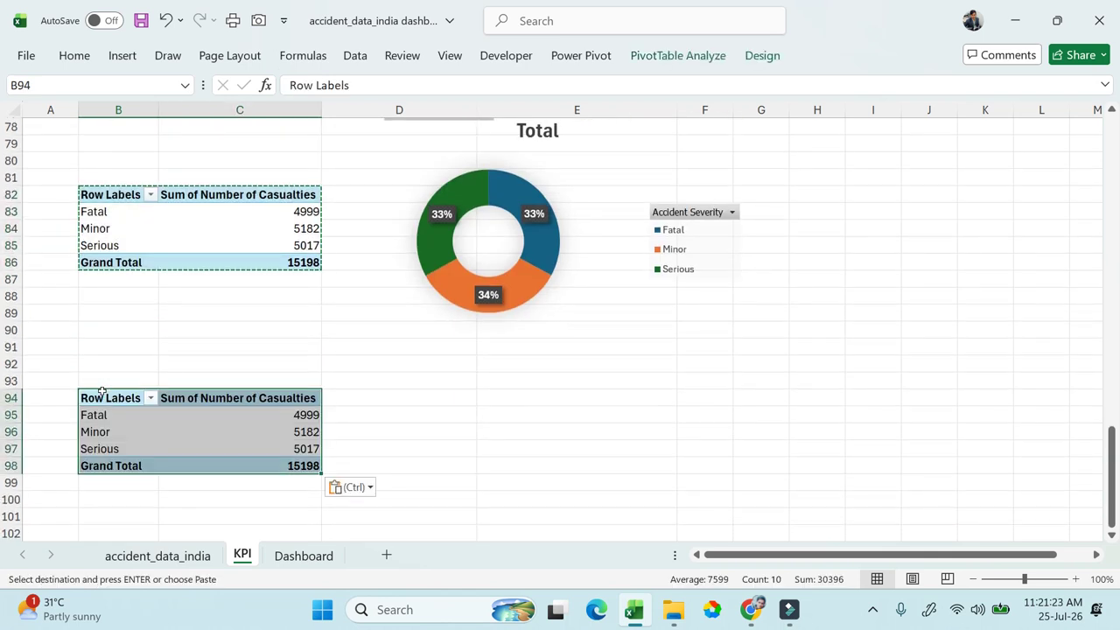
Step: Replace Accident Severity with Time of Day as the row field of the copied pivot table
left_click(307, 448)
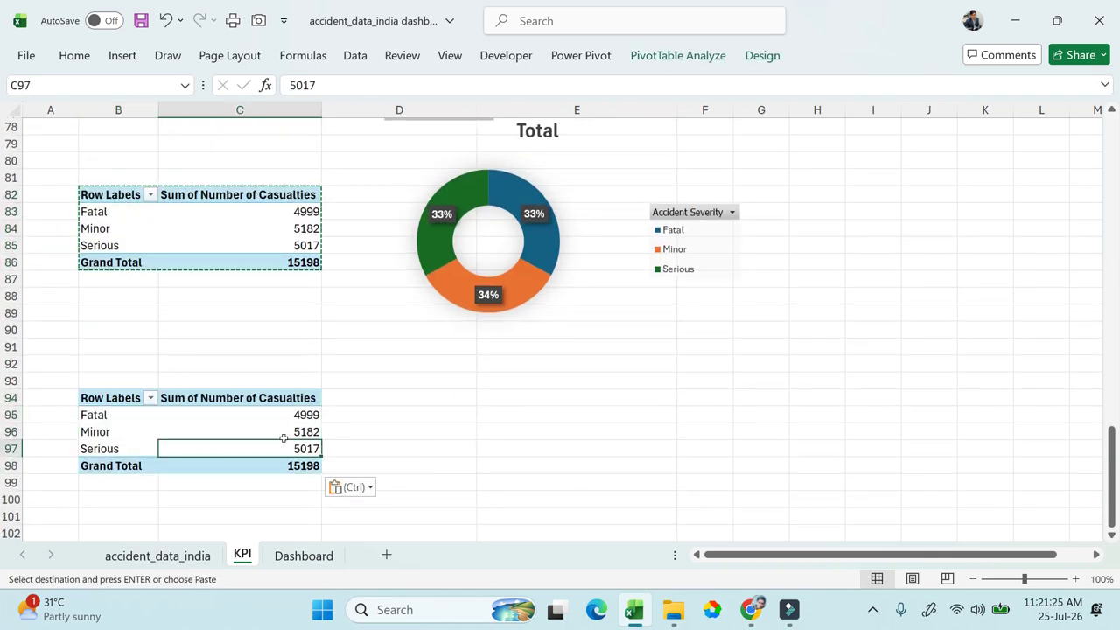
left_click(681, 55)
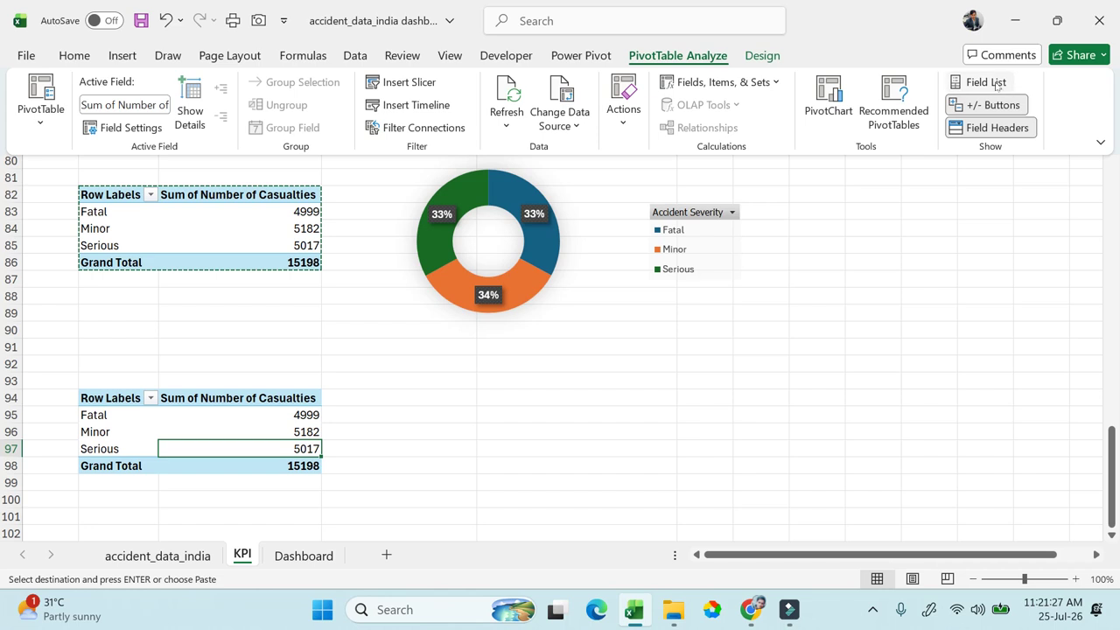
left_click(989, 81)
scroll(855, 265, "down", 3)
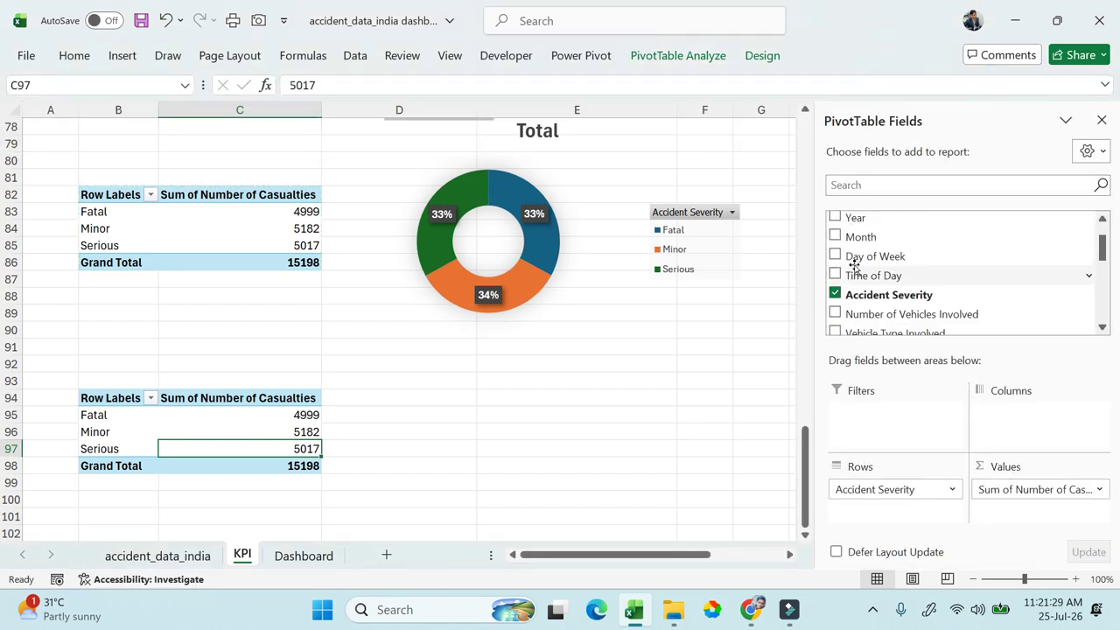
scroll(855, 268, "down", 1)
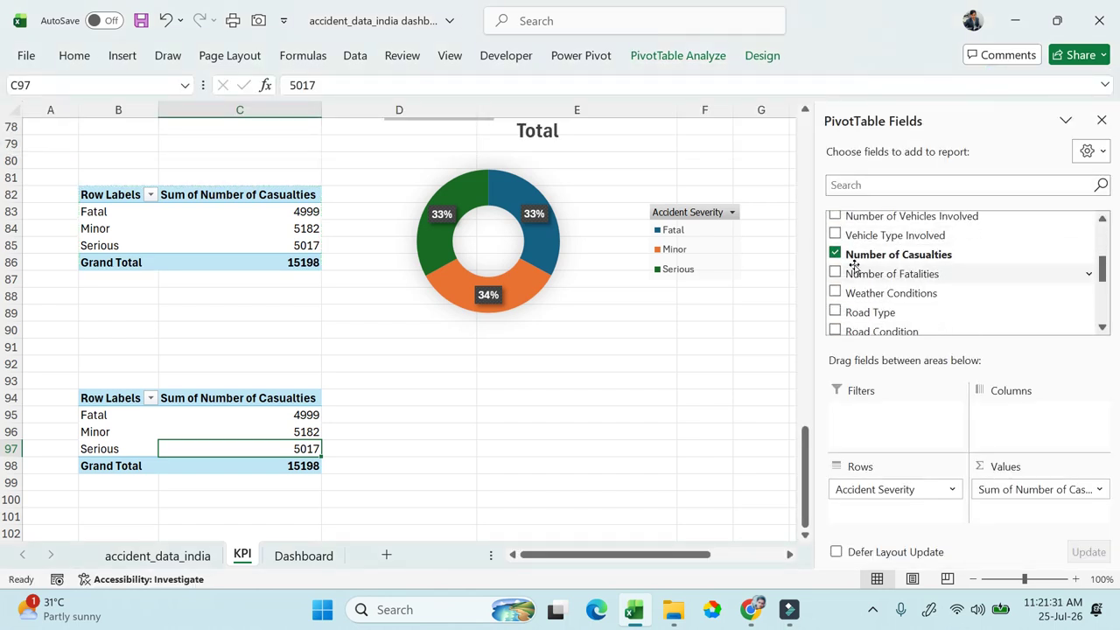
scroll(904, 276, "down", 3)
scroll(904, 276, "up", 5)
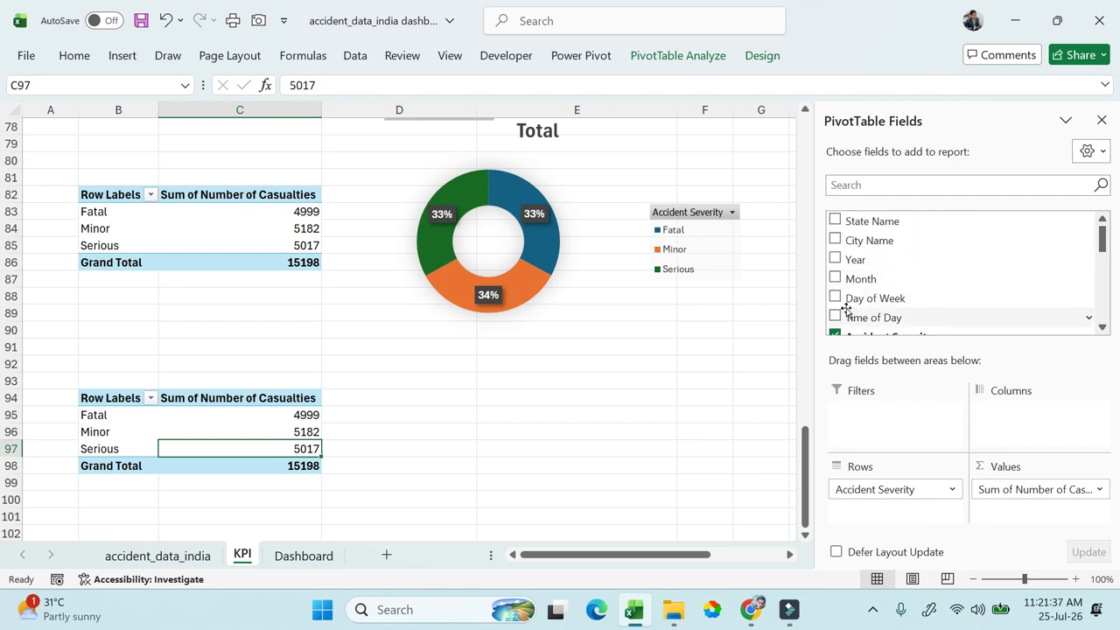
scroll(846, 309, "down", 1)
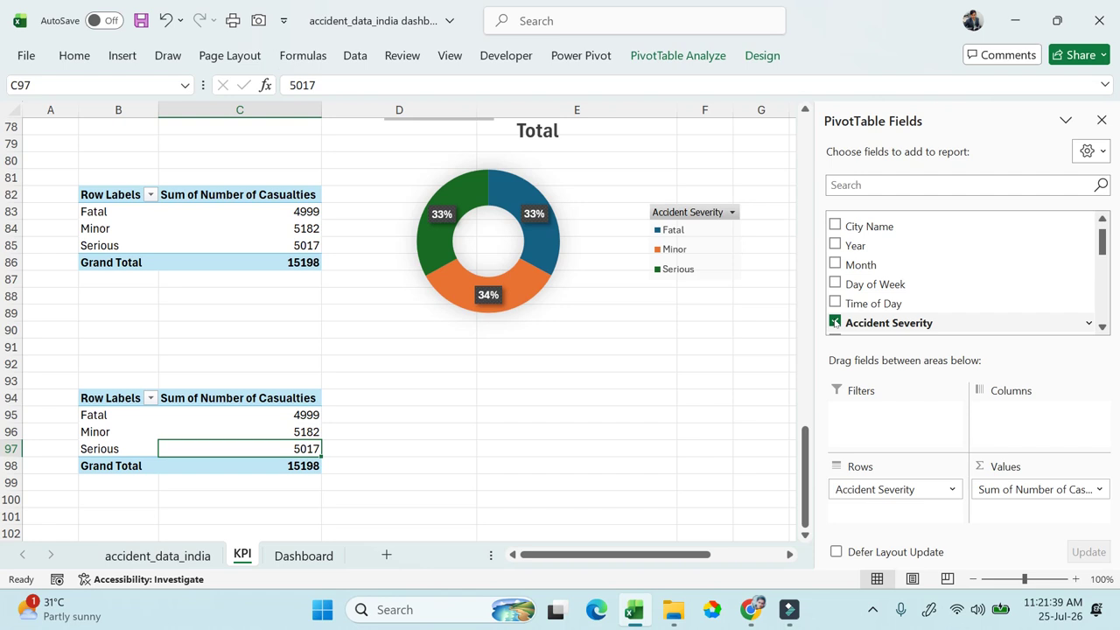
left_click(835, 322)
left_click(835, 303)
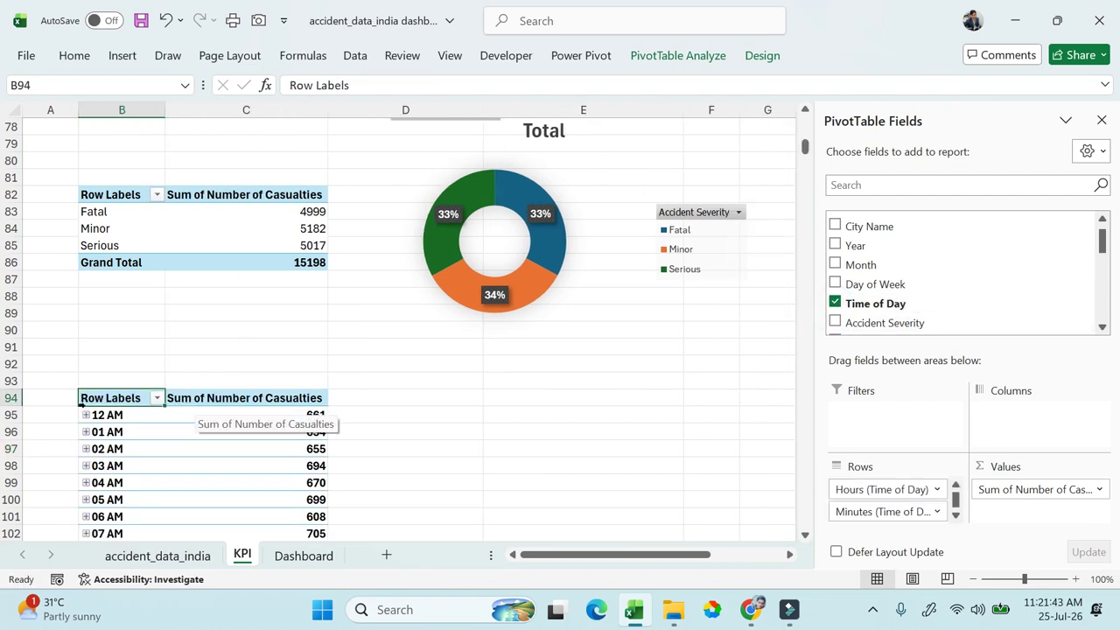
Step: Expand and collapse the 12 AM group in the time-of-day pivot table and look over the hourly casualties
left_click(86, 414)
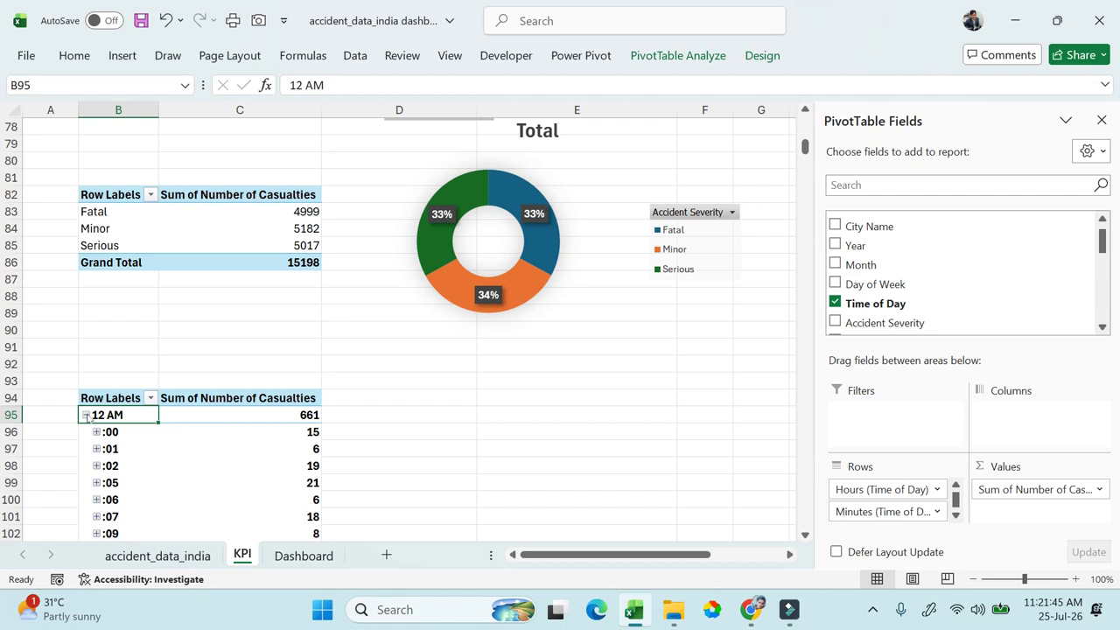
left_click(86, 414)
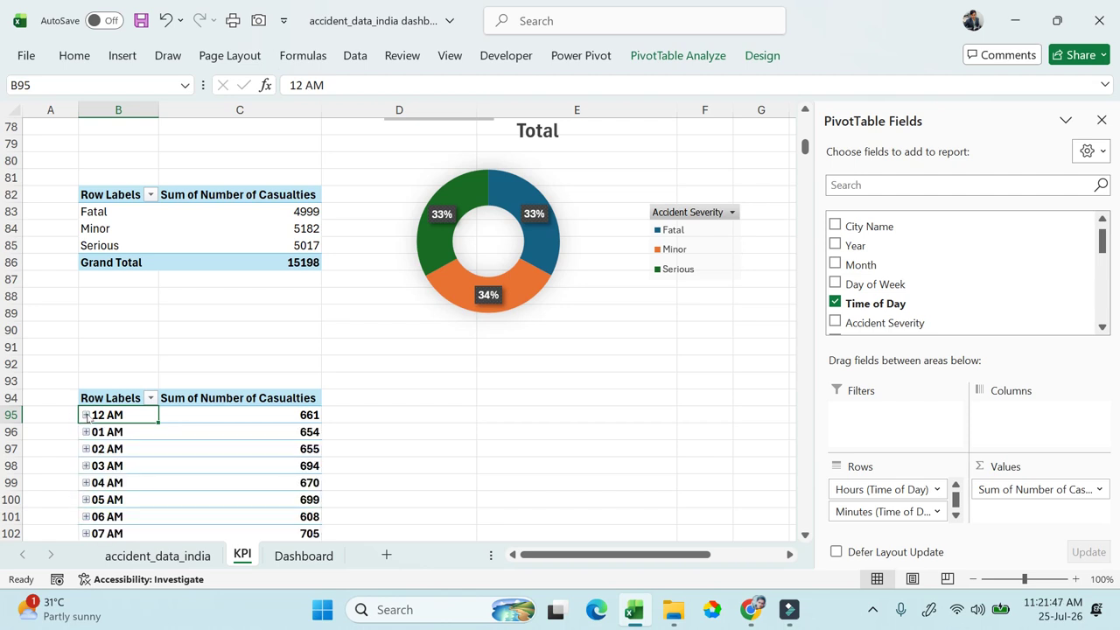
scroll(86, 415, "down", 8)
scroll(88, 416, "up", 4)
scroll(87, 417, "down", 1)
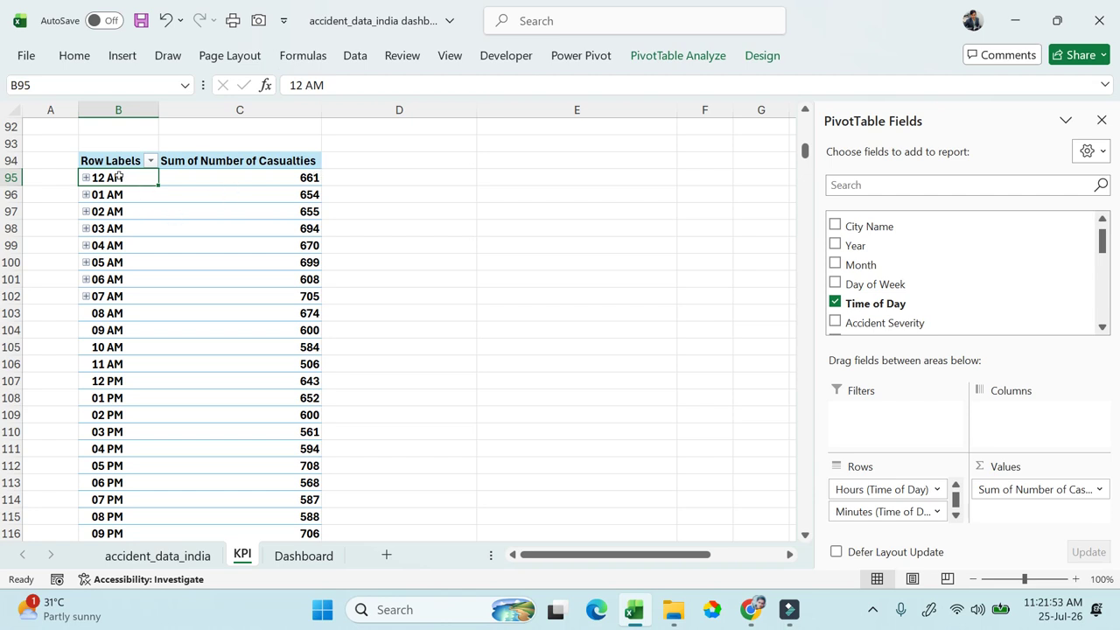
Step: Insert a 2-D line chart from the time-of-day pivot table on the KPI sheet and move it off the casualty figures
left_click_drag(118, 175, 258, 497)
scroll(307, 276, "up", 6)
scroll(305, 272, "down", 3)
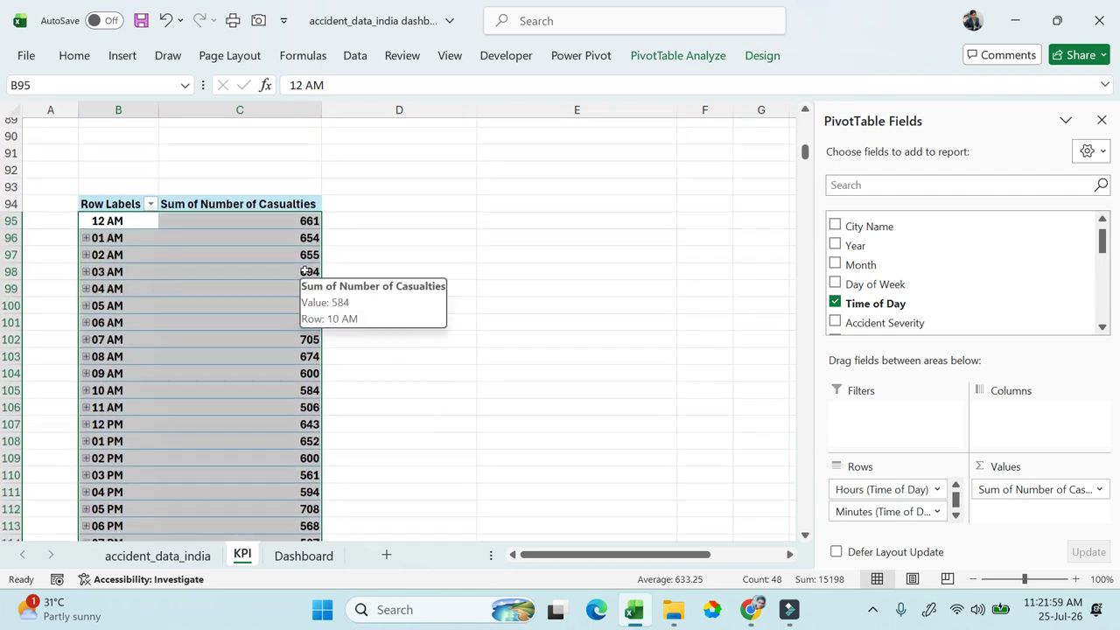
scroll(205, 276, "up", 1)
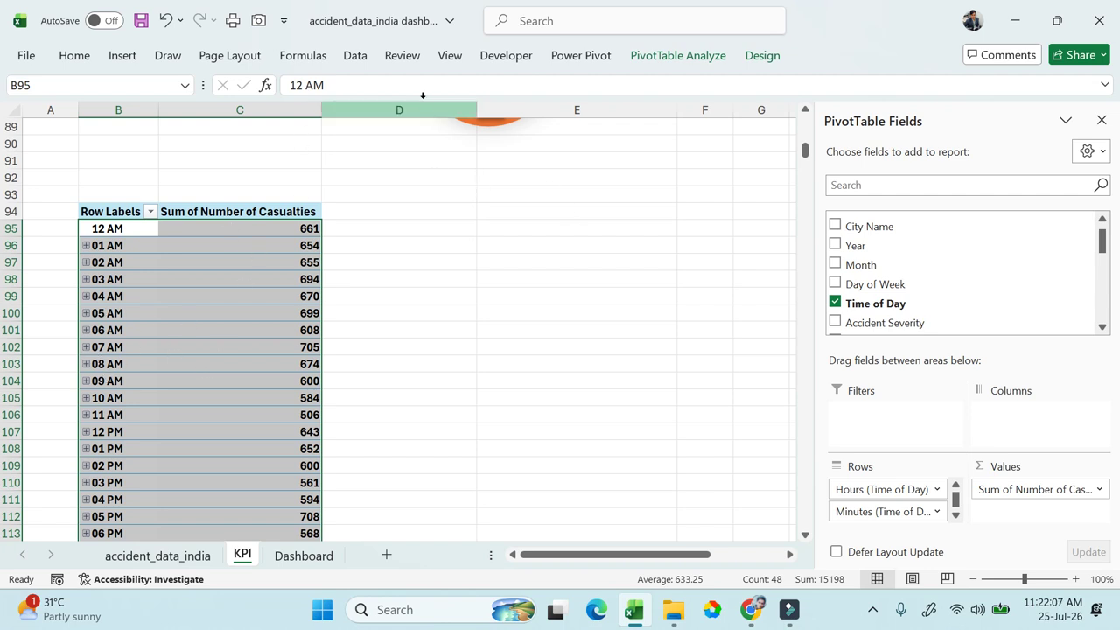
left_click(122, 55)
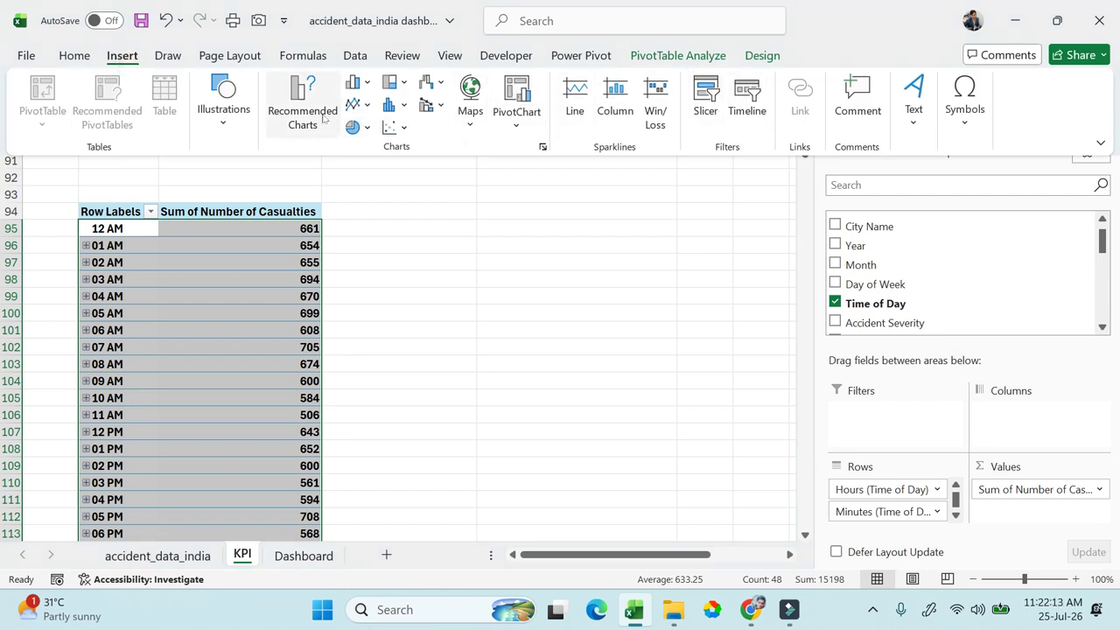
left_click(355, 103)
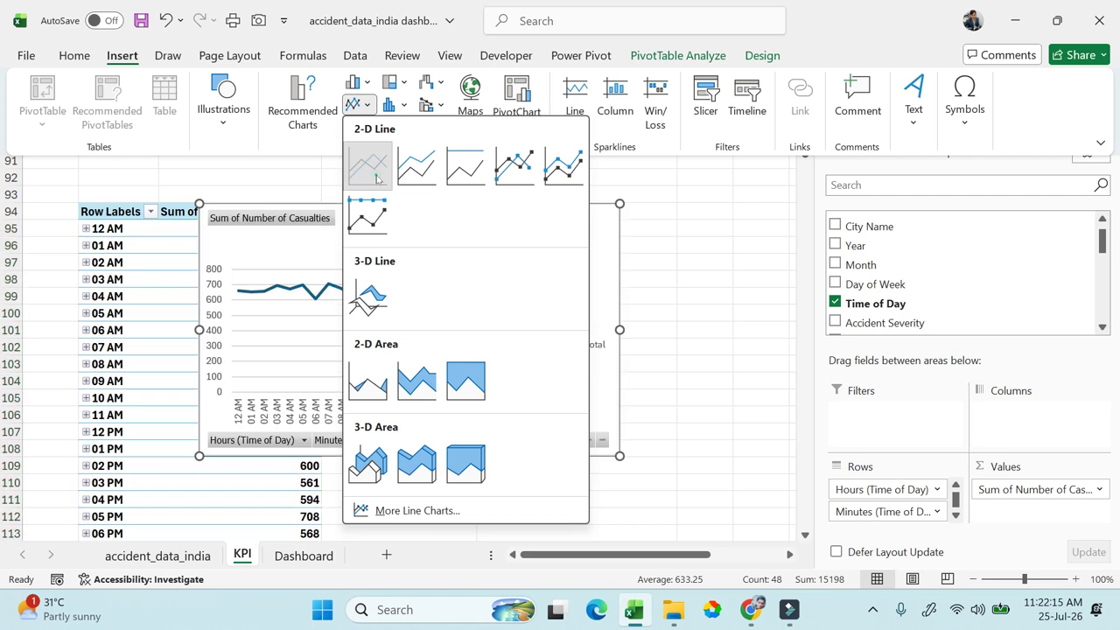
left_click(368, 163)
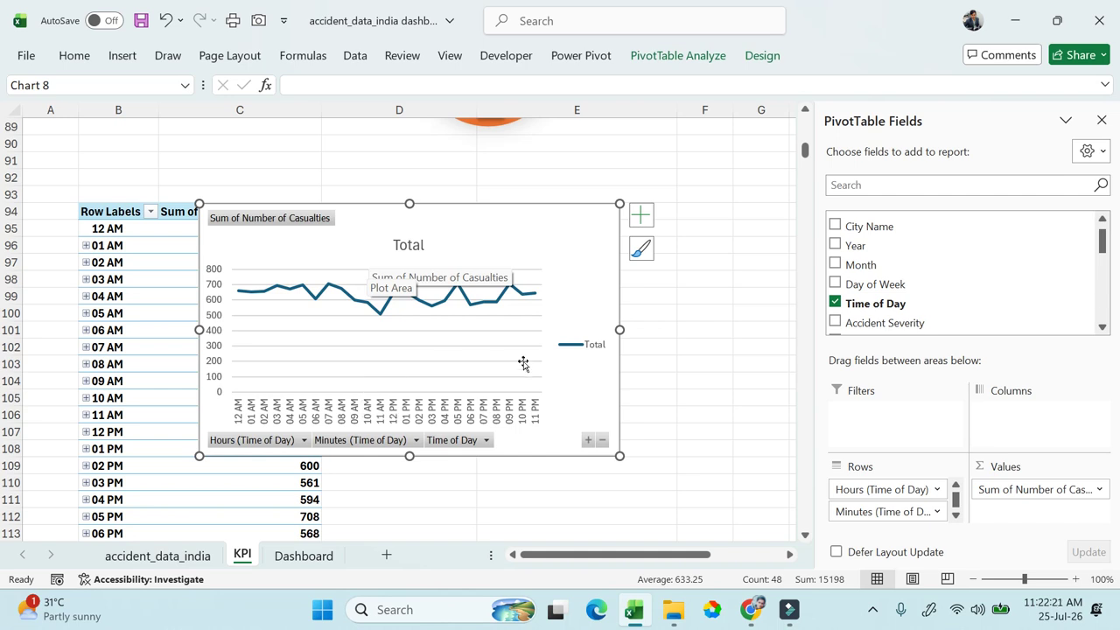
left_click_drag(582, 385, 653, 402)
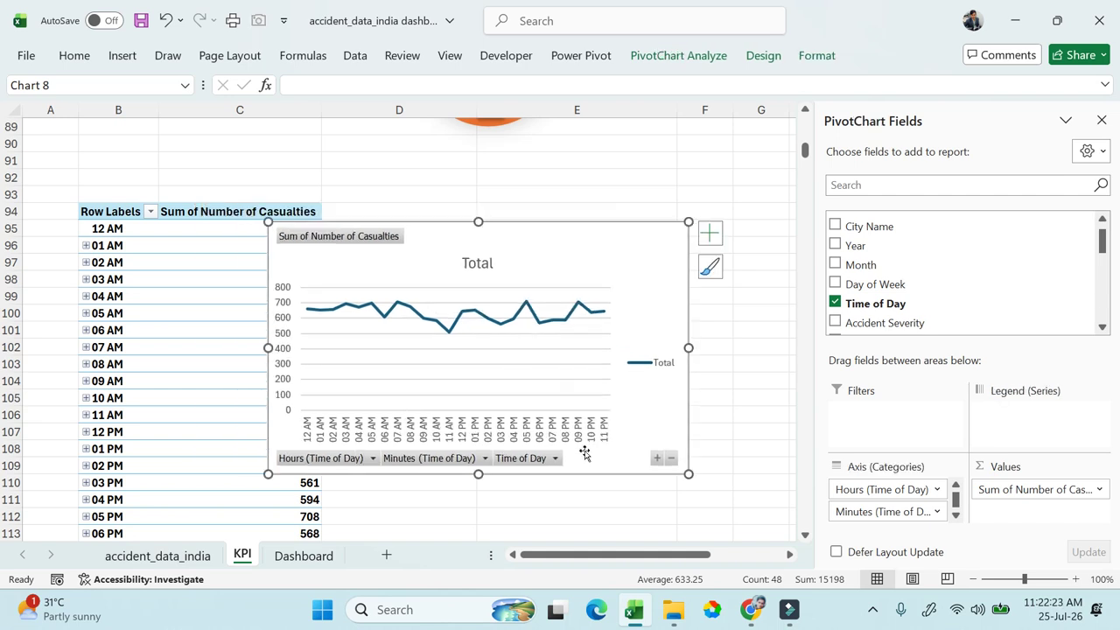
Step: Try filtering the line chart's Time of Day field to only 00:07, and clear that filter again
left_click(555, 460)
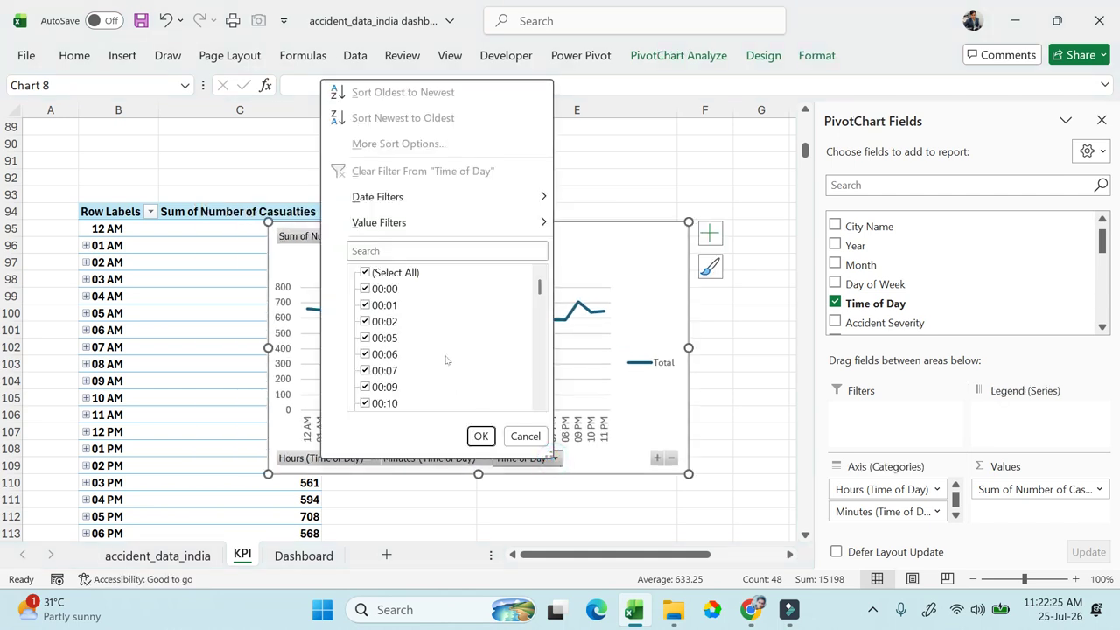
left_click(369, 274)
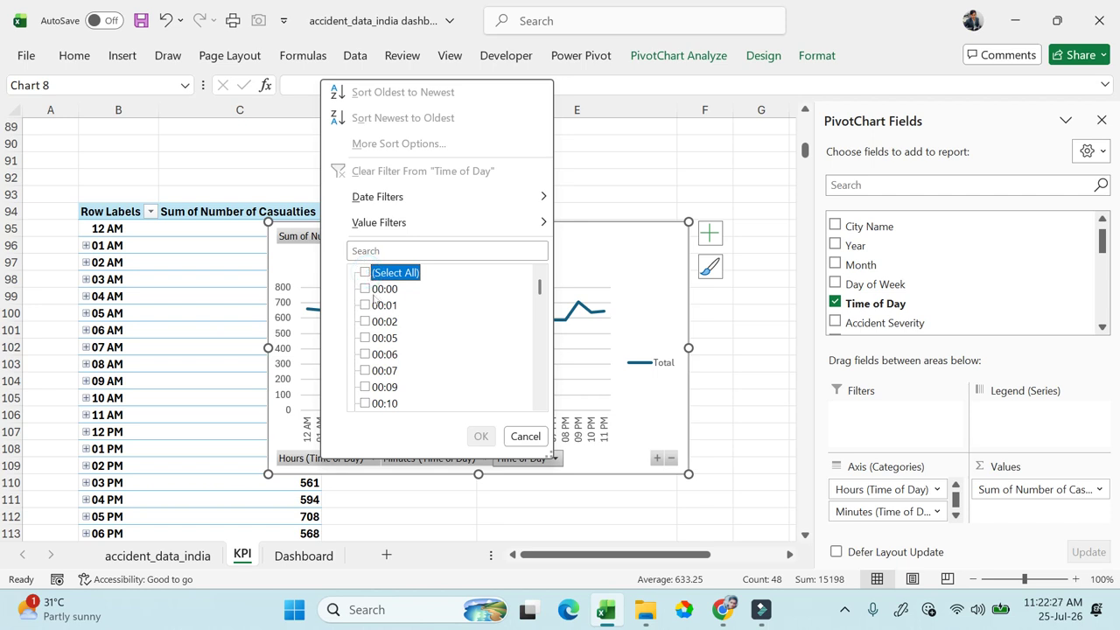
left_click(365, 372)
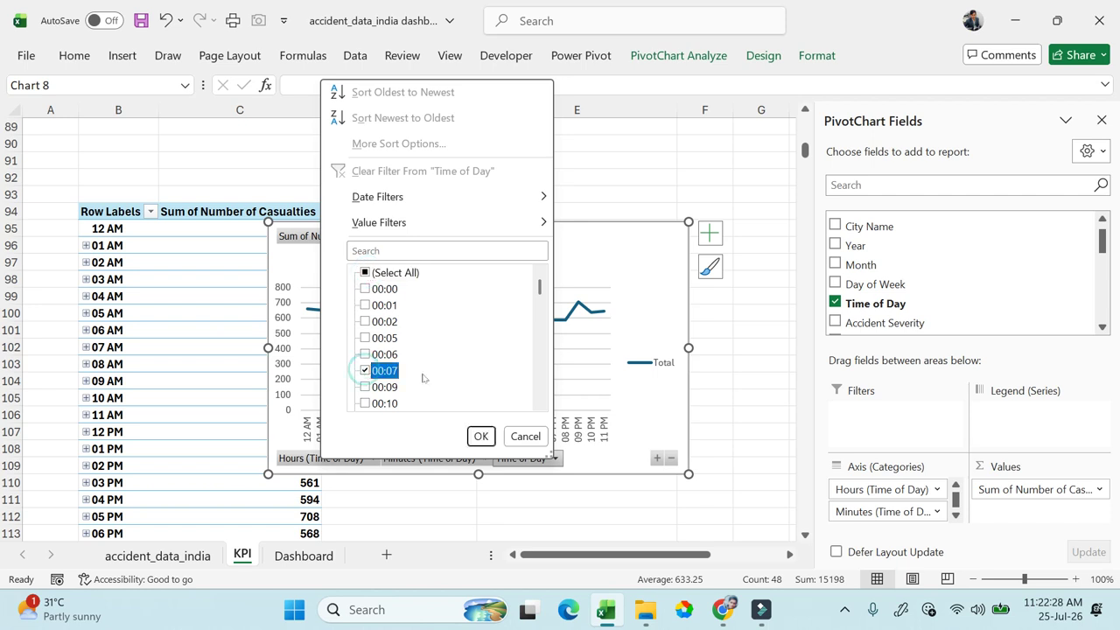
left_click(481, 436)
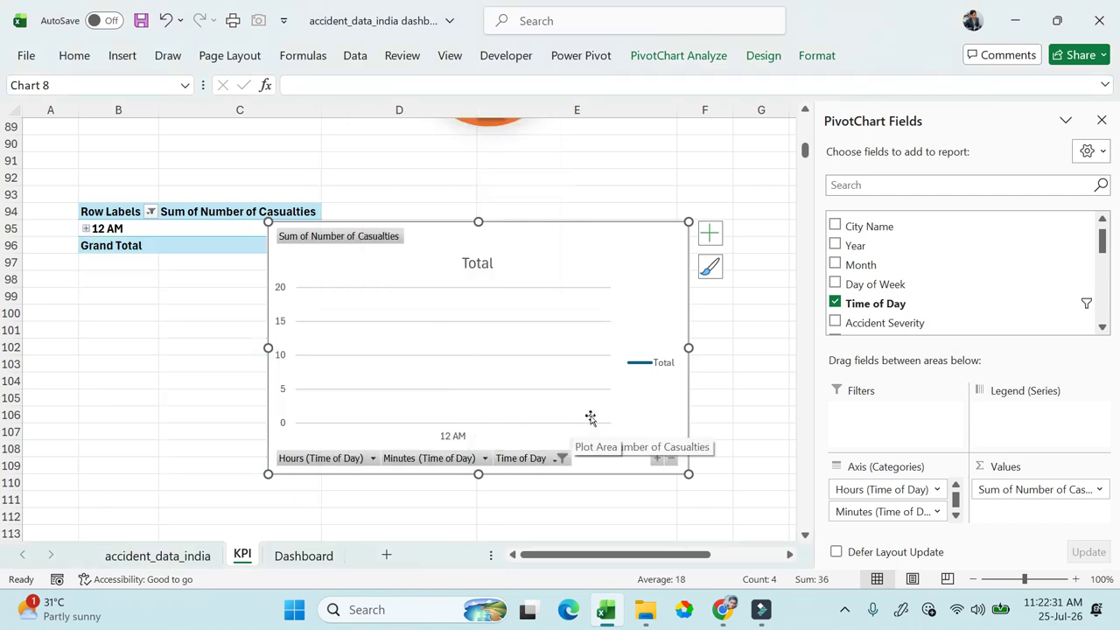
left_click(561, 458)
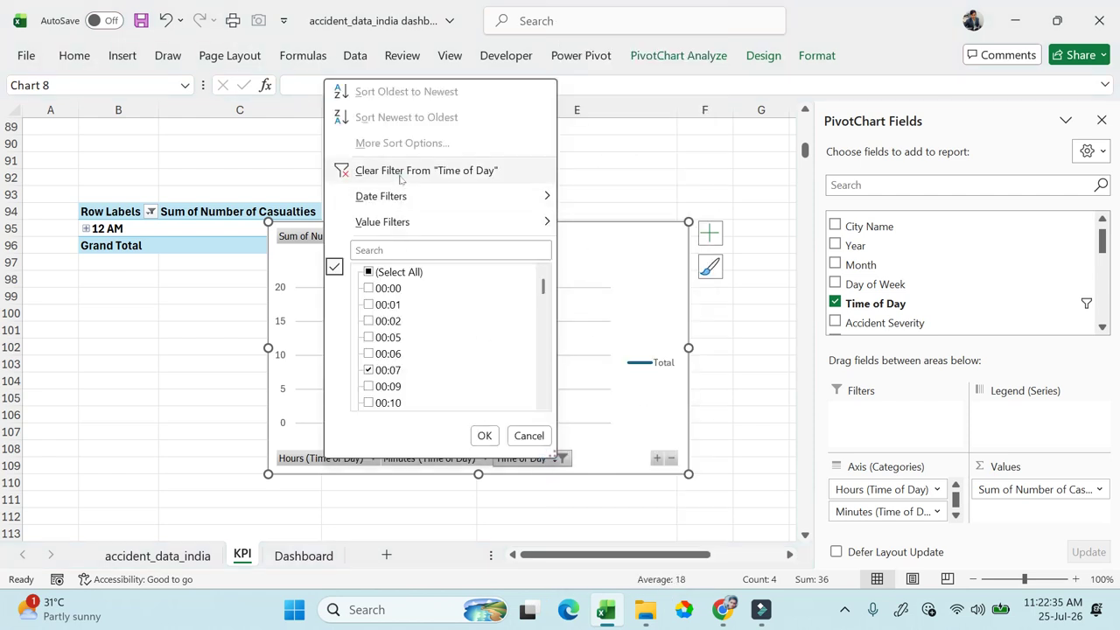
left_click(368, 171)
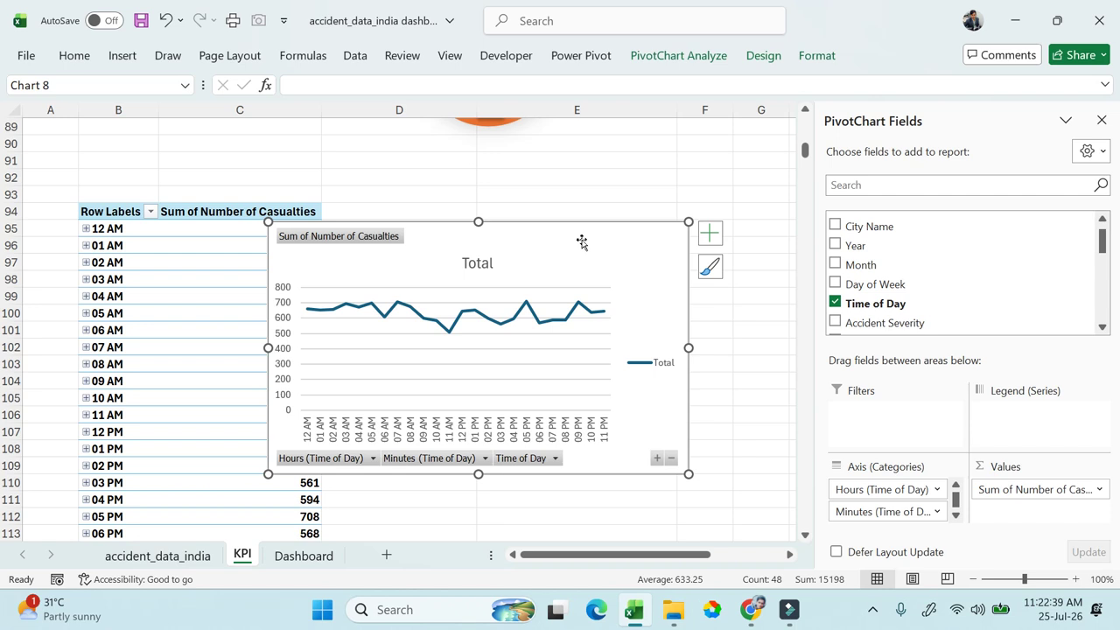
Step: Remove the shape fill and outline from the time-of-day line chart
left_click(816, 55)
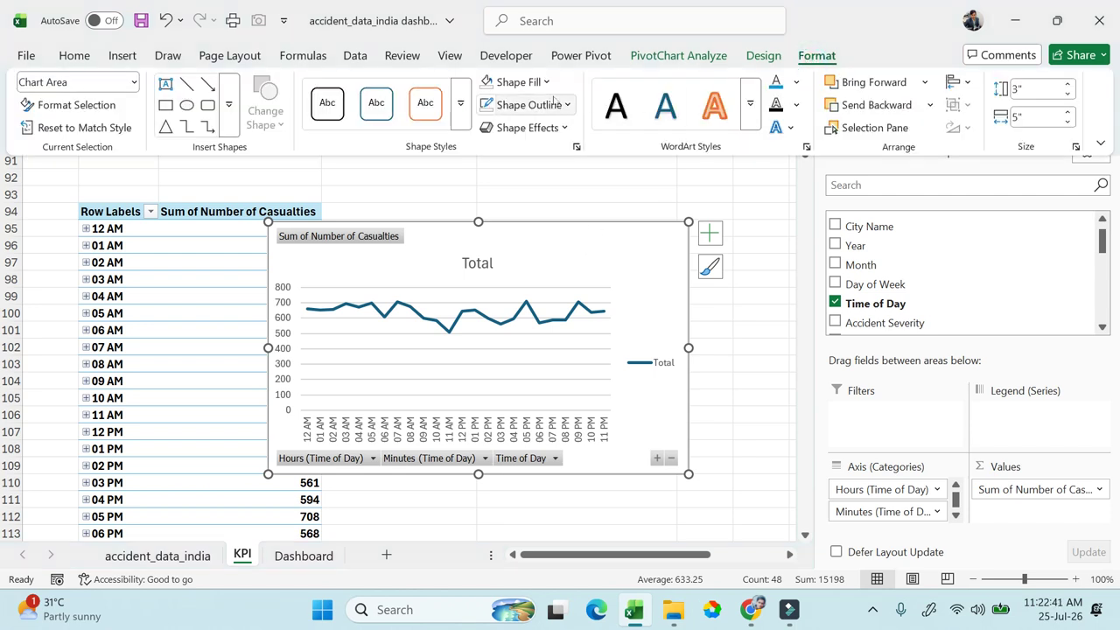
left_click(487, 82)
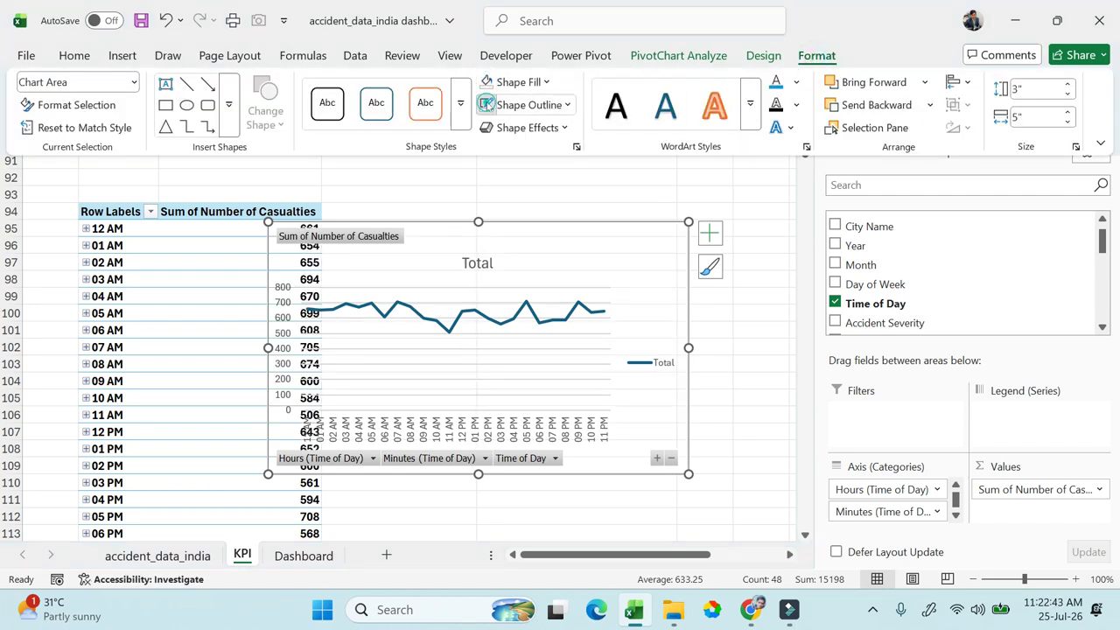
left_click(666, 227)
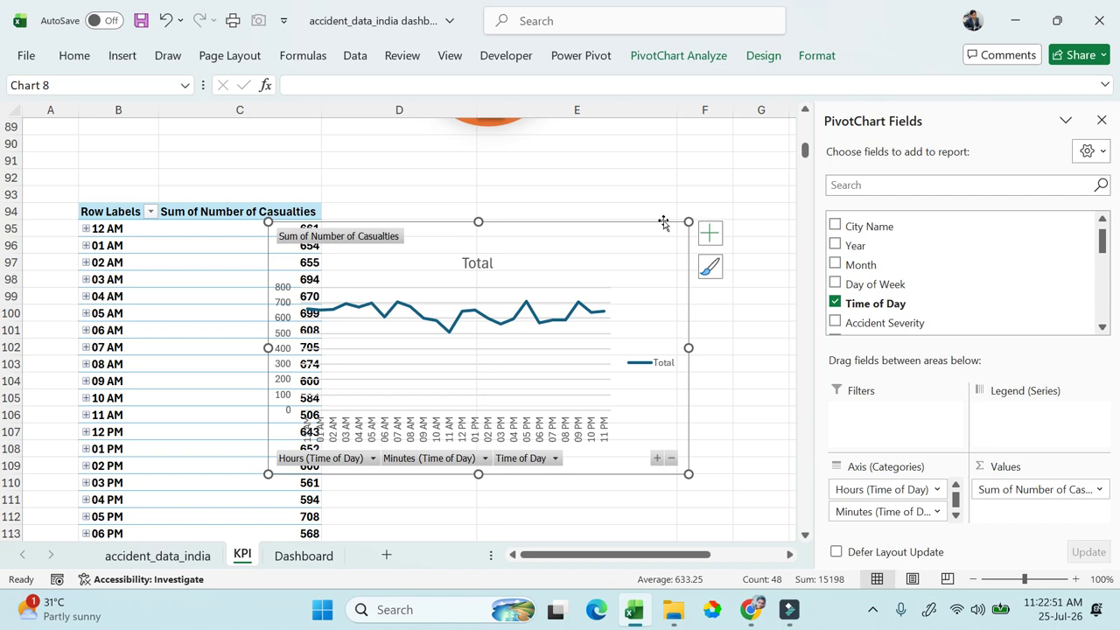
Step: Hide the chart title, legend and gridlines of the time-of-day line chart
left_click(709, 235)
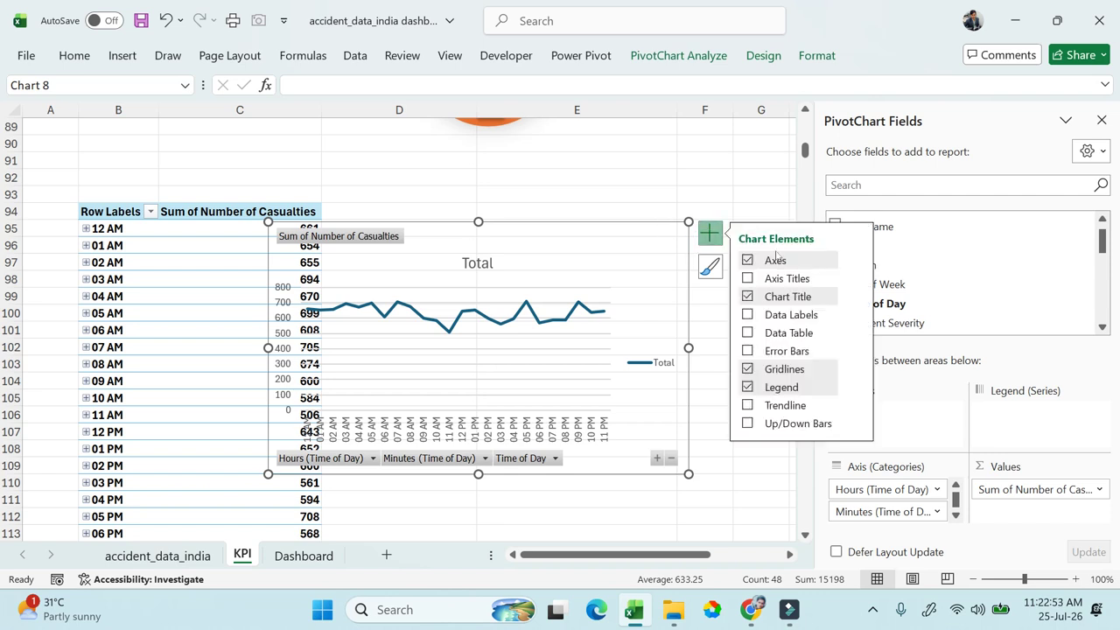
left_click(748, 297)
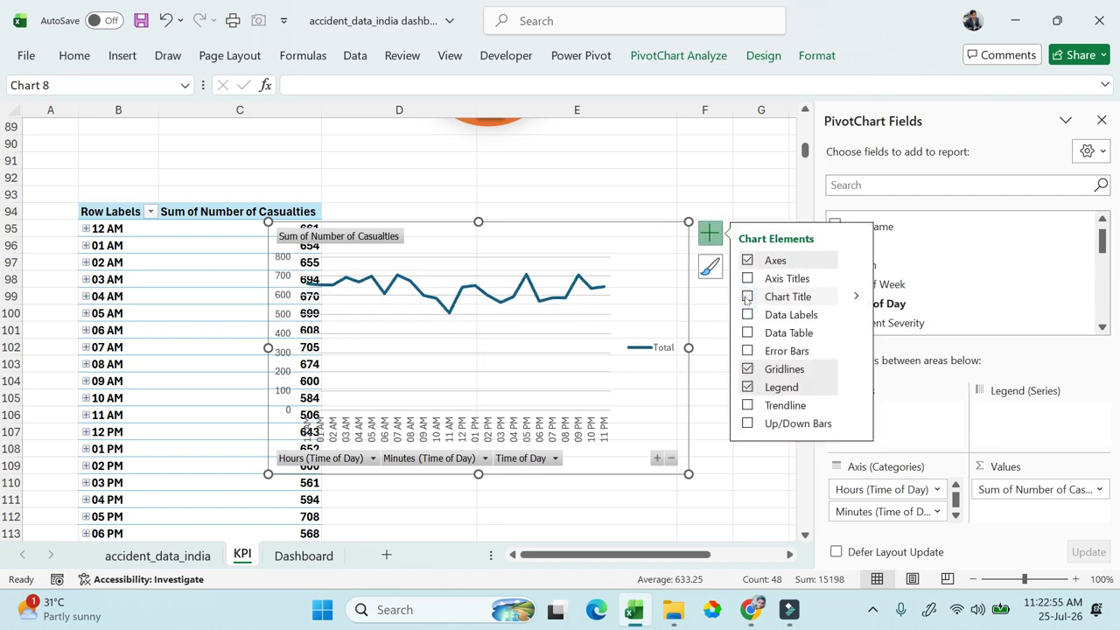
left_click(747, 387)
left_click(747, 369)
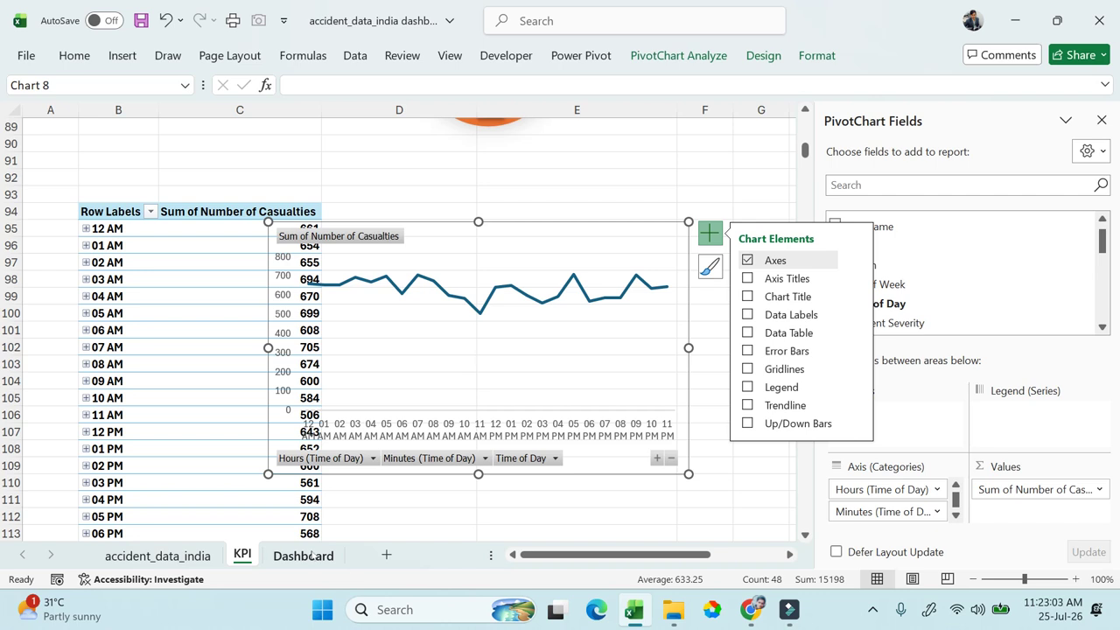
Step: Paste a copy of the line chart into the Dashboard sheet, place it below the vehicle type column chart and shrink it
left_click(304, 555)
left_click(560, 404)
key("ctrl+v")
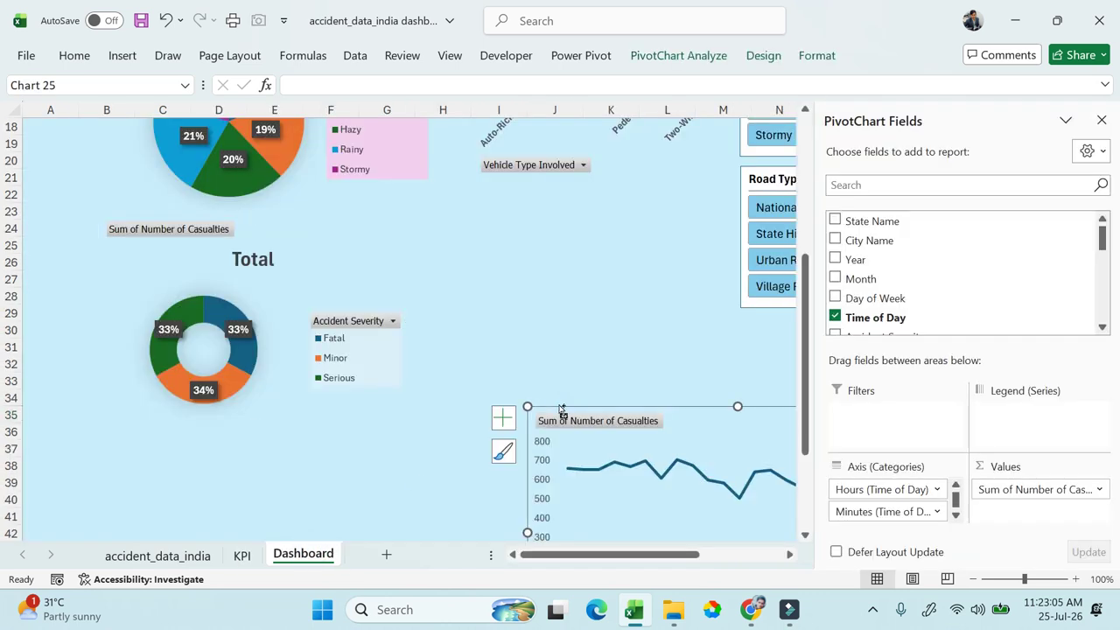
left_click_drag(554, 407, 433, 240)
left_click_drag(402, 492, 510, 475)
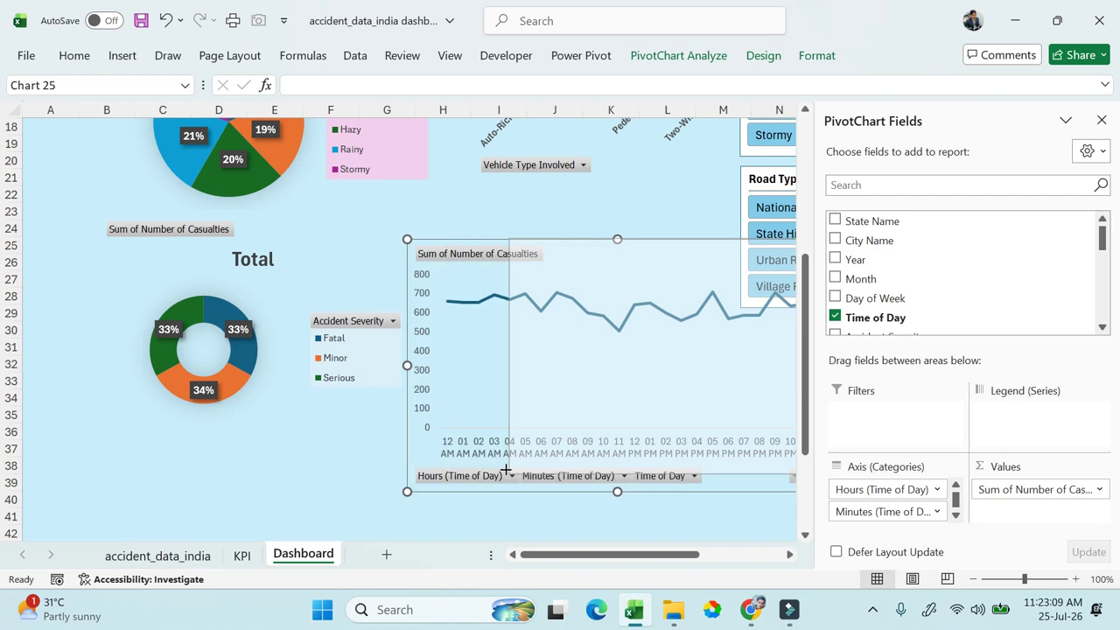
left_click_drag(688, 239, 595, 230)
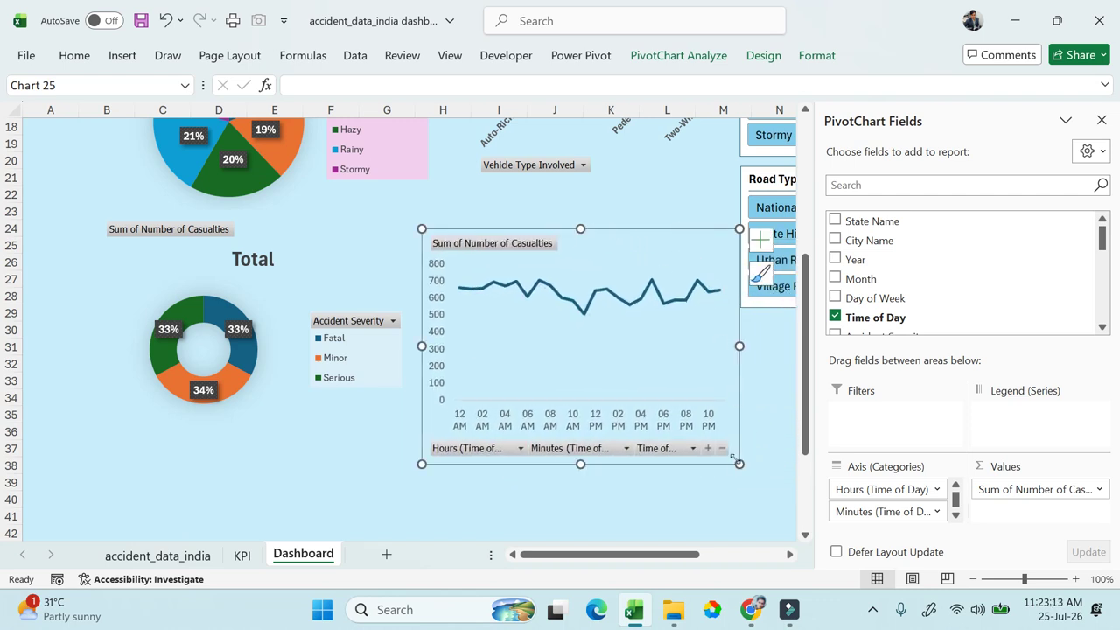
left_click_drag(739, 464, 715, 455)
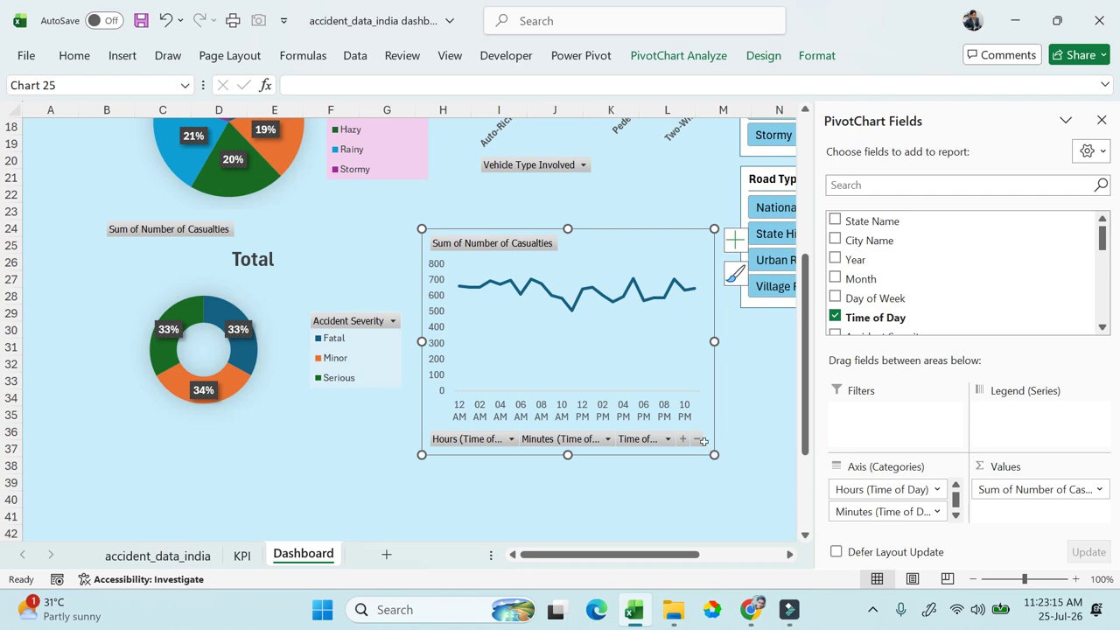
right_click(643, 440)
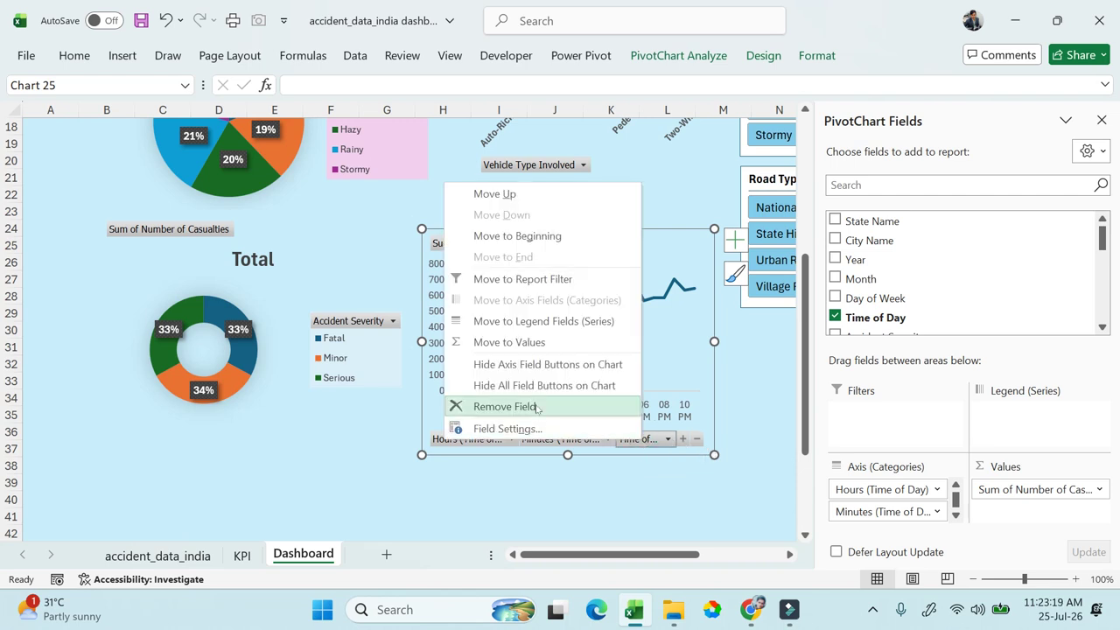
left_click(608, 442)
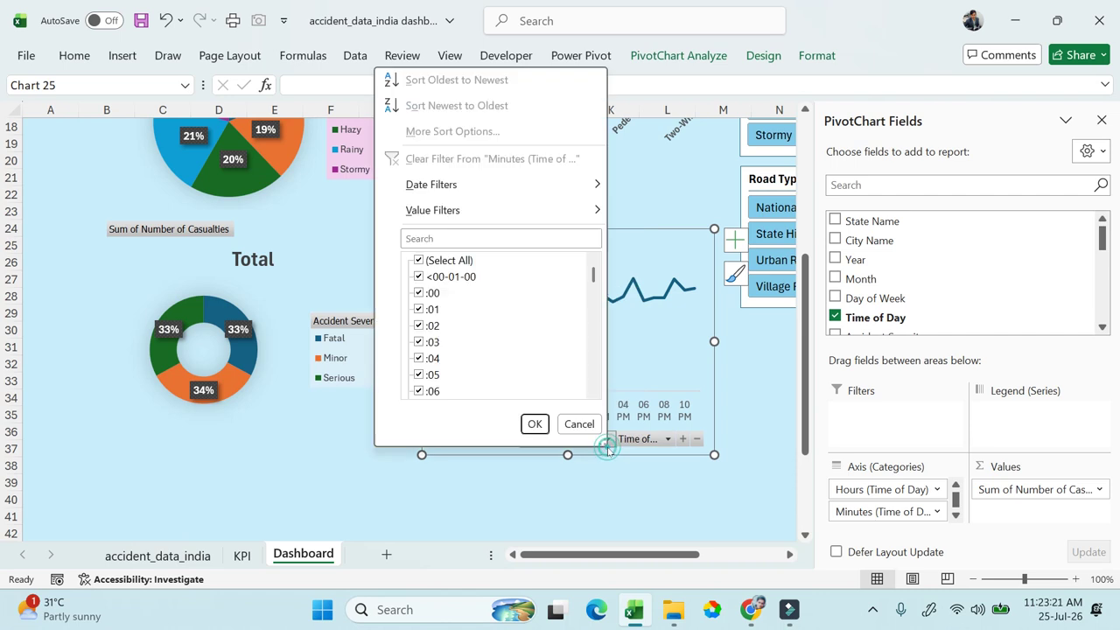
left_click(705, 418)
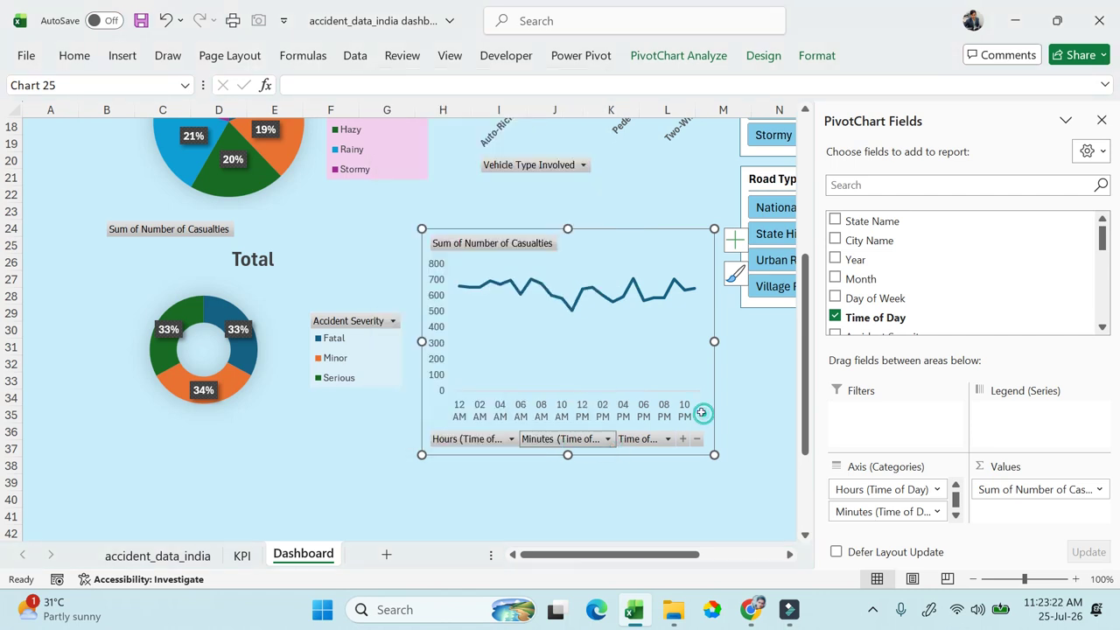
left_click(443, 442)
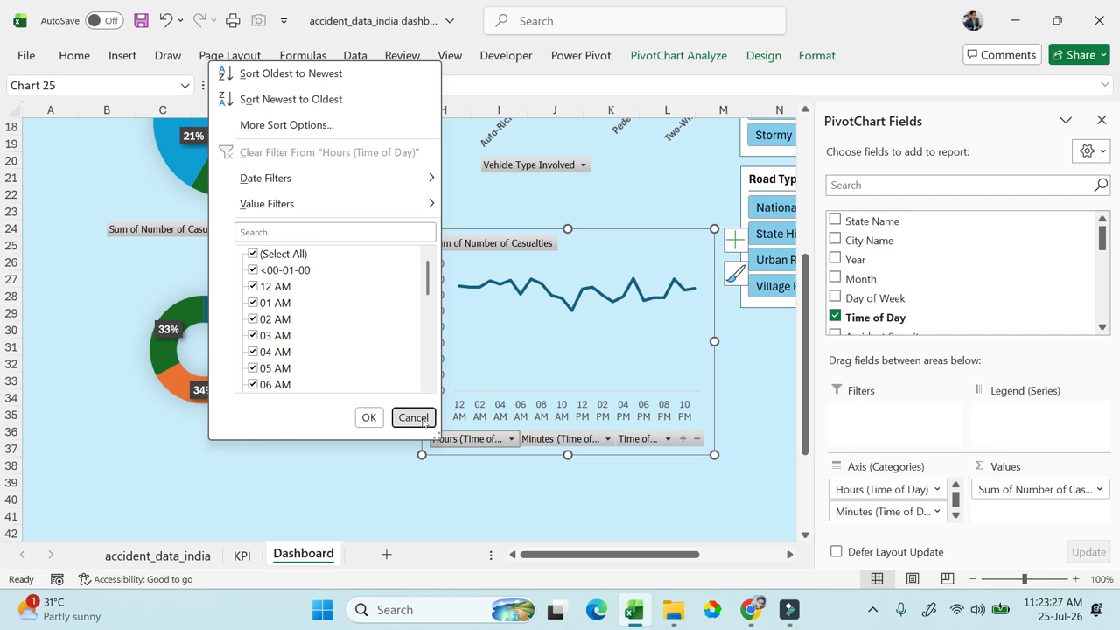
left_click(414, 418)
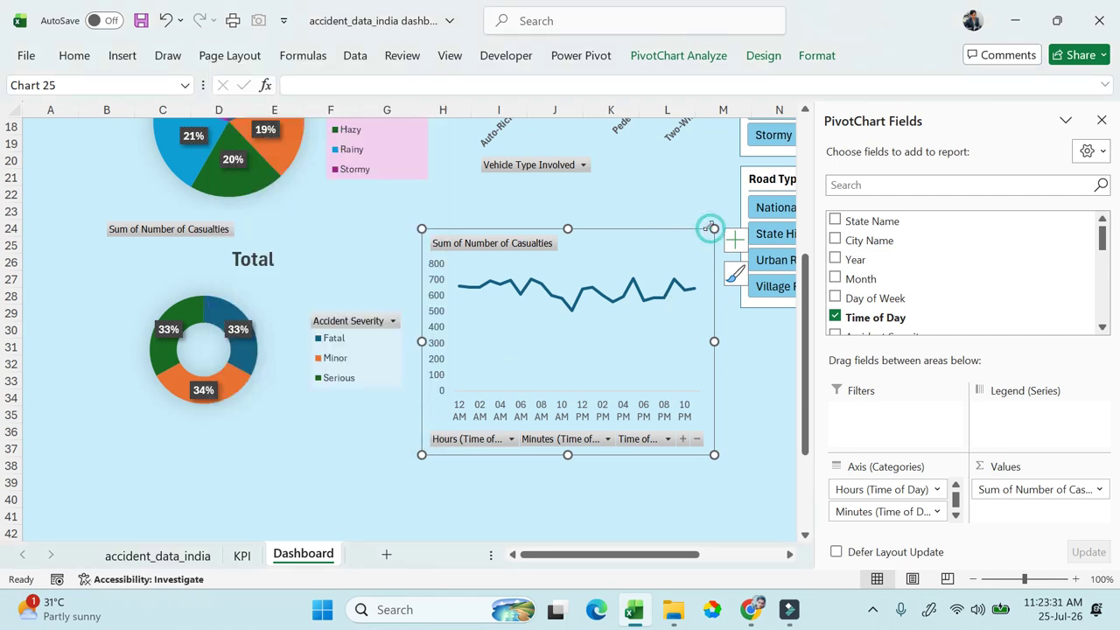
Step: Move the line chart up closer to the vehicle type chart and close the PivotChart Fields pane
left_click_drag(695, 228, 691, 197)
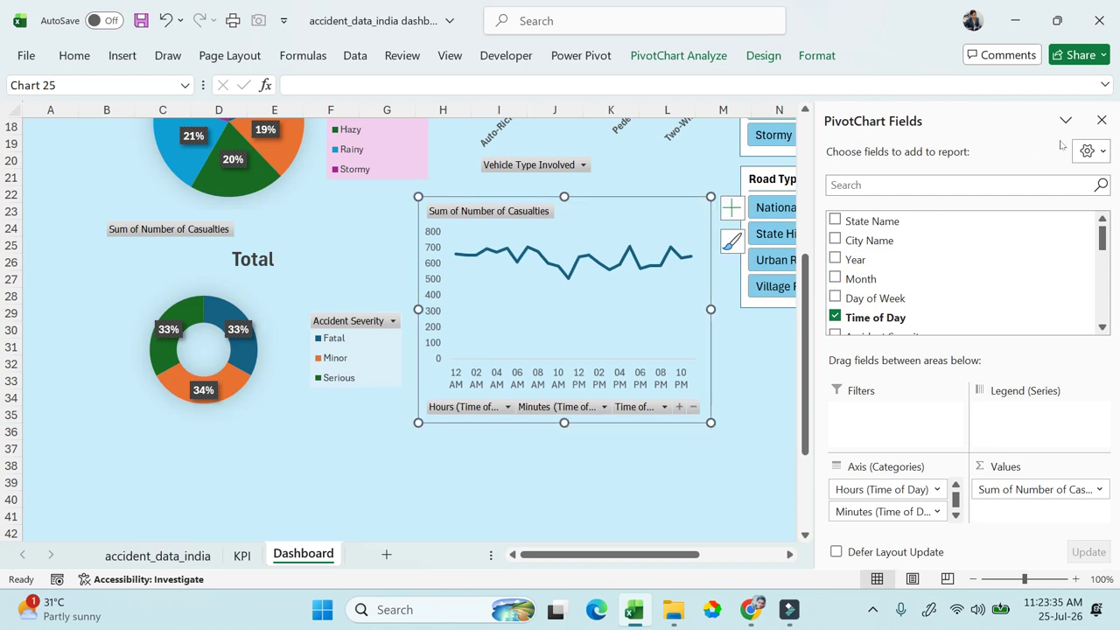
left_click(1101, 120)
left_click(858, 377)
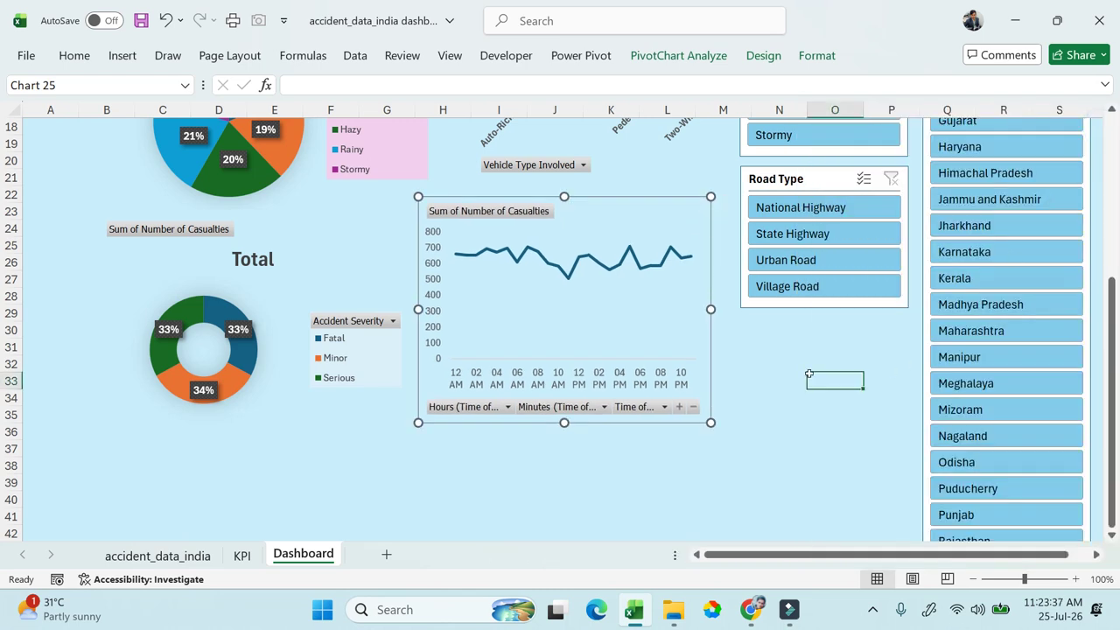
Step: Filter the dashboard by Karnataka and by Himachal Pradesh with the state slicer, and check how the charts respond
scroll(823, 376, "up", 2)
scroll(809, 374, "down", 1)
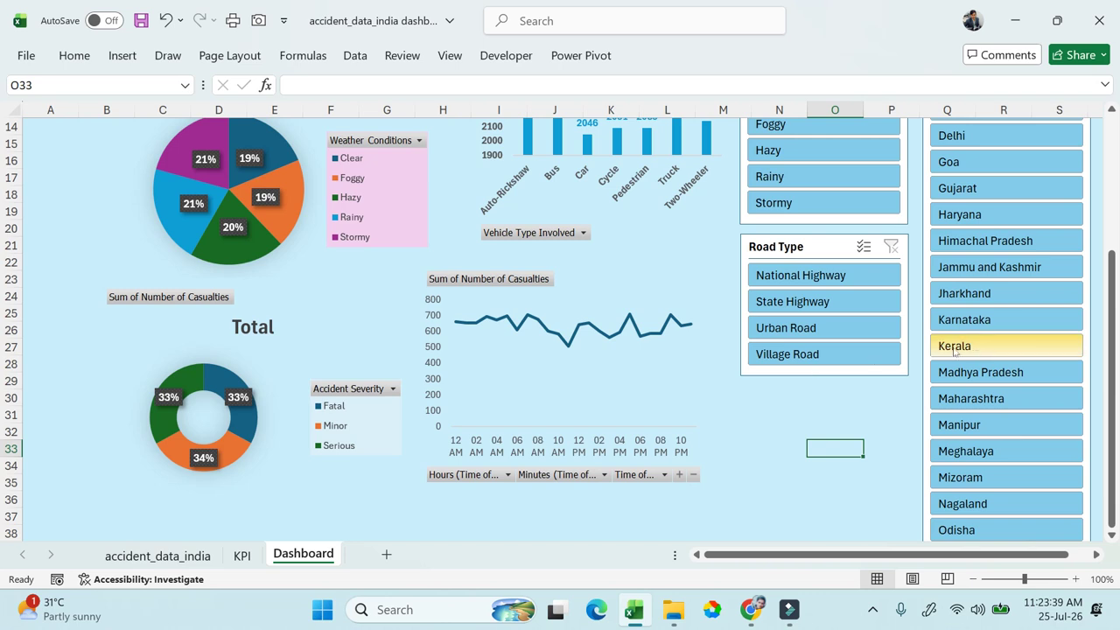
left_click(981, 313)
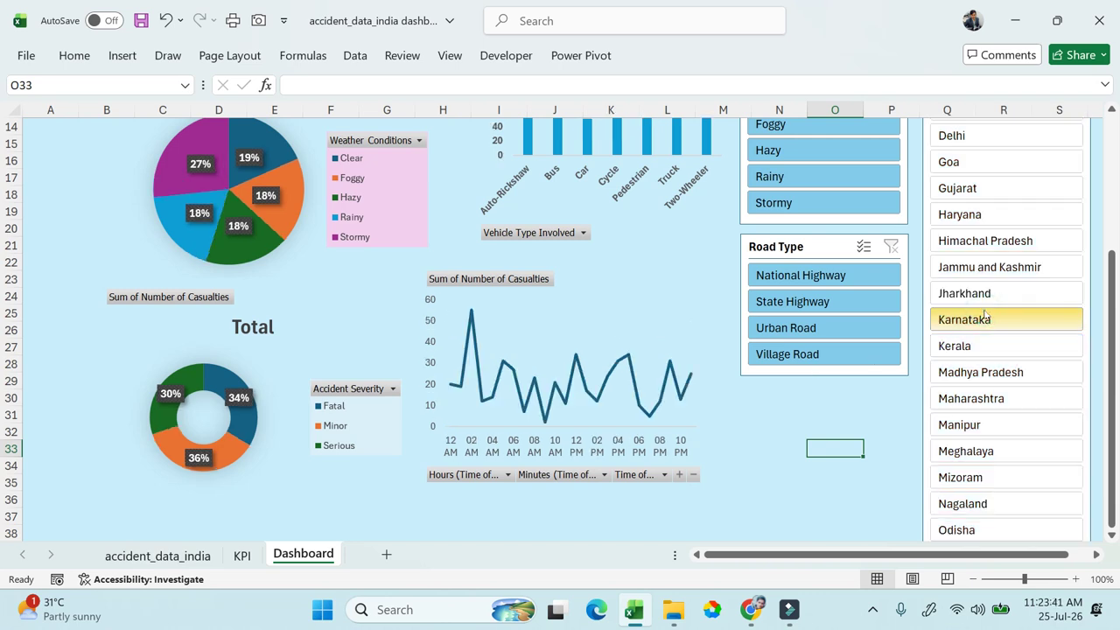
left_click(992, 244)
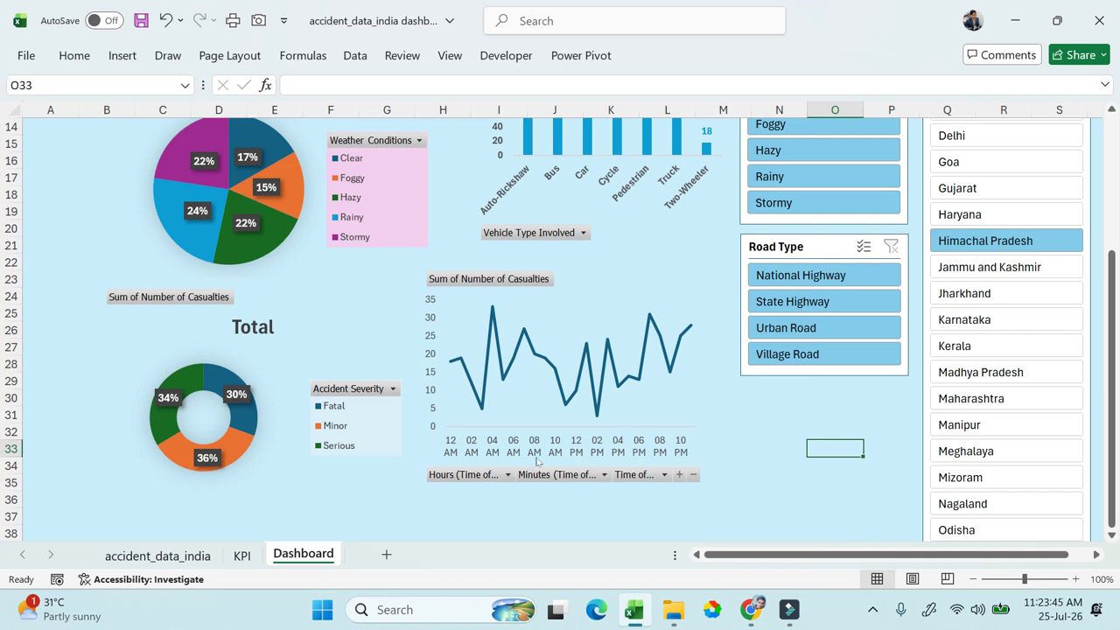
mouse_move(592, 362)
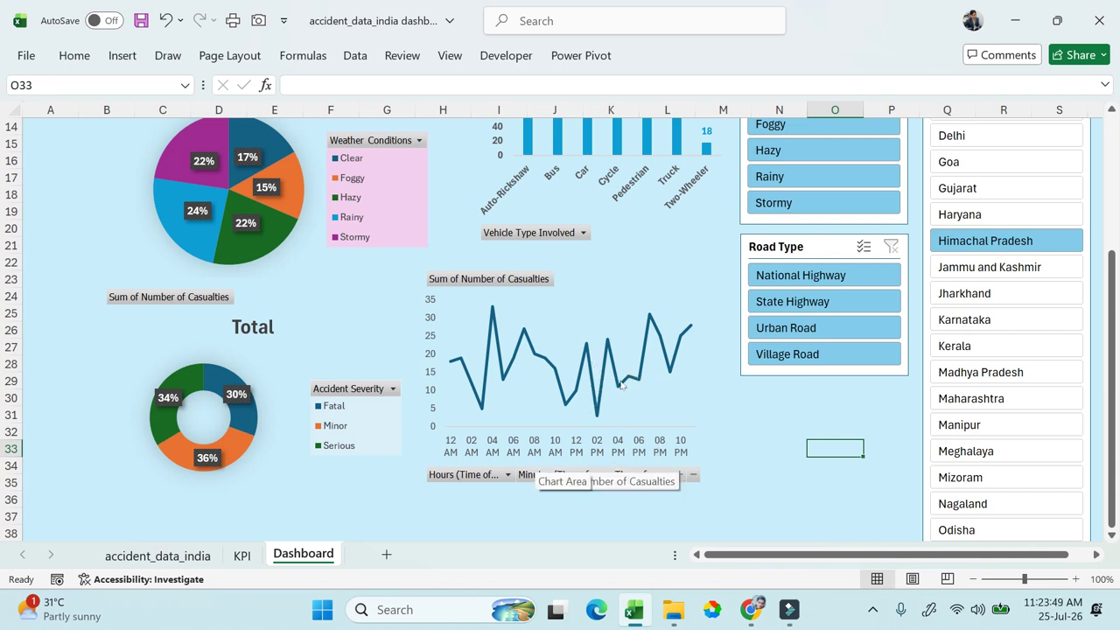
mouse_move(622, 386)
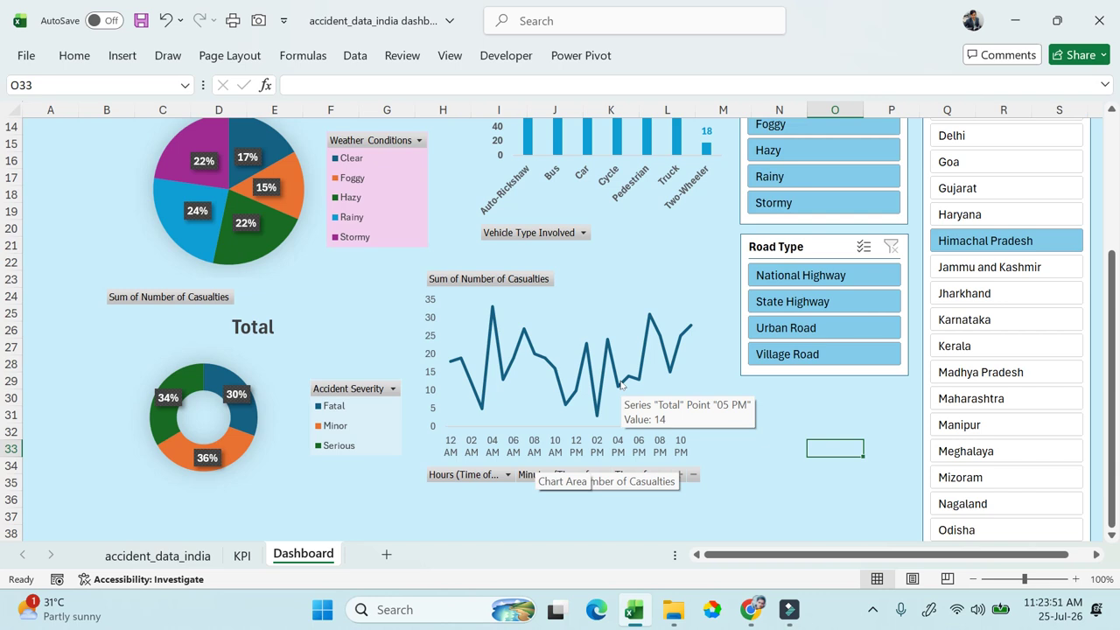
scroll(622, 385, "up", 3)
scroll(621, 385, "down", 3)
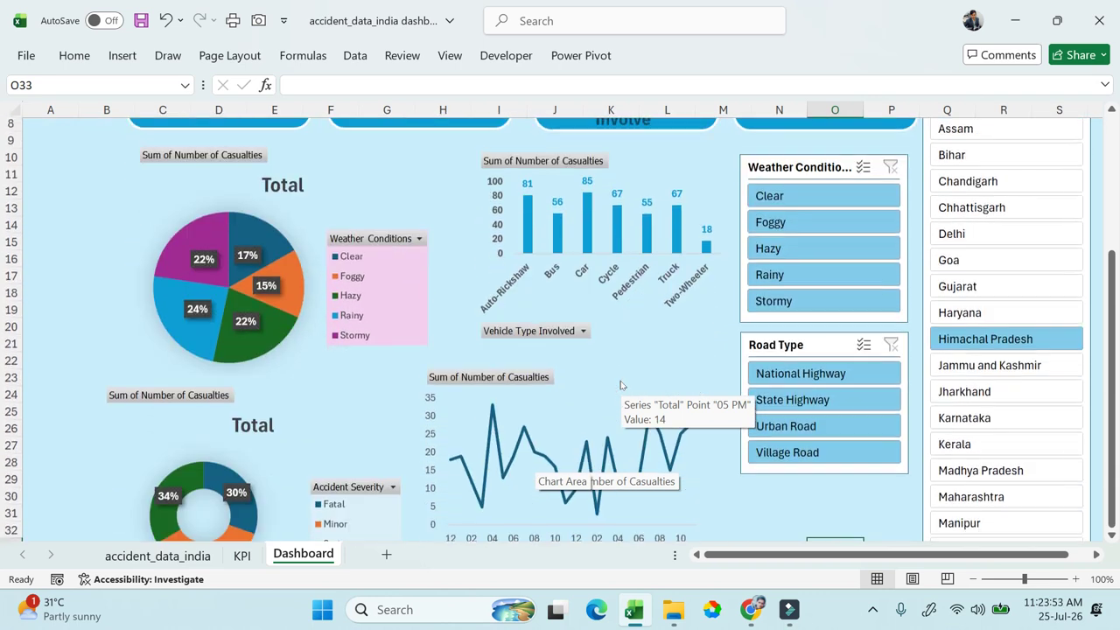
Step: Clear the State Name slicer filter so the dashboard covers all states, and save the workbook
scroll(621, 385, "up", 4)
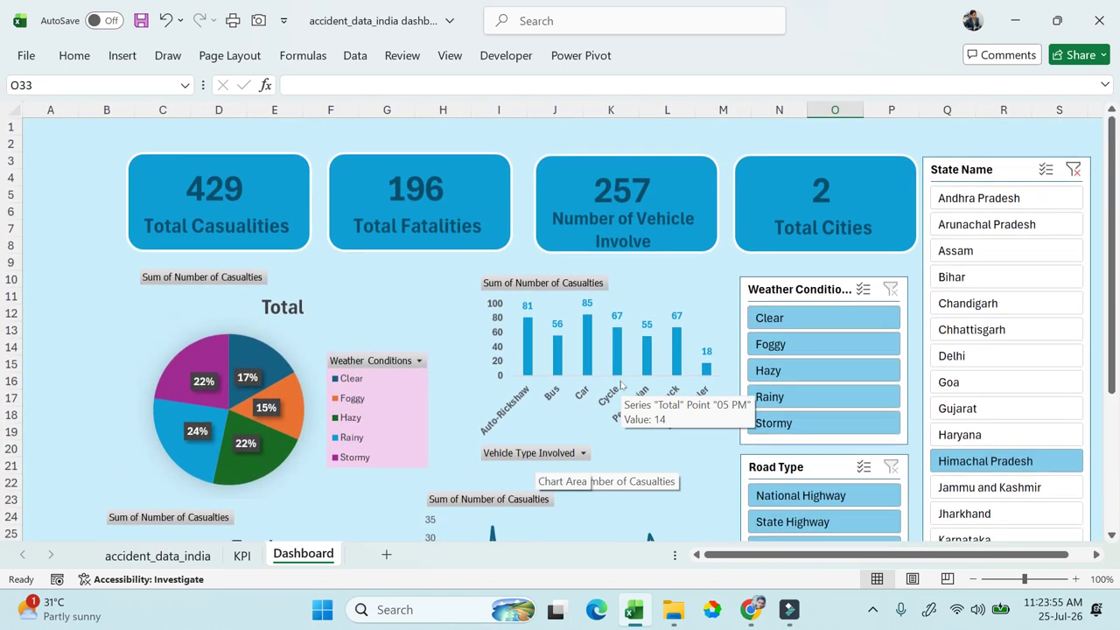
left_click(1073, 170)
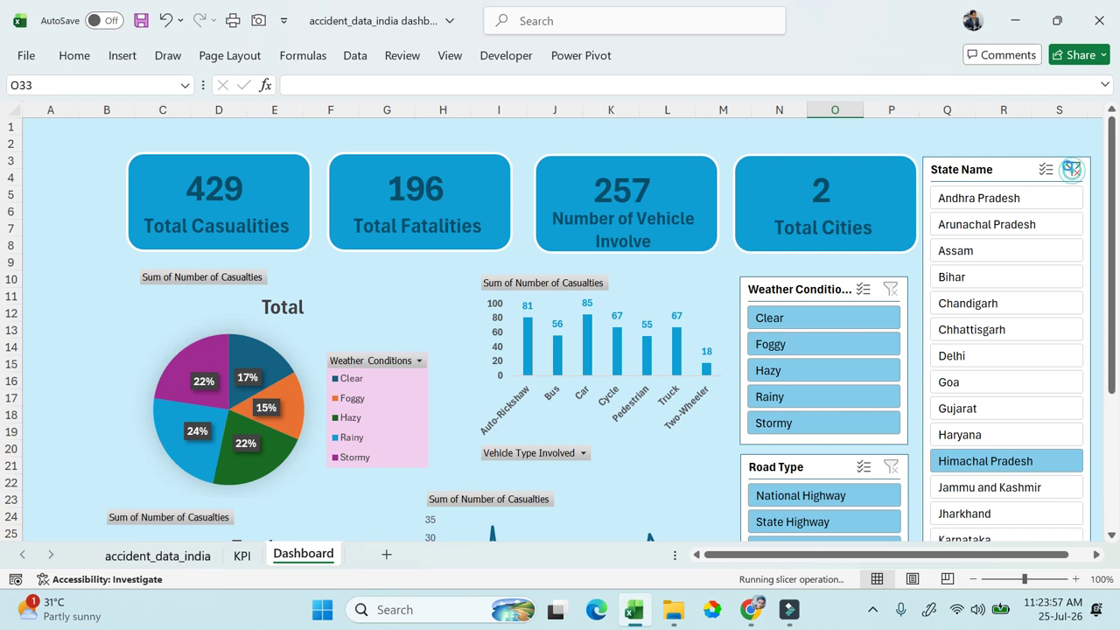
scroll(787, 341, "down", 2)
scroll(787, 342, "up", 2)
key("ctrl+s")
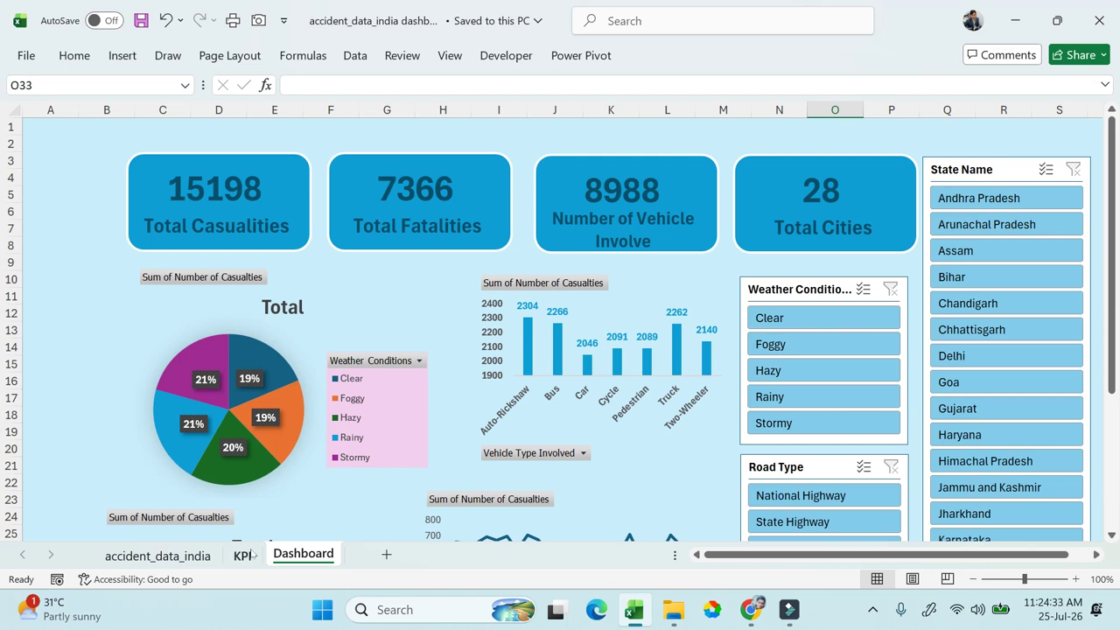
Step: Look through the source table on the accident_data_india sheet, from the accident severity to the road type and lighting columns
left_click(197, 561)
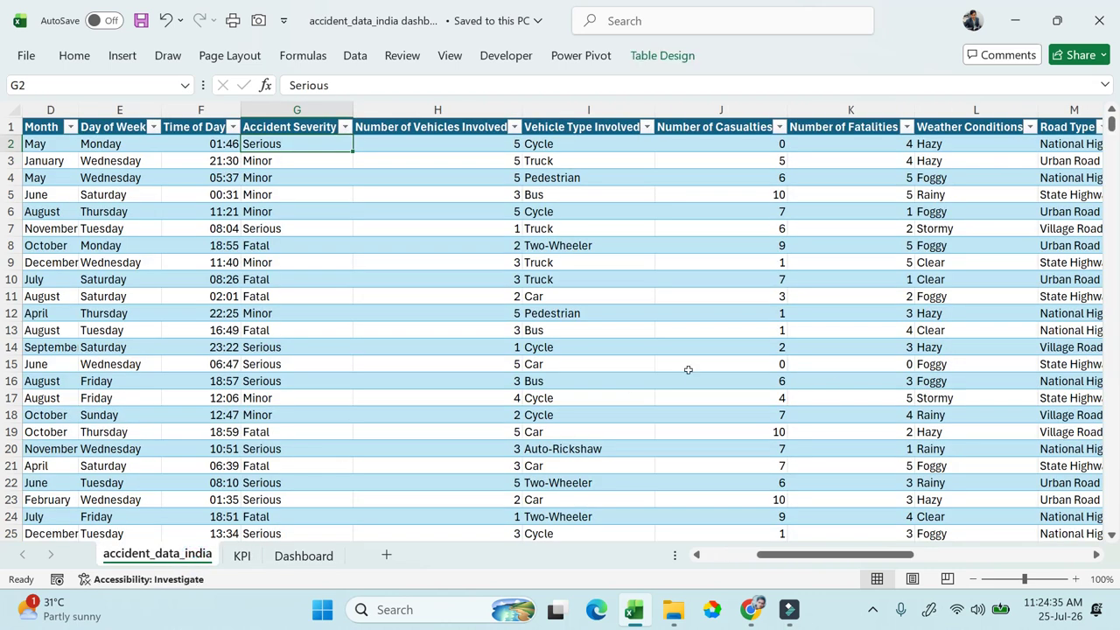
scroll(688, 371, "right", 2)
scroll(688, 370, "right", 1)
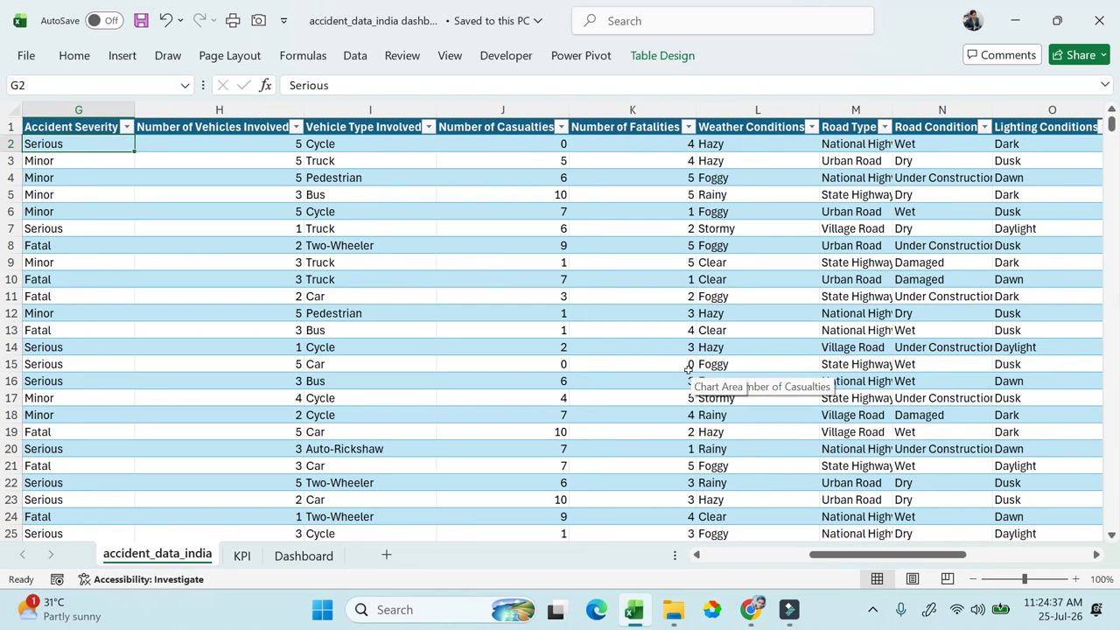
left_click(855, 173)
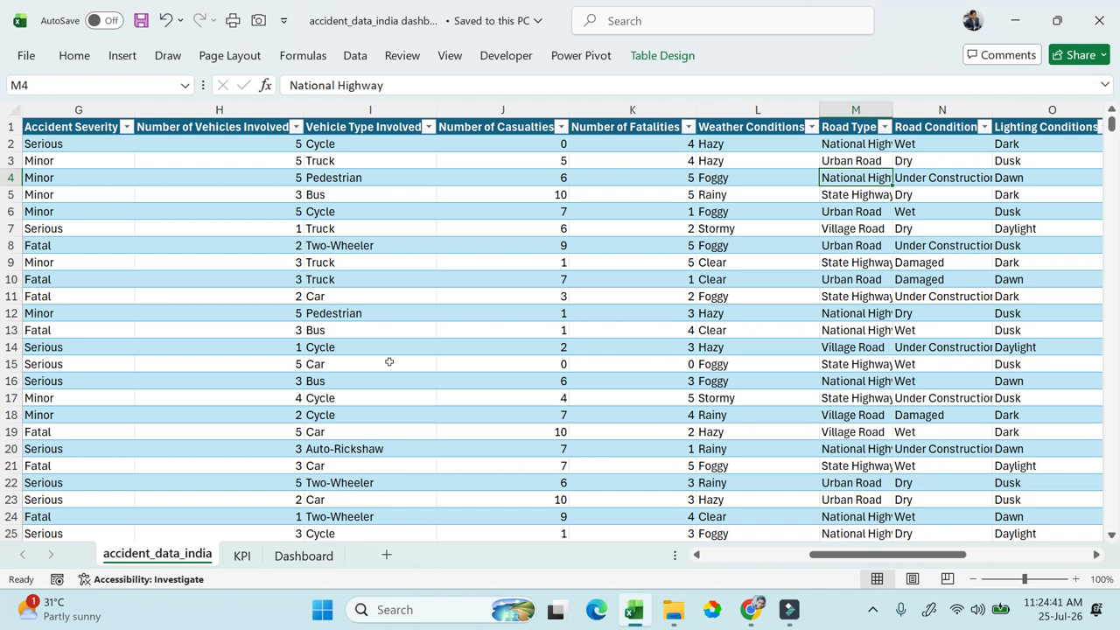
Step: Review the Dashboard sheet's KPI cards, charts and slicers, and compare with the time-of-day pivot table and chart on the KPI sheet
left_click(303, 555)
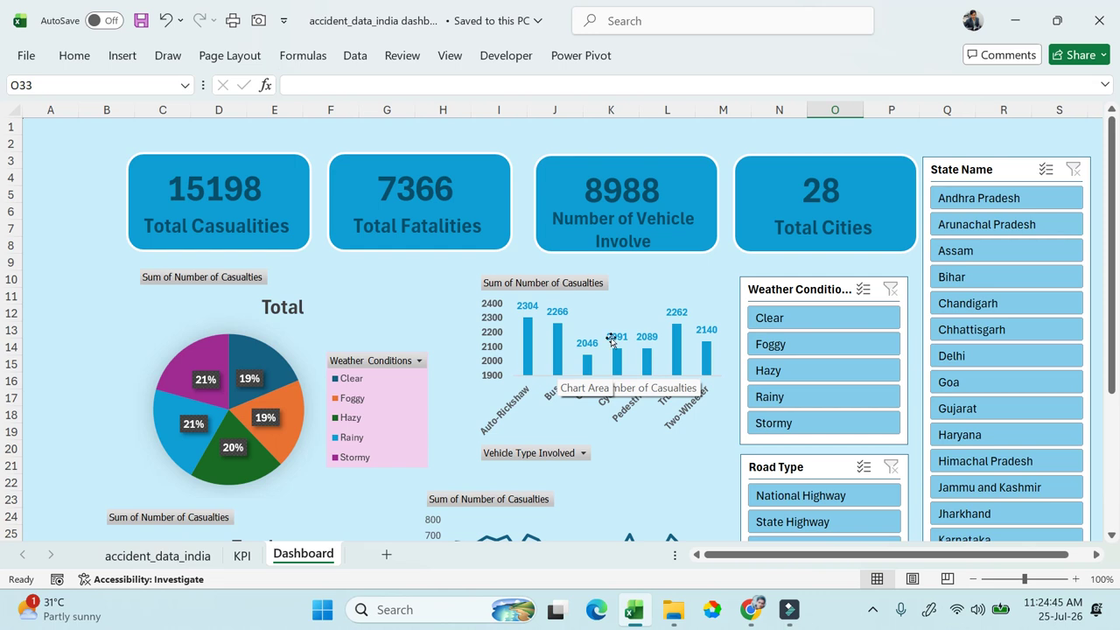
scroll(825, 401, "down", 1)
scroll(825, 401, "down", 1)
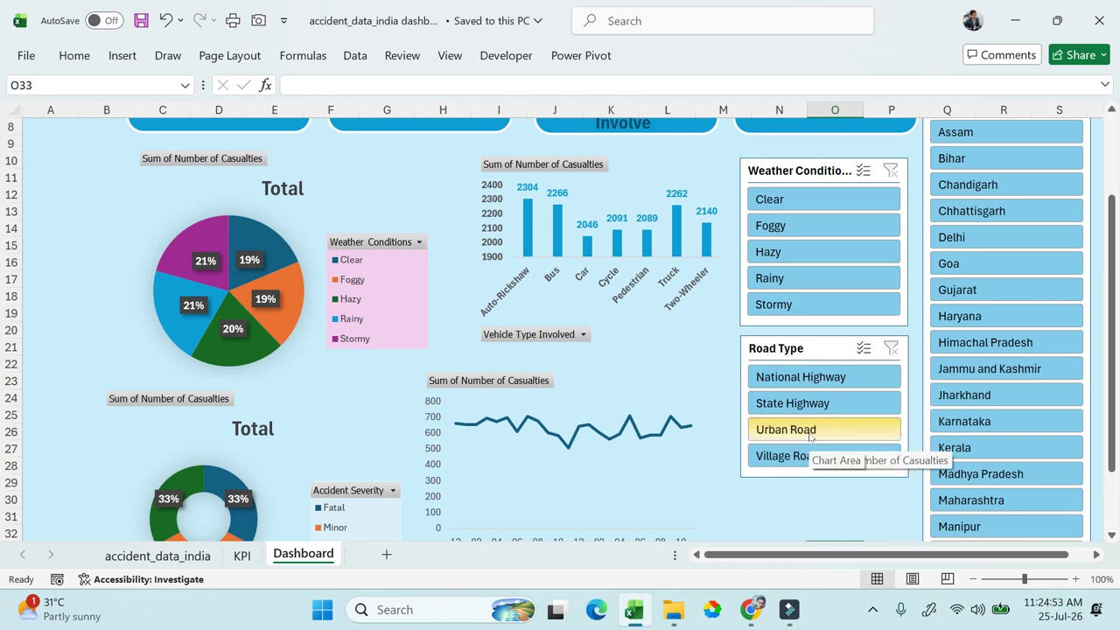
scroll(809, 438, "down", 2)
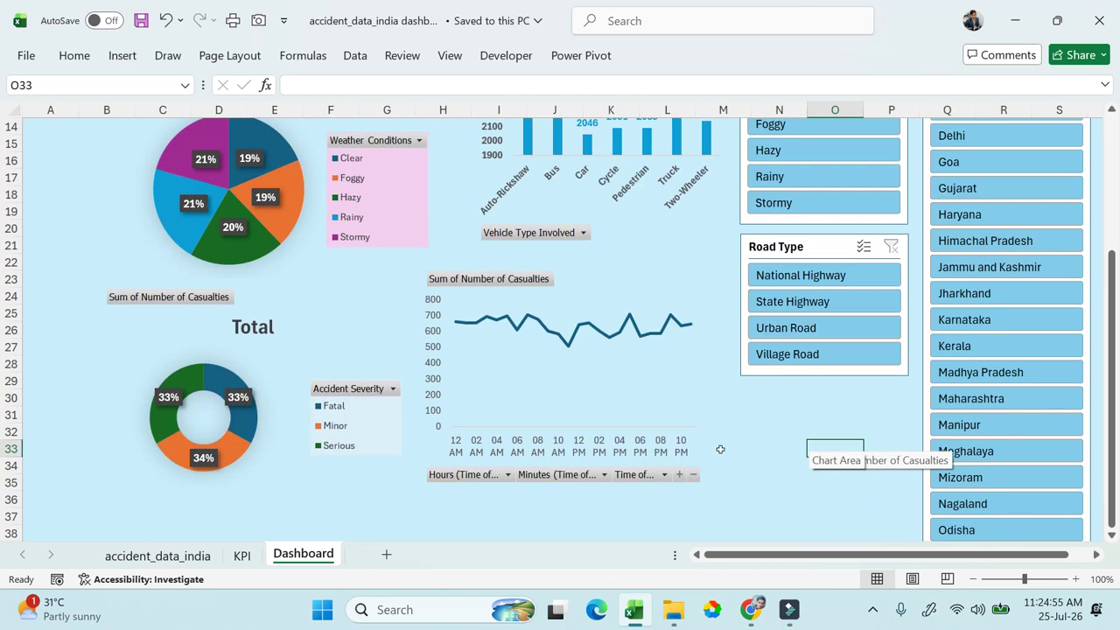
scroll(727, 449, "up", 2)
scroll(727, 449, "down", 2)
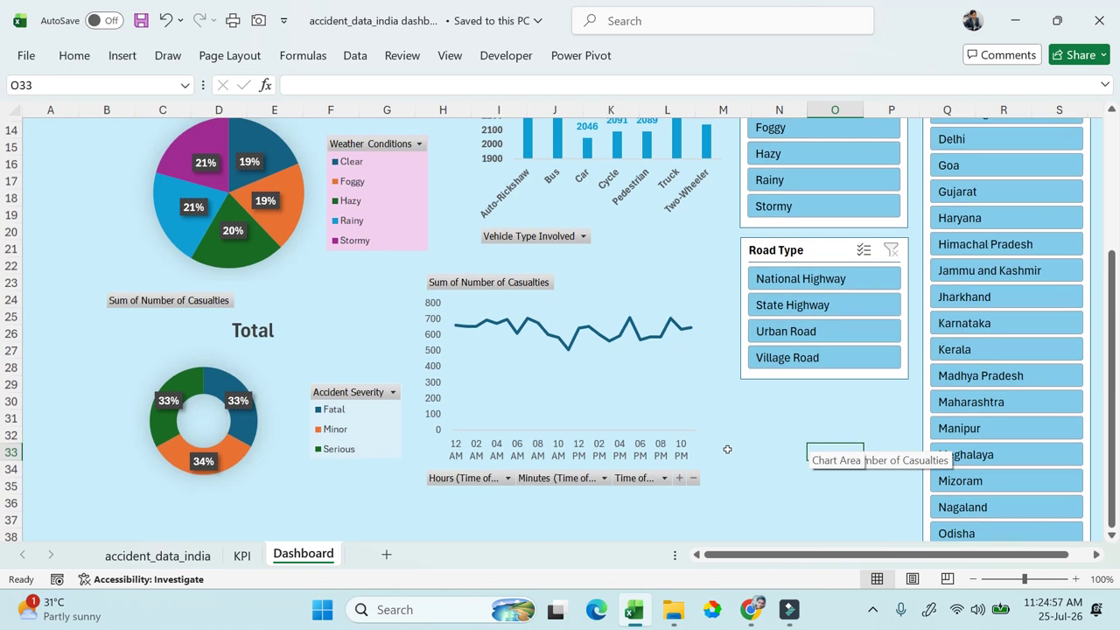
scroll(727, 449, "up", 1)
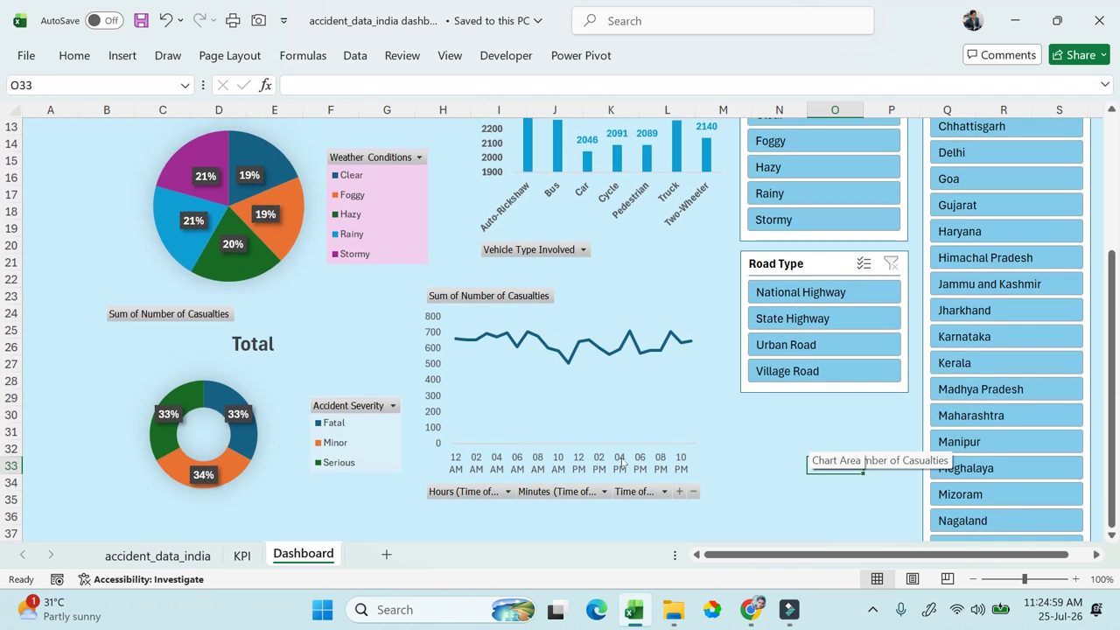
left_click(246, 557)
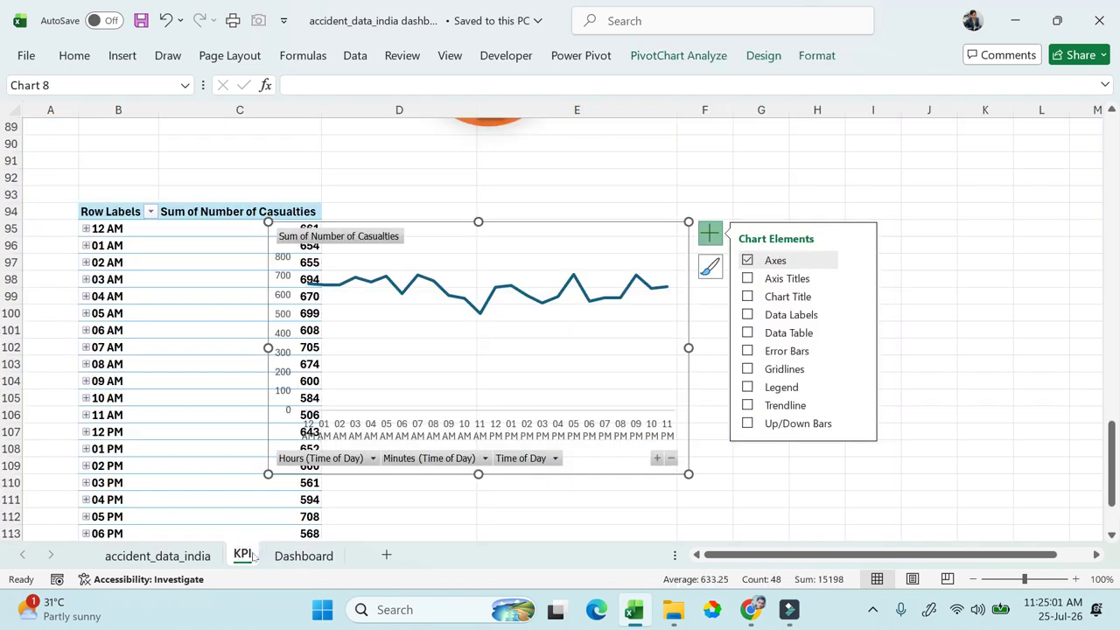
left_click(297, 554)
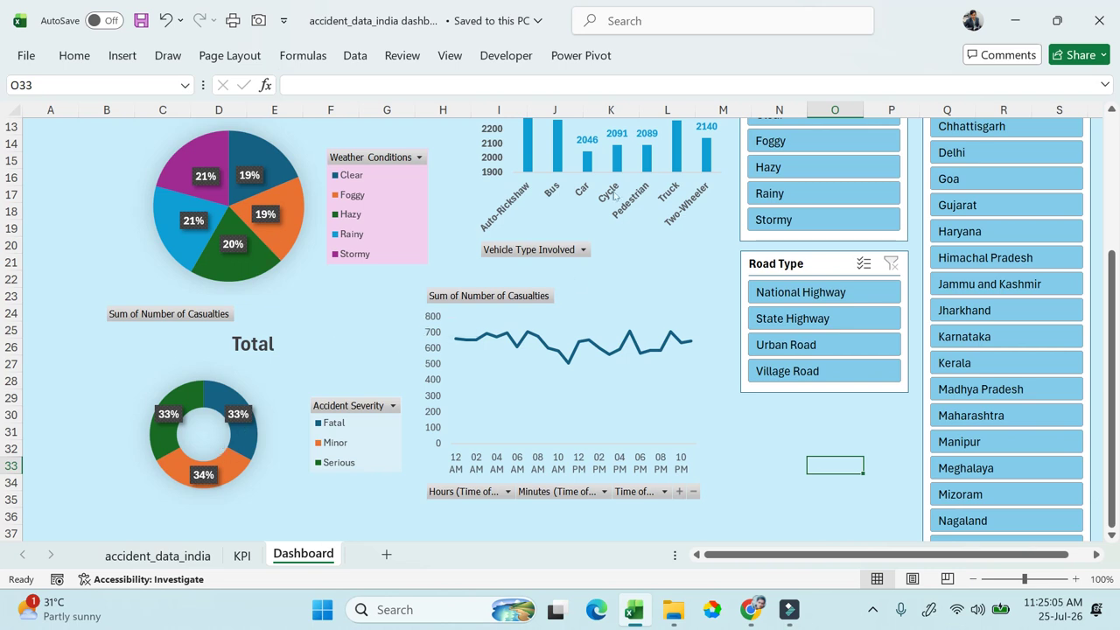
scroll(566, 342, "up", 4)
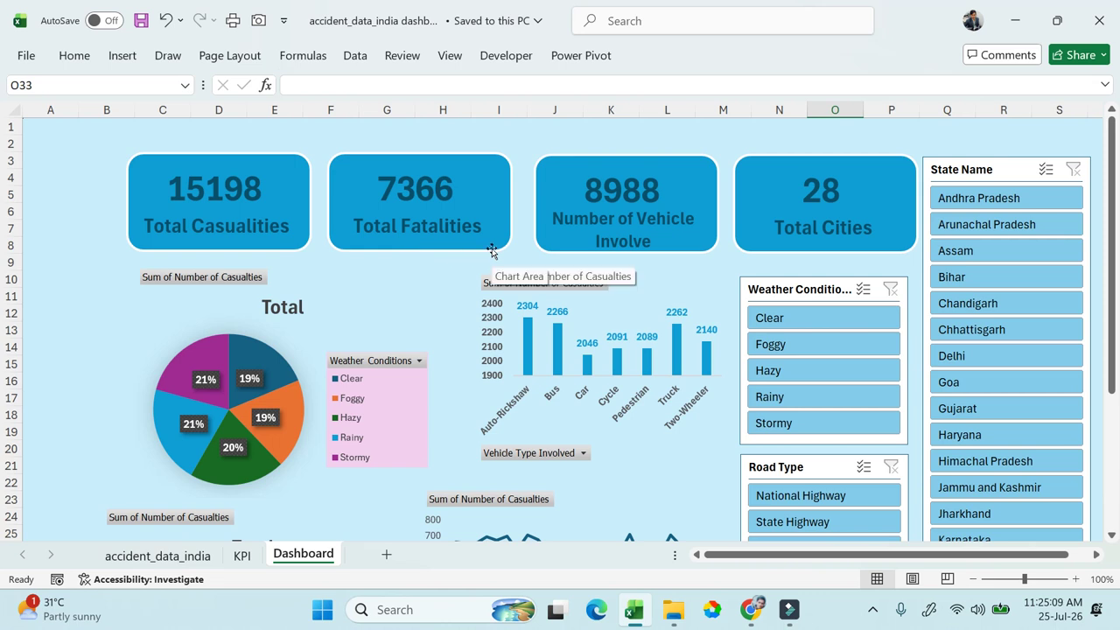
scroll(490, 252, "down", 4)
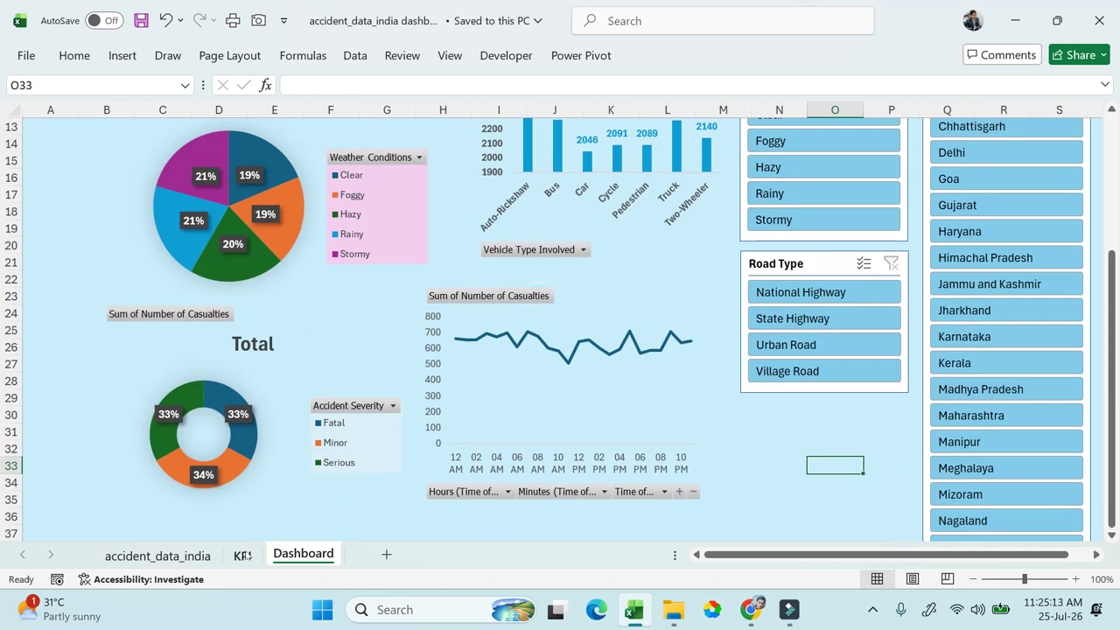
scroll(482, 366, "up", 4)
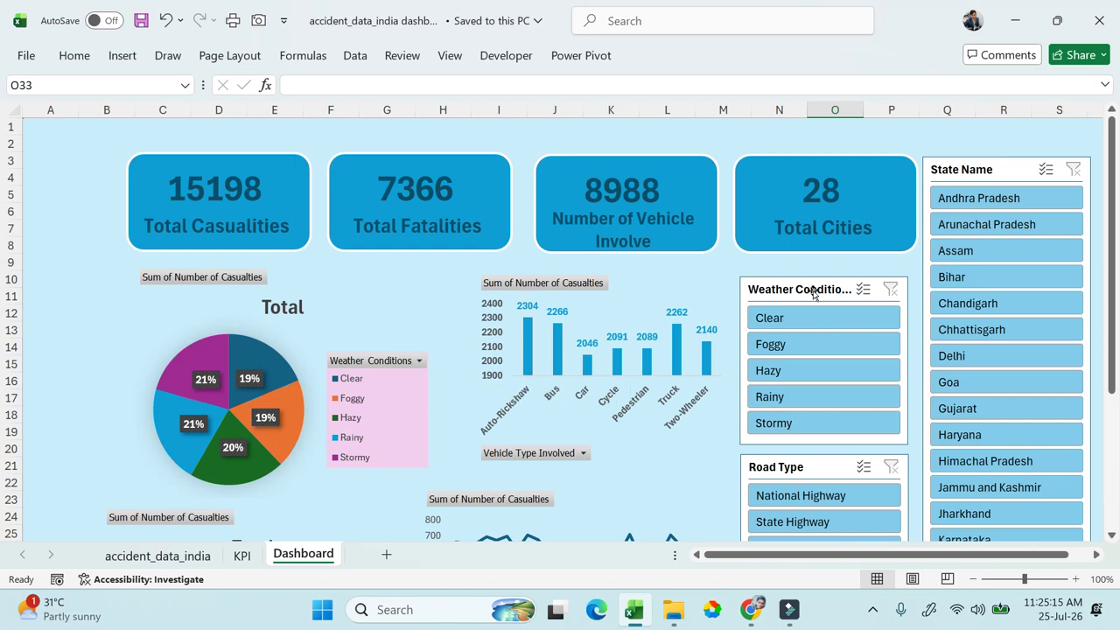
left_click(874, 611)
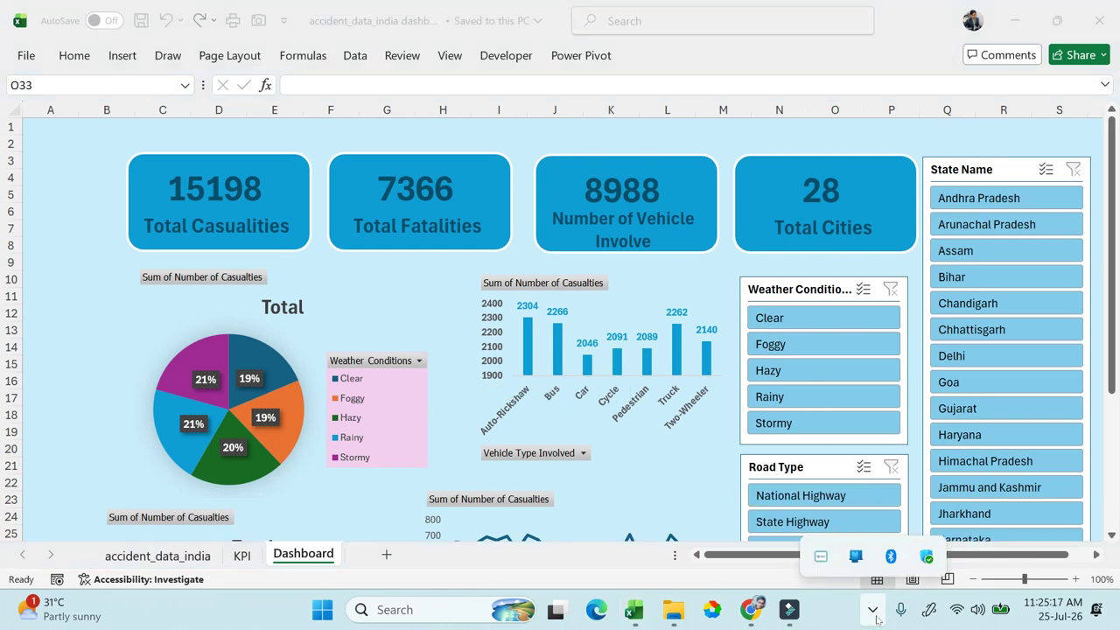